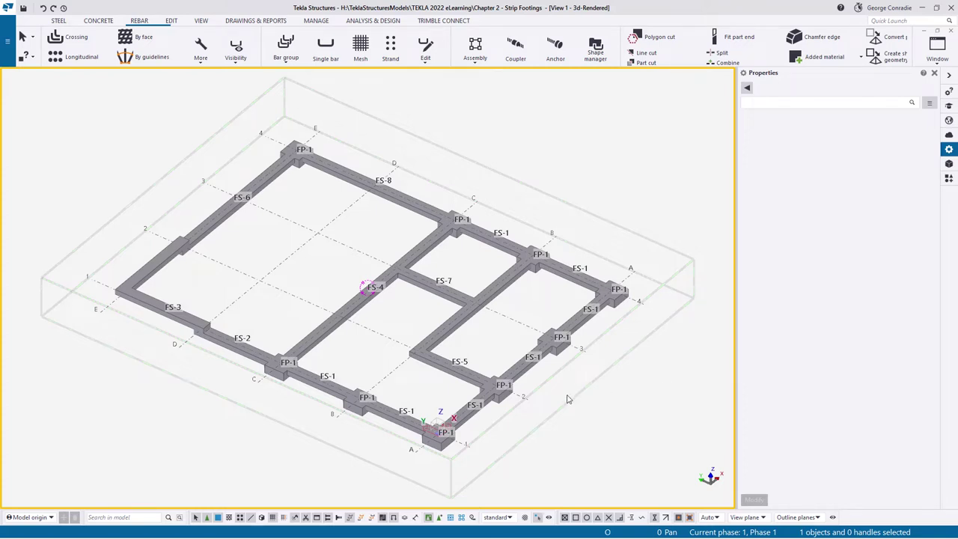
# Examine the strip footing layout and the corner, T-intersection and step reinforcement details in the Strip Footings Typical Details image.
pyautogui.moveTo(556, 431); pyautogui.dragTo(577, 404, button='middle')
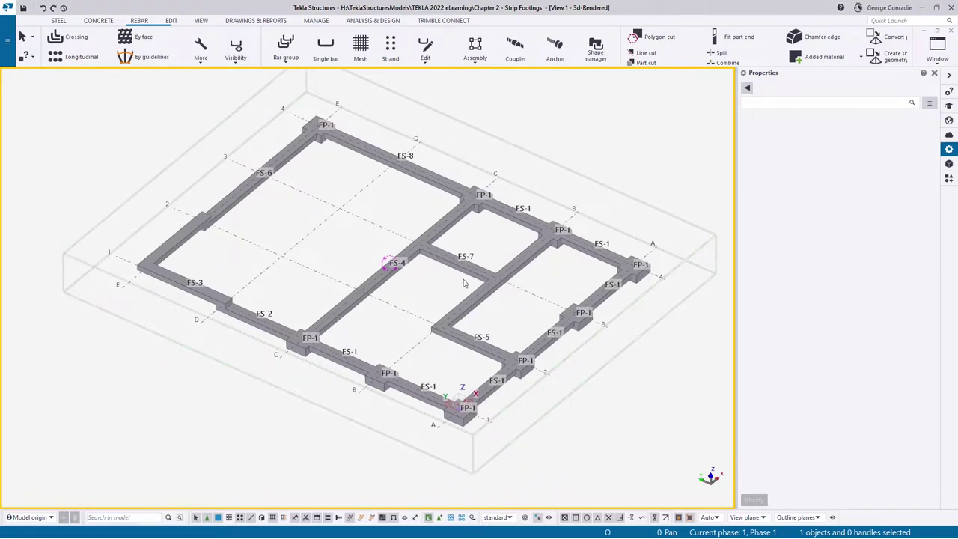
pyautogui.scroll(1, 409, 335)
pyautogui.moveTo(412, 326); pyautogui.dragTo(420, 362, button='middle')
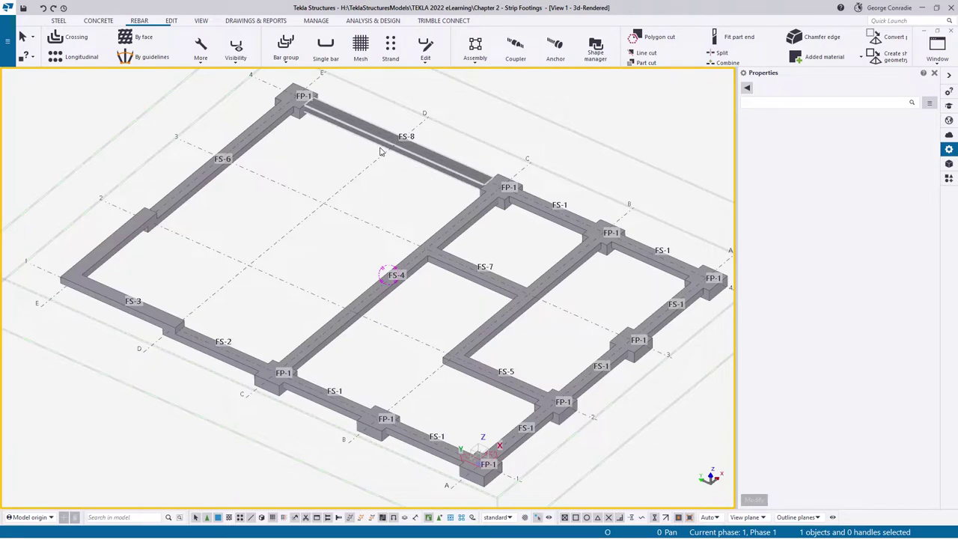
pyautogui.moveTo(422, 366); pyautogui.dragTo(364, 322, button='middle')
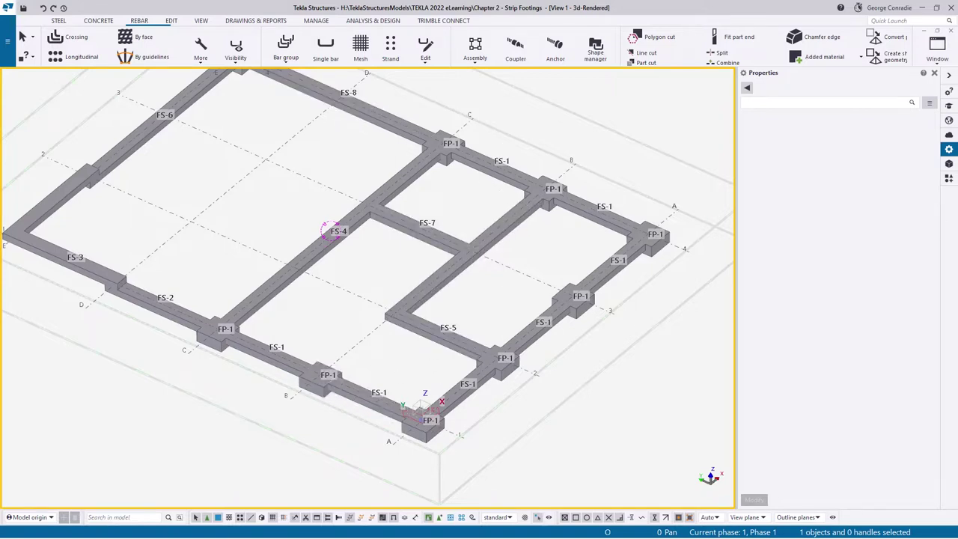
pyautogui.moveTo(957, 45); pyautogui.dragTo(469, 39)
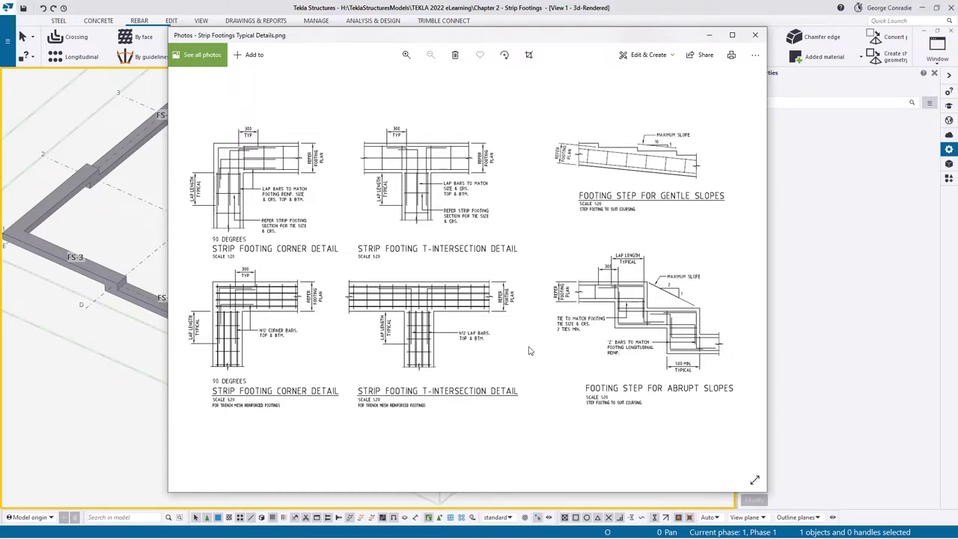
pyautogui.click(755, 35)
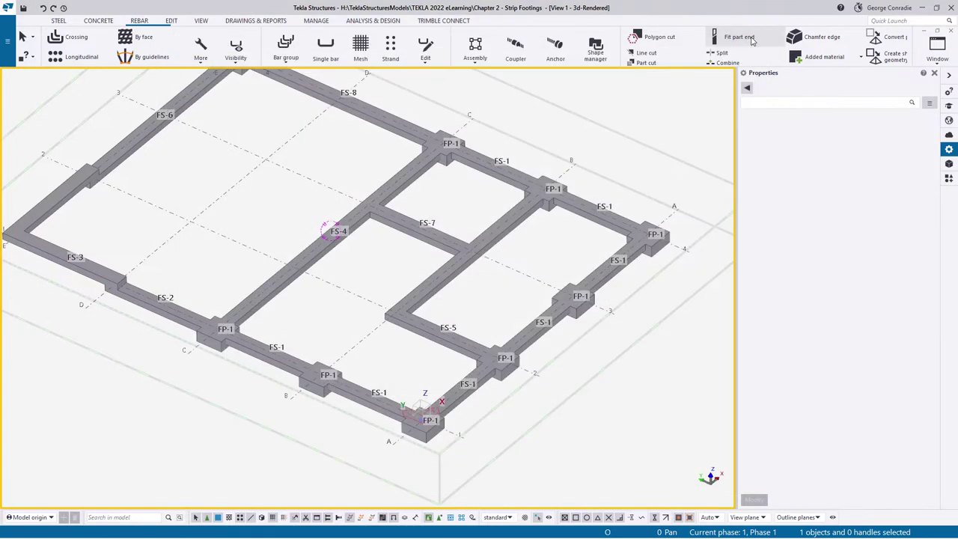
# Show the concrete parts as transparent around the corner pad footing FP-1 at grid A-1.
pyautogui.scroll(5, 452, 382)
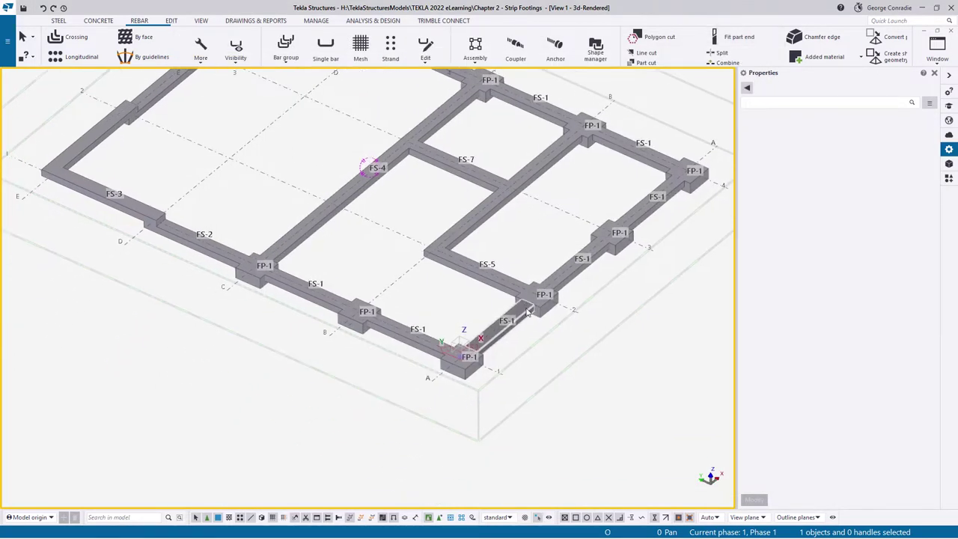
pyautogui.scroll(-2, 507, 363)
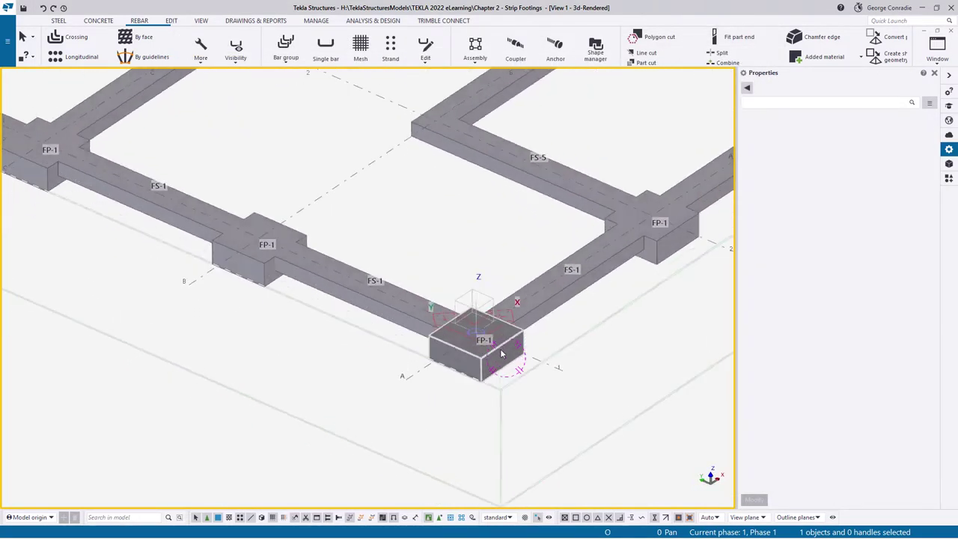
pyautogui.scroll(5, 494, 361)
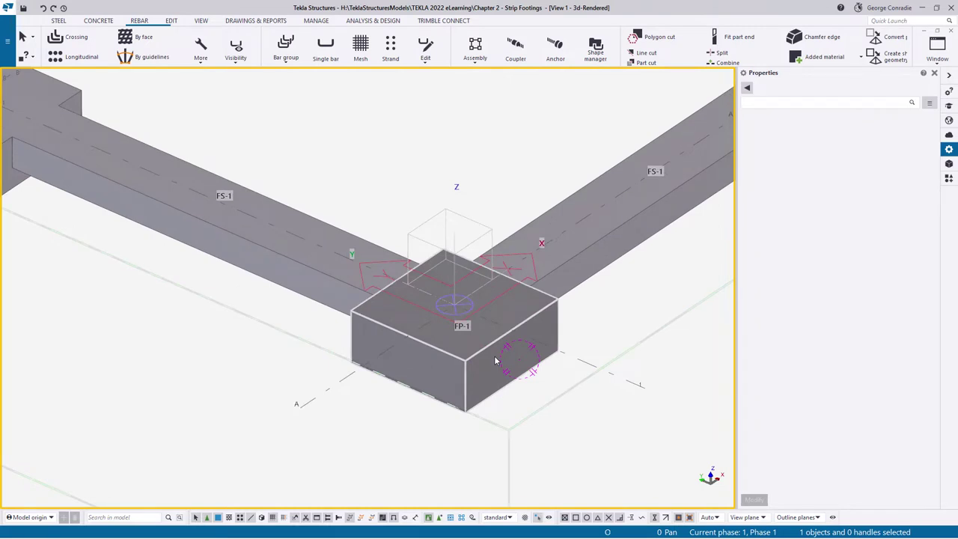
pyautogui.hotkey('ctrl', '2')
pyautogui.scroll(-2, 506, 363)
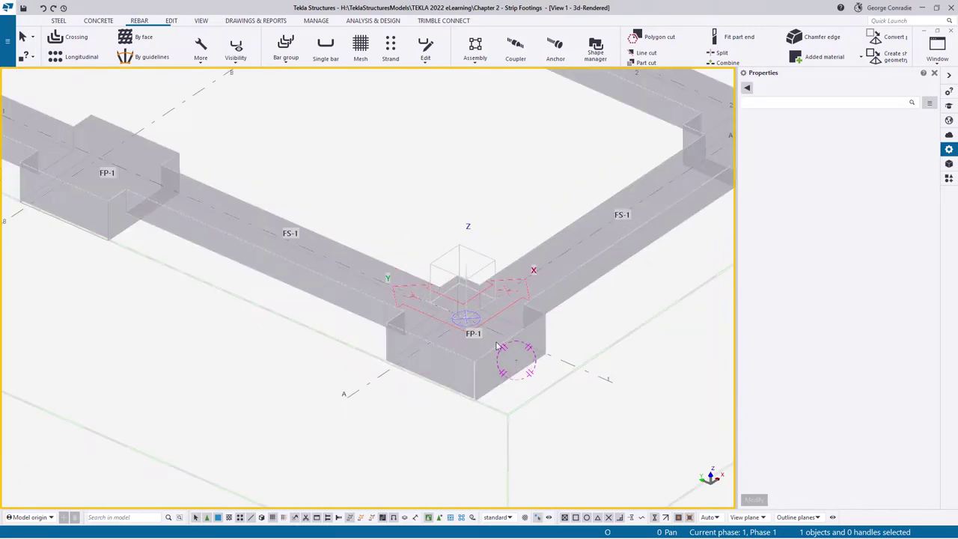
pyautogui.moveTo(488, 224); pyautogui.dragTo(485, 249, button='middle')
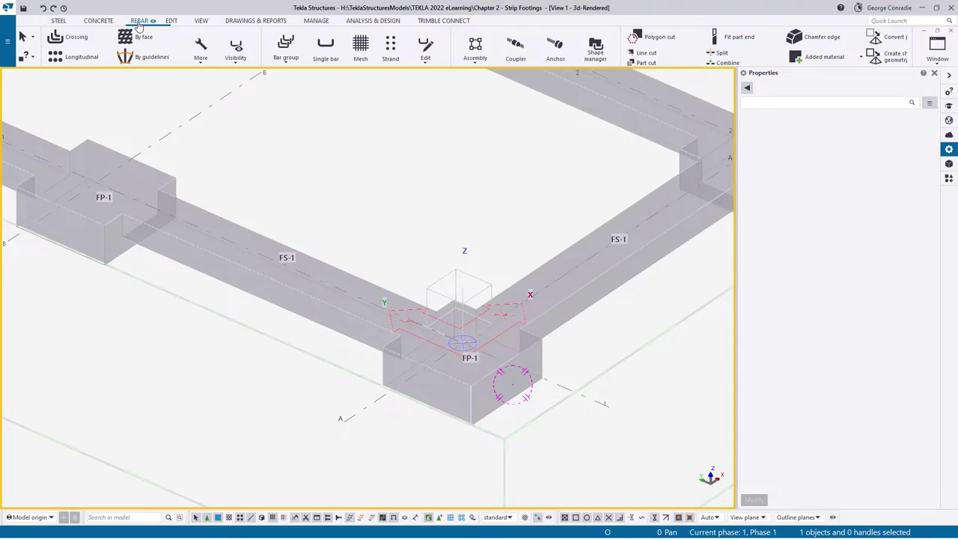
# Start a crossing rebar set with the standard properties and choose the grade N, size 16 main bar with 40 mm bending radius.
pyautogui.click(73, 39)
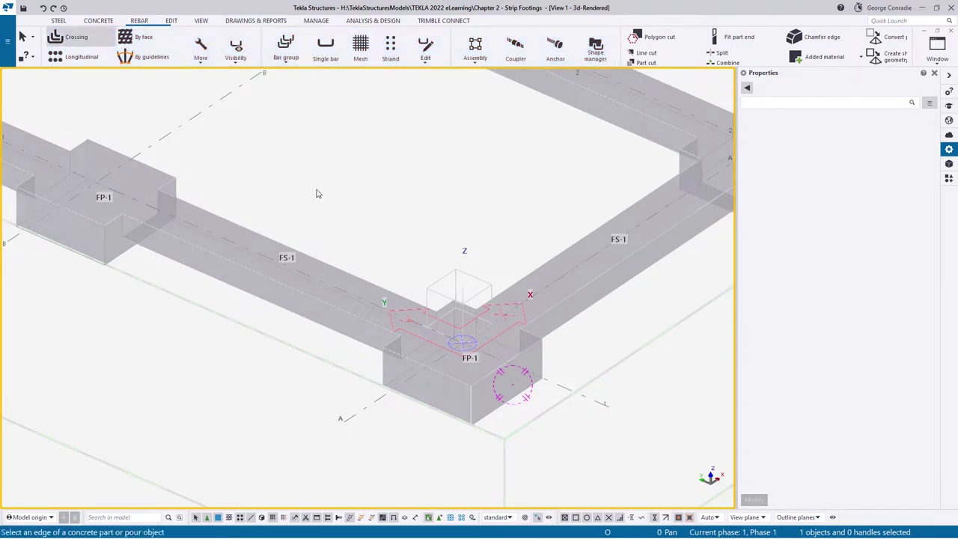
pyautogui.click(801, 88)
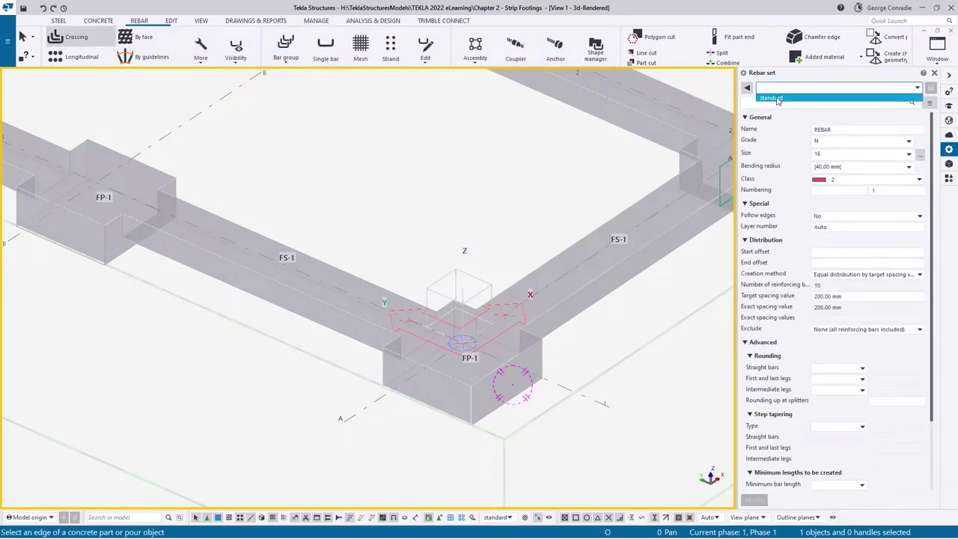
pyautogui.click(777, 98)
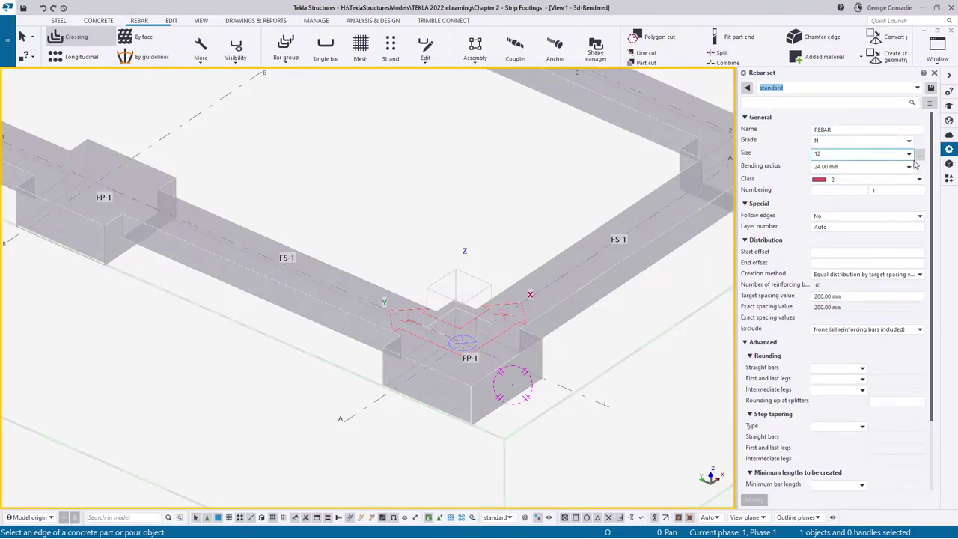
pyautogui.click(920, 154)
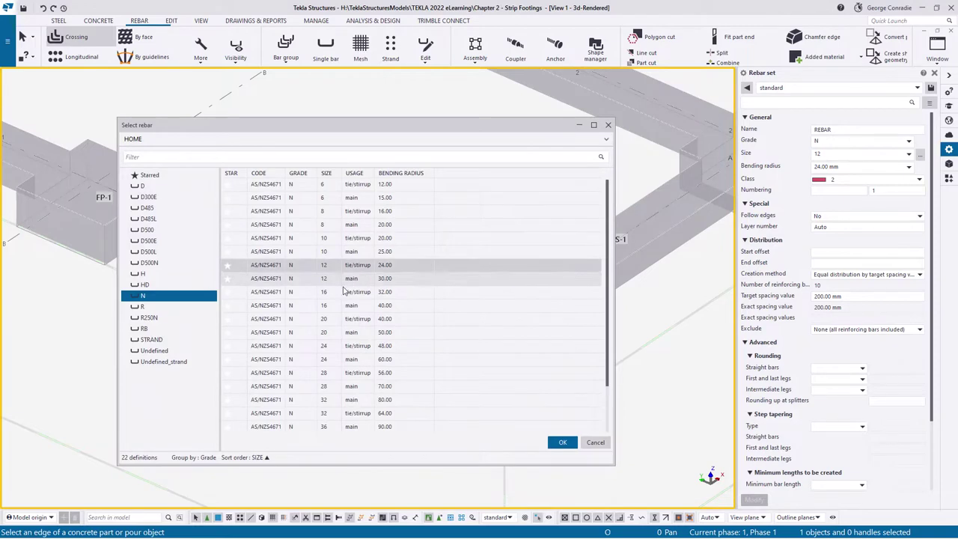
pyautogui.click(334, 305)
pyautogui.doubleClick(333, 306)
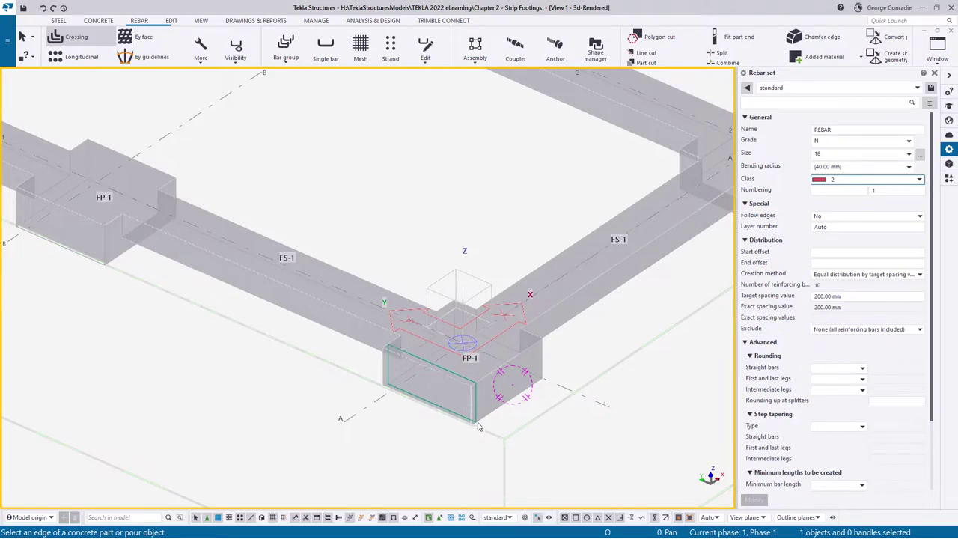
# Create a set of U-shaped crossing bars parallel to the Y axis in the corner pad footing, with legs on both sides.
pyautogui.click(504, 408)
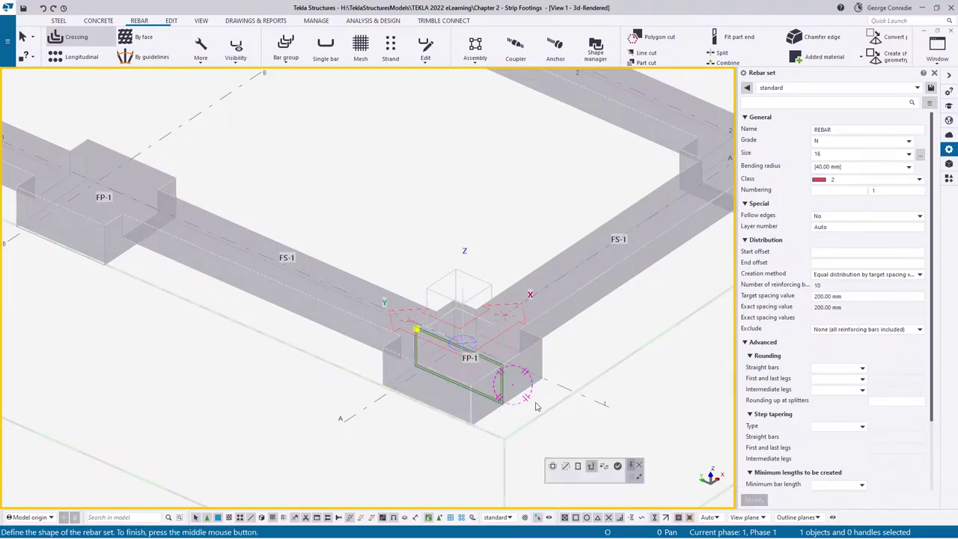
pyautogui.scroll(4, 509, 404)
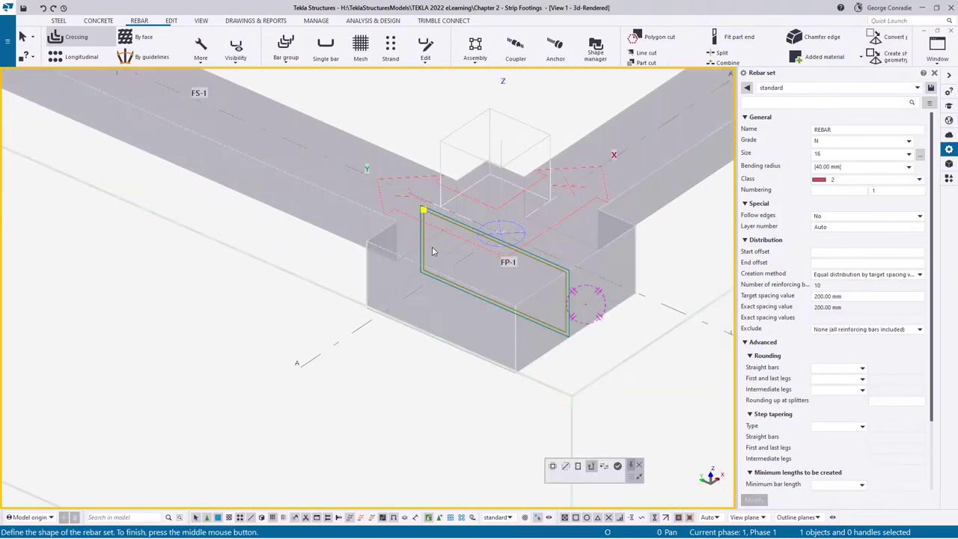
pyautogui.click(423, 270)
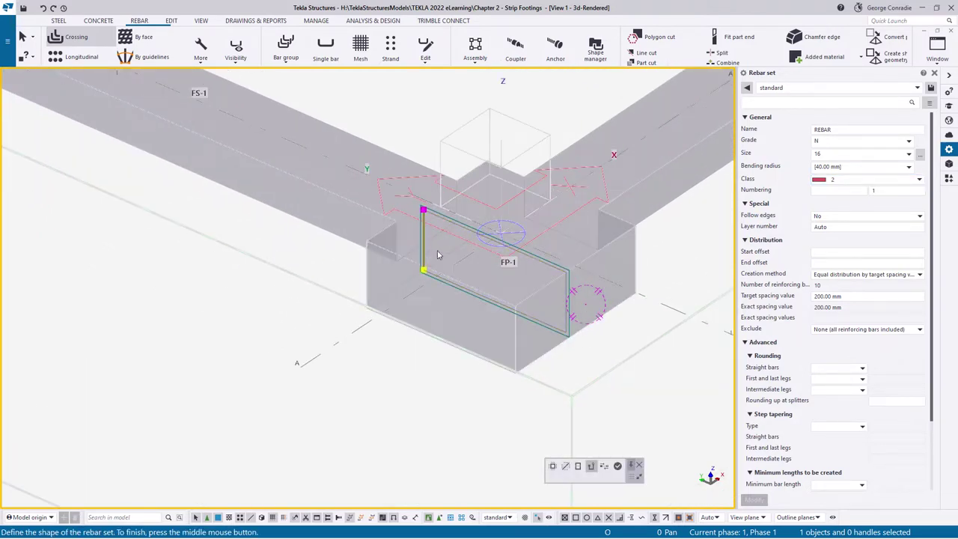
pyautogui.click(566, 297)
pyautogui.click(617, 466)
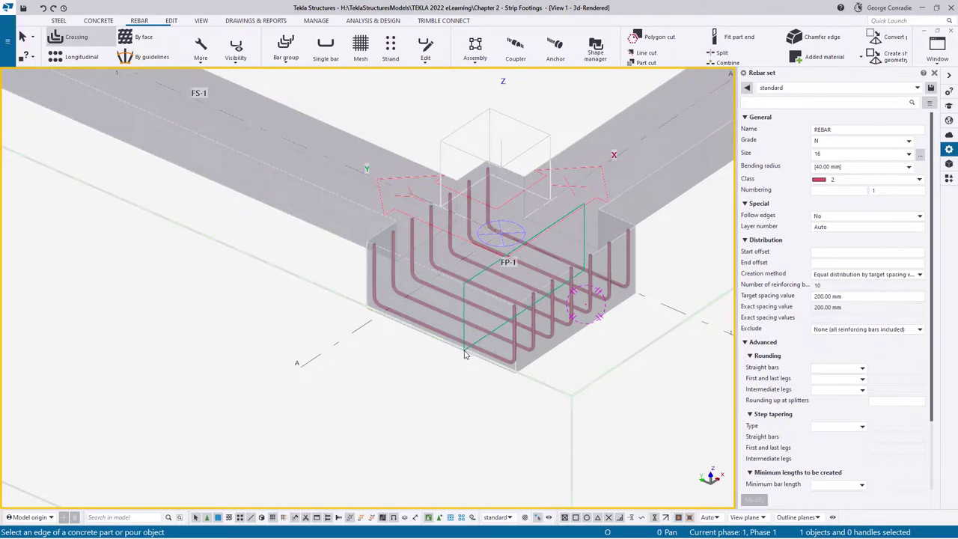
# Create a second set of U-shaped crossing bars parallel to the X axis in the same pad footing.
pyautogui.click(465, 349)
pyautogui.click(466, 346)
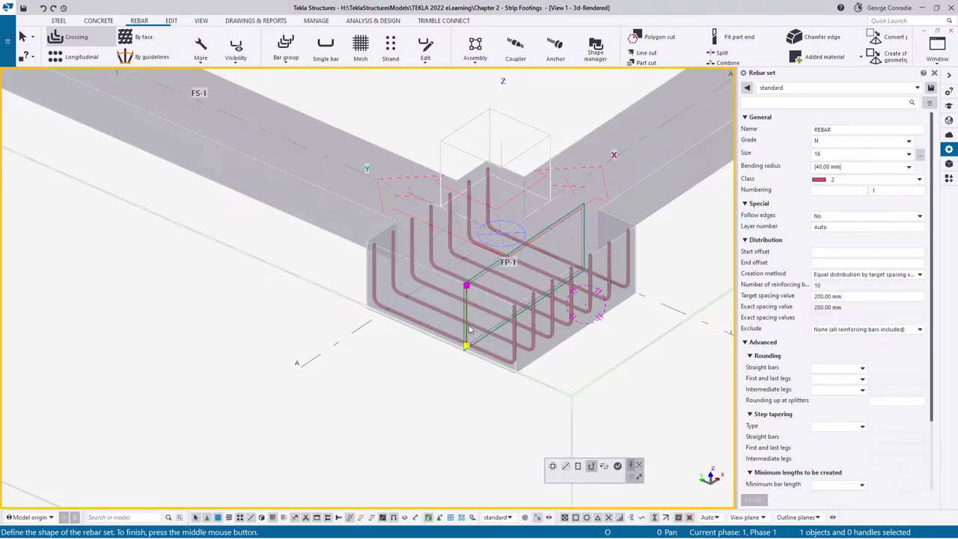
pyautogui.click(582, 209)
pyautogui.click(618, 466)
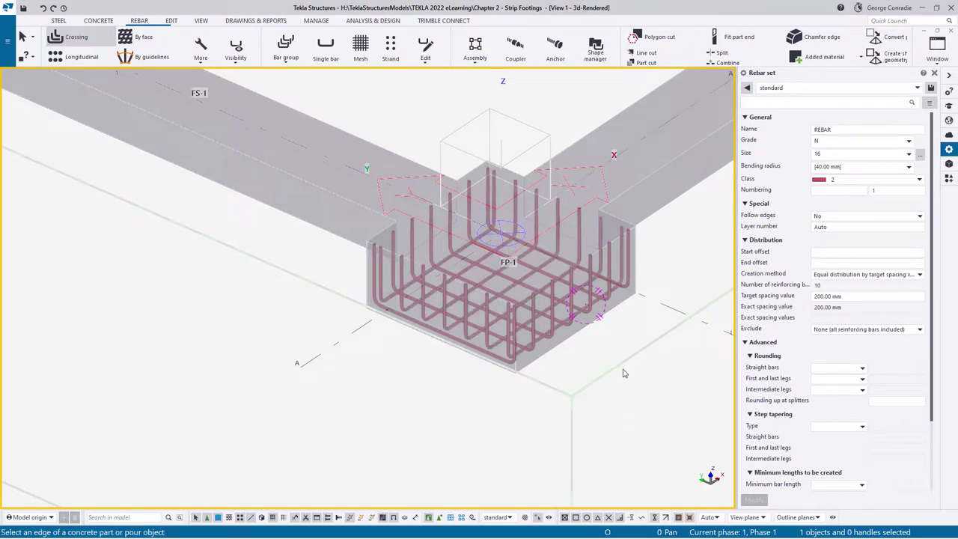
# Set the next rebar set to the grade N, size 12 main bar with 30 mm bending radius and class 3.
pyautogui.scroll(4, 612, 361)
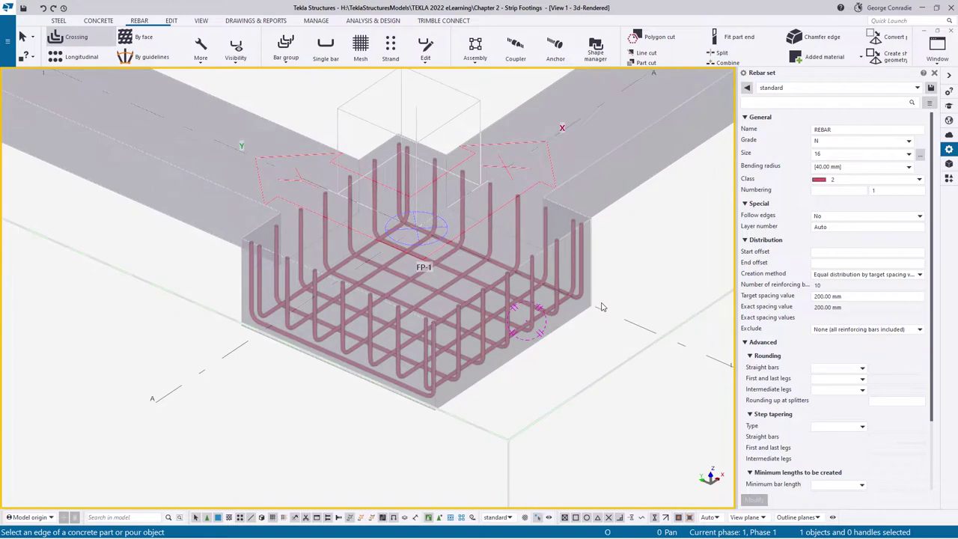
pyautogui.moveTo(624, 252); pyautogui.dragTo(630, 277, button='middle')
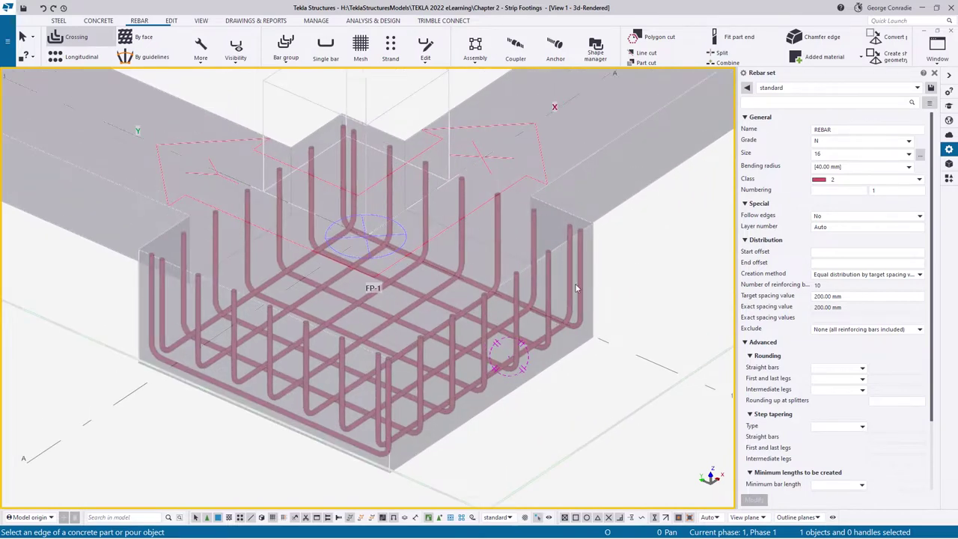
pyautogui.click(920, 155)
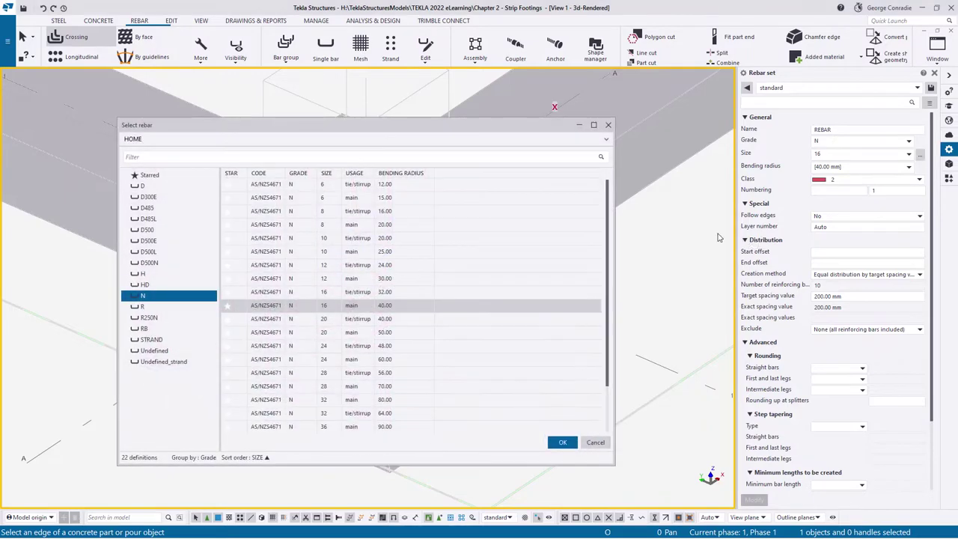
pyautogui.click(329, 278)
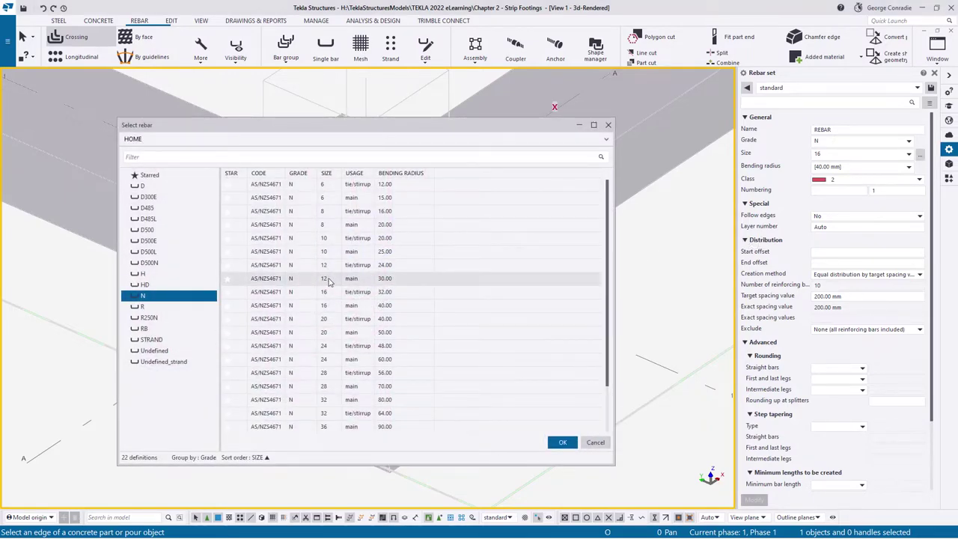
pyautogui.doubleClick(329, 278)
pyautogui.click(842, 180)
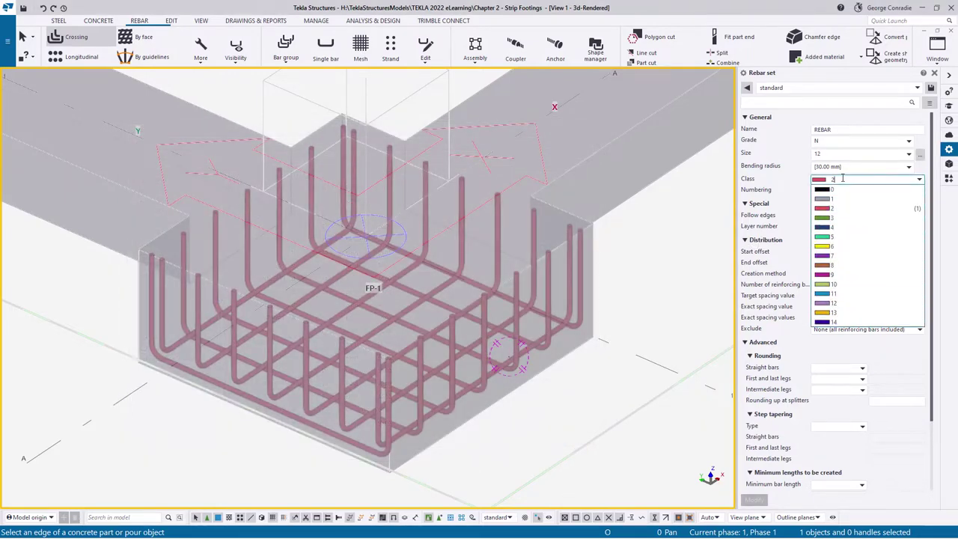
pyautogui.click(833, 219)
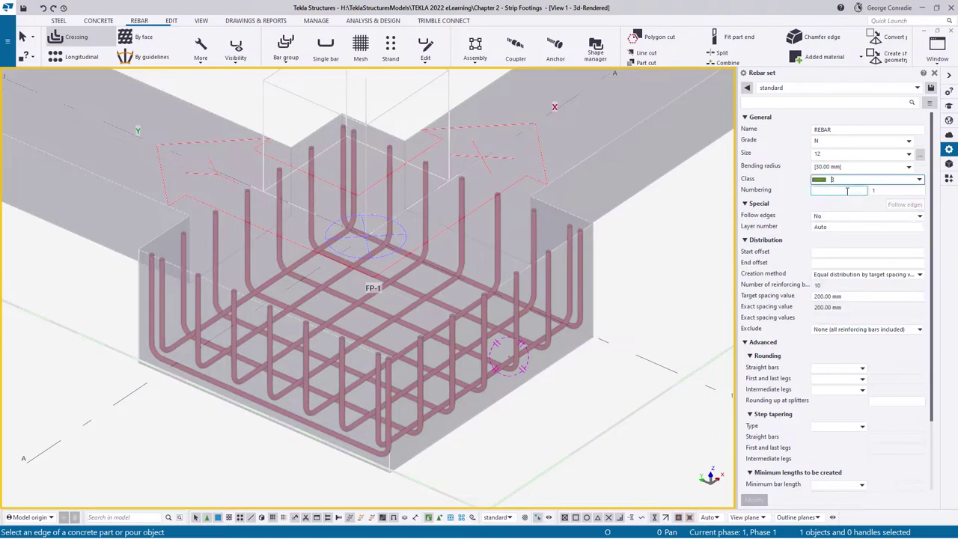
# Set the distribution to equal spacing by number of reinforcing bars, with 2 bars and start and end offsets of 80 mm.
pyautogui.click(858, 275)
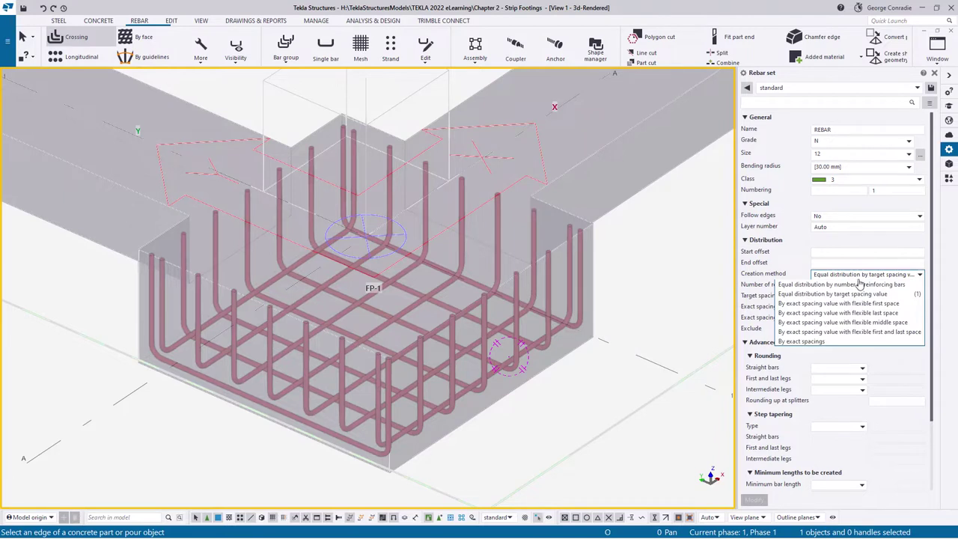
pyautogui.click(861, 285)
pyautogui.click(829, 285)
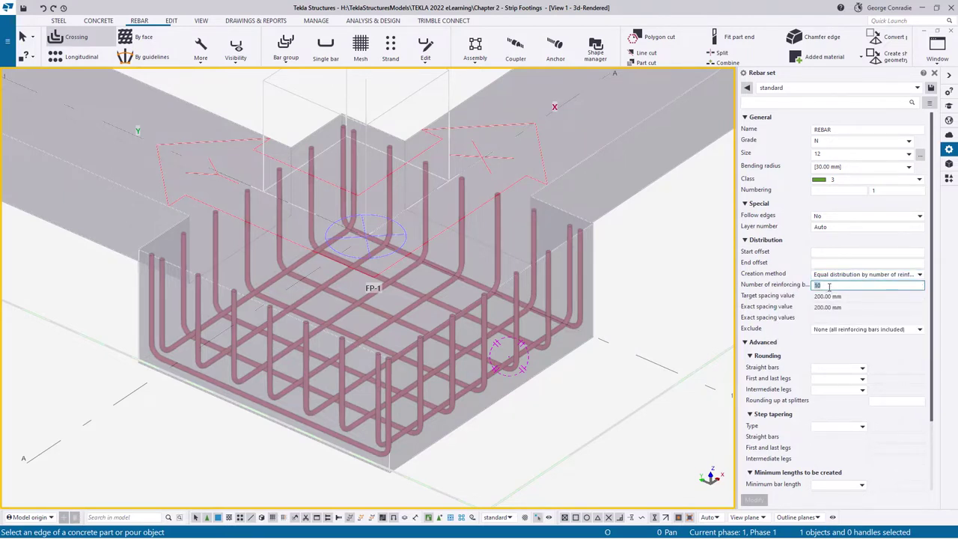
pyautogui.click(843, 252)
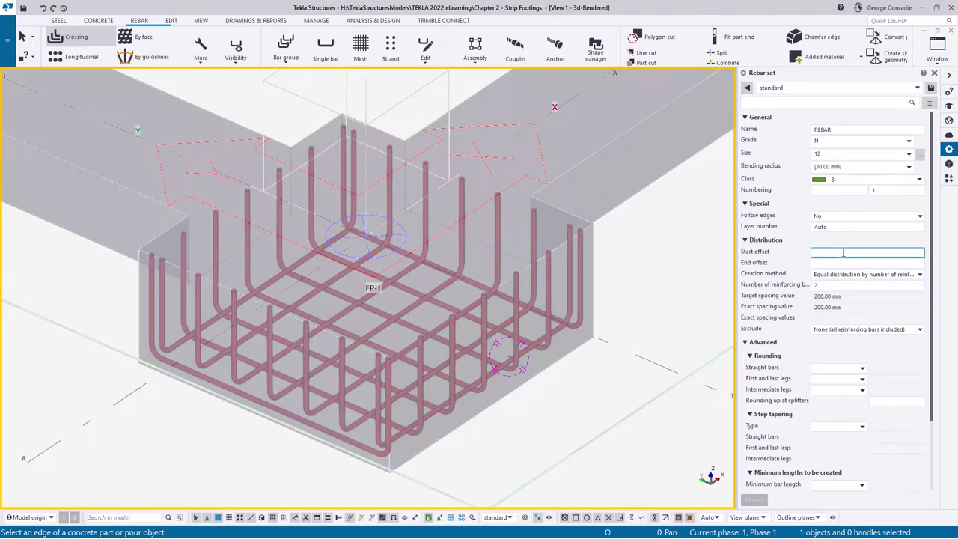
pyautogui.press('Tab')
pyautogui.write('80')
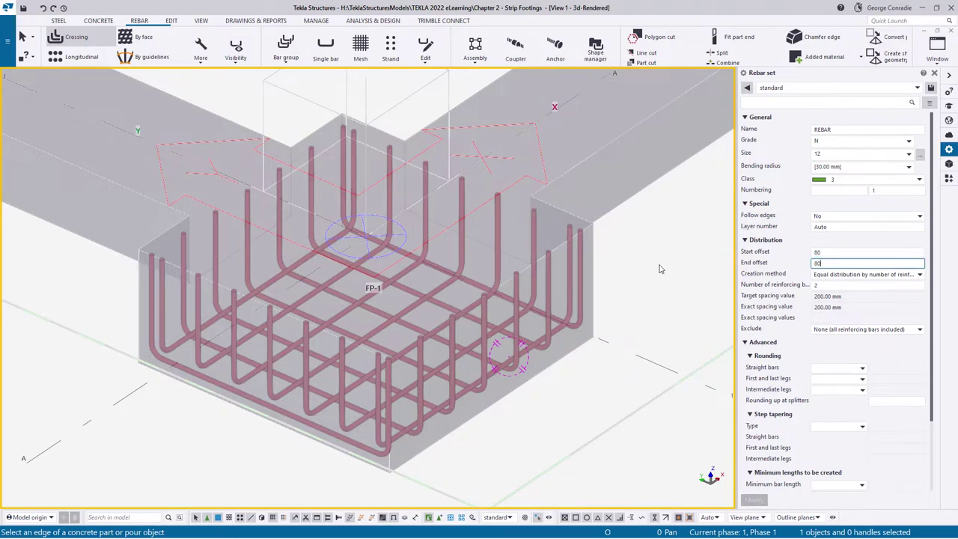
# Create the closed horizontal ties around the pad footing's U-shaped bars from its vertical edge and end the crossing rebar command.
pyautogui.click(595, 284)
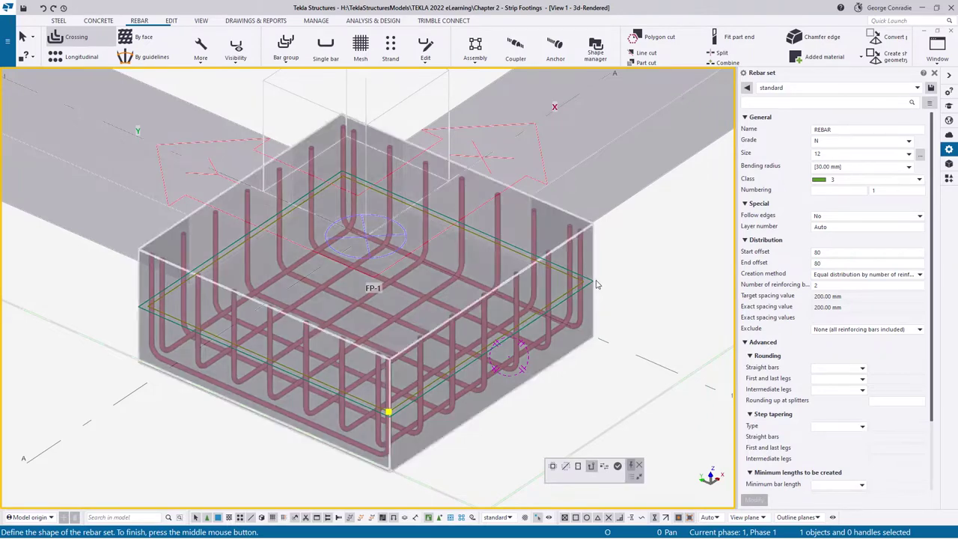
pyautogui.click(618, 466)
pyautogui.rightClick(677, 284)
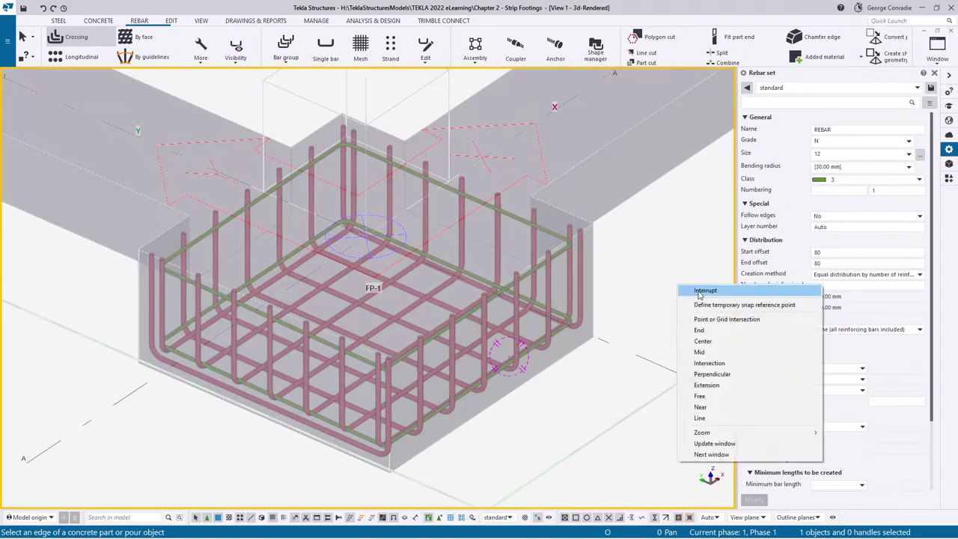
pyautogui.click(698, 292)
pyautogui.rightClick(654, 275)
pyautogui.click(671, 281)
# Inspect the lower corner of the pad footing cage where the horizontal tie meets the bends of the U-shaped bars.
pyautogui.keyDown('ctrl'); pyautogui.moveTo(662, 291); pyautogui.dragTo(466, 213, button='middle'); pyautogui.keyUp('ctrl')
pyautogui.scroll(5, 546, 301)
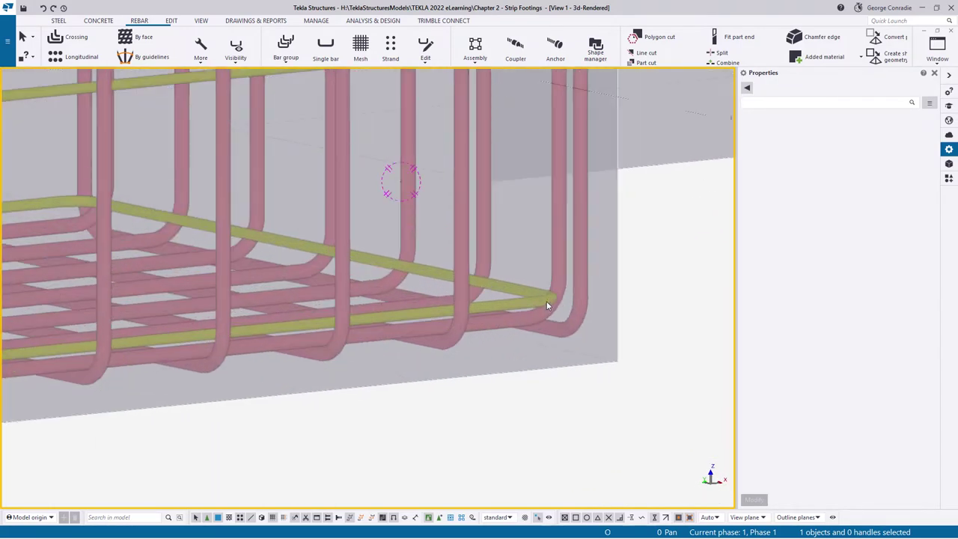
pyautogui.keyDown('ctrl'); pyautogui.moveTo(546, 301); pyautogui.dragTo(525, 312, button='middle'); pyautogui.keyUp('ctrl')
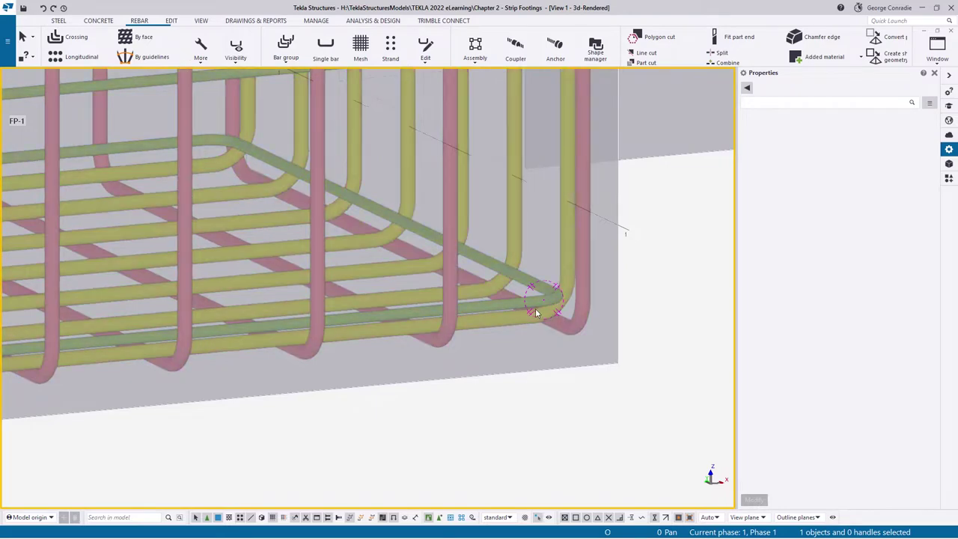
# Set the start offset of the pad footing's horizontal tie set to 150 mm to raise the lower tie.
pyautogui.click(563, 298)
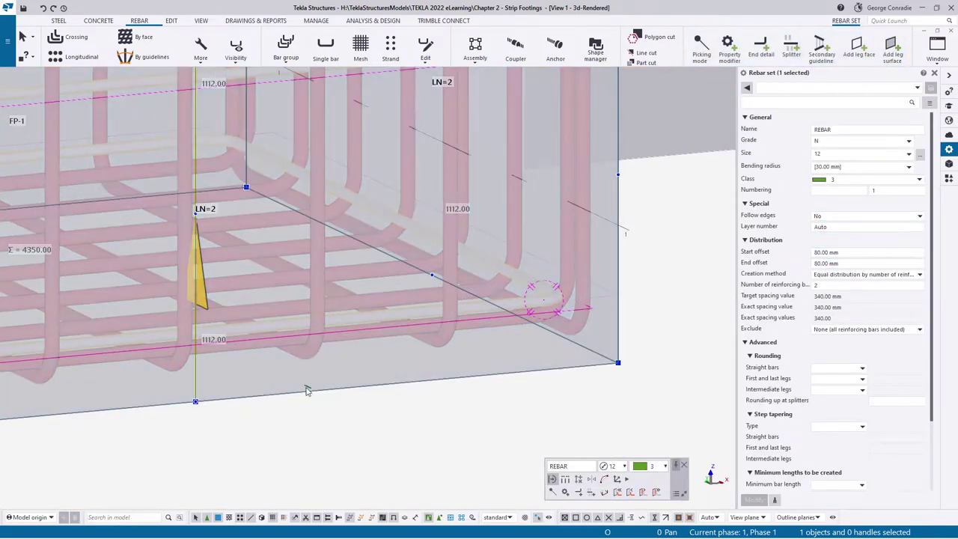
pyautogui.click(820, 253)
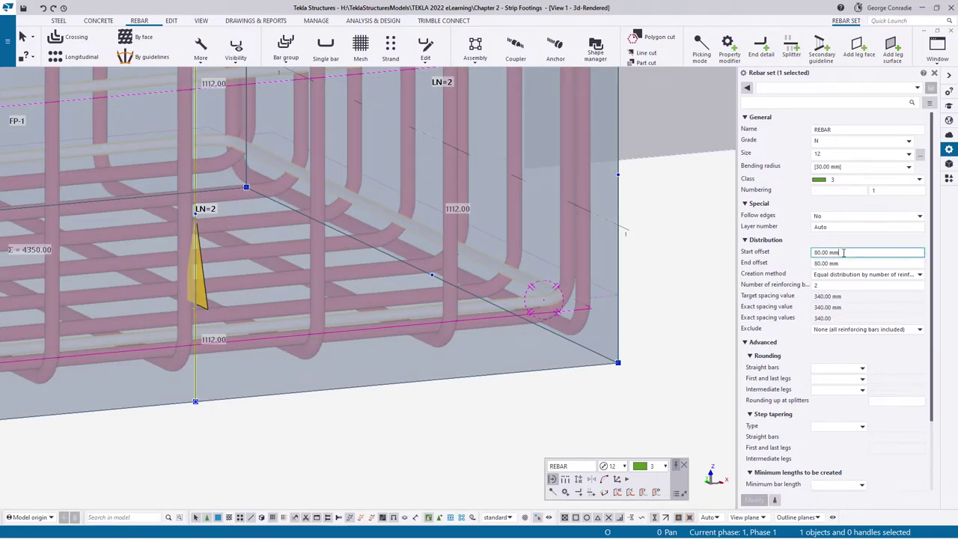
pyautogui.write('150')
pyautogui.press('Return')
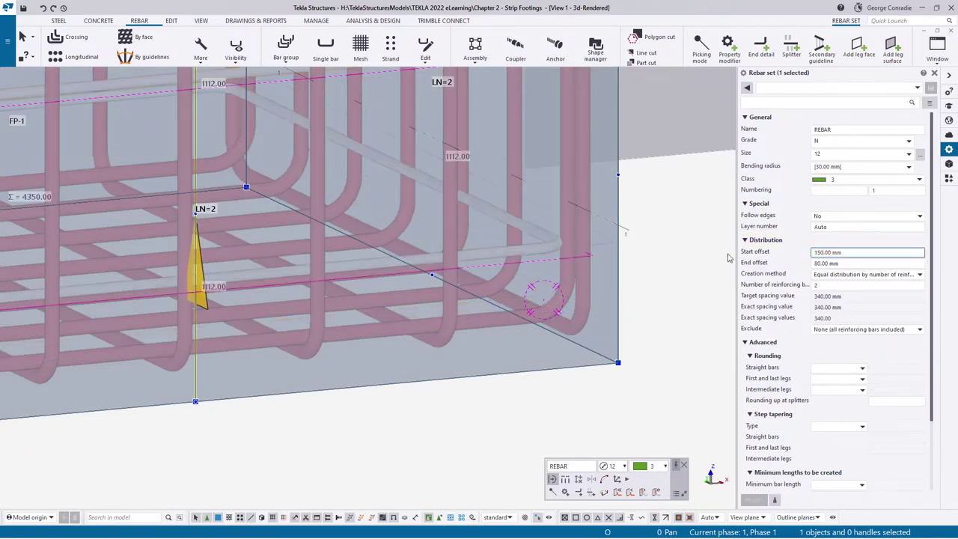
# Examine the horizontal ties' position relative to the U-shaped bars from several sides of the pad footing.
pyautogui.scroll(-4, 589, 274)
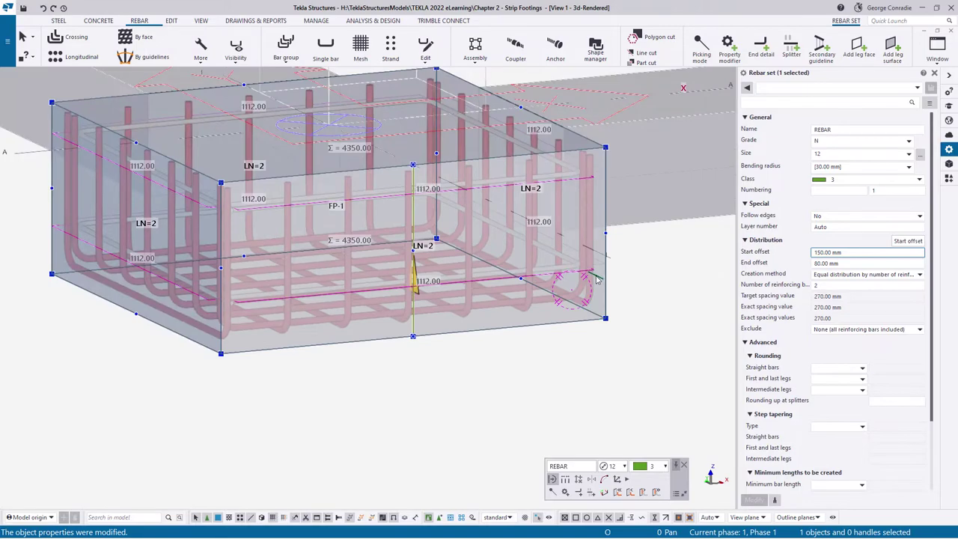
pyautogui.keyDown('ctrl'); pyautogui.moveTo(479, 262); pyautogui.dragTo(603, 237, button='middle'); pyautogui.keyUp('ctrl')
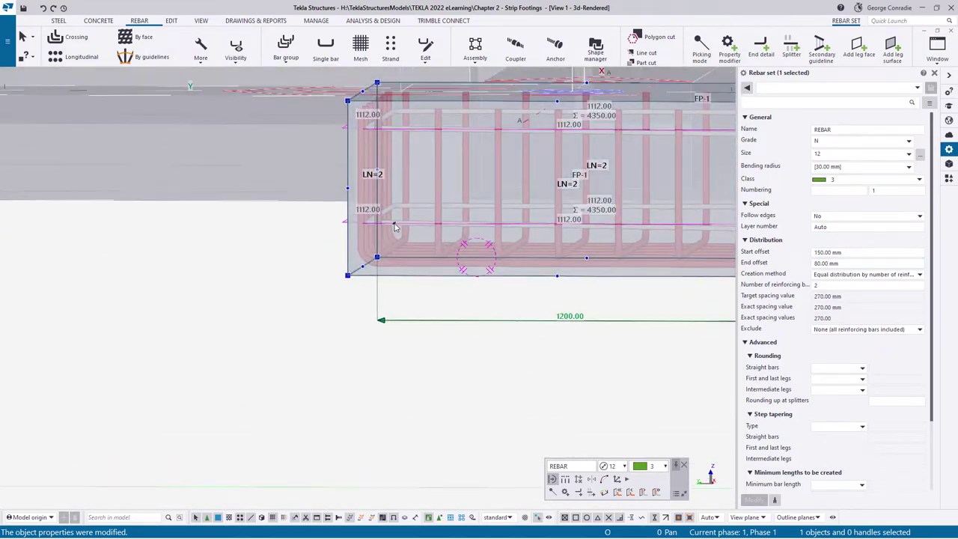
pyautogui.keyDown('ctrl'); pyautogui.moveTo(404, 232); pyautogui.dragTo(419, 234, button='middle'); pyautogui.keyUp('ctrl')
pyautogui.keyDown('ctrl'); pyautogui.moveTo(400, 155); pyautogui.dragTo(346, 176, button='middle'); pyautogui.keyUp('ctrl')
pyautogui.scroll(-2, 407, 247)
pyautogui.moveTo(595, 302); pyautogui.dragTo(516, 330, button='middle')
pyautogui.click(523, 328)
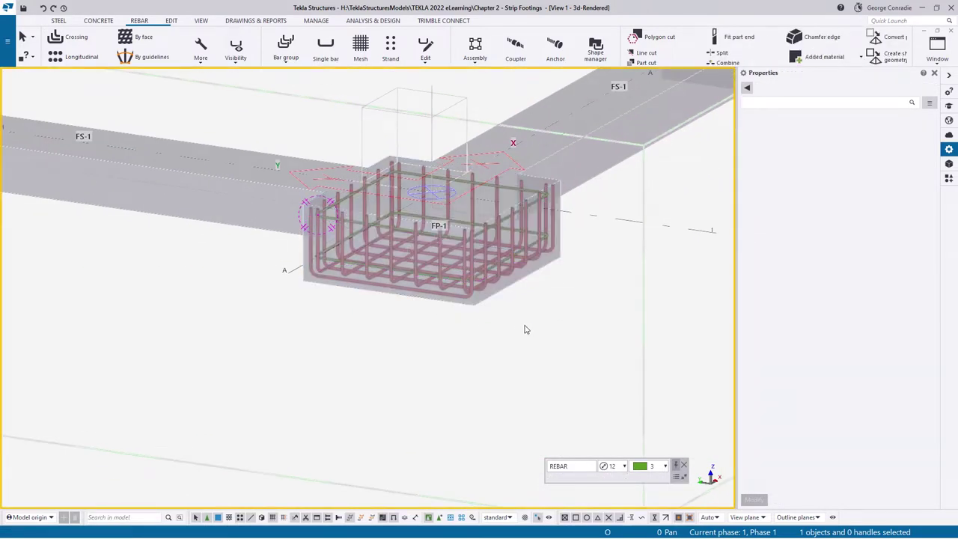
pyautogui.keyDown('ctrl'); pyautogui.moveTo(516, 293); pyautogui.dragTo(502, 308, button='middle'); pyautogui.keyUp('ctrl')
pyautogui.moveTo(548, 279); pyautogui.dragTo(475, 360, button='middle')
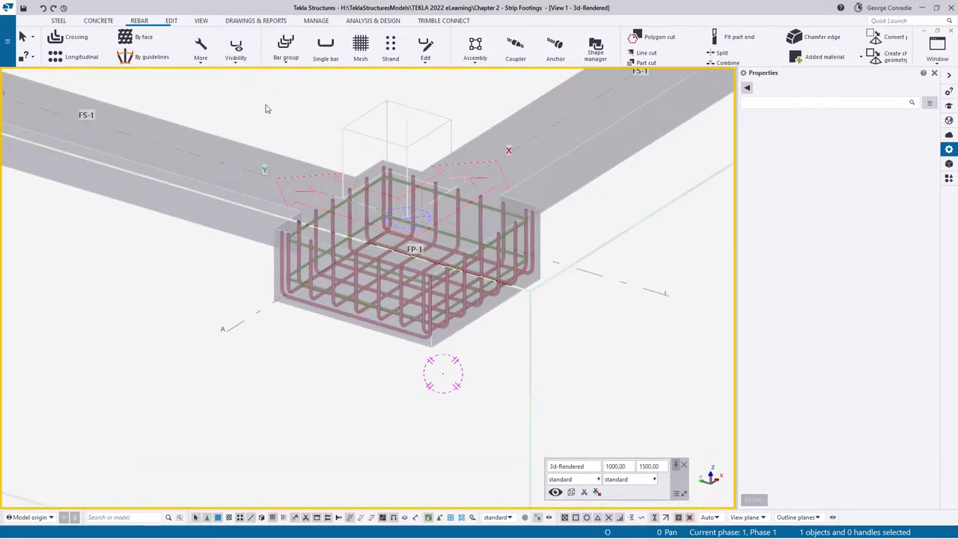
# Hide the leg faces of the rebar sets in the model view.
pyautogui.click(238, 63)
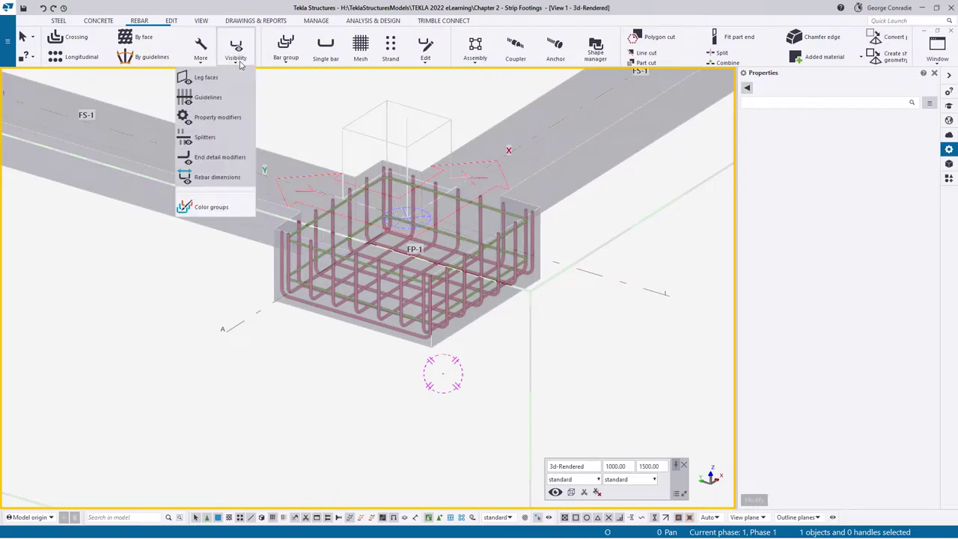
pyautogui.click(209, 79)
pyautogui.click(280, 90)
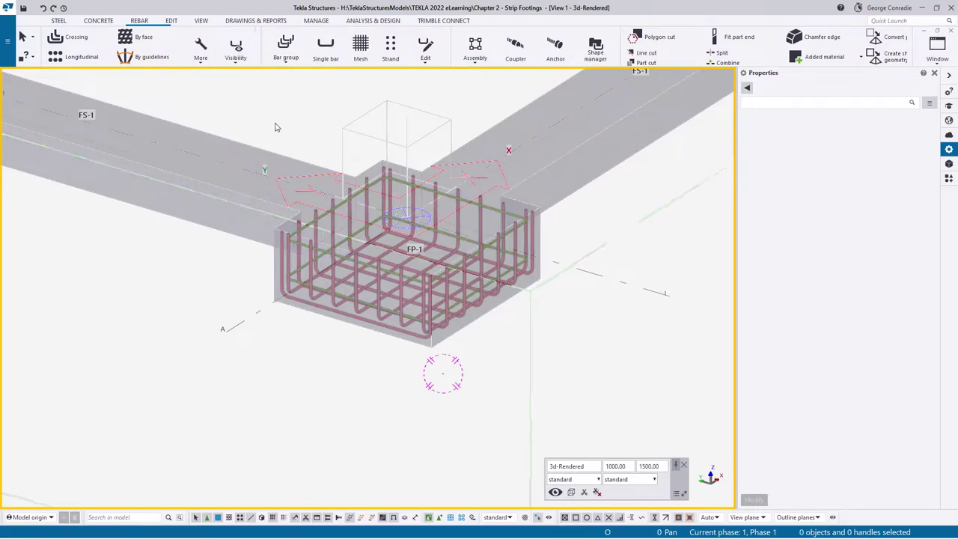
pyautogui.click(449, 329)
# Move the horizontal tie set's guideline 200 mm along the footing's side, away from the midpoint.
pyautogui.scroll(5, 512, 232)
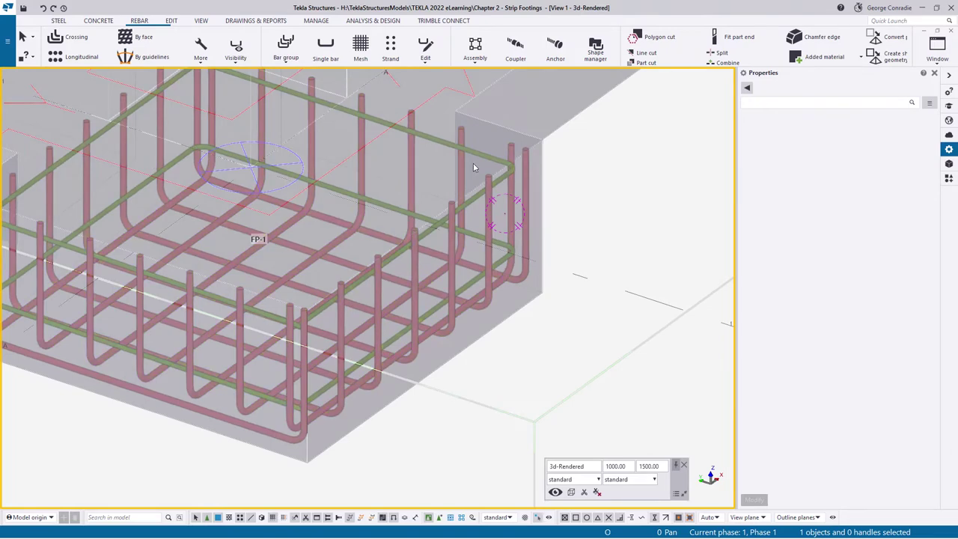
pyautogui.click(435, 141)
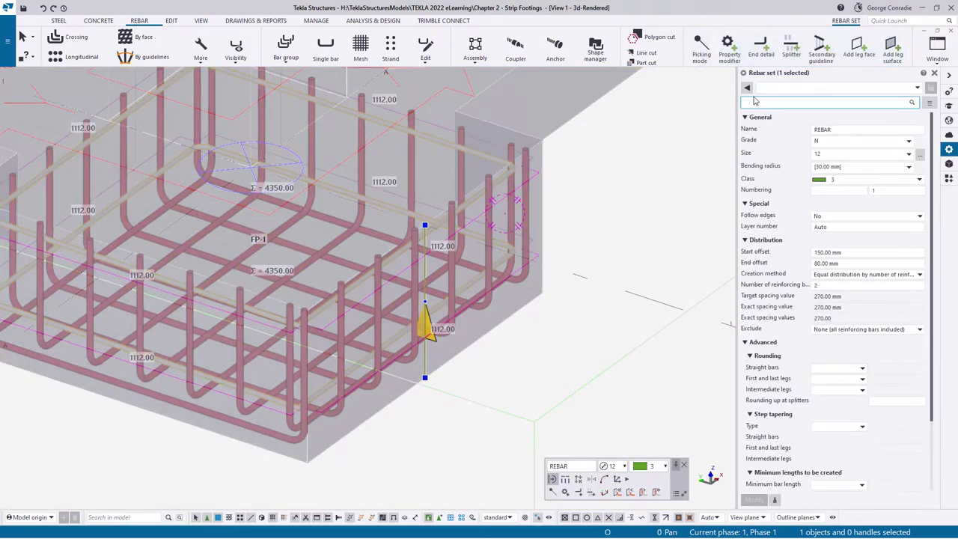
pyautogui.click(792, 51)
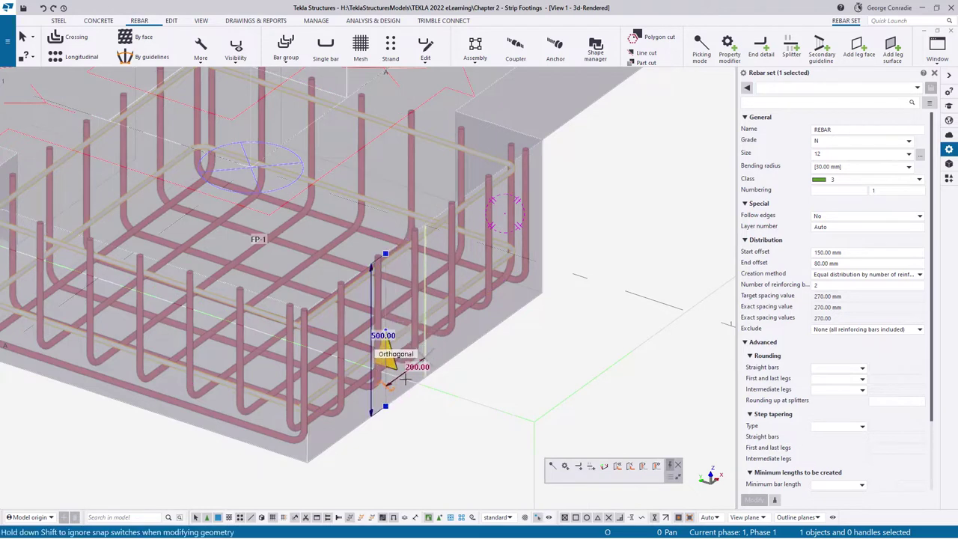
pyautogui.click(384, 248)
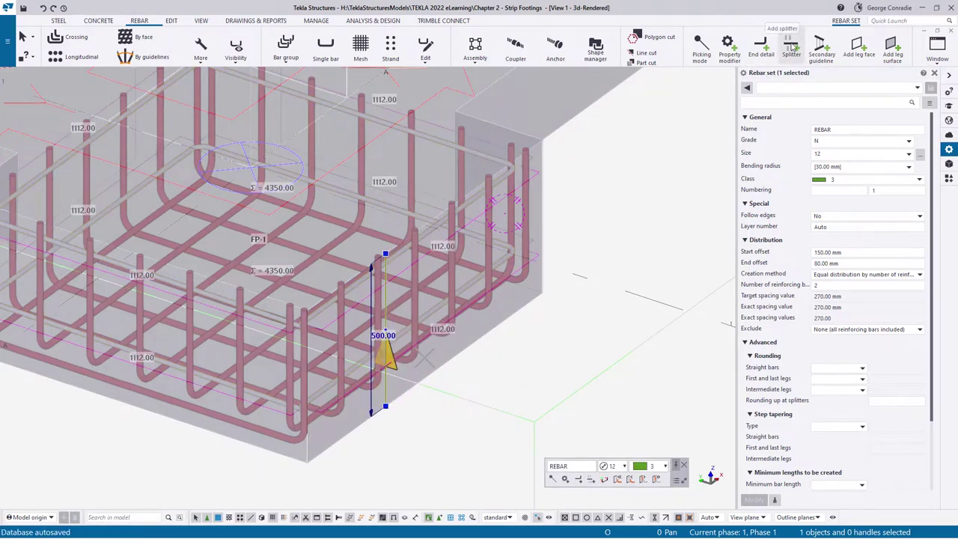
# Add lapping splitters to the horizontal ties at the midpoints of the pad footing's two outer sides.
pyautogui.click(791, 51)
pyautogui.moveTo(546, 333); pyautogui.dragTo(637, 335, button='middle')
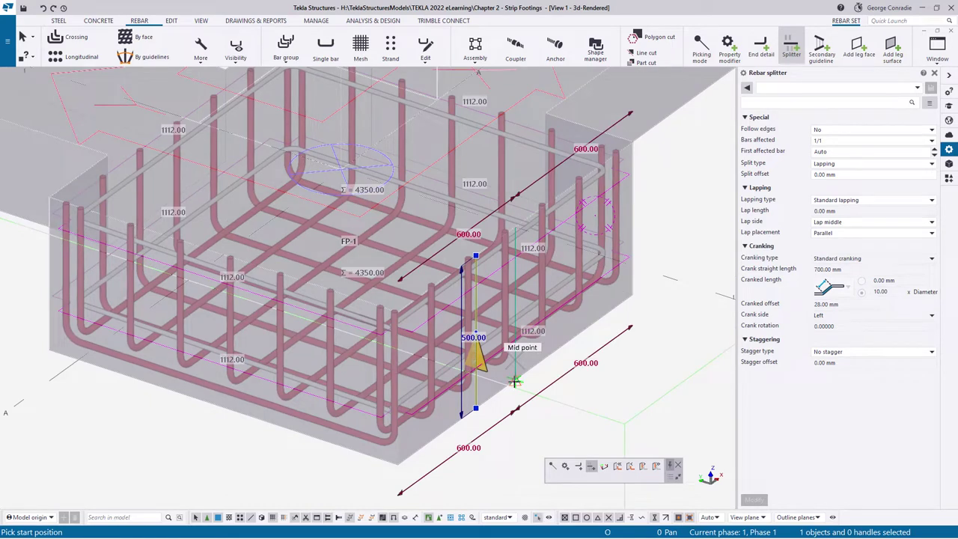
pyautogui.click(515, 382)
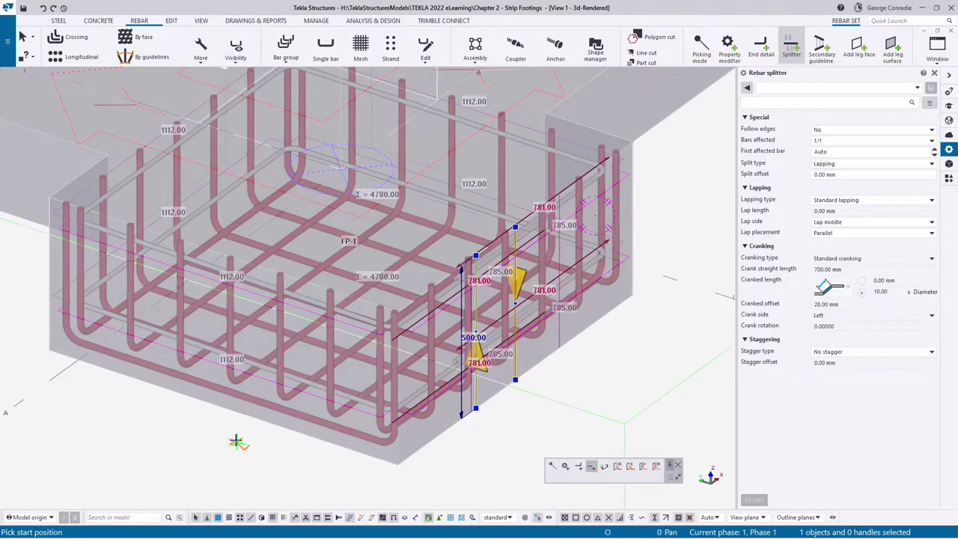
pyautogui.click(223, 411)
# Add lapping splitters at the middle of the two sides adjoining the strip footings and end the splitter command.
pyautogui.keyDown('ctrl'); pyautogui.moveTo(487, 298); pyautogui.dragTo(277, 334, button='middle'); pyautogui.keyUp('ctrl')
pyautogui.moveTo(733, 409); pyautogui.dragTo(437, 383, button='middle')
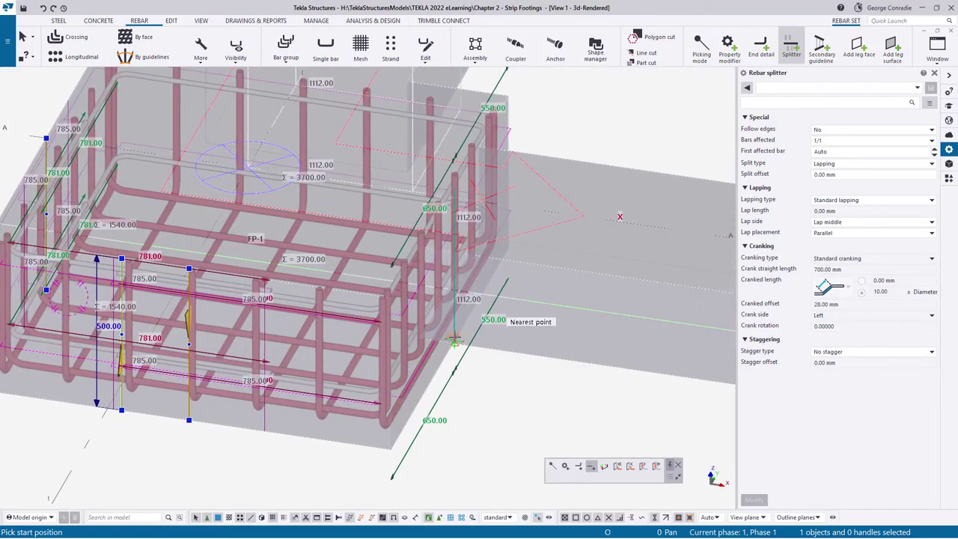
pyautogui.click(451, 351)
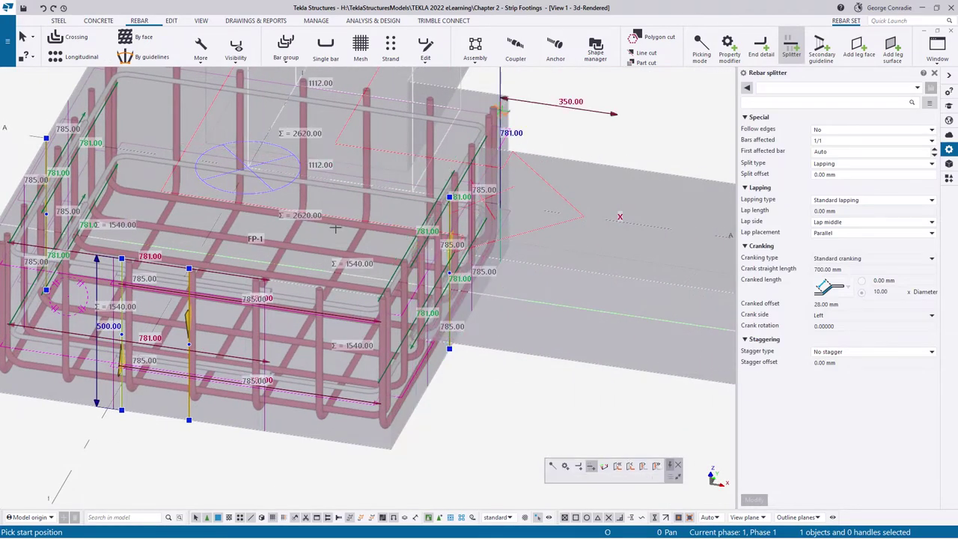
pyautogui.keyDown('ctrl'); pyautogui.moveTo(457, 217); pyautogui.dragTo(629, 227, button='middle'); pyautogui.keyUp('ctrl')
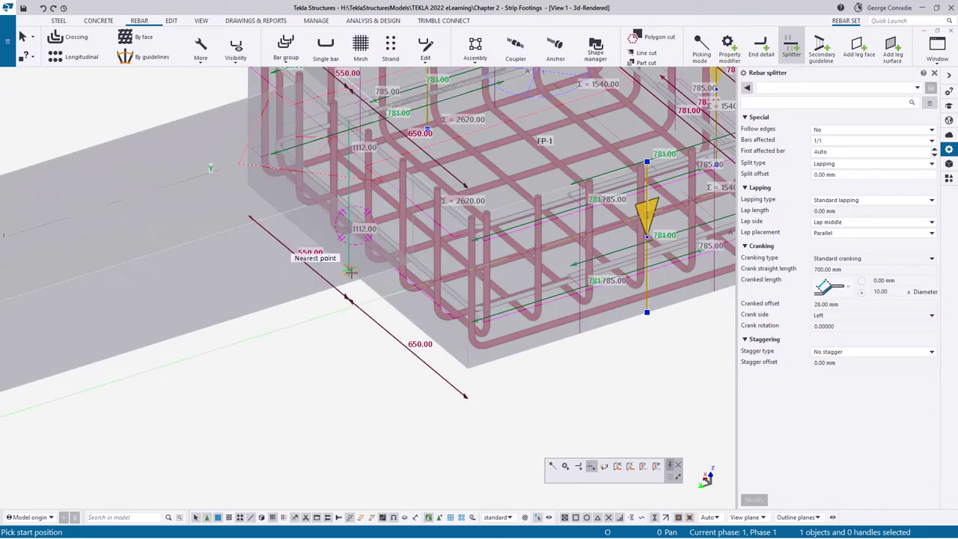
pyautogui.click(362, 279)
pyautogui.rightClick(353, 326)
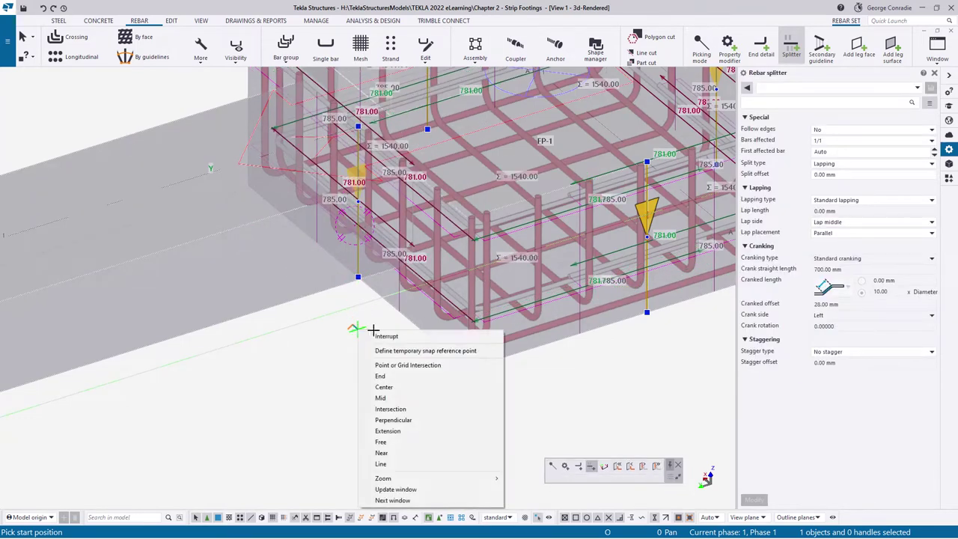
pyautogui.click(376, 336)
pyautogui.click(400, 376)
# Inquire the split tie set and check the bar shape, quantity and leg lengths in its rebar bending list.
pyautogui.scroll(-2, 413, 385)
pyautogui.moveTo(530, 256); pyautogui.dragTo(389, 329, button='middle')
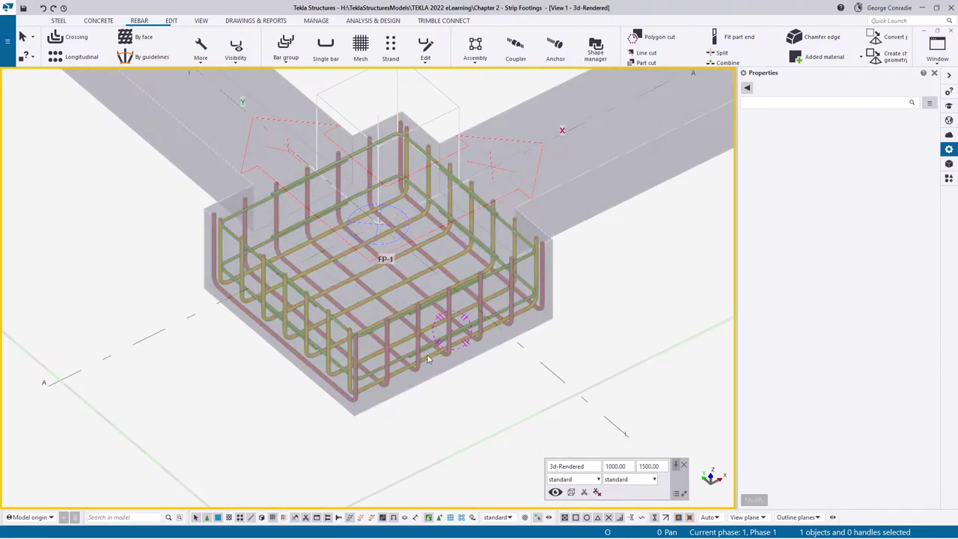
pyautogui.scroll(3, 482, 224)
pyautogui.click(481, 235)
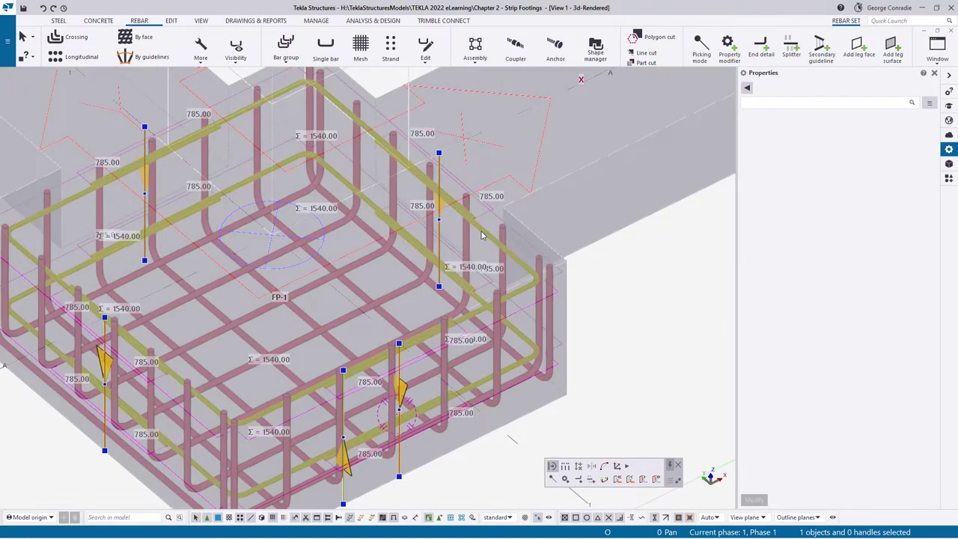
pyautogui.rightClick(482, 234)
pyautogui.click(507, 274)
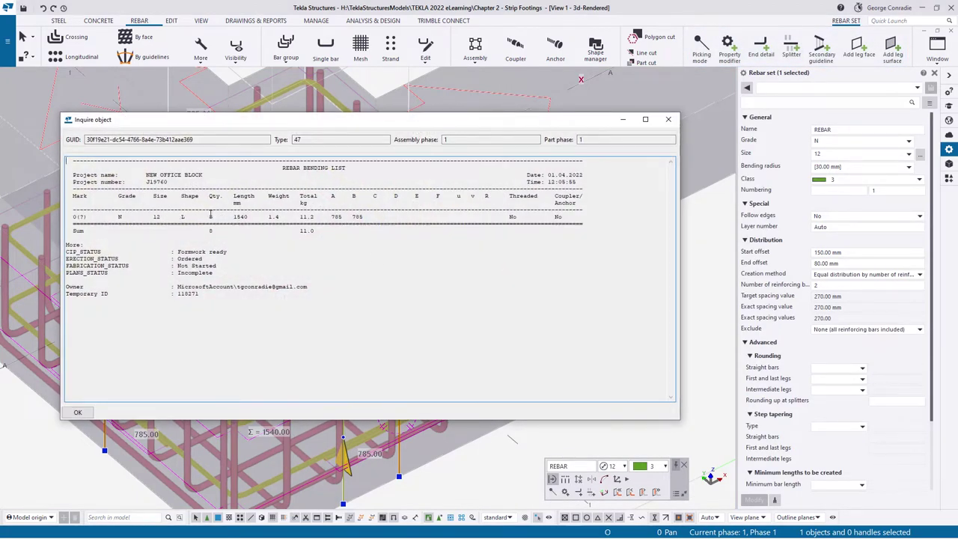
pyautogui.moveTo(323, 218); pyautogui.dragTo(367, 216)
pyautogui.click(669, 120)
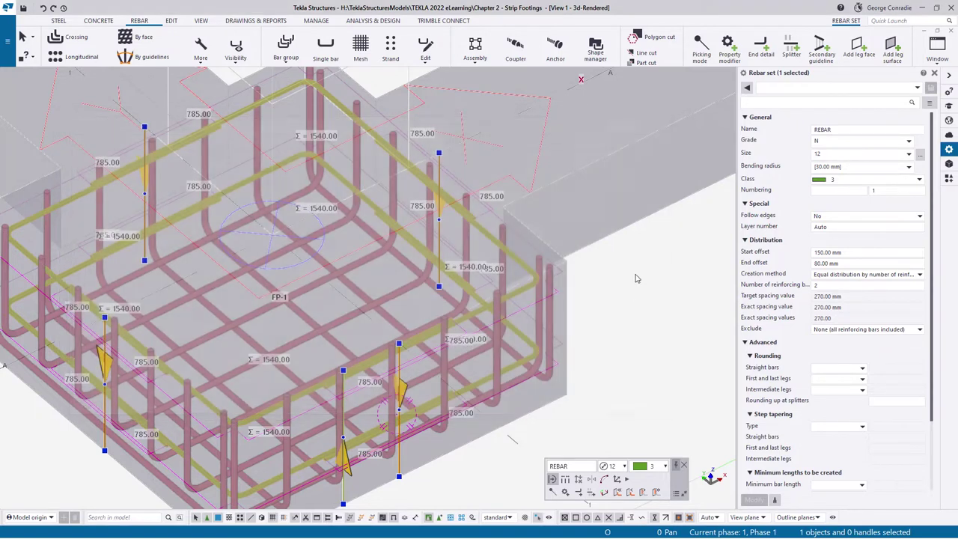
pyautogui.click(631, 291)
# Open the Batch editor and select the reinforced corner pad footing FP-1 as the source assembly.
pyautogui.scroll(-2, 632, 292)
pyautogui.scroll(-2, 615, 322)
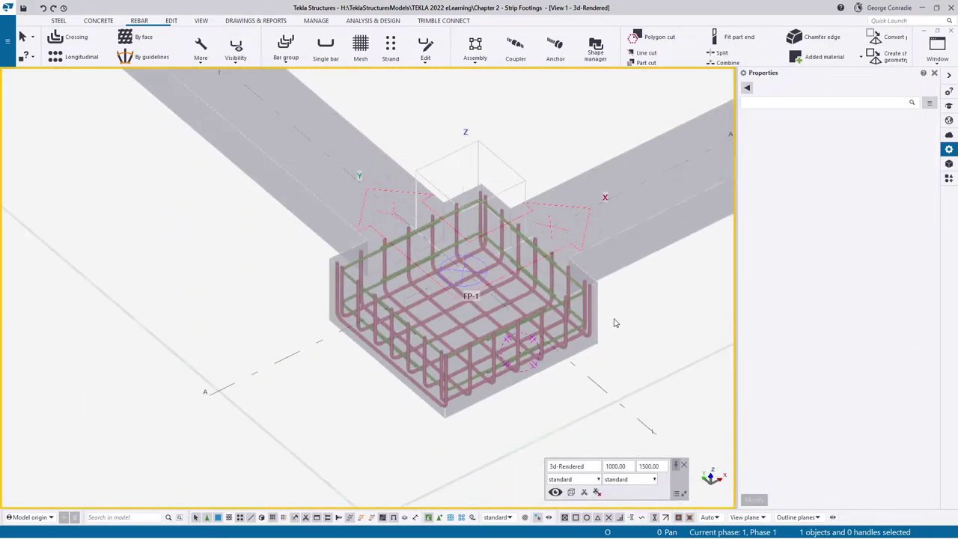
pyautogui.moveTo(615, 322); pyautogui.dragTo(510, 317, button='middle')
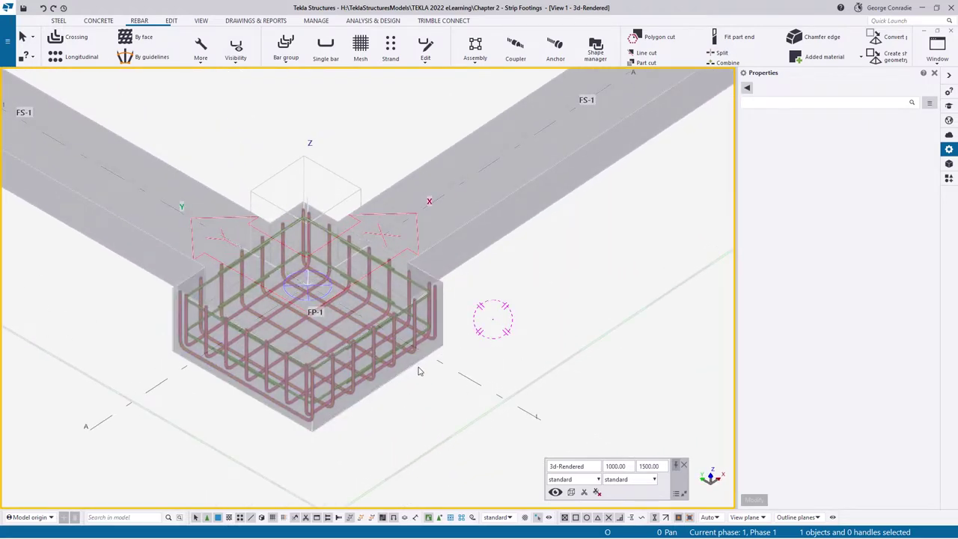
pyautogui.scroll(-5, 418, 367)
pyautogui.moveTo(429, 367); pyautogui.dragTo(484, 362, button='middle')
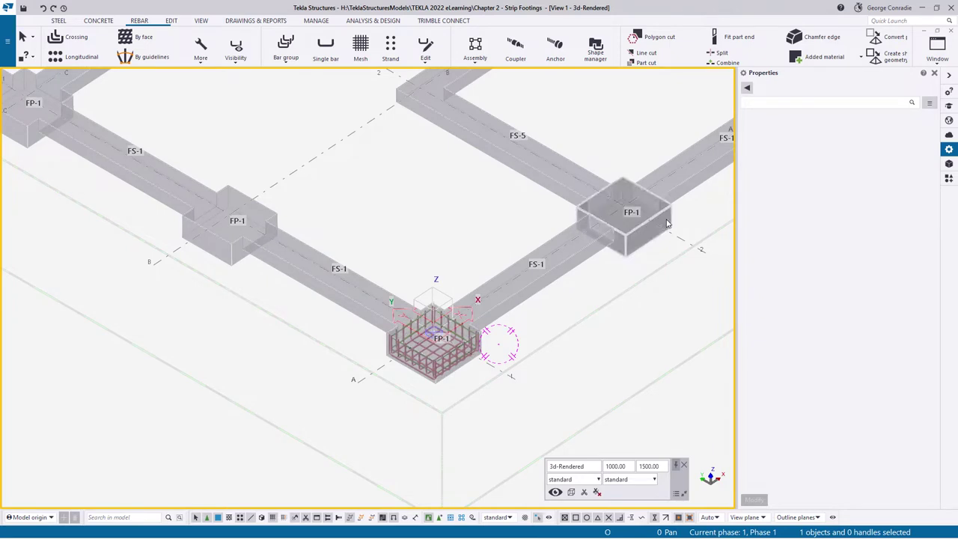
pyautogui.moveTo(441, 223); pyautogui.dragTo(508, 212, button='middle')
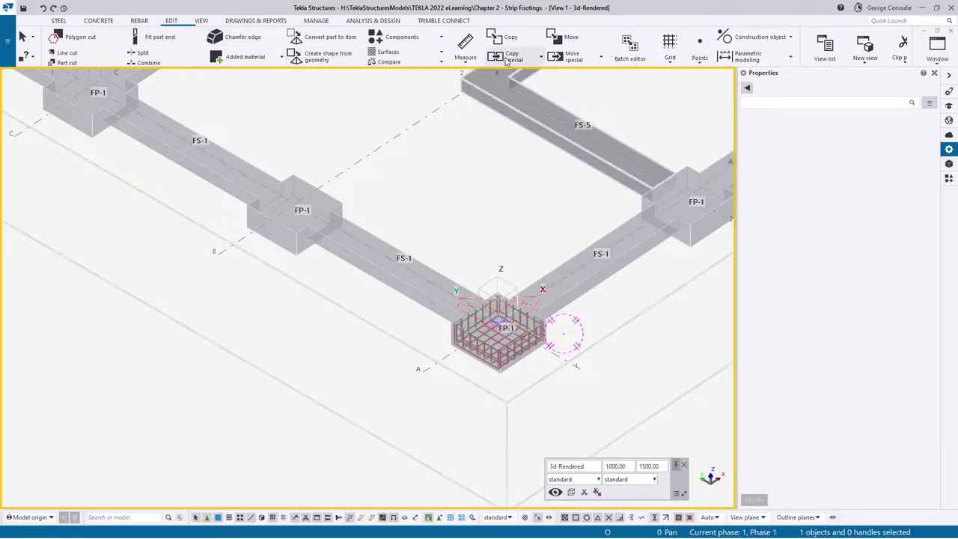
pyautogui.click(629, 46)
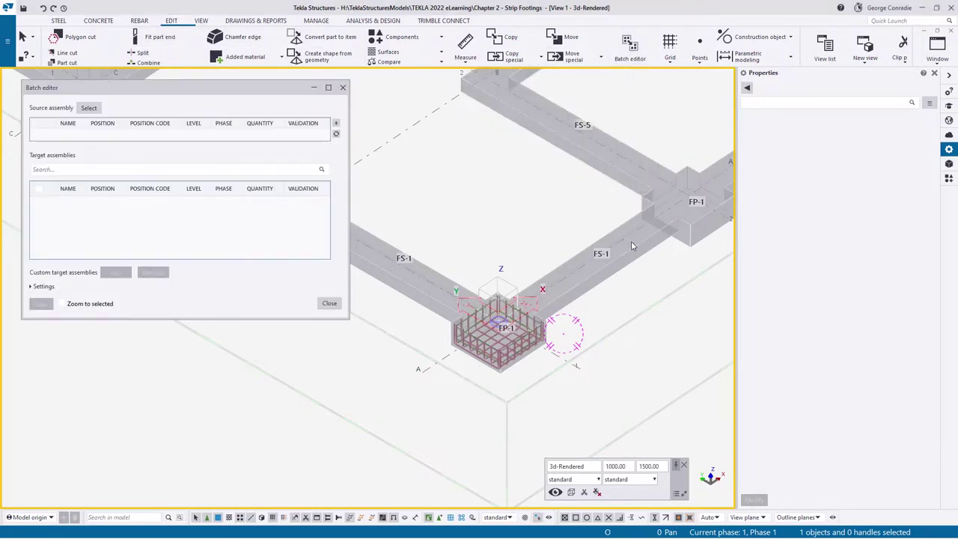
pyautogui.click(88, 108)
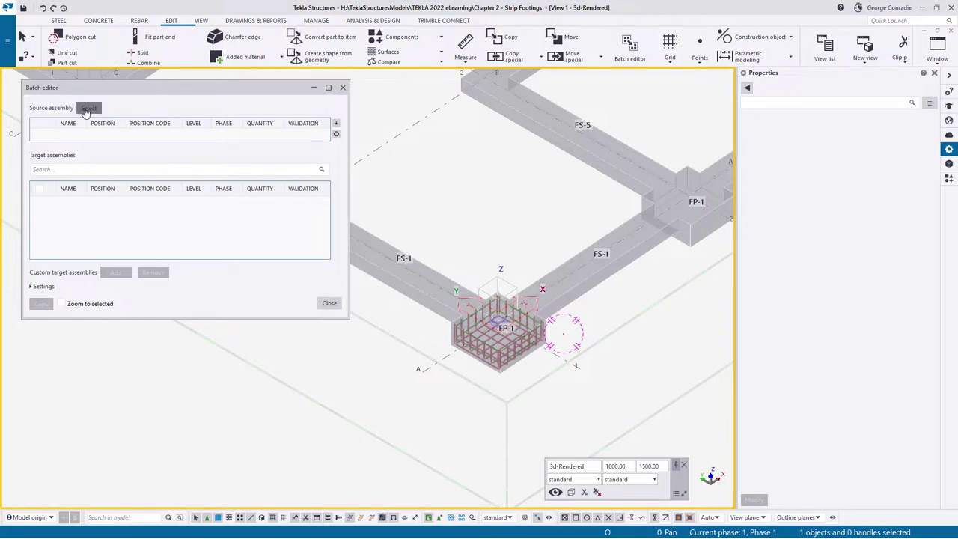
pyautogui.click(502, 373)
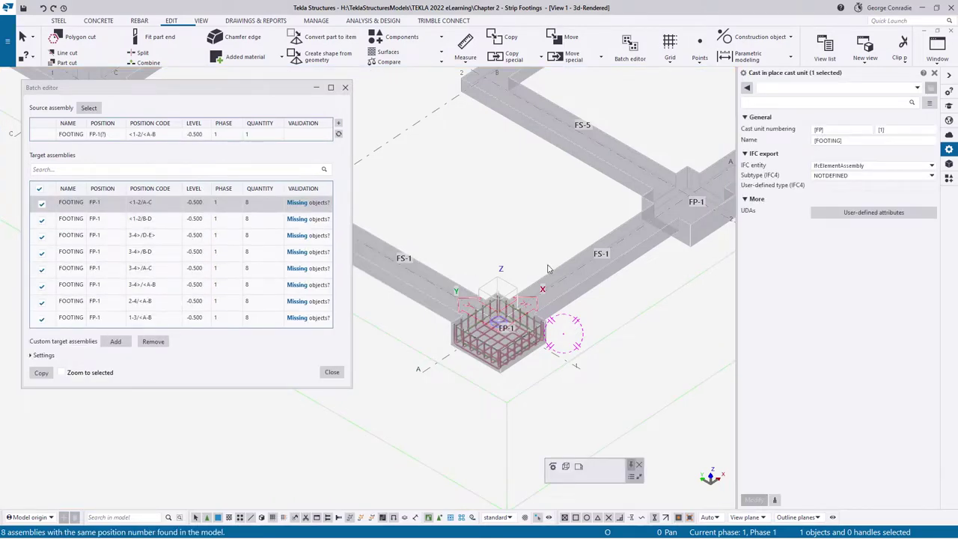
# Copy the corner footing's reinforcement to all listed FP-1 target assemblies, close the Batch editor and clear the selection.
pyautogui.scroll(-5, 548, 268)
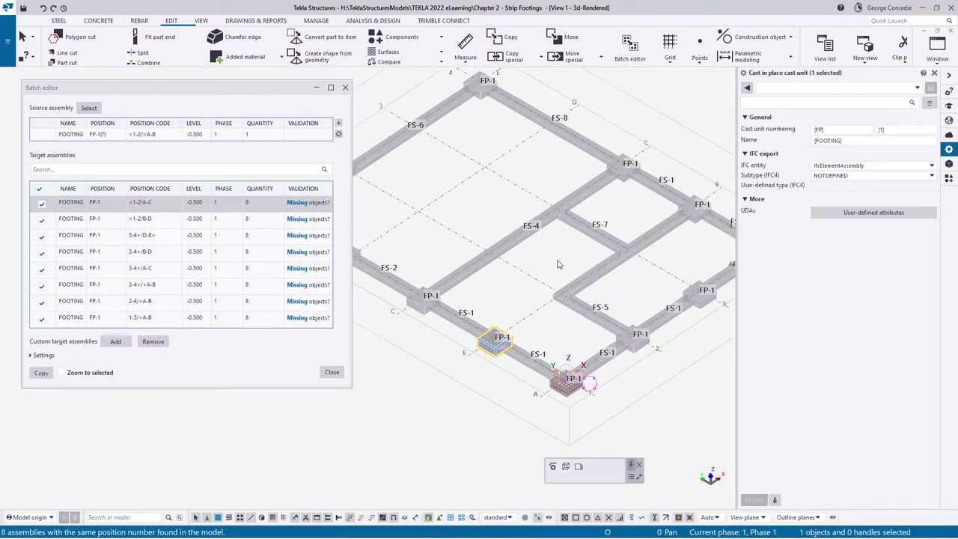
pyautogui.click(47, 375)
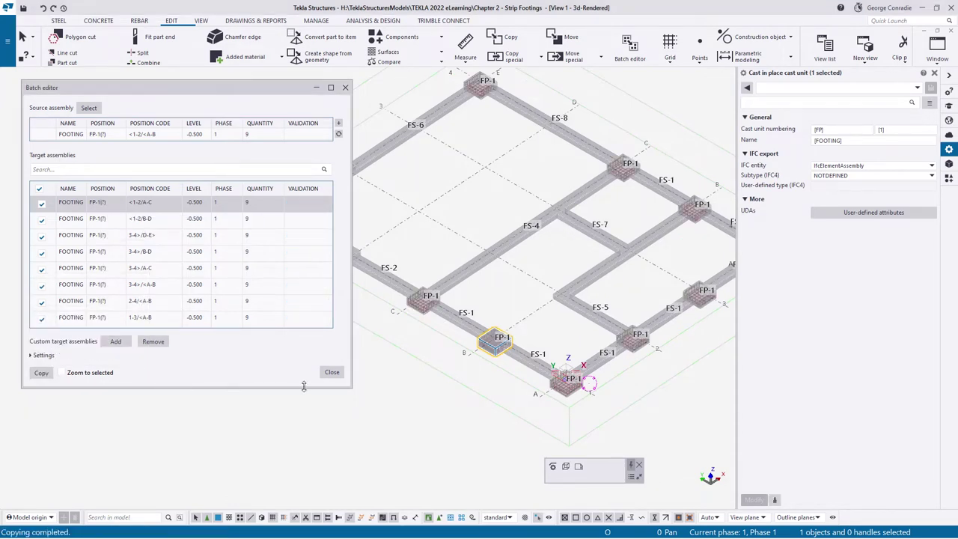
pyautogui.click(331, 372)
pyautogui.rightClick(316, 336)
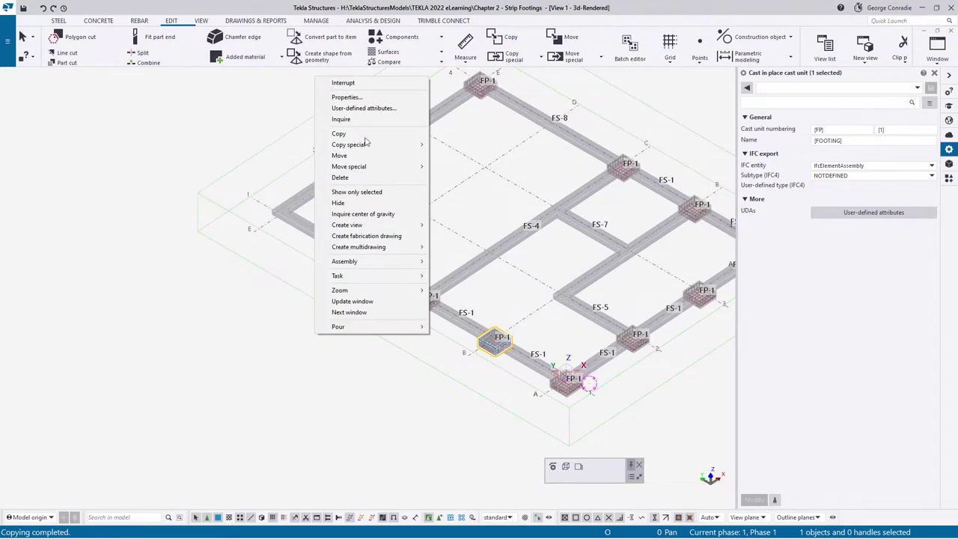
pyautogui.click(355, 86)
pyautogui.click(385, 392)
pyautogui.moveTo(593, 296); pyautogui.dragTo(480, 272, button='middle')
pyautogui.scroll(2, 480, 299)
pyautogui.scroll(-1, 480, 278)
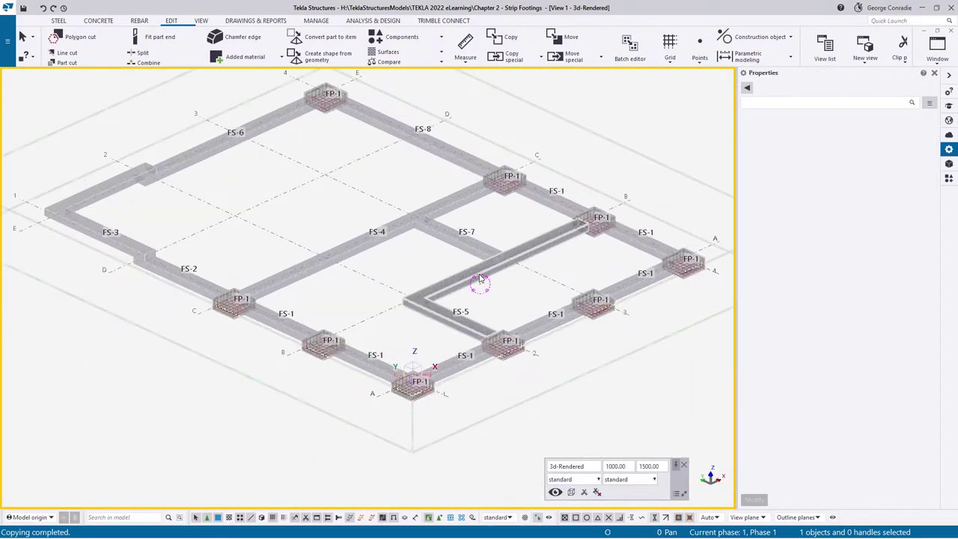
pyautogui.scroll(5, 516, 378)
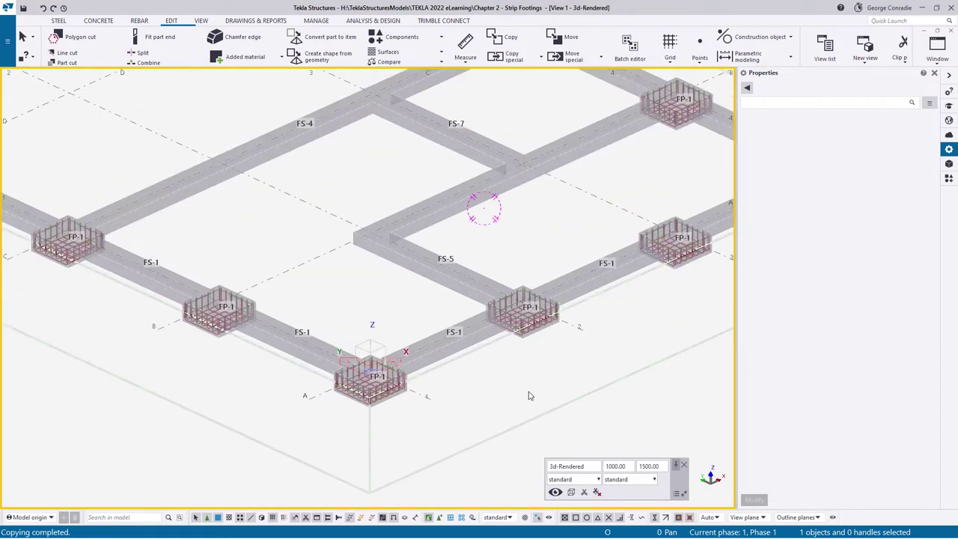
# Start a crossing rebar set for the strip footing FS-1 between the corner and grid 2 pads, loading the standard properties.
pyautogui.scroll(-2, 419, 352)
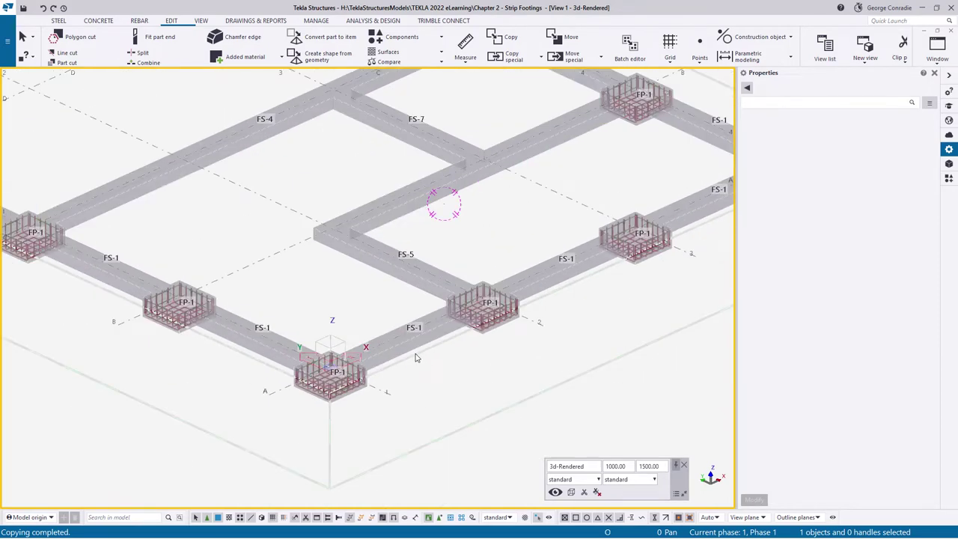
pyautogui.scroll(2, 408, 348)
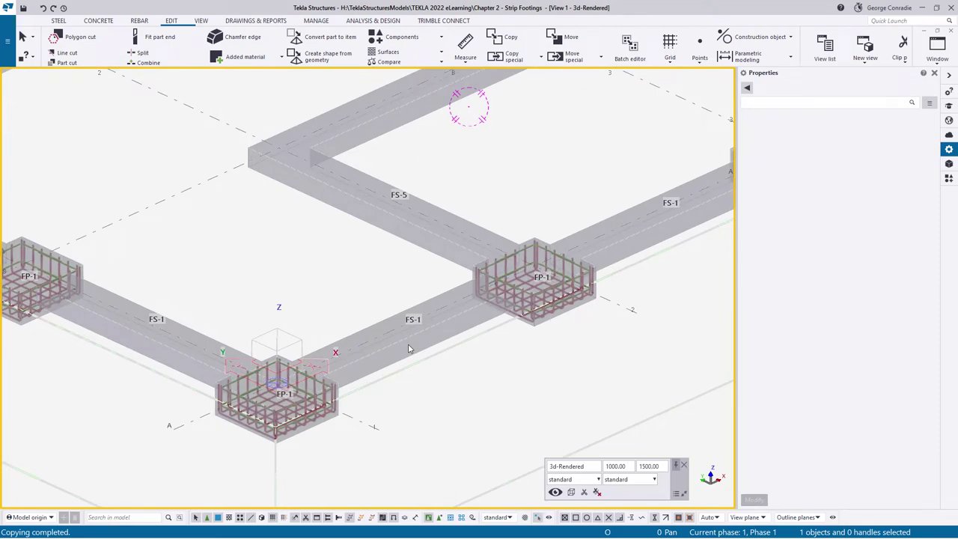
pyautogui.scroll(-2, 410, 360)
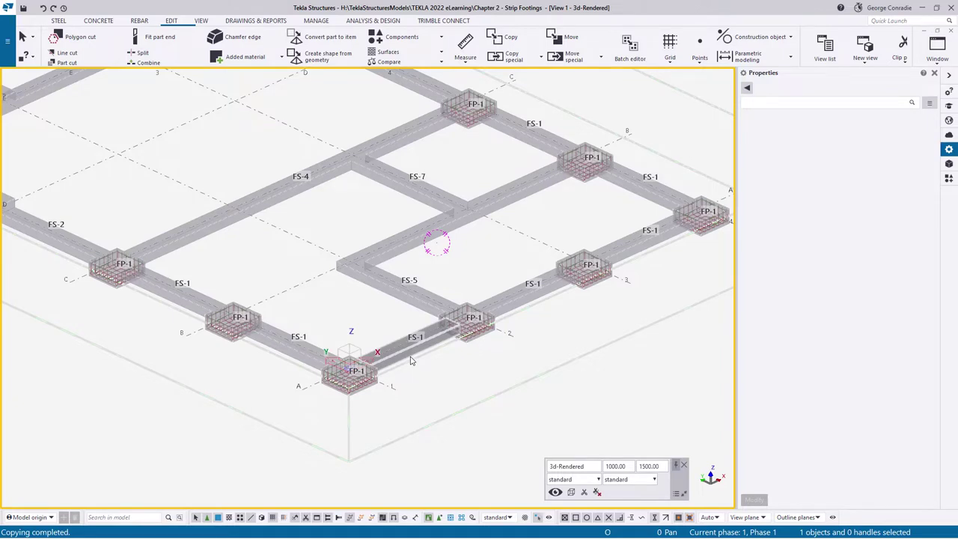
pyautogui.scroll(-1, 410, 361)
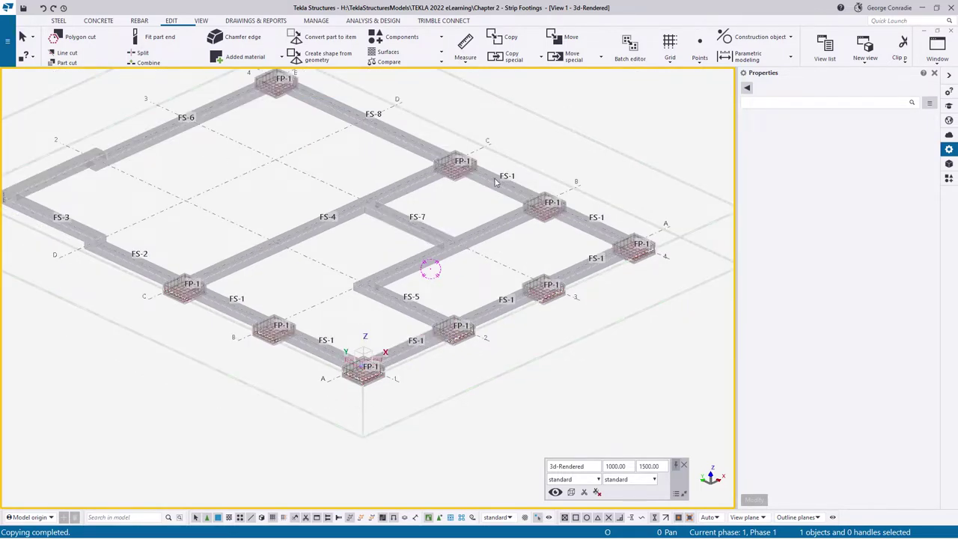
pyautogui.scroll(2, 374, 396)
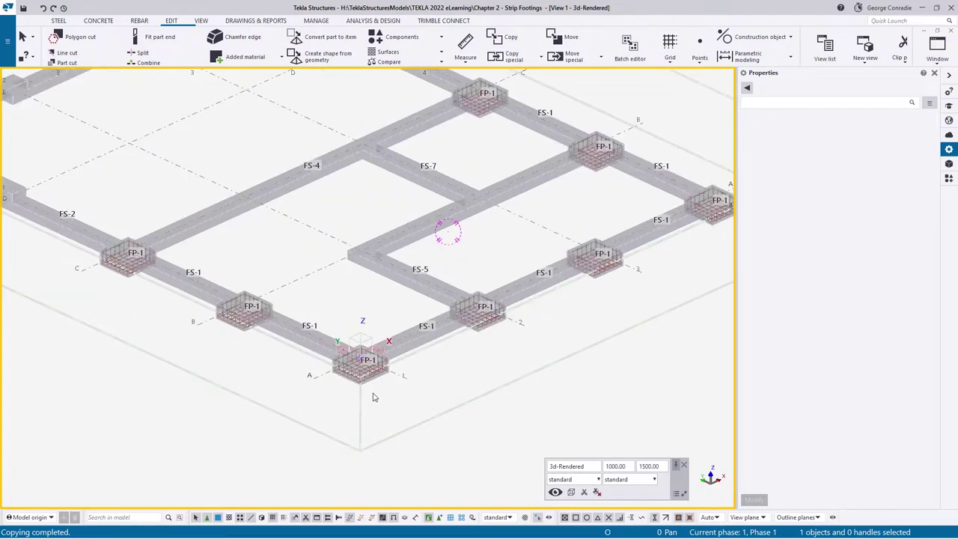
pyautogui.scroll(5, 413, 365)
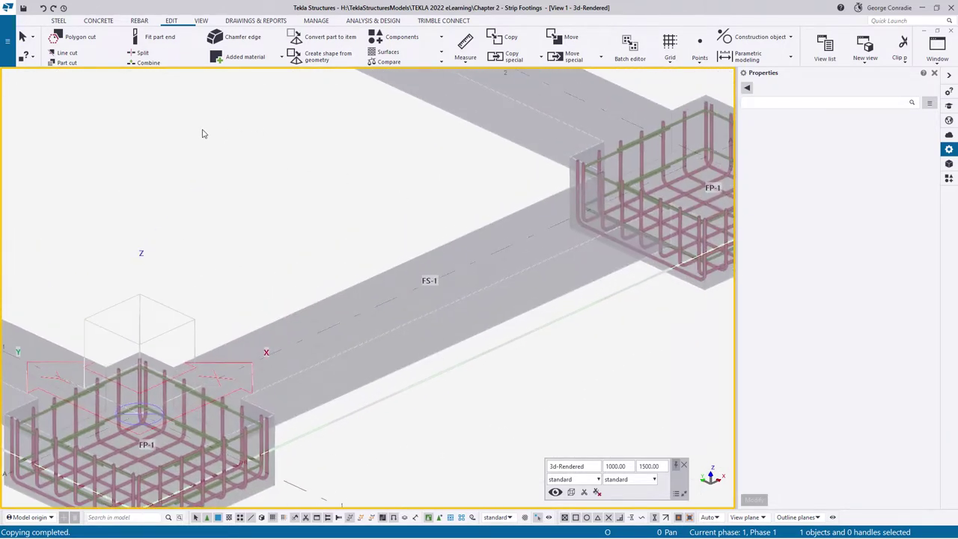
pyautogui.click(139, 20)
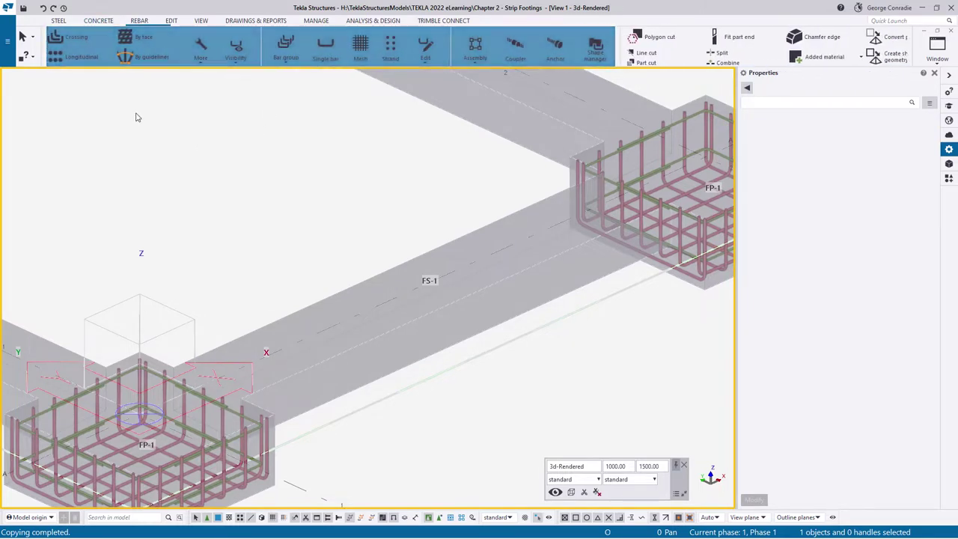
pyautogui.click(76, 43)
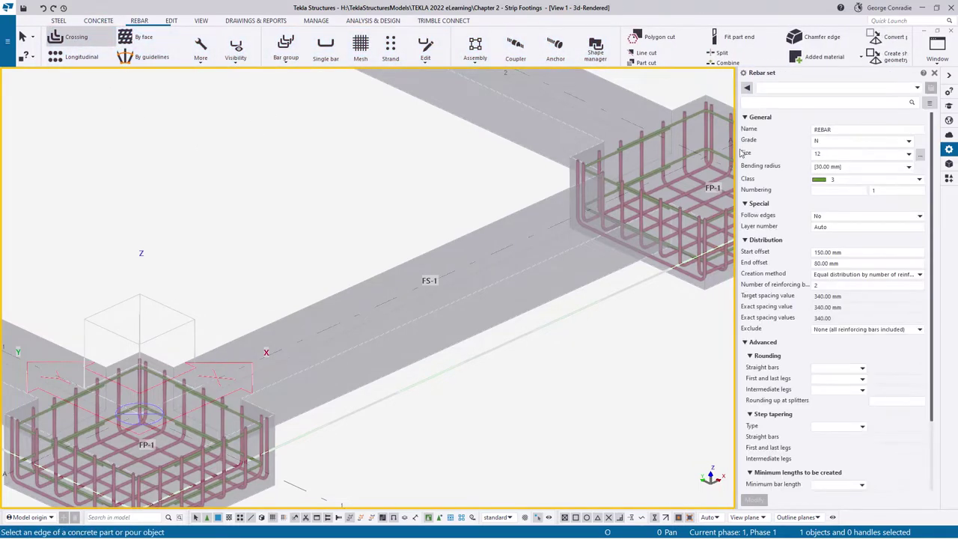
pyautogui.click(783, 87)
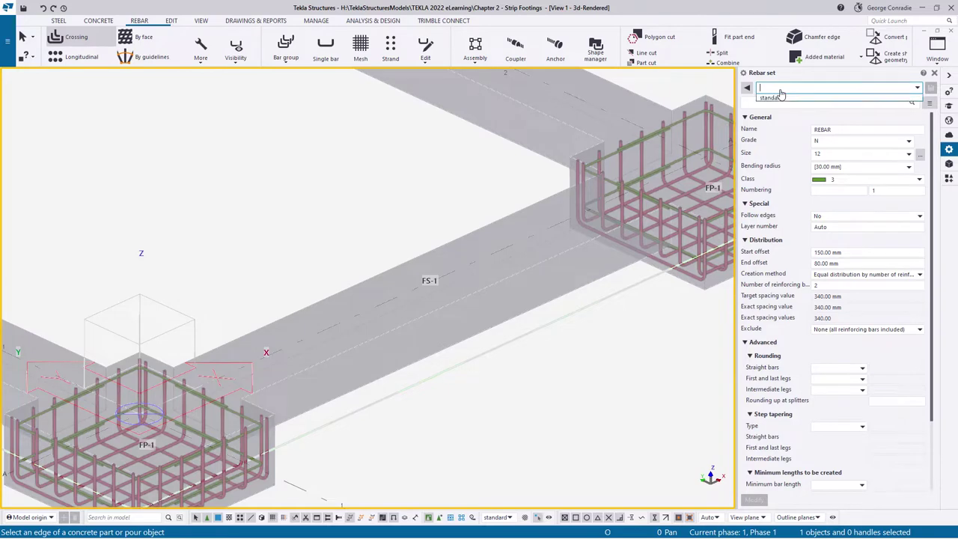
pyautogui.click(846, 96)
# Choose the grade N, size 12 tie/stirrup bar with class 5 and a target spacing of 300 mm.
pyautogui.click(921, 156)
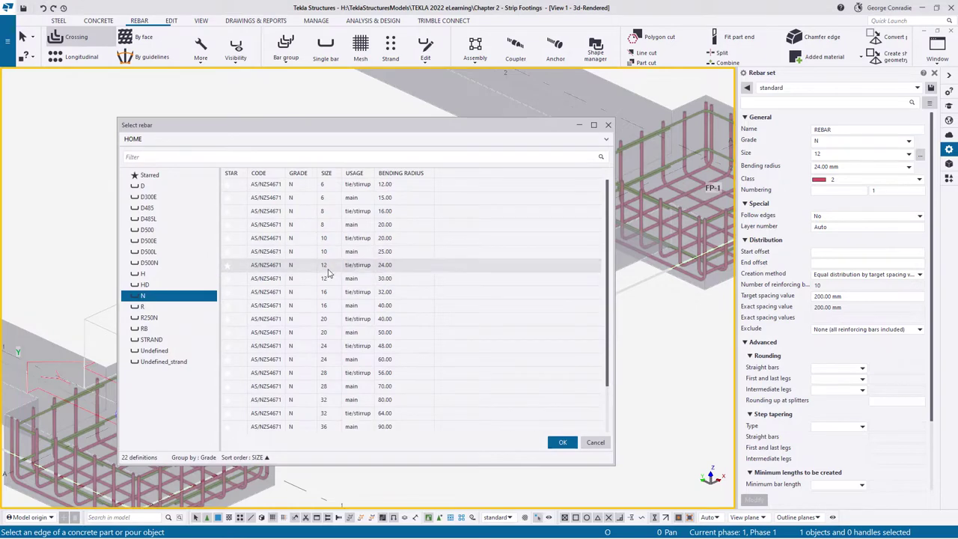
pyautogui.doubleClick(330, 271)
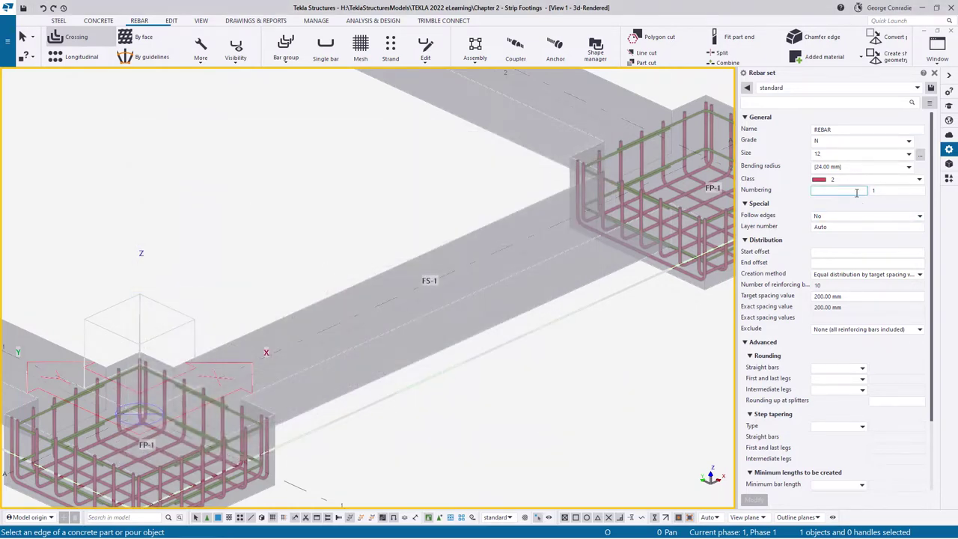
pyautogui.click(852, 180)
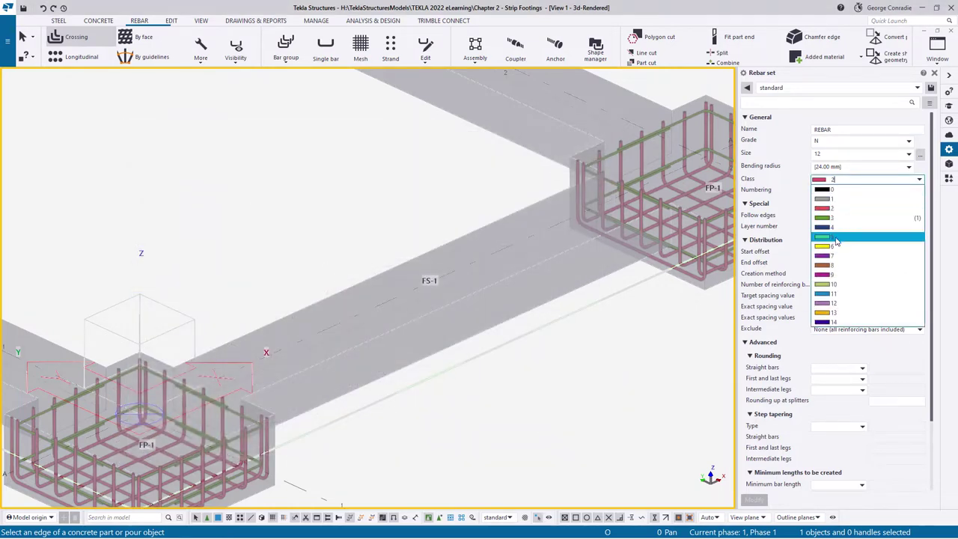
pyautogui.click(838, 239)
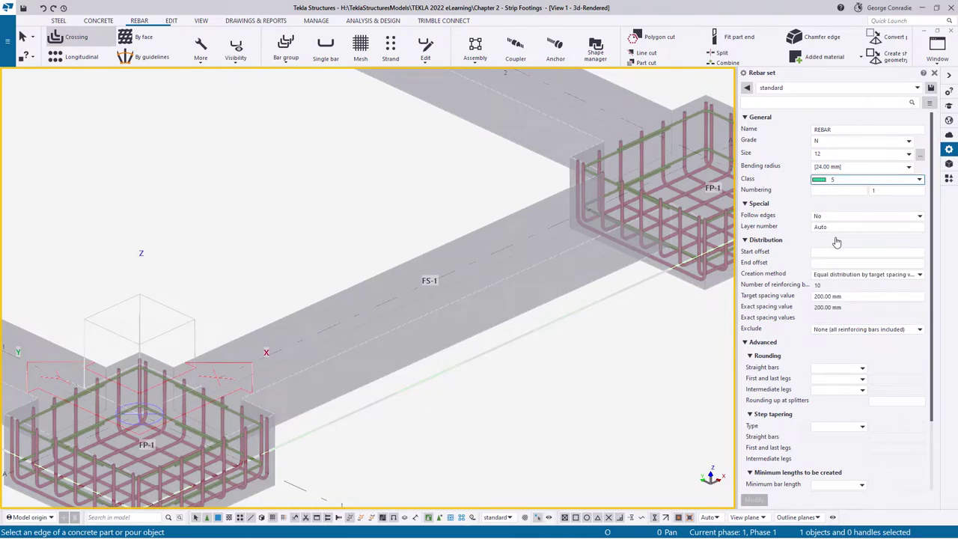
pyautogui.click(854, 297)
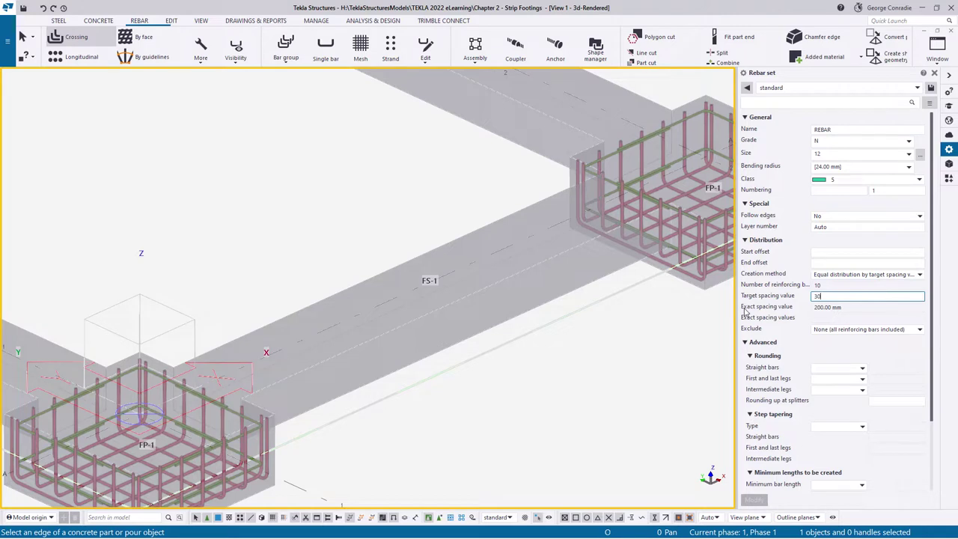
pyautogui.press('Return')
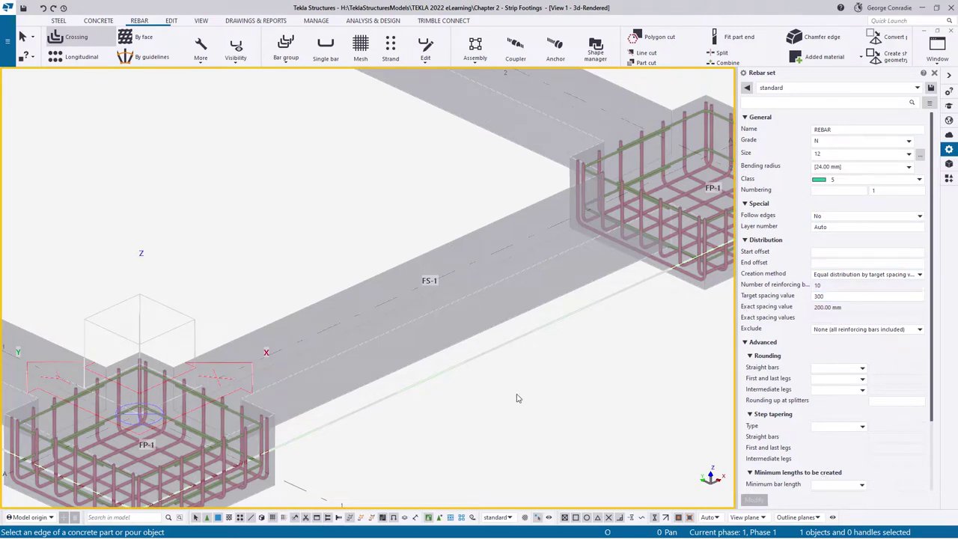
# Create the crossing stirrups around the FS-1 cross-section between the corner and grid 2 pad footings and end the command.
pyautogui.click(441, 351)
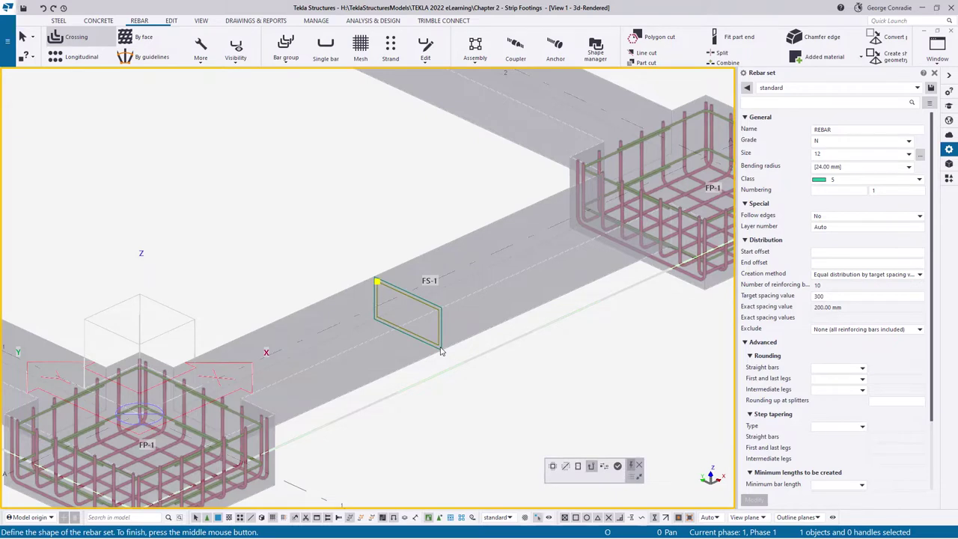
pyautogui.click(620, 467)
pyautogui.rightClick(550, 213)
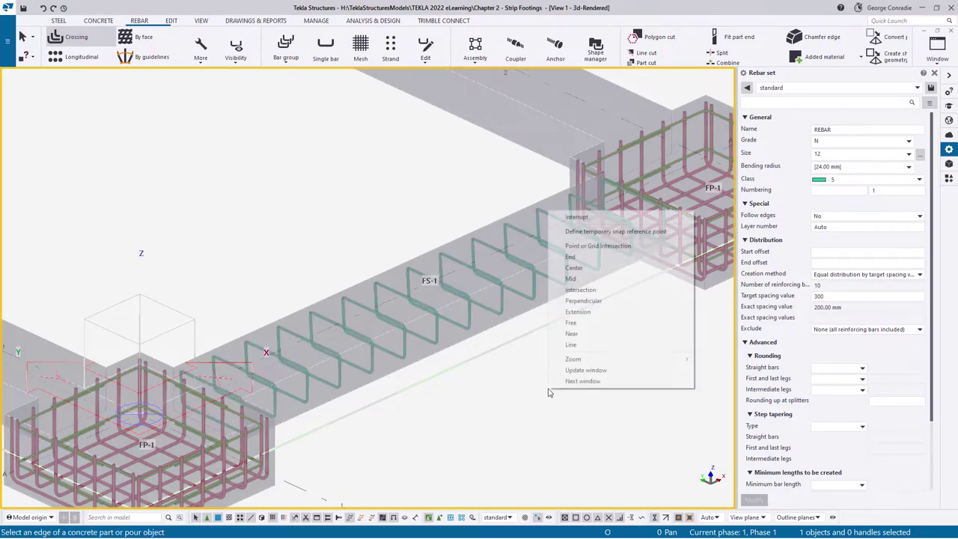
pyautogui.click(590, 217)
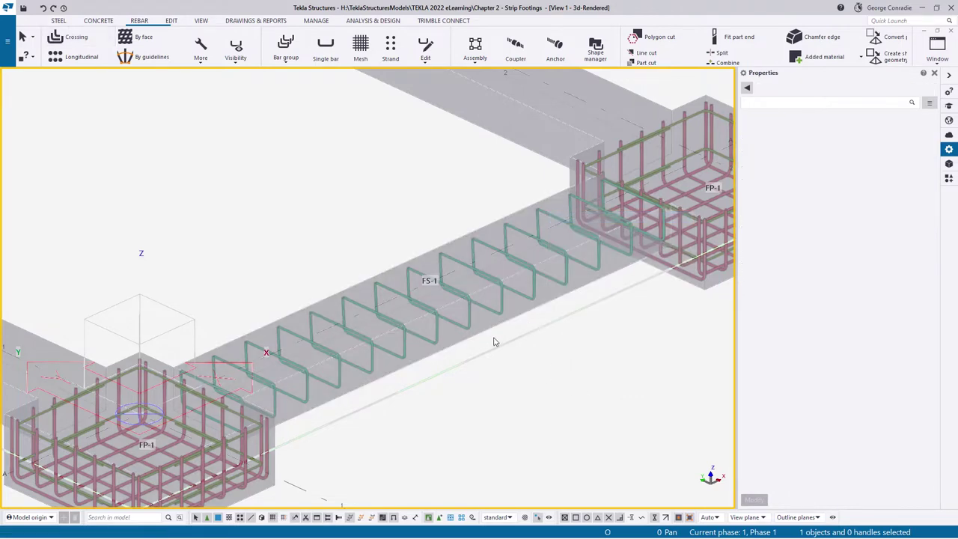
# Select the new stirrup set in FS-1 and enter a start offset of 100 mm.
pyautogui.keyDown('ctrl'); pyautogui.moveTo(418, 346); pyautogui.dragTo(328, 357, button='middle'); pyautogui.keyUp('ctrl')
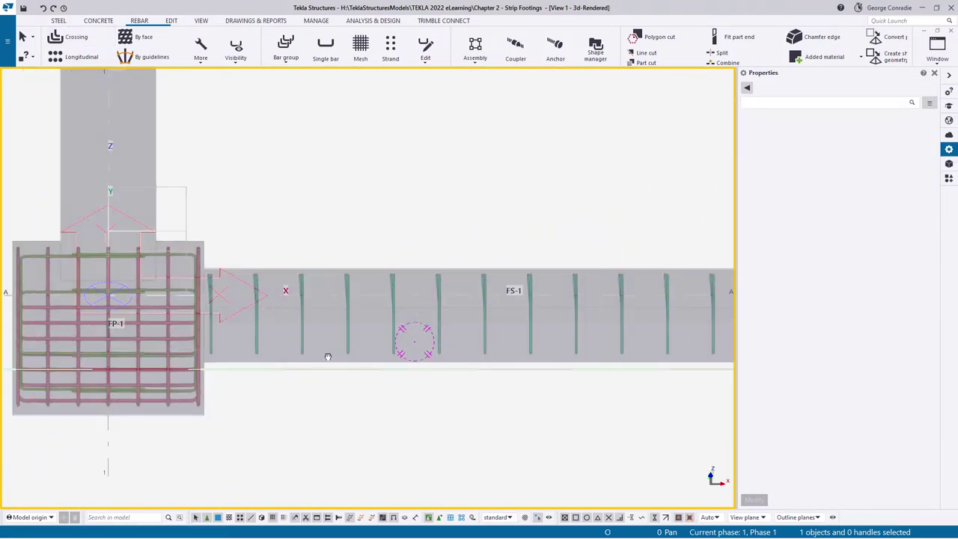
pyautogui.moveTo(471, 327); pyautogui.dragTo(159, 340, button='middle')
pyautogui.scroll(-1, 462, 334)
pyautogui.moveTo(405, 336); pyautogui.dragTo(536, 338, button='middle')
pyautogui.scroll(3, 493, 369)
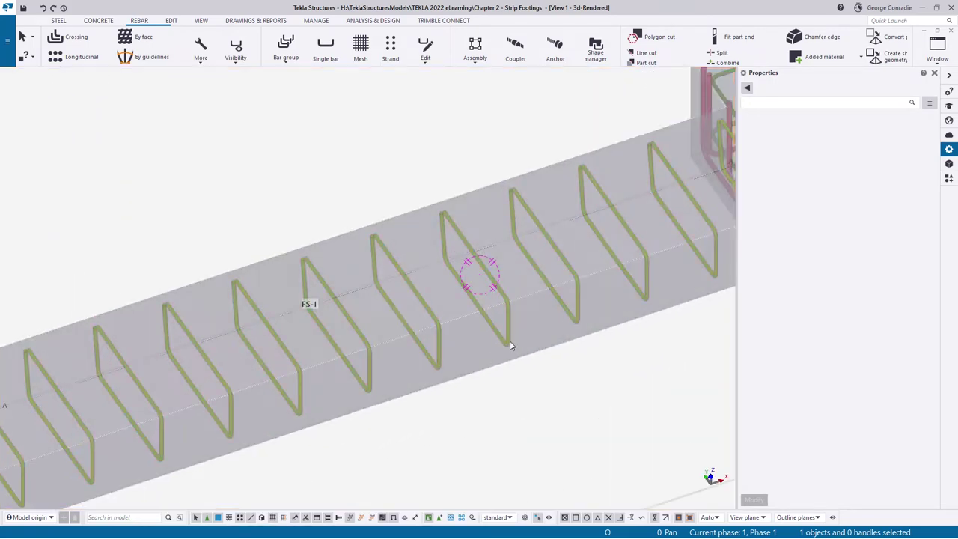
pyautogui.click(510, 341)
pyautogui.scroll(-3, 510, 341)
pyautogui.moveTo(490, 369); pyautogui.dragTo(500, 342, button='middle')
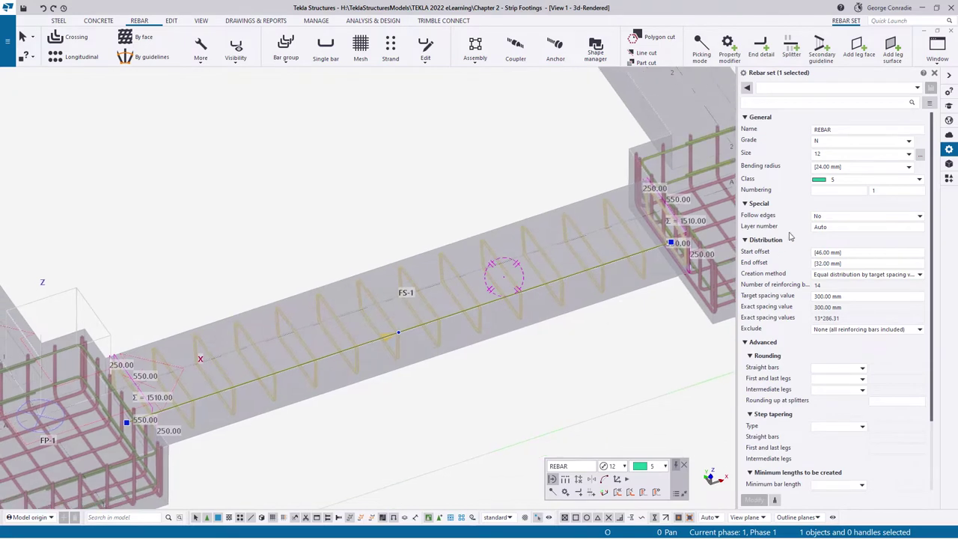
pyautogui.click(756, 253)
pyautogui.write('100')
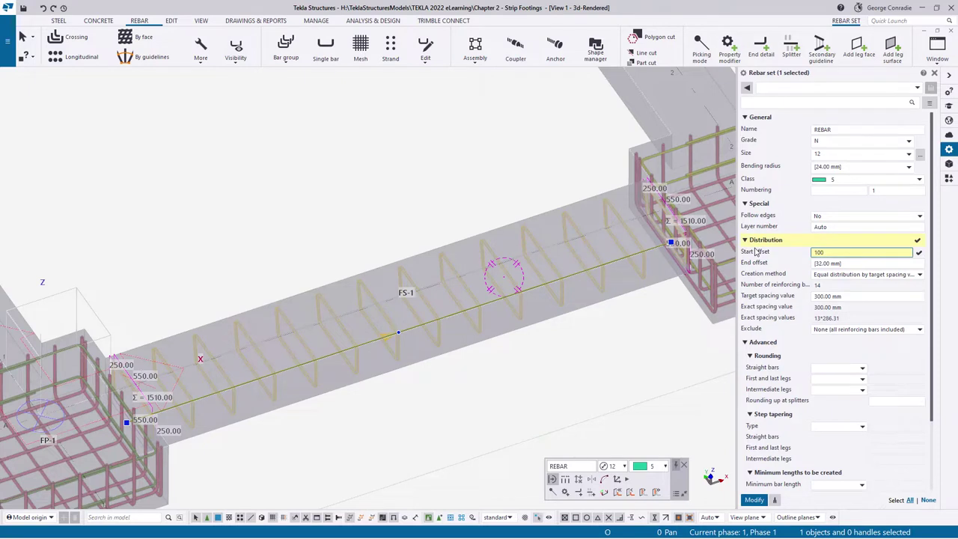
# Enter an end offset of 100 mm for the stirrup set, apply the offset changes and clear the selection.
pyautogui.press('Tab')
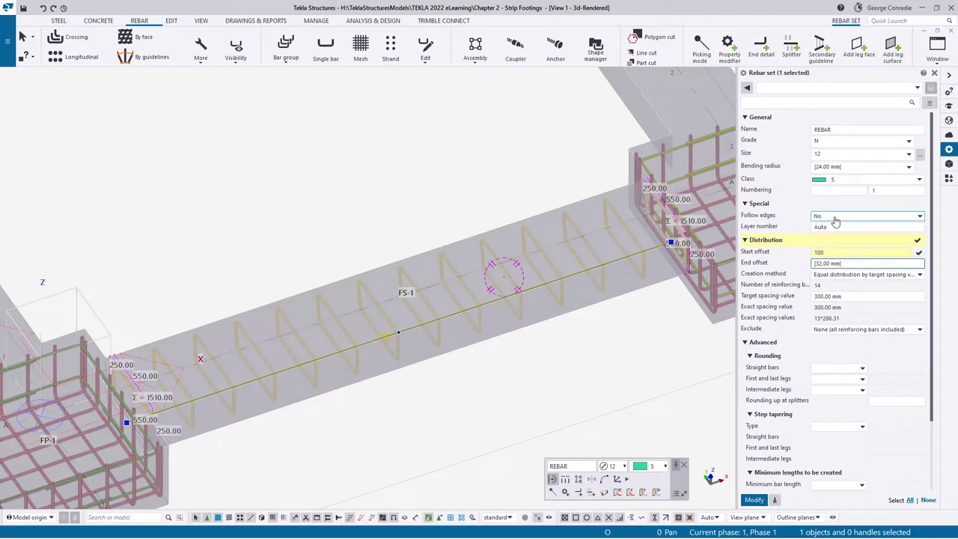
pyautogui.press('capslock')
pyautogui.write('100')
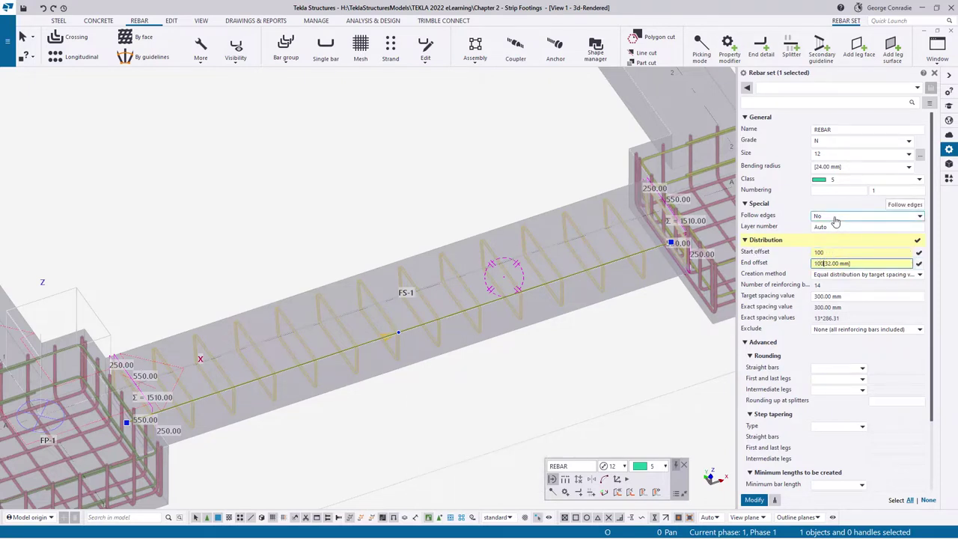
pyautogui.hotkey('ctrl', 'a')
pyautogui.write('1')
pyautogui.click(754, 499)
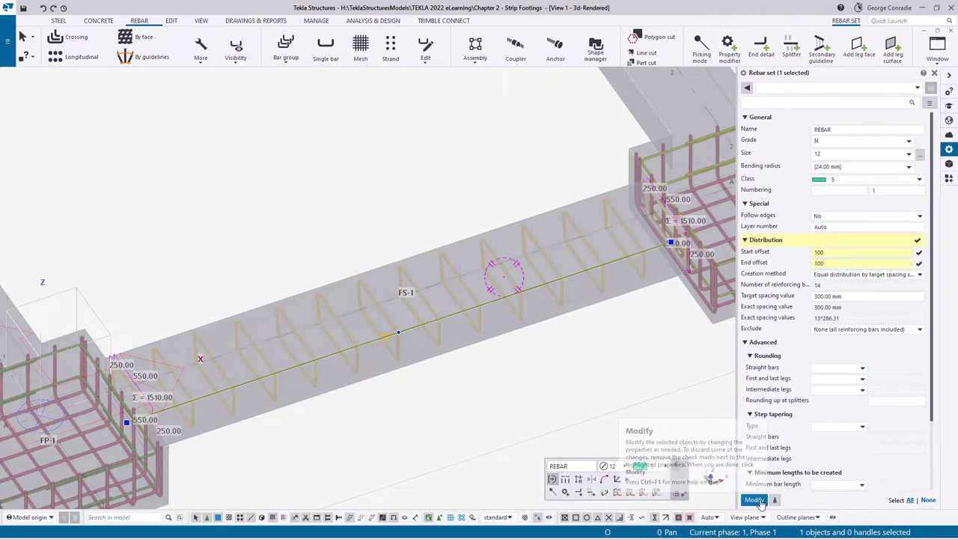
pyautogui.click(531, 384)
# Reselect the FS-1 stirrup set and prepare an end detail modifier from the standard settings with a Standard 135-degrees hook.
pyautogui.keyDown('ctrl'); pyautogui.moveTo(434, 342); pyautogui.dragTo(452, 317, button='middle'); pyautogui.keyUp('ctrl')
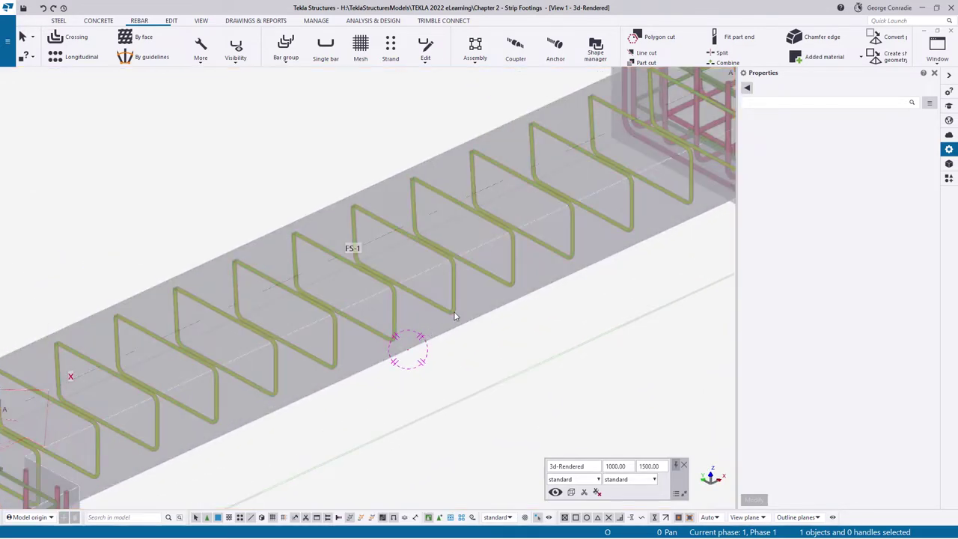
pyautogui.click(455, 317)
pyautogui.scroll(3, 301, 231)
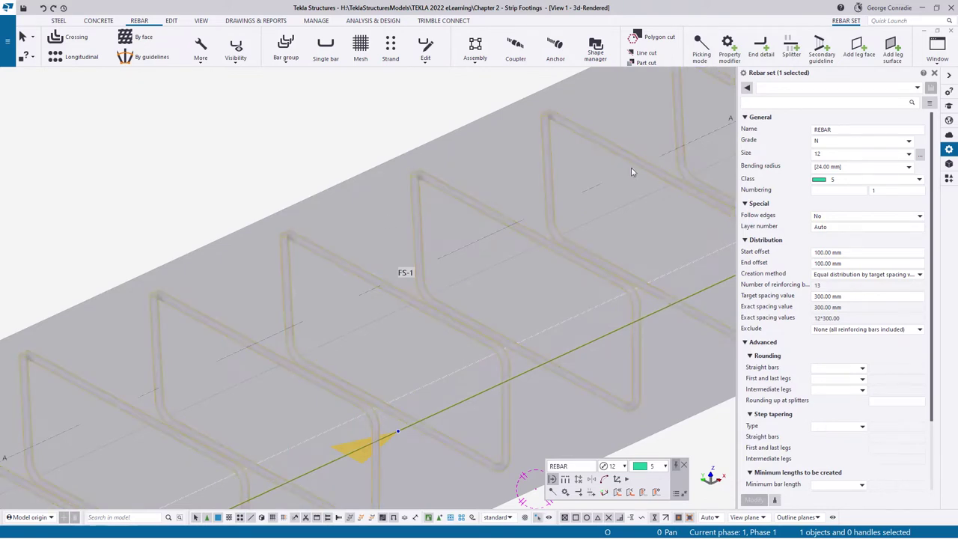
pyautogui.click(762, 47)
pyautogui.click(786, 87)
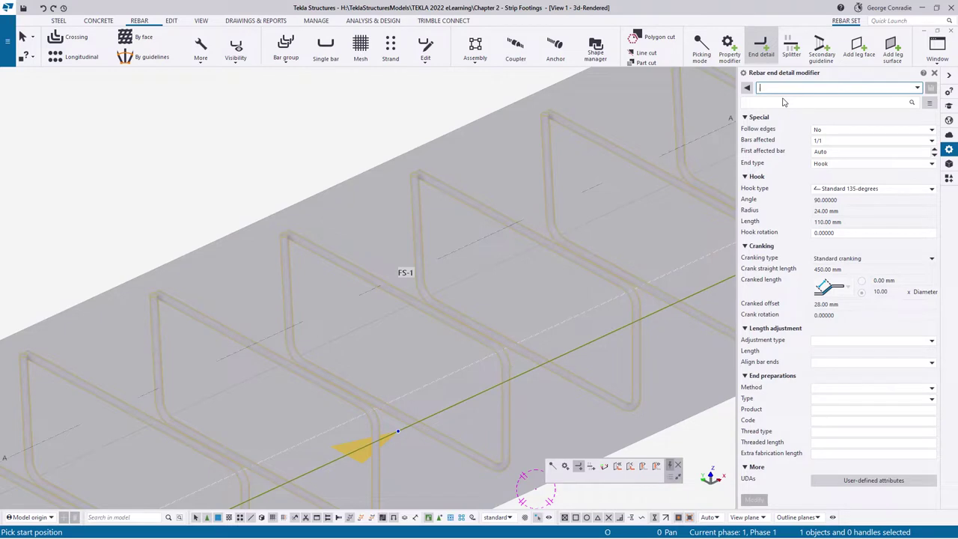
pyautogui.click(784, 102)
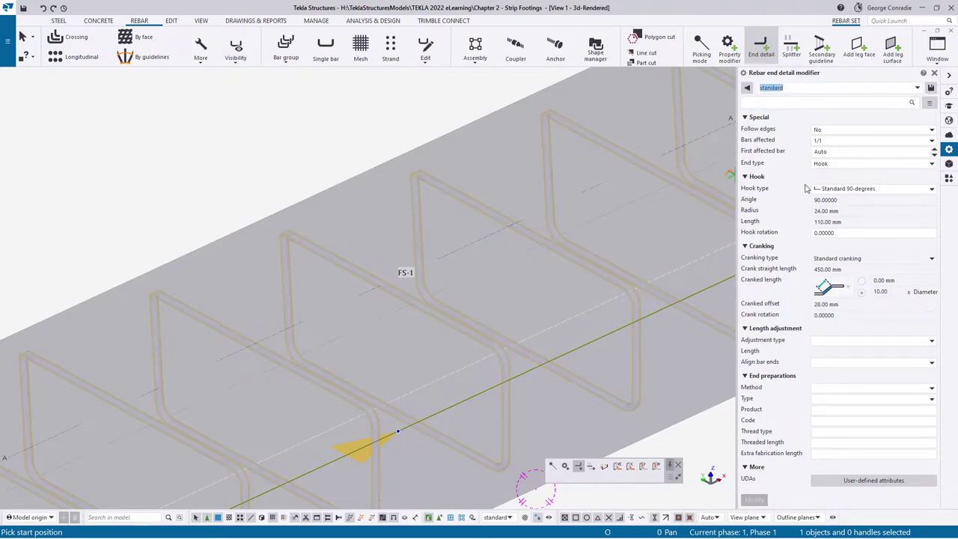
pyautogui.click(847, 192)
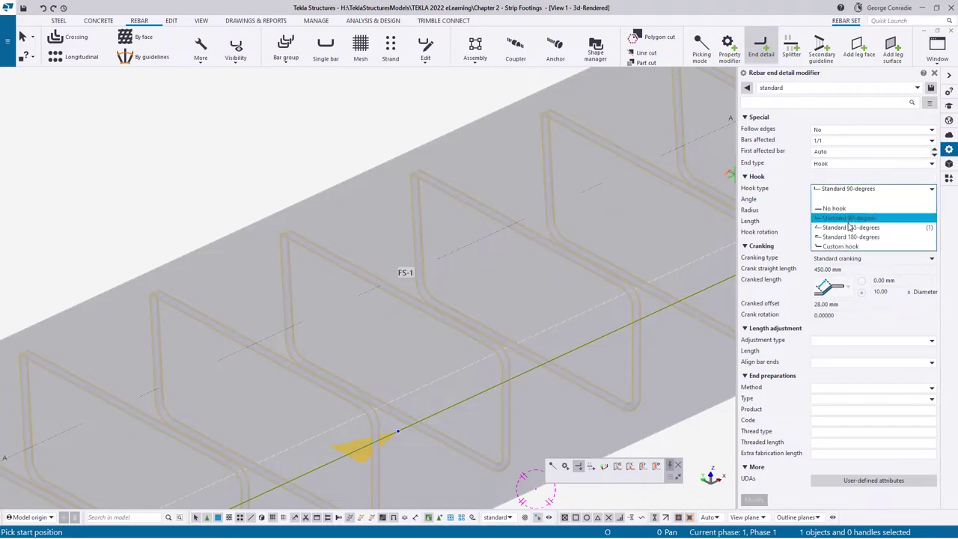
pyautogui.click(850, 227)
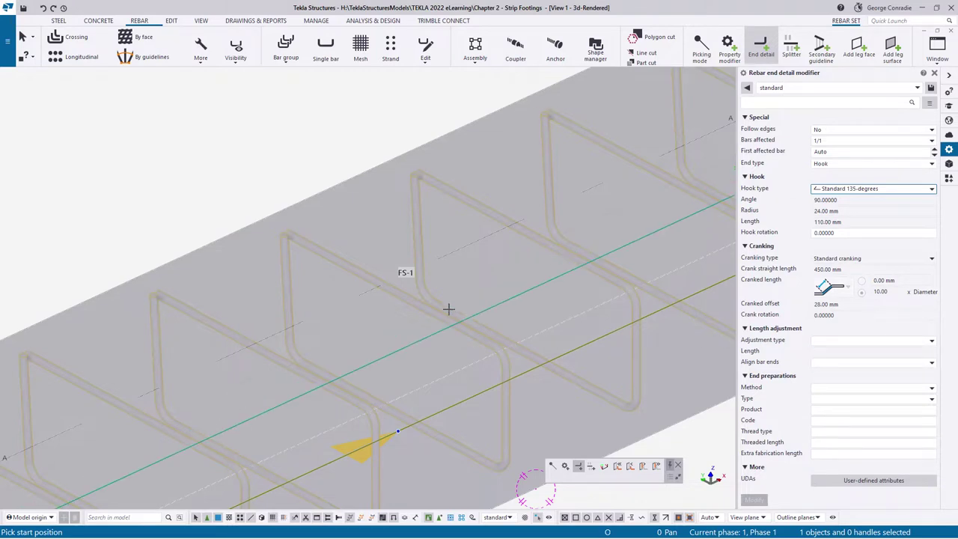
# Apply the 135-degree hook end detail along the upper inner edge of FS-1 and end the command.
pyautogui.scroll(-3, 443, 299)
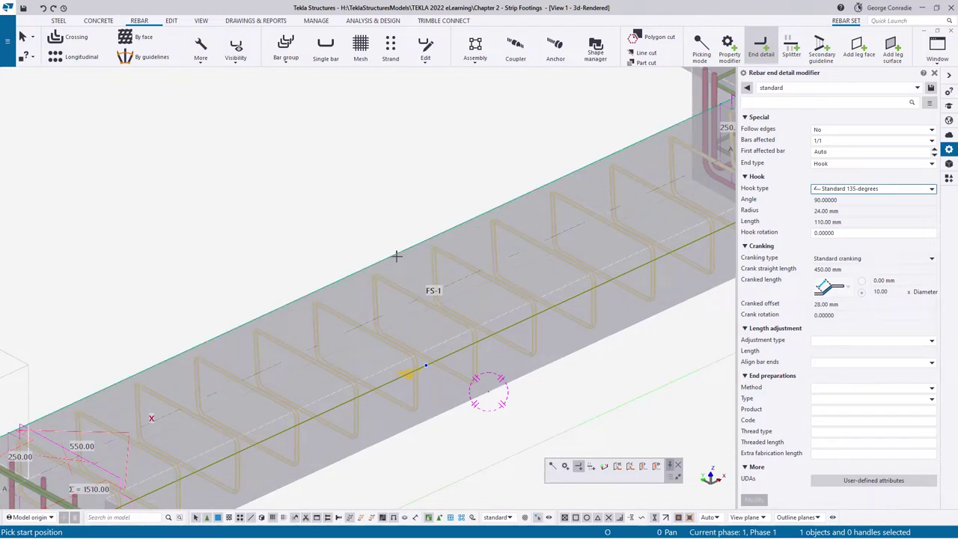
pyautogui.click(396, 256)
pyautogui.rightClick(395, 217)
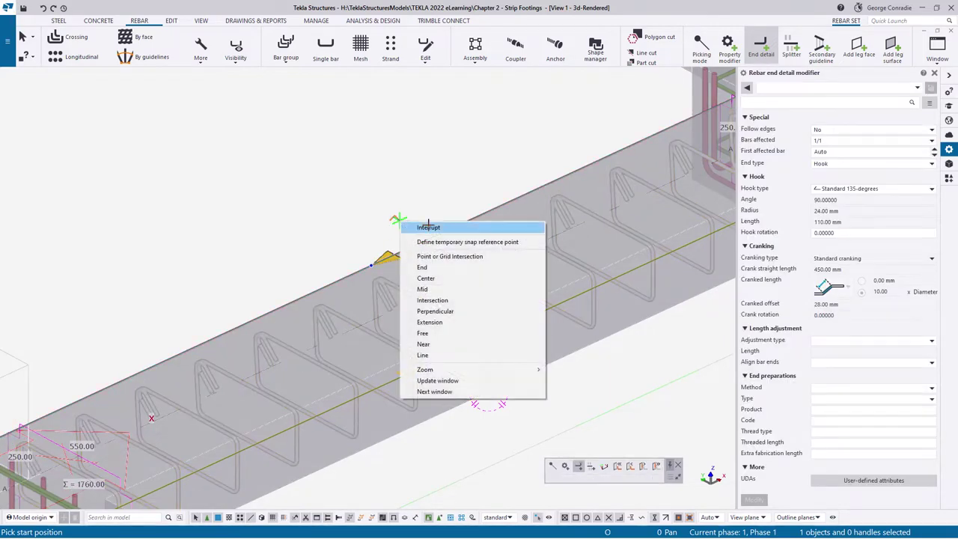
pyautogui.click(417, 226)
pyautogui.scroll(-5, 432, 315)
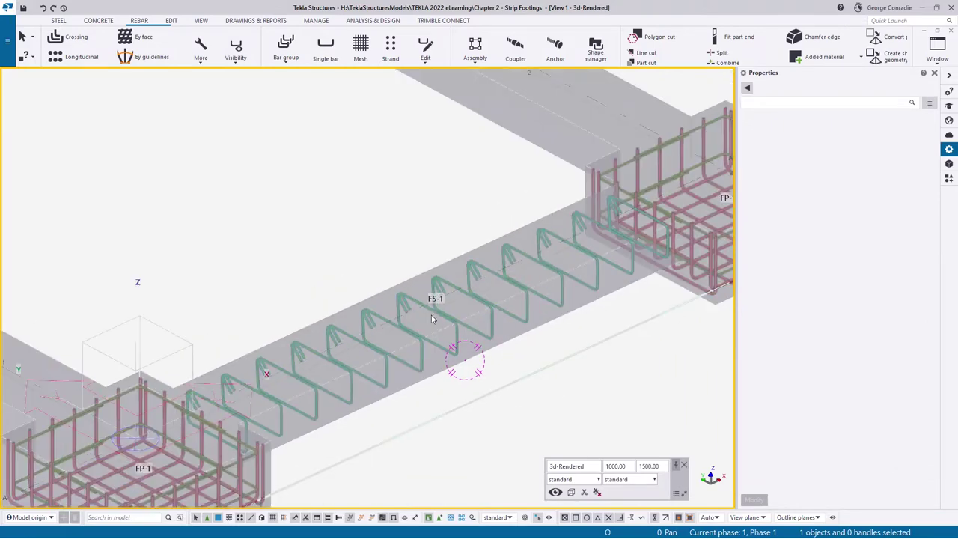
pyautogui.moveTo(431, 320)
pyautogui.keyDown('ctrl'); pyautogui.mouseDown(button='middle')
pyautogui.moveTo(332, 314)
pyautogui.moveTo(398, 321)
pyautogui.moveTo(428, 312)
pyautogui.moveTo(428, 323)
pyautogui.mouseUp(button='middle'); pyautogui.keyUp('ctrl')
pyautogui.scroll(-1, 427, 323)
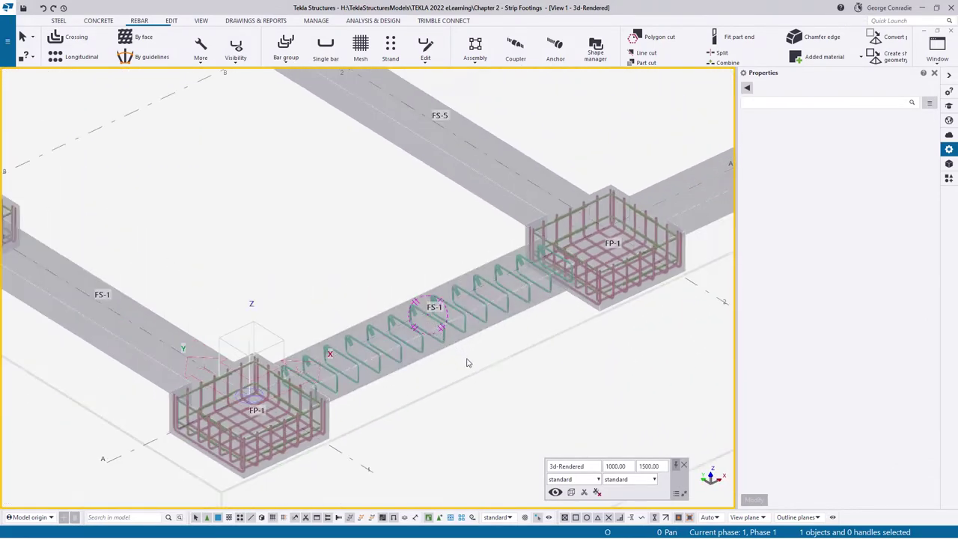
# Begin a longitudinal rebar set for FS-1 using grade N, size 16 main bars and class 7.
pyautogui.scroll(3, 460, 342)
pyautogui.scroll(-2, 459, 342)
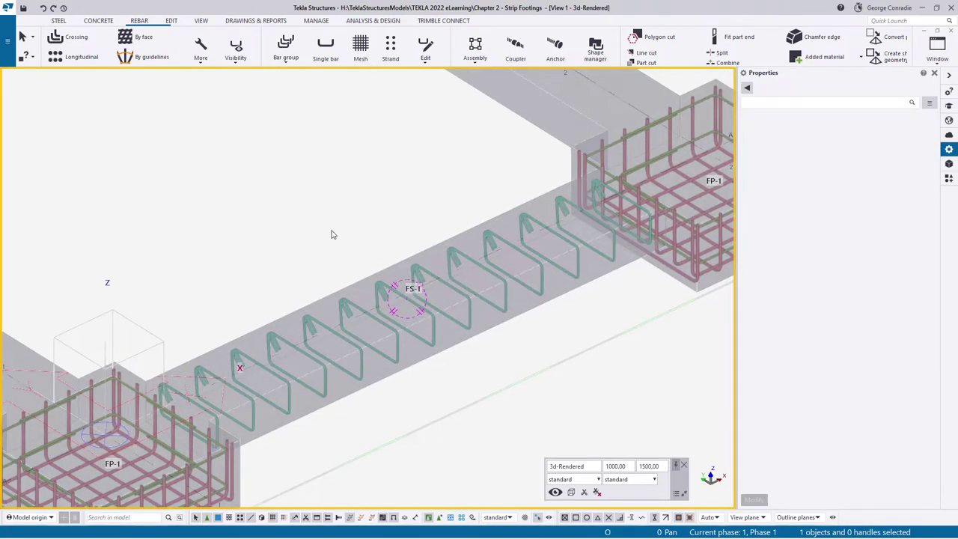
pyautogui.click(81, 60)
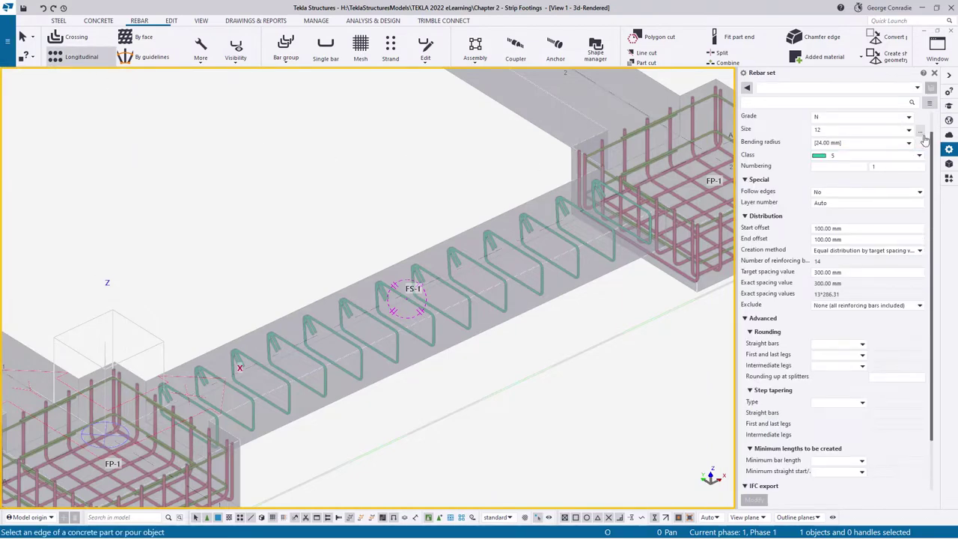
pyautogui.click(920, 134)
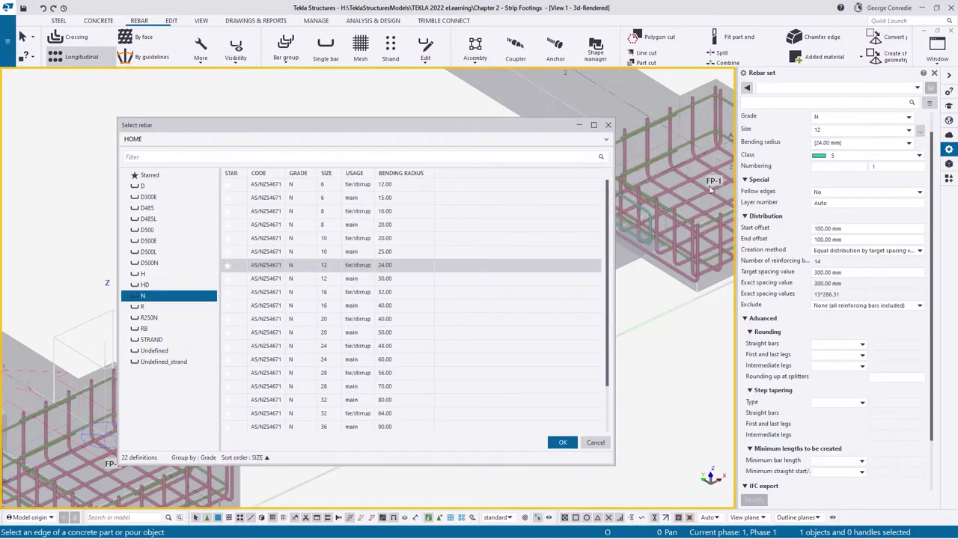
pyautogui.doubleClick(328, 307)
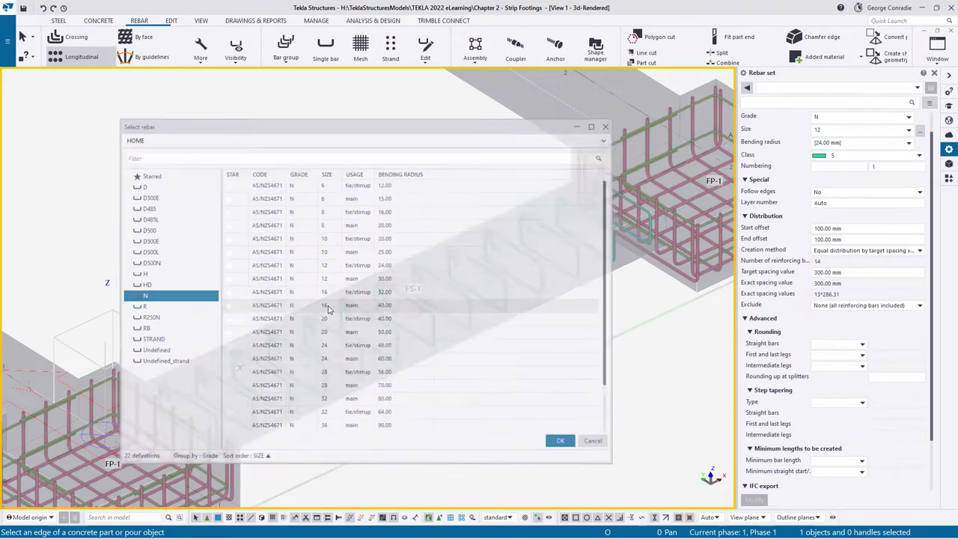
pyautogui.click(844, 155)
pyautogui.click(840, 232)
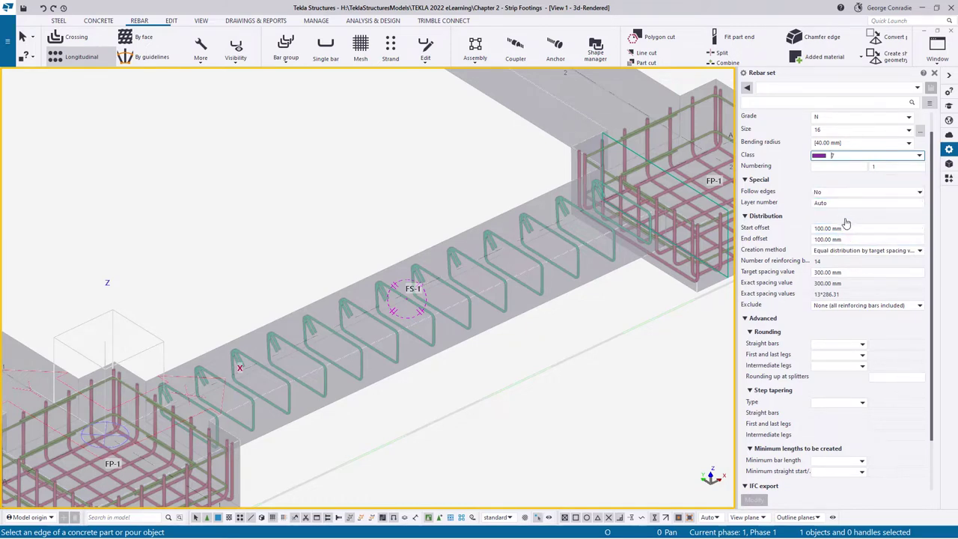
# Clear the start and end offsets and distribute the longitudinal bars equally by number of reinforcing bars, with 4 bars.
pyautogui.click(851, 229)
pyautogui.press('Delete')
pyautogui.press('Tab')
pyautogui.press('Delete')
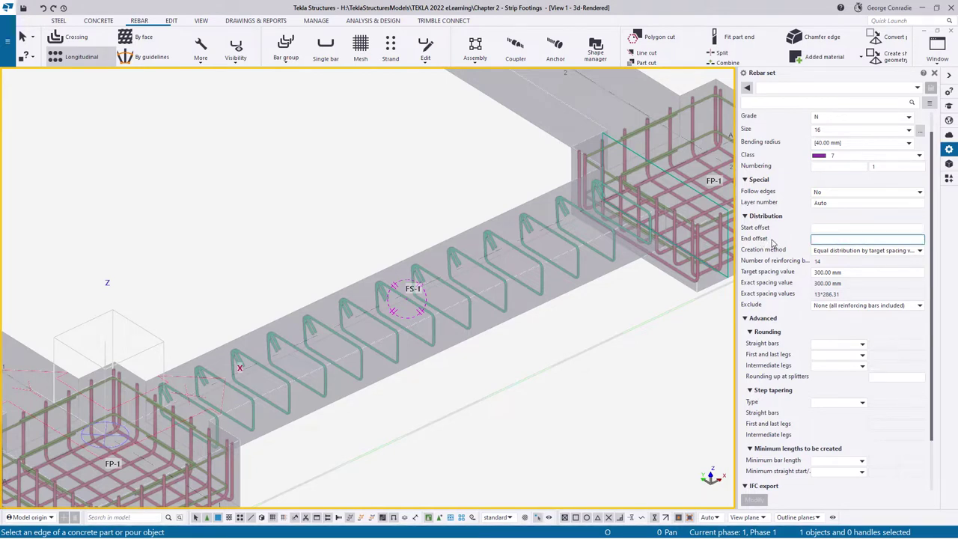
pyautogui.click(872, 251)
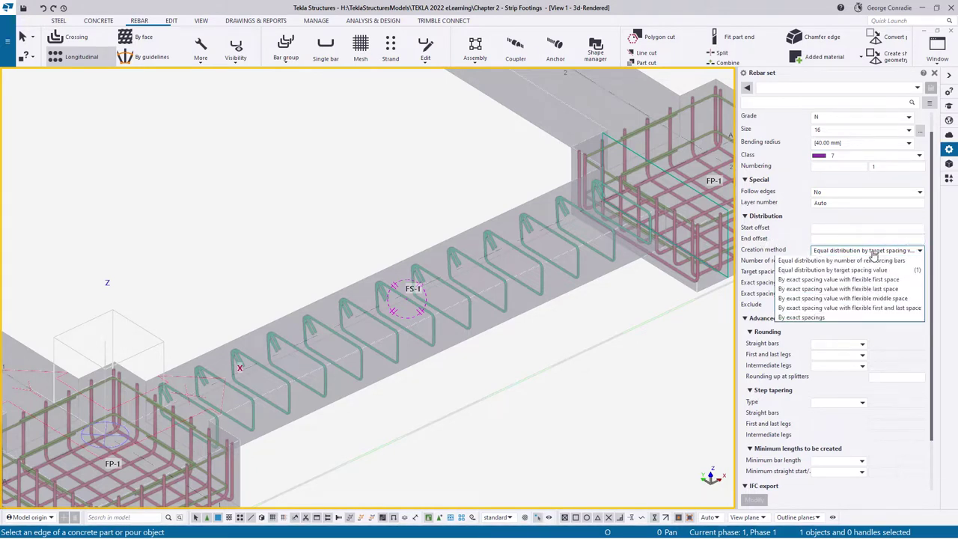
pyautogui.click(863, 261)
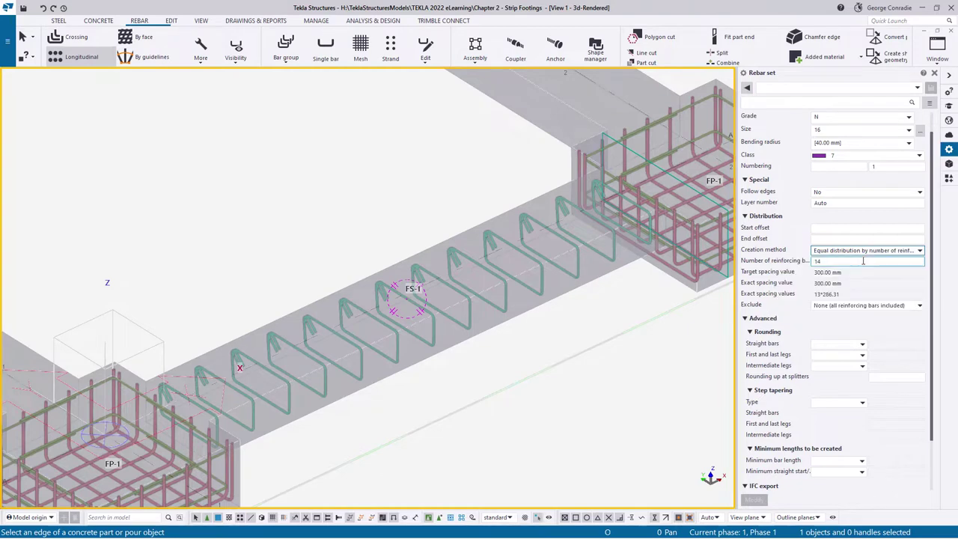
pyautogui.moveTo(835, 261); pyautogui.dragTo(757, 269)
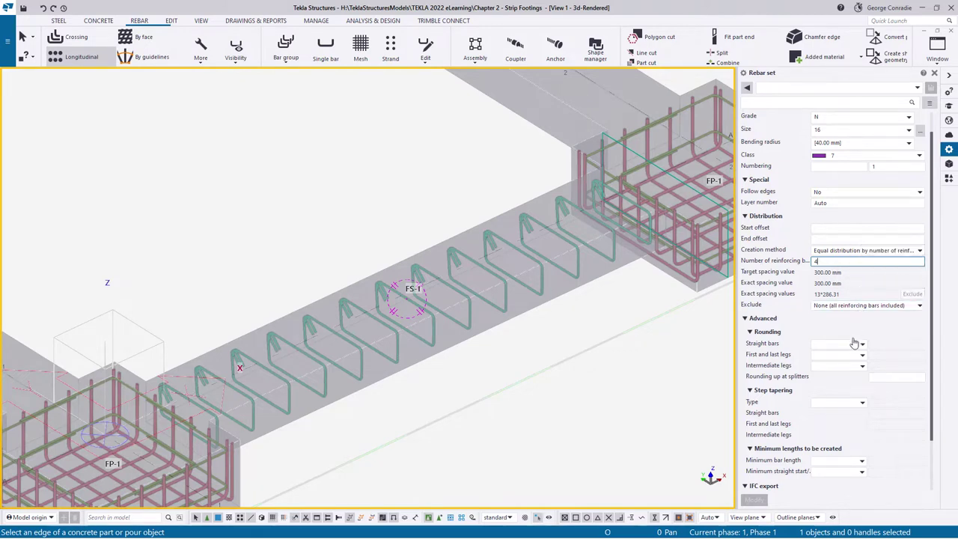
# Create the four-bar longitudinal sets along the top and bottom faces of FS-1 inside the stirrups and end the command.
pyautogui.moveTo(464, 393); pyautogui.dragTo(531, 377, button='middle')
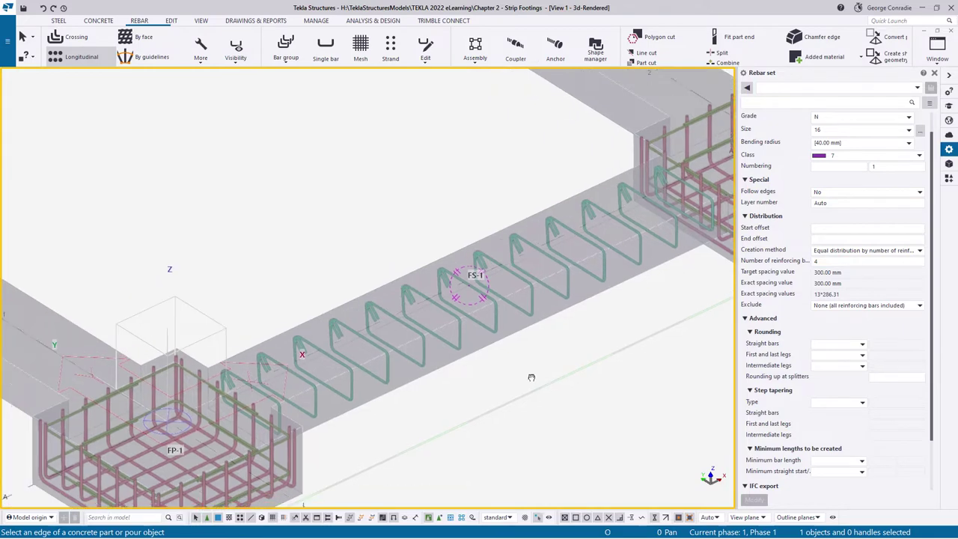
pyautogui.click(520, 331)
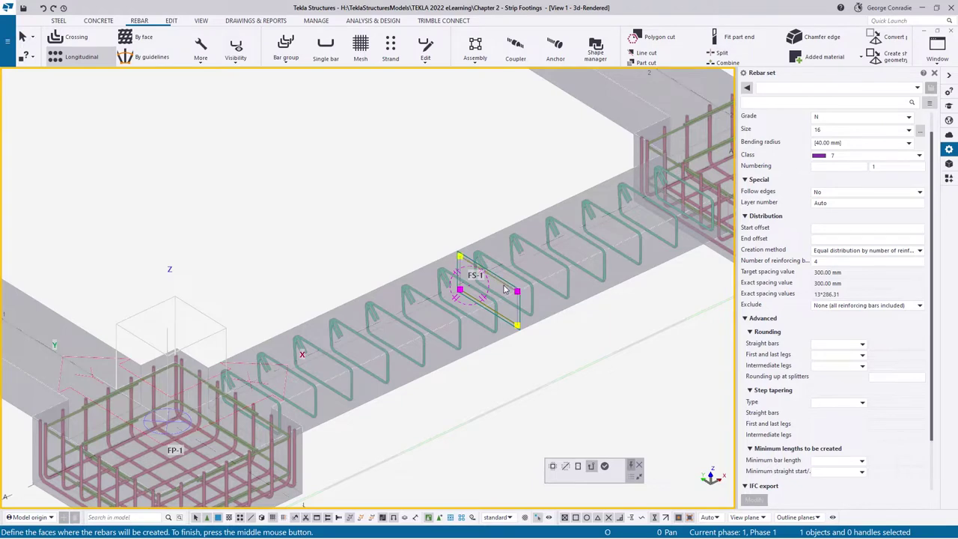
pyautogui.click(604, 467)
pyautogui.rightClick(566, 341)
pyautogui.click(595, 345)
pyautogui.scroll(3, 511, 304)
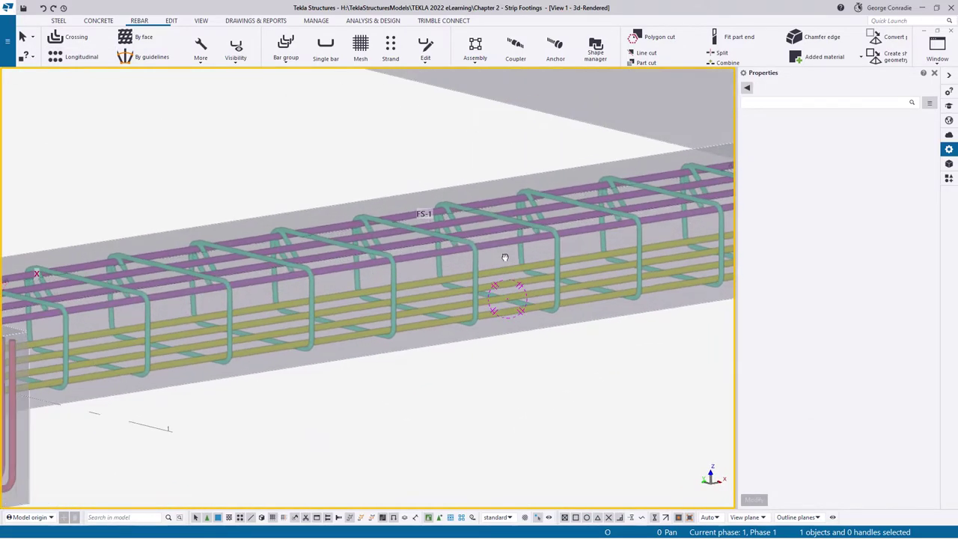
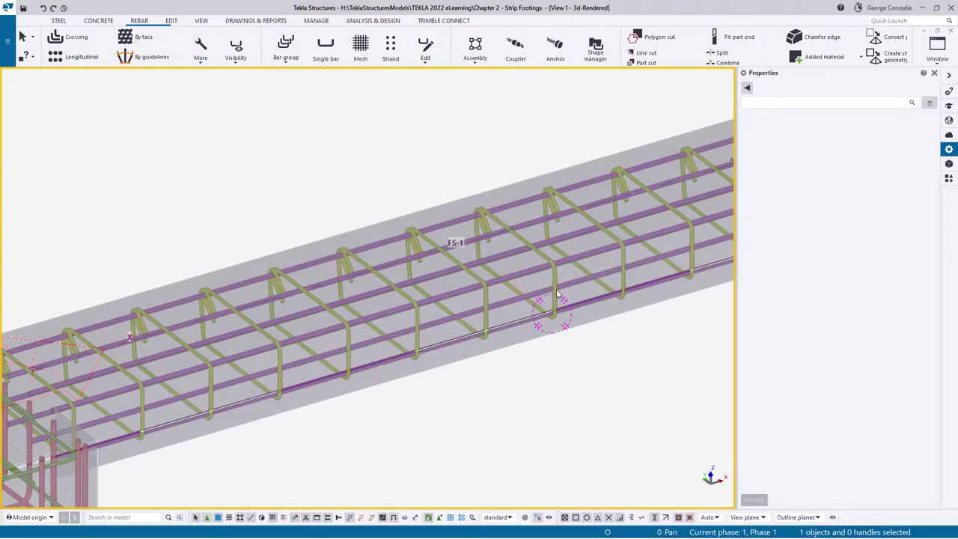
pyautogui.moveTo(556, 296)
pyautogui.keyDown('ctrl'); pyautogui.mouseDown(button='middle')
pyautogui.moveTo(555, 320)
pyautogui.moveTo(566, 280)
pyautogui.moveTo(573, 298)
pyautogui.mouseUp(button='middle'); pyautogui.keyUp('ctrl')
pyautogui.scroll(-1, 527, 365)
pyautogui.moveTo(508, 367); pyautogui.dragTo(456, 306, button='middle')
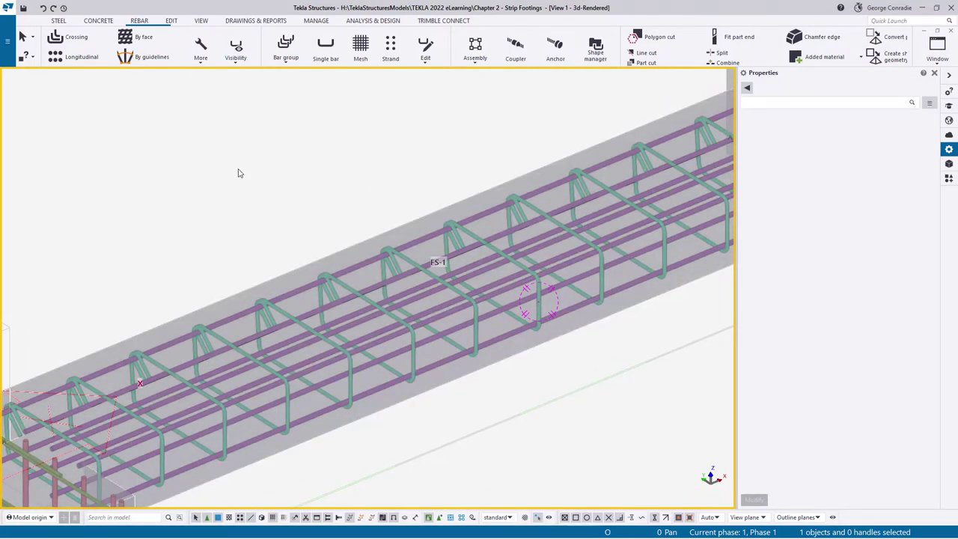
# Create a longitudinal set with 1 reinforcing bar on the outer side face of FS-1, away from the stirrup hooks, and end the command.
pyautogui.click(95, 64)
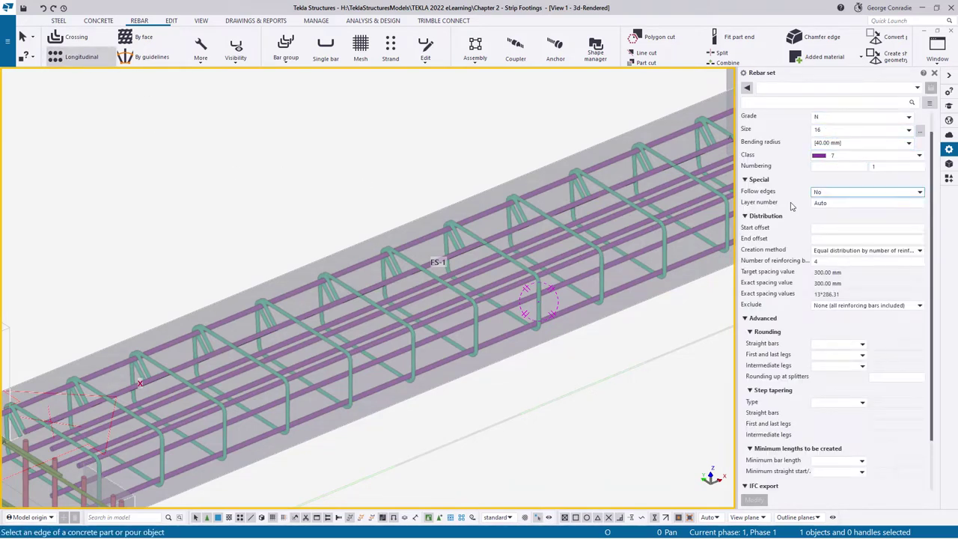
pyautogui.moveTo(629, 318); pyautogui.dragTo(548, 315, button='middle')
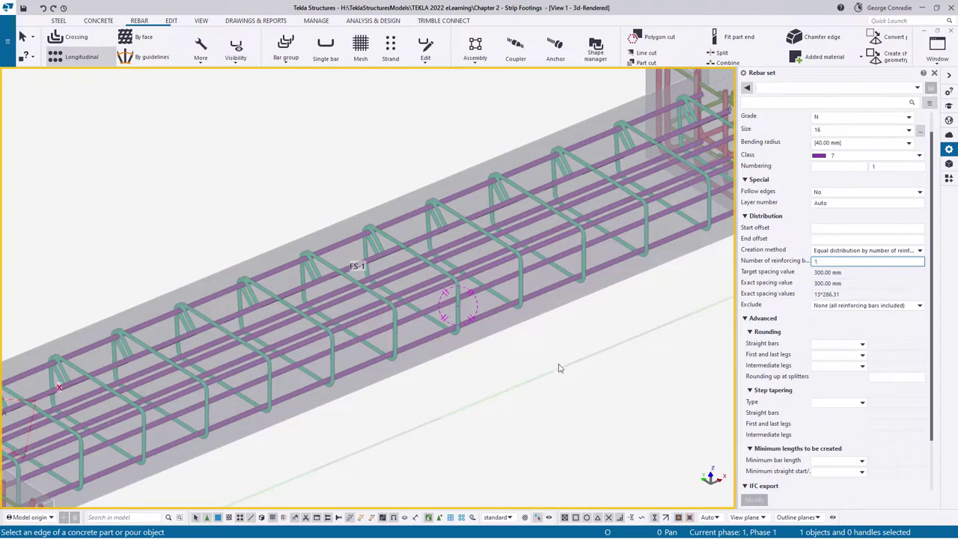
pyautogui.click(444, 357)
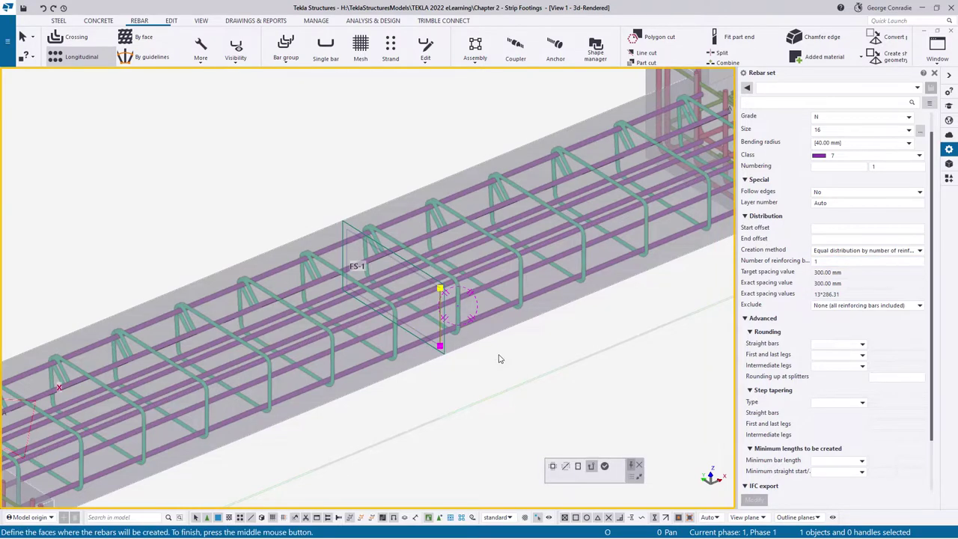
pyautogui.click(605, 468)
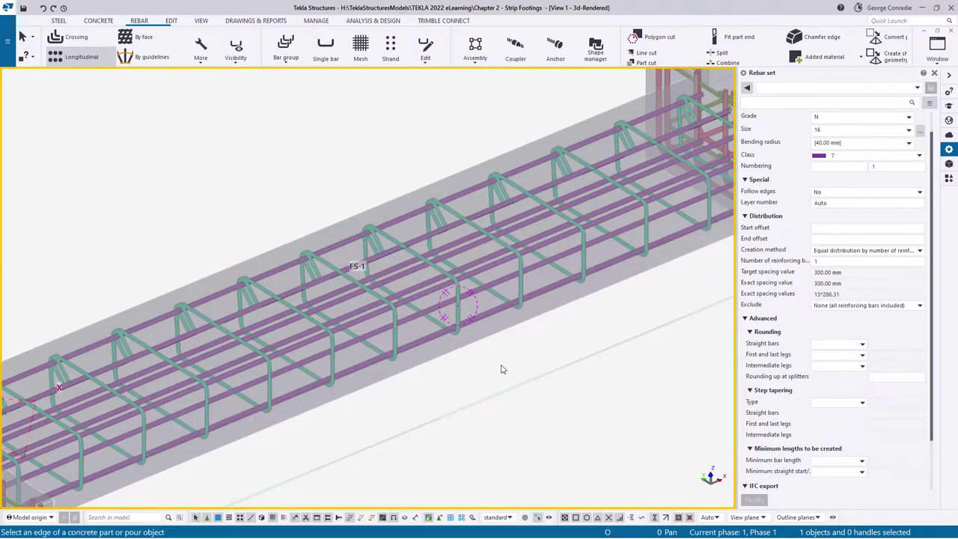
pyautogui.rightClick(539, 330)
pyautogui.click(563, 335)
pyautogui.scroll(3, 496, 308)
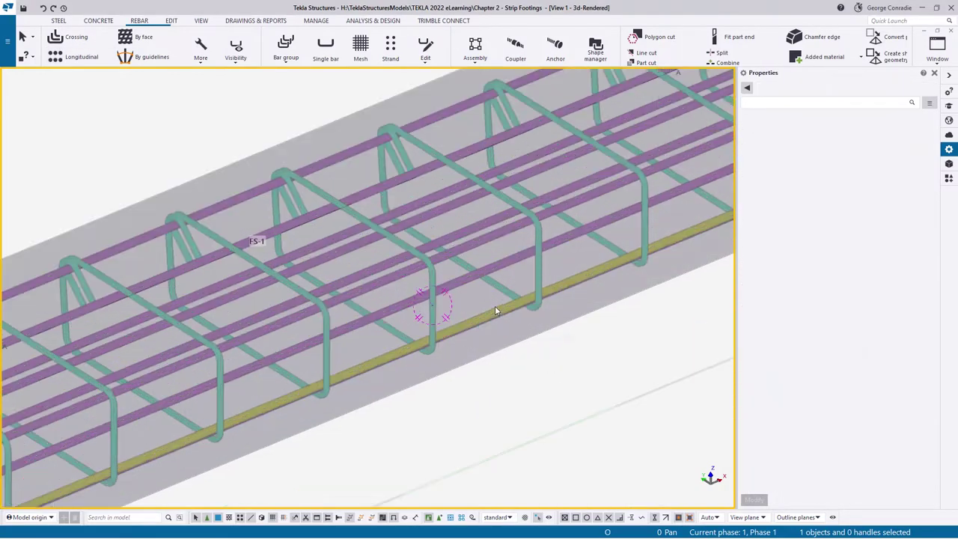
# Select the new side bar to review its offsets, and check the section depth of strip footing FS-1.
pyautogui.moveTo(496, 309)
pyautogui.keyDown('ctrl'); pyautogui.mouseDown(button='middle')
pyautogui.moveTo(557, 276)
pyautogui.moveTo(562, 252)
pyautogui.moveTo(507, 312)
pyautogui.mouseUp(button='middle'); pyautogui.keyUp('ctrl')
pyautogui.scroll(-6, 503, 320)
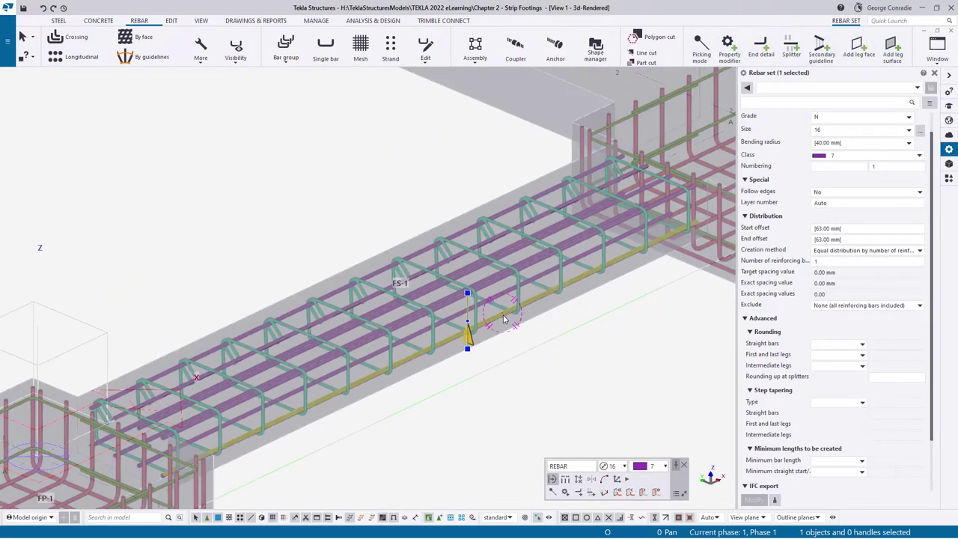
pyautogui.moveTo(504, 320); pyautogui.dragTo(456, 315, button='middle')
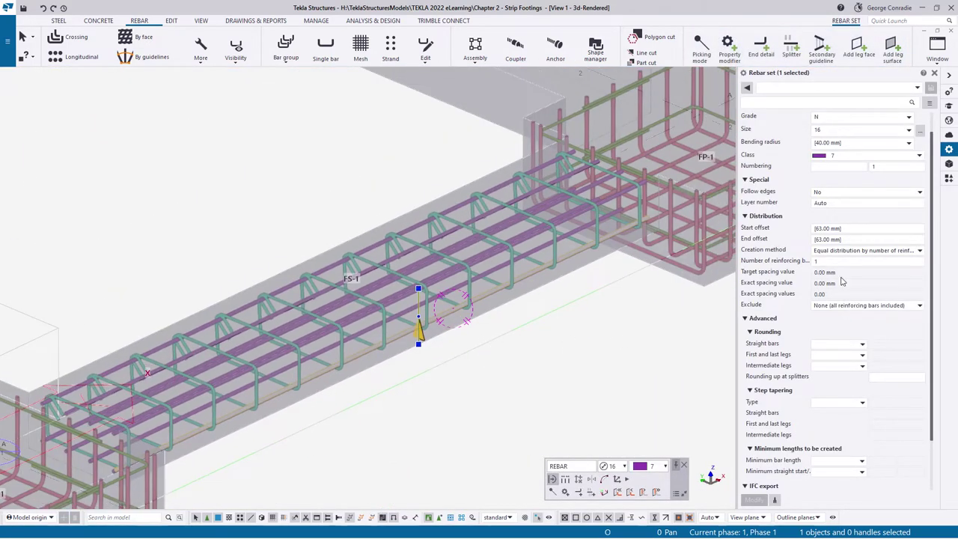
pyautogui.click(818, 239)
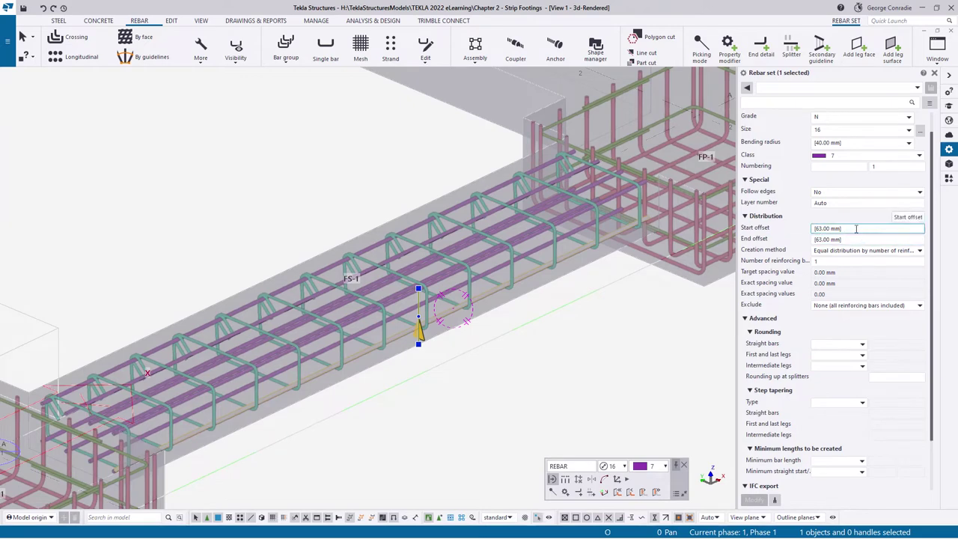
pyautogui.click(855, 228)
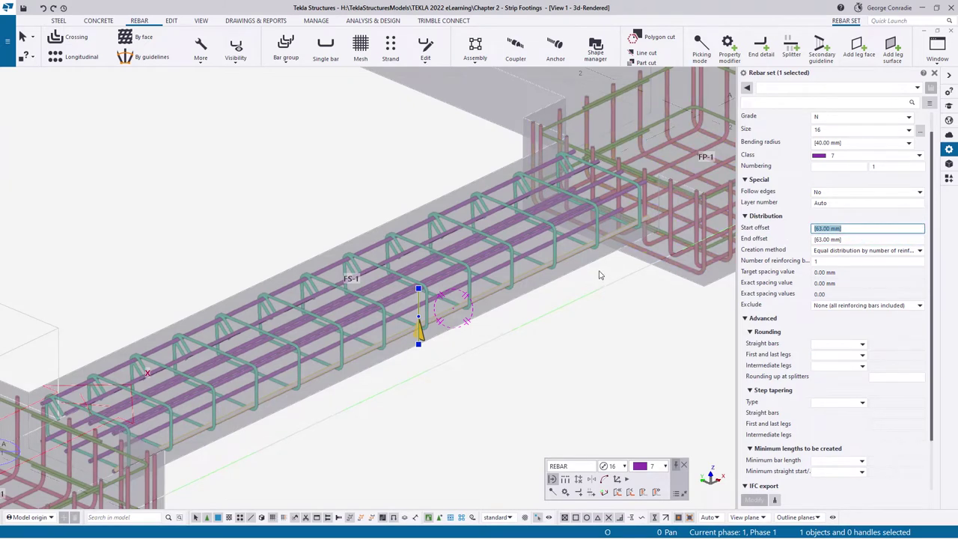
pyautogui.click(567, 287)
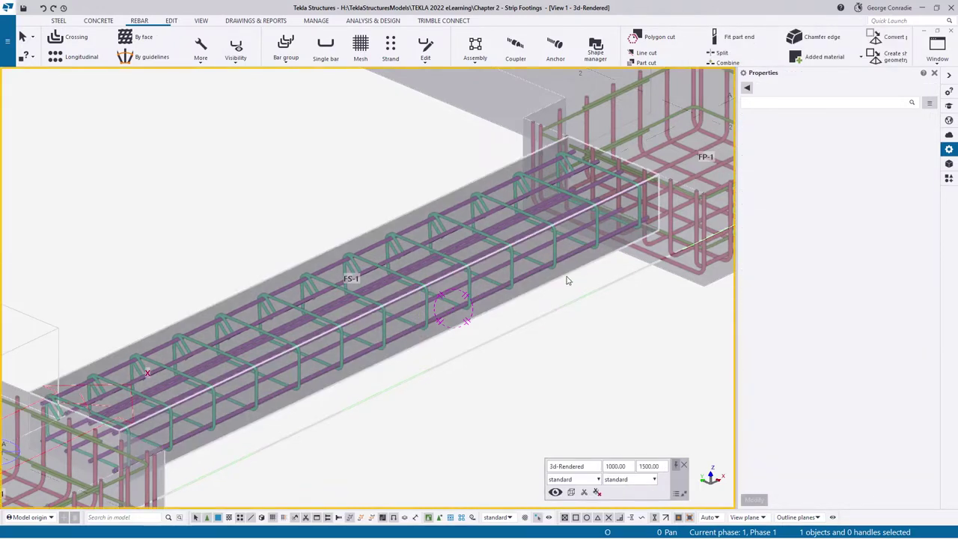
pyautogui.click(567, 279)
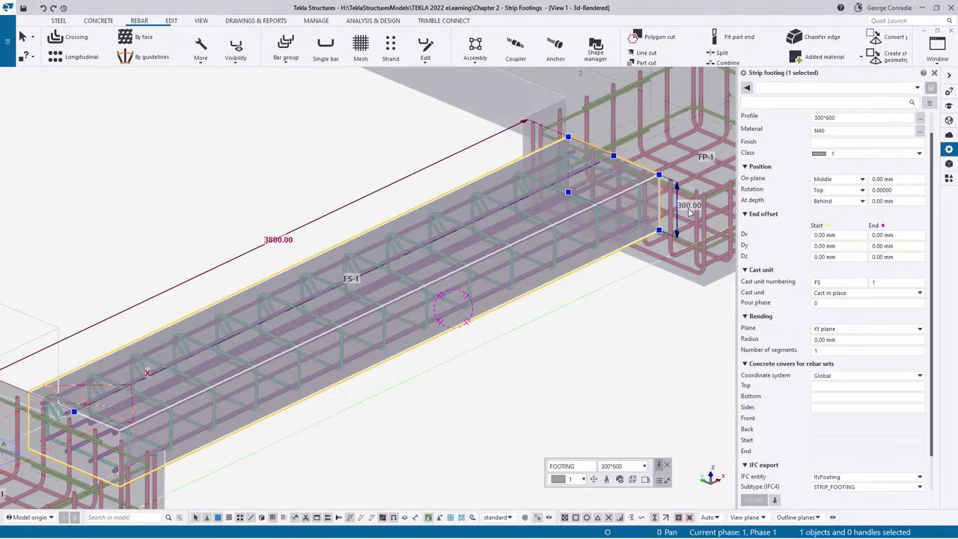
pyautogui.click(526, 325)
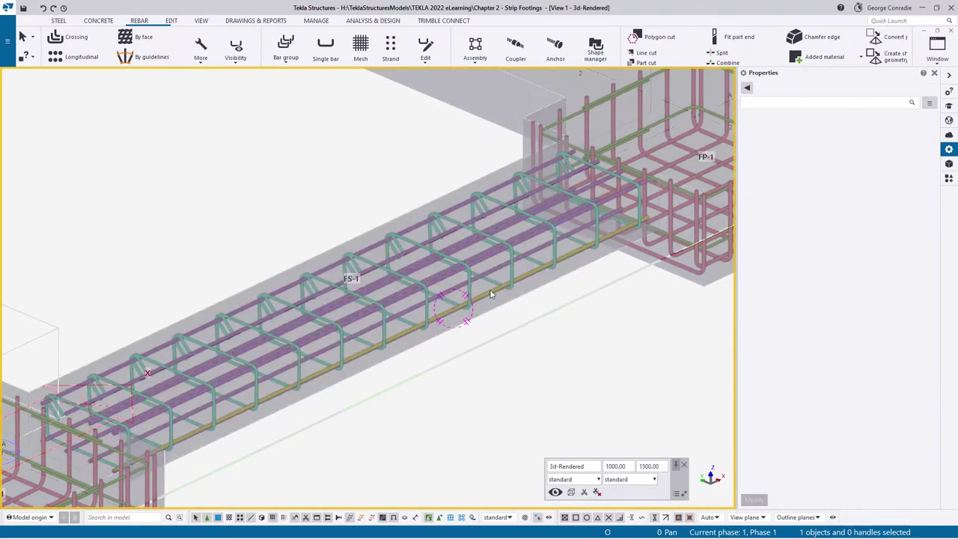
# Set the side bar's start offset to 150 mm with the end offset left blank, apply the change and clear the selection.
pyautogui.click(491, 294)
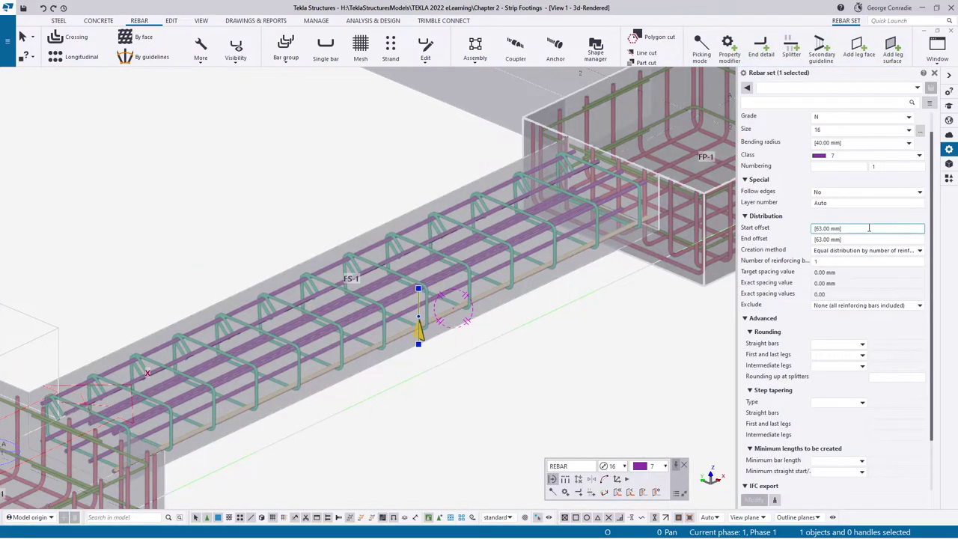
pyautogui.write('150')
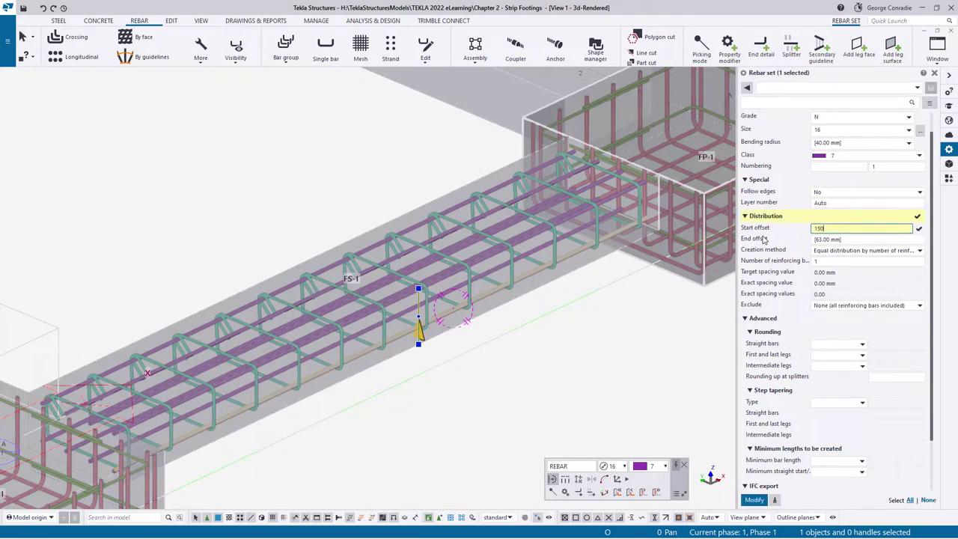
pyautogui.press('Tab')
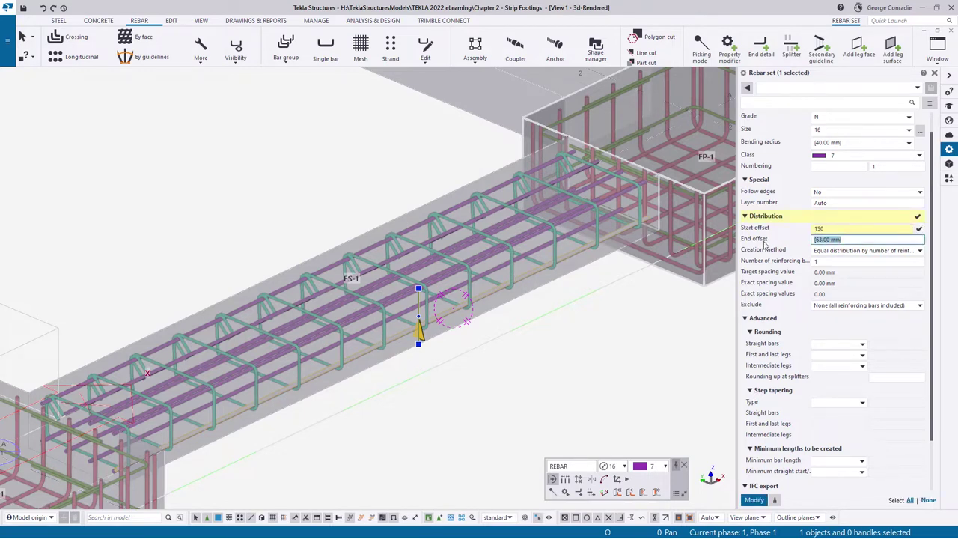
pyautogui.press('BackSpace')
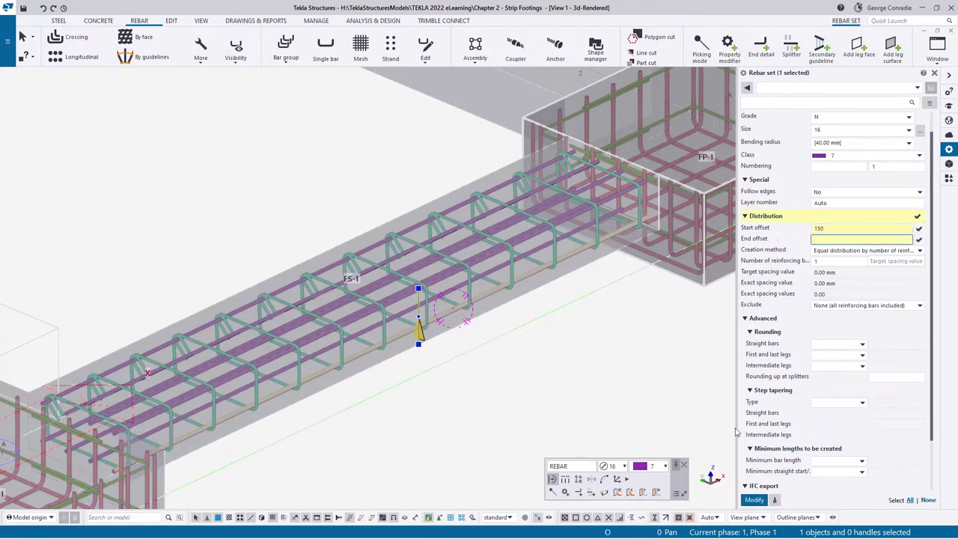
pyautogui.click(746, 497)
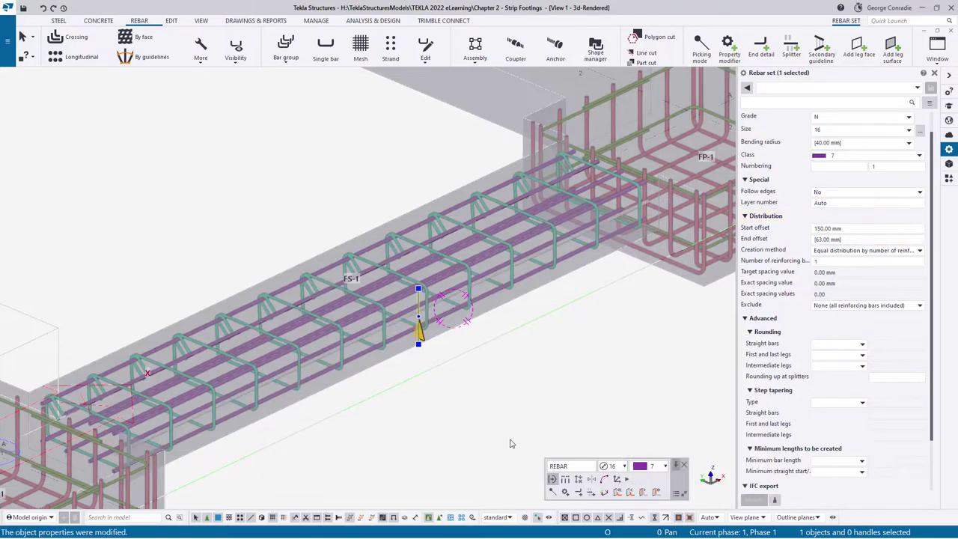
pyautogui.scroll(3, 436, 299)
pyautogui.keyDown('ctrl'); pyautogui.moveTo(438, 298); pyautogui.dragTo(460, 294, button='middle'); pyautogui.keyUp('ctrl')
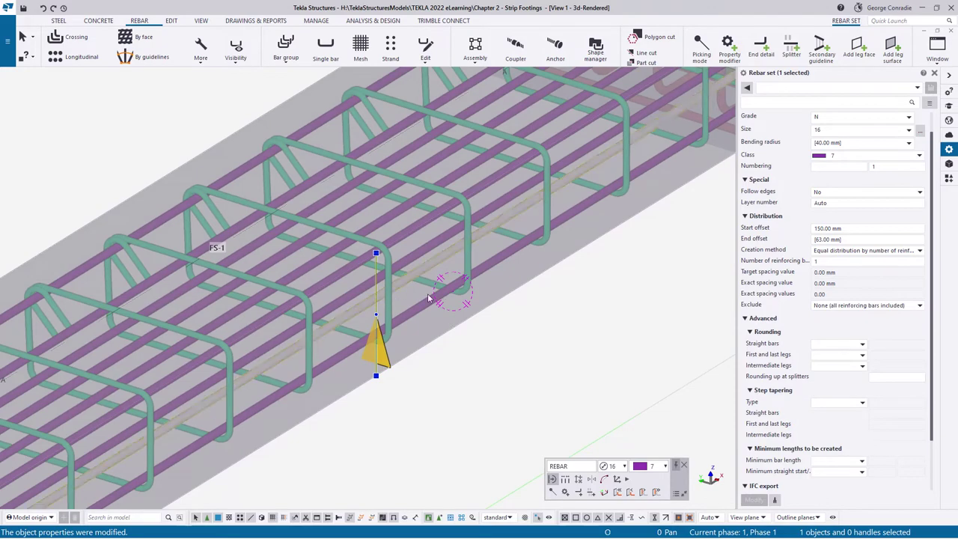
pyautogui.click(484, 351)
pyautogui.scroll(-2, 414, 316)
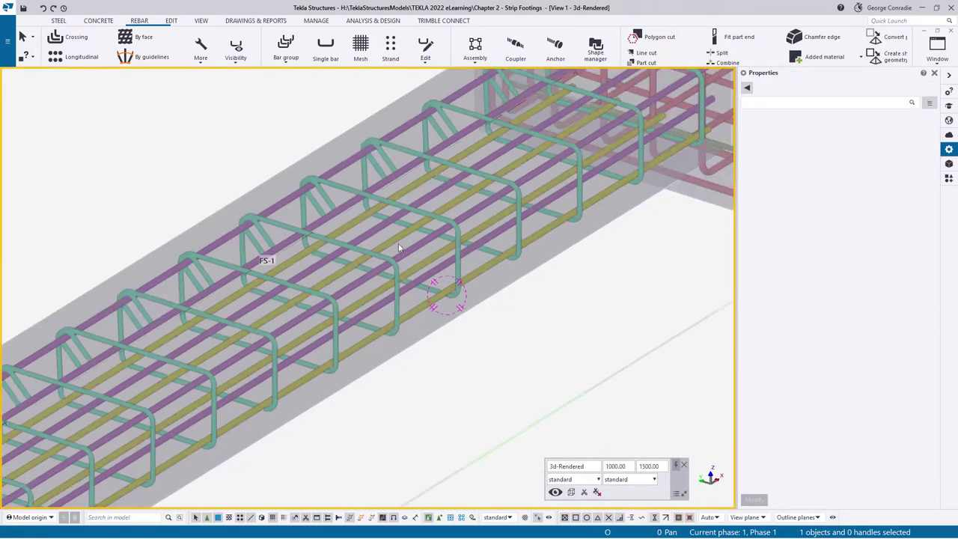
# Create a one-bar longitudinal set with a 150 mm start offset on FS-1's side face nearest the stirrup hooks, and end the command.
pyautogui.click(83, 59)
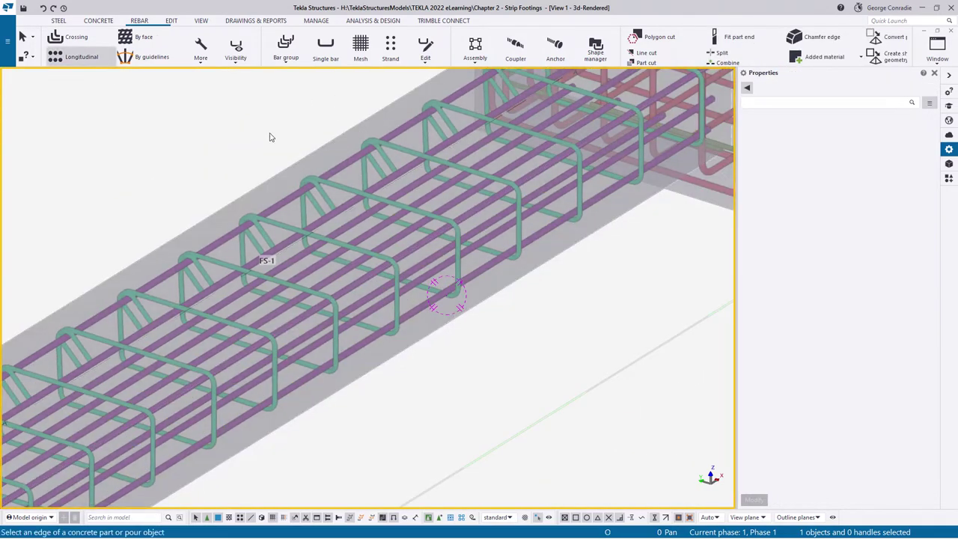
pyautogui.click(211, 224)
pyautogui.click(216, 245)
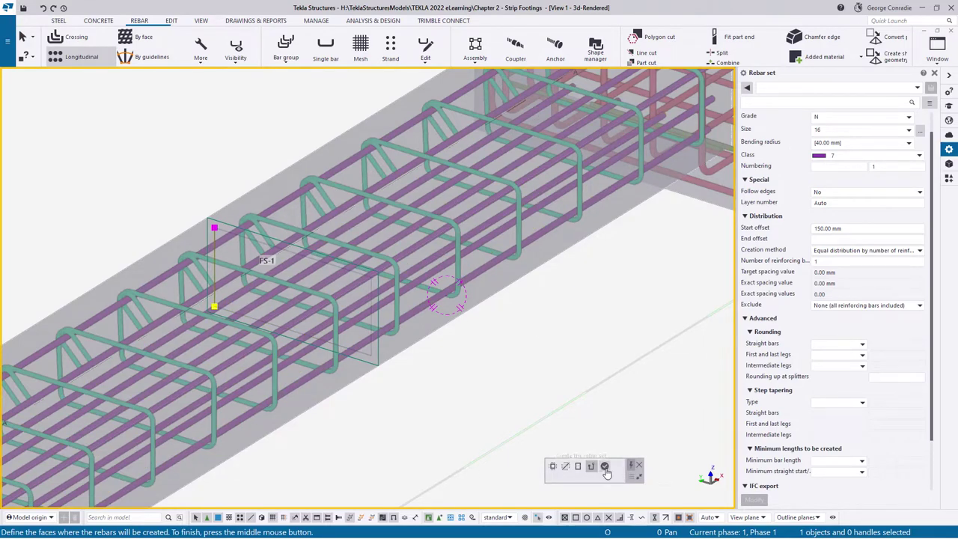
pyautogui.click(606, 467)
pyautogui.rightClick(513, 339)
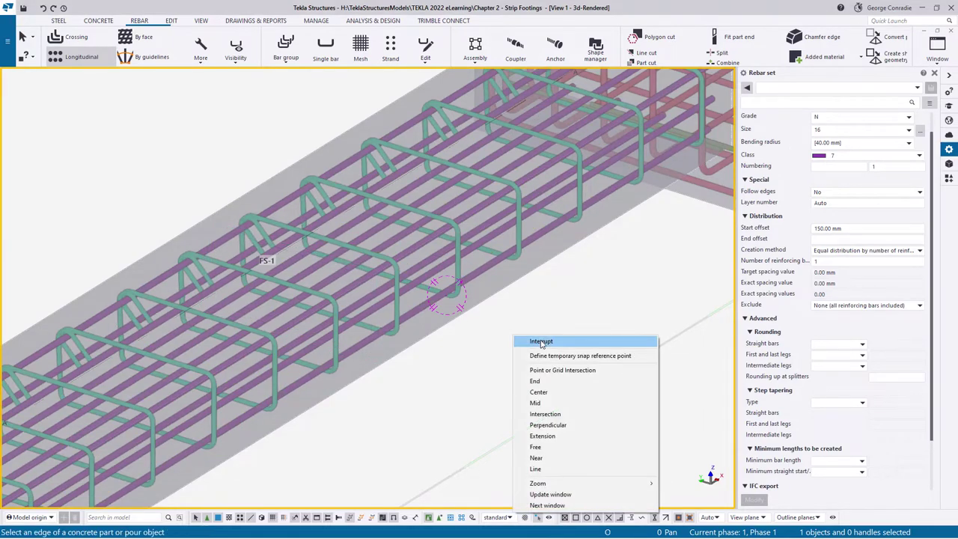
pyautogui.click(541, 342)
pyautogui.doubleClick(542, 344)
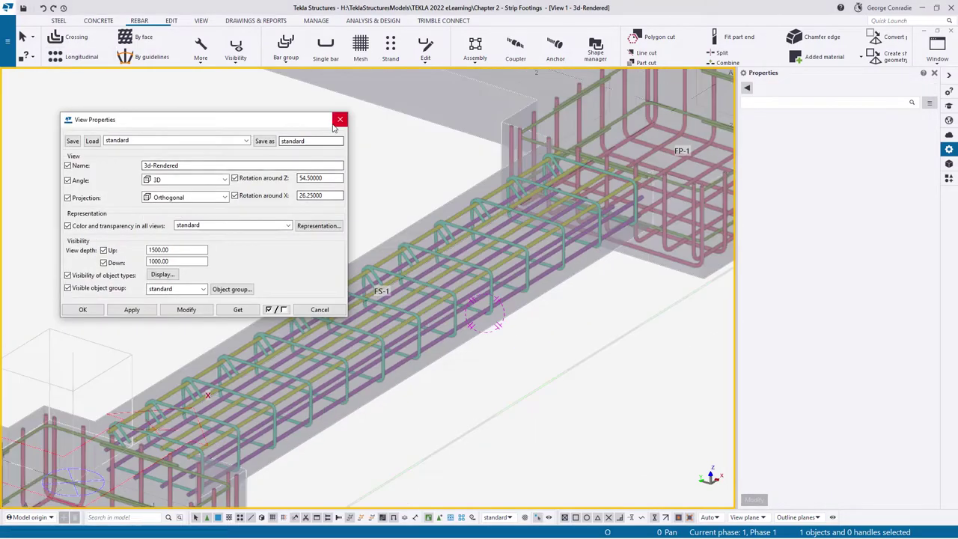
pyautogui.click(337, 120)
# Start an end detail modifier for FS-1's bottom longitudinal set, load the standard properties and leave the end type blank.
pyautogui.scroll(2, 560, 371)
pyautogui.keyDown('ctrl'); pyautogui.moveTo(491, 307); pyautogui.dragTo(369, 333, button='middle'); pyautogui.keyUp('ctrl')
pyautogui.moveTo(103, 353); pyautogui.dragTo(482, 254, button='middle')
pyautogui.scroll(3, 332, 308)
pyautogui.scroll(2, 402, 389)
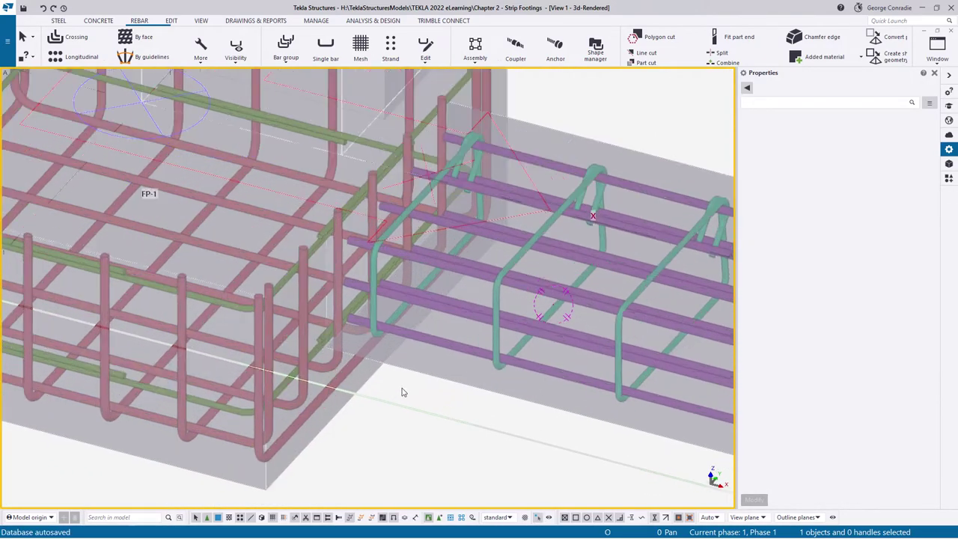
pyautogui.click(414, 339)
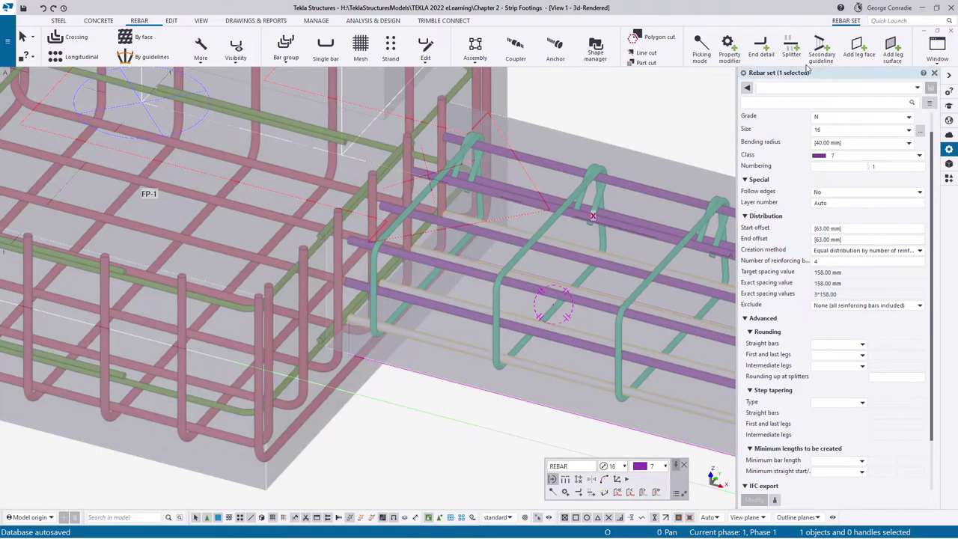
pyautogui.click(763, 55)
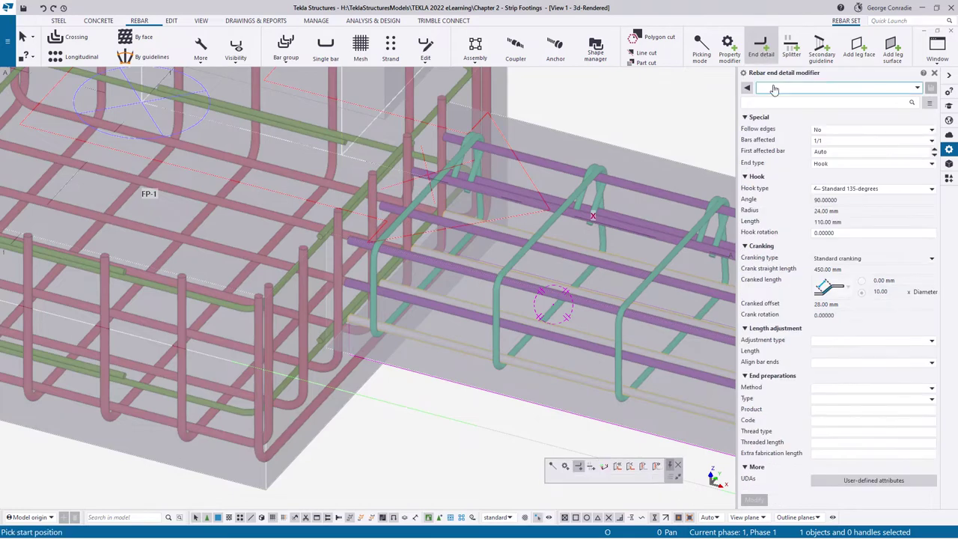
pyautogui.click(776, 88)
pyautogui.click(776, 98)
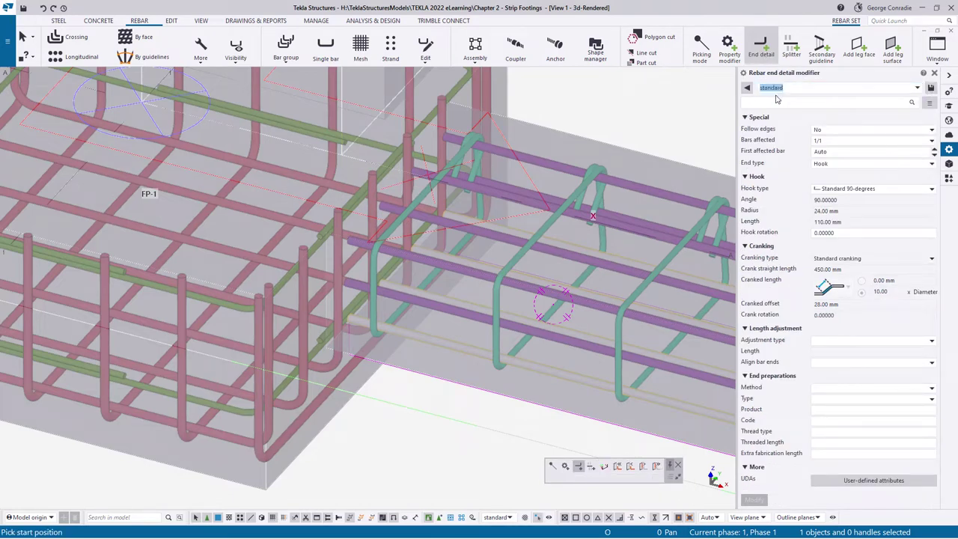
pyautogui.click(822, 164)
pyautogui.click(830, 176)
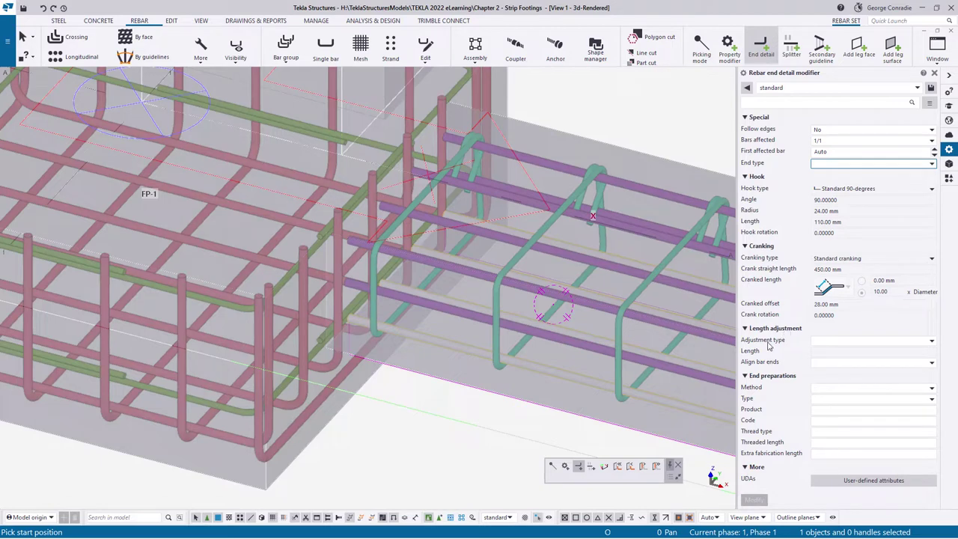
# Set the length adjustment to End offset with length 300 mm, place the modifier where the bottom bars meet pad footing FP-1, and end the command.
pyautogui.click(837, 350)
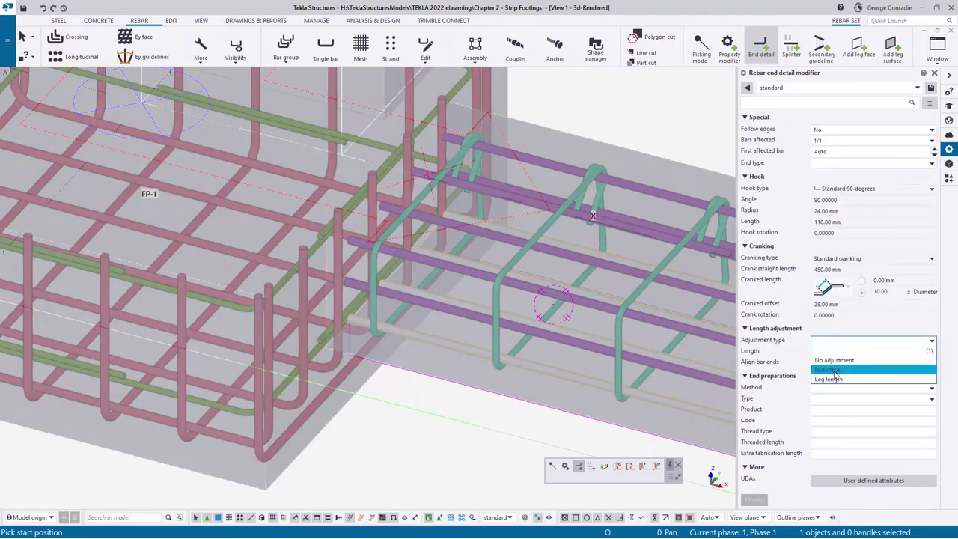
pyautogui.click(835, 370)
pyautogui.click(845, 351)
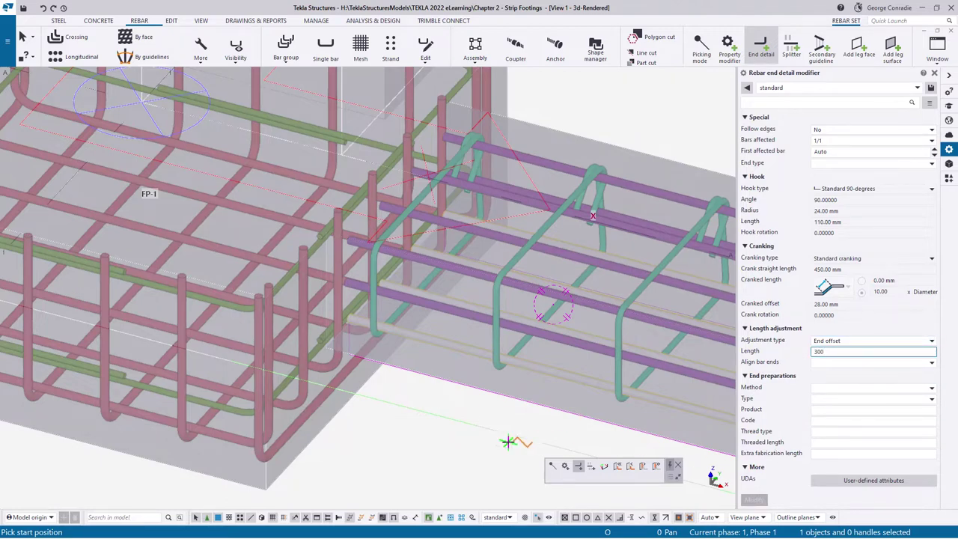
pyautogui.click(372, 358)
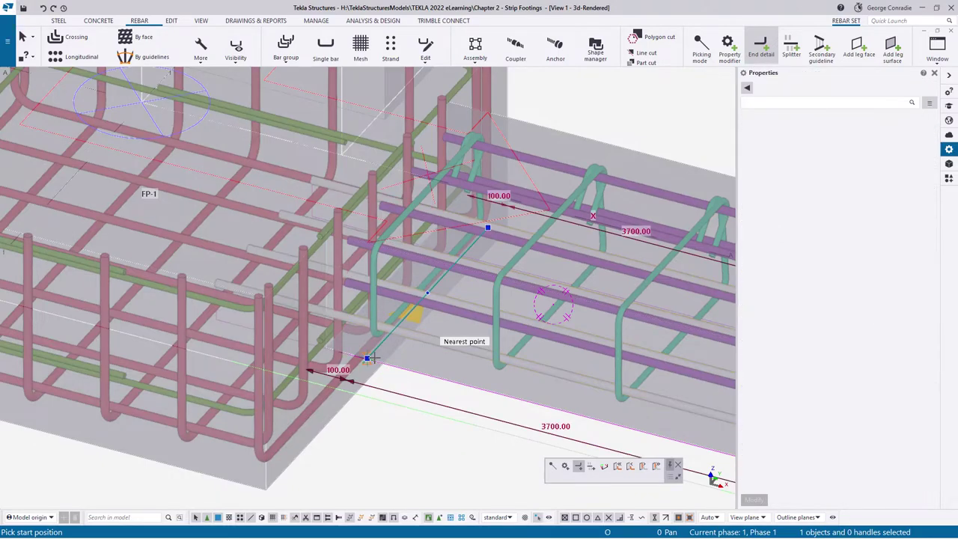
pyautogui.scroll(-2, 419, 409)
pyautogui.moveTo(419, 410)
pyautogui.keyDown('ctrl'); pyautogui.mouseDown(button='middle')
pyautogui.moveTo(435, 417)
pyautogui.moveTo(526, 409)
pyautogui.moveTo(426, 421)
pyautogui.mouseUp(button='middle'); pyautogui.keyUp('ctrl')
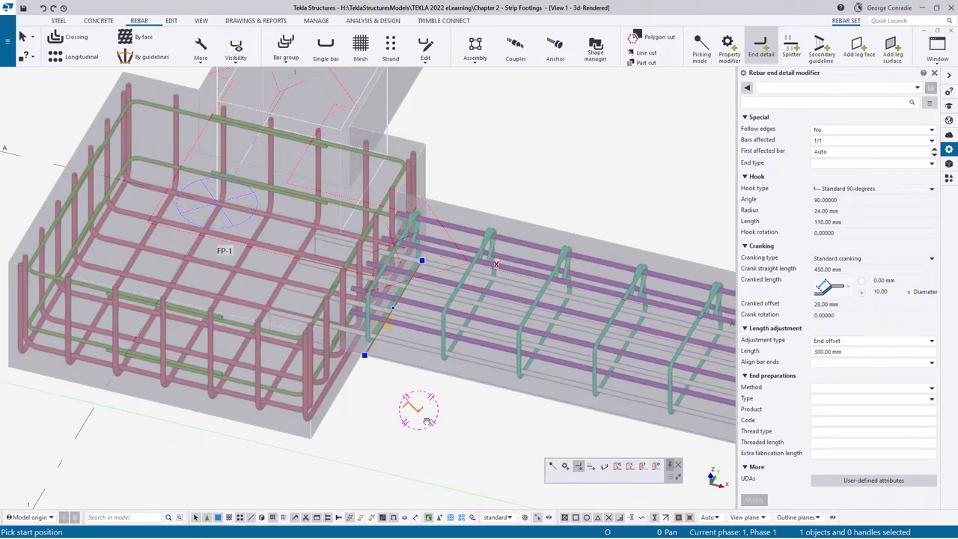
pyautogui.rightClick(555, 150)
pyautogui.click(575, 156)
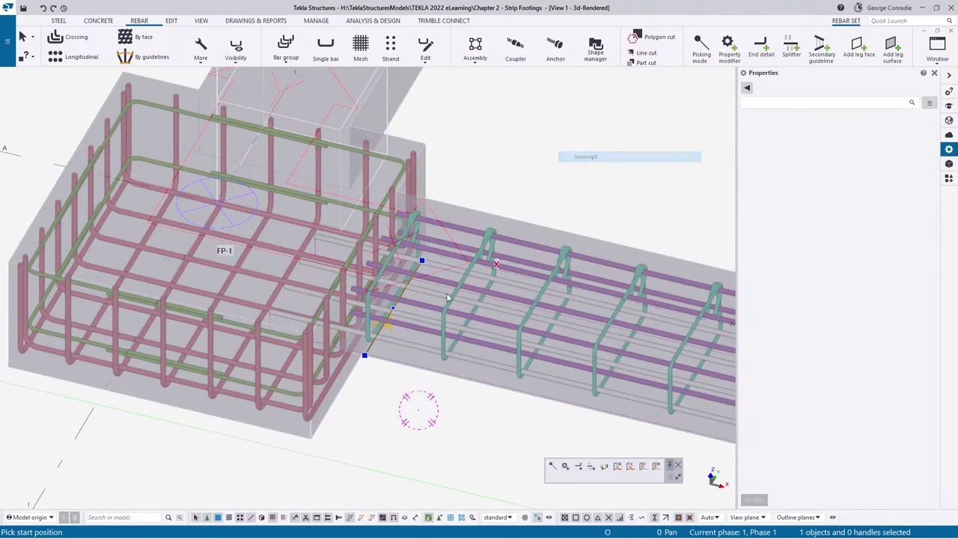
pyautogui.press('Escape')
# Add an end detail modifier with the same 300 mm end offset at the opposite end of FS-1's bottom bars and end the command.
pyautogui.scroll(4, 390, 359)
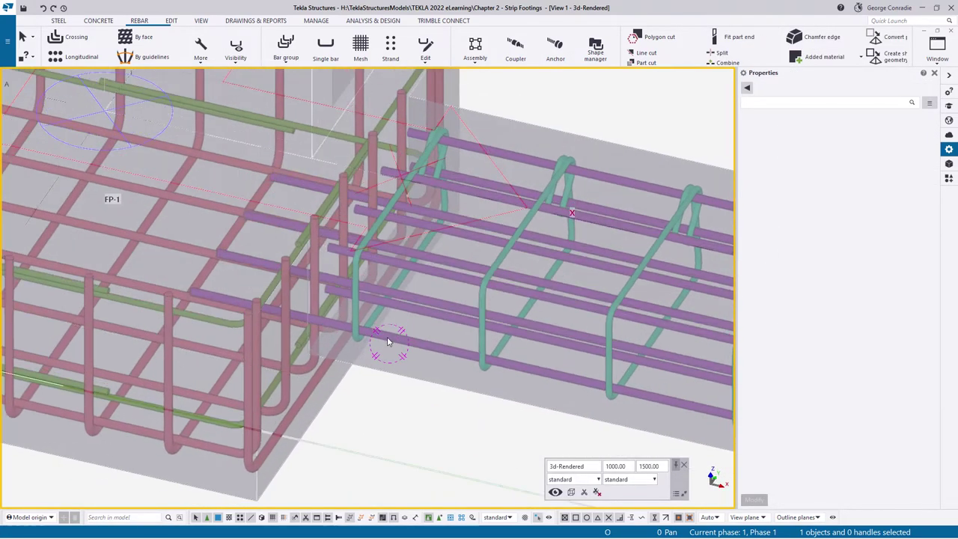
pyautogui.click(410, 345)
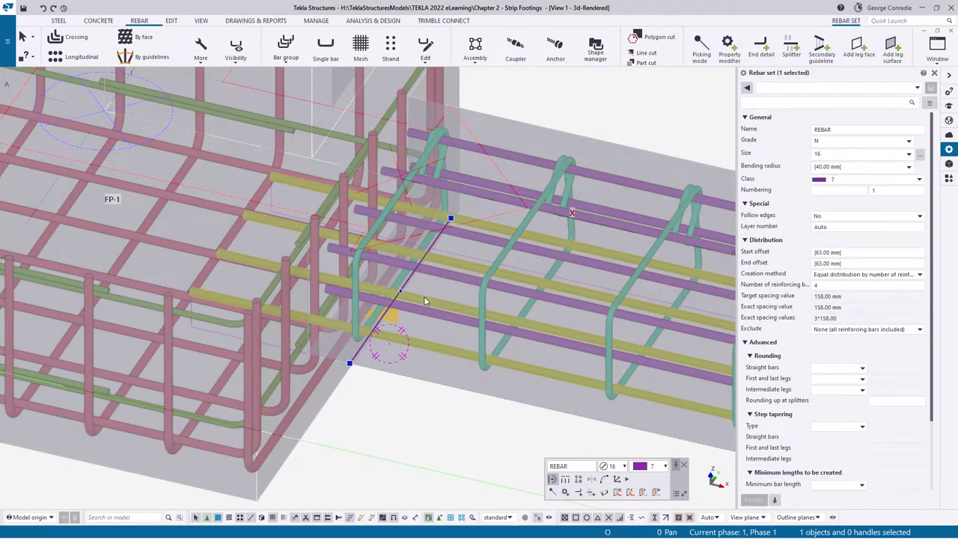
pyautogui.scroll(-3, 425, 301)
pyautogui.moveTo(595, 312); pyautogui.dragTo(271, 214, button='middle')
pyautogui.moveTo(553, 298)
pyautogui.keyDown('ctrl'); pyautogui.mouseDown(button='middle')
pyautogui.moveTo(601, 306)
pyautogui.moveTo(561, 310)
pyautogui.mouseUp(button='middle'); pyautogui.keyUp('ctrl')
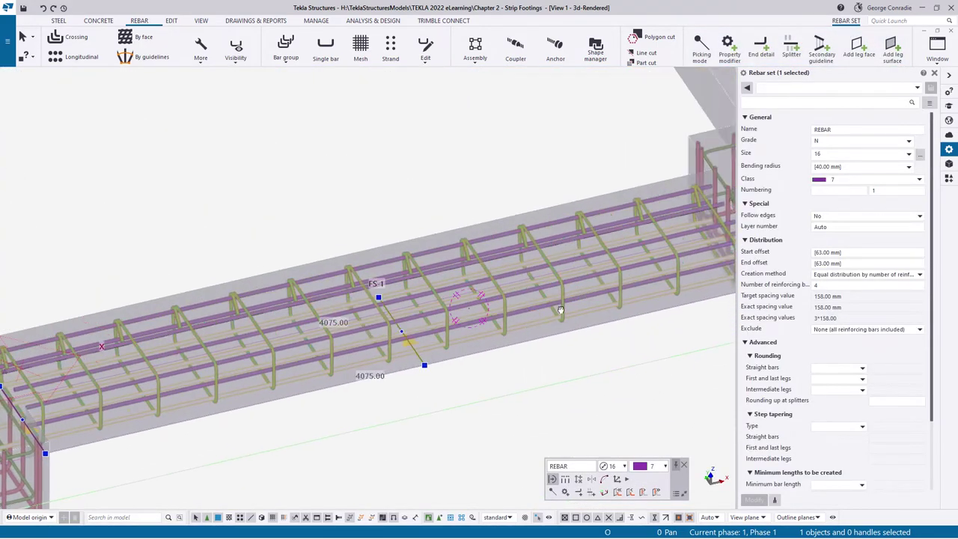
pyautogui.moveTo(696, 297); pyautogui.dragTo(494, 308, button='middle')
pyautogui.scroll(3, 466, 319)
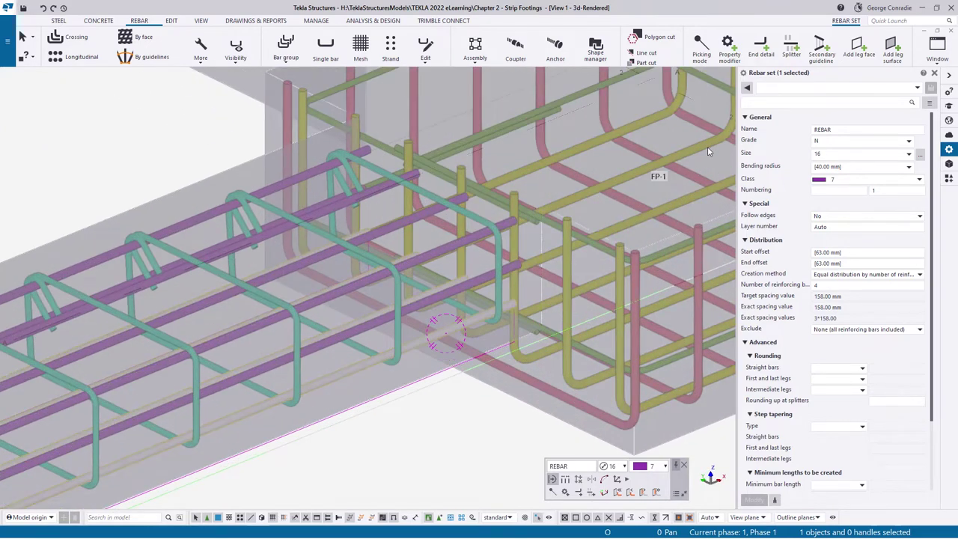
pyautogui.click(762, 46)
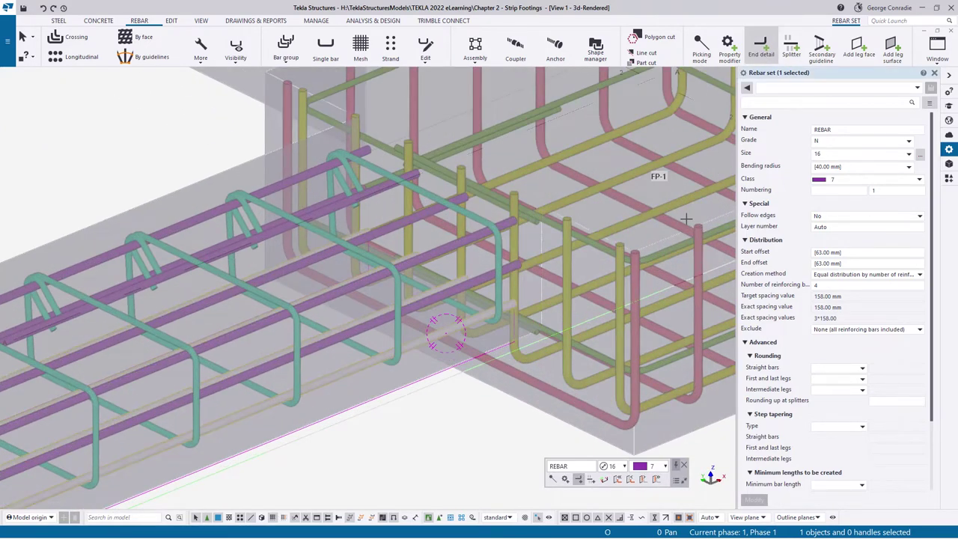
pyautogui.rightClick(492, 349)
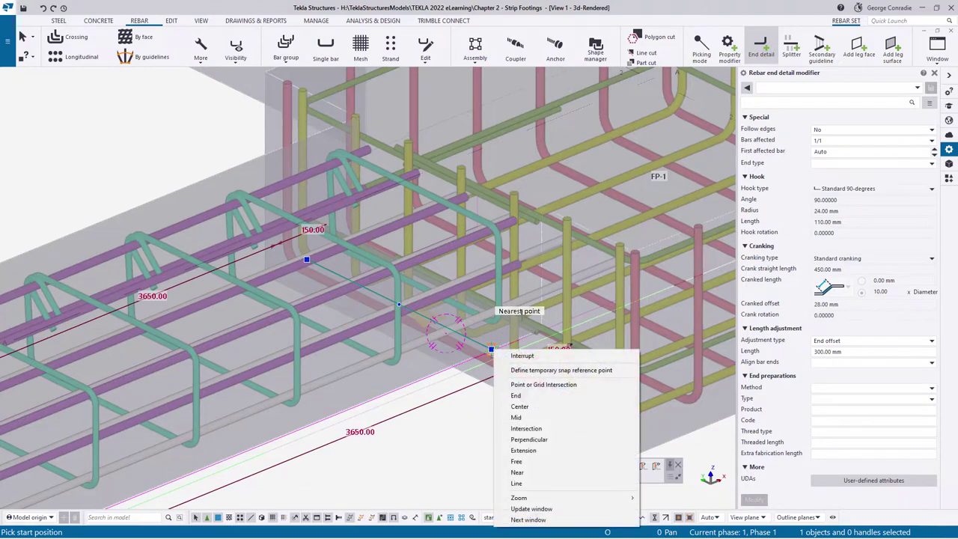
pyautogui.click(533, 355)
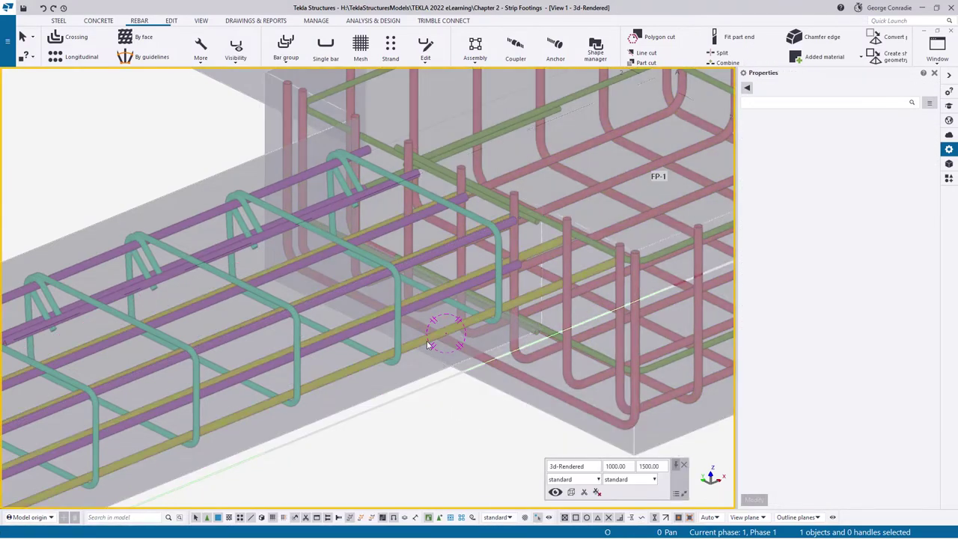
# Copy the end detail modifiers from both ends of the bottom bars once with a linear dZ of 300 mm, and clear the selection.
pyautogui.click(430, 343)
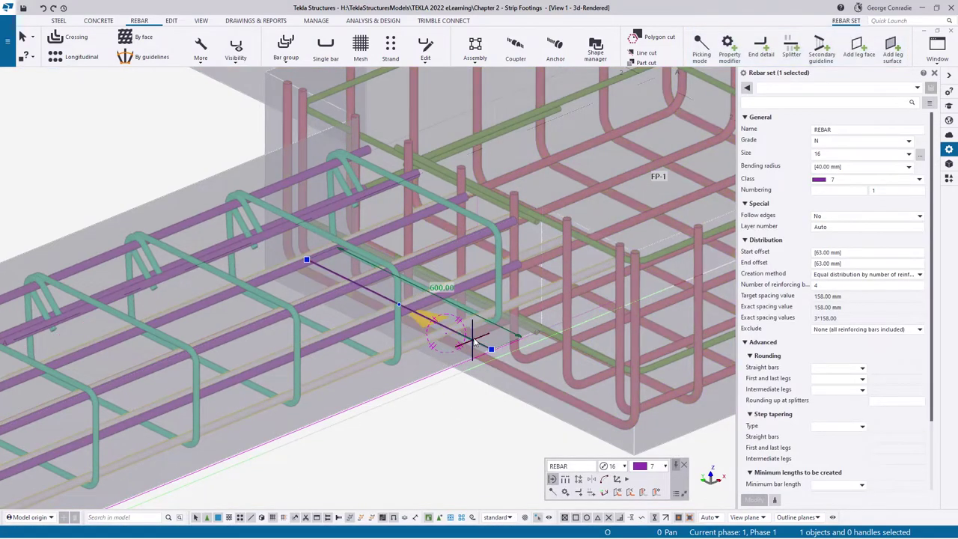
pyautogui.click(475, 342)
pyautogui.scroll(-3, 475, 342)
pyautogui.moveTo(103, 505); pyautogui.dragTo(471, 315, button='middle')
pyautogui.scroll(-1, 470, 314)
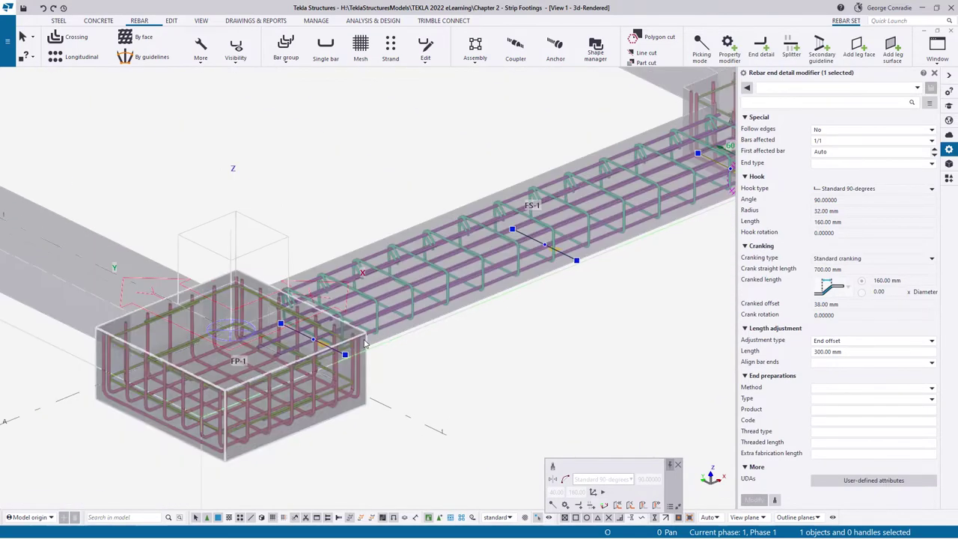
pyautogui.scroll(3, 334, 351)
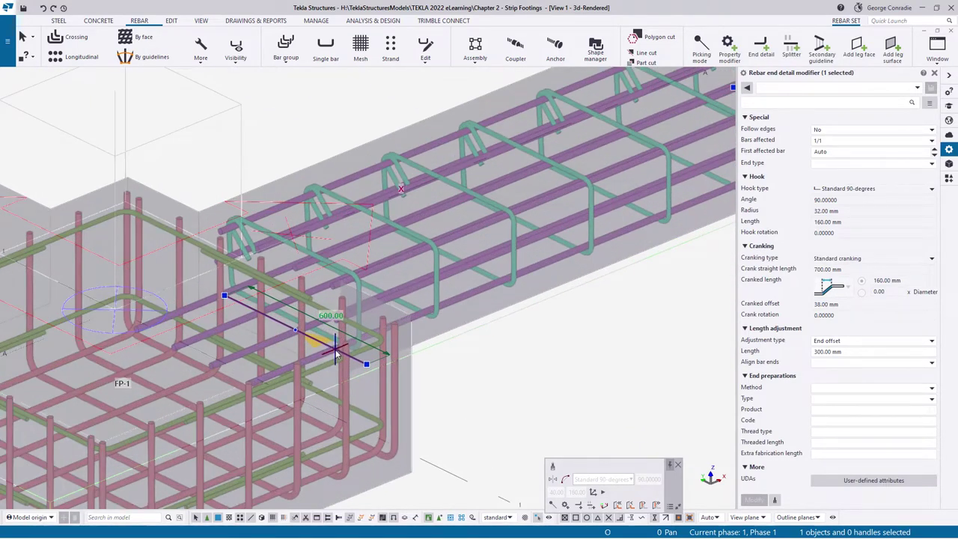
pyautogui.keyDown('ctrl'); pyautogui.click(427, 355); pyautogui.keyUp('ctrl')
pyautogui.rightClick(464, 352)
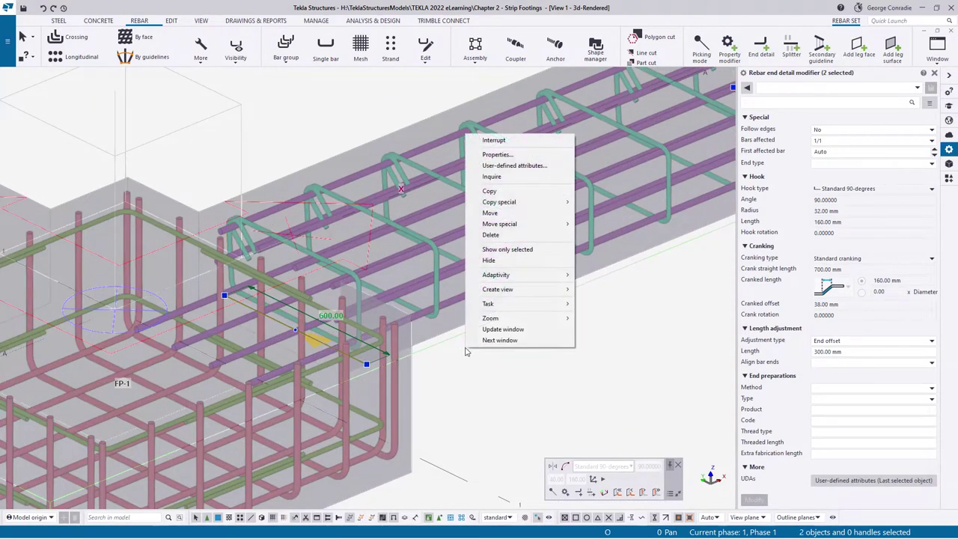
pyautogui.moveTo(515, 202)
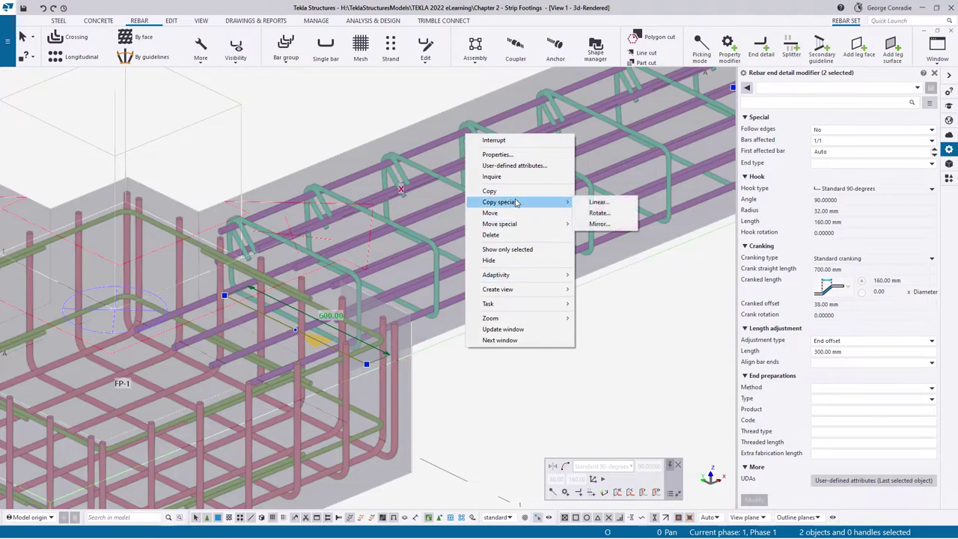
pyautogui.click(596, 204)
pyautogui.keyDown('ctrl'); pyautogui.moveTo(474, 254); pyautogui.dragTo(349, 260, button='middle'); pyautogui.keyUp('ctrl')
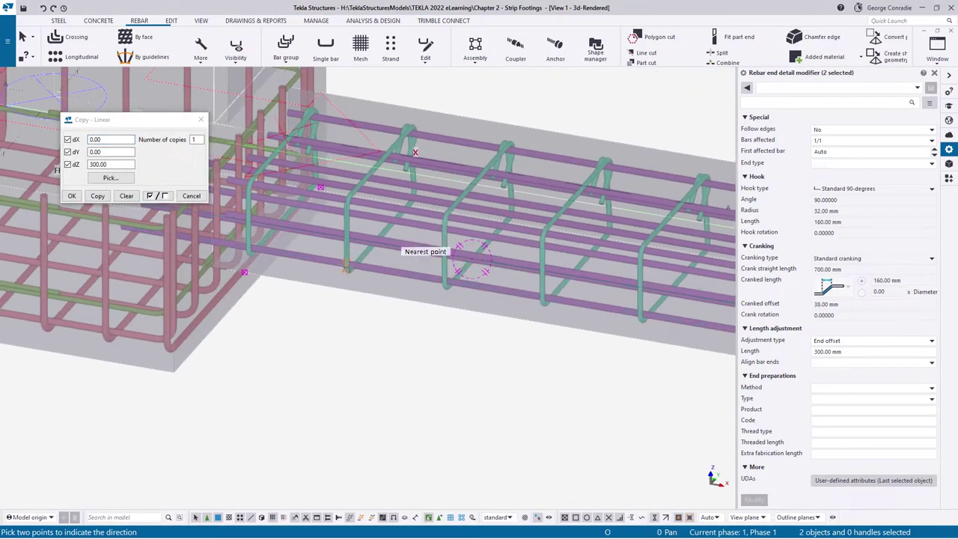
pyautogui.moveTo(264, 297); pyautogui.dragTo(421, 365, button='middle')
pyautogui.scroll(4, 421, 367)
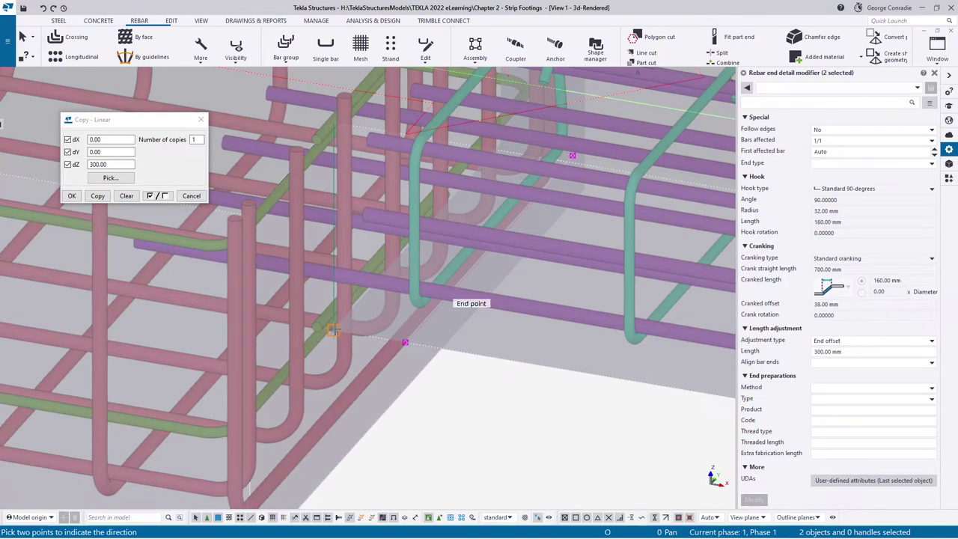
pyautogui.click(405, 343)
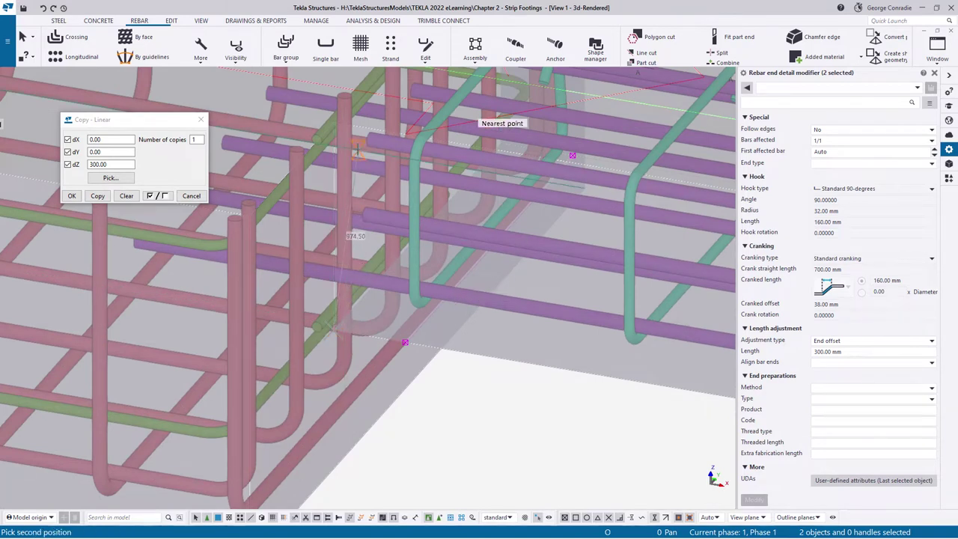
pyautogui.click(331, 118)
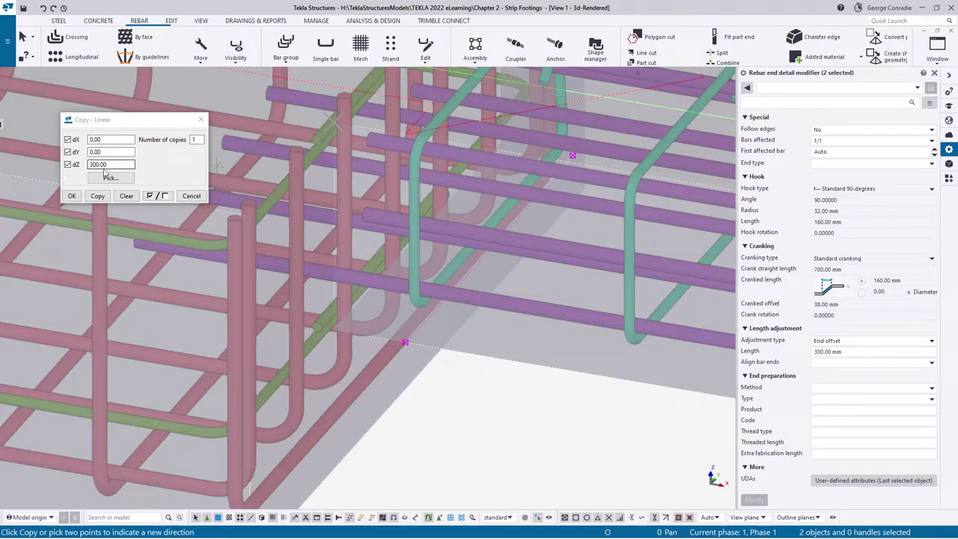
pyautogui.click(98, 196)
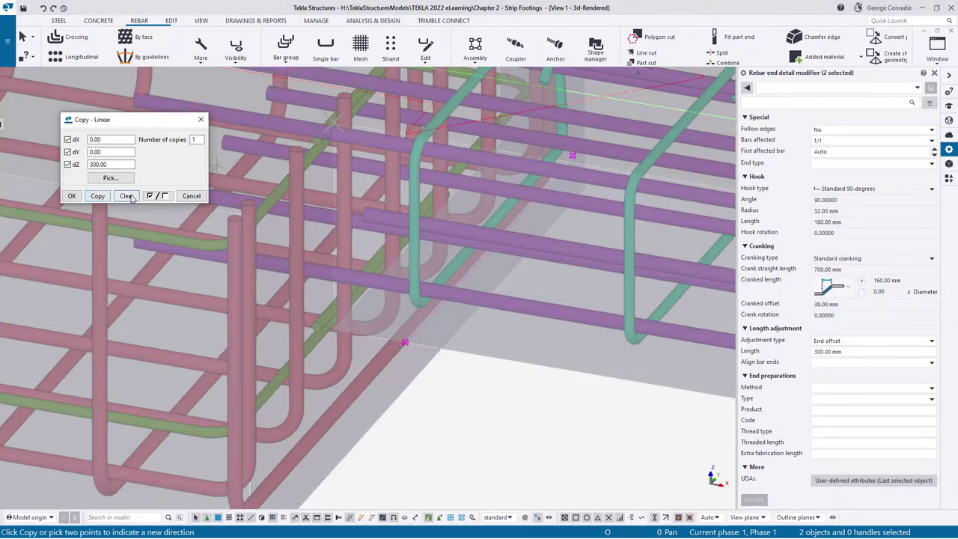
pyautogui.click(185, 198)
pyautogui.rightClick(289, 200)
pyautogui.click(319, 207)
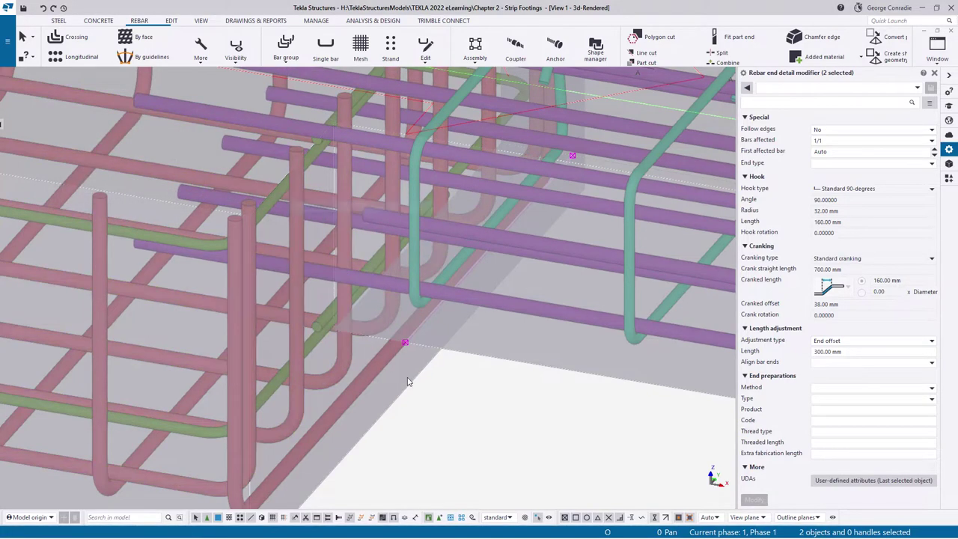
pyautogui.click(429, 421)
# Inspect how FS-1's top and bottom bars extend into the pad footings at both ends compared with the side bars.
pyautogui.scroll(-3, 429, 421)
pyautogui.moveTo(428, 403); pyautogui.dragTo(399, 437, button='middle')
pyautogui.keyDown('ctrl'); pyautogui.moveTo(453, 264); pyautogui.dragTo(325, 195, button='middle'); pyautogui.keyUp('ctrl')
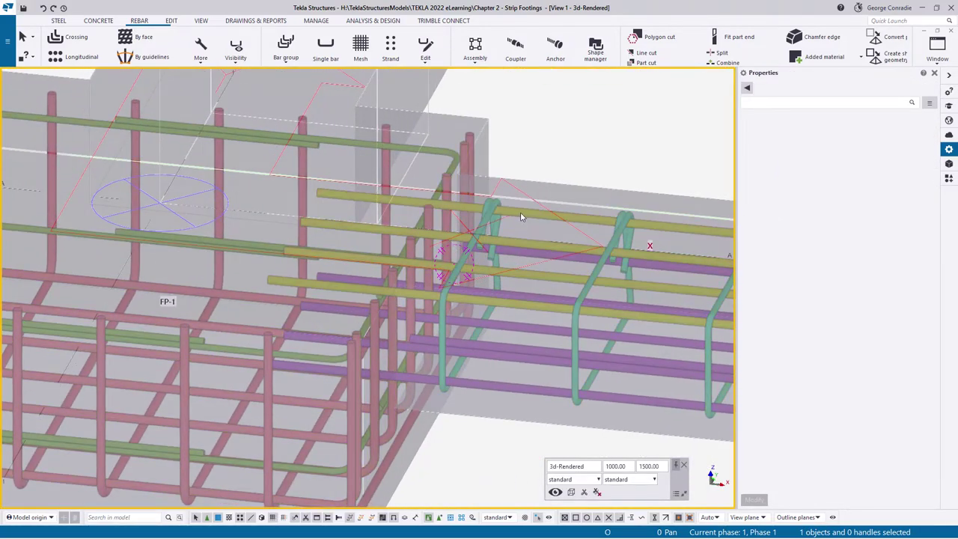
pyautogui.click(483, 219)
pyautogui.click(572, 151)
pyautogui.keyDown('ctrl'); pyautogui.moveTo(426, 223); pyautogui.dragTo(389, 238, button='middle'); pyautogui.keyUp('ctrl')
pyautogui.scroll(3, 397, 234)
pyautogui.keyDown('ctrl'); pyautogui.moveTo(466, 227); pyautogui.dragTo(513, 251, button='middle'); pyautogui.keyUp('ctrl')
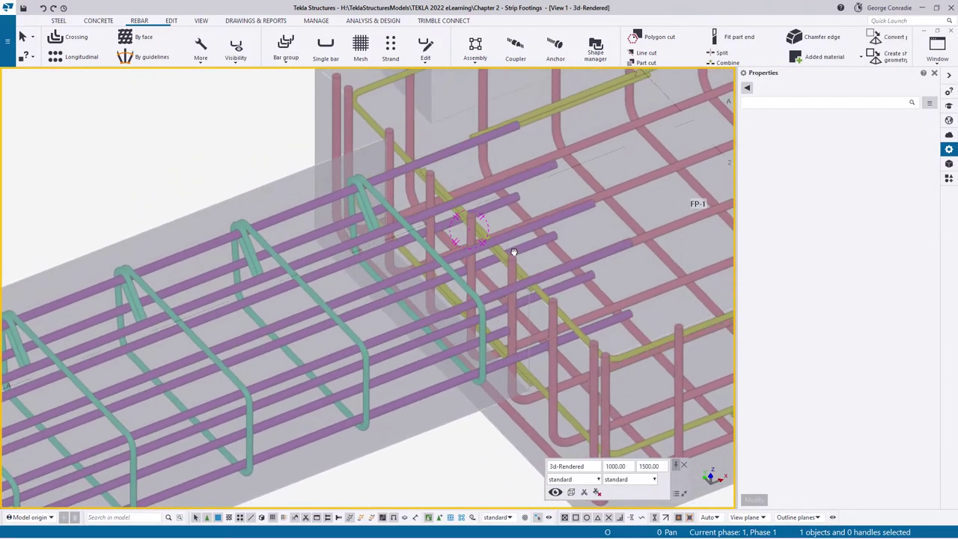
pyautogui.scroll(-2, 496, 329)
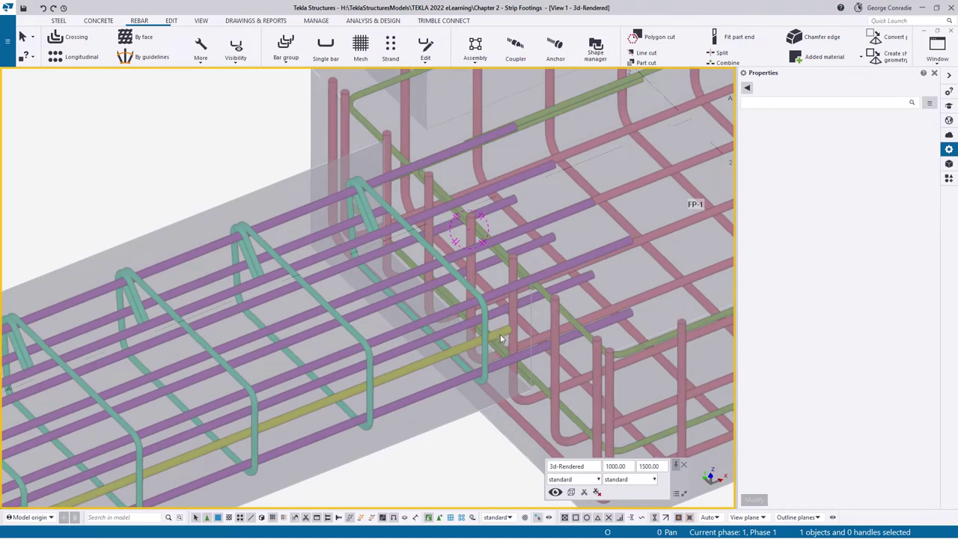
# Compare FS-1's finished reinforcement between its two pad footings with the other strip footings in the layout.
pyautogui.scroll(-4, 458, 342)
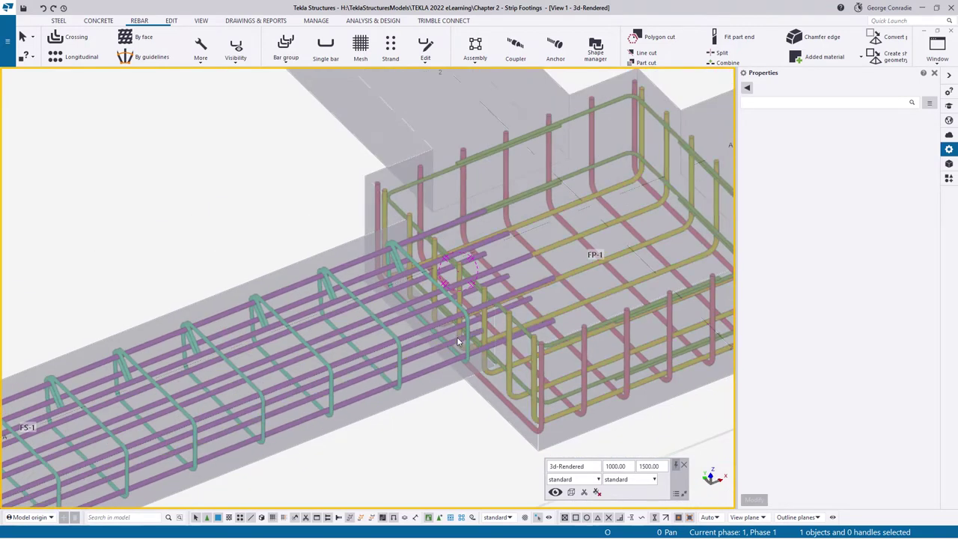
pyautogui.scroll(4, 552, 280)
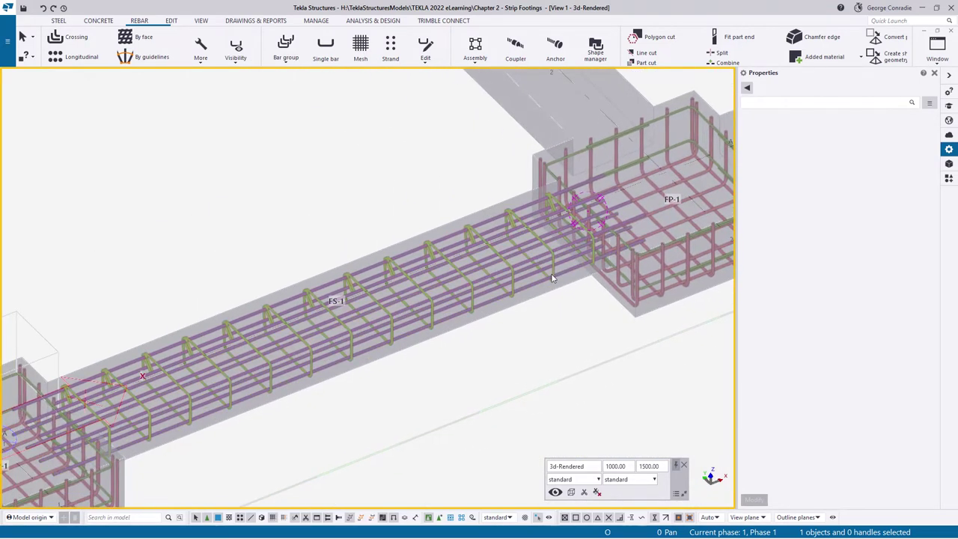
pyautogui.scroll(-5, 476, 322)
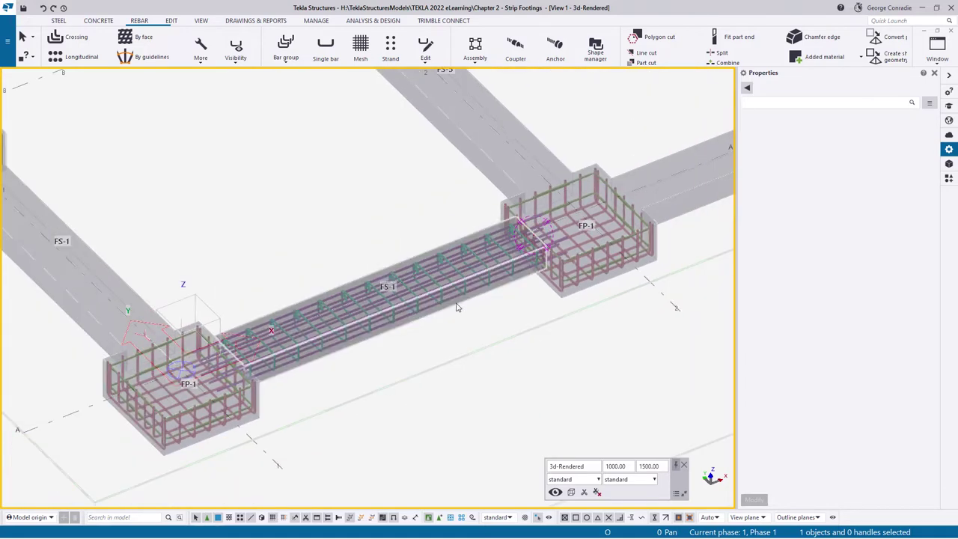
pyautogui.scroll(-6, 441, 306)
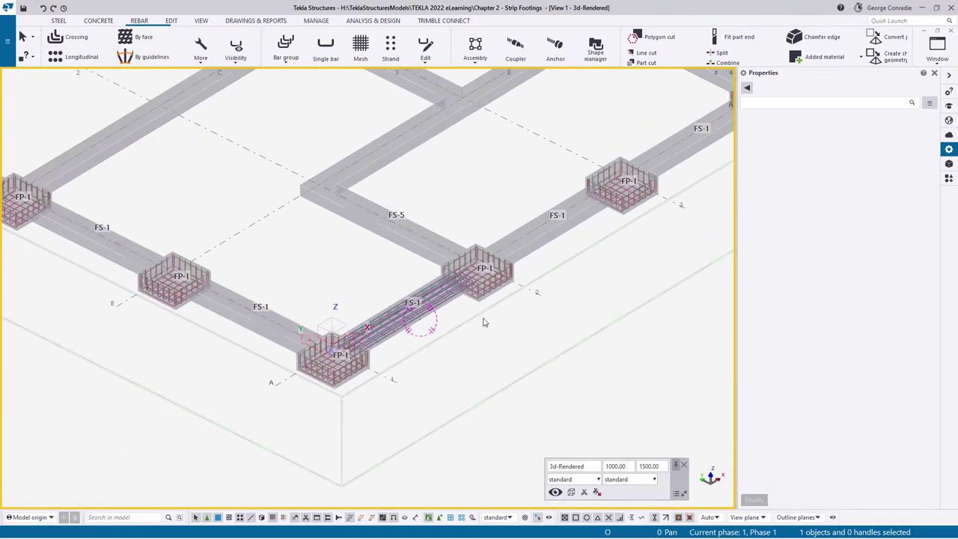
pyautogui.moveTo(530, 309); pyautogui.dragTo(500, 375, button='middle')
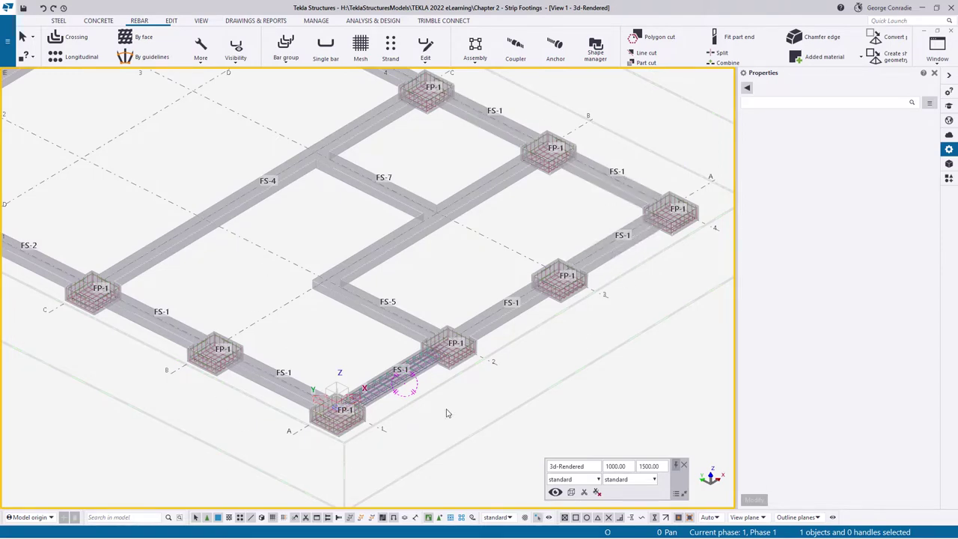
pyautogui.scroll(3, 397, 430)
pyautogui.scroll(3, 367, 393)
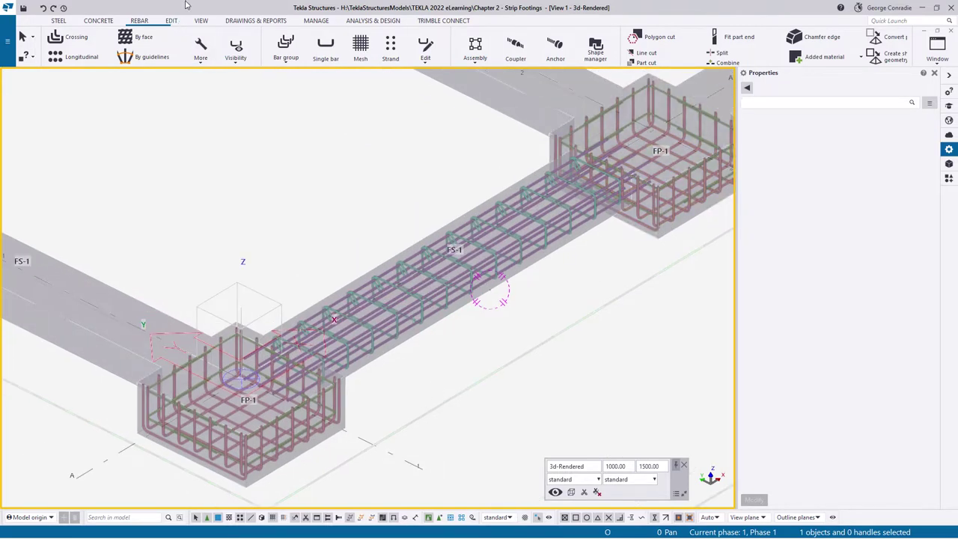
# Open the Batch editor and pick the reinforced FS-1 strip footing between grids 1 and 2 as the source assembly.
pyautogui.click(171, 21)
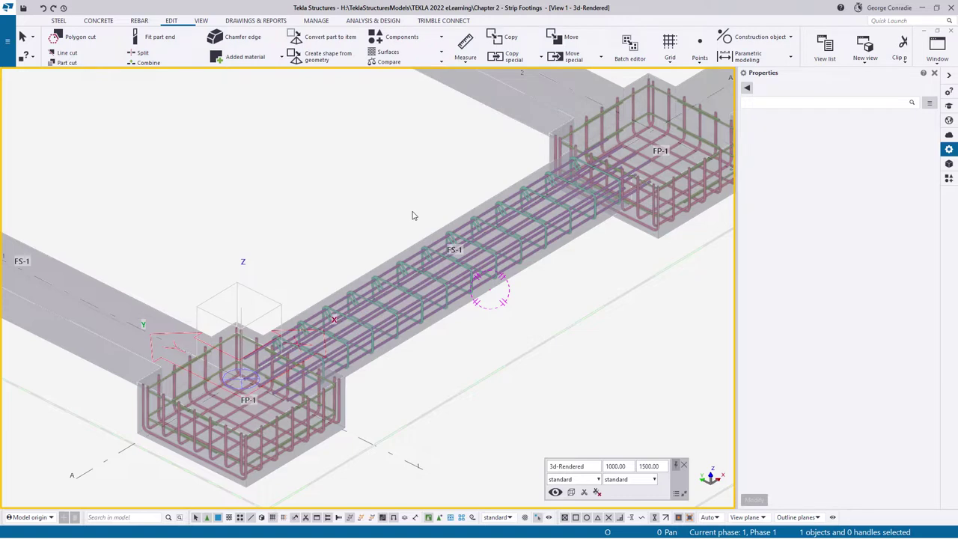
pyautogui.click(629, 46)
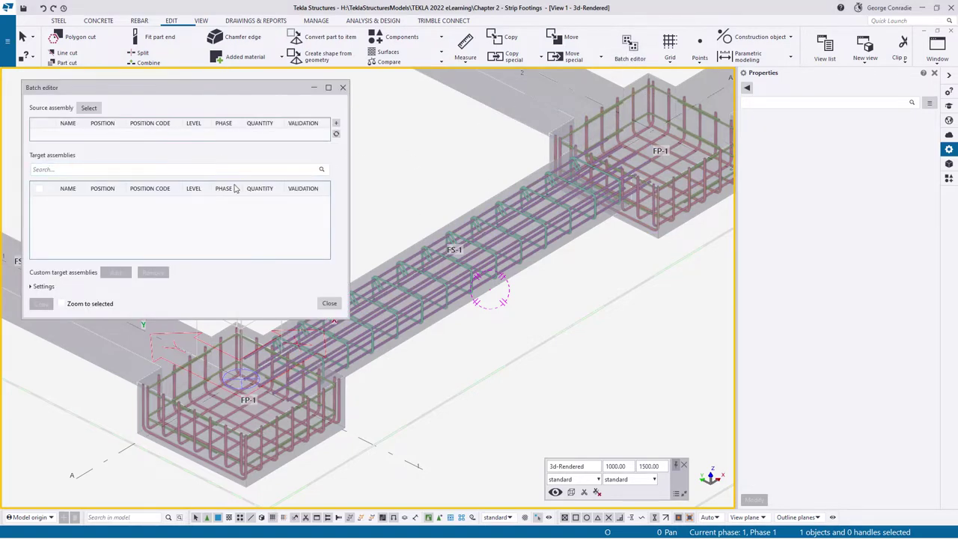
pyautogui.click(84, 108)
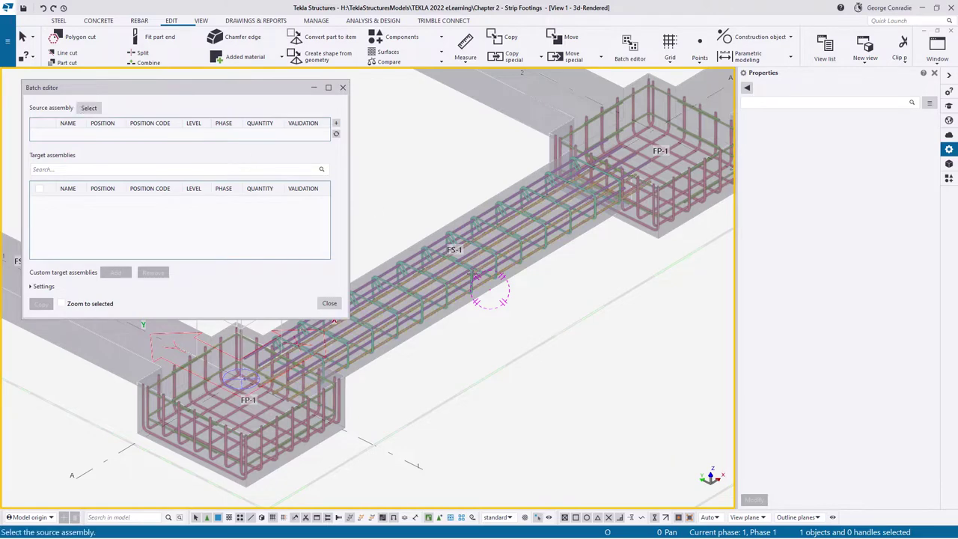
pyautogui.click(382, 358)
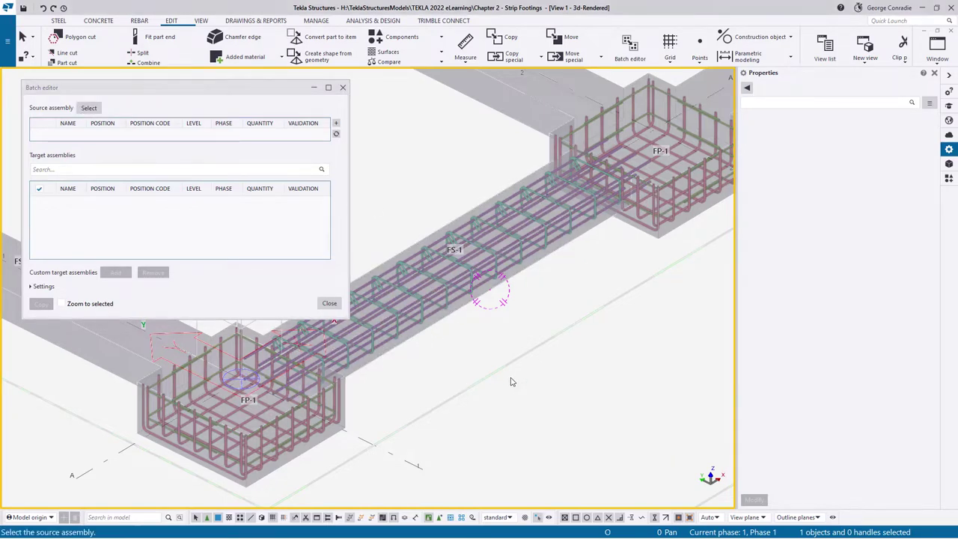
pyautogui.scroll(-6, 533, 374)
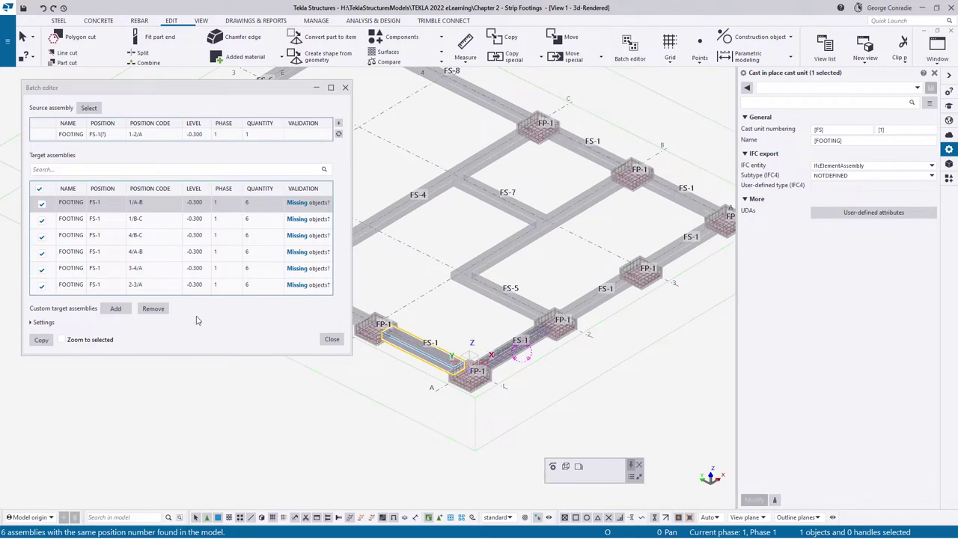
# Copy the source assembly's reinforcement to all listed FS-1 target assemblies, close the Batch editor and clear the selection.
pyautogui.click(42, 340)
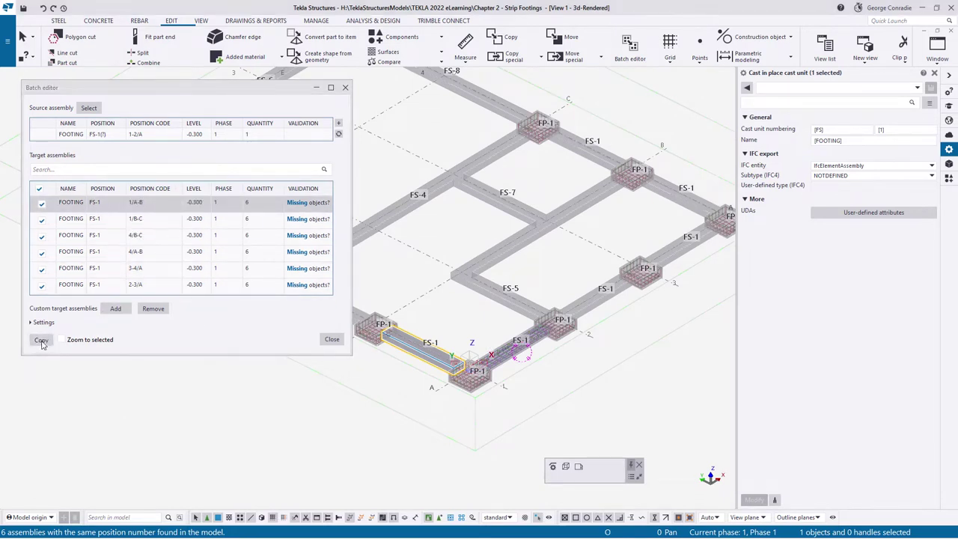
pyautogui.click(332, 340)
pyautogui.rightClick(189, 83)
pyautogui.click(238, 87)
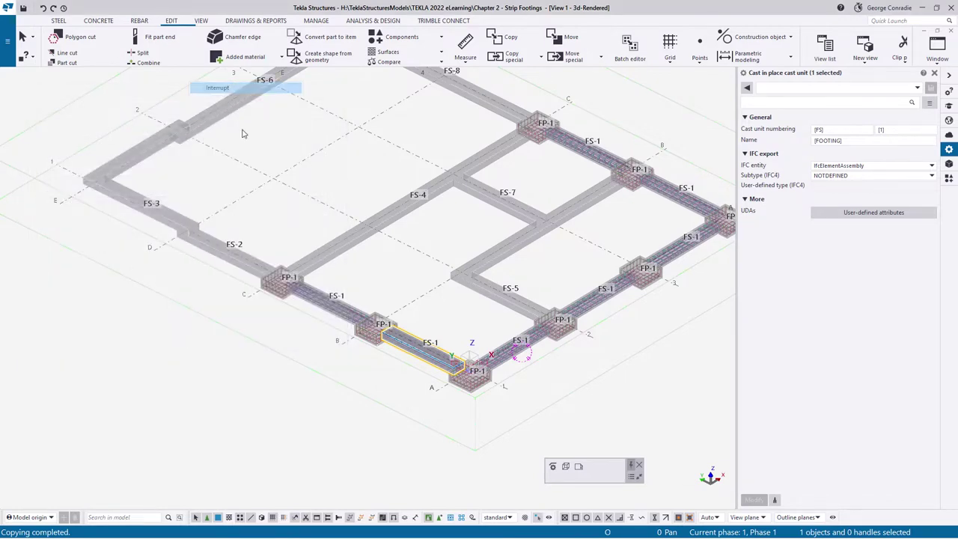
pyautogui.click(277, 411)
# Select all five rebar sets of the FS-1 strip footing between grids 1 and 2, including the longitudinal bars and stirrups.
pyautogui.moveTo(609, 343); pyautogui.dragTo(513, 388, button='middle')
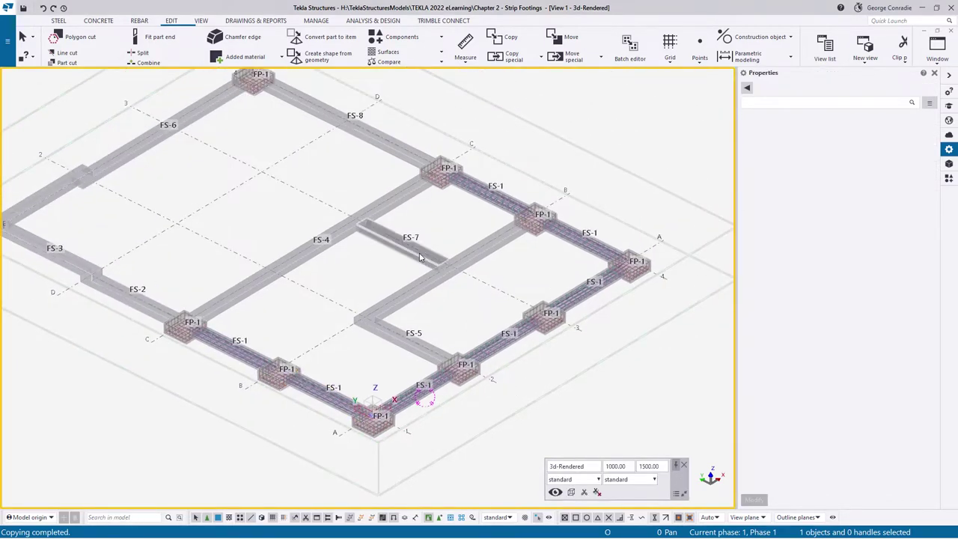
pyautogui.moveTo(420, 258); pyautogui.dragTo(536, 288, button='middle')
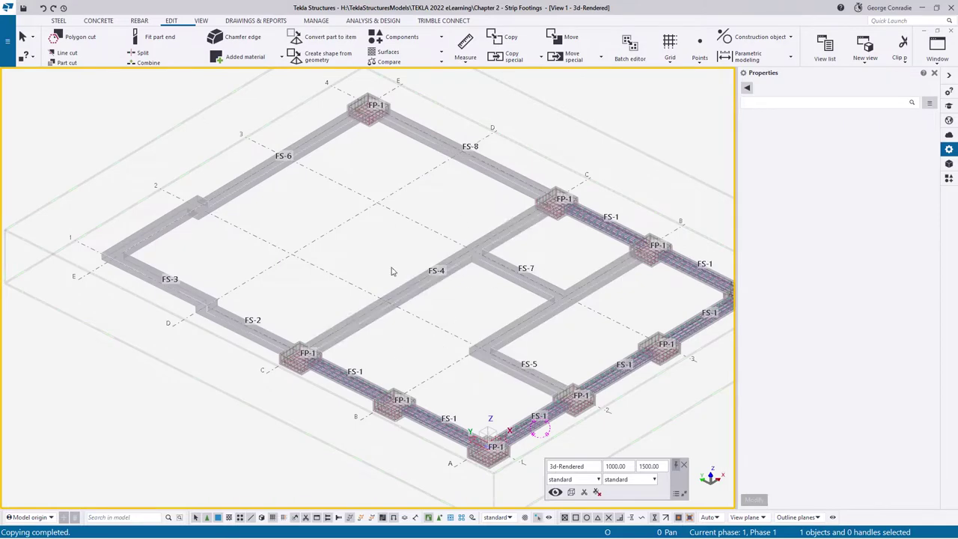
pyautogui.scroll(3, 479, 386)
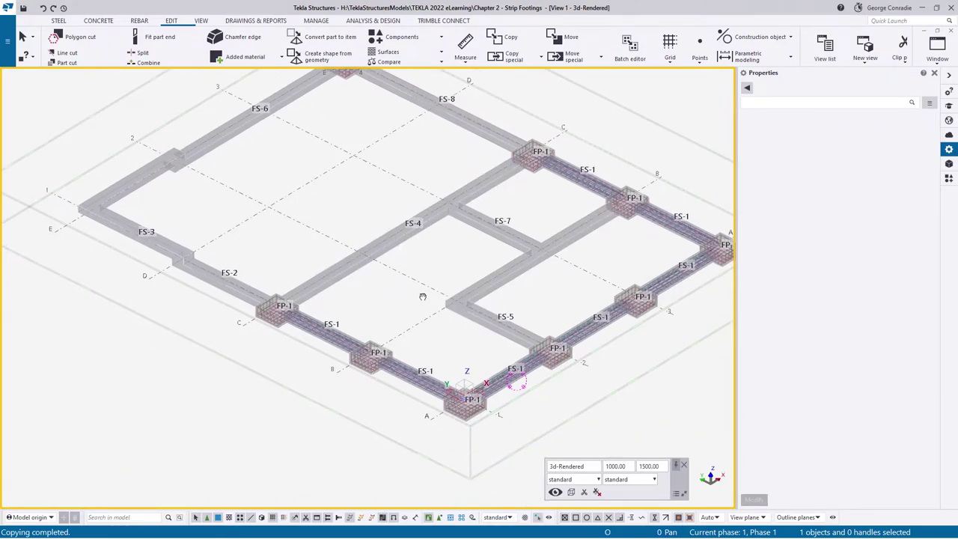
pyautogui.scroll(10, 499, 402)
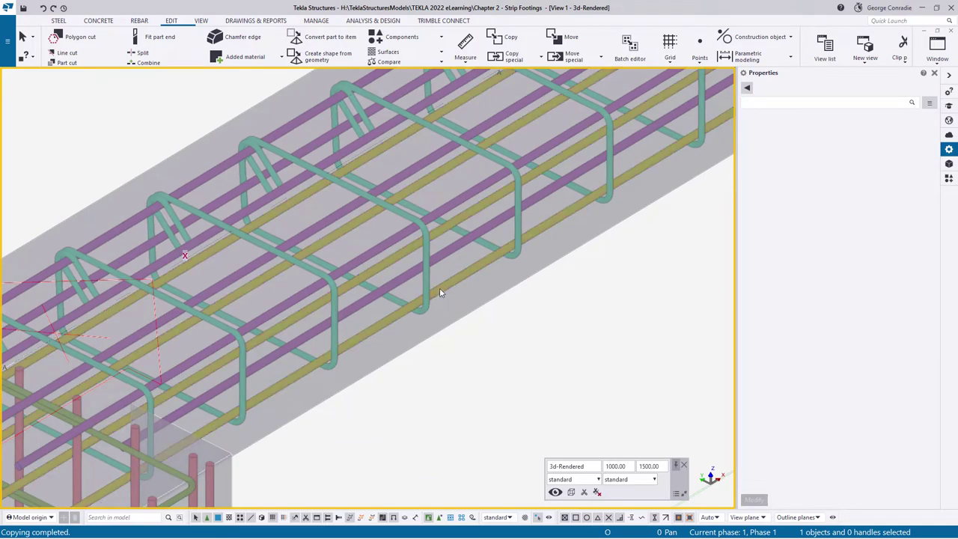
pyautogui.click(440, 293)
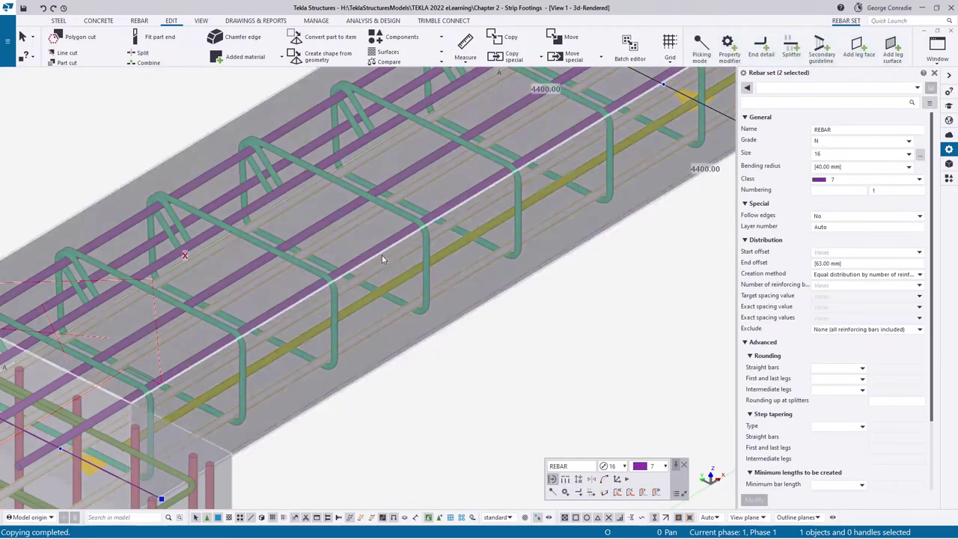
pyautogui.keyDown('shift'); pyautogui.click(376, 252); pyautogui.keyUp('shift')
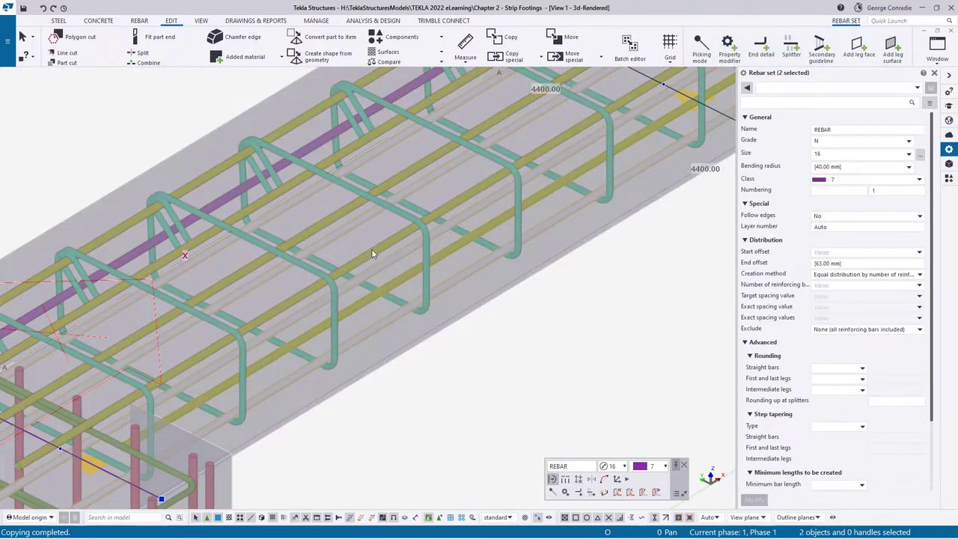
pyautogui.keyDown('shift'); pyautogui.click(428, 251); pyautogui.keyUp('shift')
pyautogui.keyDown('shift'); pyautogui.click(240, 193); pyautogui.keyUp('shift')
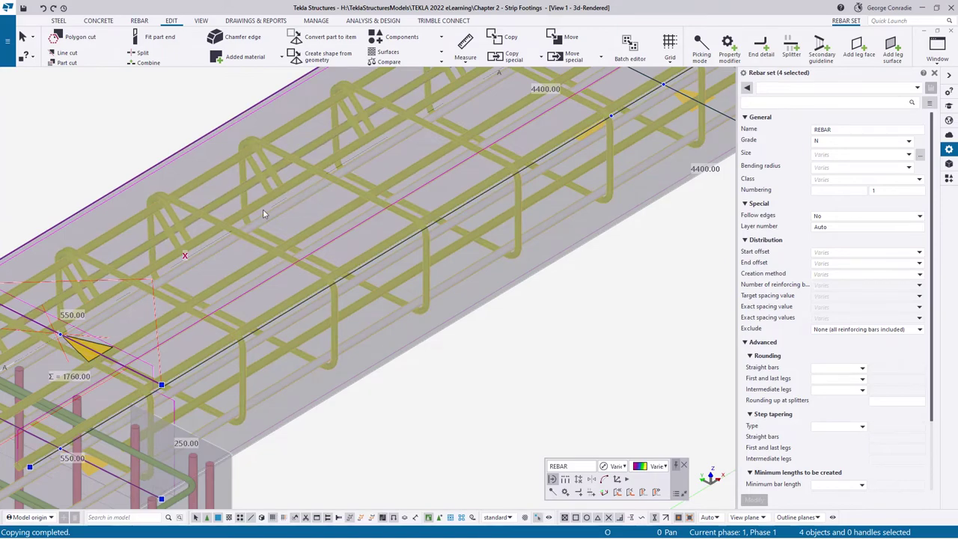
pyautogui.scroll(-2, 423, 343)
pyautogui.scroll(-3, 432, 349)
pyautogui.moveTo(539, 327); pyautogui.dragTo(541, 282, button='middle')
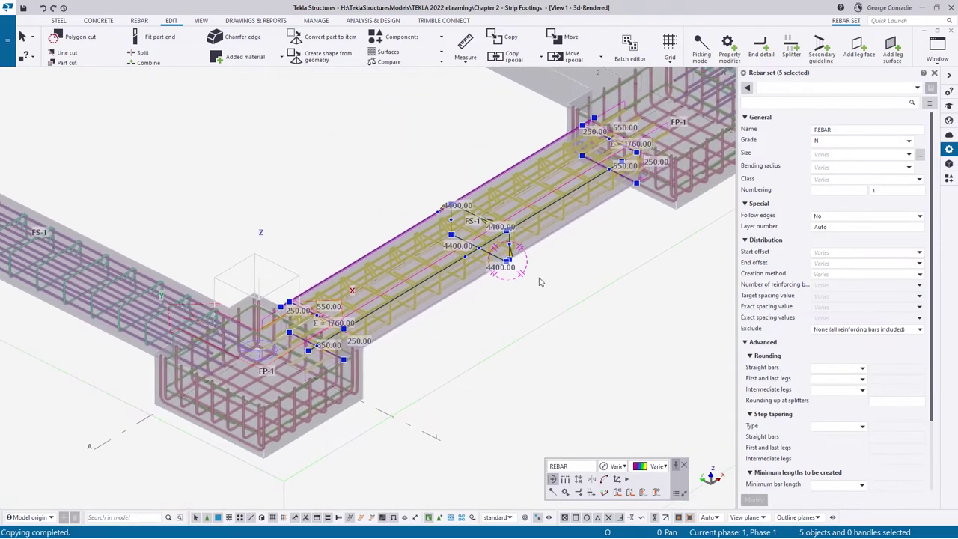
# Copy the selected rebar sets to another object, using FS-1 as the source and strip footing FS-4 as the destination.
pyautogui.scroll(4, 421, 348)
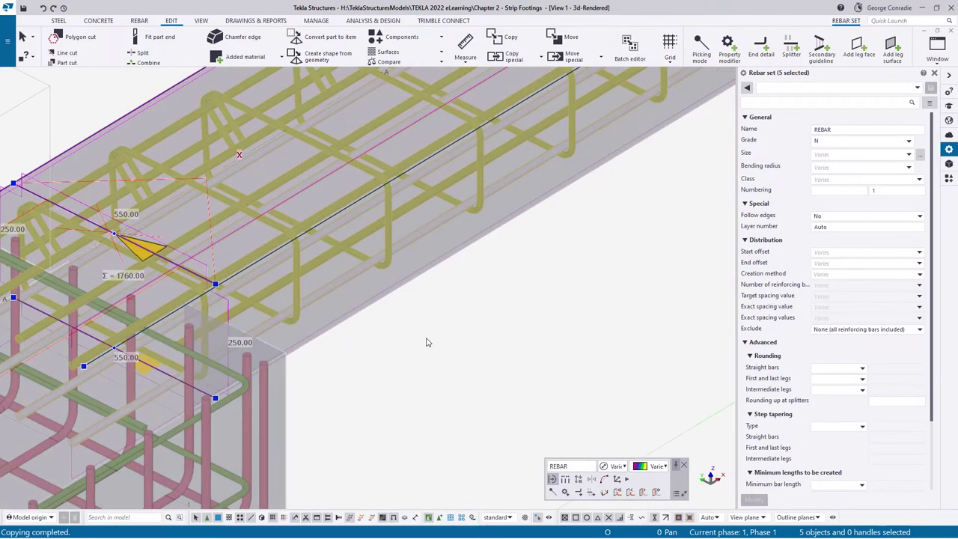
pyautogui.rightClick(427, 341)
pyautogui.moveTo(472, 132)
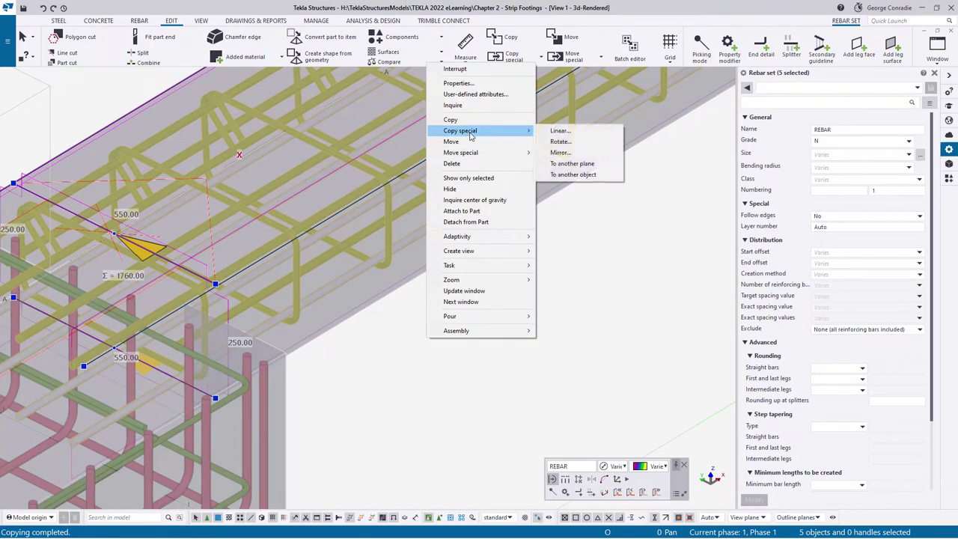
pyautogui.click(574, 174)
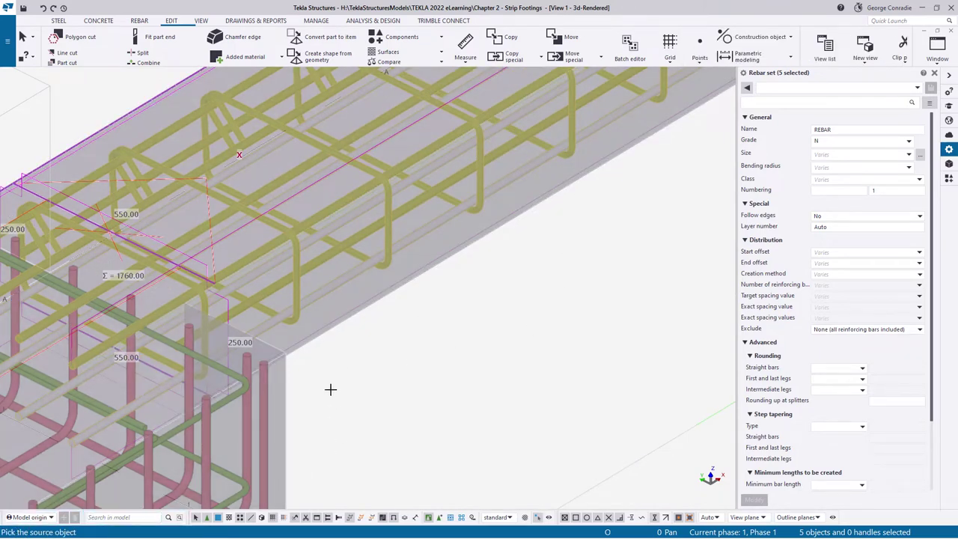
pyautogui.click(314, 338)
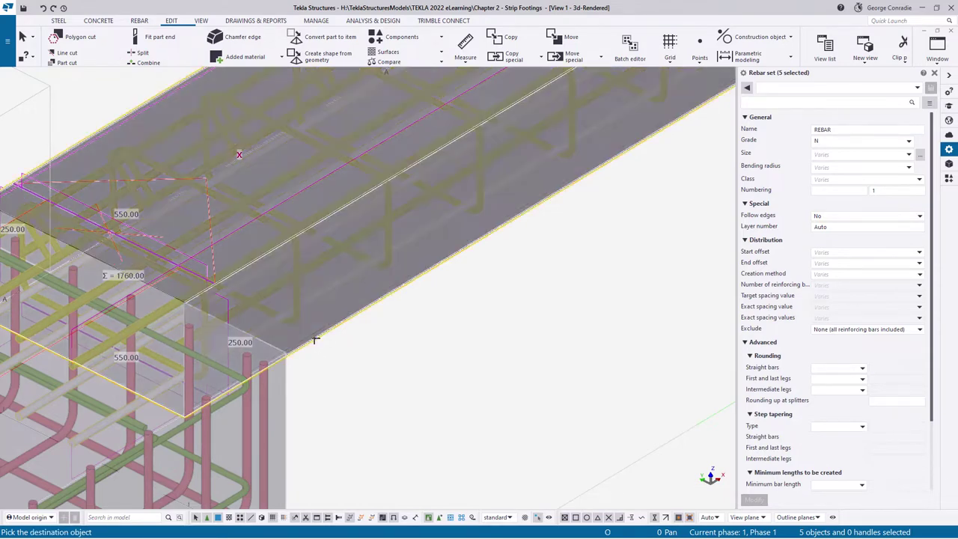
pyautogui.scroll(-5, 352, 375)
pyautogui.scroll(-3, 427, 377)
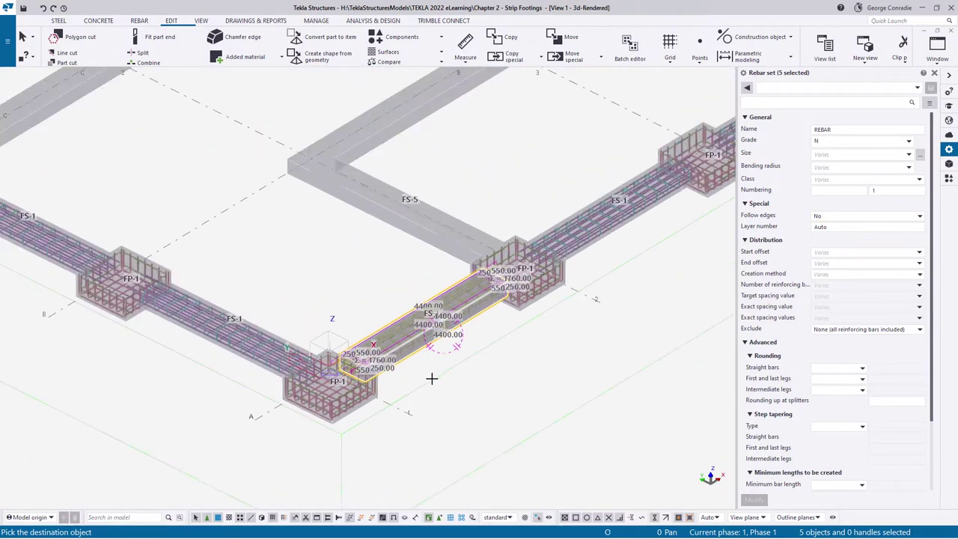
pyautogui.scroll(4, 310, 286)
pyautogui.moveTo(376, 288); pyautogui.dragTo(359, 349, button='middle')
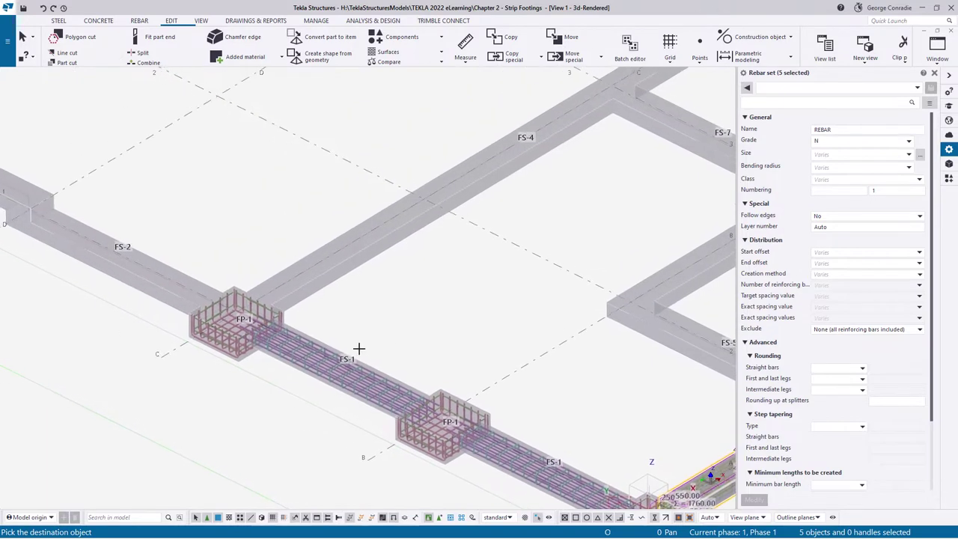
pyautogui.click(323, 308)
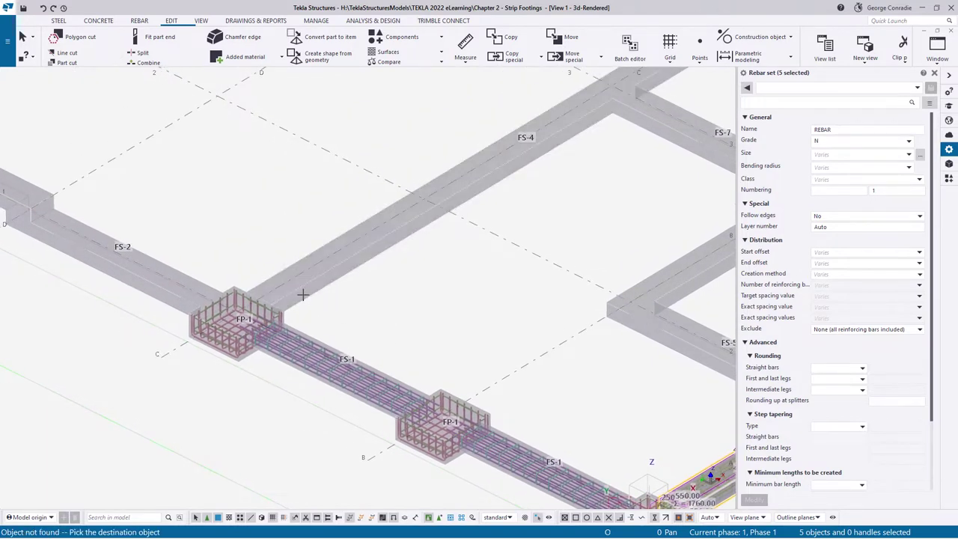
pyautogui.scroll(-2, 409, 303)
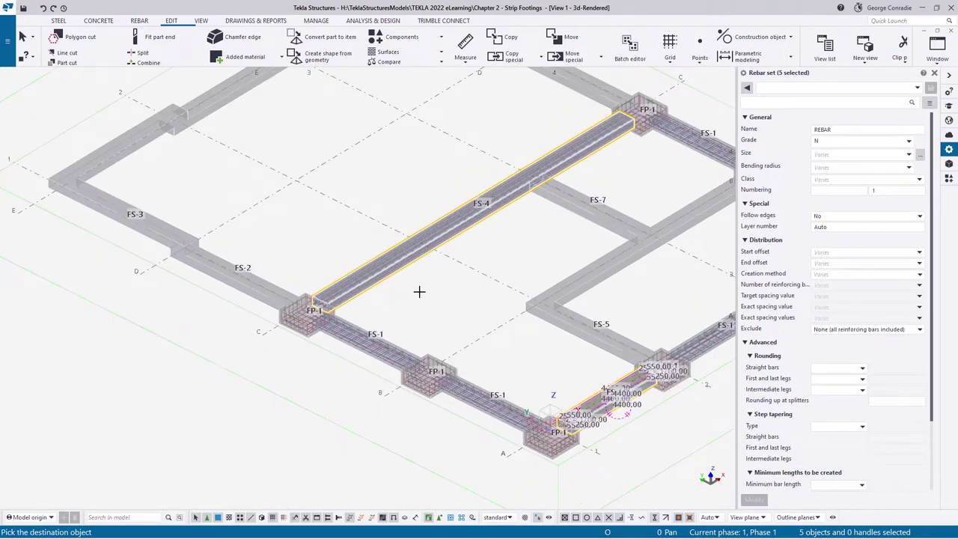
# Copy the same rebar sets to strip footing FS-6 along grid E.
pyautogui.moveTo(420, 292); pyautogui.dragTo(455, 423, button='middle')
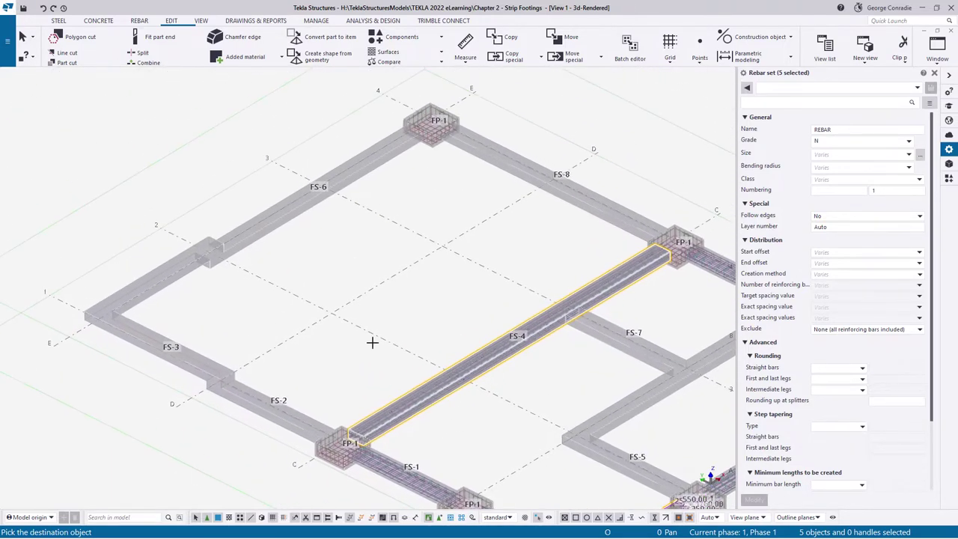
pyautogui.scroll(3, 249, 260)
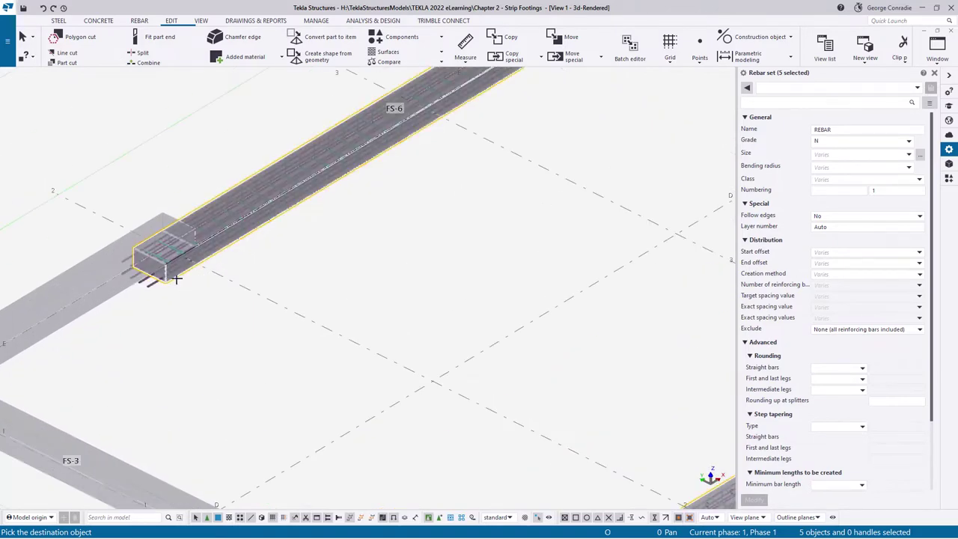
pyautogui.scroll(-2, 200, 322)
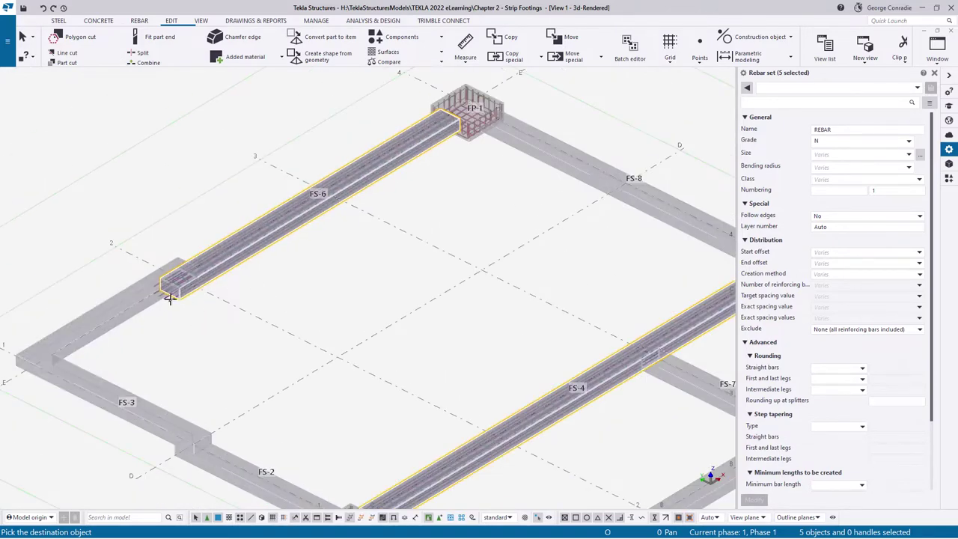
# Copy the same rebar sets to strip footing FS-7, which branches off FS-4.
pyautogui.moveTo(431, 314); pyautogui.dragTo(312, 238, button='middle')
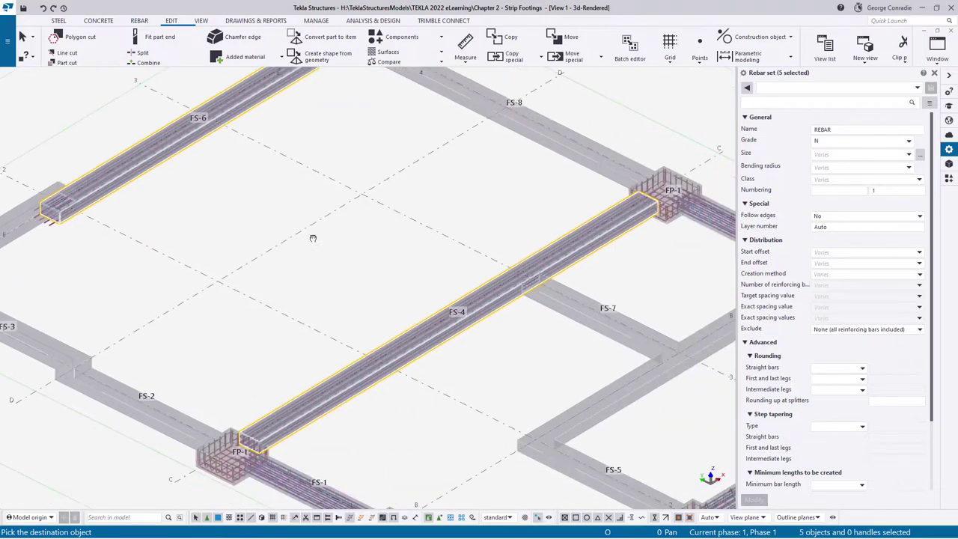
pyautogui.moveTo(380, 276); pyautogui.dragTo(280, 233, button='middle')
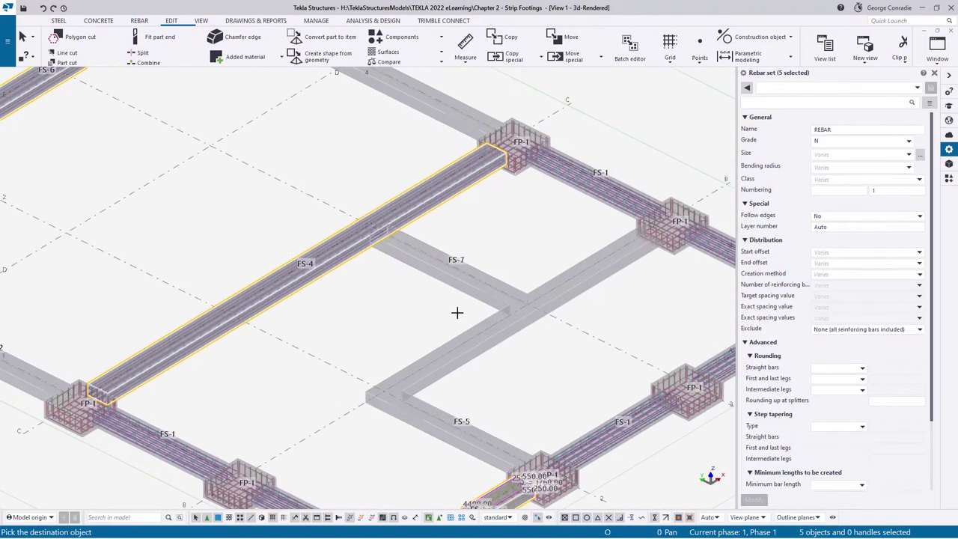
pyautogui.click(381, 257)
pyautogui.moveTo(349, 327); pyautogui.dragTo(295, 247, button='middle')
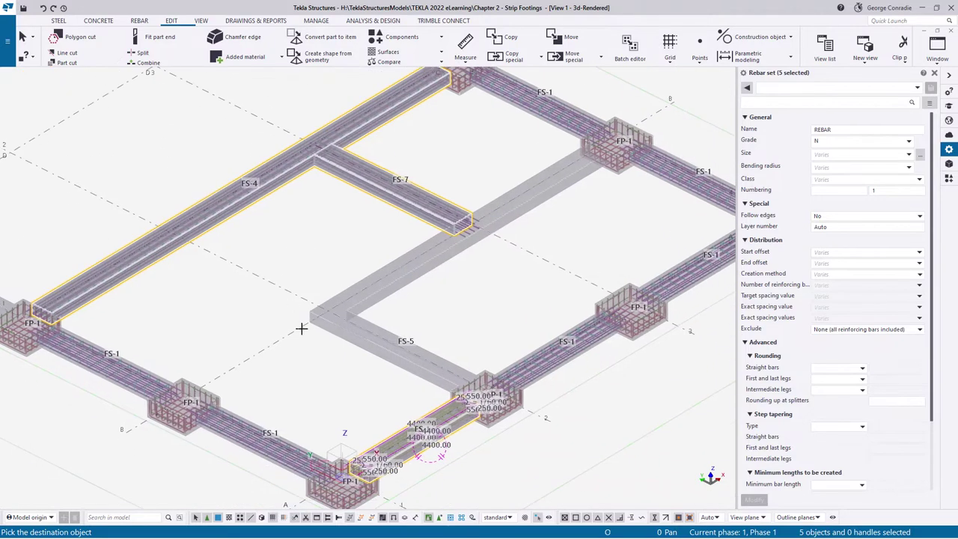
# Copy the same rebar sets to strip footings FS-2 and FS-8, and end the copying.
pyautogui.moveTo(259, 316); pyautogui.dragTo(532, 384, button='middle')
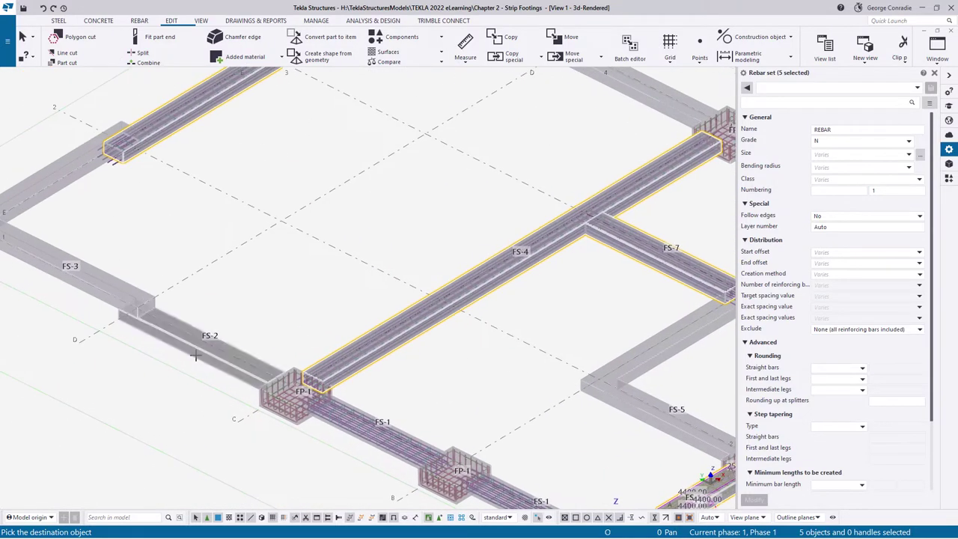
pyautogui.click(194, 361)
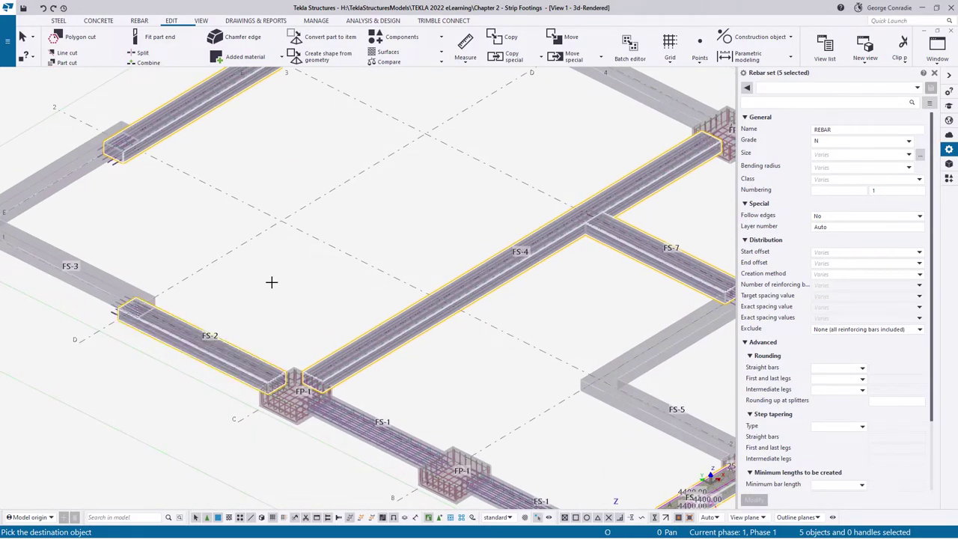
pyautogui.moveTo(272, 281); pyautogui.dragTo(440, 319, button='middle')
pyautogui.moveTo(297, 261); pyautogui.dragTo(241, 310, button='middle')
pyautogui.moveTo(458, 235); pyautogui.dragTo(238, 333, button='middle')
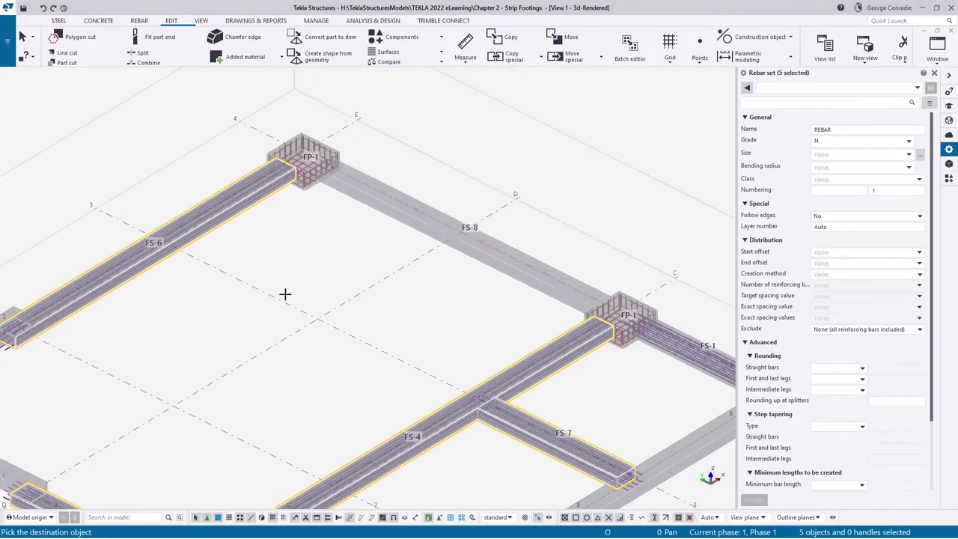
pyautogui.rightClick(318, 237)
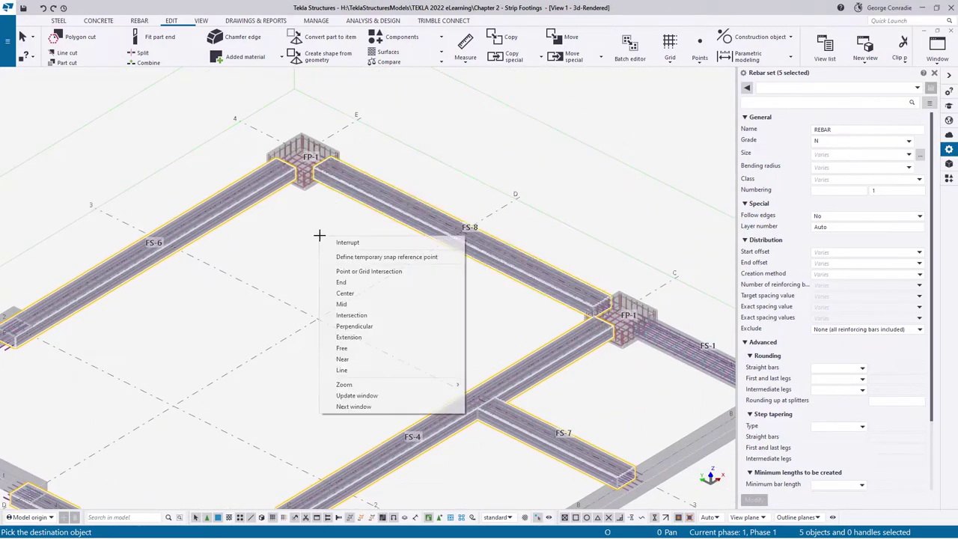
pyautogui.click(344, 242)
# Examine the copied reinforcement along FS-8 and where the strip footings enter the FP-1 pad footings on grids E and C.
pyautogui.scroll(6, 187, 264)
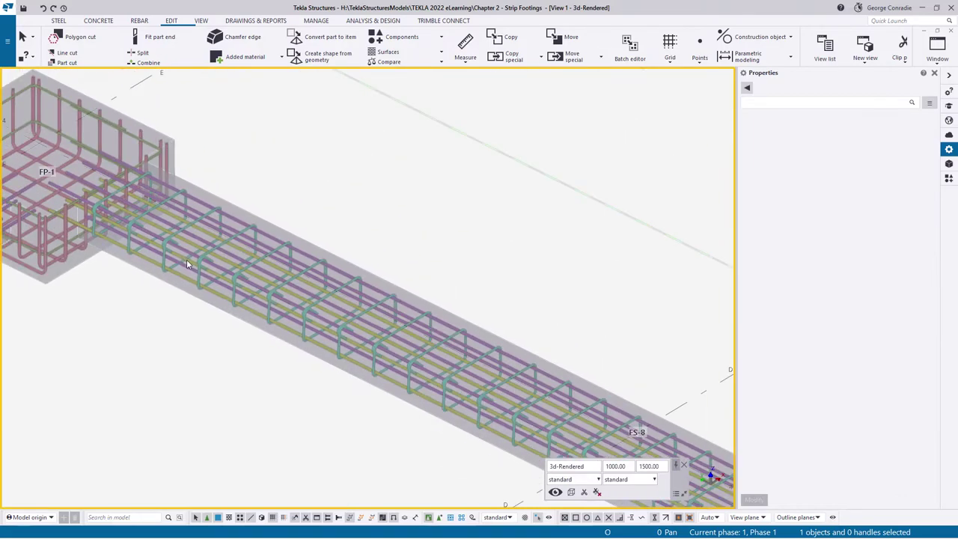
pyautogui.scroll(-2, 187, 264)
pyautogui.keyDown('ctrl'); pyautogui.moveTo(213, 270); pyautogui.dragTo(310, 273, button='middle'); pyautogui.keyUp('ctrl')
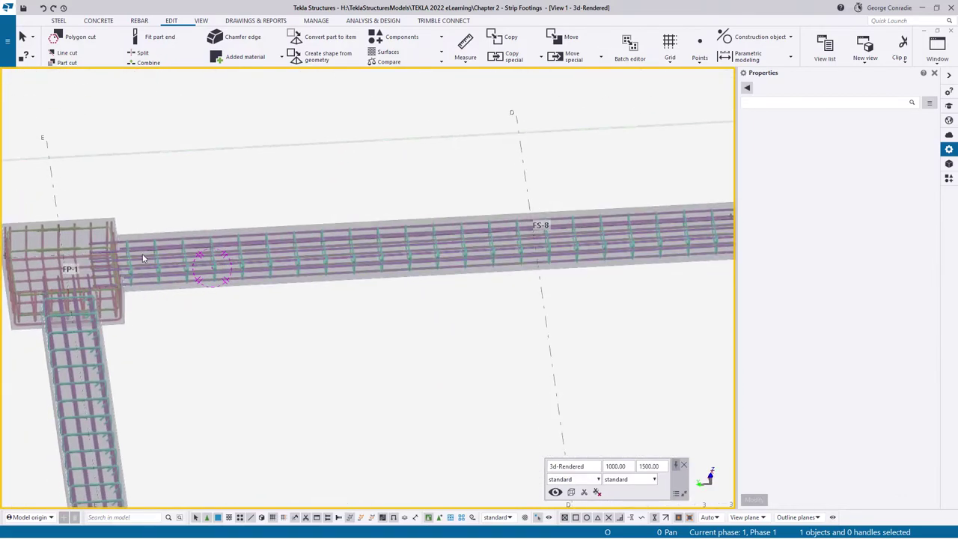
pyautogui.scroll(2, 114, 265)
pyautogui.keyDown('ctrl'); pyautogui.moveTo(114, 266); pyautogui.dragTo(172, 265, button='middle'); pyautogui.keyUp('ctrl')
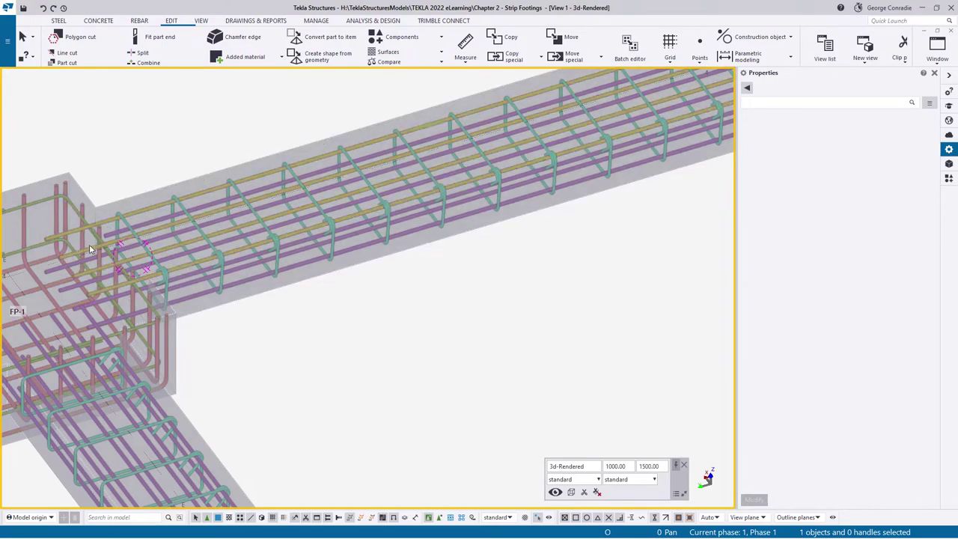
pyautogui.moveTo(326, 252); pyautogui.dragTo(120, 305, button='middle')
pyautogui.moveTo(629, 213); pyautogui.dragTo(207, 334, button='middle')
pyautogui.moveTo(412, 267); pyautogui.dragTo(117, 355, button='middle')
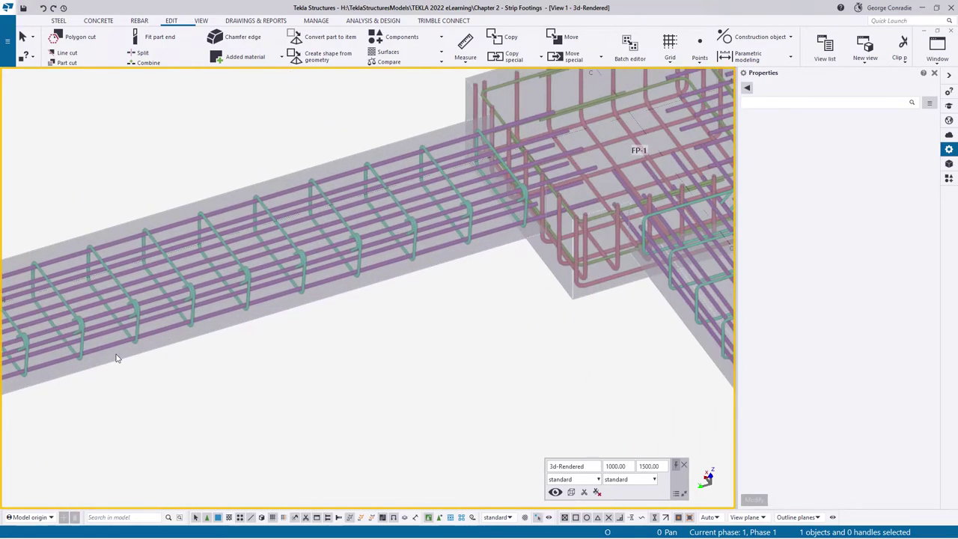
pyautogui.moveTo(480, 252); pyautogui.dragTo(349, 253, button='middle')
pyautogui.scroll(-5, 389, 239)
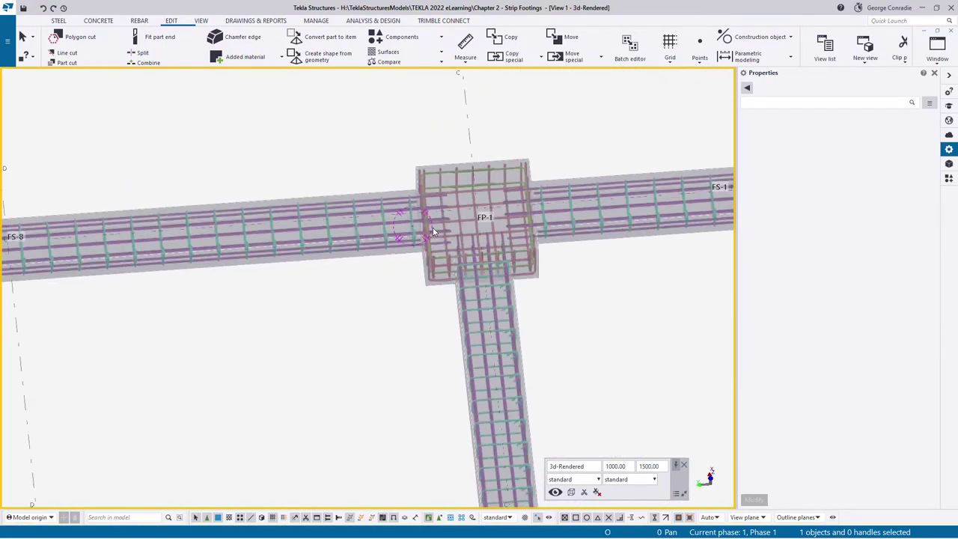
pyautogui.moveTo(427, 293); pyautogui.dragTo(355, 239, button='middle')
pyautogui.scroll(5, 363, 198)
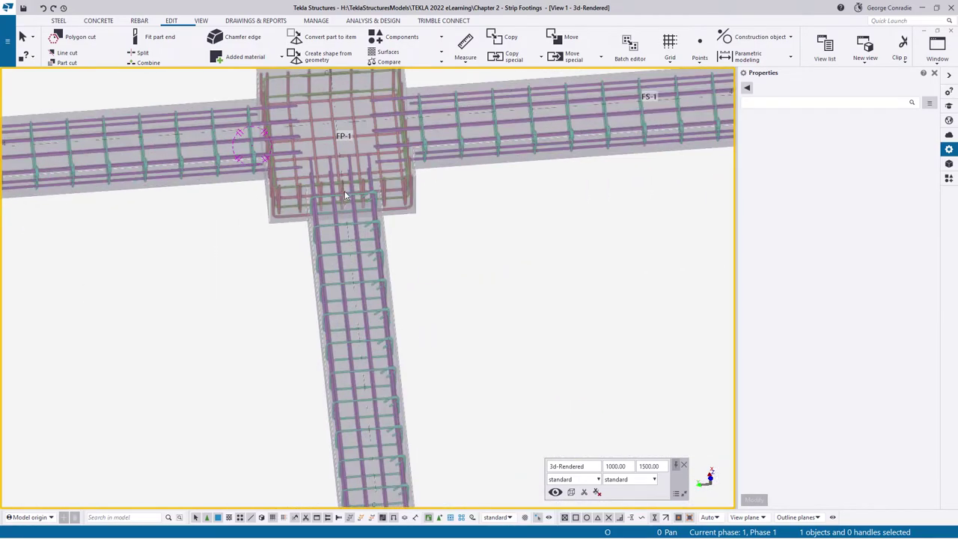
pyautogui.scroll(-5, 346, 195)
pyautogui.moveTo(346, 195); pyautogui.dragTo(403, 327, button='middle')
pyautogui.keyDown('ctrl'); pyautogui.moveTo(403, 326); pyautogui.dragTo(304, 272, button='middle'); pyautogui.keyUp('ctrl')
pyautogui.moveTo(242, 357); pyautogui.dragTo(470, 184, button='middle')
pyautogui.scroll(5, 311, 342)
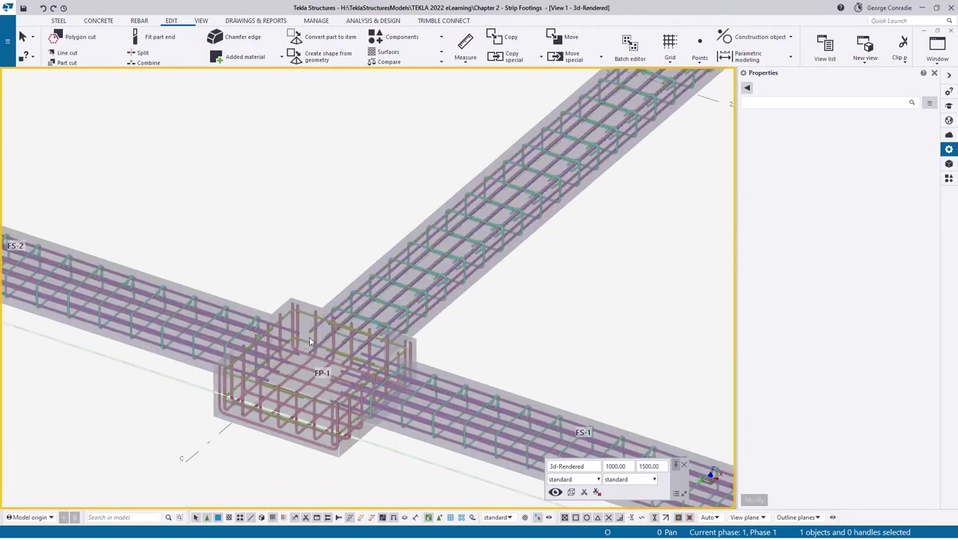
pyautogui.scroll(-5, 332, 337)
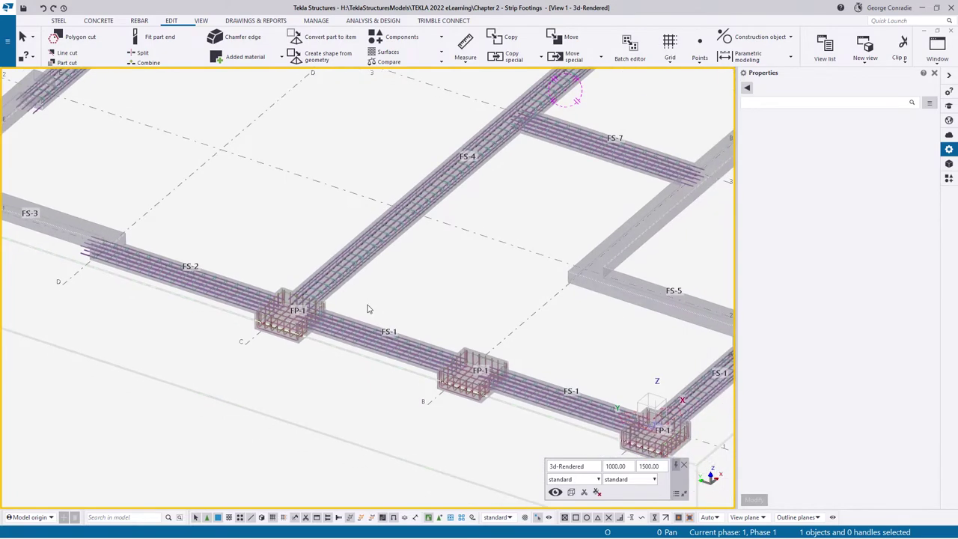
# Delete the end detail modifier from the bottom longitudinal bars of FS-2 at its grid D end.
pyautogui.scroll(5, 460, 378)
pyautogui.moveTo(241, 302); pyautogui.dragTo(454, 372, button='middle')
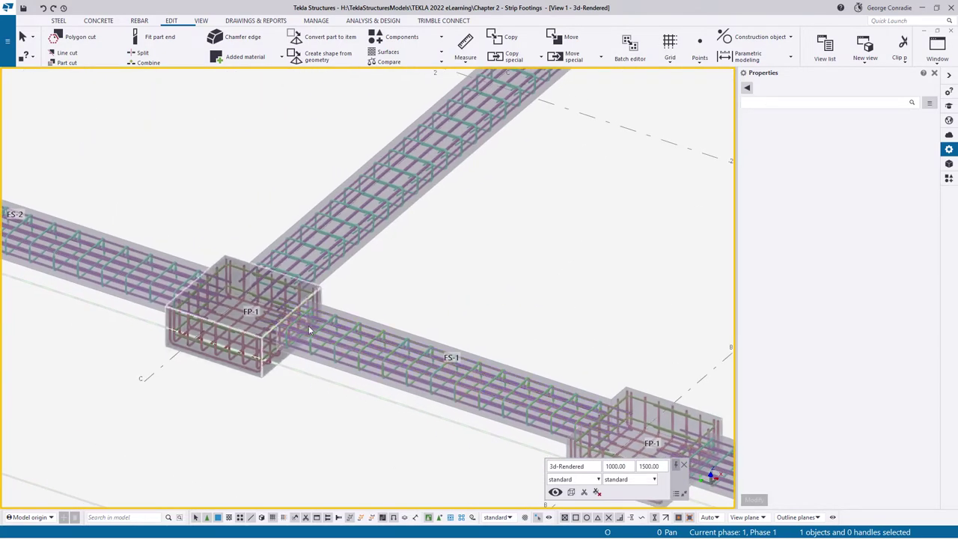
pyautogui.moveTo(292, 326); pyautogui.dragTo(510, 382, button='middle')
pyautogui.scroll(6, 367, 341)
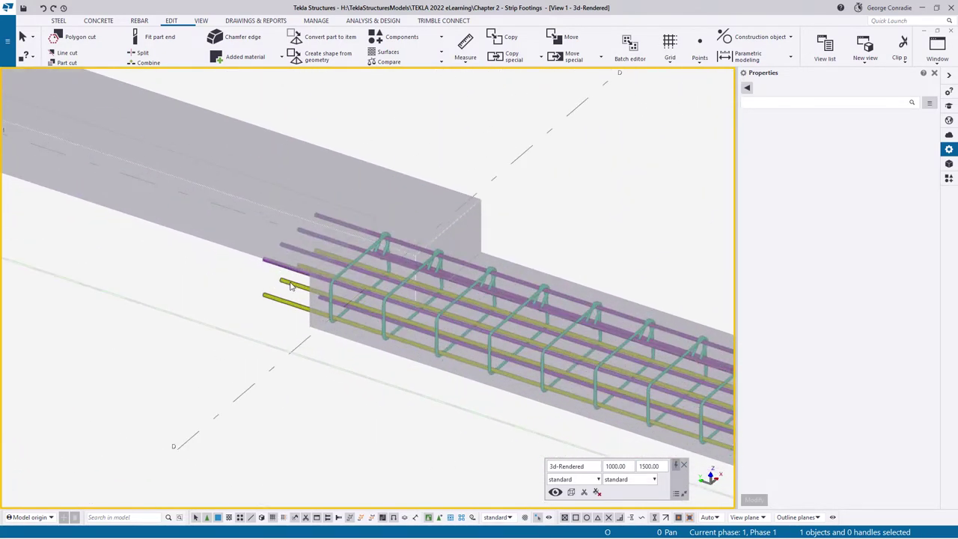
pyautogui.scroll(2, 309, 320)
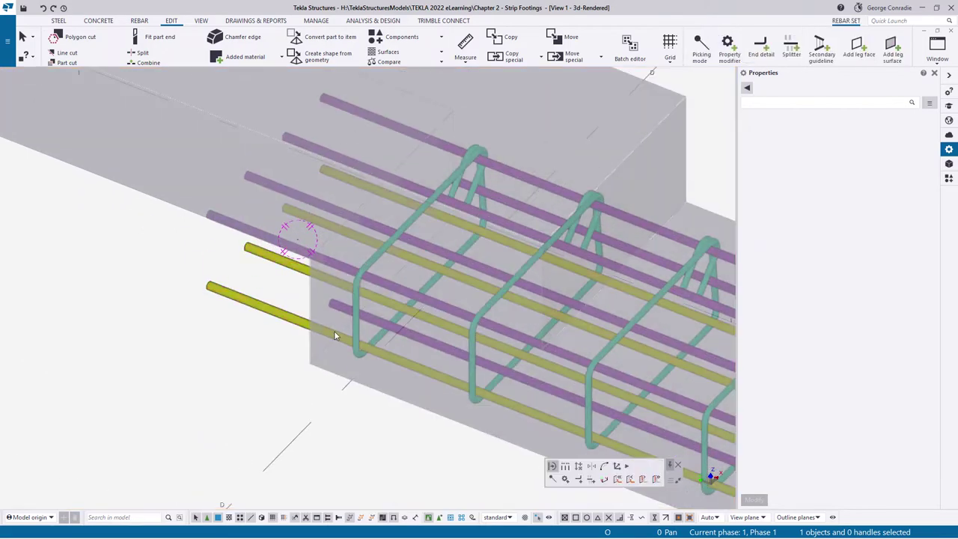
pyautogui.click(334, 336)
pyautogui.click(357, 373)
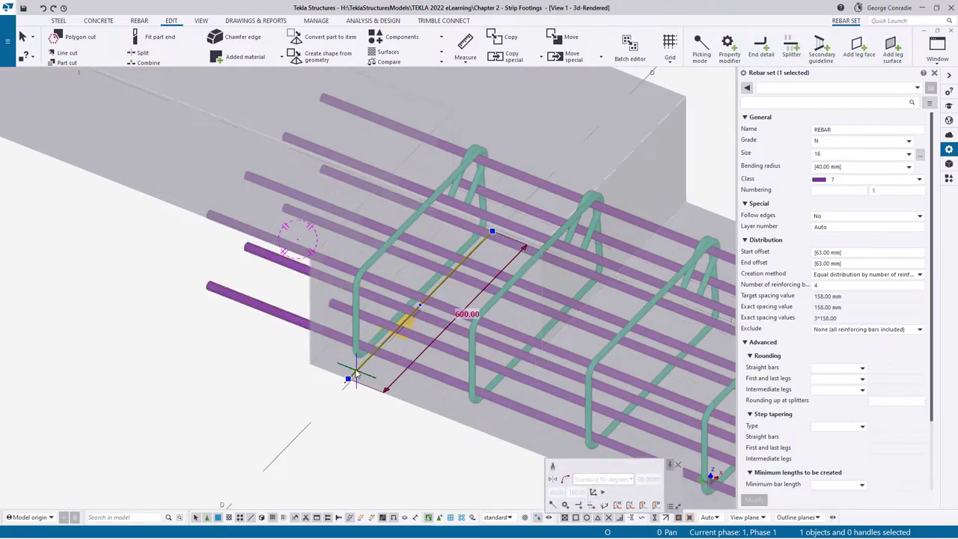
pyautogui.press('Delete')
pyautogui.click(215, 358)
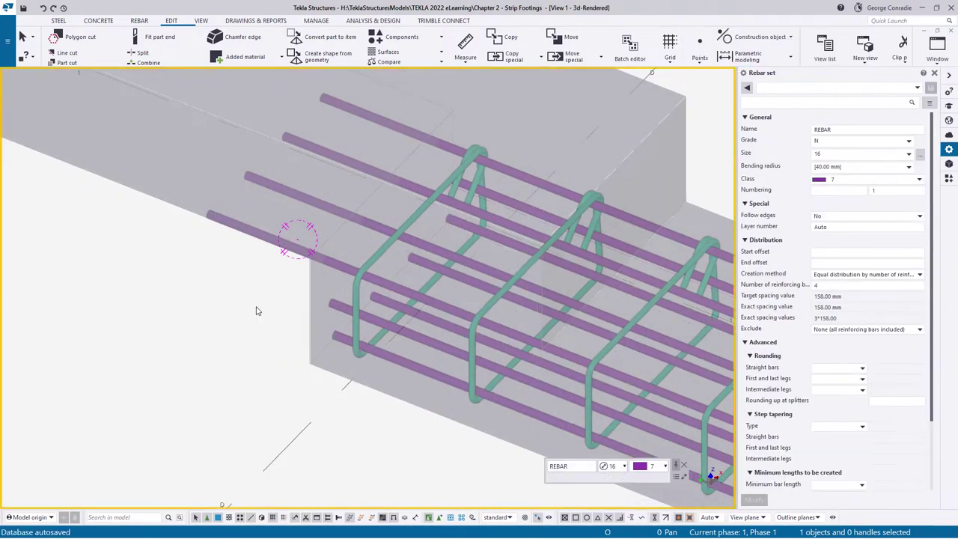
# Delete the end detail modifier from the top longitudinal bars of FS-2 at the same end.
pyautogui.click(282, 240)
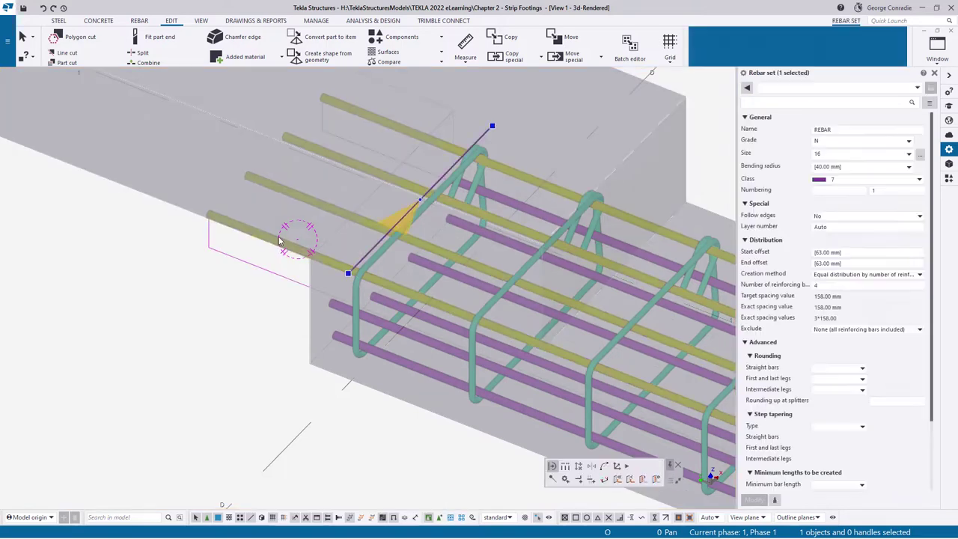
pyautogui.click(363, 260)
pyautogui.press('Delete')
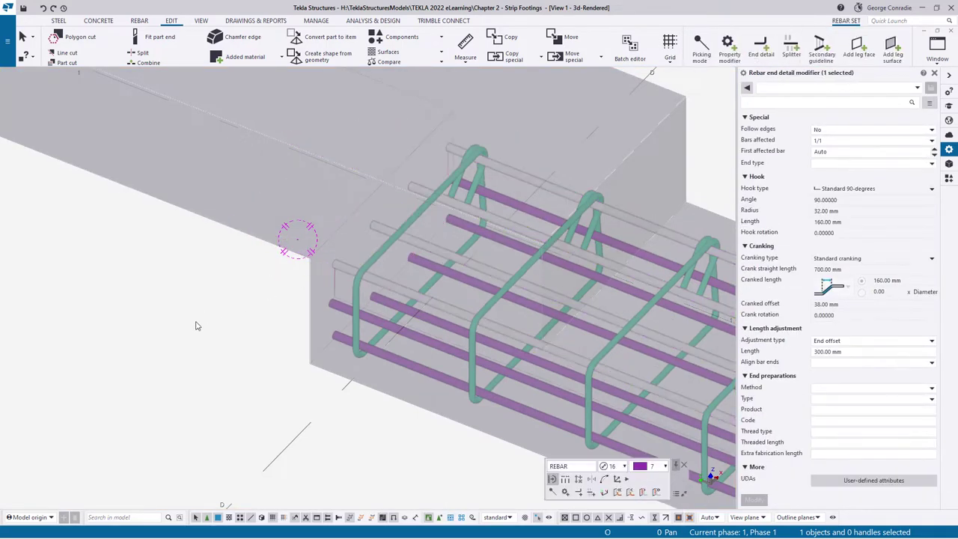
pyautogui.click(197, 326)
# Delete the end detail modifier from the bottom longitudinal bars of FS-6 at its grid 2 end.
pyautogui.scroll(-5, 303, 289)
pyautogui.keyDown('ctrl'); pyautogui.moveTo(303, 289); pyautogui.dragTo(313, 262, button='middle'); pyautogui.keyUp('ctrl')
pyautogui.moveTo(313, 262); pyautogui.dragTo(375, 289, button='middle')
pyautogui.scroll(-3, 374, 289)
pyautogui.moveTo(437, 277); pyautogui.dragTo(266, 323, button='middle')
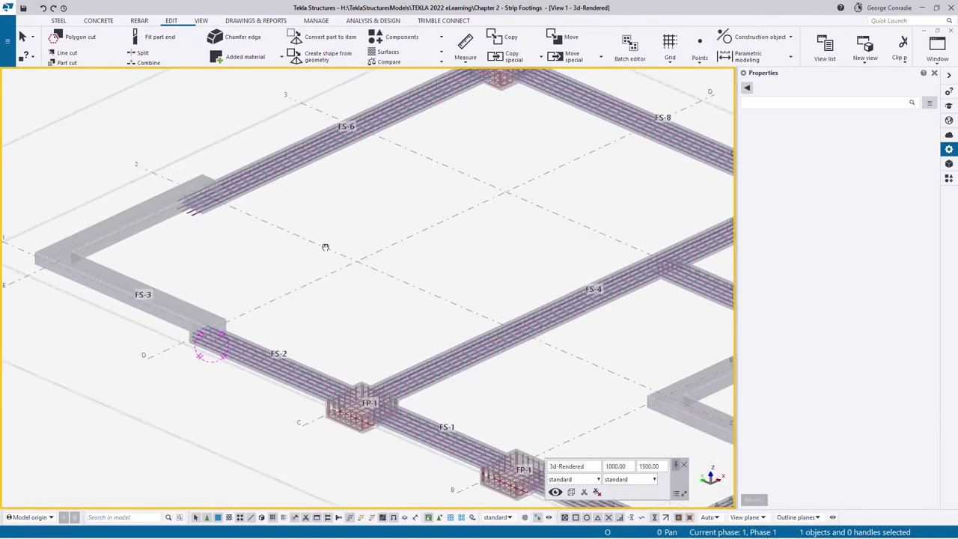
pyautogui.moveTo(325, 247); pyautogui.dragTo(366, 379, button='middle')
pyautogui.scroll(7, 241, 350)
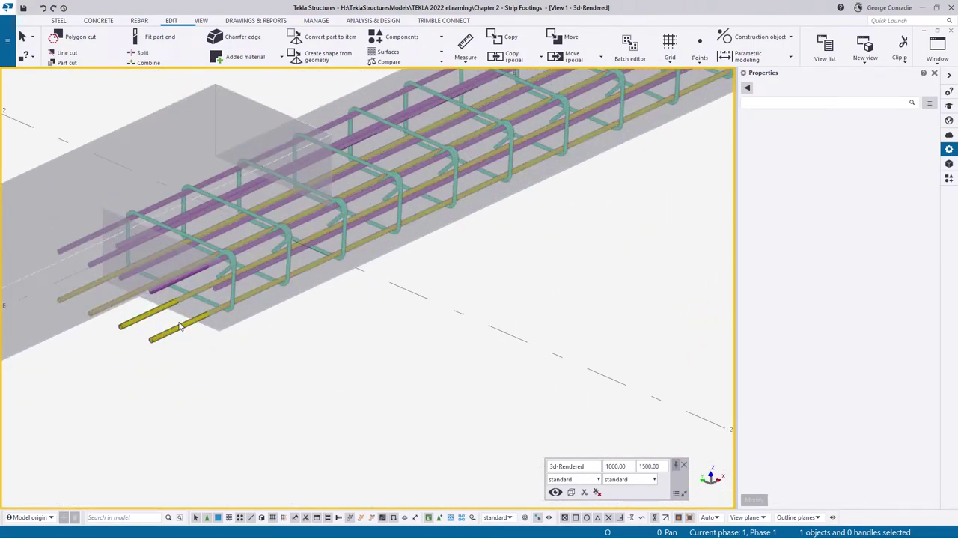
pyautogui.click(187, 331)
pyautogui.click(235, 314)
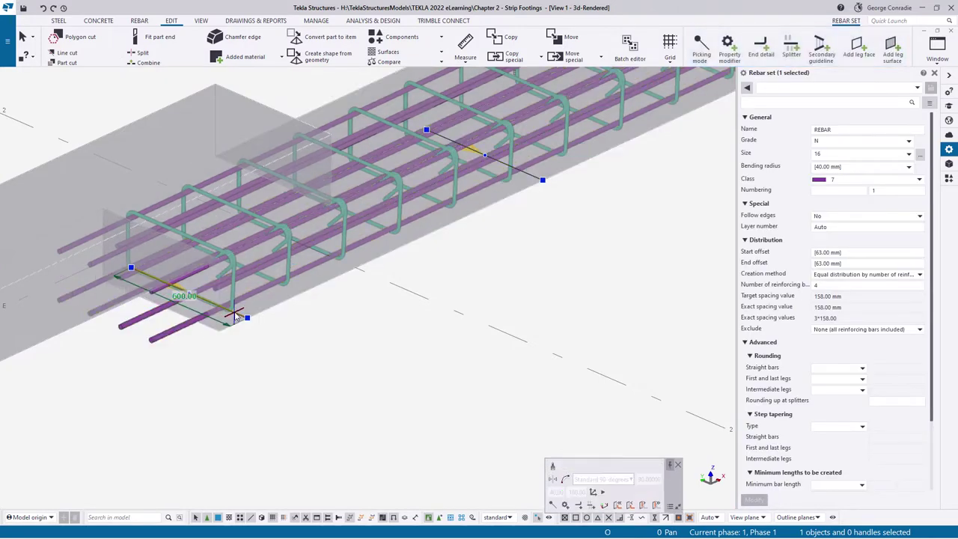
pyautogui.click(236, 287)
# Delete the end detail modifier from the top longitudinal bars of FS-6 at the grid 2 end.
pyautogui.scroll(3, 237, 289)
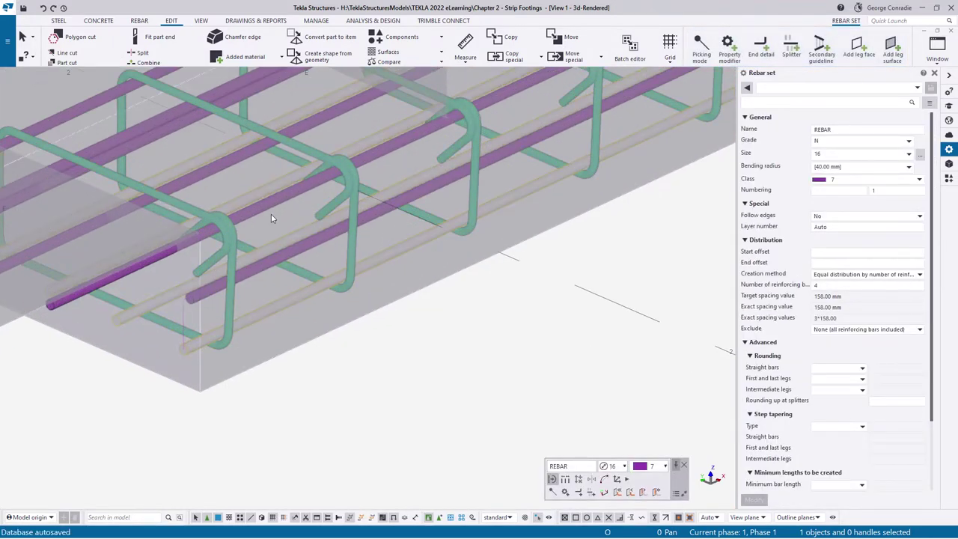
pyautogui.click(277, 204)
pyautogui.click(222, 189)
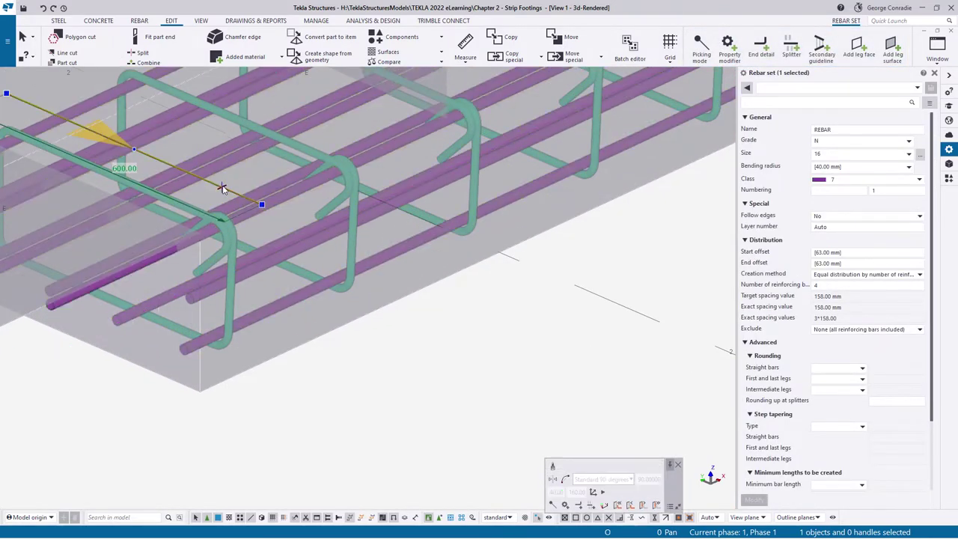
pyautogui.click(302, 358)
# Examine the reinforcement along FS-6 up to the bar ends in the FP-1 pad footing at grids E and 4.
pyautogui.scroll(-3, 303, 358)
pyautogui.scroll(-3, 334, 364)
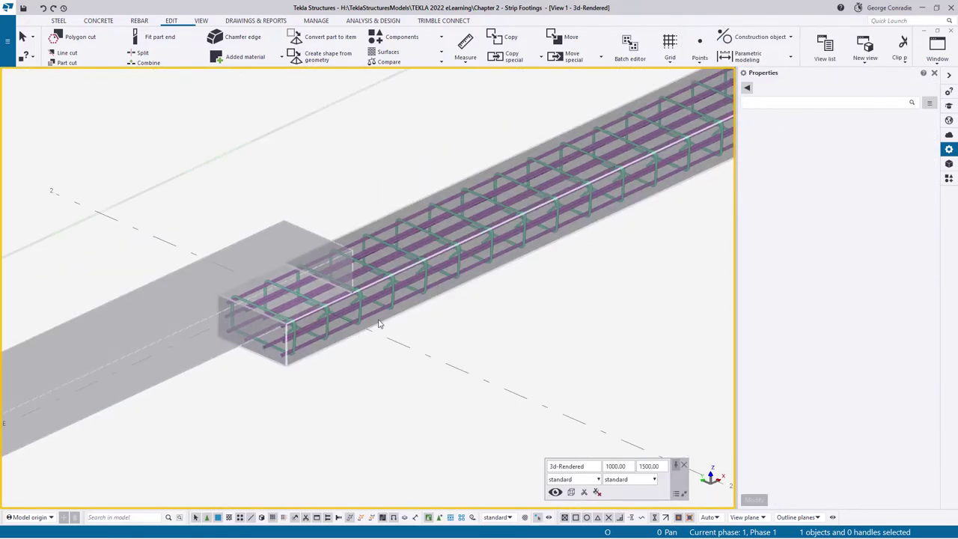
pyautogui.moveTo(295, 325)
pyautogui.keyDown('ctrl'); pyautogui.mouseDown(button='middle')
pyautogui.moveTo(246, 321)
pyautogui.moveTo(199, 295)
pyautogui.moveTo(206, 328)
pyautogui.mouseUp(button='middle'); pyautogui.keyUp('ctrl')
pyautogui.moveTo(478, 348); pyautogui.dragTo(81, 323, button='middle')
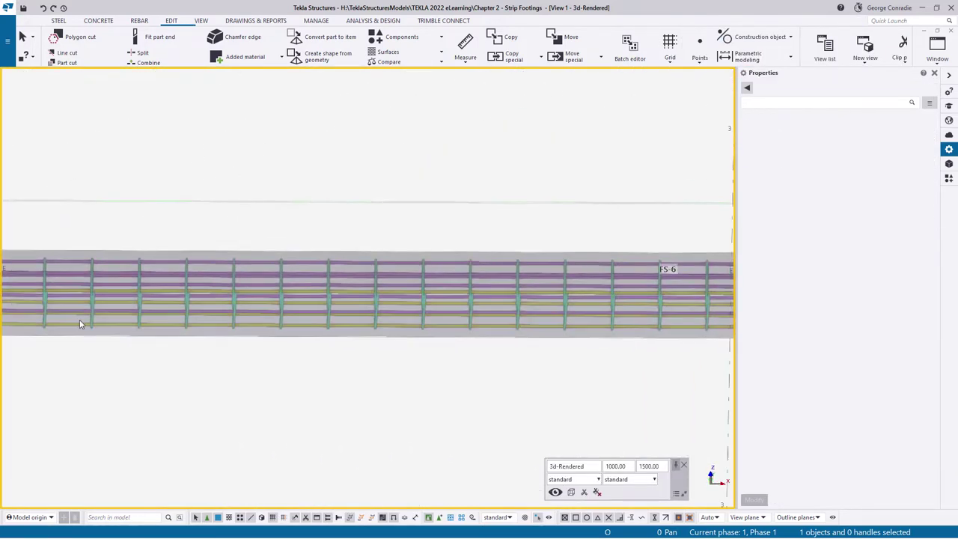
pyautogui.moveTo(530, 305); pyautogui.dragTo(147, 289, button='middle')
pyautogui.moveTo(491, 286); pyautogui.dragTo(185, 281, button='middle')
pyautogui.scroll(3, 438, 271)
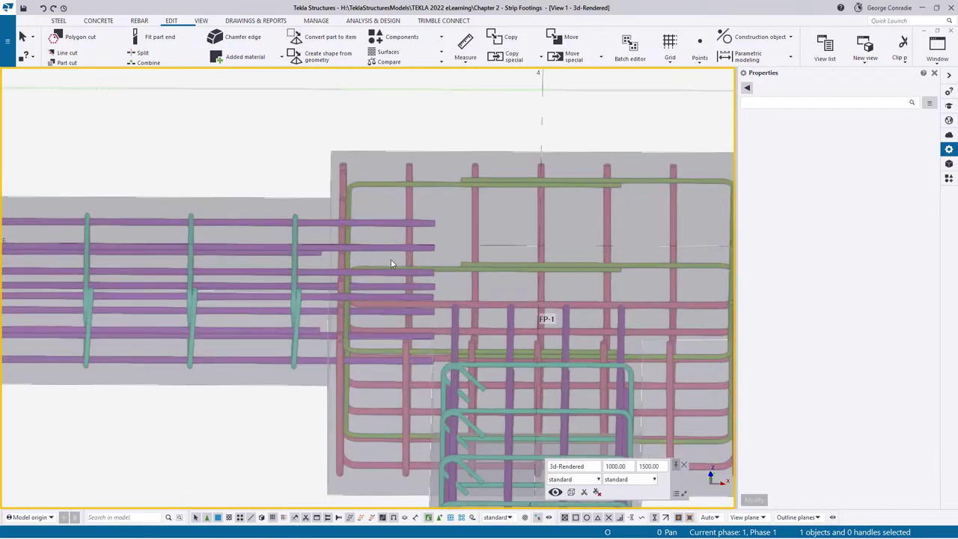
pyautogui.scroll(-2, 391, 260)
pyautogui.moveTo(471, 314)
pyautogui.keyDown('ctrl'); pyautogui.mouseDown(button='middle')
pyautogui.moveTo(487, 347)
pyautogui.moveTo(512, 328)
pyautogui.moveTo(526, 340)
pyautogui.mouseUp(button='middle'); pyautogui.keyUp('ctrl')
pyautogui.scroll(-4, 503, 319)
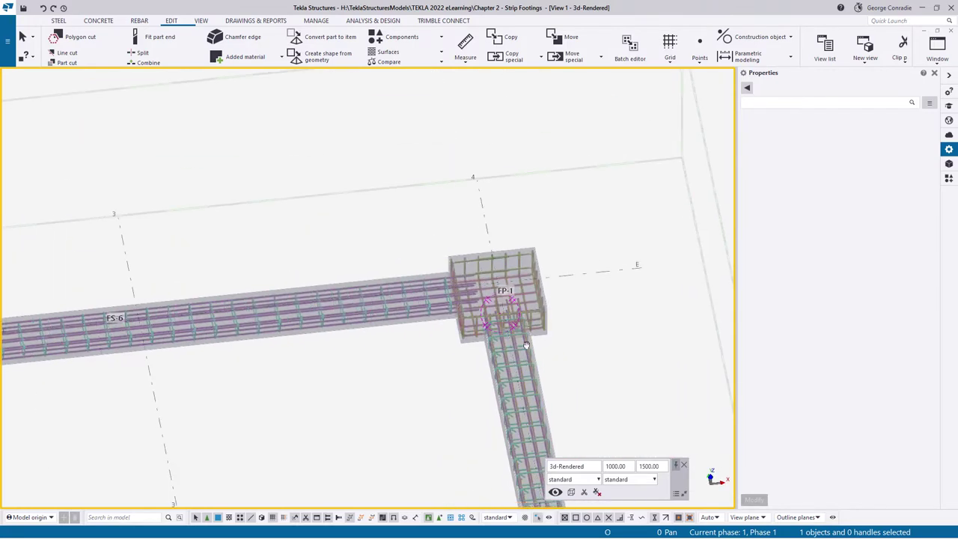
pyautogui.scroll(-4, 527, 341)
# Clear the length adjustment type in the end detail modifier of FS-7's bottom longitudinal bars at the FS-4 connection.
pyautogui.moveTo(516, 423); pyautogui.dragTo(636, 242, button='middle')
pyautogui.moveTo(621, 327); pyautogui.dragTo(540, 200, button='middle')
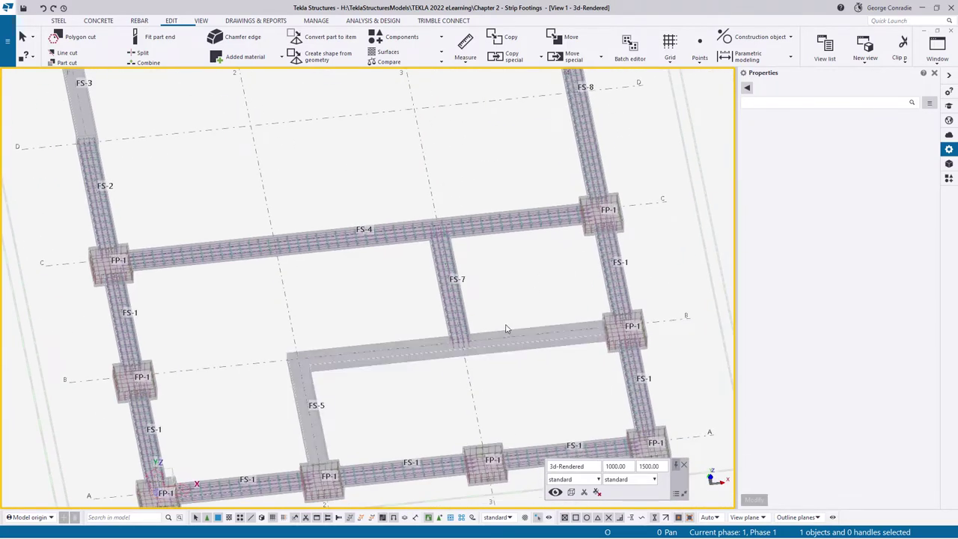
pyautogui.keyDown('ctrl'); pyautogui.moveTo(448, 338); pyautogui.dragTo(527, 337, button='middle'); pyautogui.keyUp('ctrl')
pyautogui.scroll(8, 346, 273)
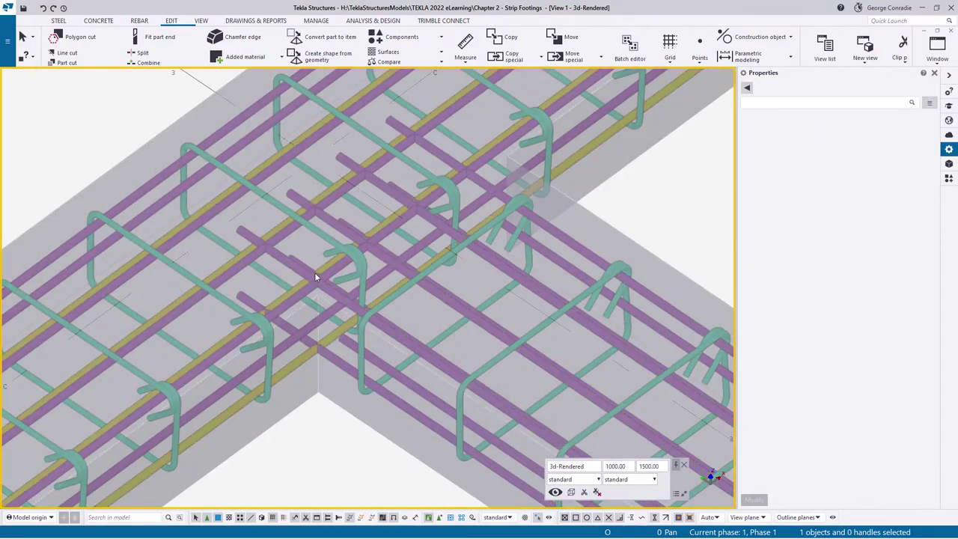
pyautogui.scroll(-7, 315, 278)
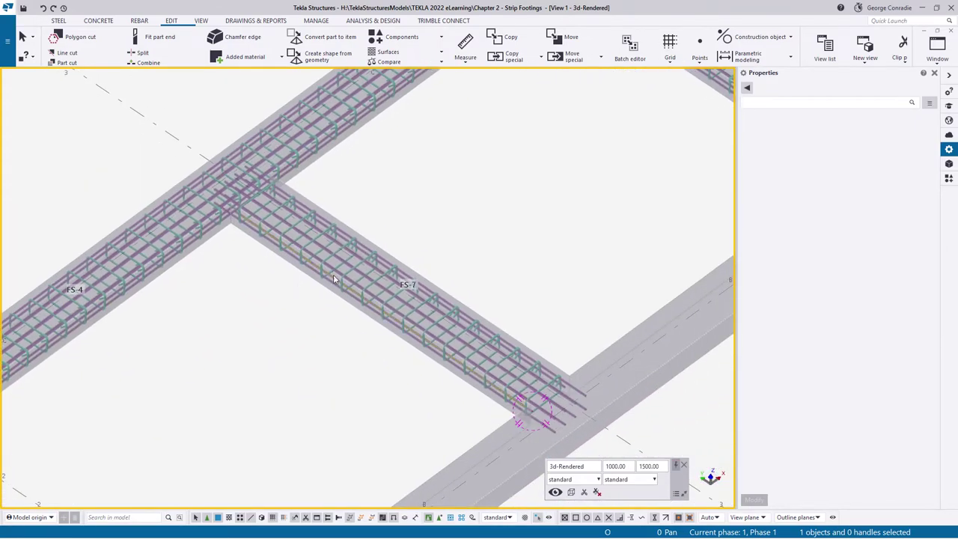
pyautogui.scroll(10, 333, 268)
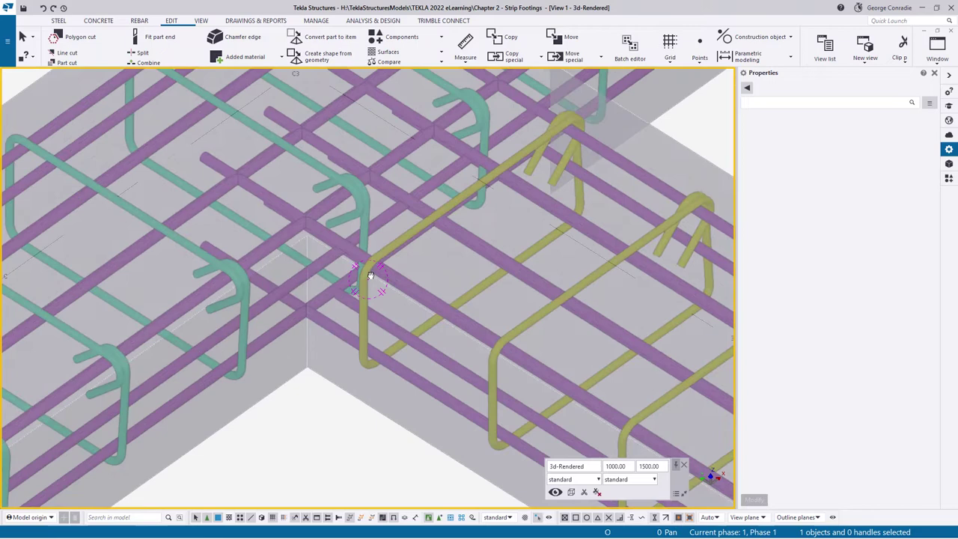
pyautogui.moveTo(371, 276)
pyautogui.keyDown('ctrl'); pyautogui.mouseDown(button='middle')
pyautogui.moveTo(377, 252)
pyautogui.moveTo(374, 266)
pyautogui.mouseUp(button='middle'); pyautogui.keyUp('ctrl')
pyautogui.click(338, 362)
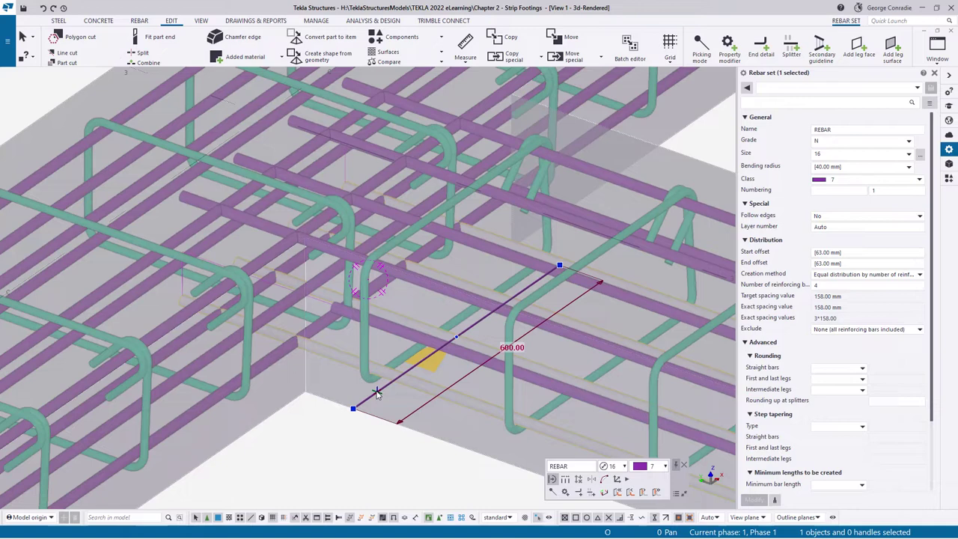
pyautogui.click(376, 392)
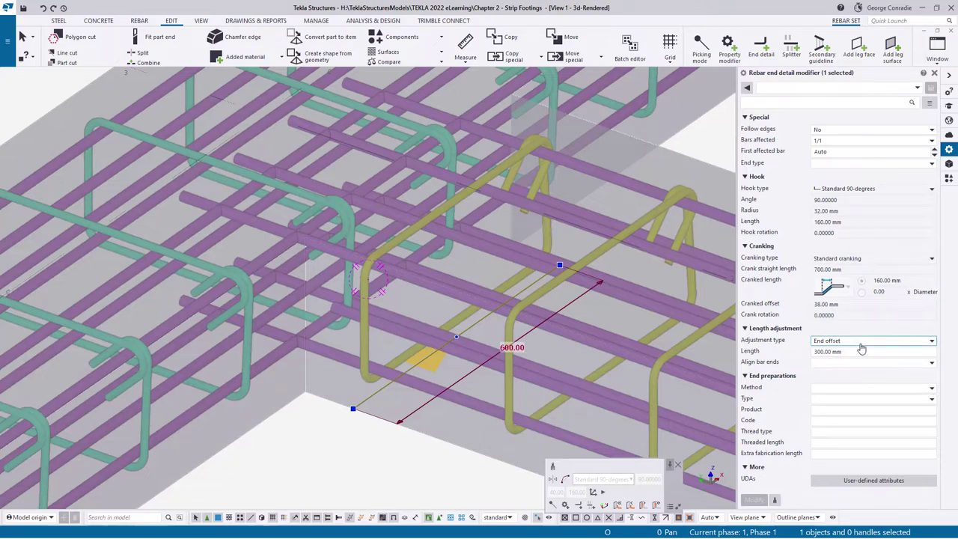
pyautogui.click(862, 341)
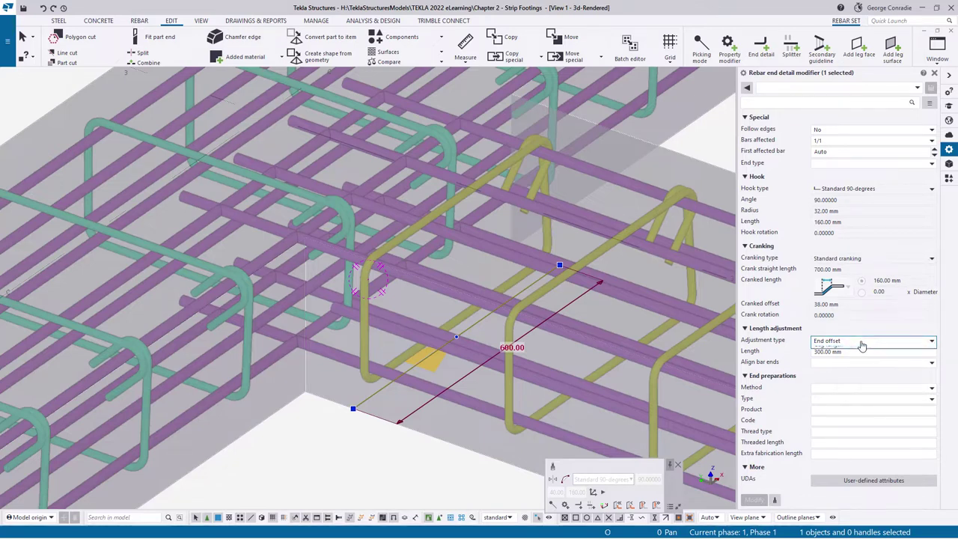
pyautogui.click(858, 349)
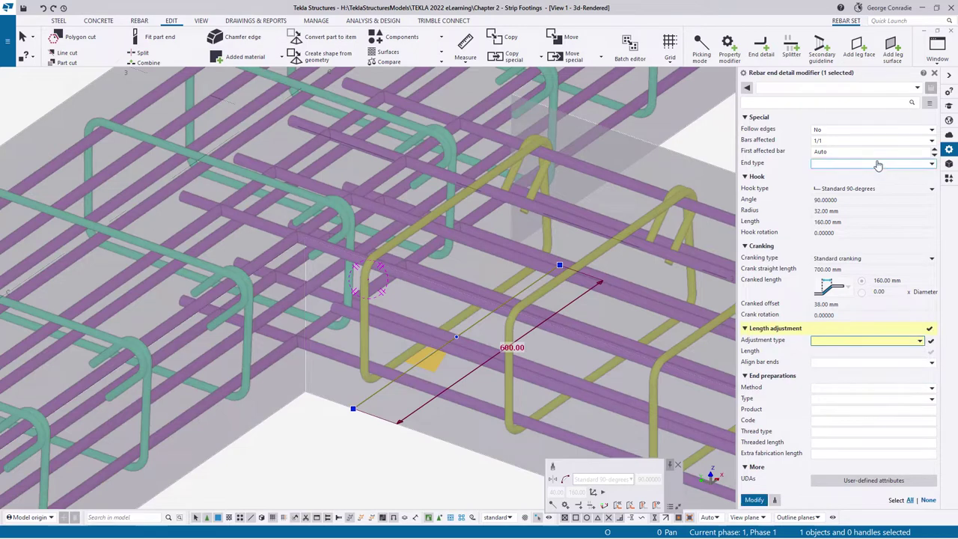
# Set the end type of FS-7's bottom bar end detail modifier to Cranking and apply the modifier changes.
pyautogui.click(878, 165)
pyautogui.click(835, 194)
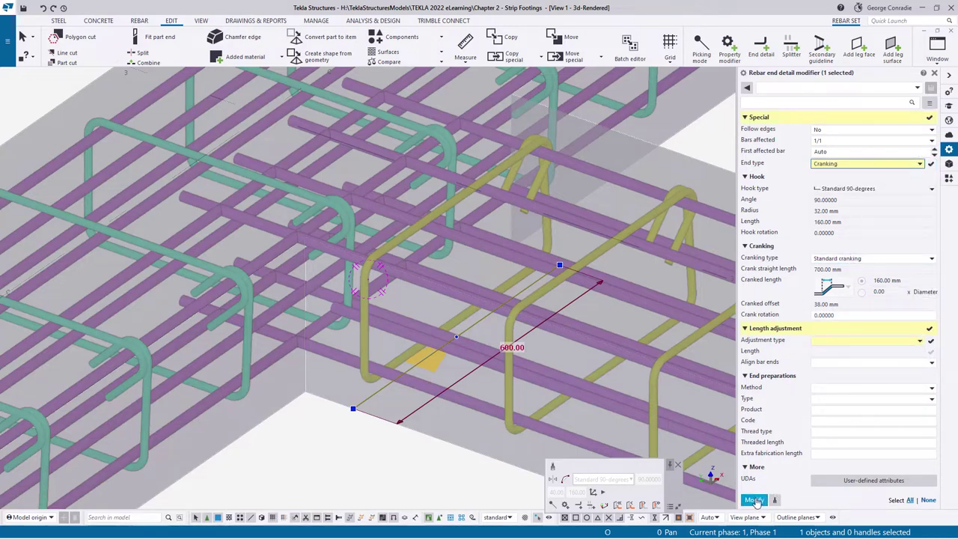
pyautogui.click(754, 500)
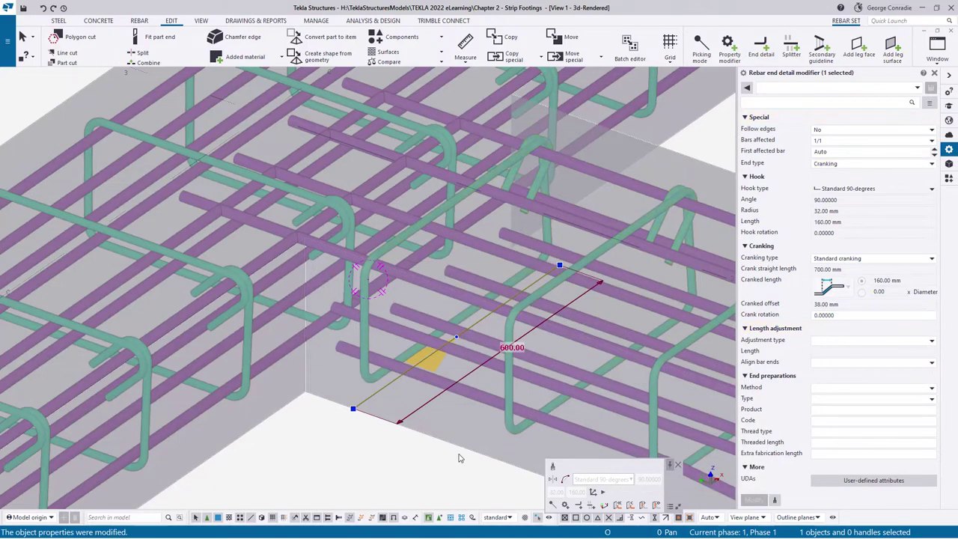
# Switch the bottom bars' end modifier to custom cranking with a crank straight length of 600 mm.
pyautogui.scroll(-2, 378, 284)
pyautogui.scroll(-1, 389, 278)
pyautogui.scroll(4, 204, 286)
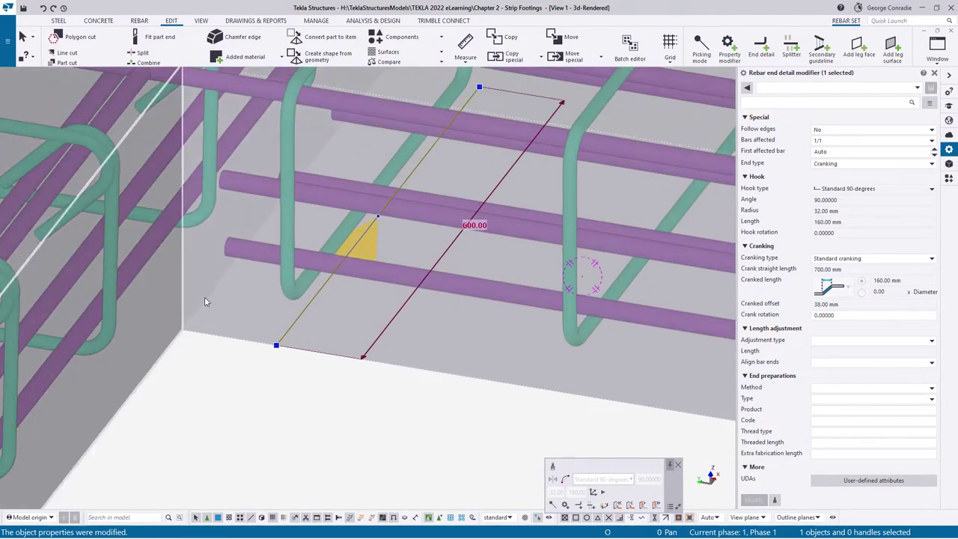
pyautogui.scroll(-3, 204, 296)
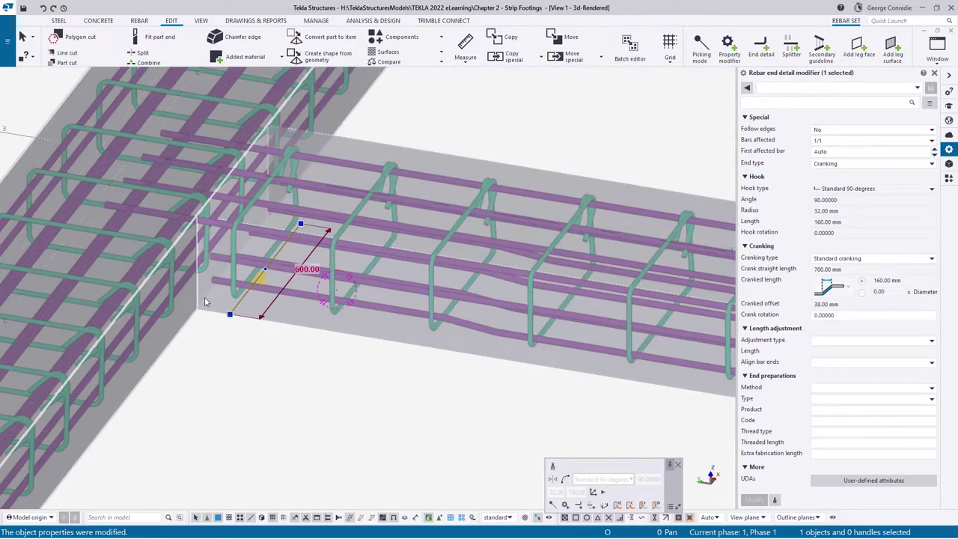
pyautogui.keyDown('ctrl'); pyautogui.moveTo(333, 308); pyautogui.dragTo(290, 309, button='middle'); pyautogui.keyUp('ctrl')
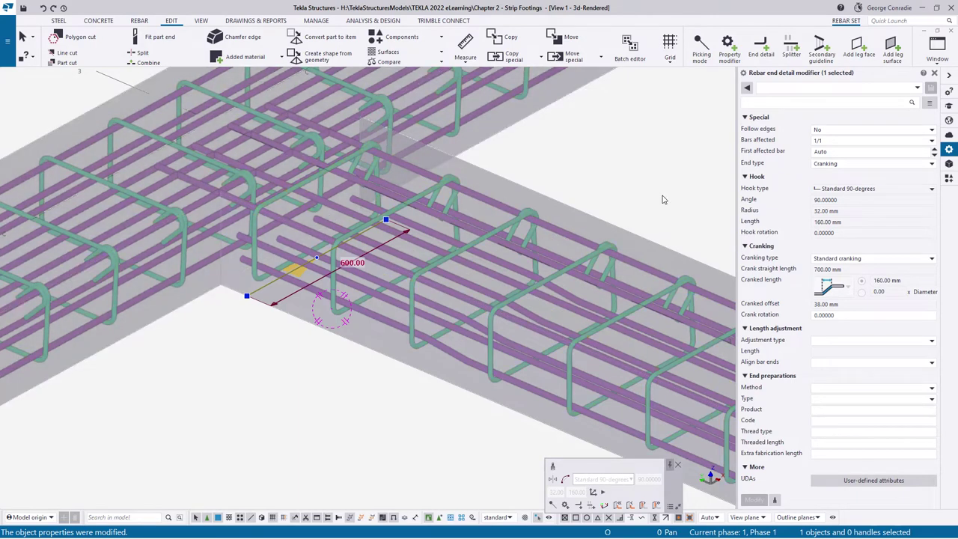
pyautogui.click(848, 260)
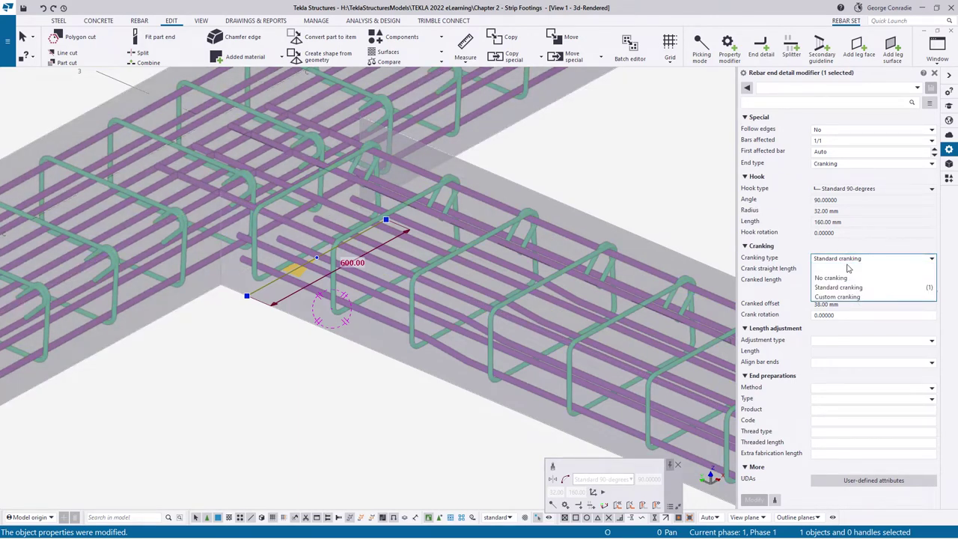
pyautogui.click(845, 297)
pyautogui.click(853, 271)
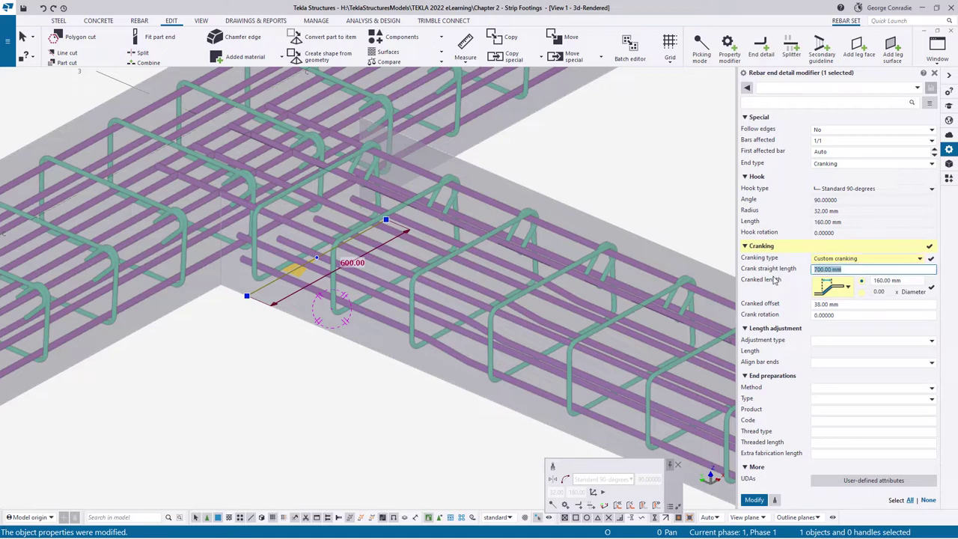
pyautogui.write('600')
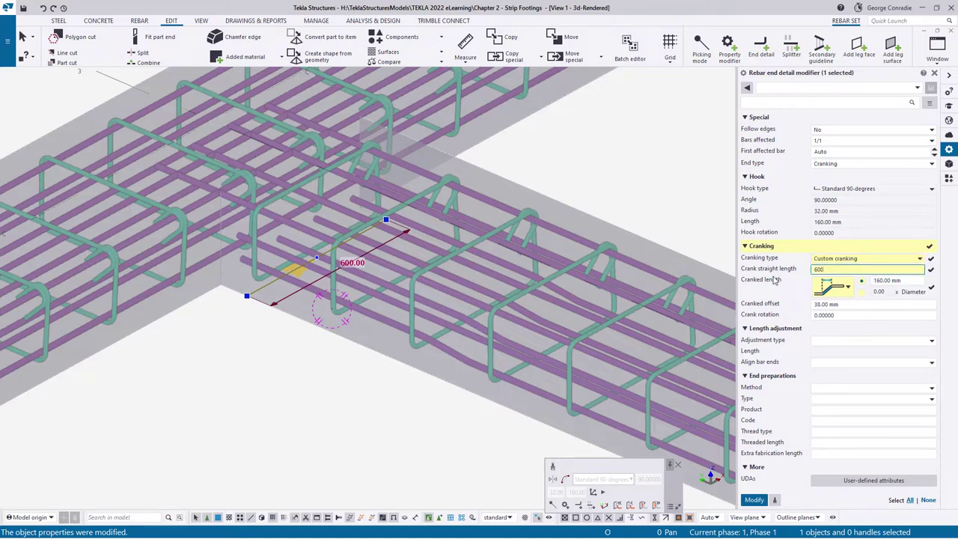
pyautogui.click(755, 502)
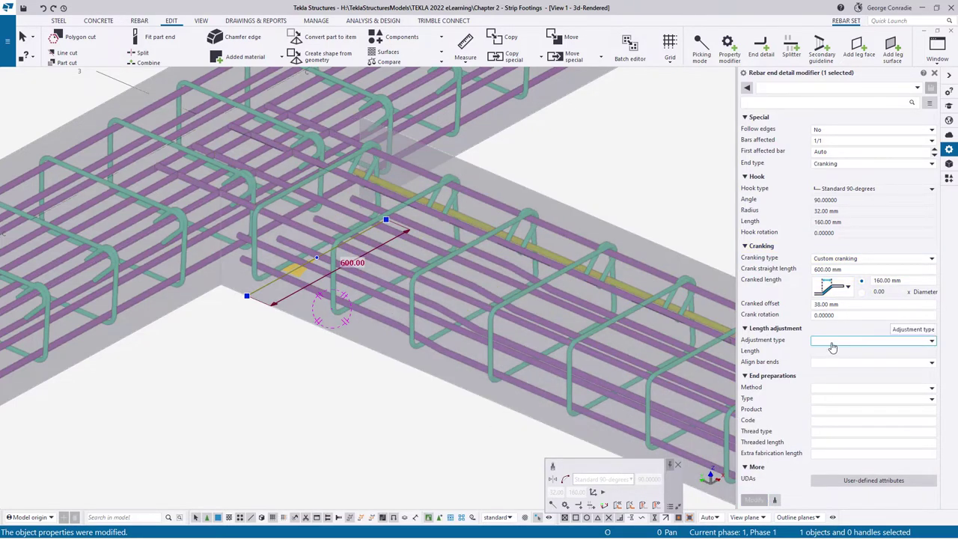
# Extend FS-7's bottom bars into FS-4 by setting the length adjustment to an end offset of 550 mm.
pyautogui.click(832, 348)
pyautogui.click(831, 374)
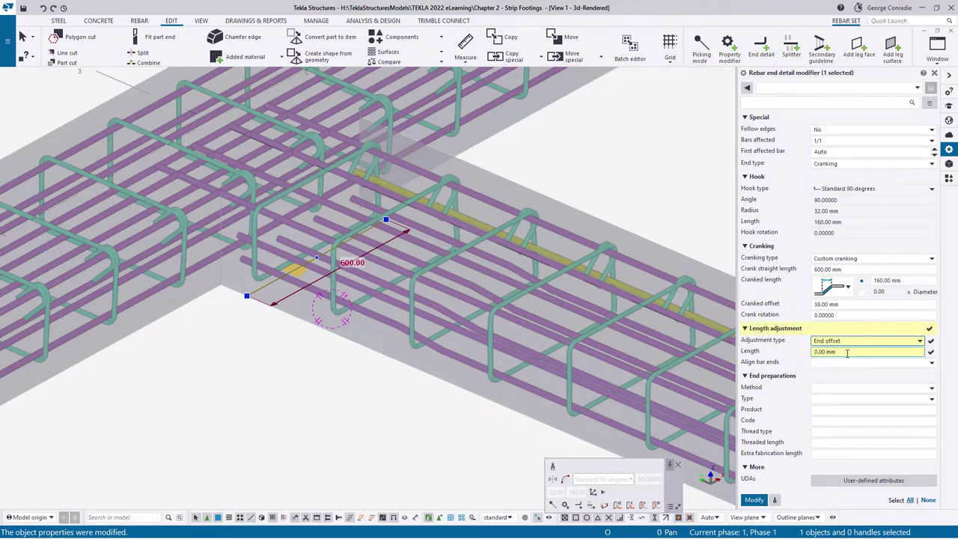
pyautogui.moveTo(848, 354); pyautogui.dragTo(800, 351)
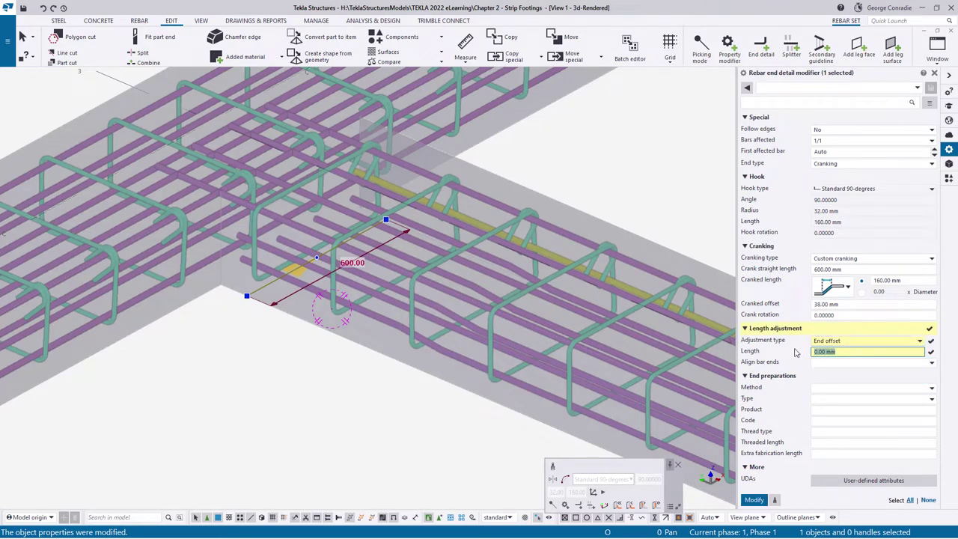
pyautogui.write('550')
pyautogui.press('Return')
# Set the crank straight length of FS-7's bottom bars at the FS-4 connection to 550 mm.
pyautogui.scroll(4, 417, 208)
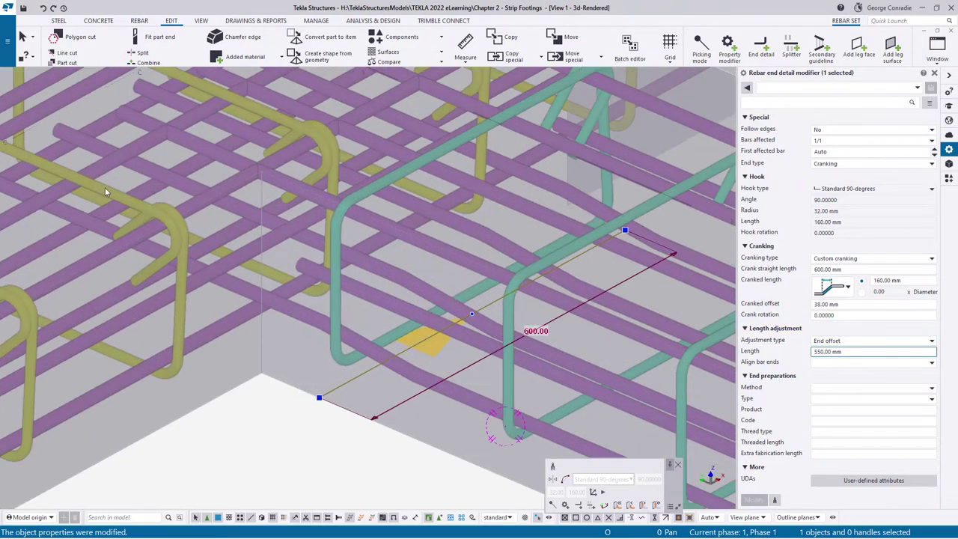
pyautogui.moveTo(105, 190); pyautogui.dragTo(142, 193, button='middle')
pyautogui.scroll(-1, 150, 212)
pyautogui.scroll(-3, 150, 213)
pyautogui.moveTo(448, 255); pyautogui.dragTo(333, 219, button='middle')
pyautogui.scroll(3, 349, 261)
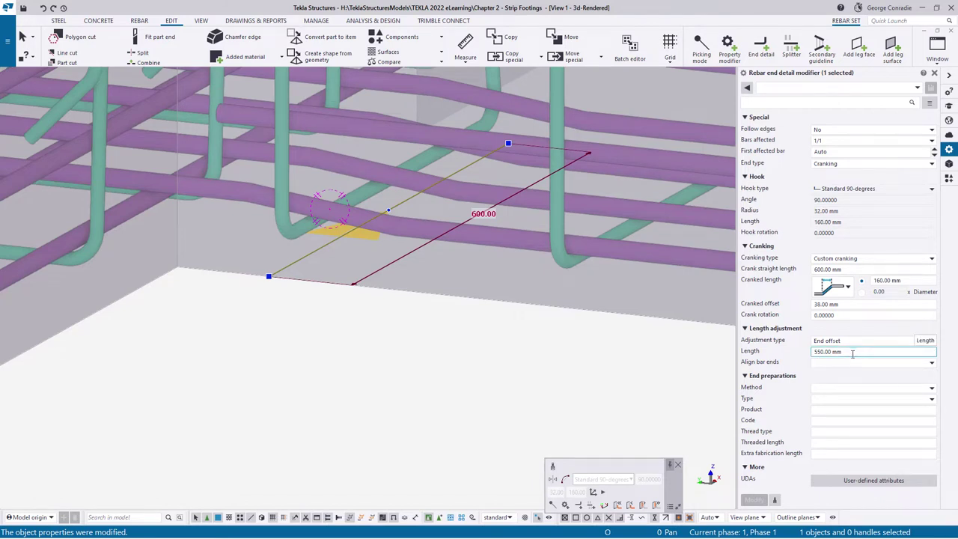
pyautogui.moveTo(850, 269); pyautogui.dragTo(781, 275)
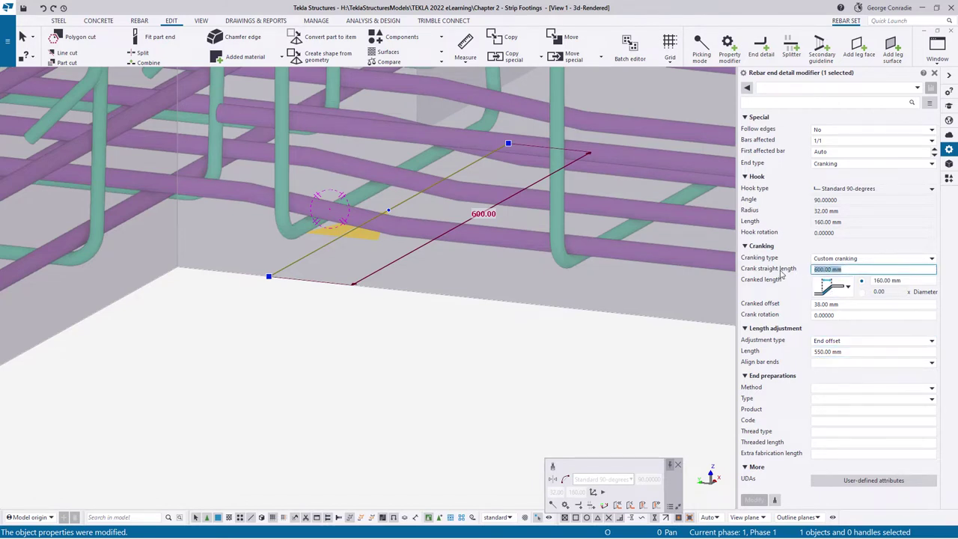
pyautogui.write('550')
pyautogui.press('Return')
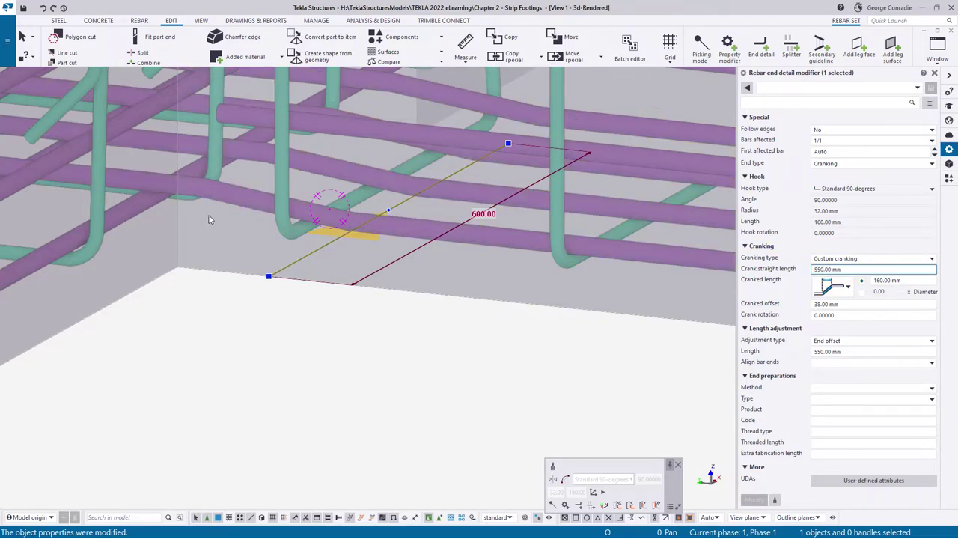
# Copy the end detail modifier properties from FS-7's bottom longitudinal bars to the top bars' modifier at the FS-4 connection.
pyautogui.scroll(-5, 199, 192)
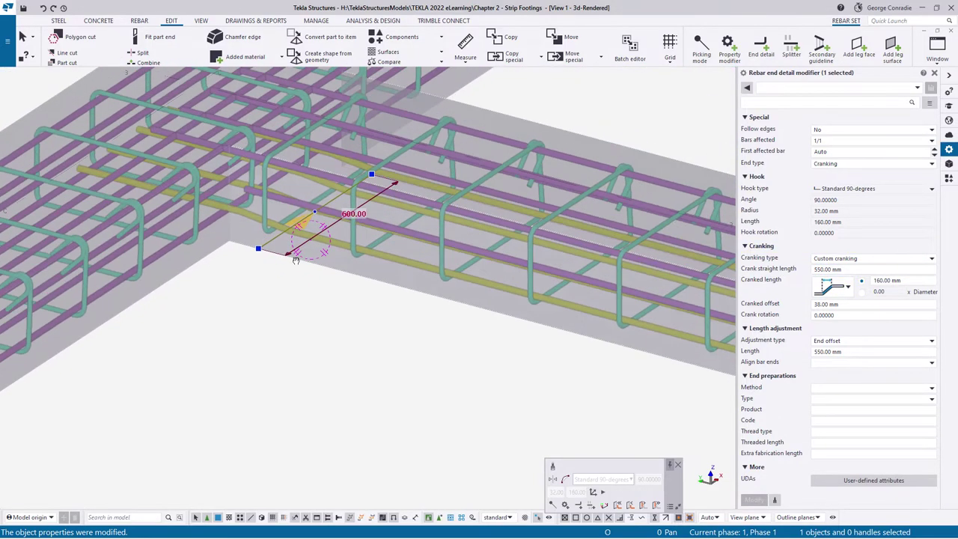
pyautogui.scroll(4, 274, 315)
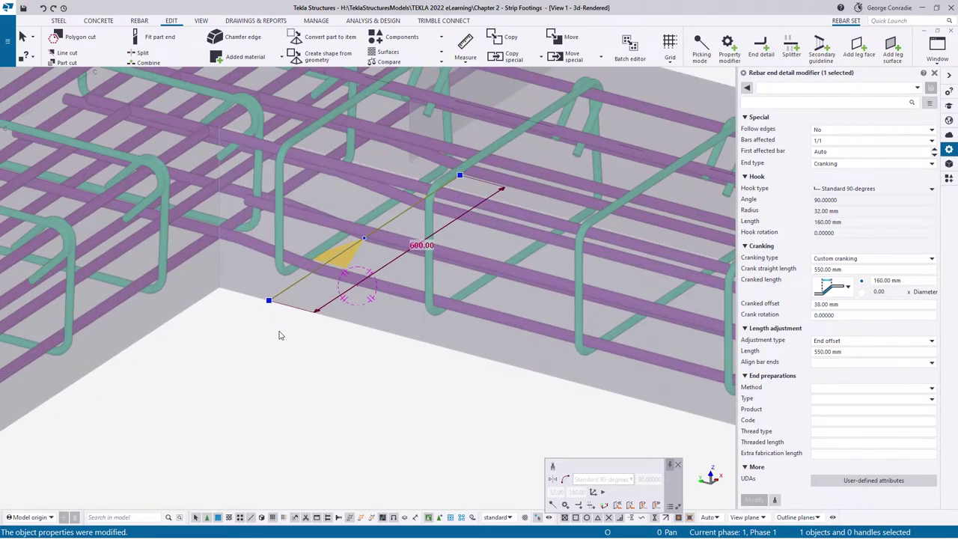
pyautogui.click(280, 336)
pyautogui.moveTo(426, 298); pyautogui.dragTo(392, 395, button='middle')
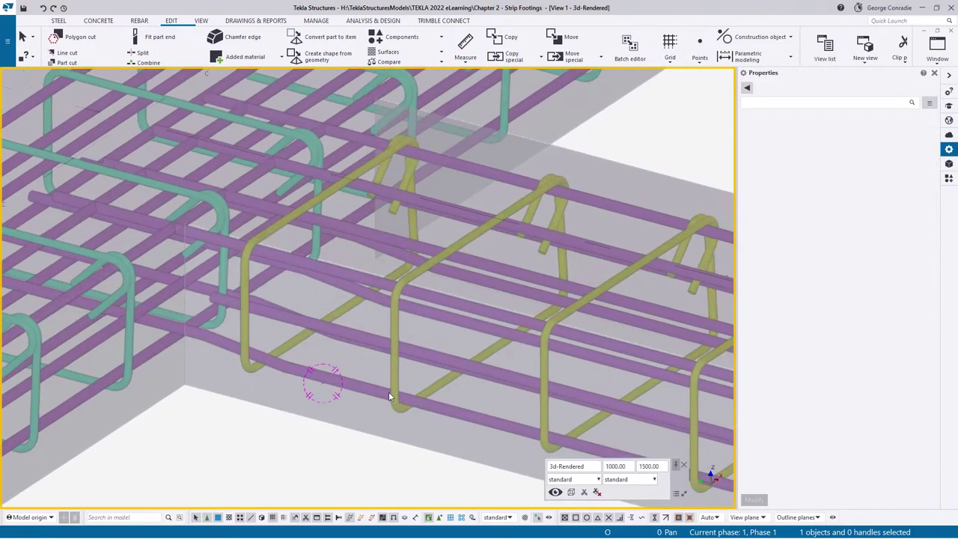
pyautogui.click(605, 202)
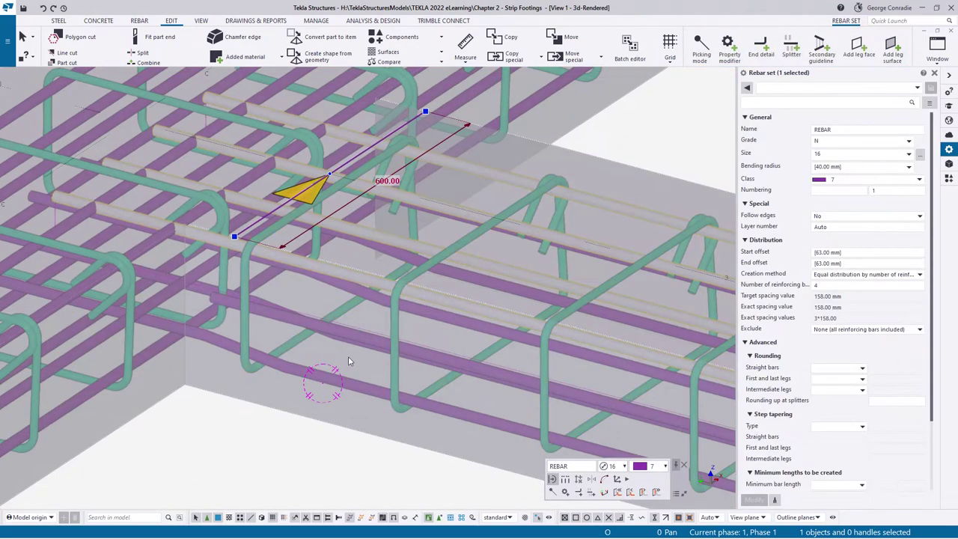
pyautogui.keyDown('ctrl'); pyautogui.click(341, 386); pyautogui.keyUp('ctrl')
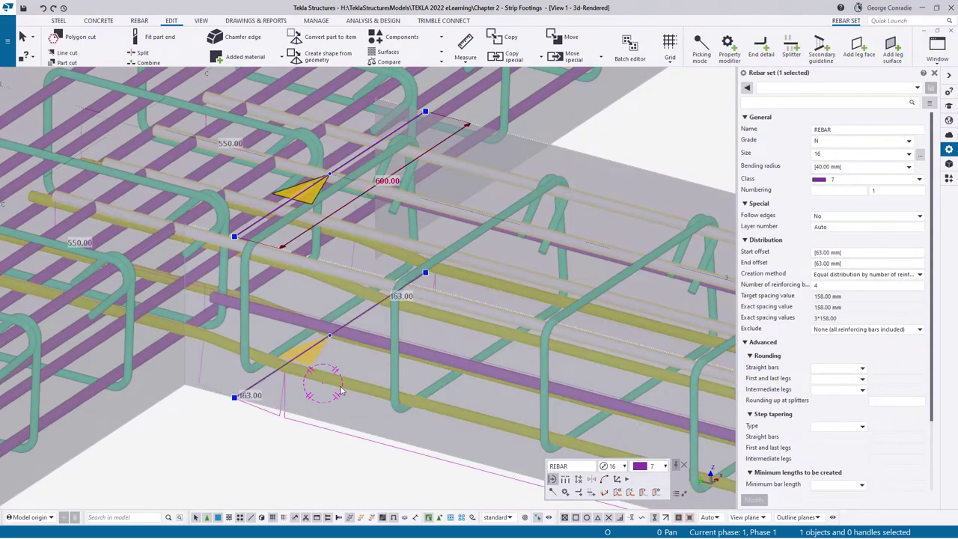
pyautogui.click(305, 352)
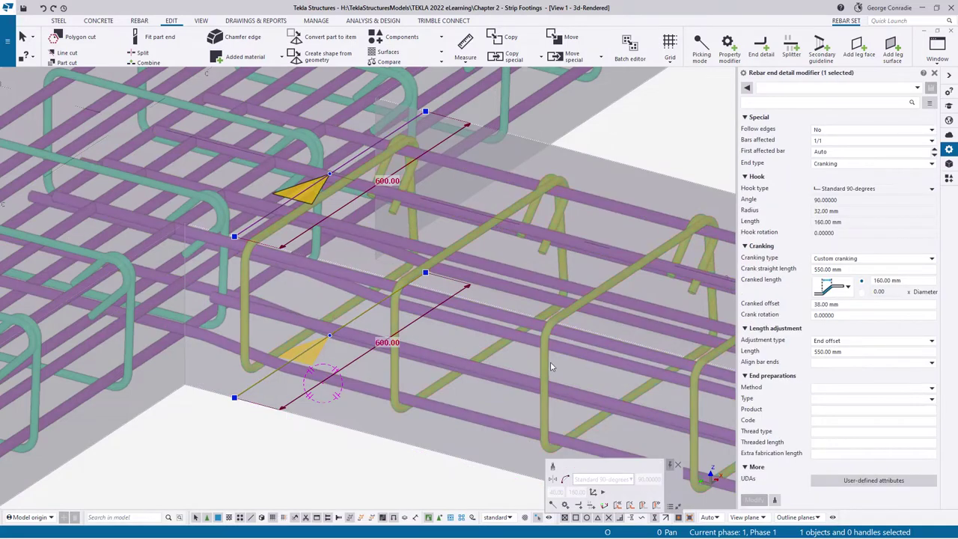
pyautogui.click(775, 502)
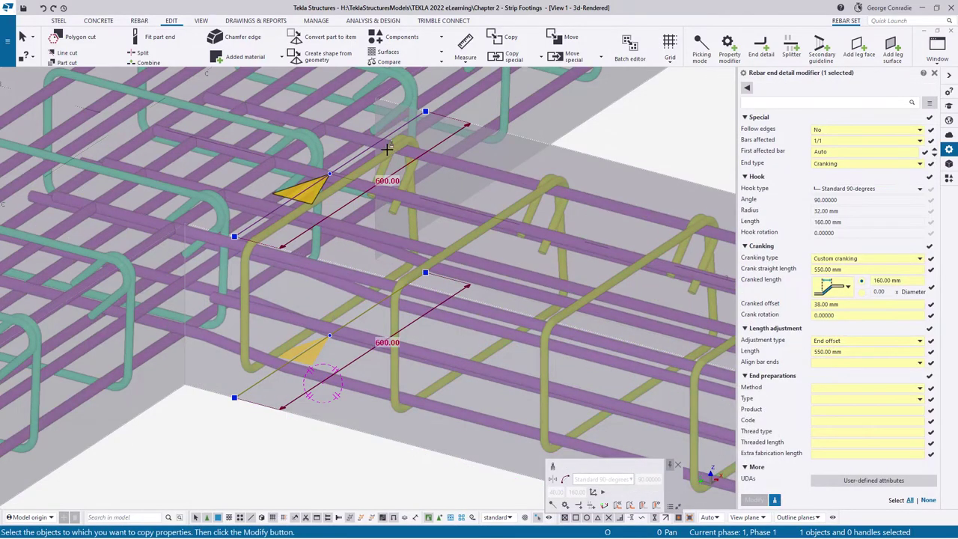
pyautogui.click(382, 138)
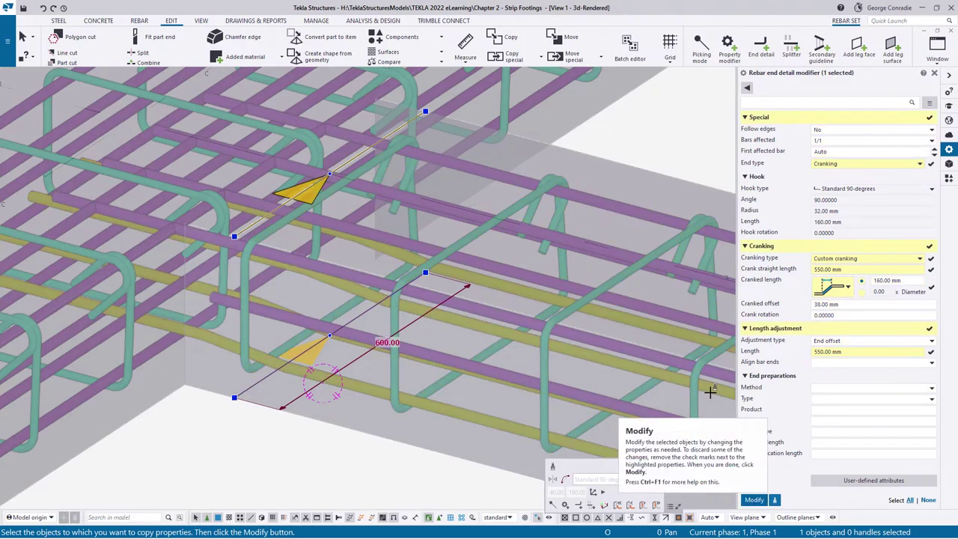
pyautogui.click(763, 500)
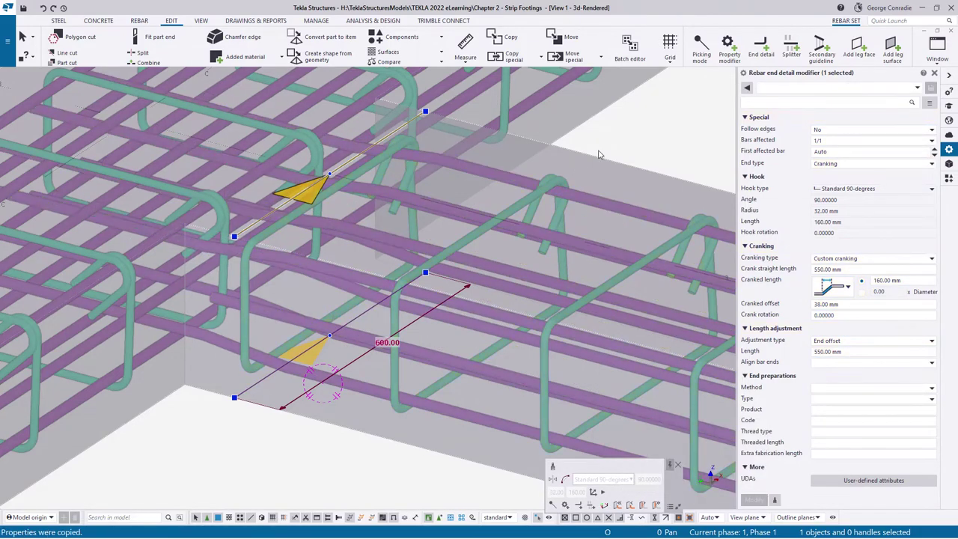
pyautogui.rightClick(634, 125)
pyautogui.click(656, 133)
pyautogui.click(614, 137)
# Review the reinforcement at the FS-4 and FS-7 connection, and examine the unreinforced L-shaped strip footing FS-3.
pyautogui.scroll(-4, 610, 140)
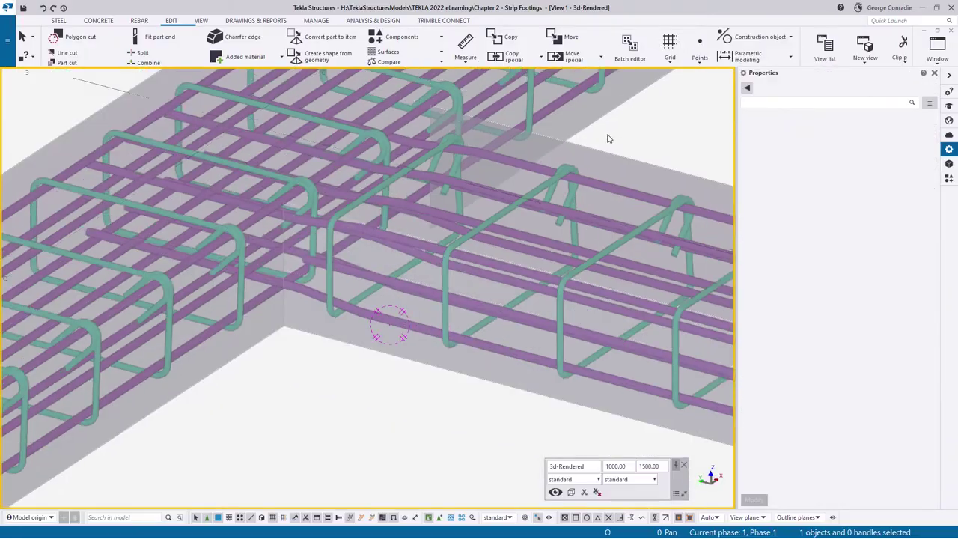
pyautogui.keyDown('ctrl'); pyautogui.moveTo(469, 184); pyautogui.dragTo(440, 256, button='middle'); pyautogui.keyUp('ctrl')
pyautogui.scroll(-5, 440, 256)
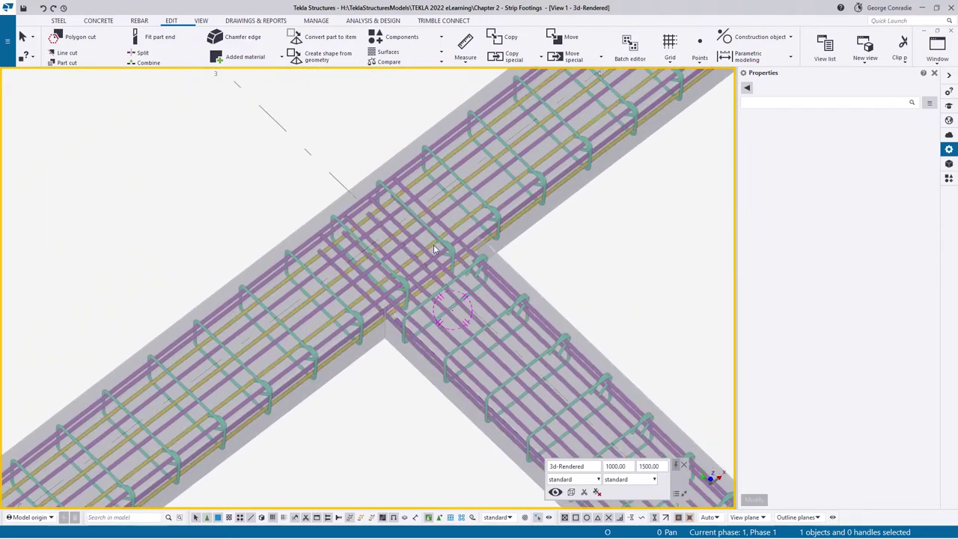
pyautogui.scroll(-3, 456, 293)
pyautogui.moveTo(512, 373); pyautogui.dragTo(406, 230, button='middle')
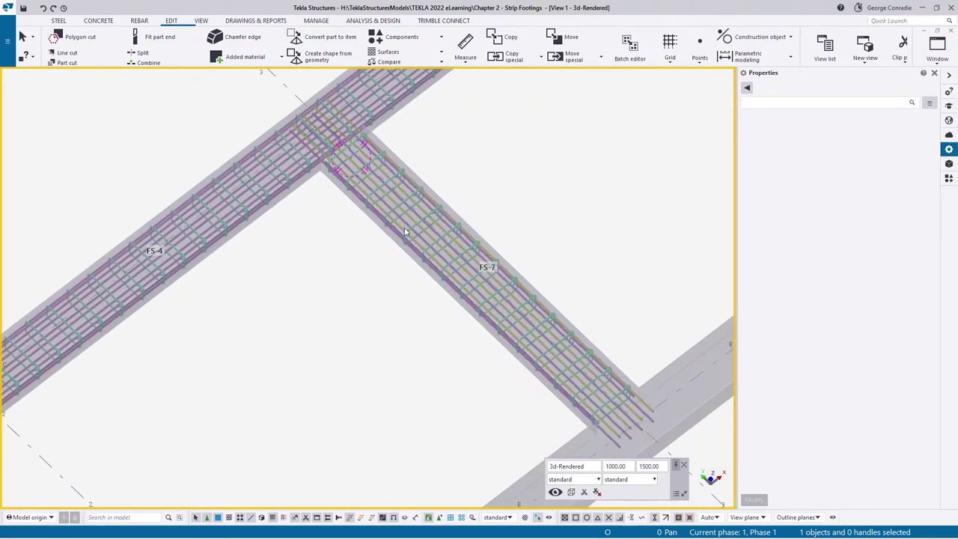
pyautogui.scroll(-3, 407, 228)
pyautogui.moveTo(353, 328); pyautogui.dragTo(393, 289, button='middle')
pyautogui.scroll(5, 591, 314)
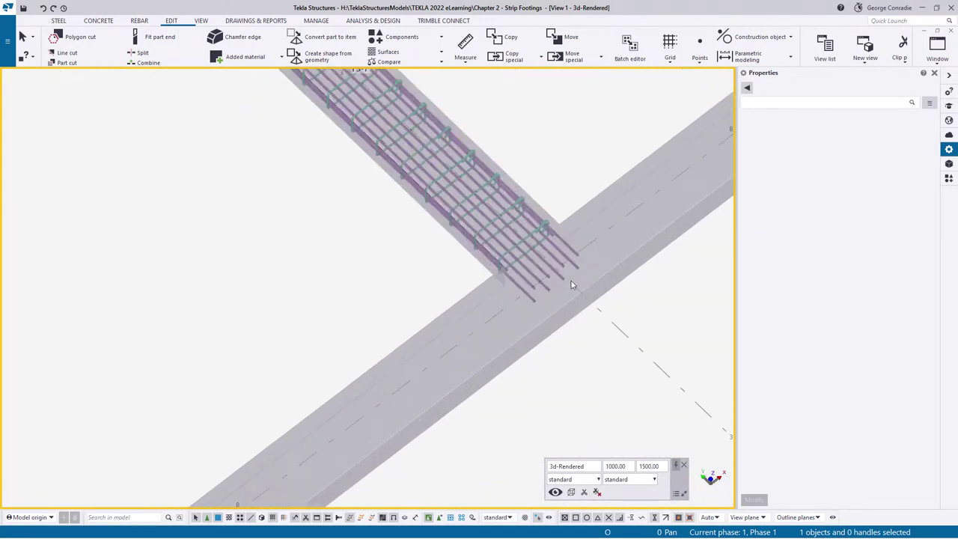
pyautogui.moveTo(571, 281); pyautogui.dragTo(508, 283, button='middle')
pyautogui.scroll(-5, 545, 314)
pyautogui.scroll(-2, 490, 398)
pyautogui.moveTo(392, 364); pyautogui.dragTo(507, 401, button='middle')
pyautogui.moveTo(330, 280); pyautogui.dragTo(396, 307, button='middle')
pyautogui.scroll(3, 320, 344)
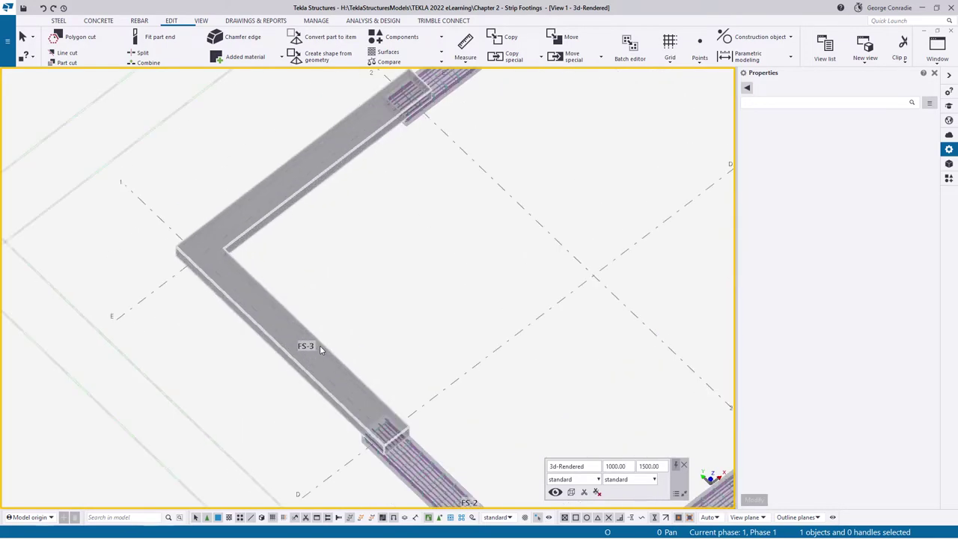
pyautogui.scroll(-4, 320, 345)
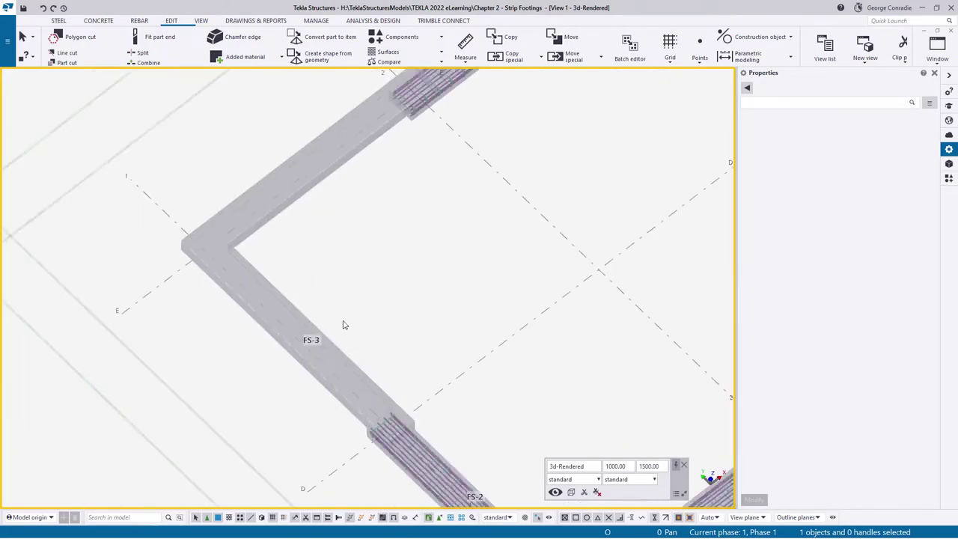
pyautogui.moveTo(520, 281); pyautogui.dragTo(434, 244, button='middle')
pyautogui.scroll(3, 349, 331)
pyautogui.scroll(2, 488, 300)
pyautogui.scroll(2, 440, 321)
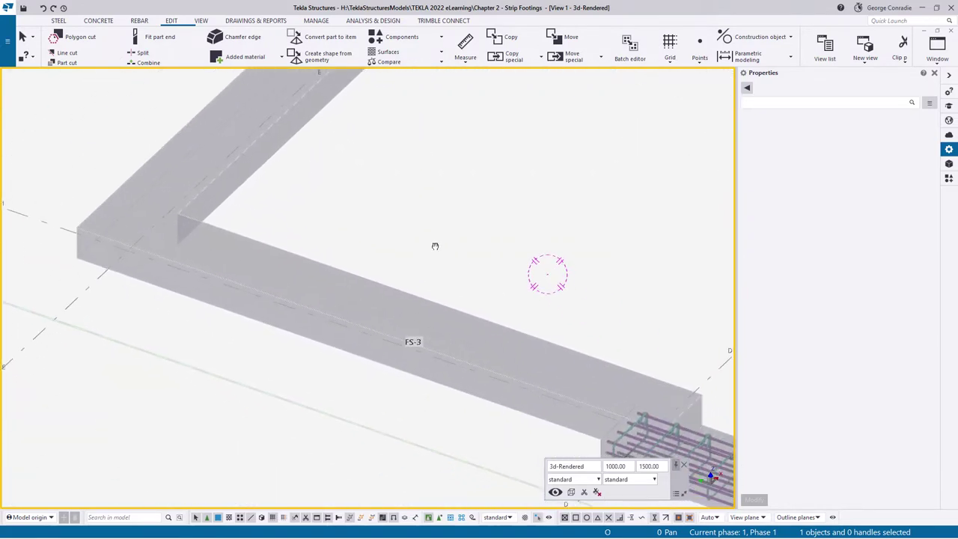
# Start a crossing rebar set from the standard properties, using grade N size 12 tie/stirrup bars with a 24 mm bending radius.
pyautogui.click(139, 21)
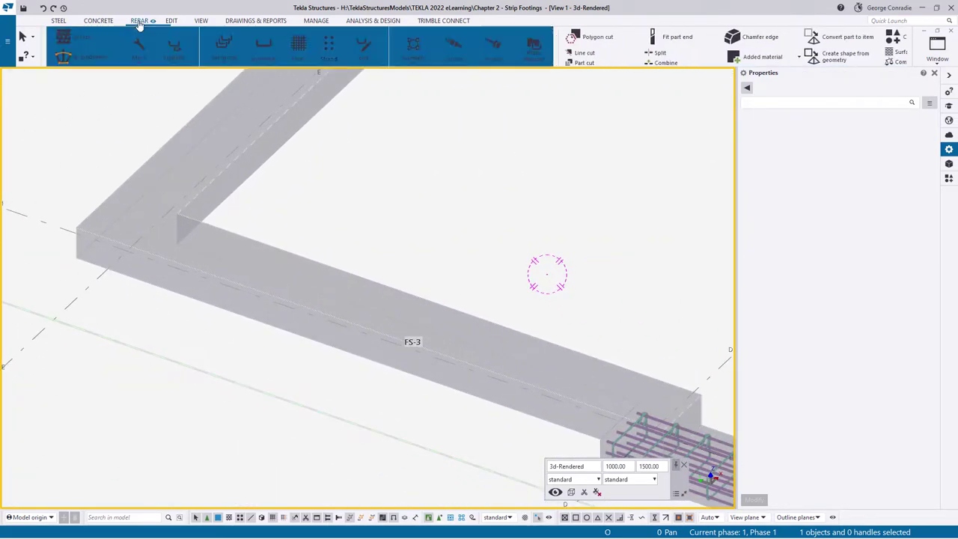
pyautogui.click(76, 44)
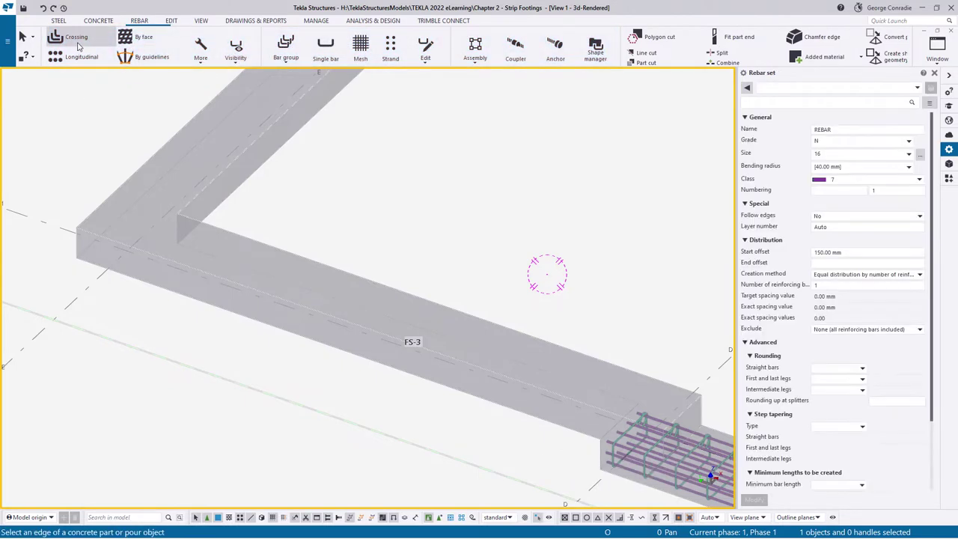
pyautogui.click(831, 87)
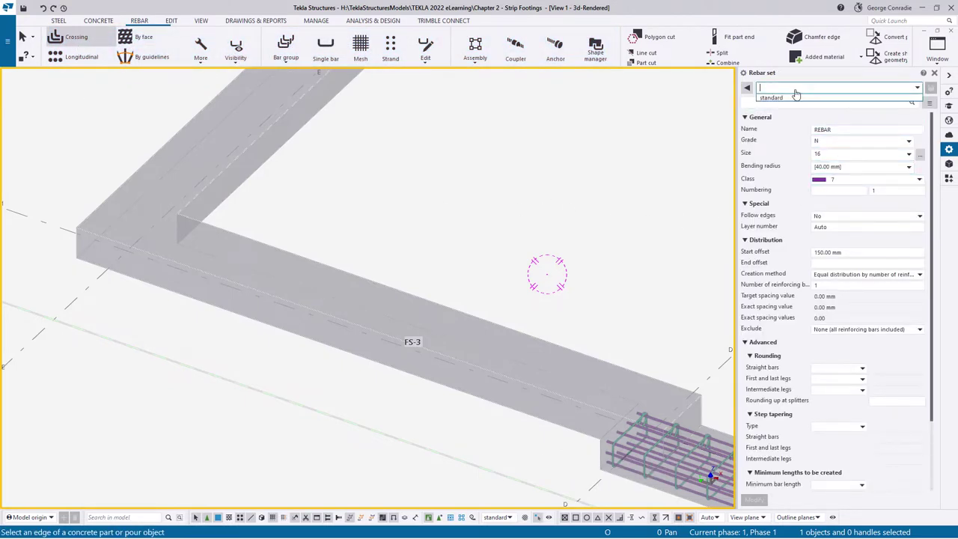
pyautogui.click(781, 100)
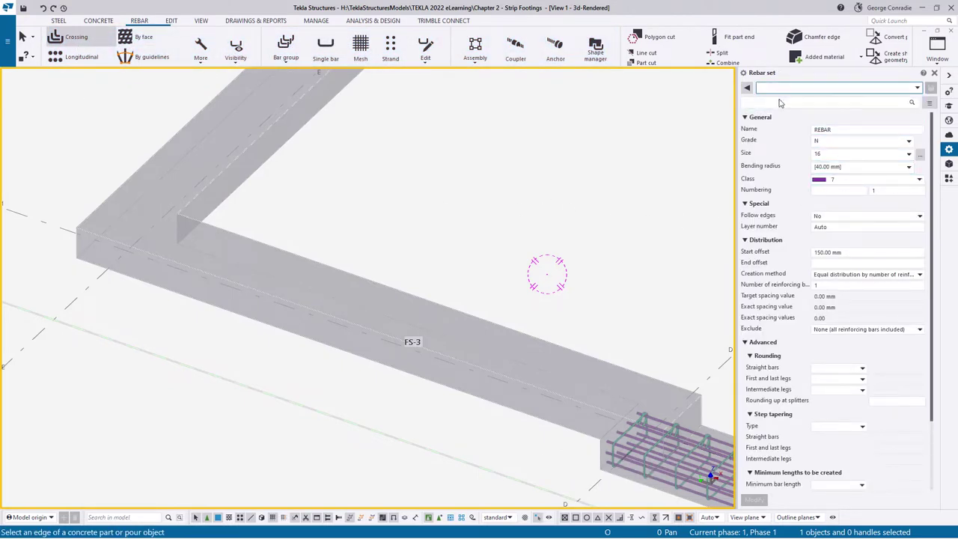
pyautogui.click(920, 154)
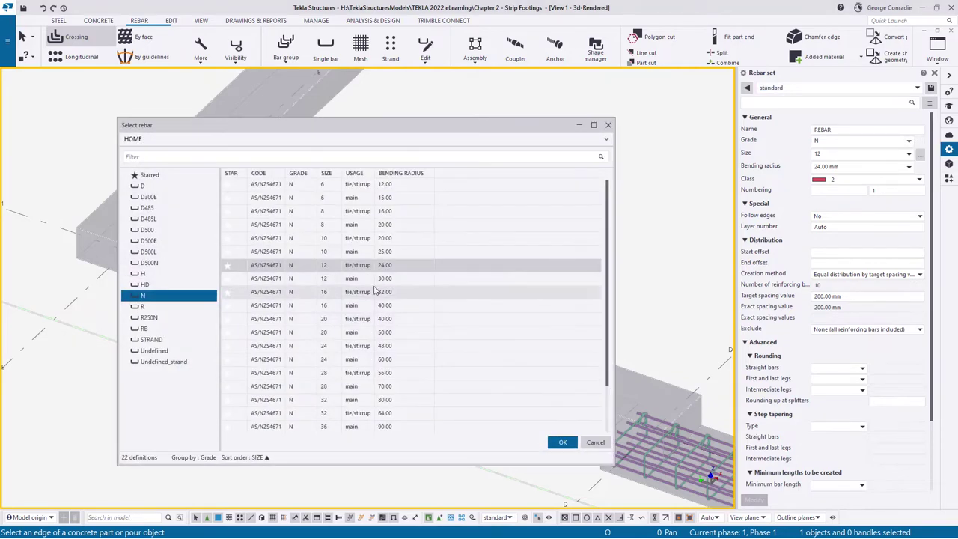
pyautogui.doubleClick(333, 271)
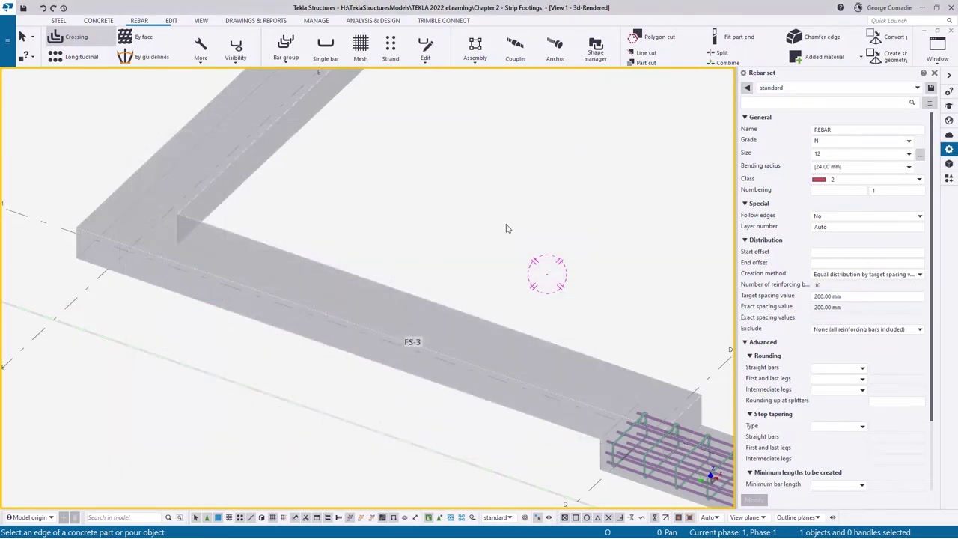
# Set the crossing rebar set's class to 5 and its target spacing value to 300 mm.
pyautogui.click(852, 180)
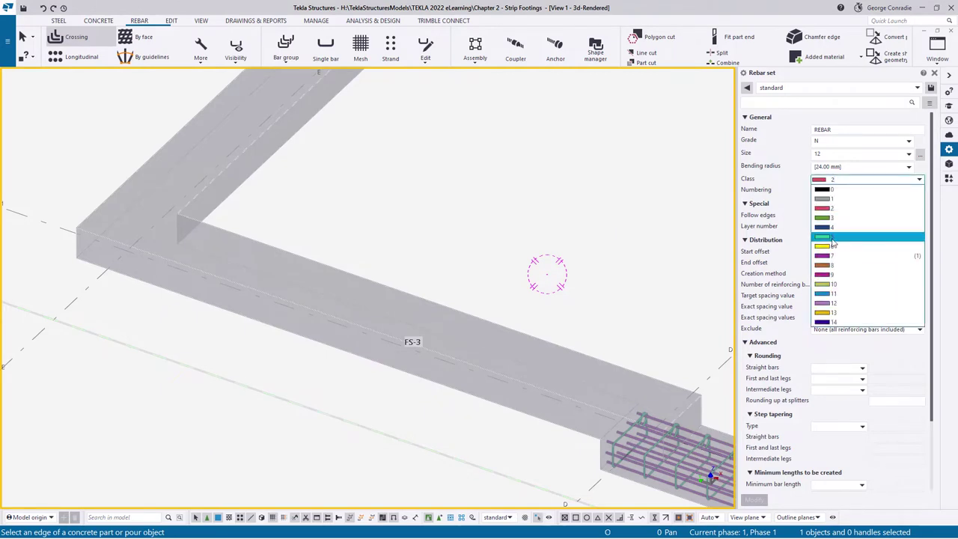
pyautogui.click(833, 243)
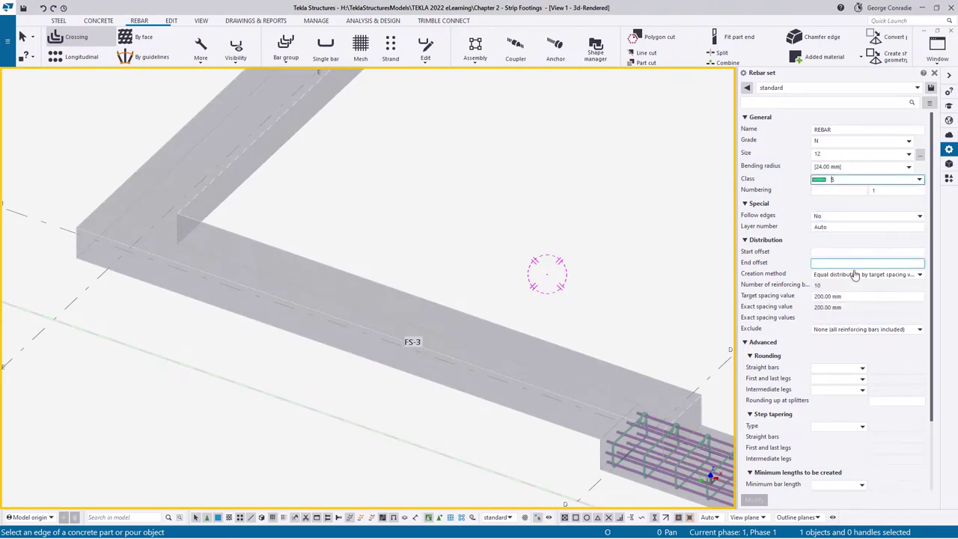
pyautogui.click(861, 296)
pyautogui.write('300')
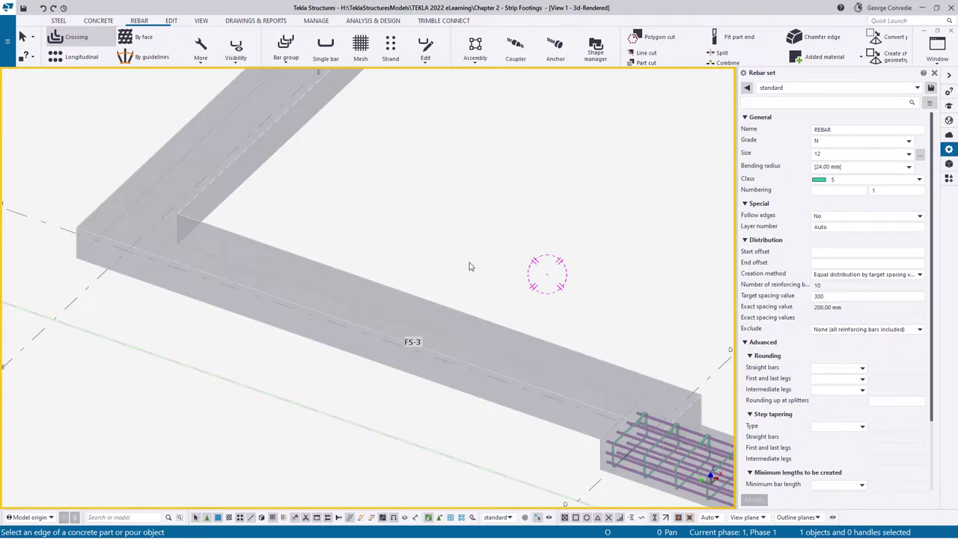
# Create crossing stirrups in FS-3's leg along grid line 1, with their distribution range shortened to start at the inner corner.
pyautogui.click(432, 305)
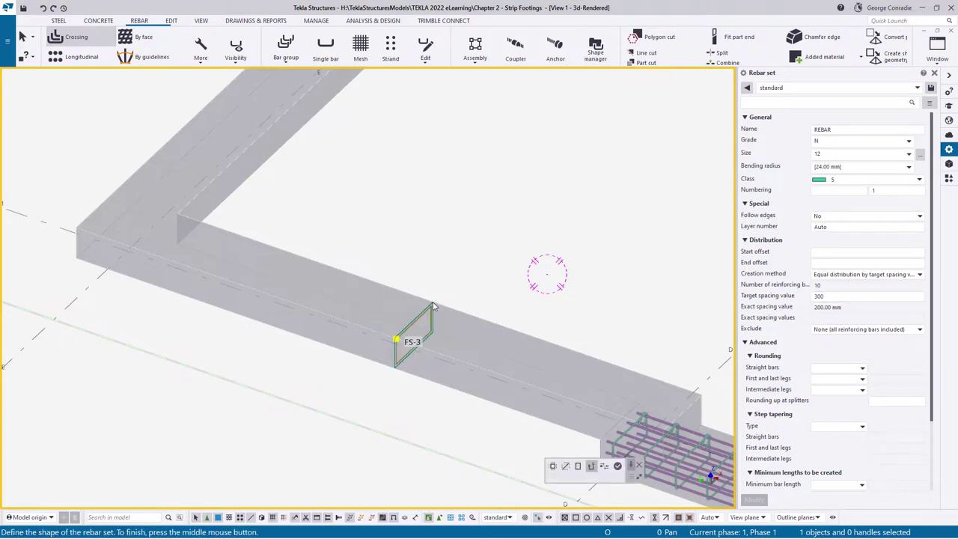
pyautogui.moveTo(529, 339); pyautogui.dragTo(495, 330, button='middle')
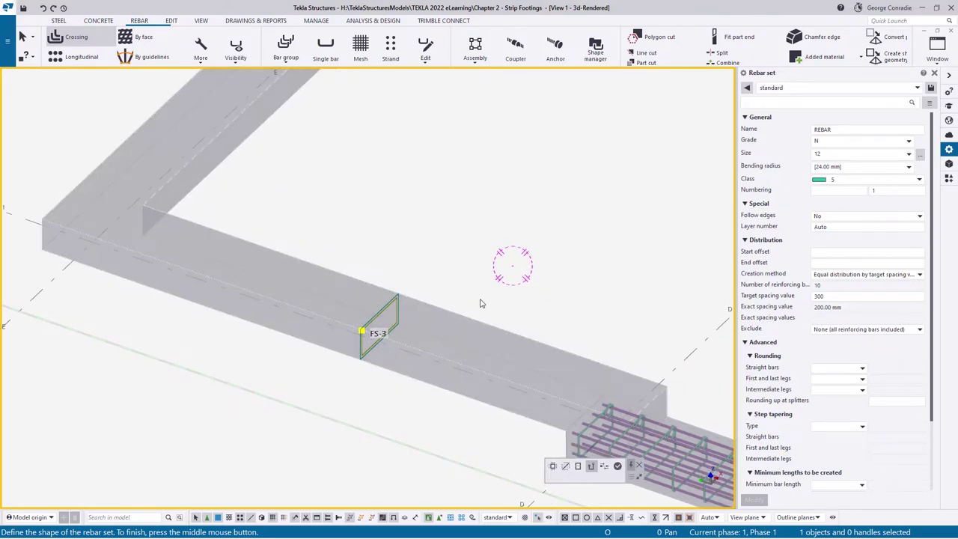
pyautogui.keyDown('ctrl'); pyautogui.moveTo(483, 303); pyautogui.dragTo(349, 323, button='middle'); pyautogui.keyUp('ctrl')
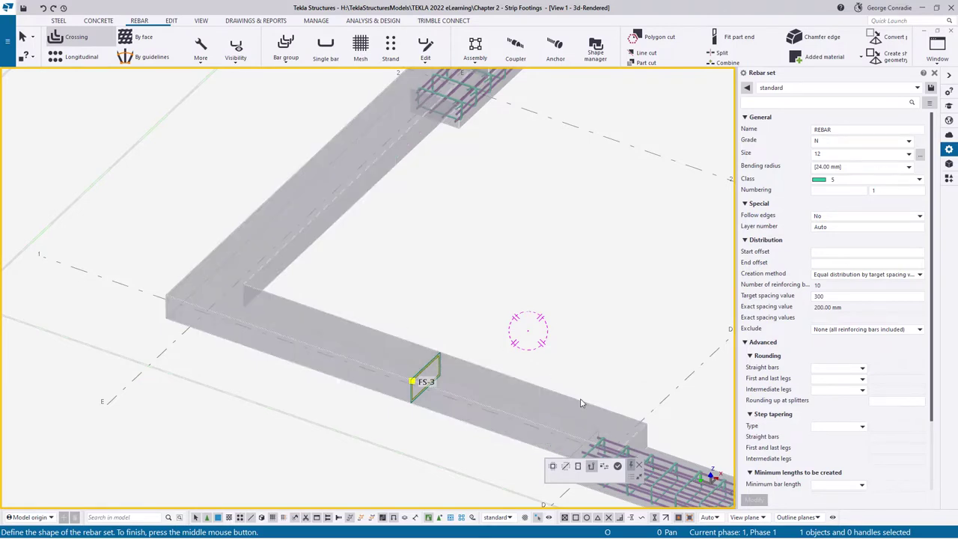
pyautogui.click(605, 467)
pyautogui.moveTo(464, 297); pyautogui.dragTo(462, 300, button='middle')
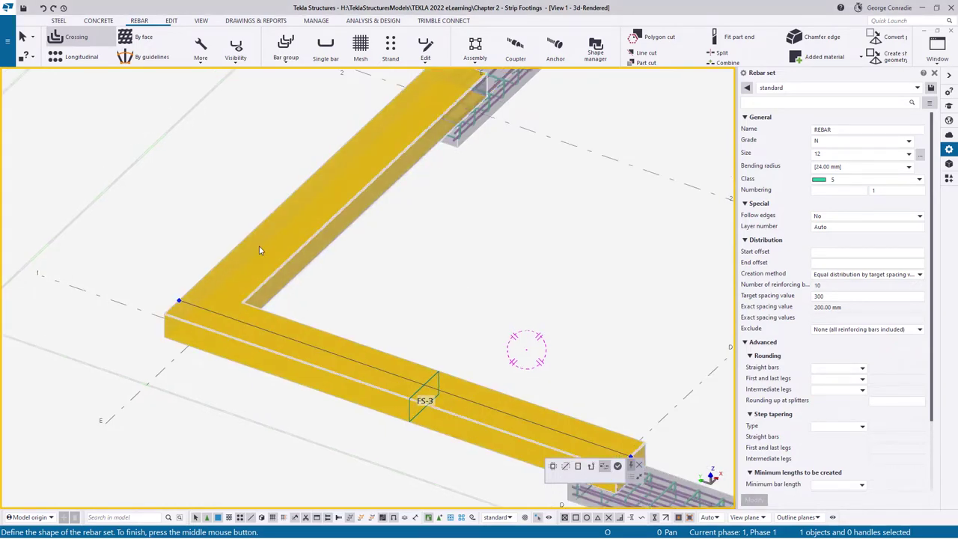
pyautogui.scroll(3, 317, 265)
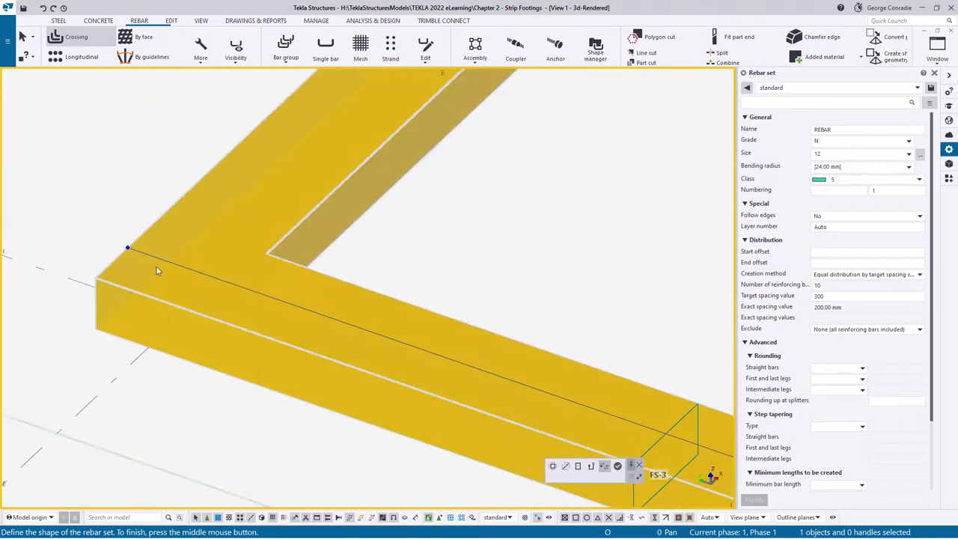
pyautogui.moveTo(127, 251); pyautogui.dragTo(271, 256)
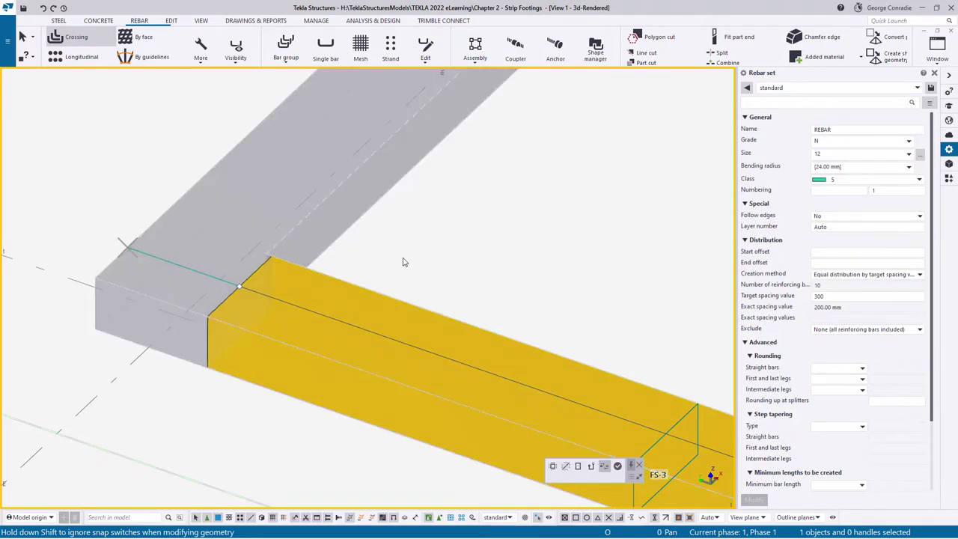
pyautogui.scroll(-3, 415, 261)
pyautogui.moveTo(468, 278); pyautogui.dragTo(410, 253, button='middle')
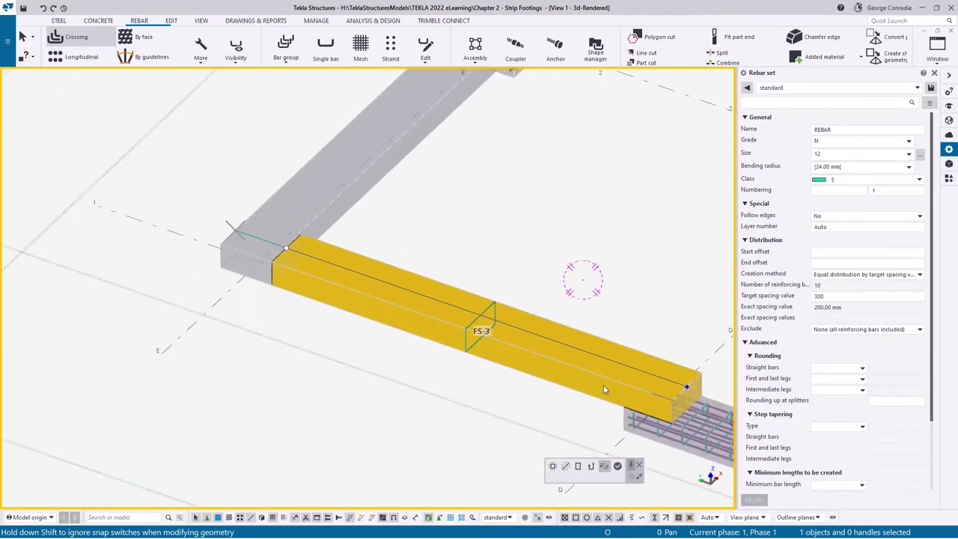
pyautogui.click(618, 467)
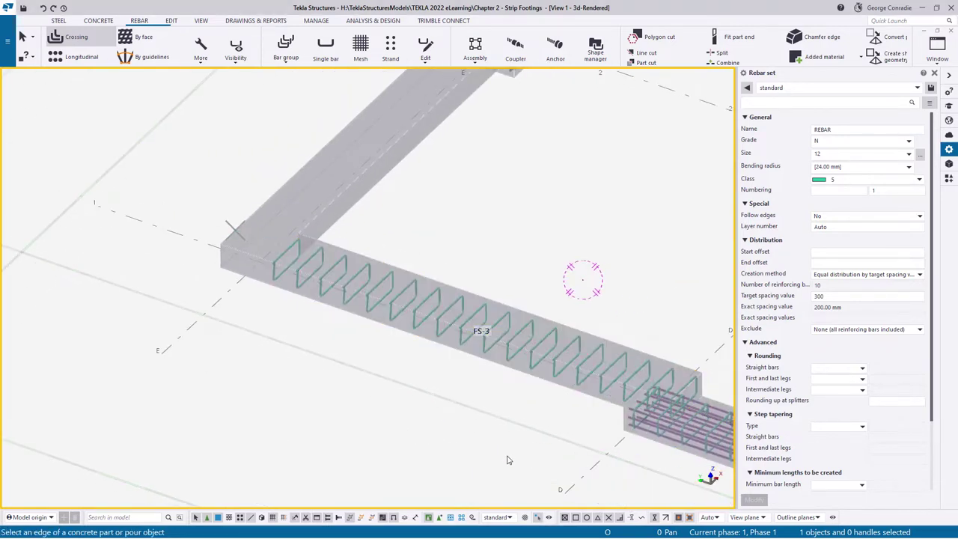
# Create crossing stirrups in FS-3's leg along grid line E, starting their range at the inner corner, and end the command.
pyautogui.keyDown('ctrl'); pyautogui.moveTo(342, 371); pyautogui.dragTo(376, 338, button='middle'); pyautogui.keyUp('ctrl')
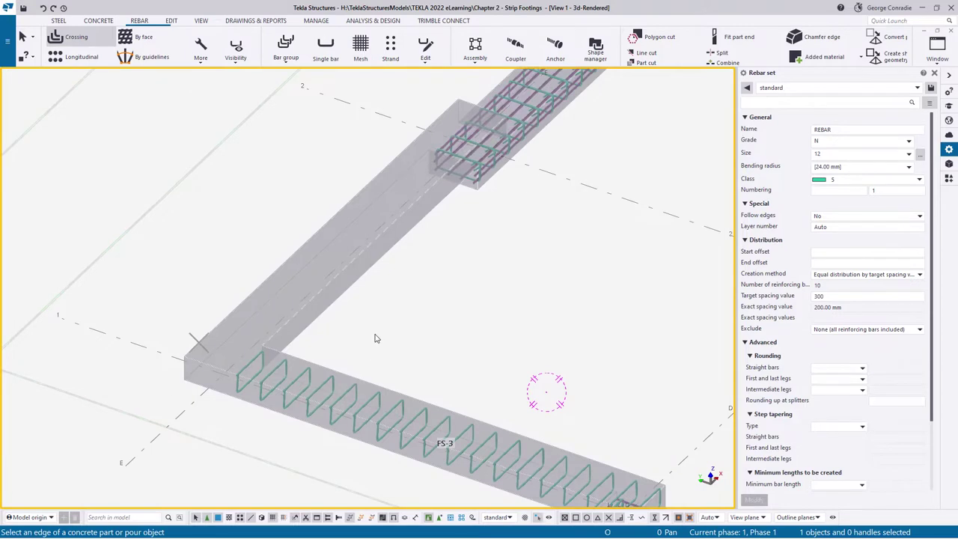
pyautogui.click(368, 277)
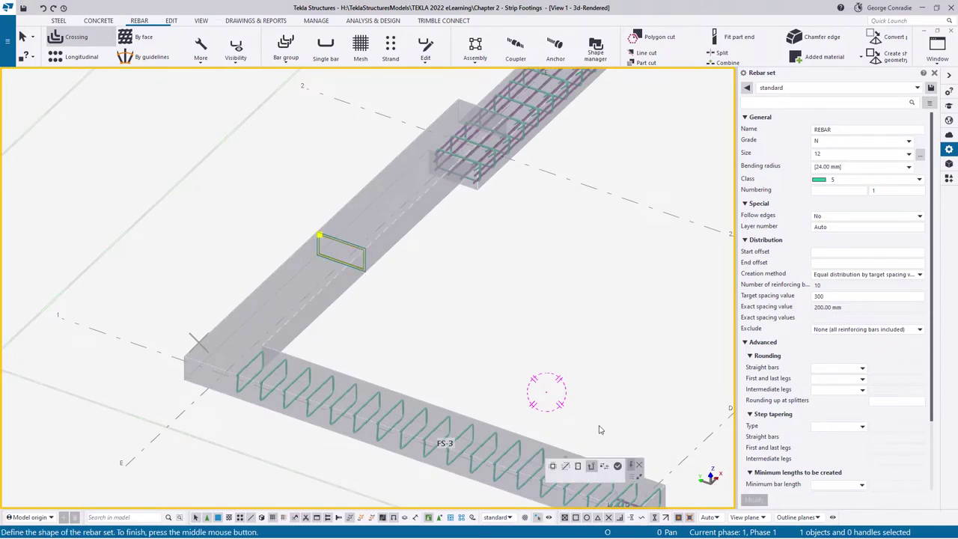
pyautogui.click(605, 467)
pyautogui.scroll(4, 225, 359)
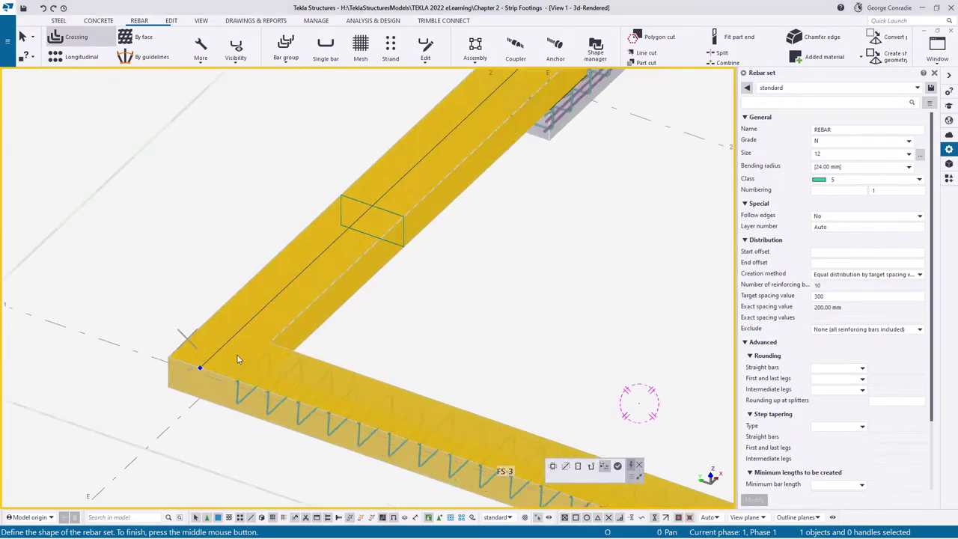
pyautogui.moveTo(174, 376); pyautogui.dragTo(297, 329)
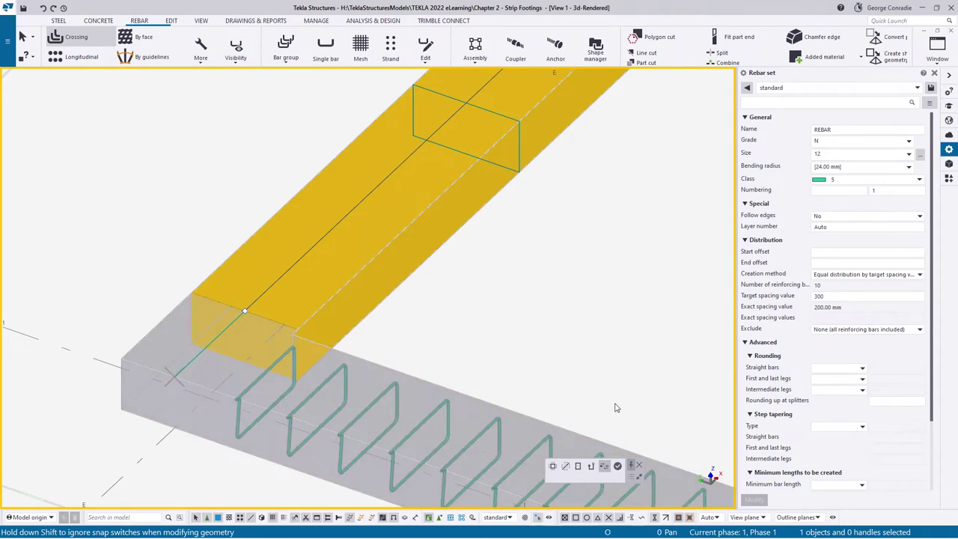
pyautogui.click(618, 468)
pyautogui.click(619, 467)
pyautogui.rightClick(618, 469)
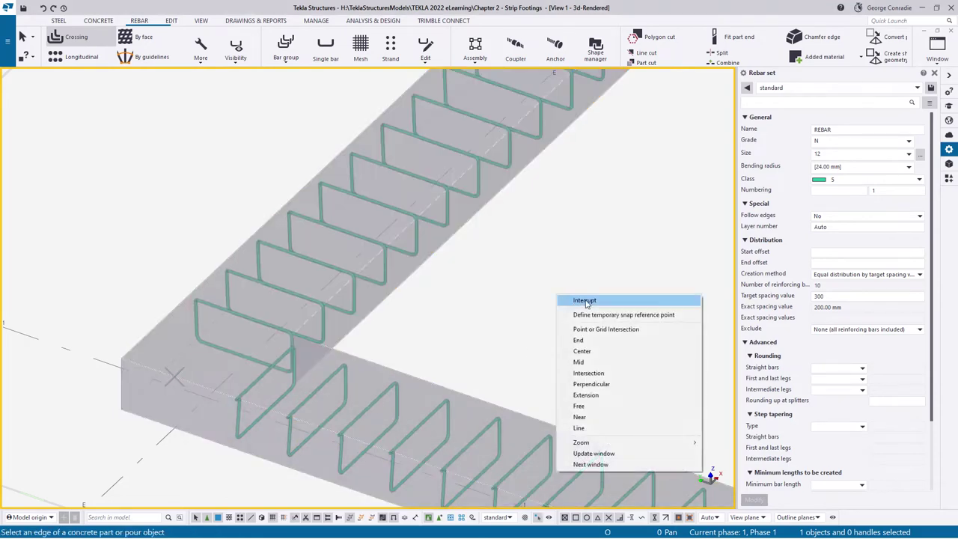
pyautogui.click(589, 304)
pyautogui.rightClick(605, 286)
pyautogui.click(620, 285)
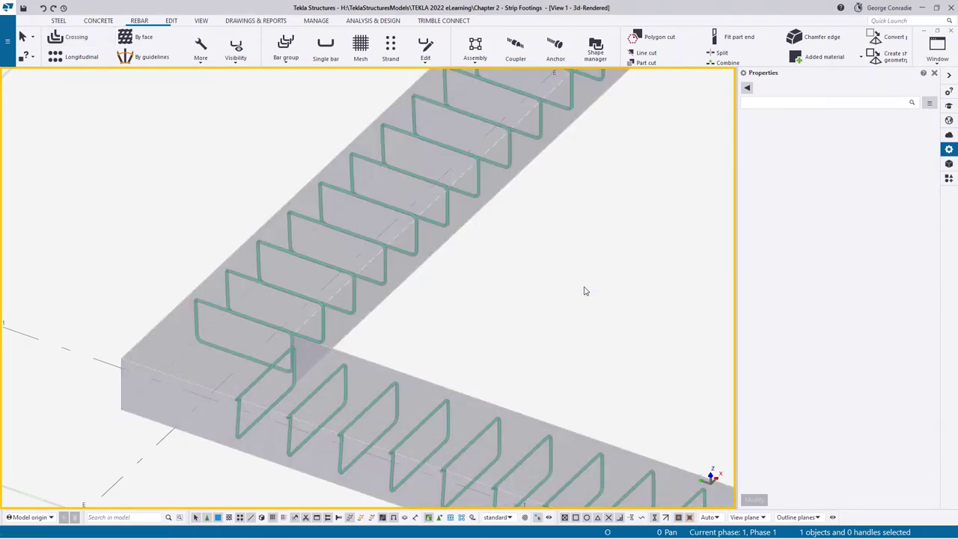
# Examine in plan and 3D where the stirrup range in FS-3's grid line 1 leg starts relative to the inner corner.
pyautogui.scroll(-3, 584, 291)
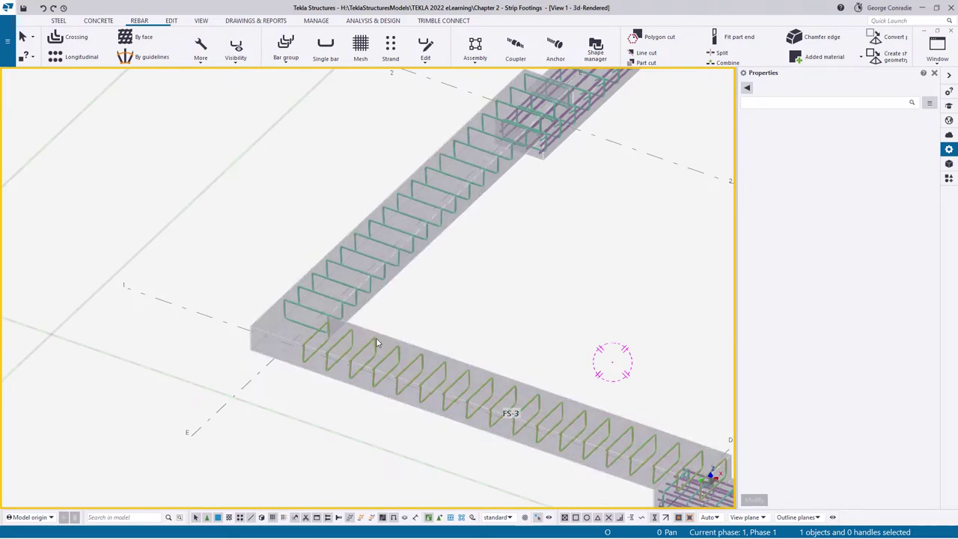
pyautogui.hotkey('ctrl', 'p')
pyautogui.scroll(10, 331, 249)
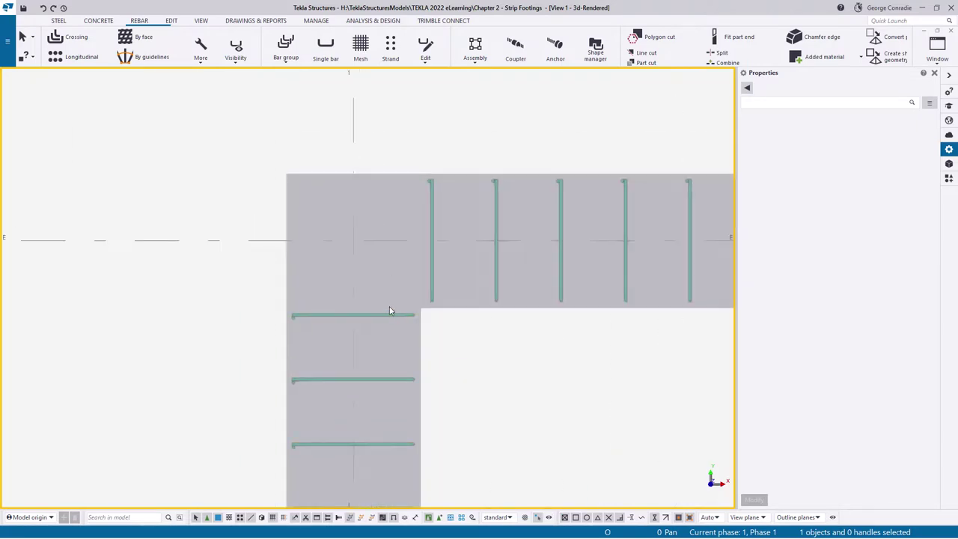
pyautogui.scroll(6, 426, 225)
pyautogui.click(426, 233)
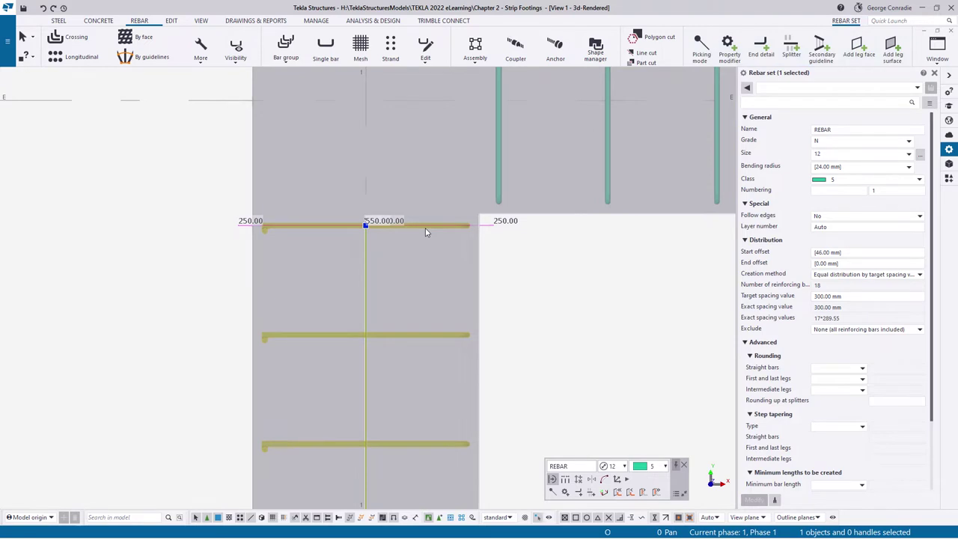
pyautogui.click(523, 262)
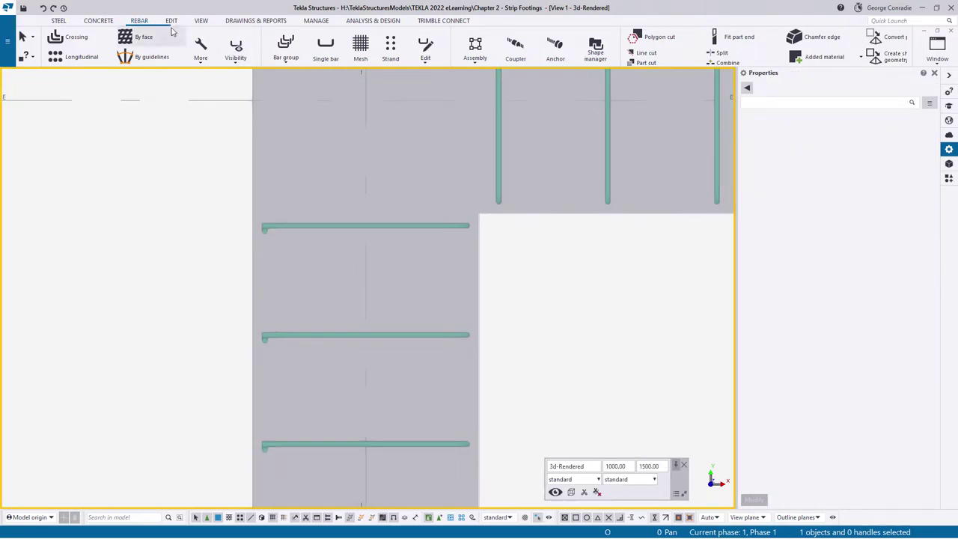
pyautogui.click(237, 48)
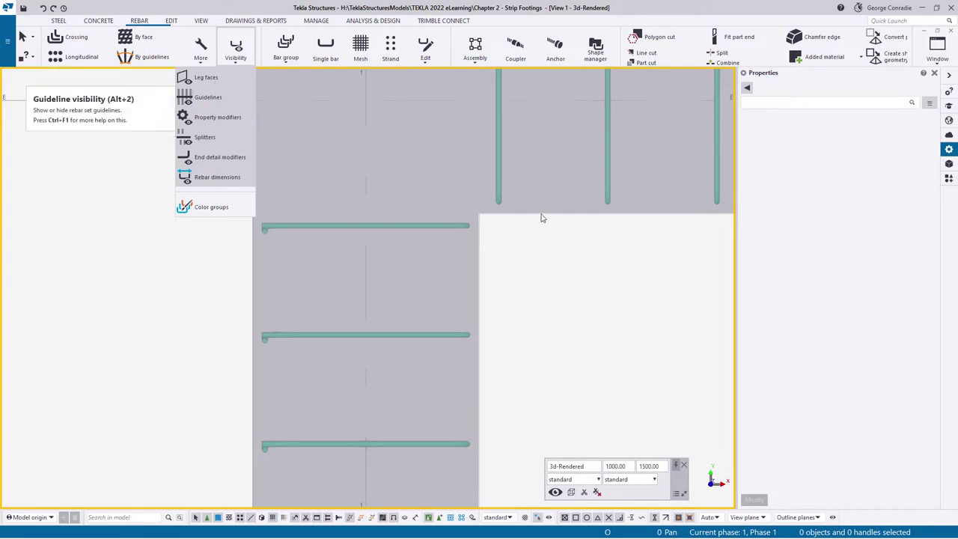
pyautogui.click(534, 238)
pyautogui.click(441, 228)
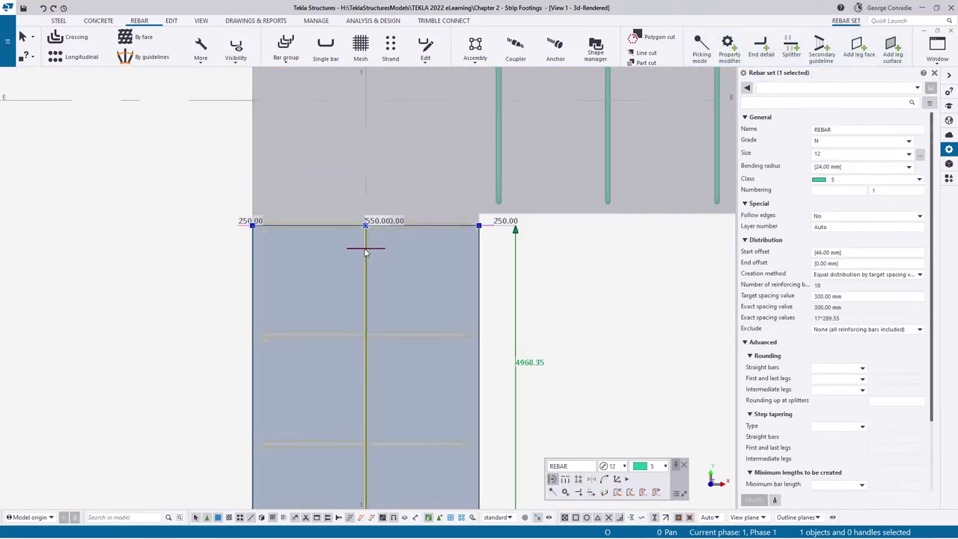
pyautogui.keyDown('ctrl'); pyautogui.moveTo(367, 250); pyautogui.dragTo(489, 182, button='middle'); pyautogui.keyUp('ctrl')
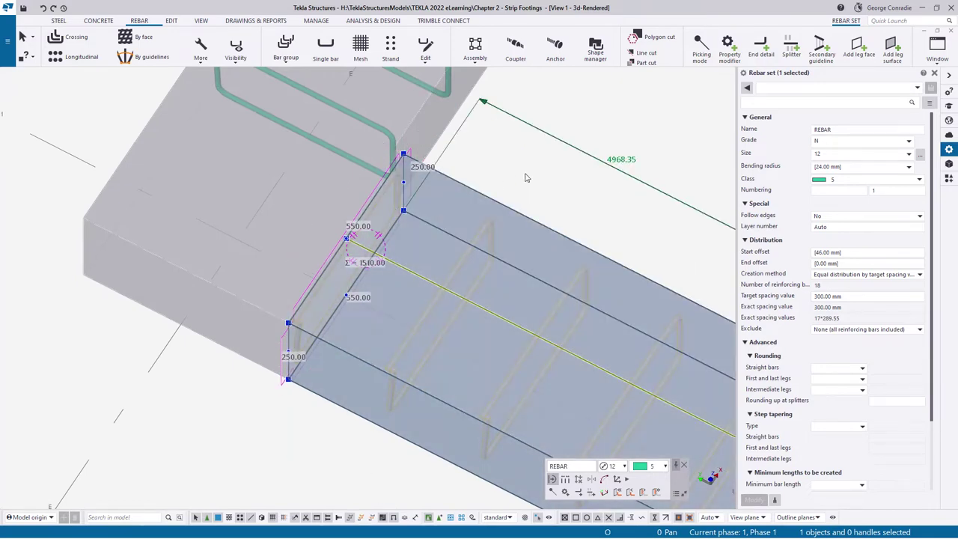
pyautogui.click(526, 177)
# Move the corner-end handles of the grid line 1 stirrup set linearly by 31.65 mm in Y onto FS-3's inner corner.
pyautogui.hotkey('ctrl', 'p')
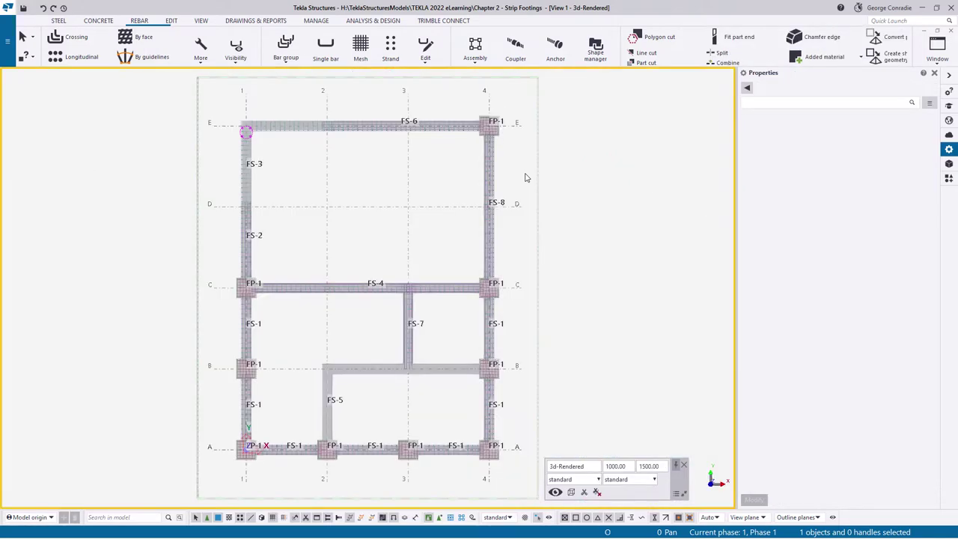
pyautogui.scroll(10, 232, 120)
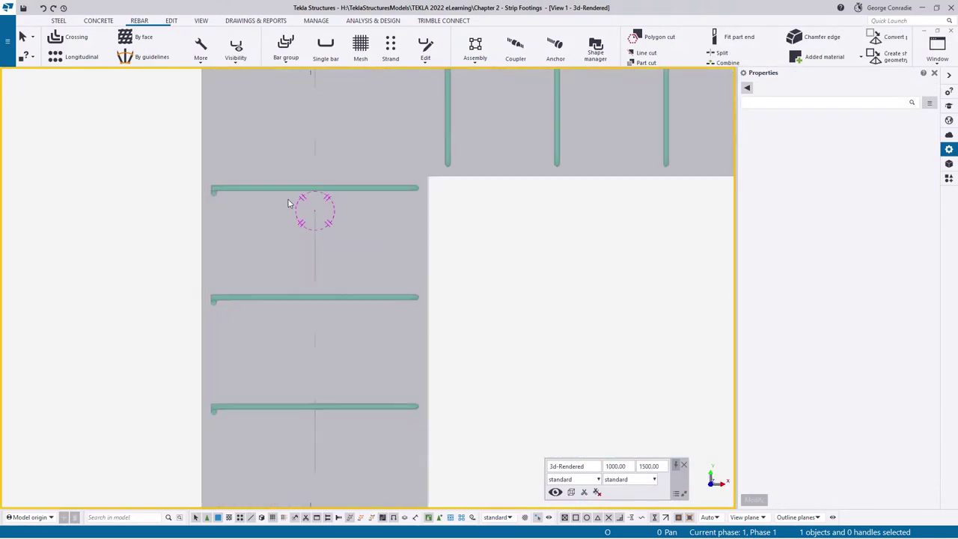
pyautogui.click(285, 189)
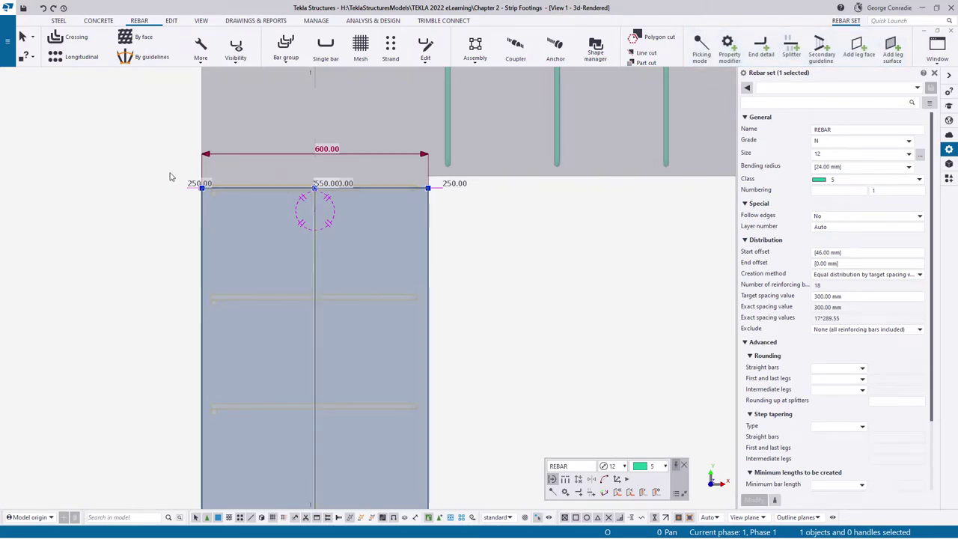
pyautogui.moveTo(169, 173); pyautogui.dragTo(450, 208)
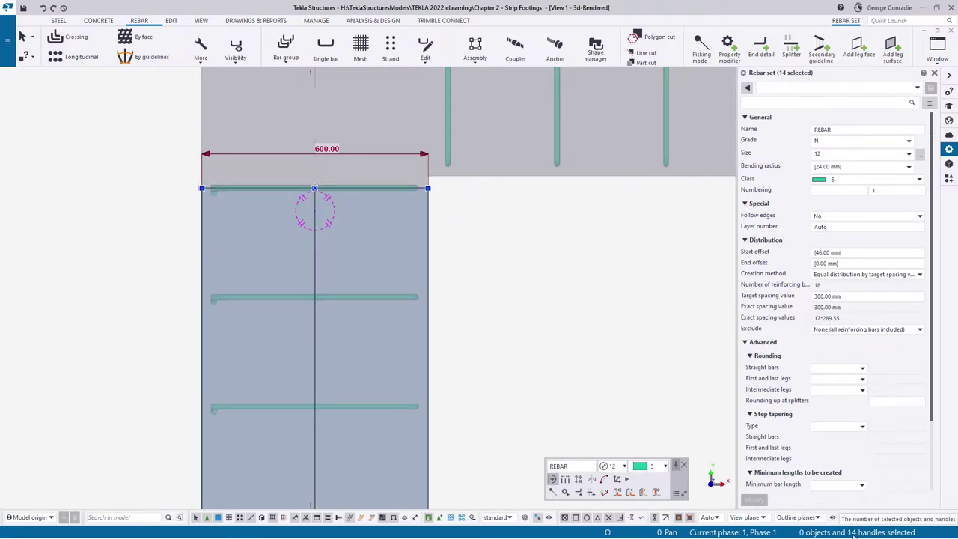
pyautogui.rightClick(495, 275)
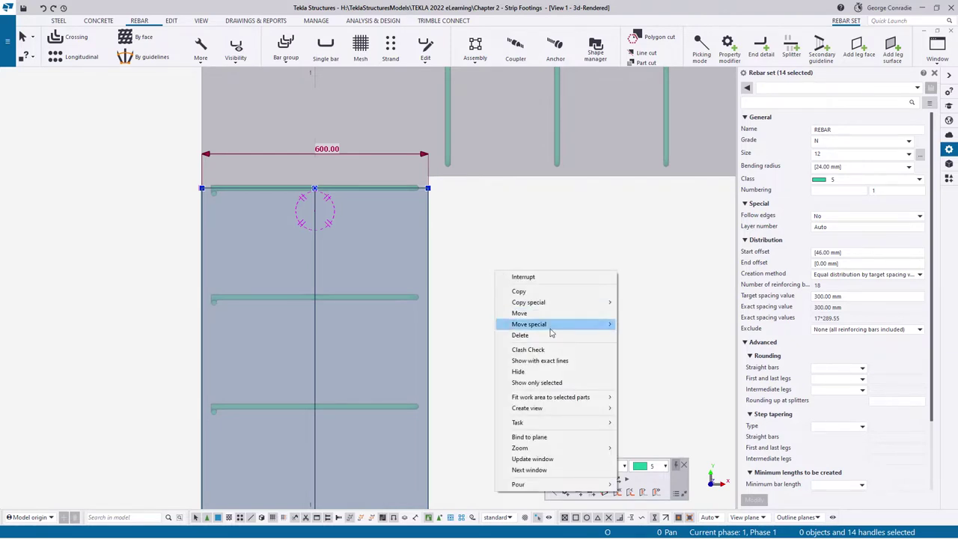
pyautogui.moveTo(545, 324)
pyautogui.click(633, 325)
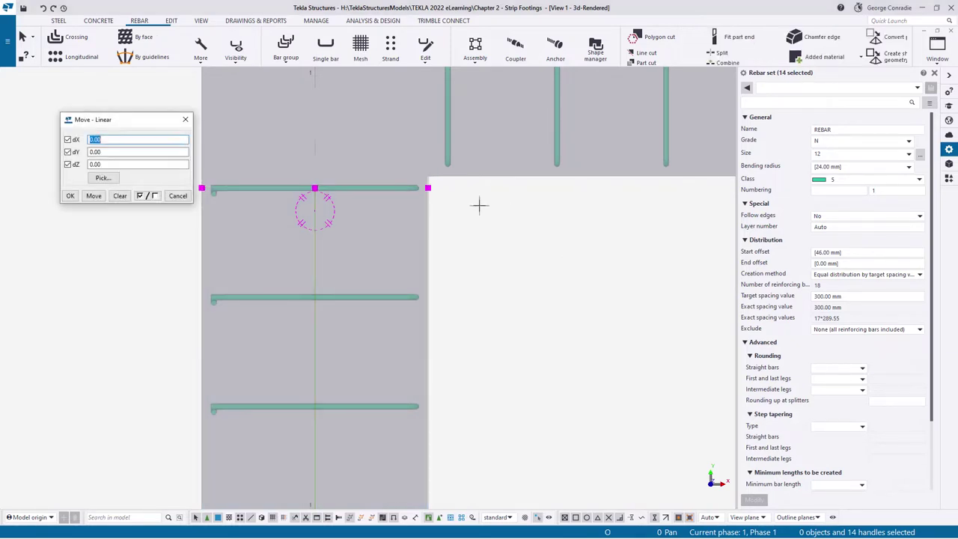
pyautogui.click(427, 188)
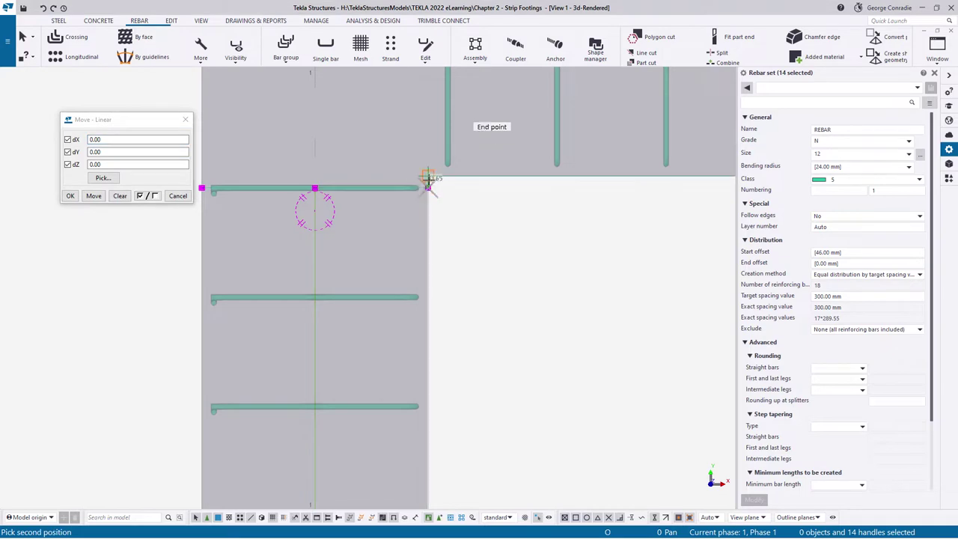
pyautogui.click(427, 179)
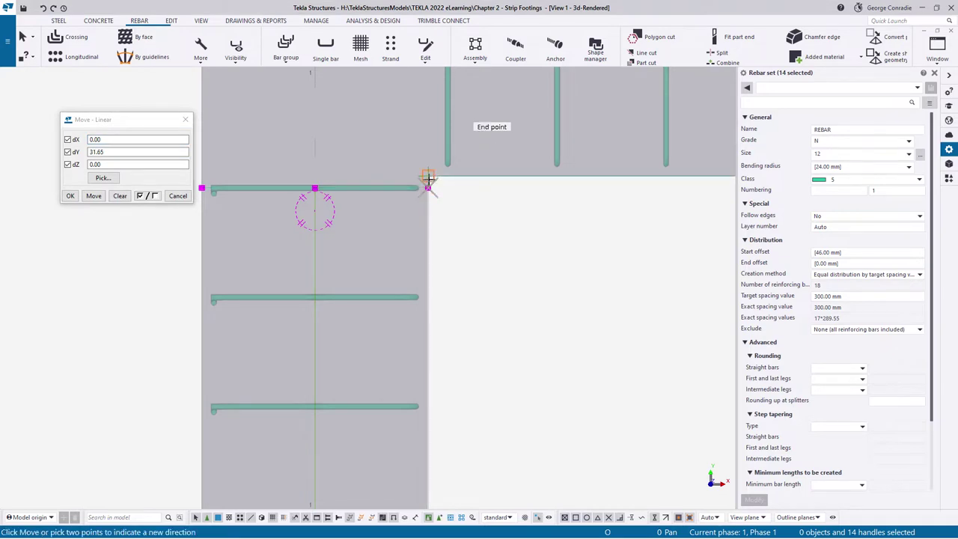
pyautogui.click(93, 196)
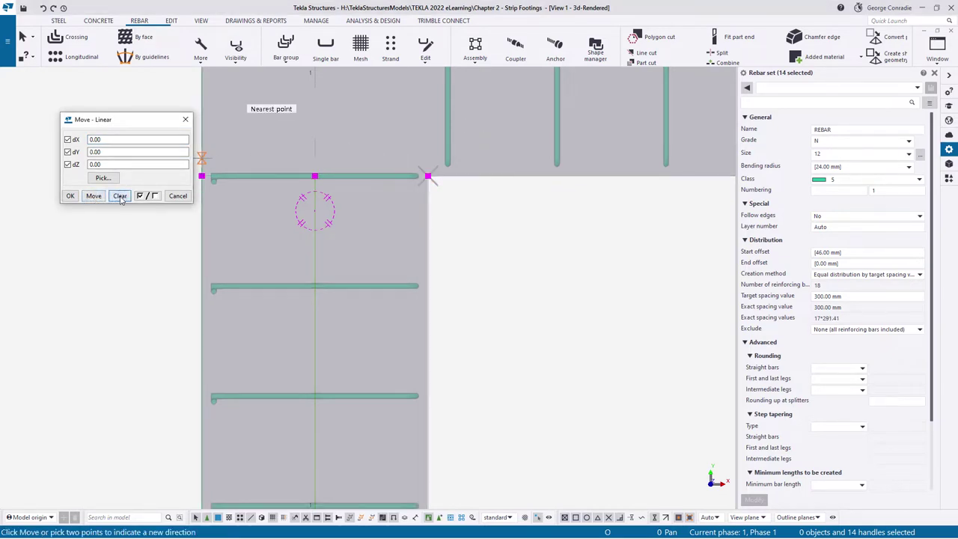
pyautogui.click(178, 195)
pyautogui.rightClick(158, 221)
pyautogui.click(186, 226)
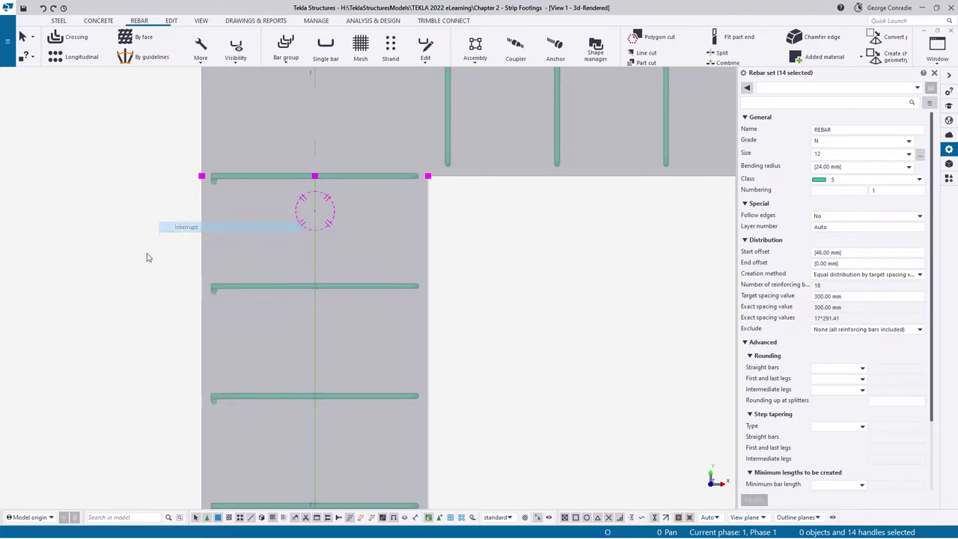
pyautogui.click(269, 280)
pyautogui.click(408, 194)
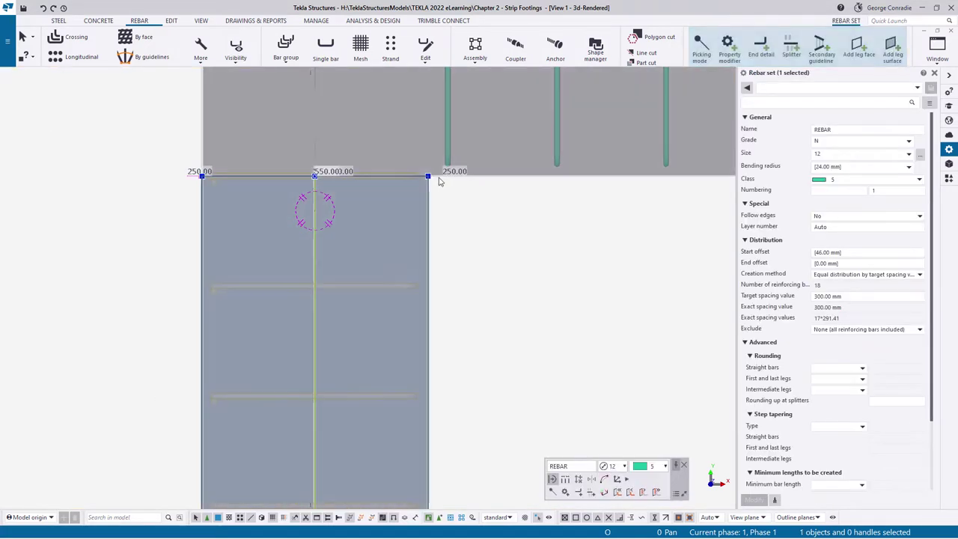
pyautogui.click(477, 236)
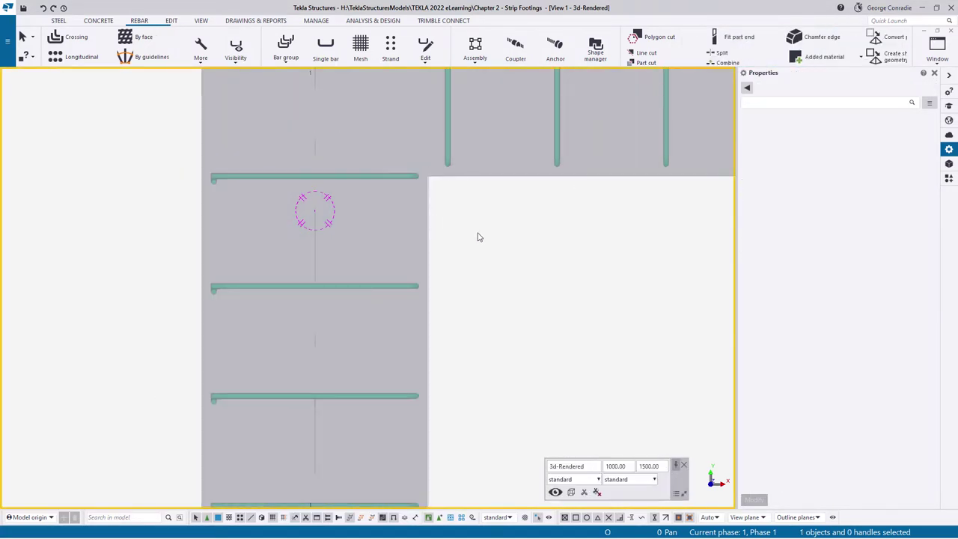
pyautogui.moveTo(450, 114); pyautogui.dragTo(470, 218, button='middle')
pyautogui.click(470, 217)
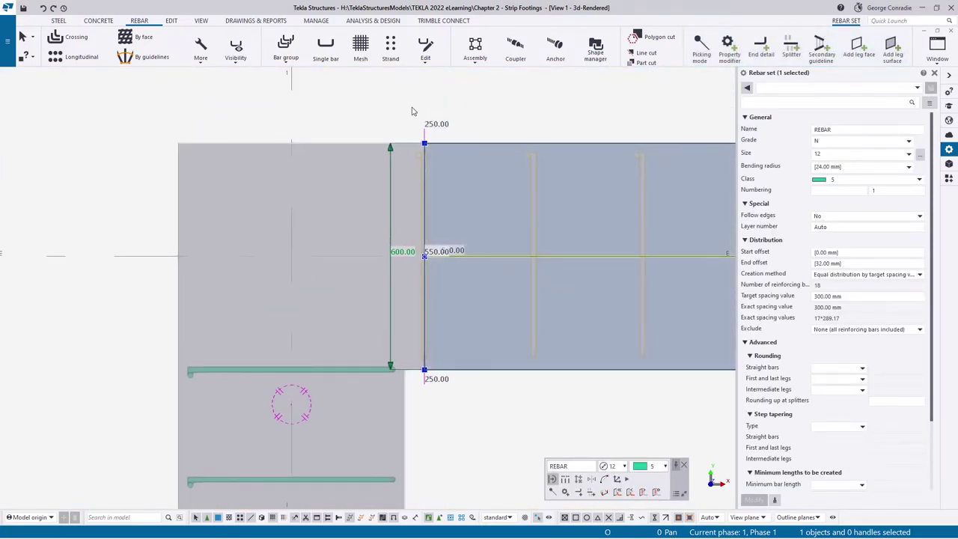
pyautogui.moveTo(411, 110); pyautogui.dragTo(454, 394)
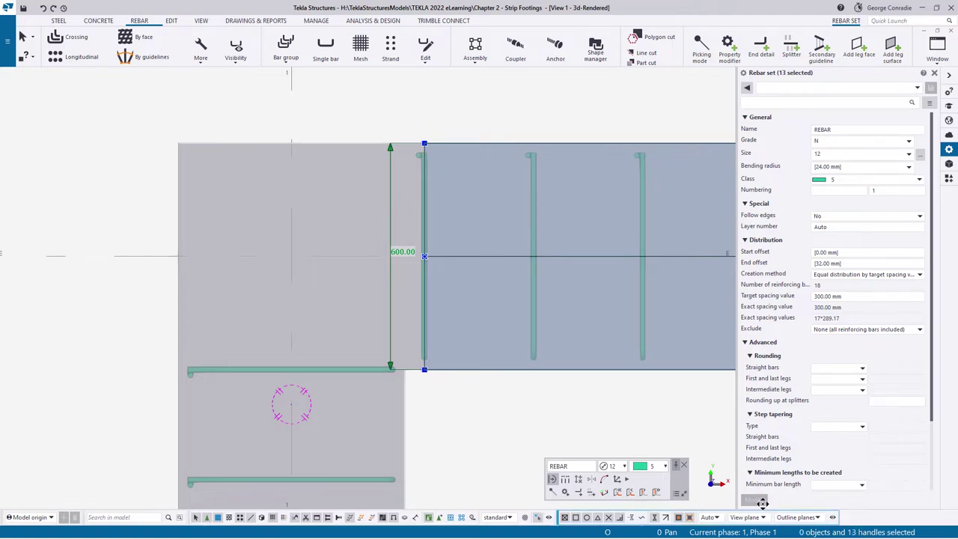
pyautogui.click(468, 402)
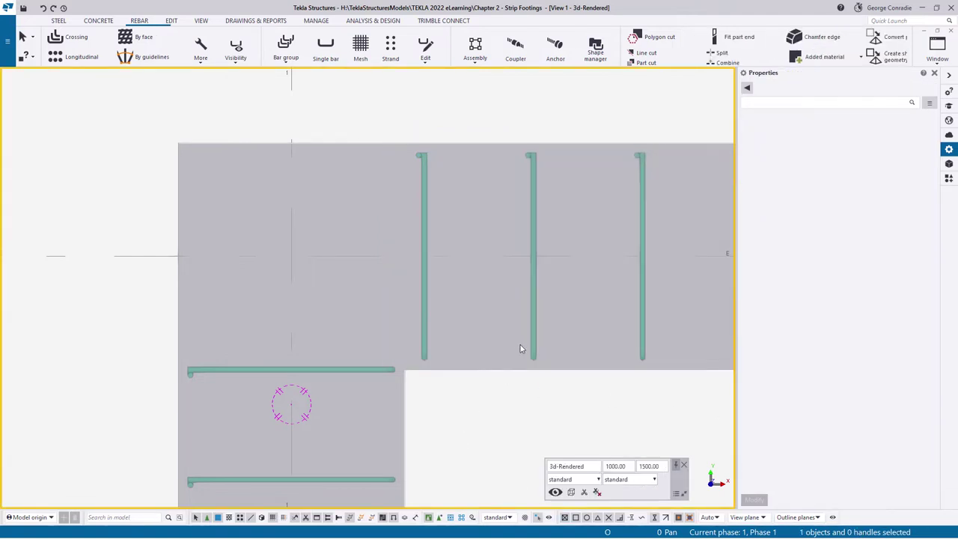
# Move the corner-end handles of the grid line E stirrup set linearly by -652.15 mm in X to FS-3's outer corner.
pyautogui.click(534, 352)
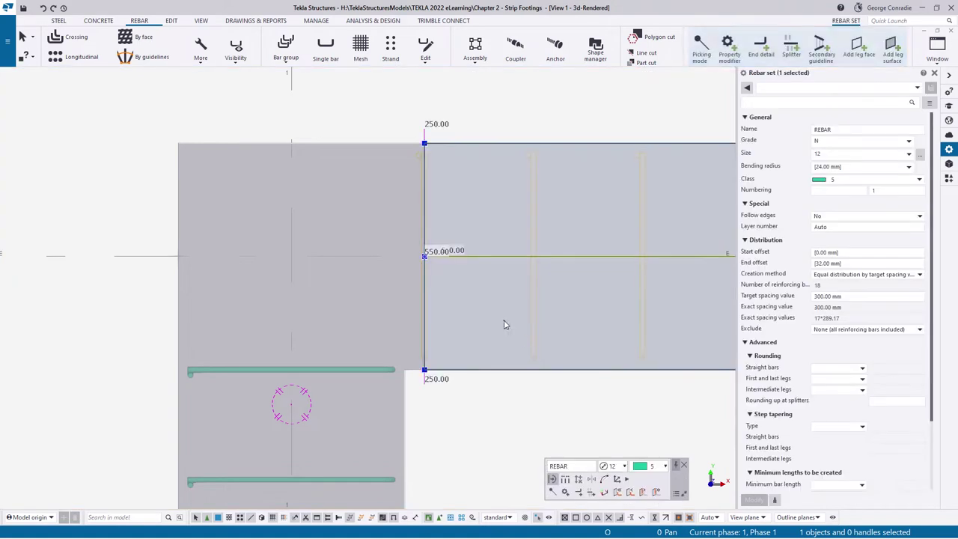
pyautogui.moveTo(408, 107); pyautogui.dragTo(467, 399)
pyautogui.moveTo(441, 421); pyautogui.dragTo(484, 439, button='middle')
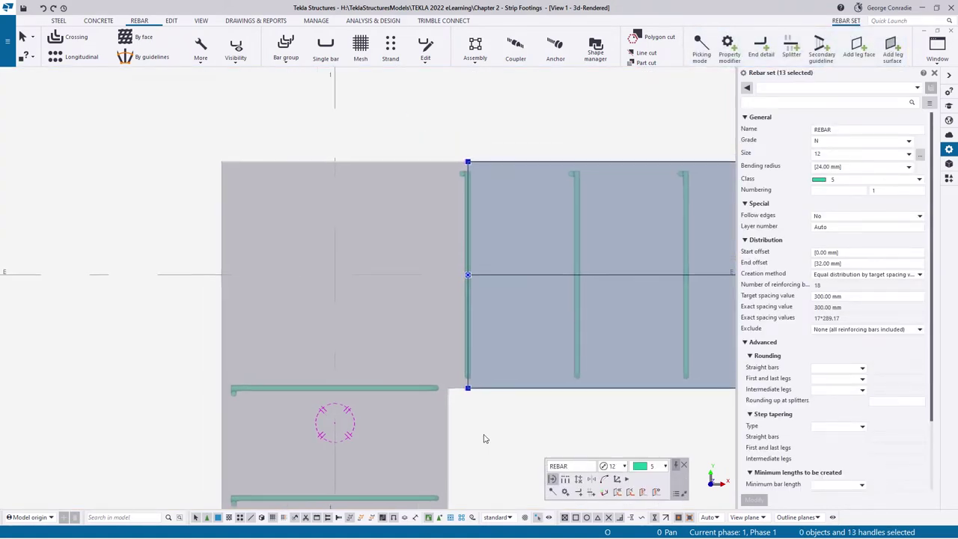
pyautogui.scroll(-1, 509, 345)
pyautogui.rightClick(505, 168)
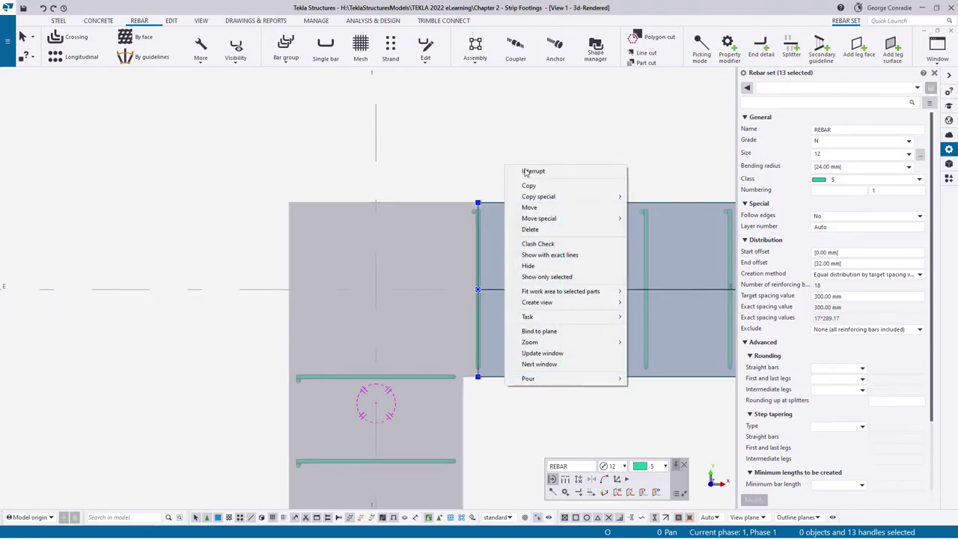
pyautogui.moveTo(554, 218)
pyautogui.click(649, 219)
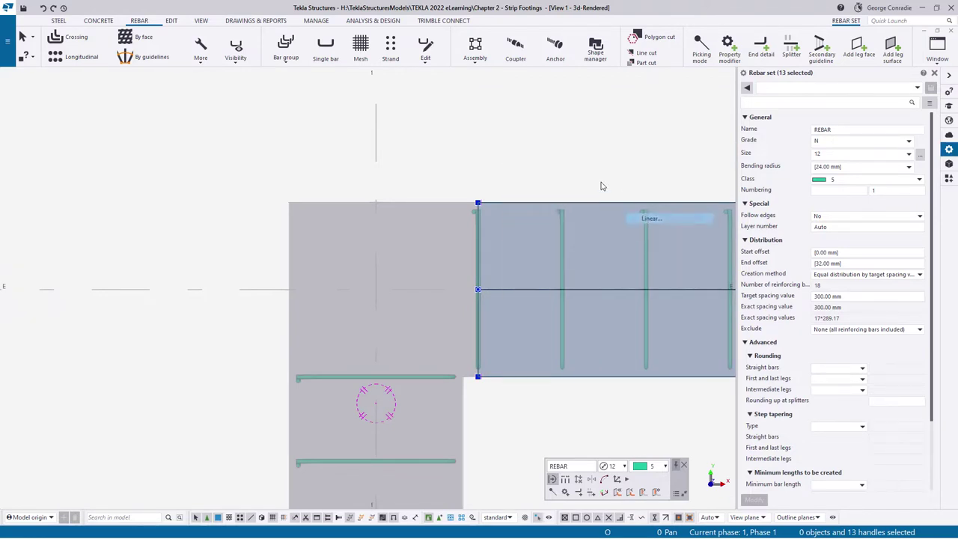
pyautogui.click(478, 202)
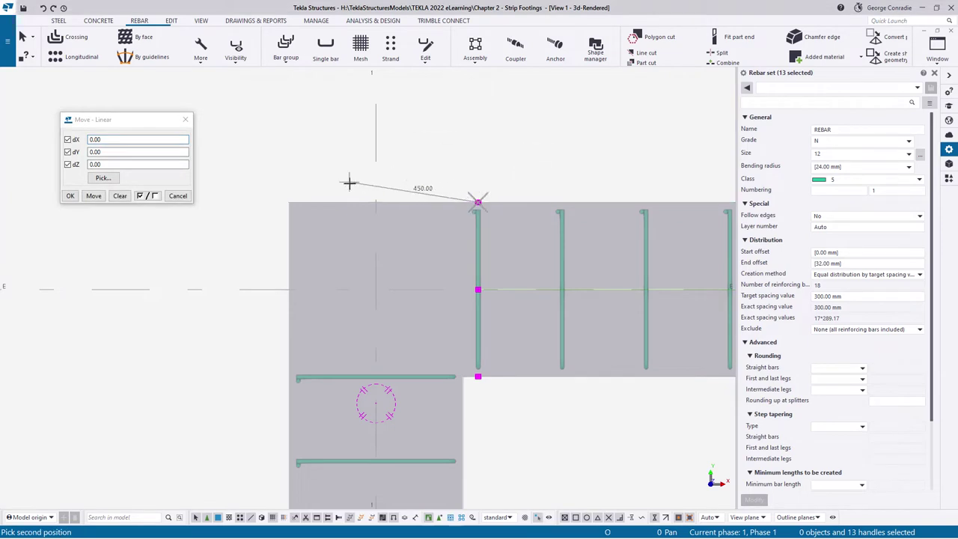
pyautogui.click(288, 202)
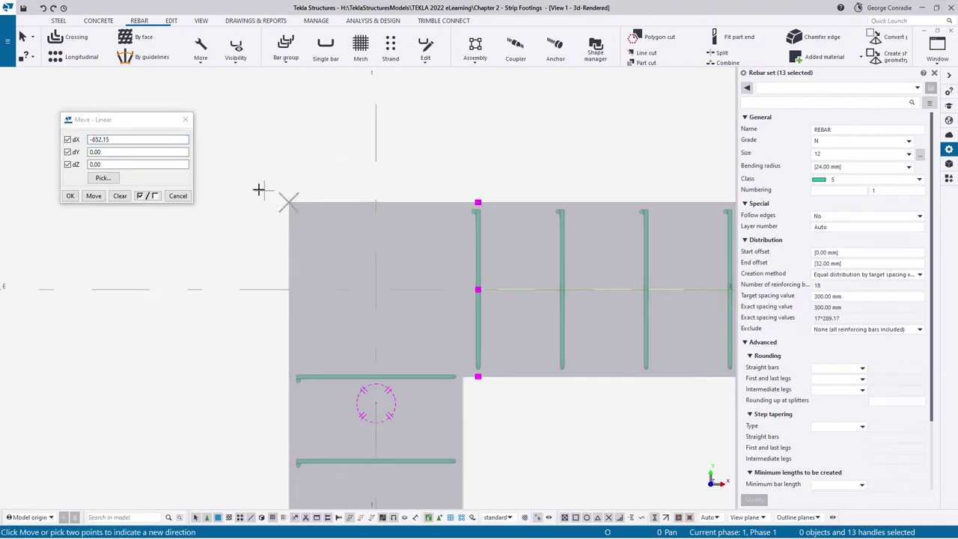
pyautogui.click(94, 196)
pyautogui.click(178, 196)
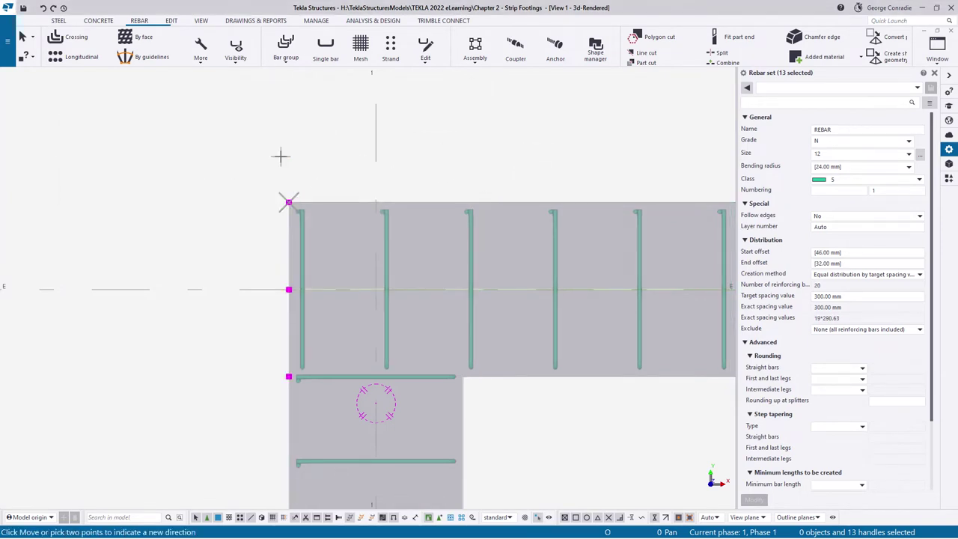
pyautogui.rightClick(292, 157)
pyautogui.click(304, 165)
# Inspect the ranges of both stirrup sets at FS-3's corner in 3D, and return to the plan view.
pyautogui.keyDown('ctrl'); pyautogui.moveTo(351, 220); pyautogui.dragTo(526, 157, button='middle'); pyautogui.keyUp('ctrl')
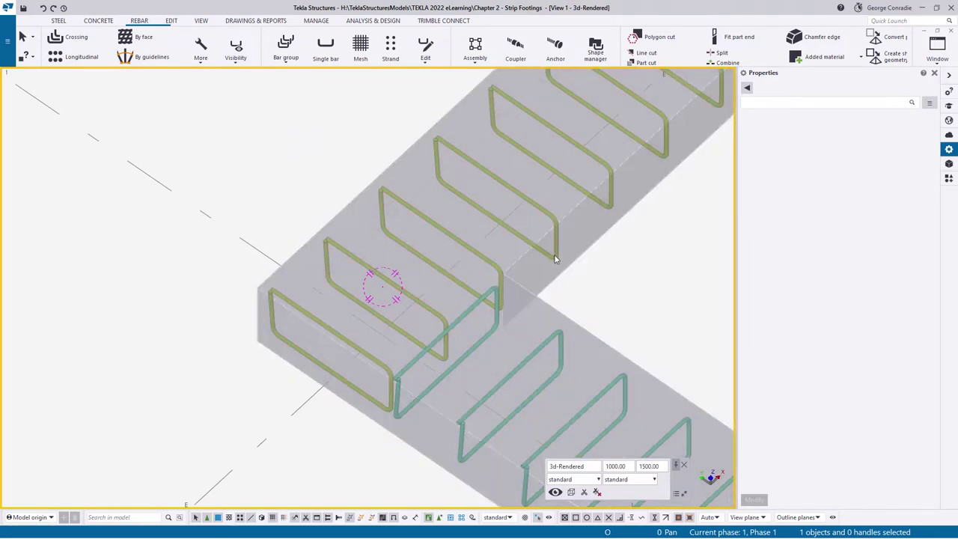
pyautogui.click(555, 259)
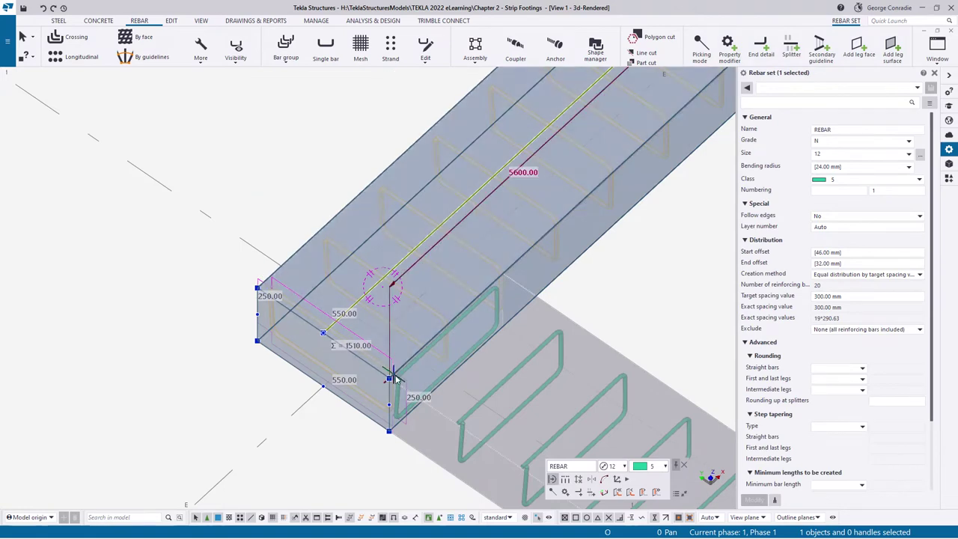
pyautogui.click(461, 451)
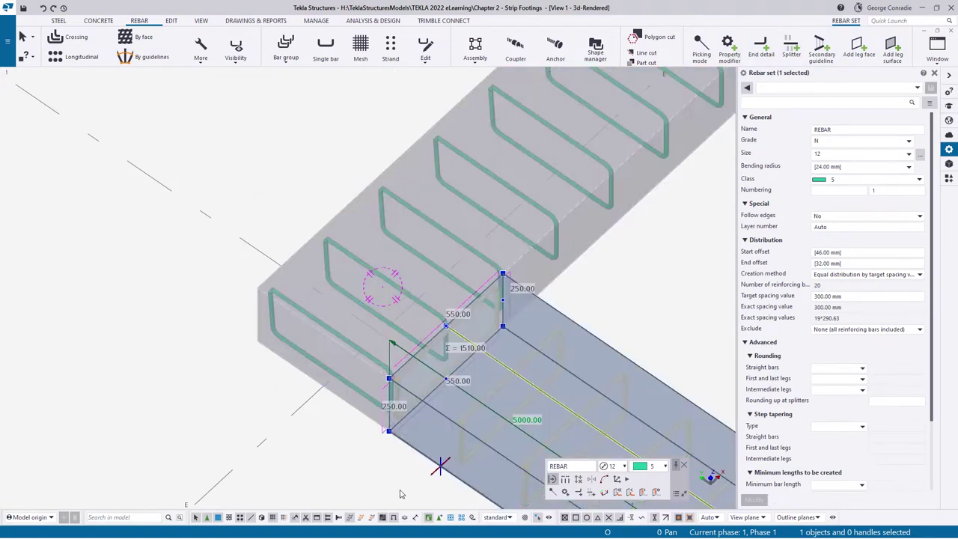
pyautogui.click(594, 302)
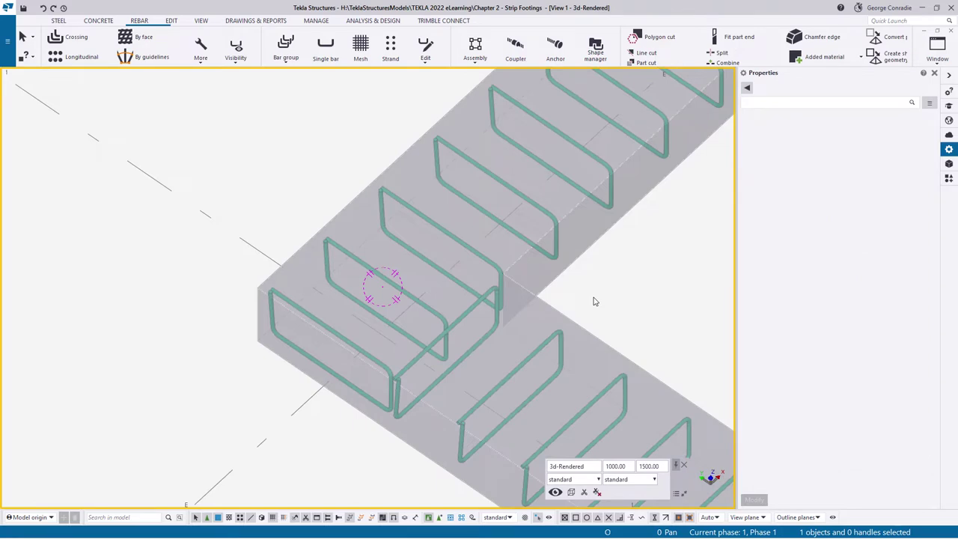
pyautogui.hotkey('ctrl', 'p')
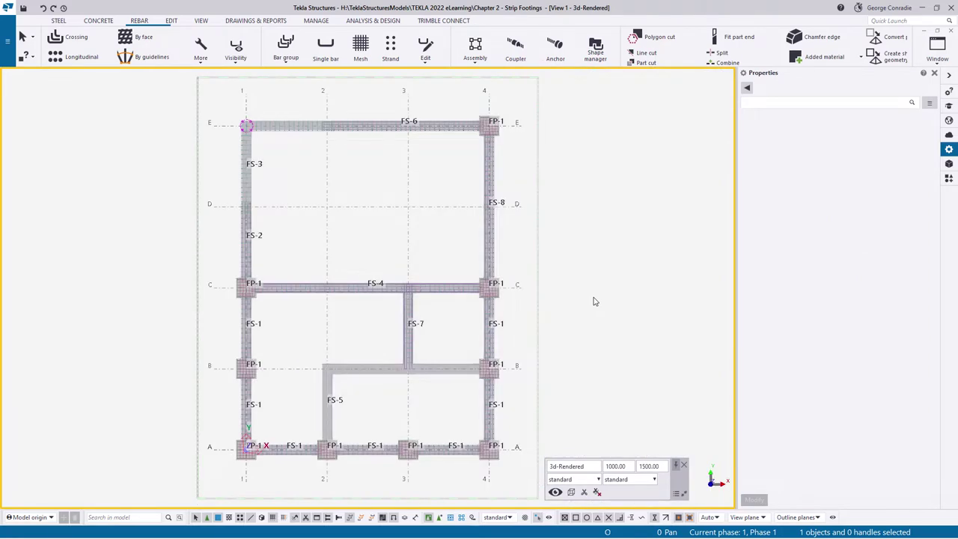
pyautogui.scroll(8, 351, 367)
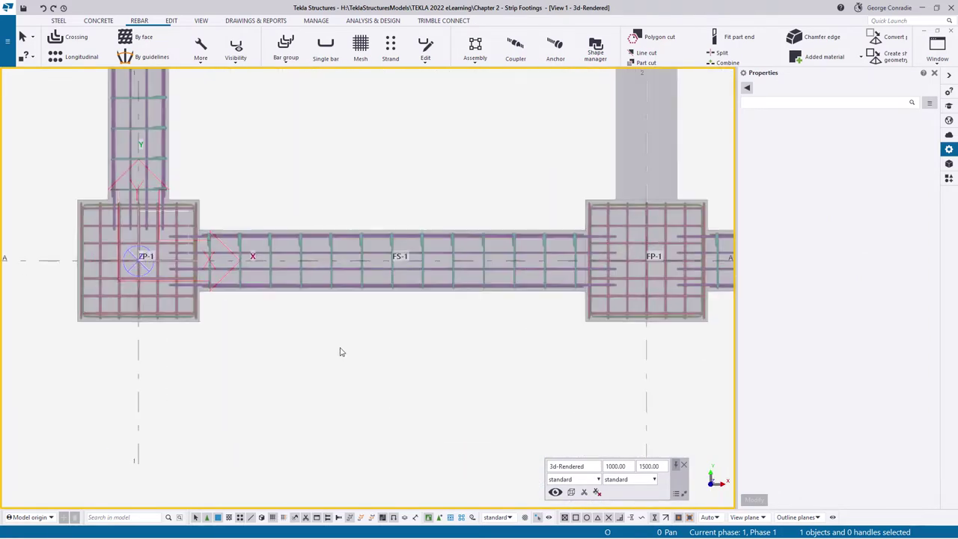
# Select both stirrup sets meeting at FS-3's corner and enter a start offset of 100 mm in their distribution.
pyautogui.scroll(1, 338, 349)
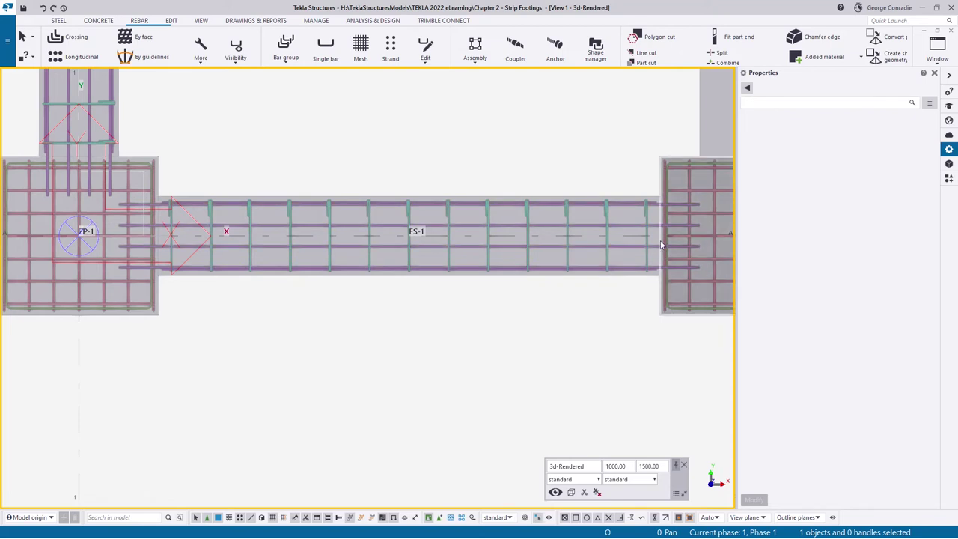
pyautogui.scroll(-4, 510, 331)
pyautogui.moveTo(459, 193); pyautogui.dragTo(458, 414, button='middle')
pyautogui.moveTo(438, 211); pyautogui.dragTo(440, 420, button='middle')
pyautogui.moveTo(435, 189); pyautogui.dragTo(412, 439, button='middle')
pyautogui.scroll(6, 353, 243)
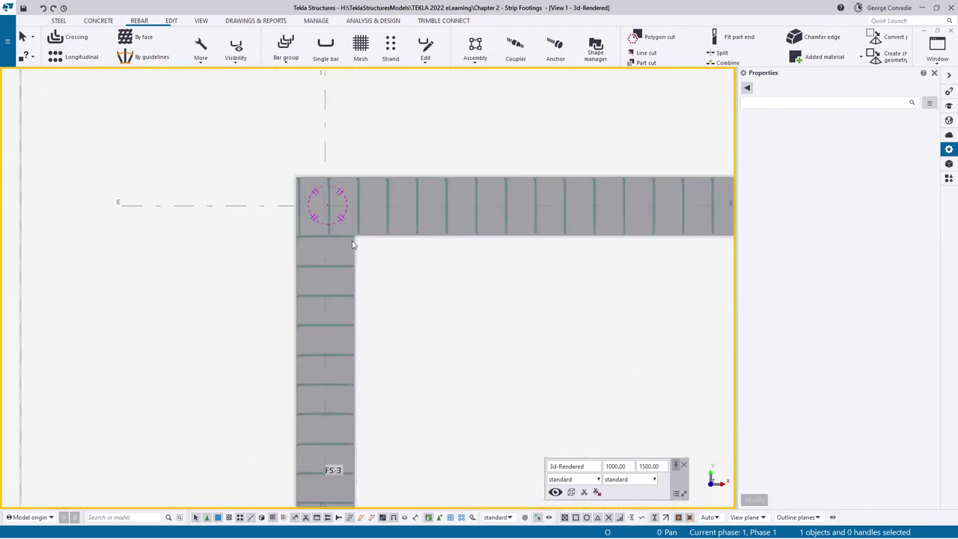
pyautogui.click(344, 234)
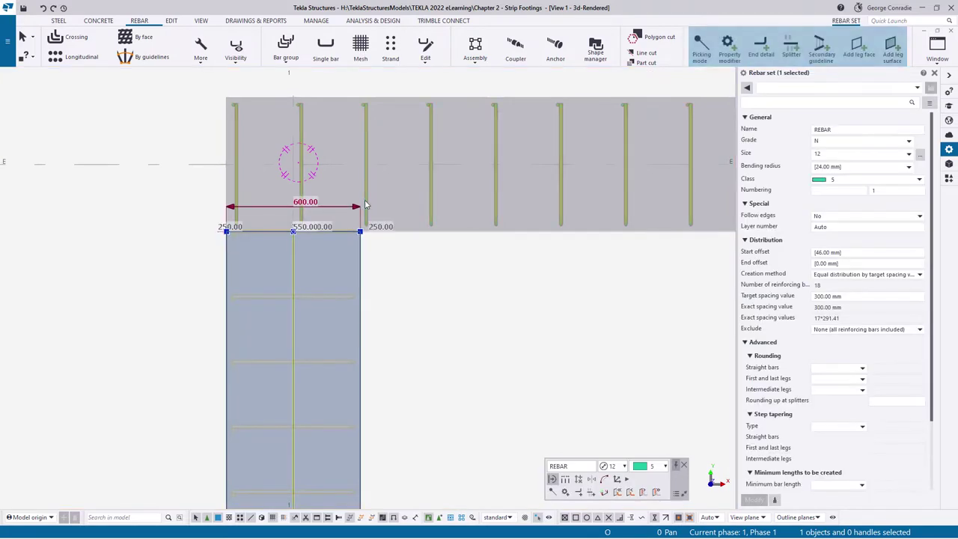
pyautogui.keyDown('ctrl'); pyautogui.click(367, 204); pyautogui.keyUp('ctrl')
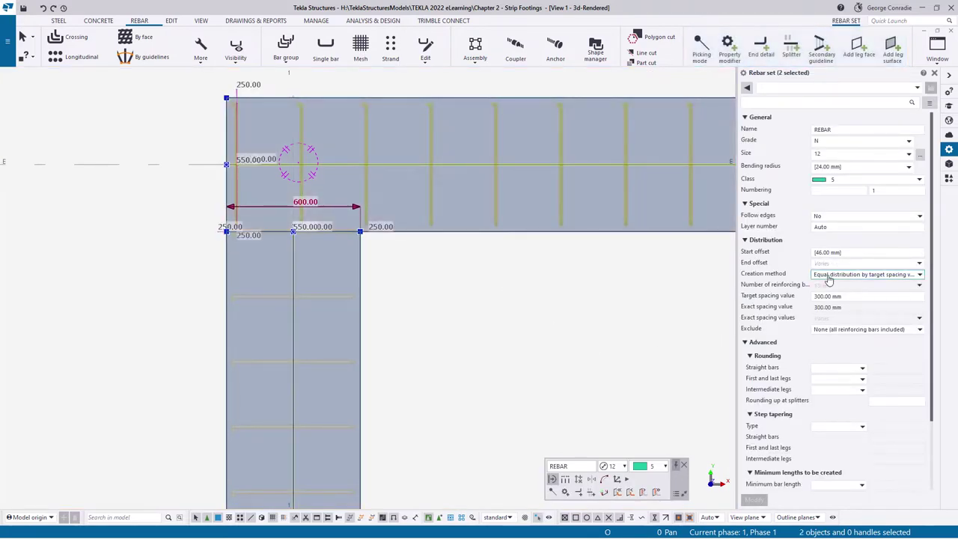
pyautogui.click(832, 252)
pyautogui.tripleClick(832, 253)
pyautogui.write('100')
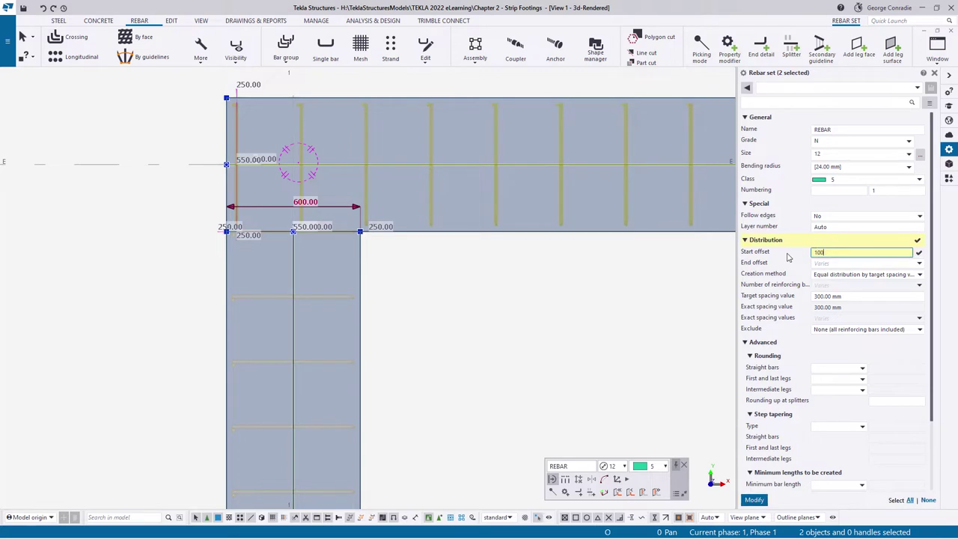
pyautogui.press('Tab')
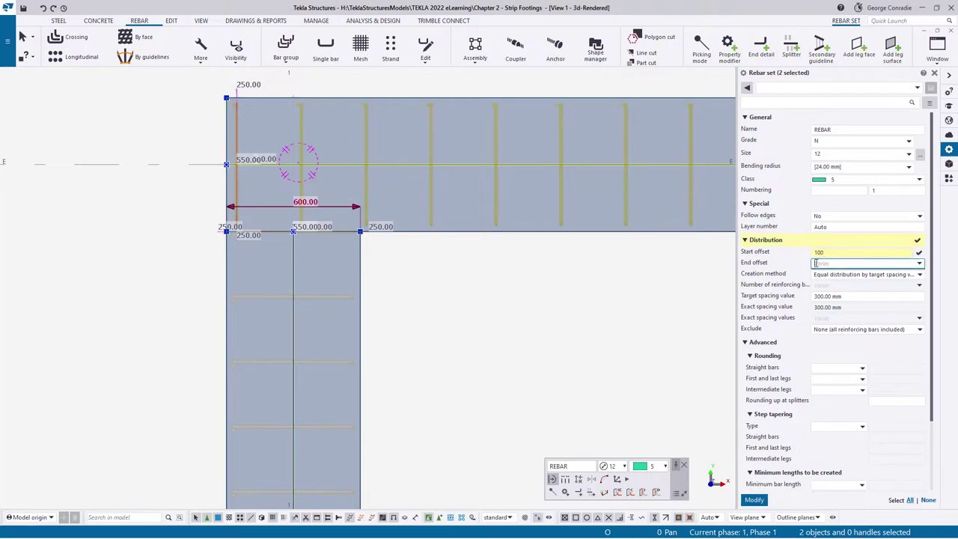
# Enter an end offset of 100 mm for both selected stirrup sets and apply the modified distribution.
pyautogui.click(829, 266)
pyautogui.write('1')
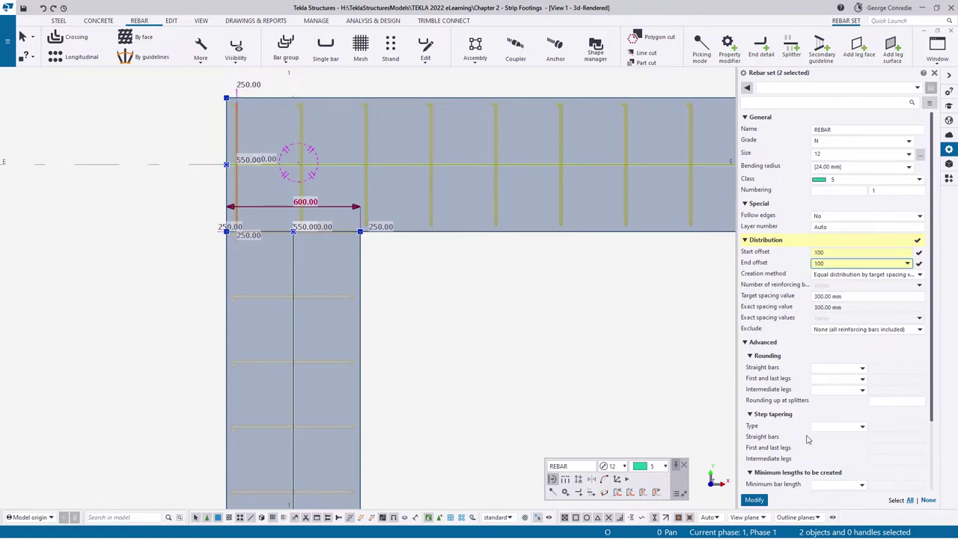
pyautogui.write('00')
pyautogui.click(754, 500)
pyautogui.click(526, 365)
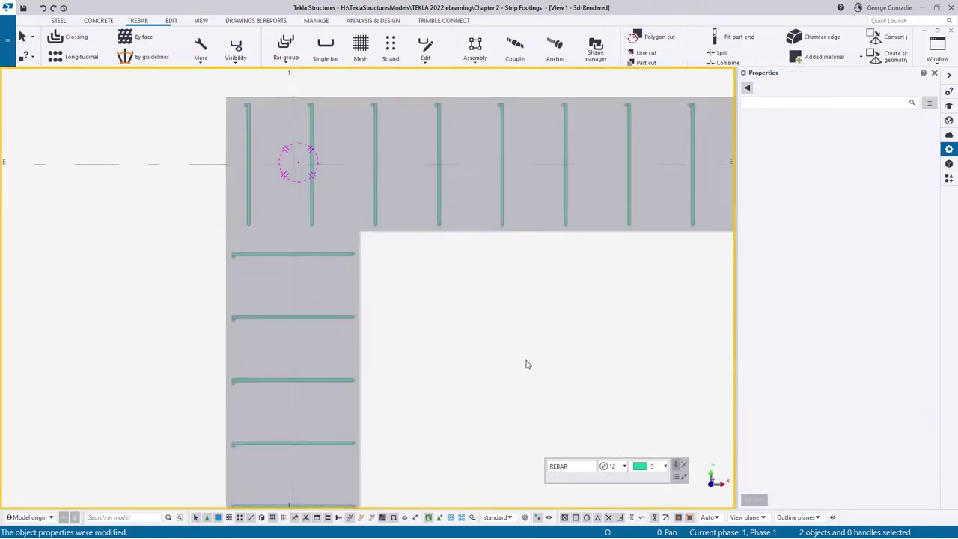
# Orient the model in 3D, select FS-3's grid line E stirrup set and hide the rebar set leg faces.
pyautogui.scroll(1, 300, 255)
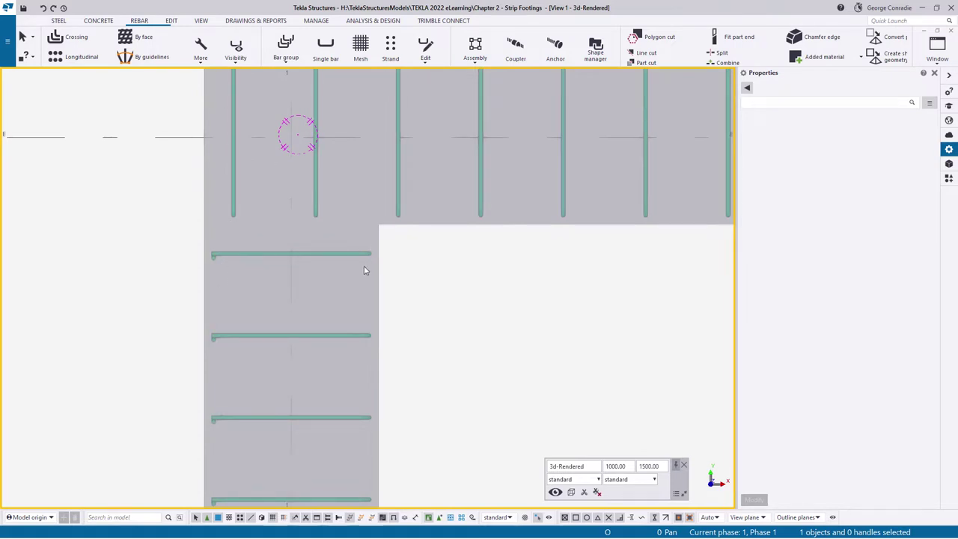
pyautogui.scroll(-3, 417, 251)
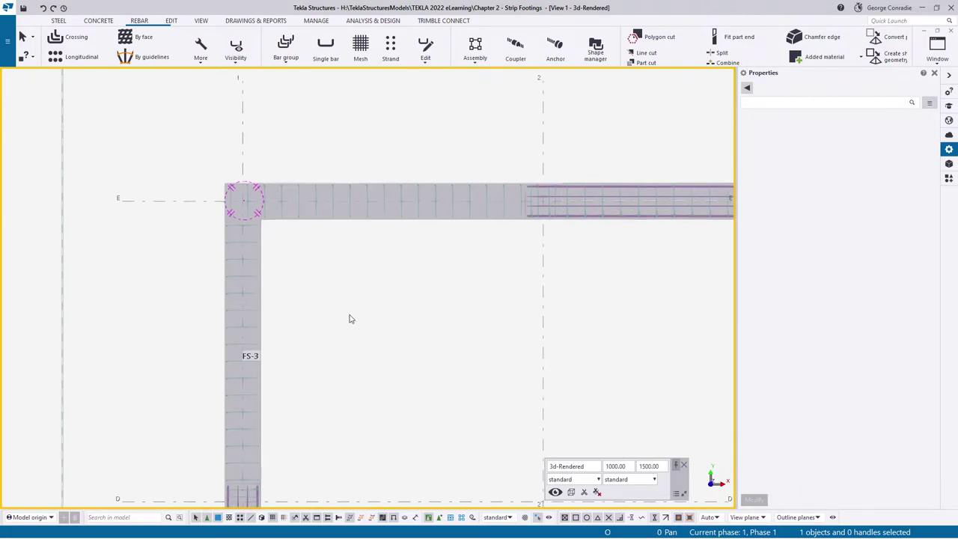
pyautogui.keyDown('ctrl'); pyautogui.moveTo(323, 337); pyautogui.dragTo(427, 223, button='middle'); pyautogui.keyUp('ctrl')
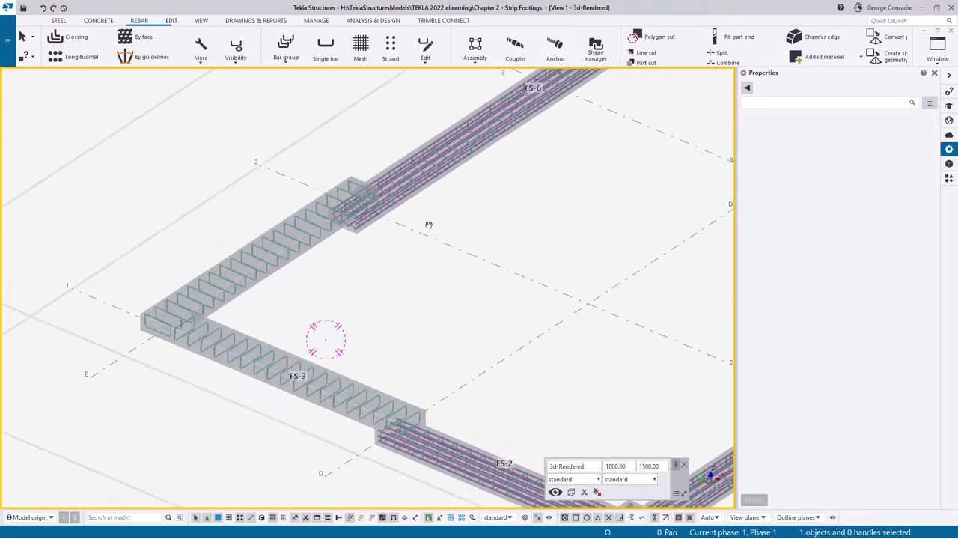
pyautogui.scroll(3, 254, 274)
pyautogui.scroll(3, 405, 239)
pyautogui.scroll(3, 342, 299)
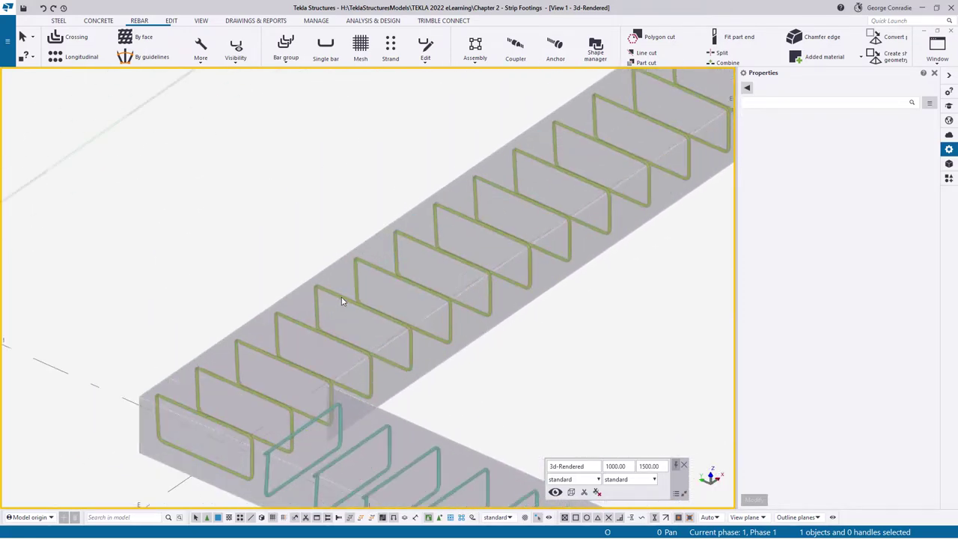
pyautogui.click(315, 284)
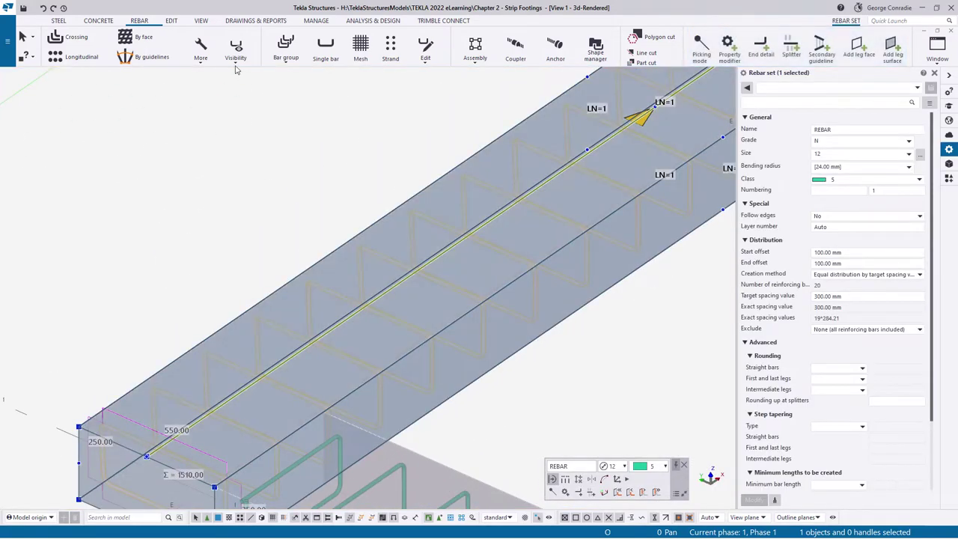
pyautogui.click(235, 46)
pyautogui.click(206, 78)
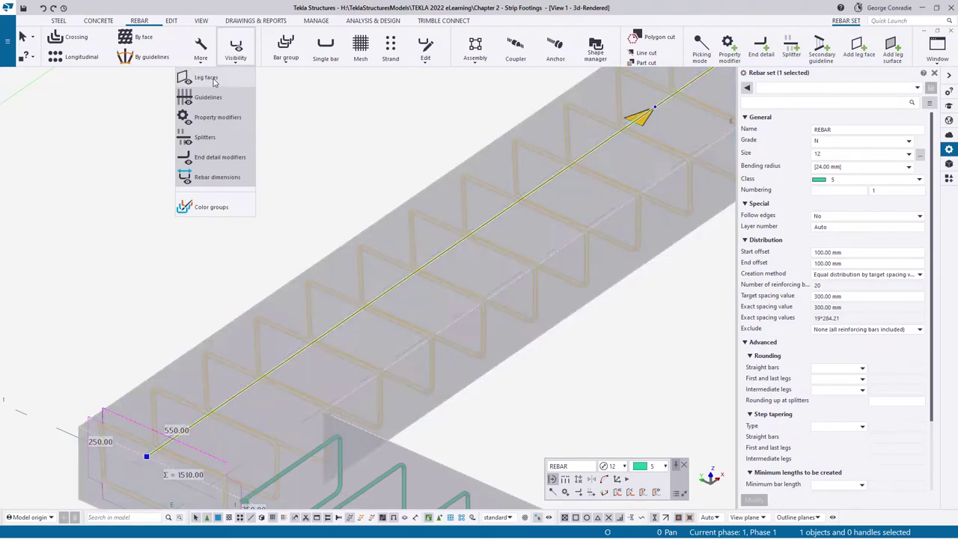
pyautogui.click(372, 255)
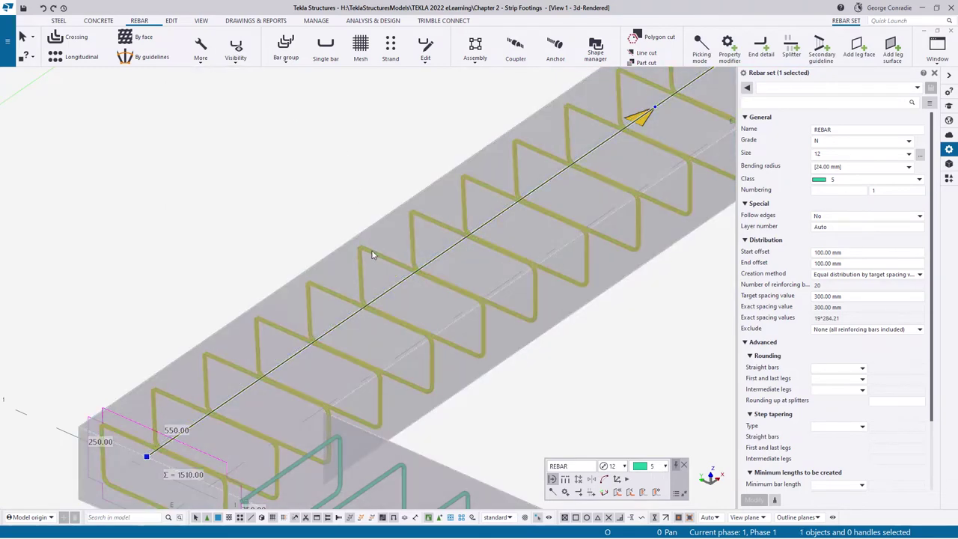
# Add an end detail modifier with Standard 135-degrees hooks to the grid line E stirrup set along FS-3's outer top edge.
pyautogui.click(762, 51)
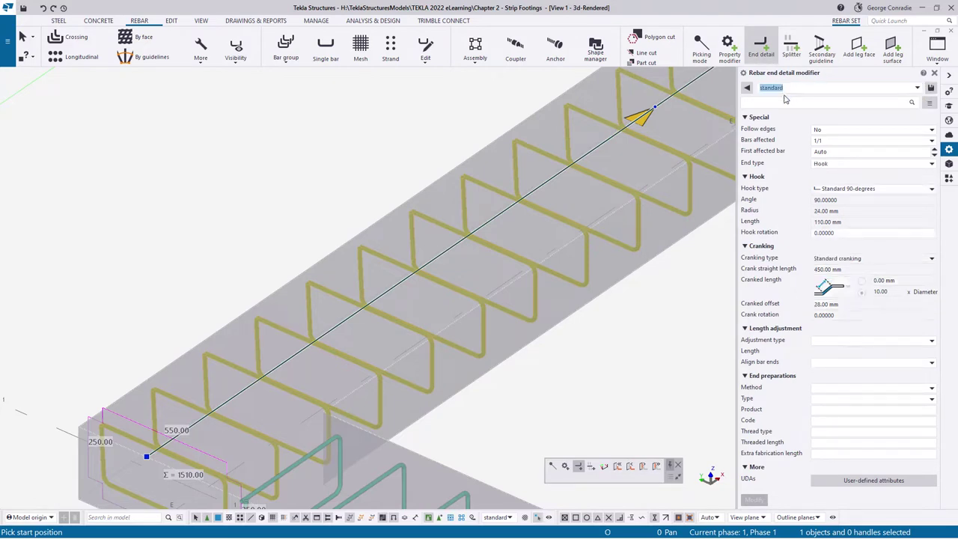
pyautogui.click(852, 190)
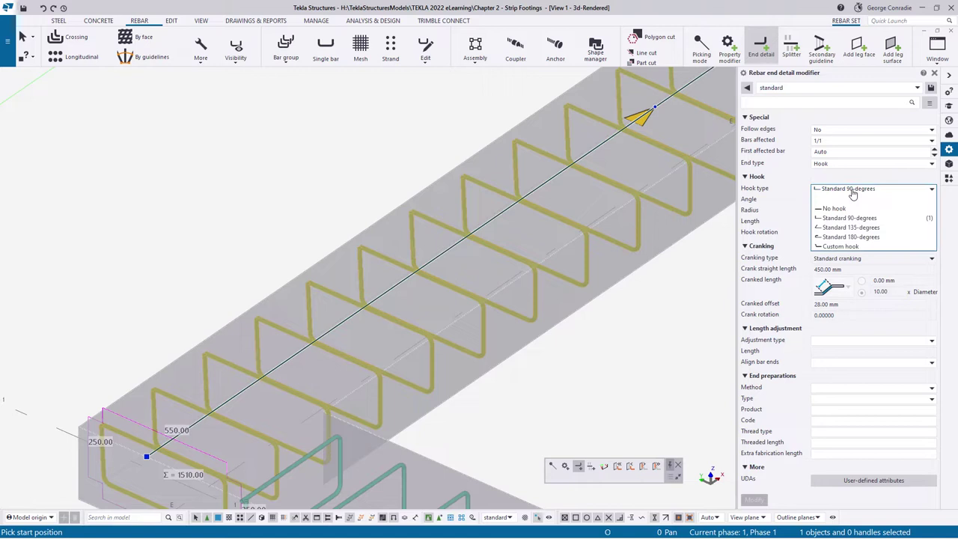
pyautogui.click(851, 228)
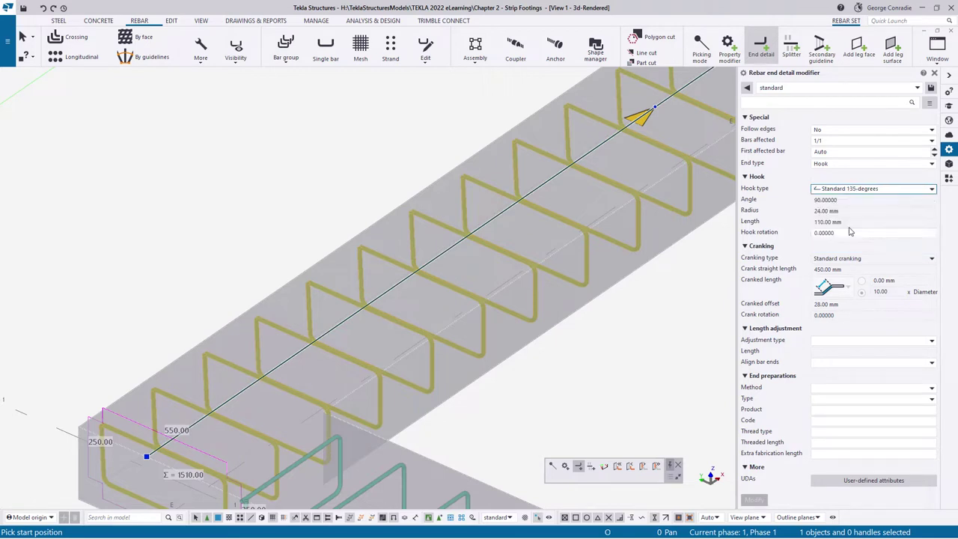
pyautogui.click(483, 145)
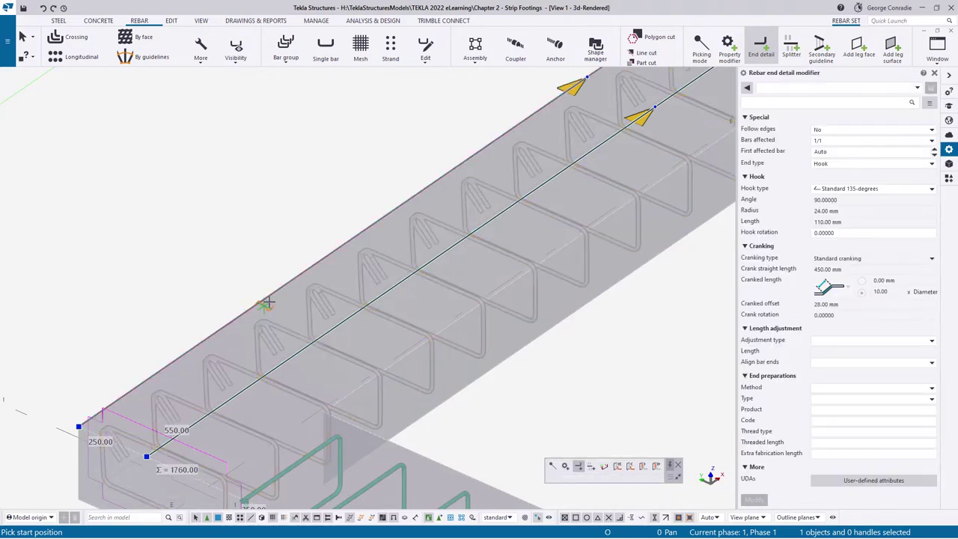
pyautogui.scroll(-3, 363, 289)
pyautogui.moveTo(567, 176); pyautogui.dragTo(413, 305, button='middle')
pyautogui.moveTo(333, 387); pyautogui.dragTo(548, 164, button='middle')
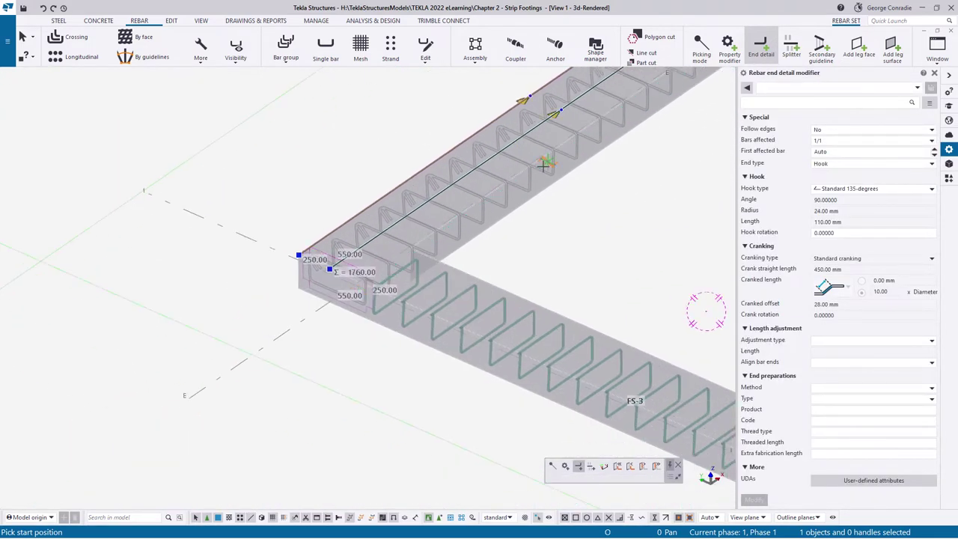
pyautogui.rightClick(351, 371)
pyautogui.click(396, 200)
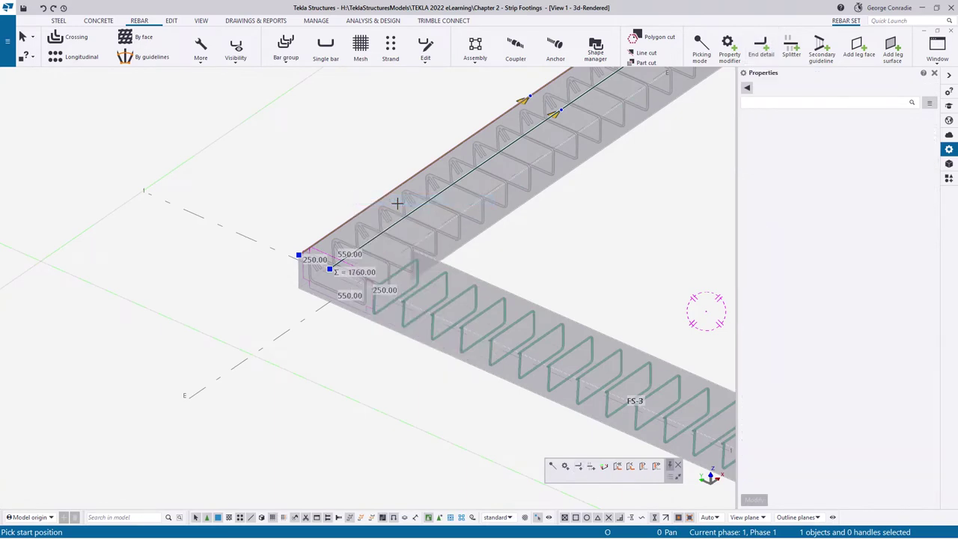
pyautogui.rightClick(417, 208)
pyautogui.click(417, 210)
pyautogui.click(360, 357)
# Add an end detail modifier with Standard 135-degrees hooks to the grid line 1 stirrup set along FS-3's outer top edge.
pyautogui.moveTo(378, 373); pyautogui.dragTo(326, 333, button='middle')
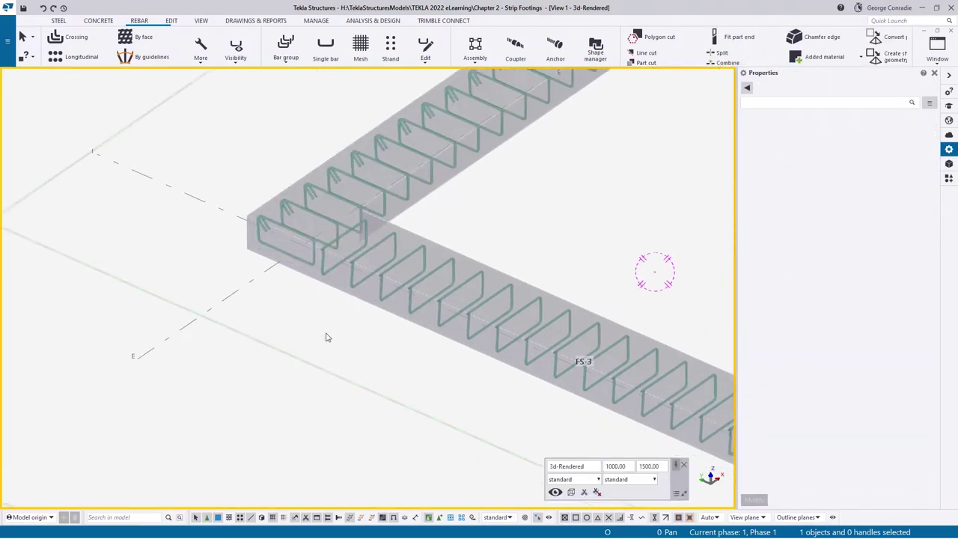
pyautogui.scroll(2, 369, 361)
pyautogui.scroll(-3, 447, 283)
pyautogui.click(447, 280)
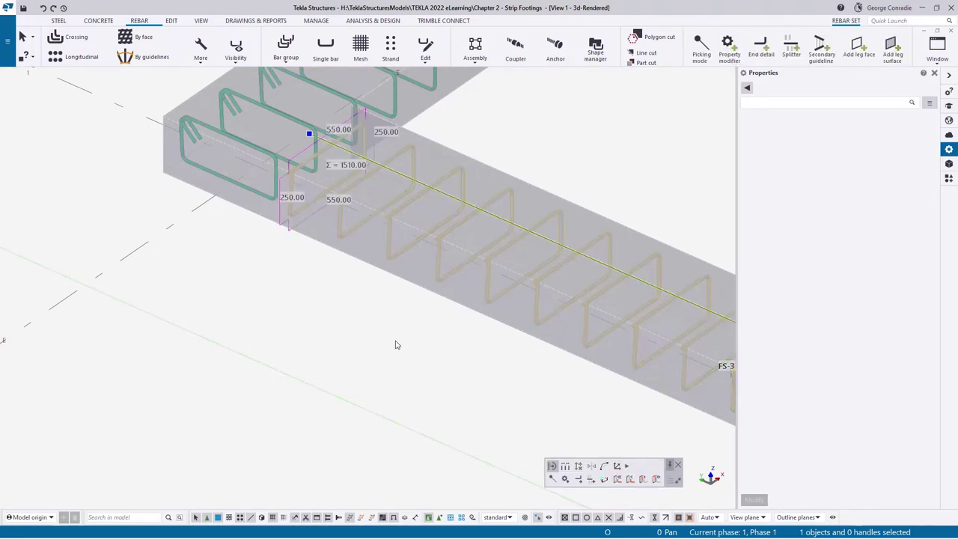
pyautogui.moveTo(398, 344); pyautogui.dragTo(342, 310, button='middle')
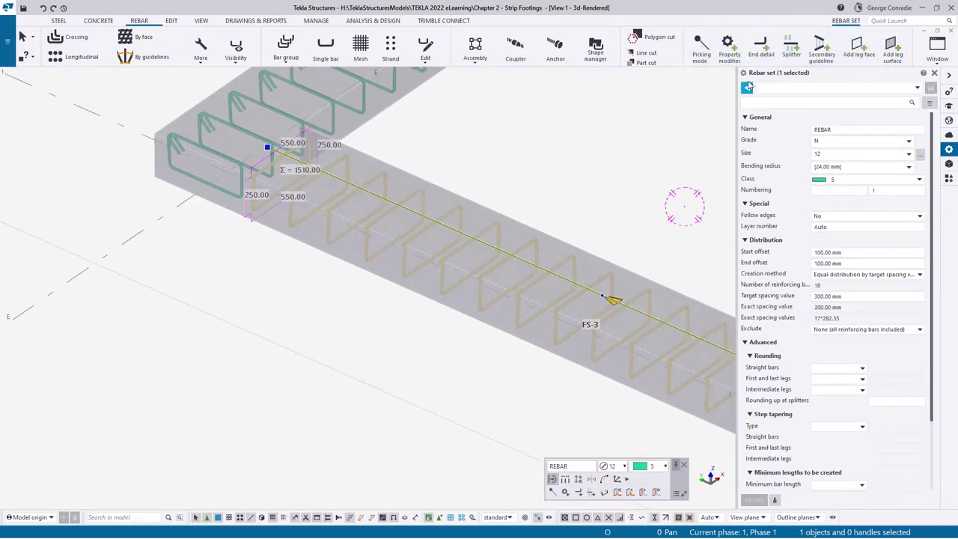
pyautogui.click(761, 50)
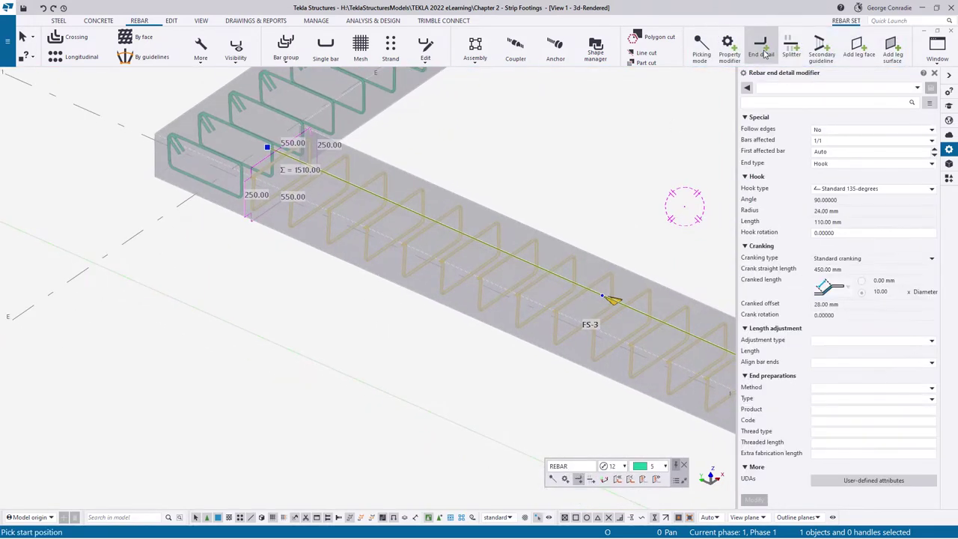
pyautogui.click(500, 285)
pyautogui.rightClick(349, 316)
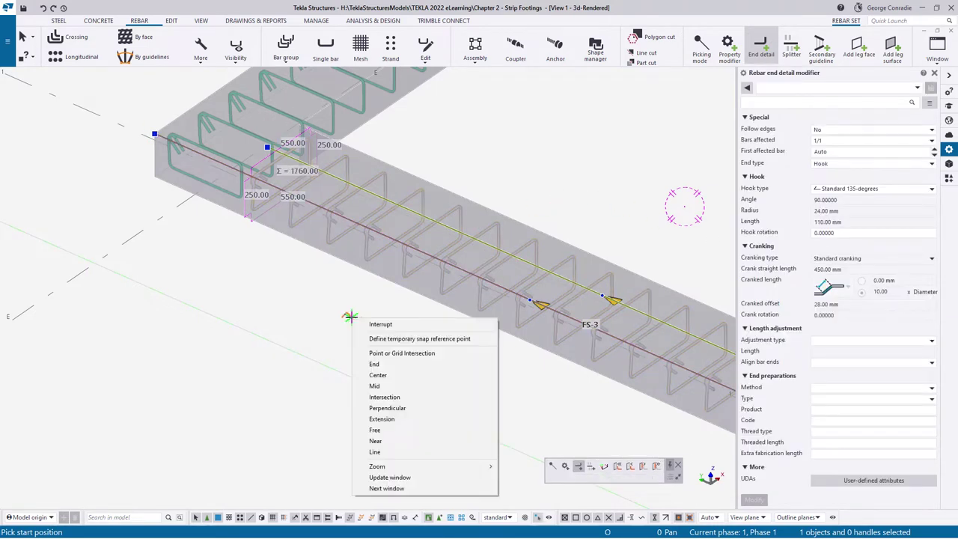
pyautogui.click(380, 323)
# Shorten the grid line 1 set's end detail modifier to 5000 mm, bringing its corner end level with FS-3's inner corner.
pyautogui.moveTo(322, 308); pyautogui.dragTo(356, 360, button='middle')
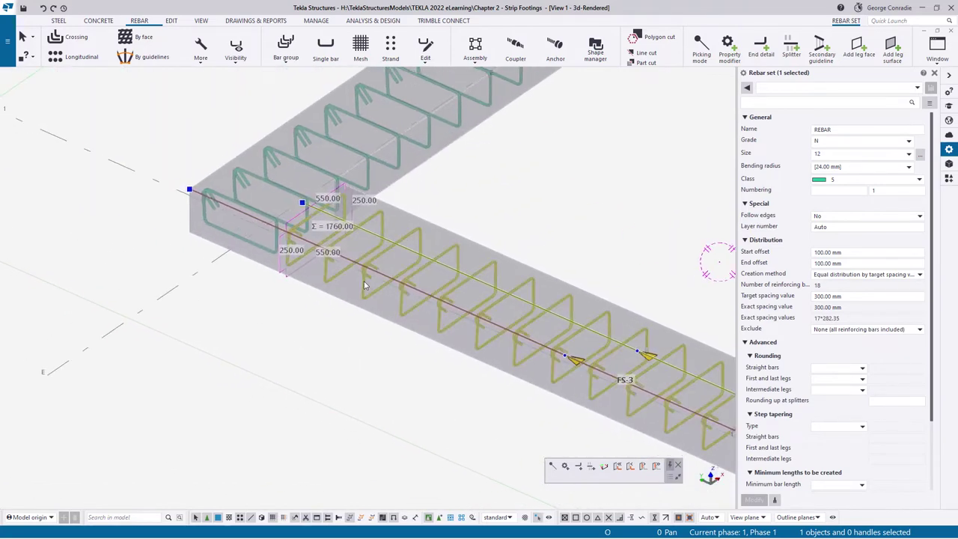
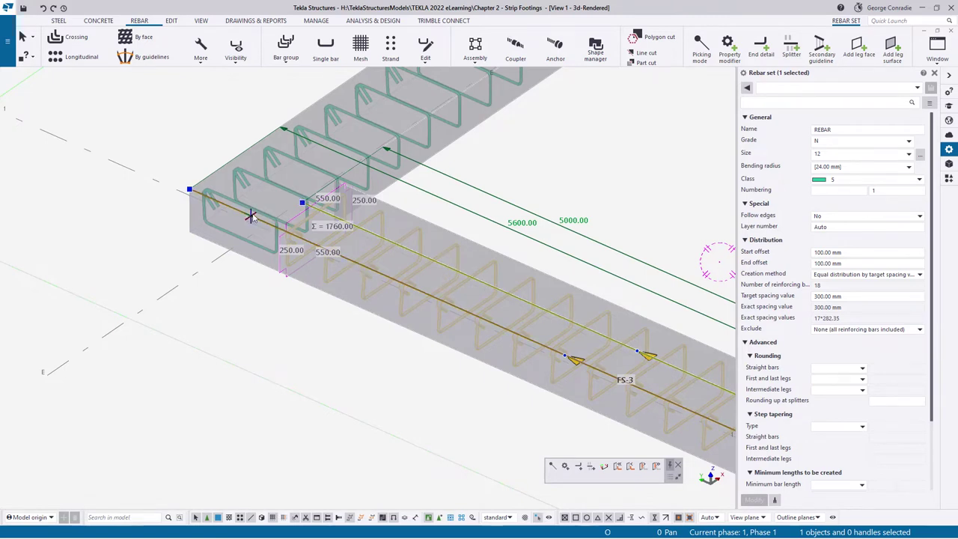
pyautogui.scroll(2, 248, 214)
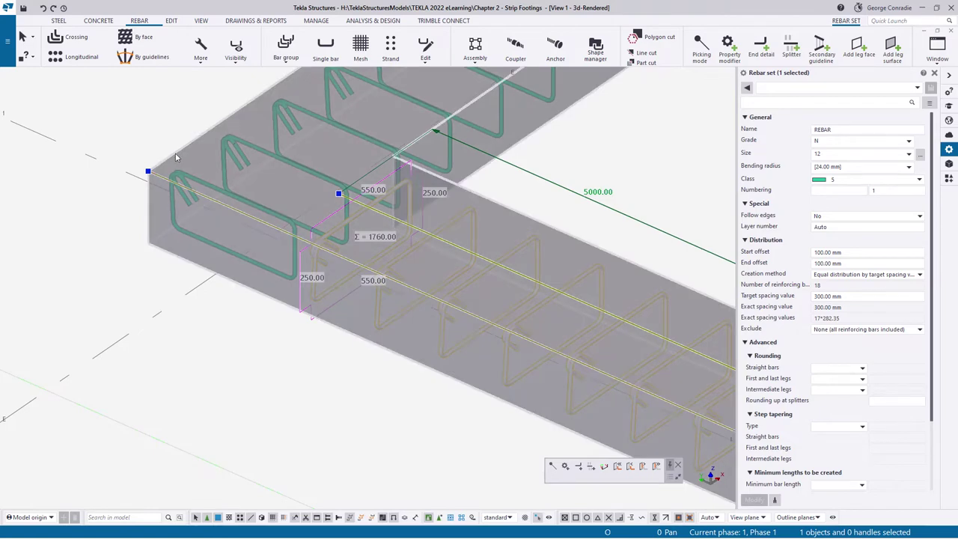
pyautogui.moveTo(246, 111); pyautogui.dragTo(394, 157)
pyautogui.click(274, 348)
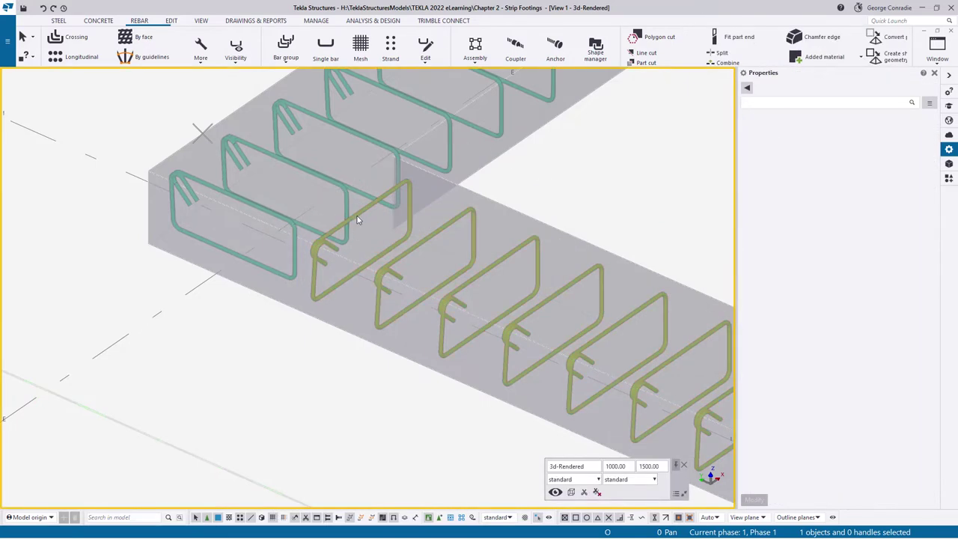
pyautogui.click(357, 216)
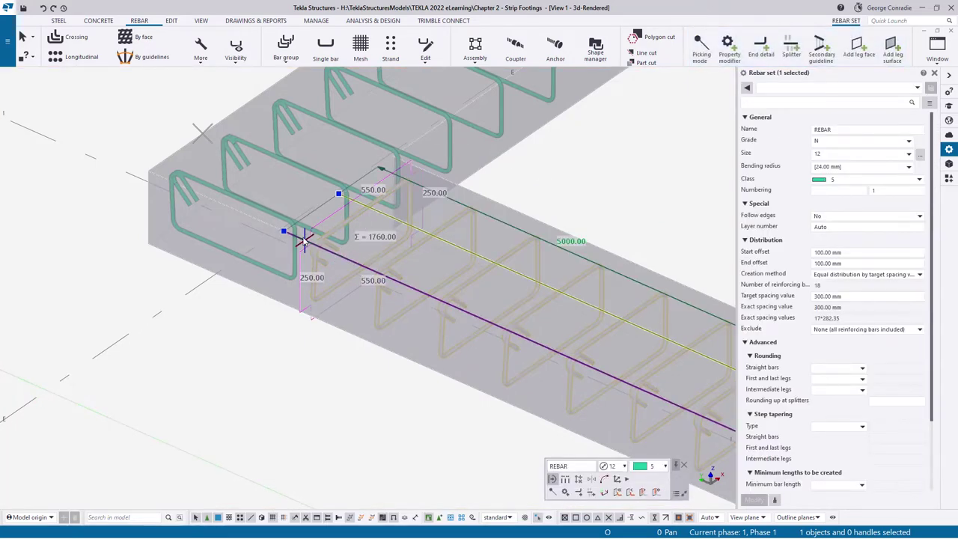
pyautogui.click(224, 334)
# Start a longitudinal rebar set for FS-3 using the grade N size 16 main bar and class 7.
pyautogui.scroll(-3, 280, 335)
pyautogui.moveTo(366, 400); pyautogui.dragTo(250, 279, button='middle')
pyautogui.scroll(-2, 253, 284)
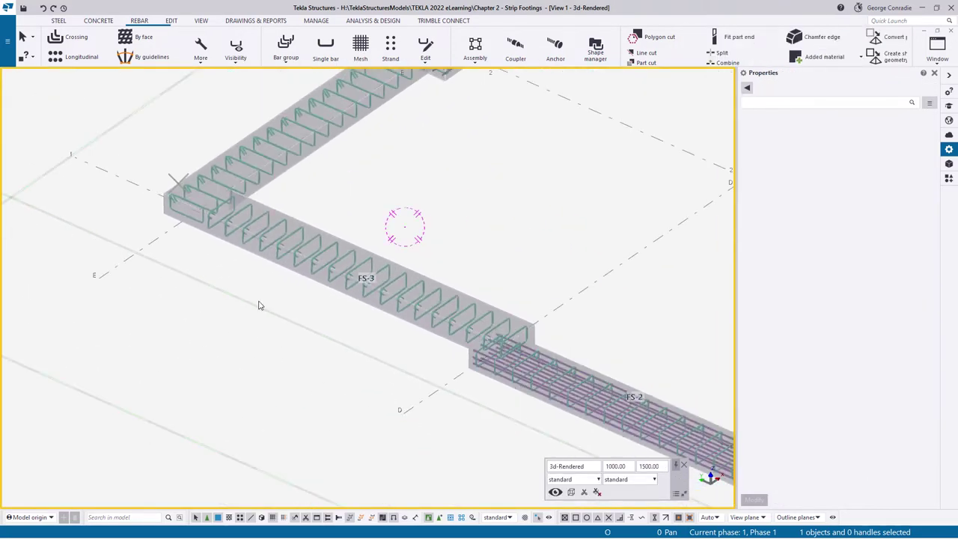
pyautogui.moveTo(432, 210); pyautogui.dragTo(462, 315, button='middle')
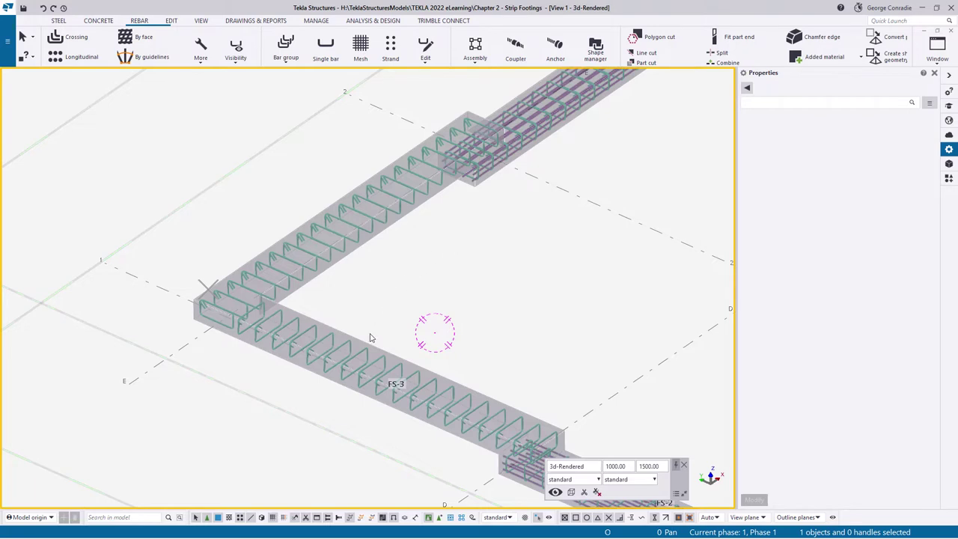
pyautogui.scroll(3, 370, 338)
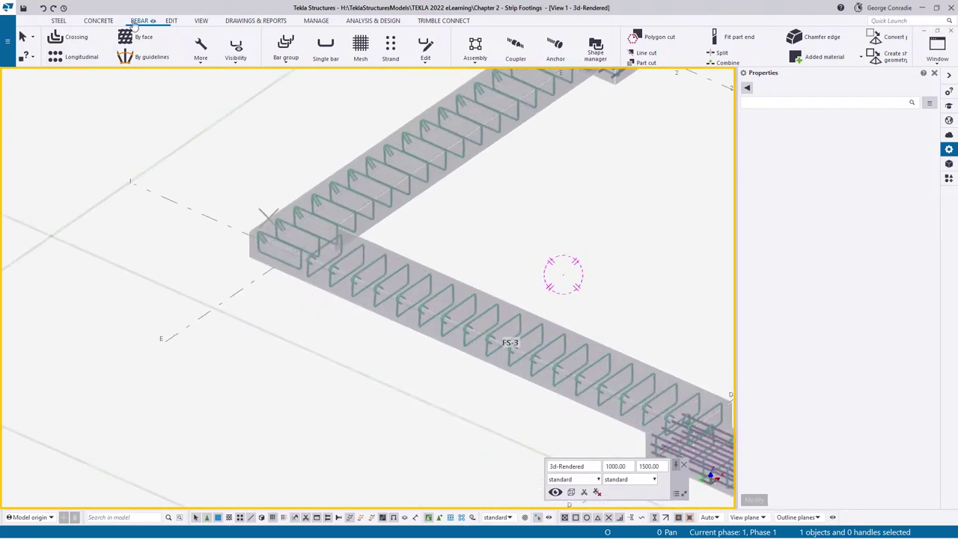
pyautogui.click(138, 21)
pyautogui.click(76, 57)
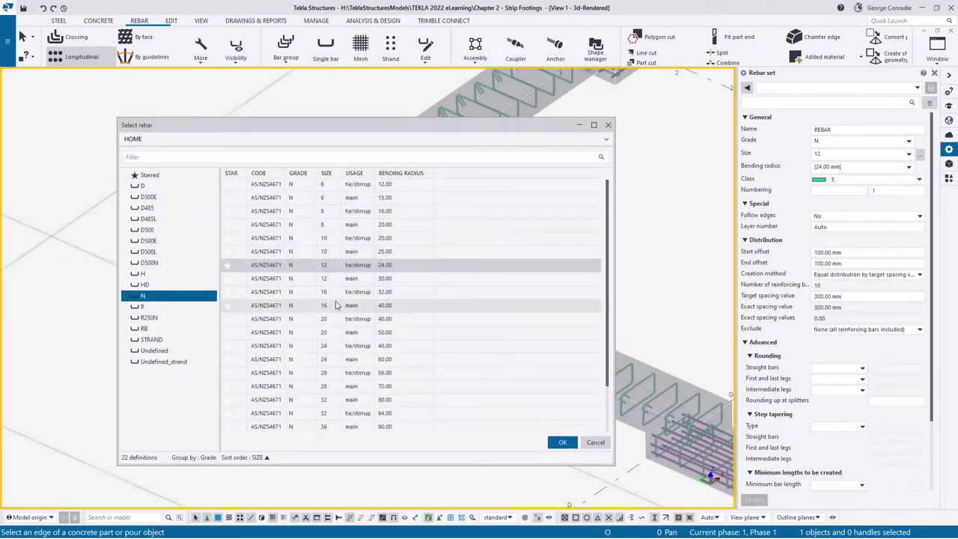
pyautogui.doubleClick(324, 307)
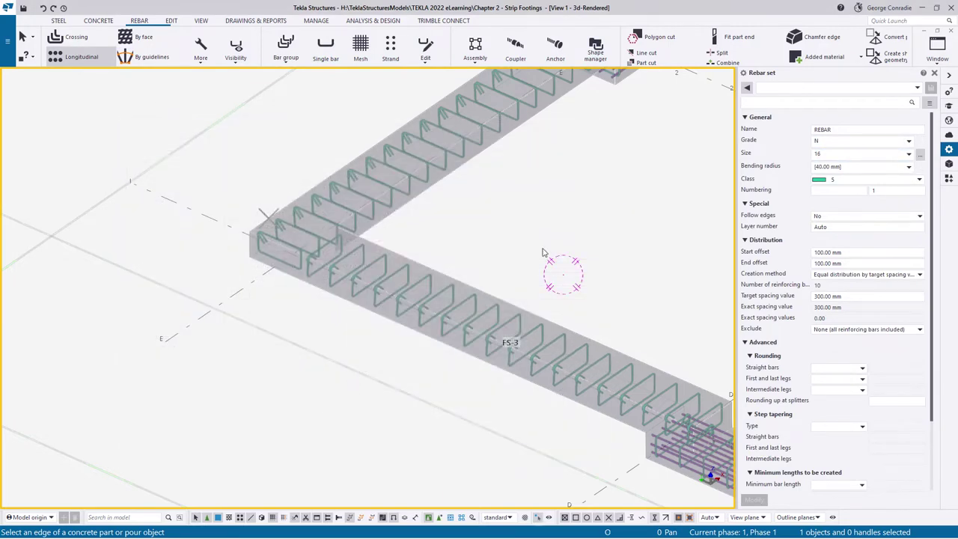
pyautogui.click(838, 179)
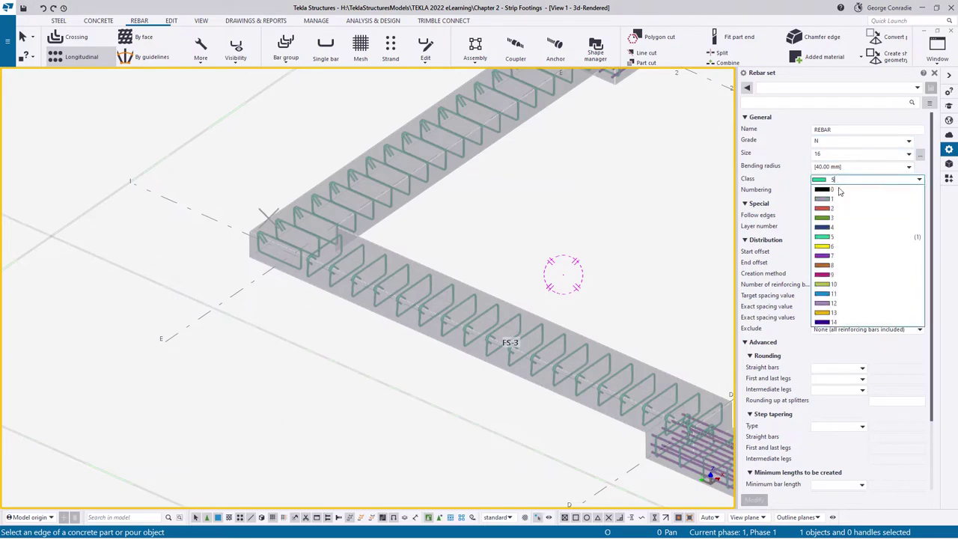
pyautogui.click(831, 252)
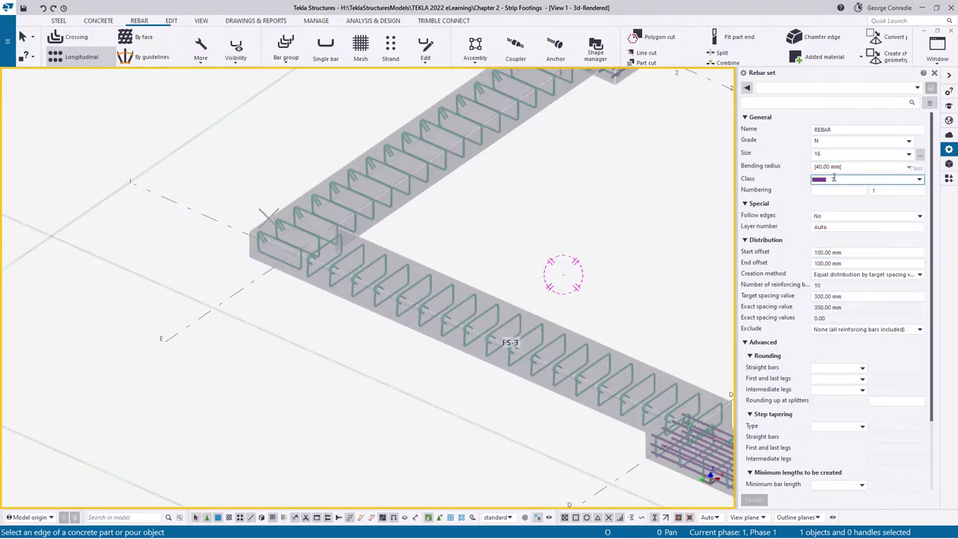
# Clear the start and end offsets and distribute the longitudinal bars equally by number, with 4 reinforcing bars.
pyautogui.moveTo(862, 251); pyautogui.dragTo(788, 259)
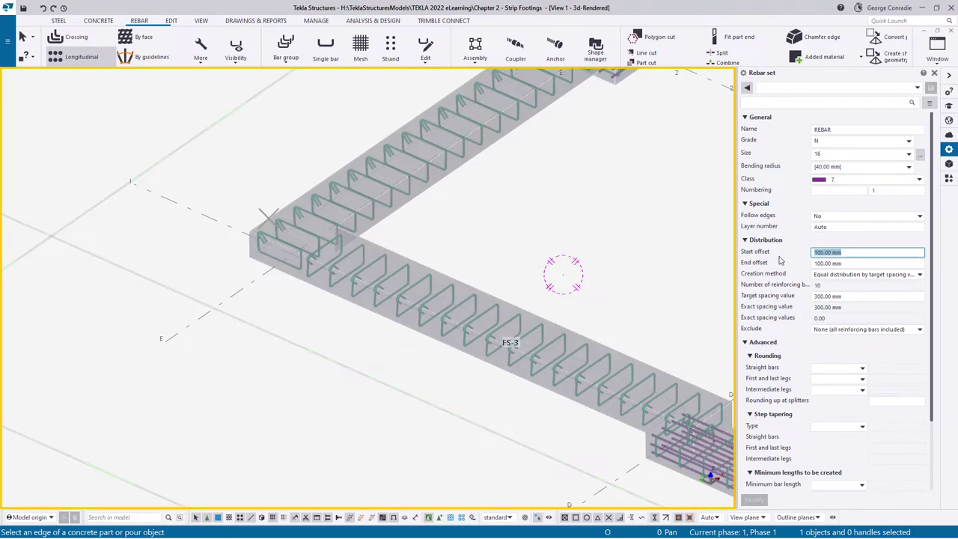
pyautogui.press('Delete')
pyautogui.press('Tab')
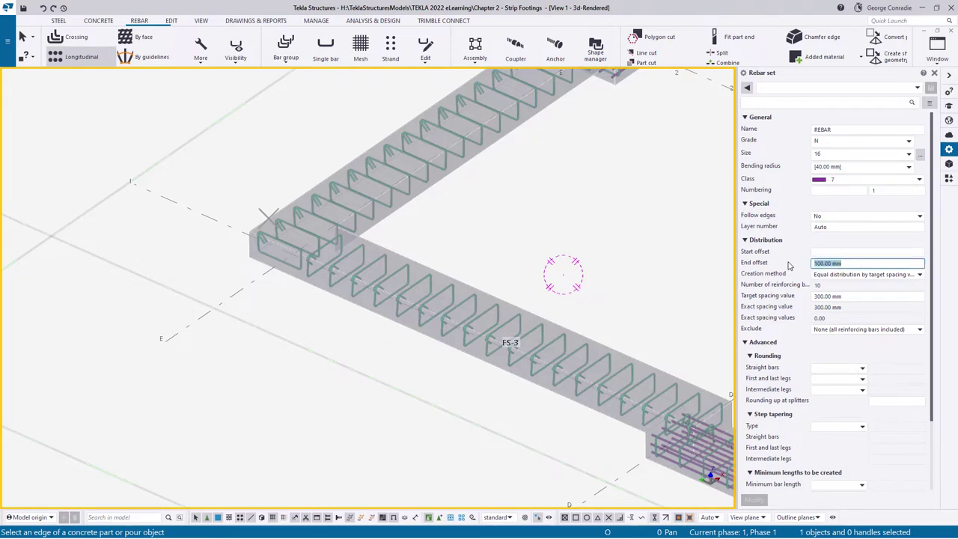
pyautogui.press('Delete')
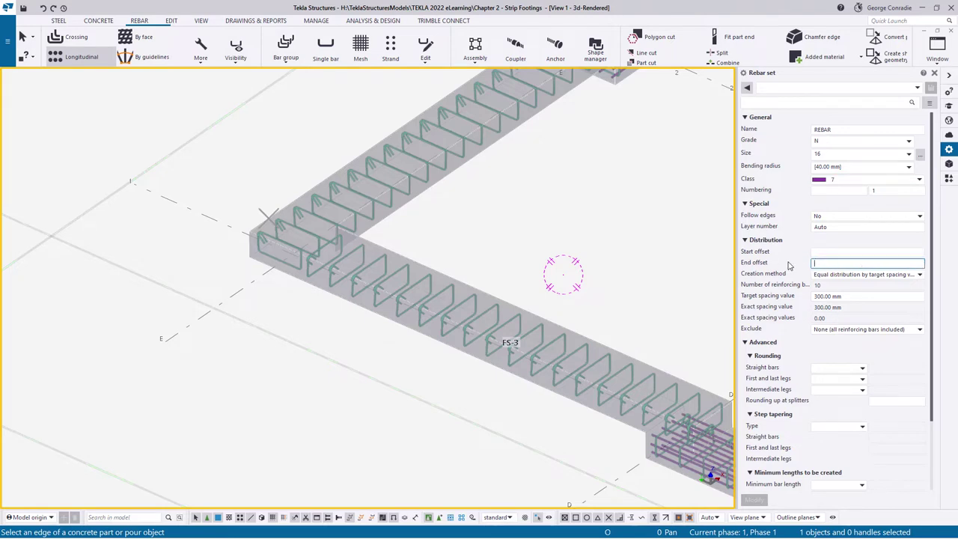
pyautogui.click(883, 276)
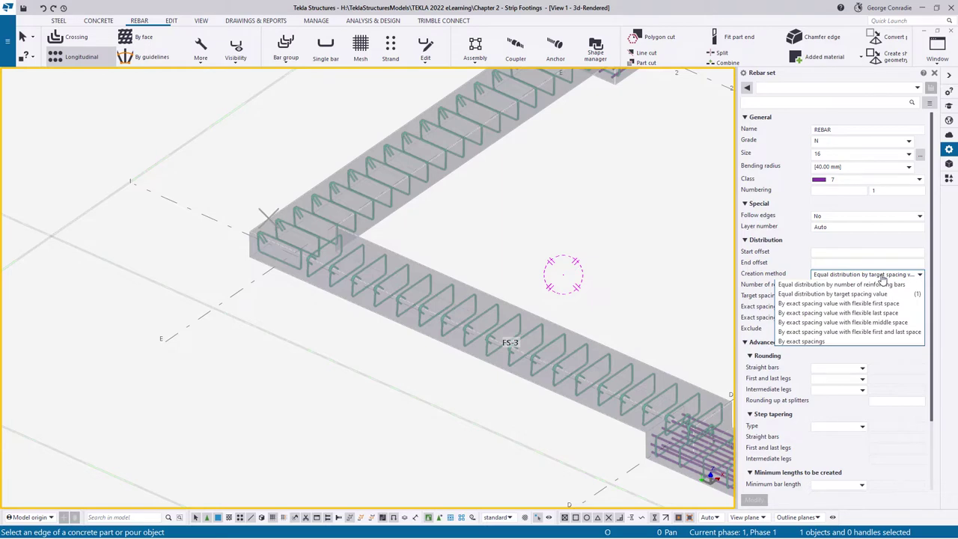
pyautogui.click(834, 285)
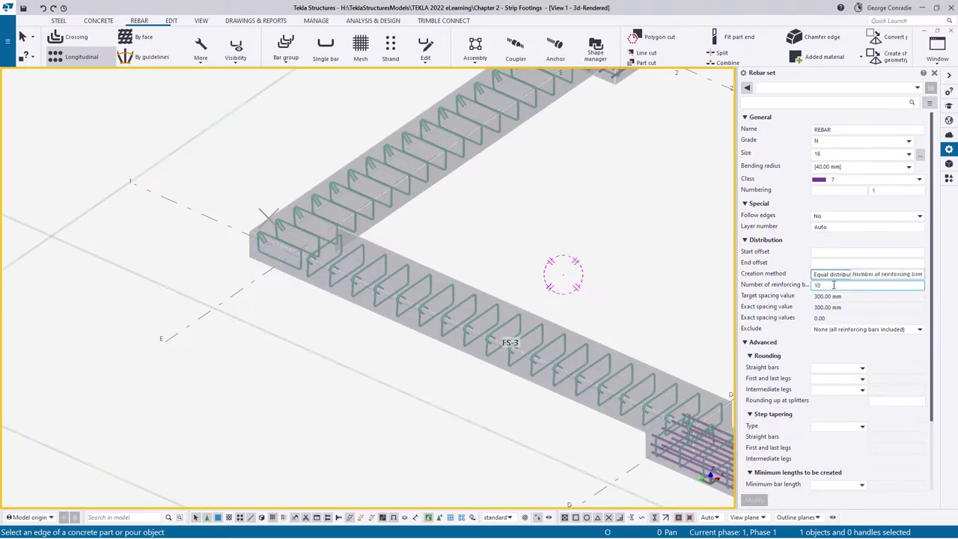
pyautogui.doubleClick(834, 285)
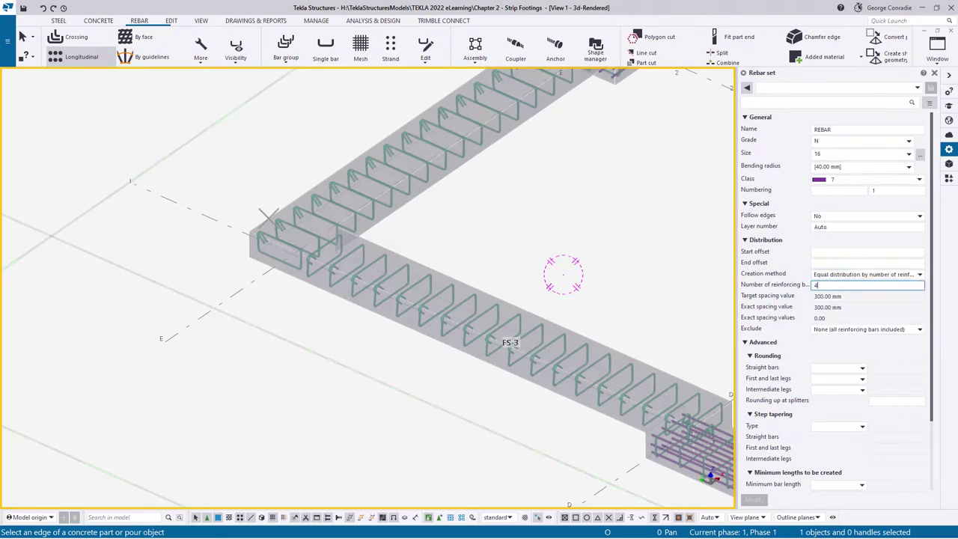
pyautogui.write('4')
# Create the longitudinal bars on the top and bottom faces of FS-3's grid line 1 leg.
pyautogui.scroll(4, 358, 300)
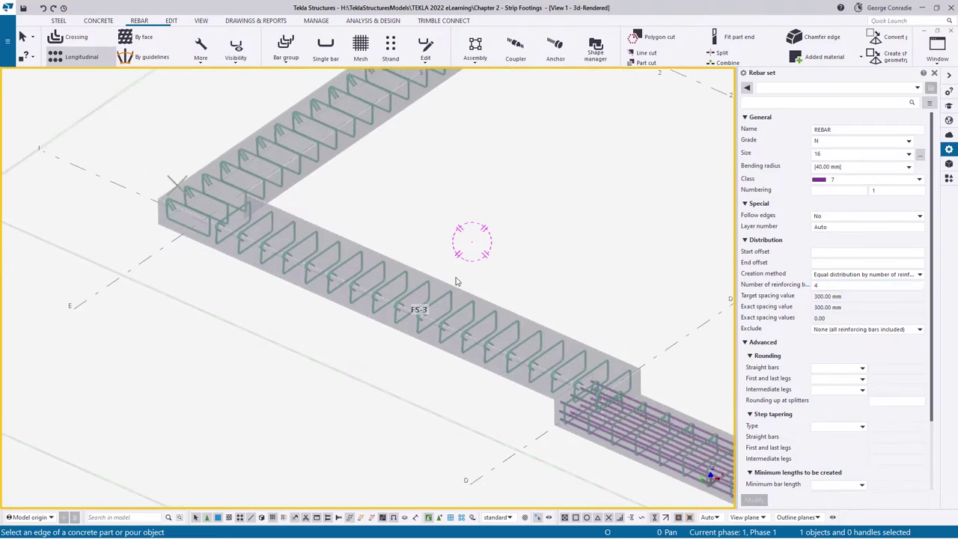
pyautogui.click(356, 330)
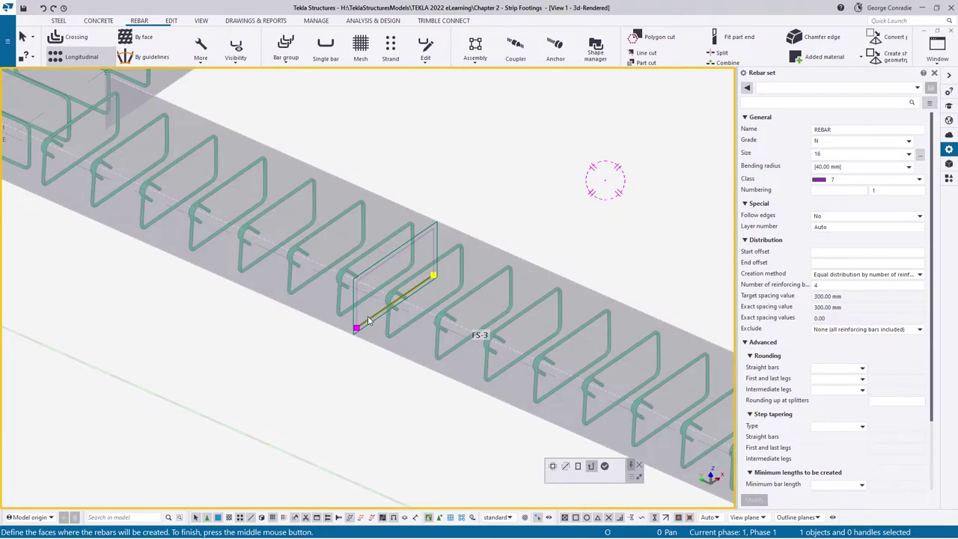
pyautogui.click(376, 271)
pyautogui.click(605, 466)
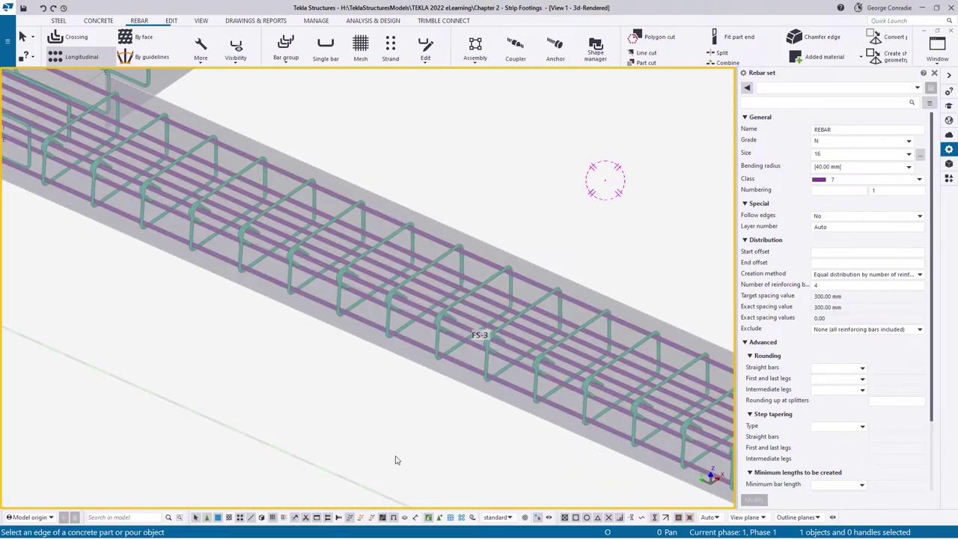
# Create the same longitudinal bars on the top and bottom faces of FS-3's grid line E leg.
pyautogui.moveTo(449, 197); pyautogui.dragTo(487, 343, button='middle')
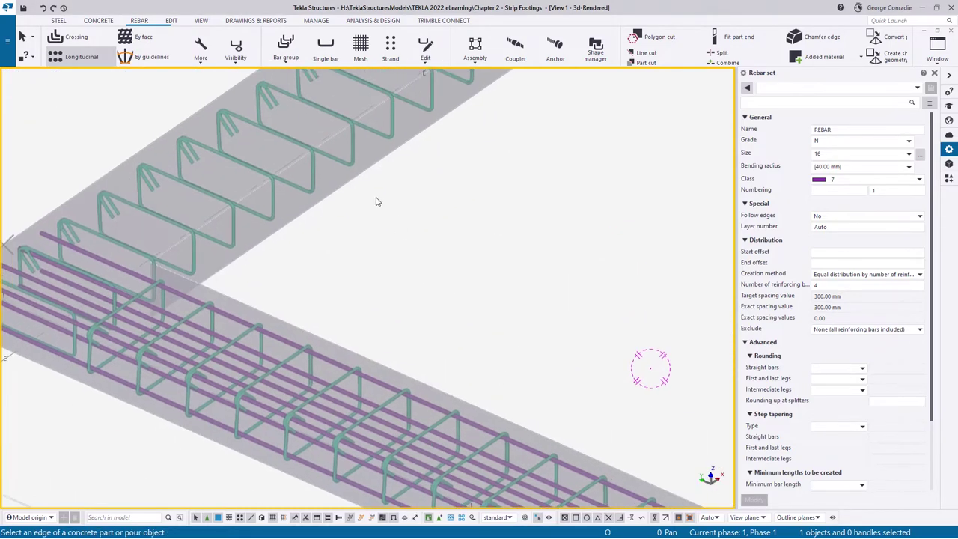
pyautogui.click(347, 188)
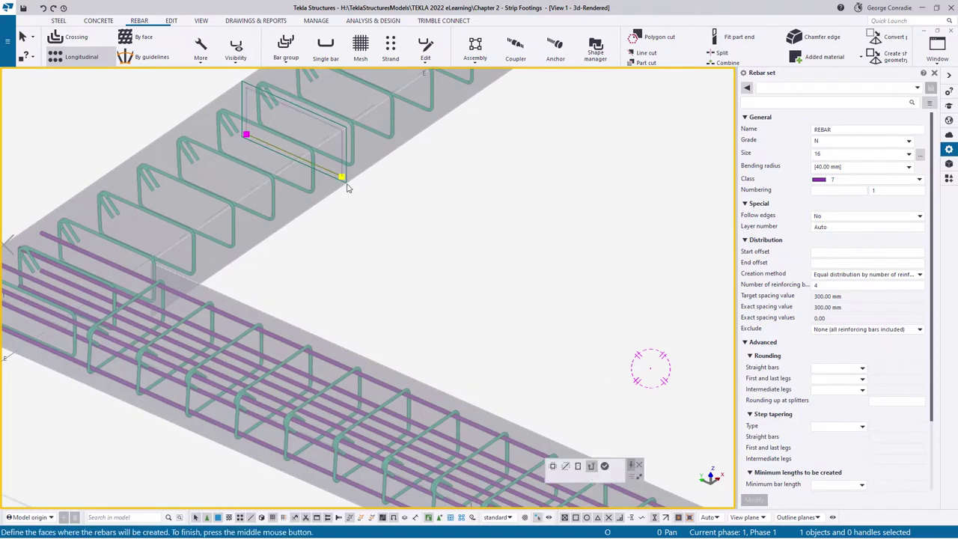
pyautogui.click(329, 131)
pyautogui.click(604, 466)
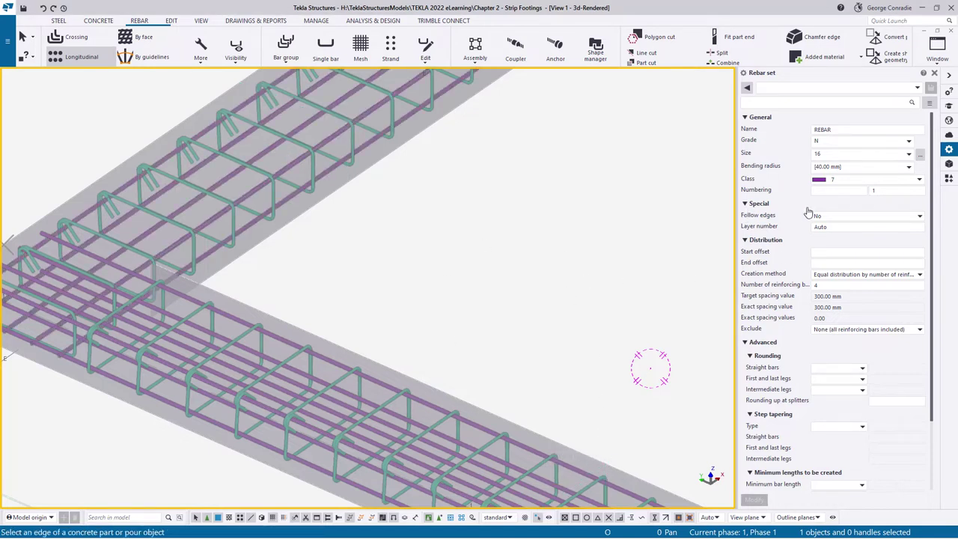
# Create one longitudinal bar with a 150 mm start offset on each side face of FS-3's grid line E leg.
pyautogui.click(829, 285)
pyautogui.write('1')
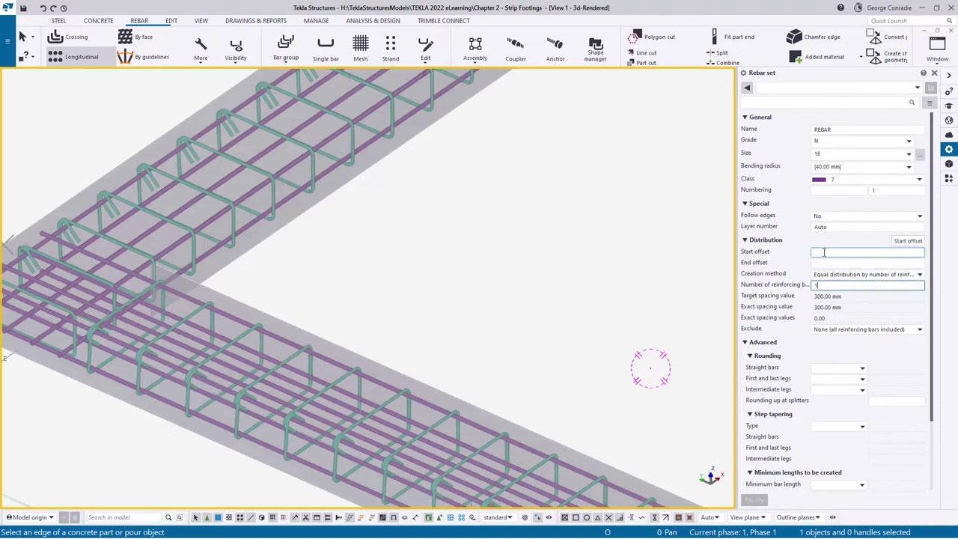
pyautogui.click(824, 252)
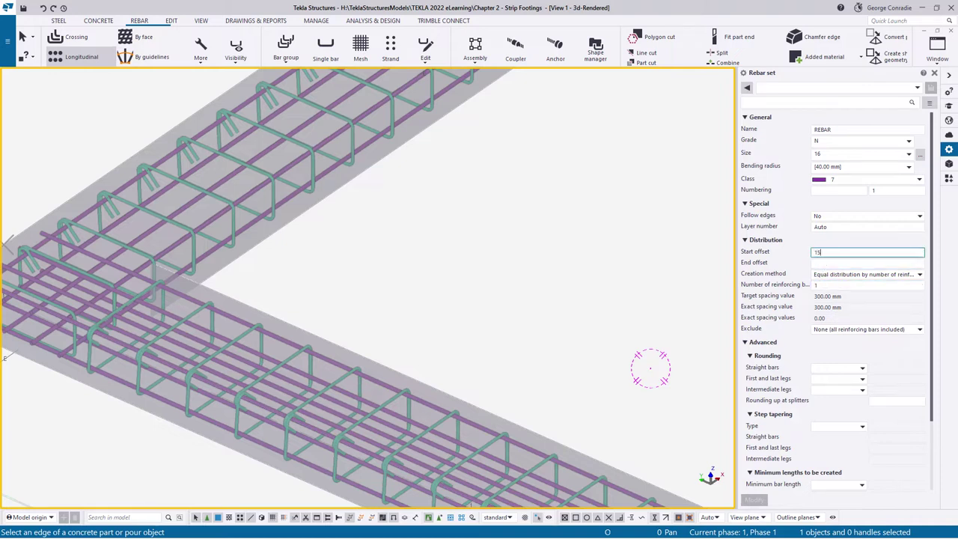
pyautogui.click(824, 263)
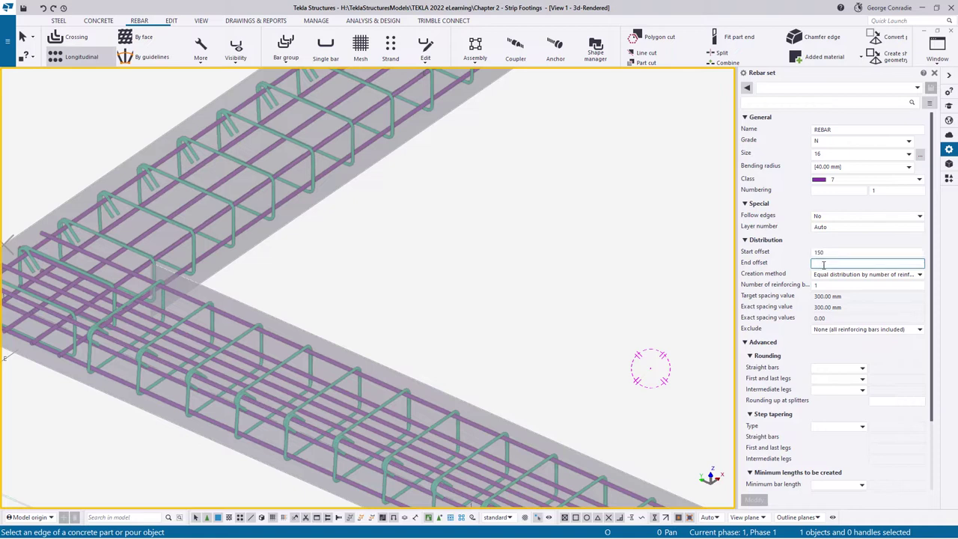
pyautogui.click(341, 188)
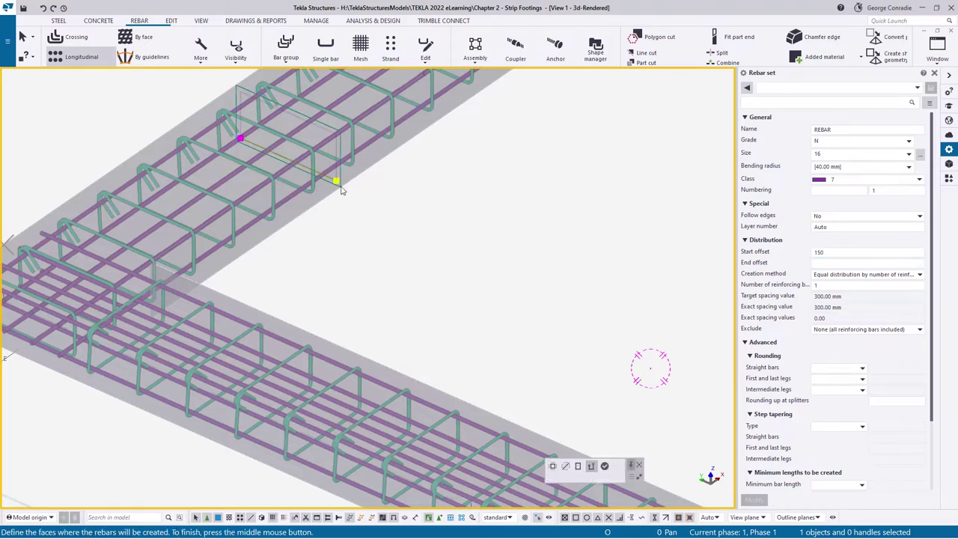
pyautogui.click(240, 113)
pyautogui.click(610, 466)
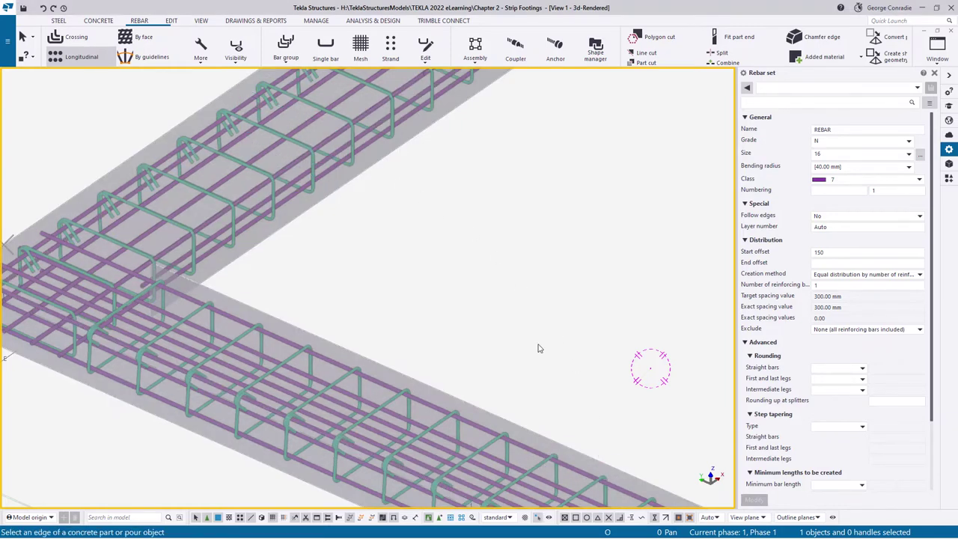
# Create the single longitudinal bars on both side faces of FS-3's grid line 1 leg and end the command.
pyautogui.moveTo(598, 361); pyautogui.dragTo(502, 223, button='middle')
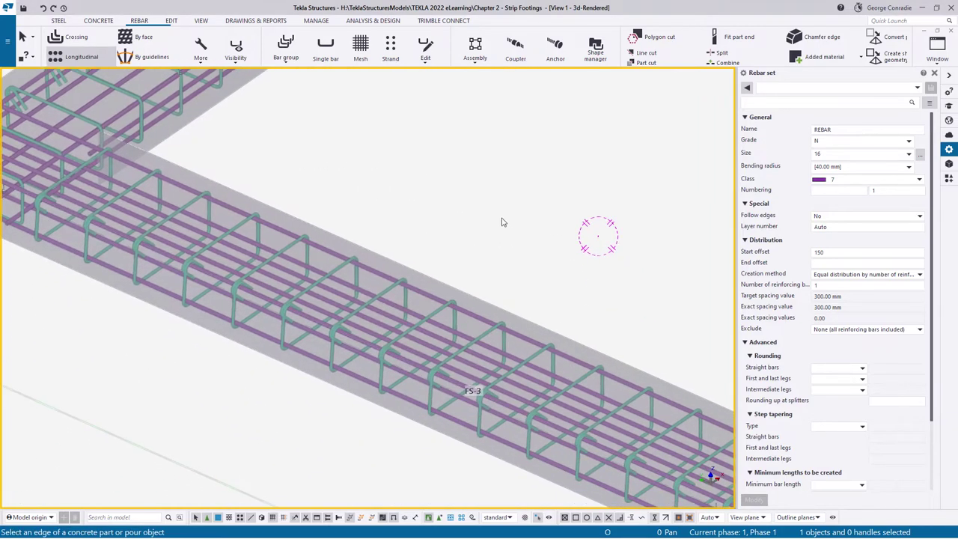
pyautogui.click(348, 396)
pyautogui.click(354, 374)
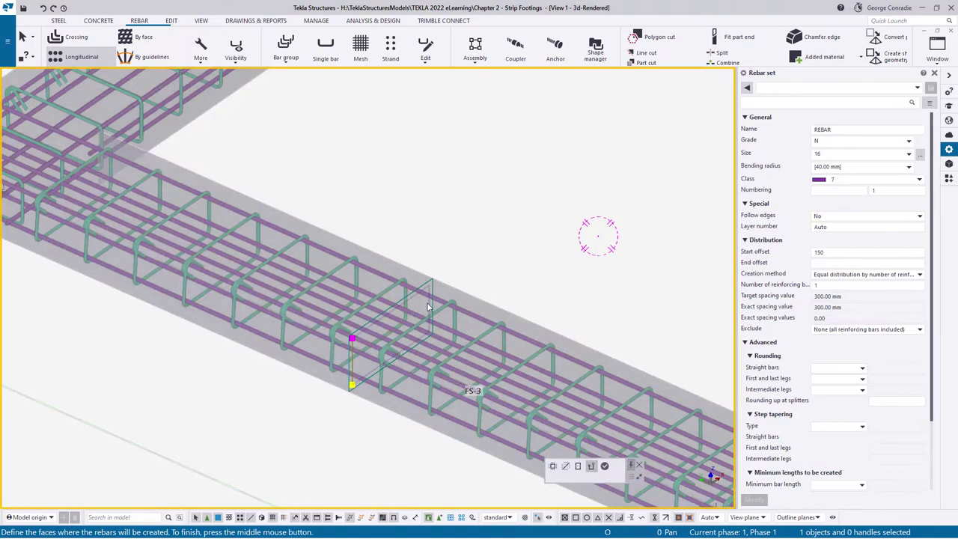
pyautogui.click(605, 466)
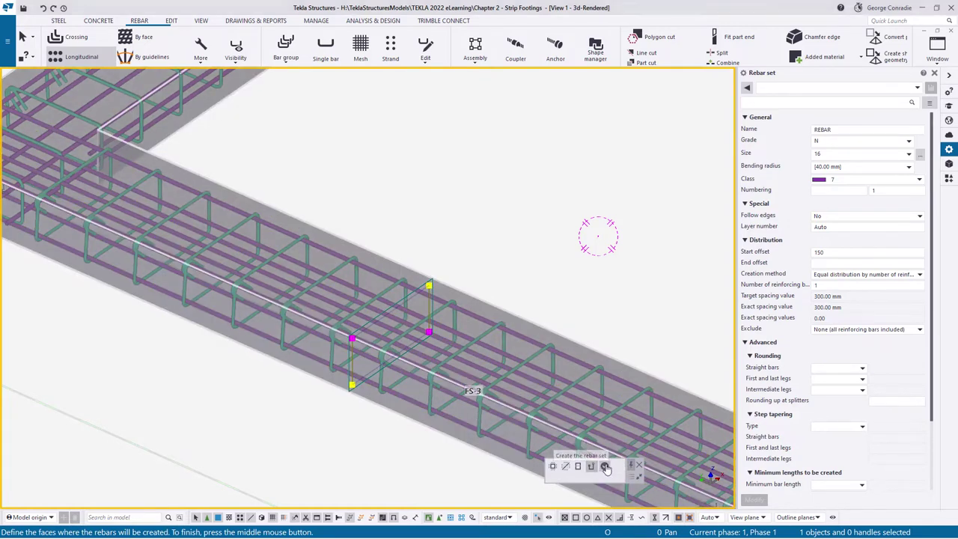
pyautogui.rightClick(569, 225)
pyautogui.click(579, 228)
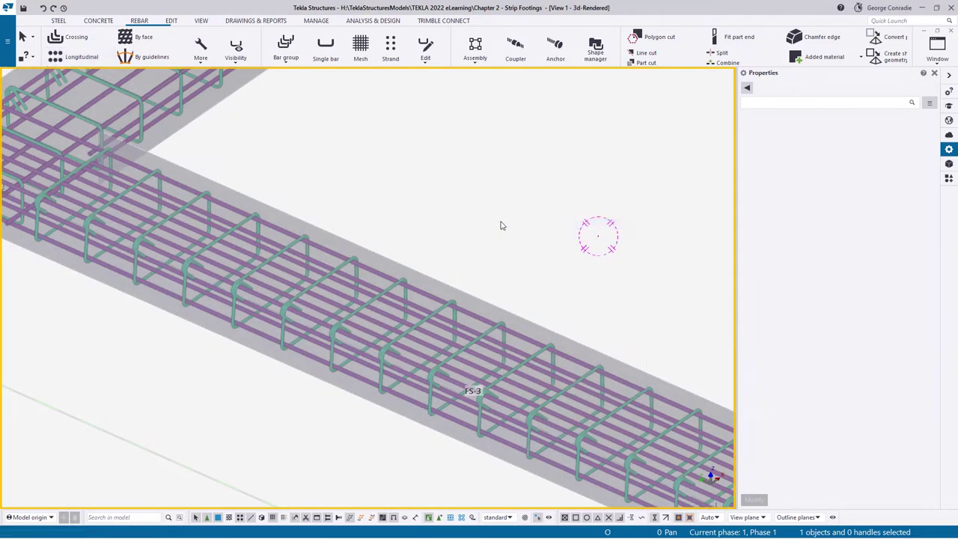
# Examine FS-3's longitudinal bars at the grid line D end and where the two legs meet at the corner.
pyautogui.scroll(-3, 501, 225)
pyautogui.keyDown('ctrl'); pyautogui.moveTo(494, 226); pyautogui.dragTo(495, 204, button='middle'); pyautogui.keyUp('ctrl')
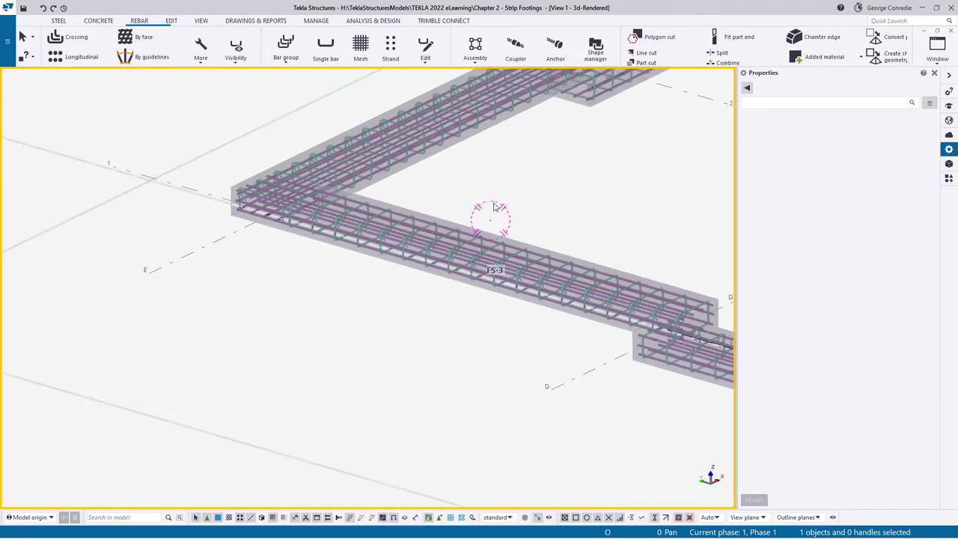
pyautogui.moveTo(526, 299); pyautogui.dragTo(439, 281, button='middle')
pyautogui.scroll(4, 489, 283)
pyautogui.moveTo(589, 278); pyautogui.dragTo(479, 272, button='middle')
pyautogui.scroll(-3, 431, 259)
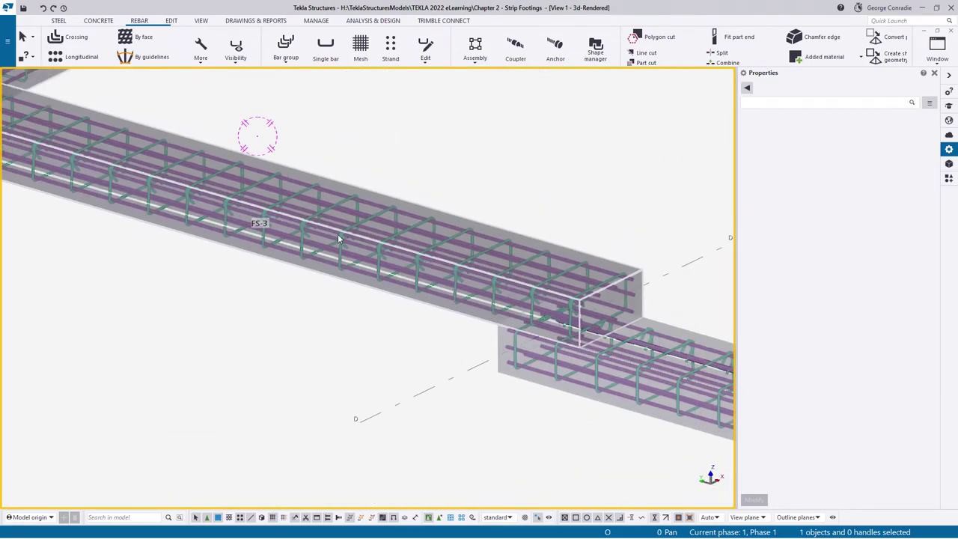
pyautogui.moveTo(329, 231); pyautogui.dragTo(587, 339, button='middle')
pyautogui.keyDown('ctrl'); pyautogui.moveTo(261, 217); pyautogui.dragTo(389, 263, button='middle'); pyautogui.keyUp('ctrl')
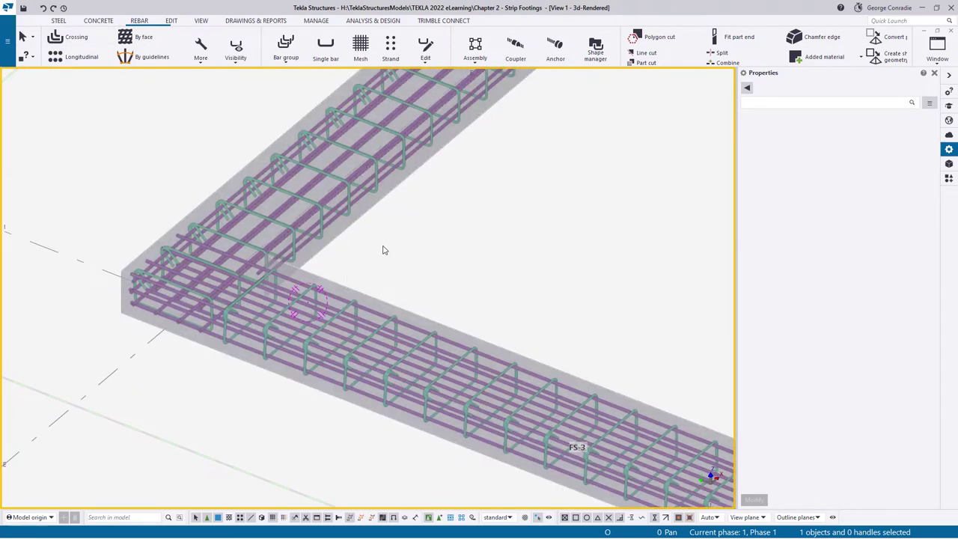
pyautogui.moveTo(398, 247); pyautogui.dragTo(492, 237, button='middle')
pyautogui.scroll(2, 492, 235)
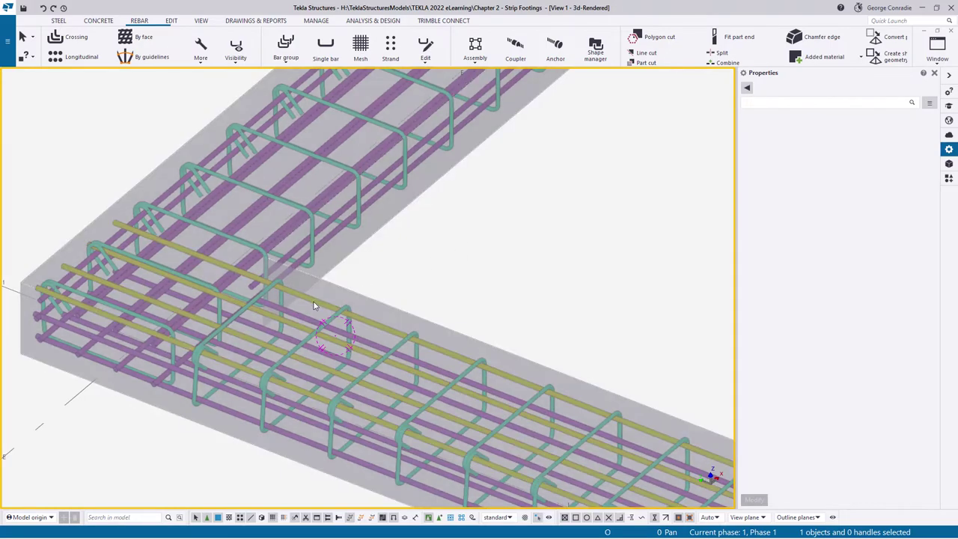
# Turn on the display of leg faces for the rebar sets.
pyautogui.click(315, 305)
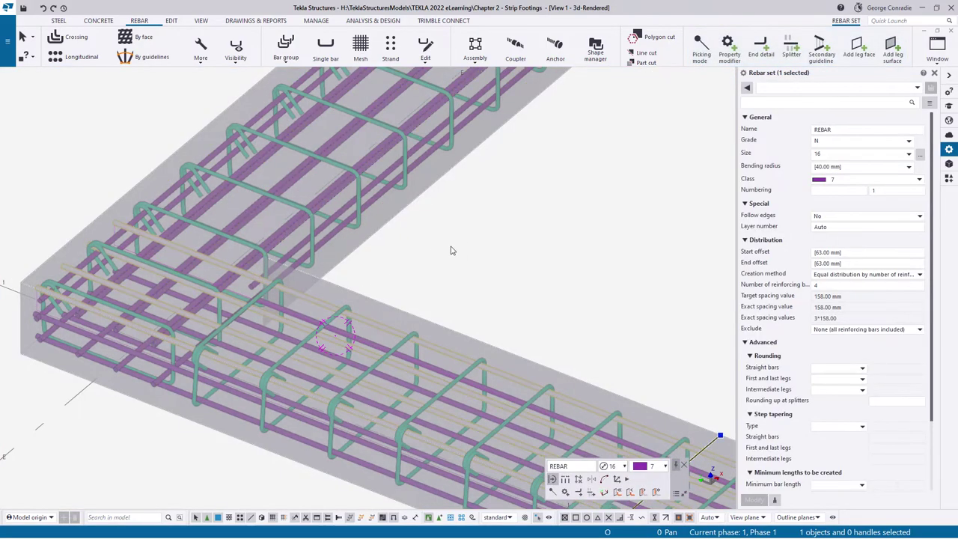
pyautogui.click(451, 250)
pyautogui.click(236, 46)
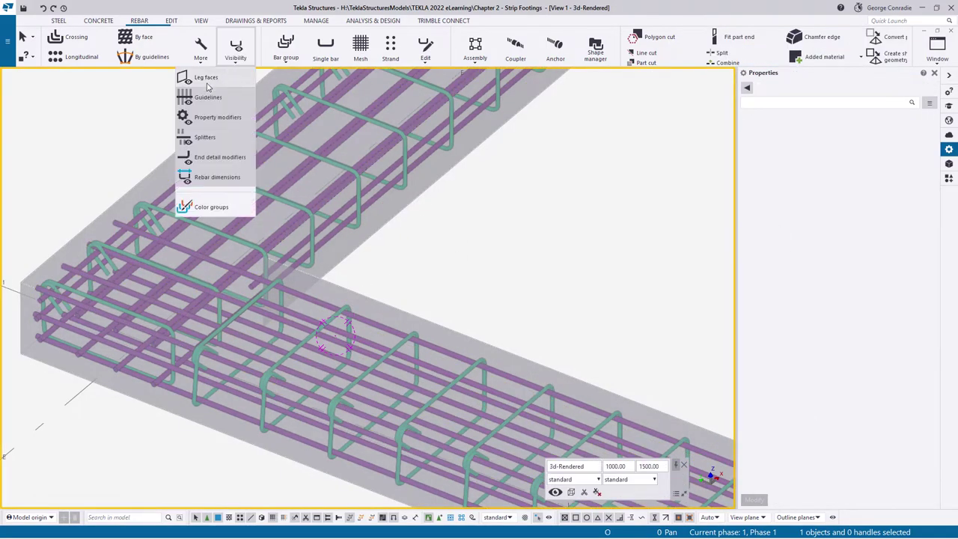
pyautogui.click(530, 235)
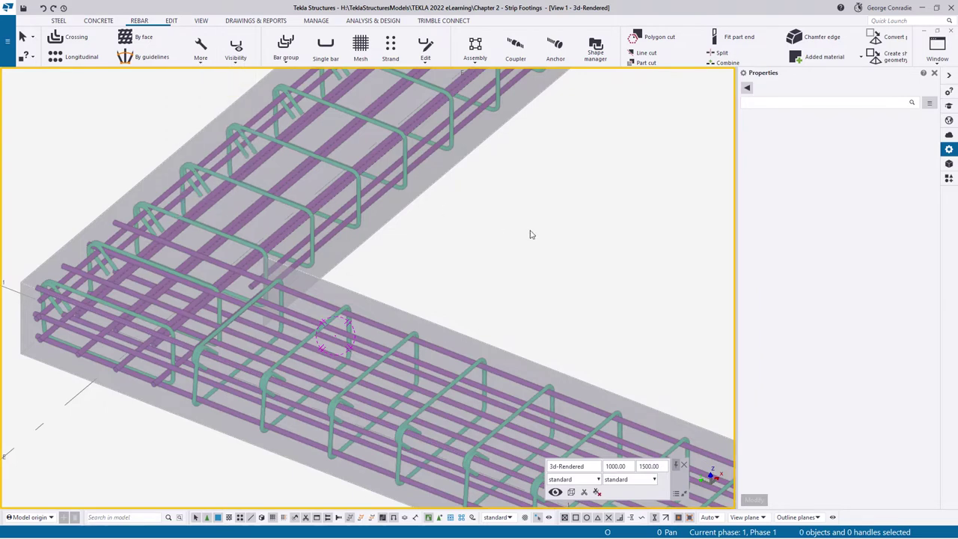
# Select the top longitudinal rebar set of the footing on grid 1 and delete its two leg face corner points at grid 2.
pyautogui.scroll(-3, 389, 317)
pyautogui.click(378, 321)
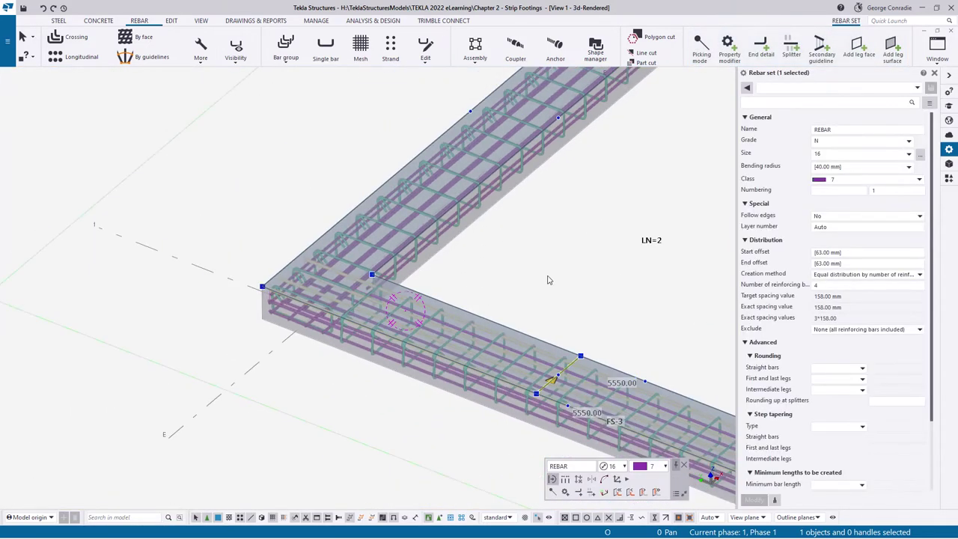
pyautogui.moveTo(547, 280); pyautogui.dragTo(356, 262, button='middle')
pyautogui.scroll(-2, 453, 328)
pyautogui.scroll(5, 390, 136)
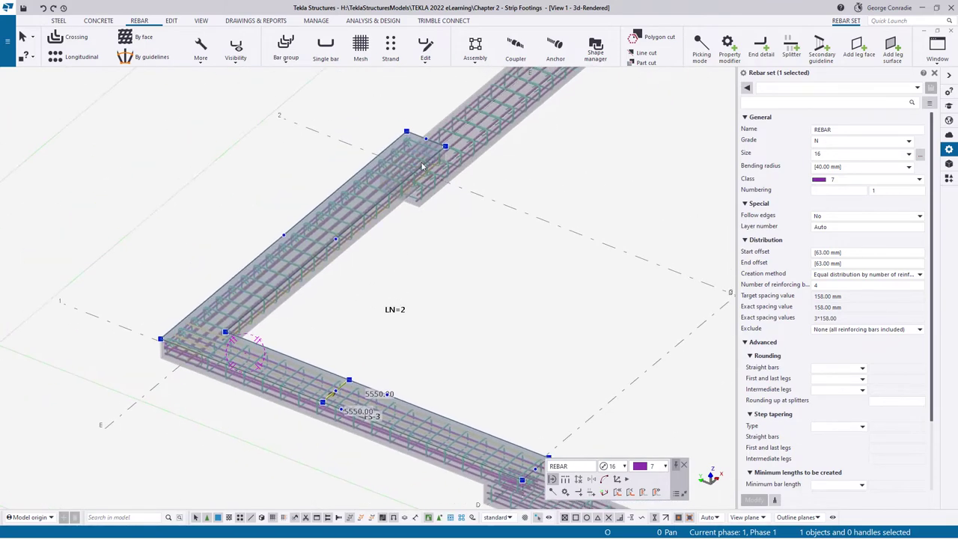
pyautogui.click(389, 134)
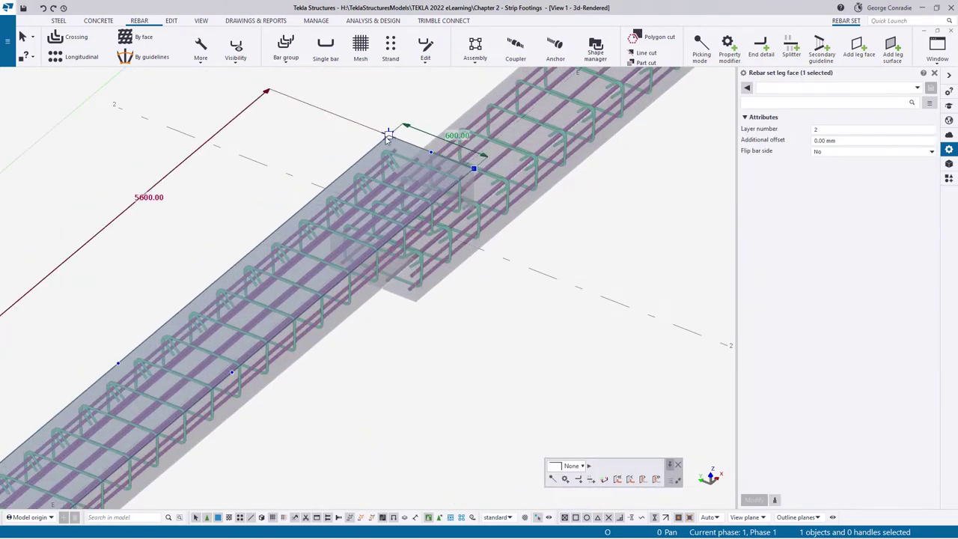
pyautogui.moveTo(389, 137); pyautogui.dragTo(474, 169)
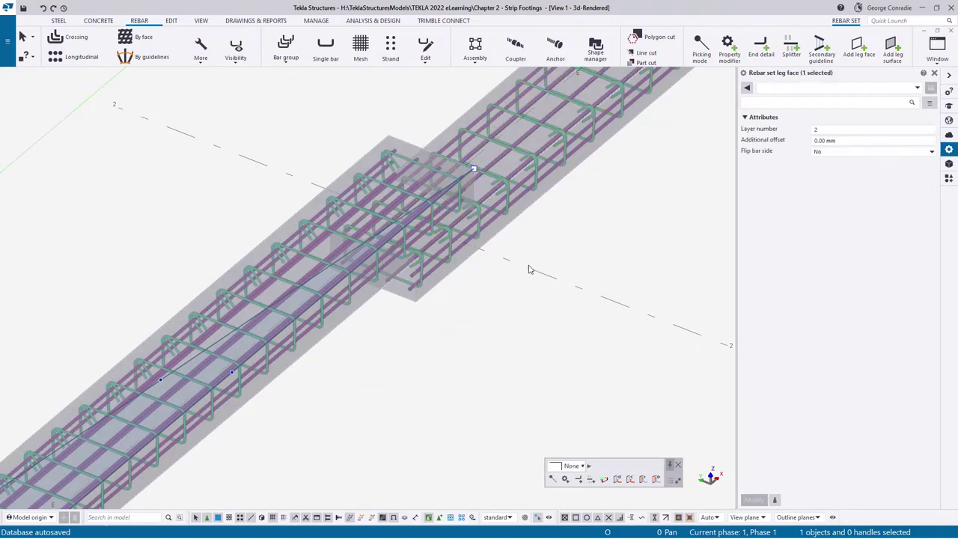
# Pull the outer corner of the top leg face back level with the inner footing corner, squaring its end across the grid 1 footing.
pyautogui.moveTo(294, 472); pyautogui.dragTo(594, 289, button='middle')
pyautogui.moveTo(440, 403); pyautogui.dragTo(517, 259, button='middle')
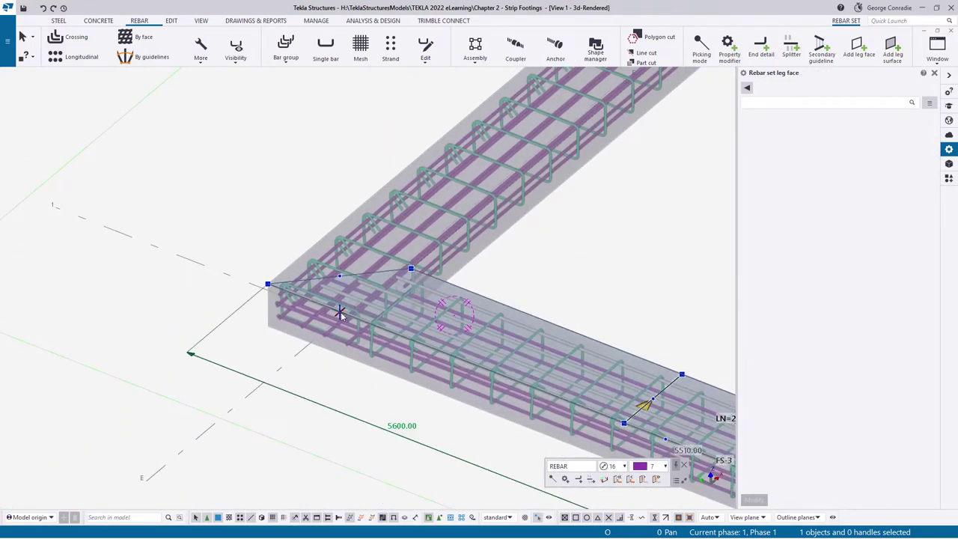
pyautogui.scroll(3, 335, 314)
pyautogui.click(187, 300)
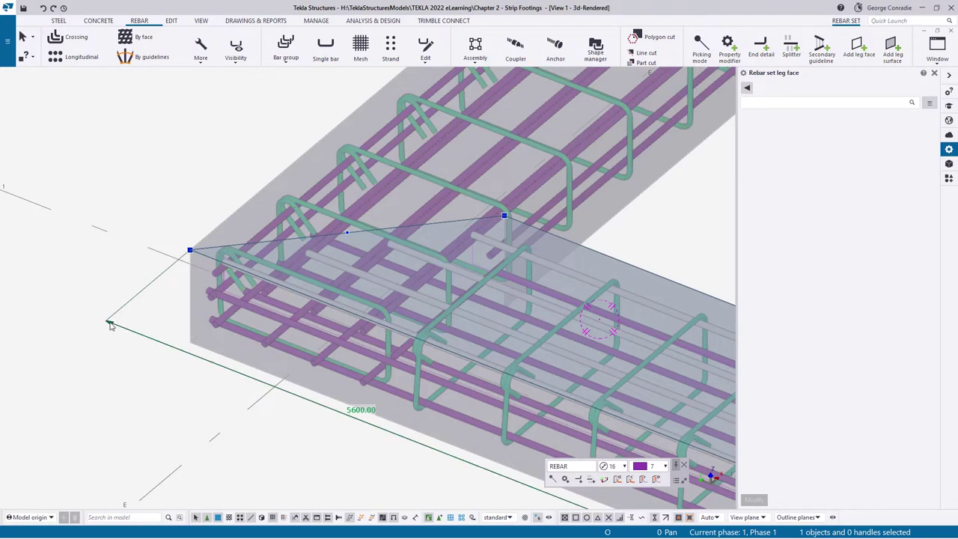
pyautogui.moveTo(110, 322); pyautogui.dragTo(504, 214)
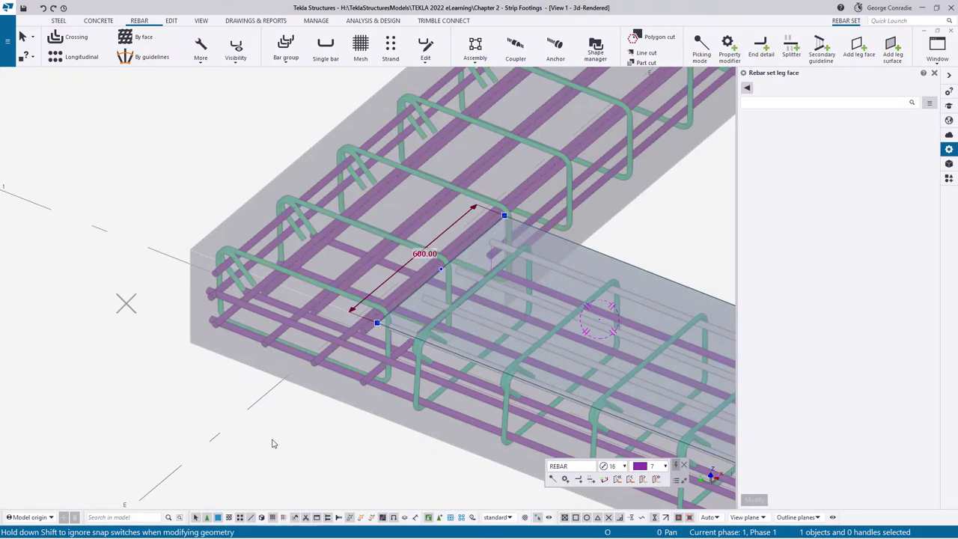
# Select the bottom longitudinal rebar set of the footing on grid 1 and delete its two leg face corner points at grid 2.
pyautogui.click(333, 372)
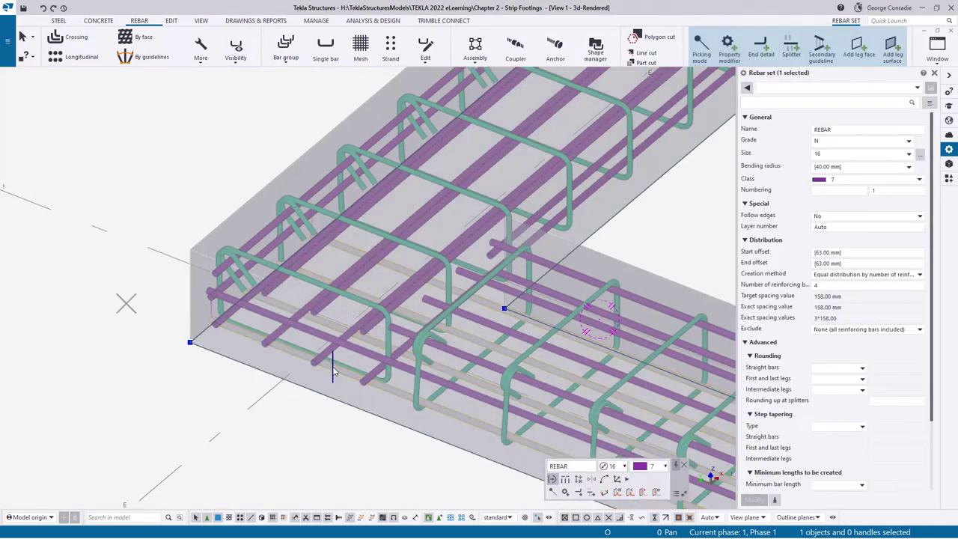
pyautogui.scroll(-5, 333, 372)
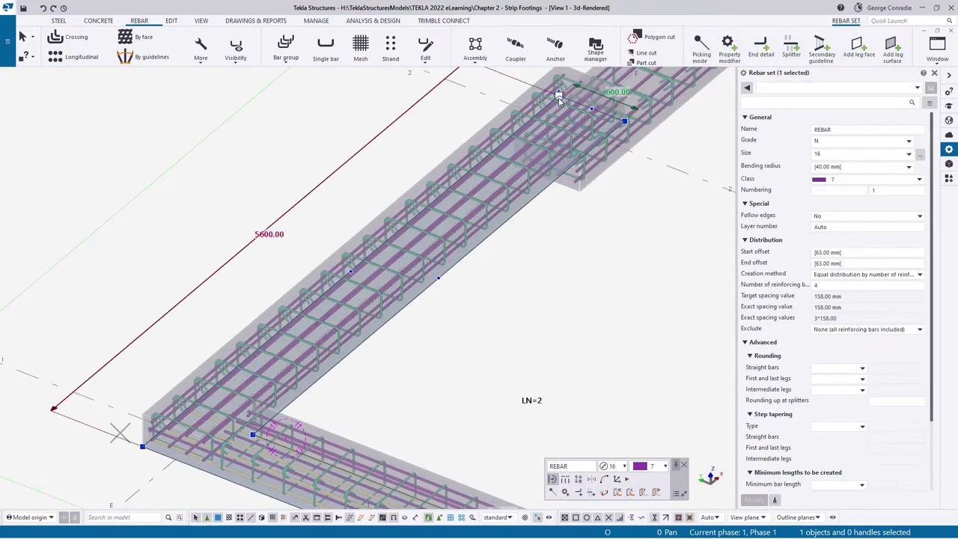
pyautogui.click(559, 99)
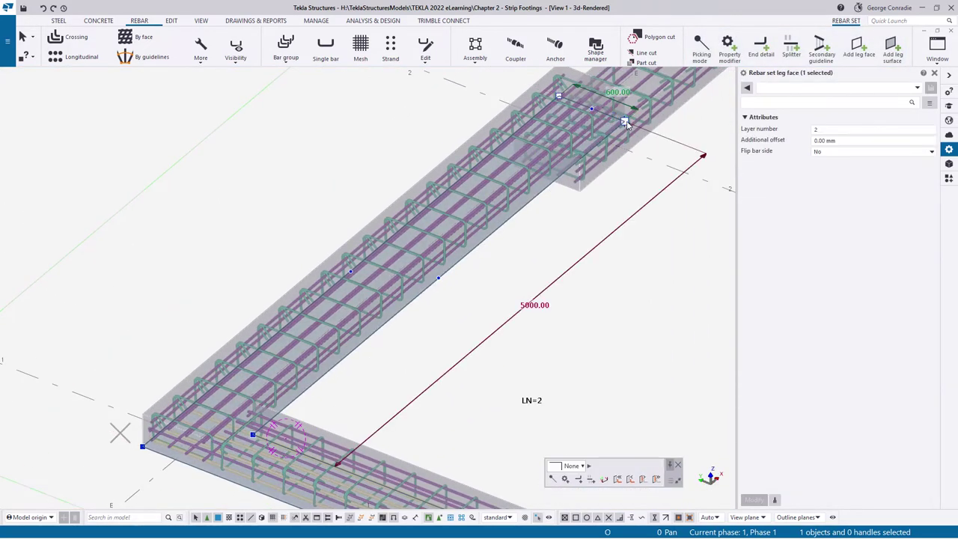
pyautogui.press('Delete')
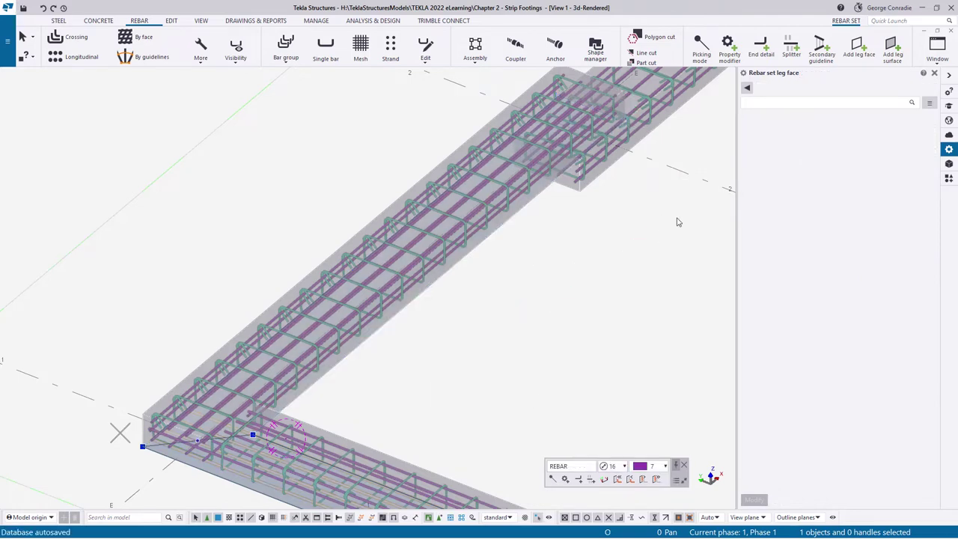
# Shorten the outer edge of the grid 1 footing's bottom leg face to 5000 mm, squaring its end at the inner footing corner.
pyautogui.moveTo(484, 349); pyautogui.dragTo(541, 201, button='middle')
pyautogui.scroll(3, 182, 310)
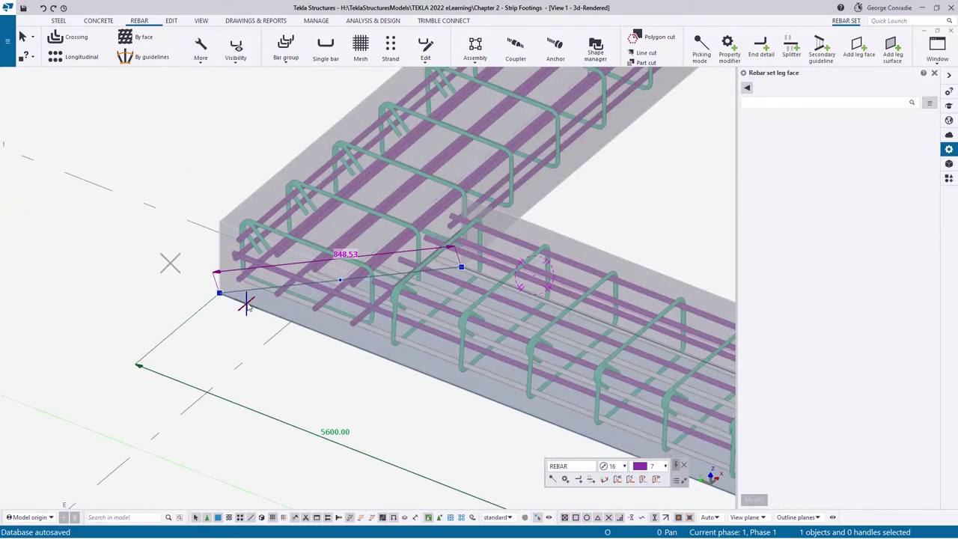
pyautogui.moveTo(139, 366); pyautogui.dragTo(462, 269)
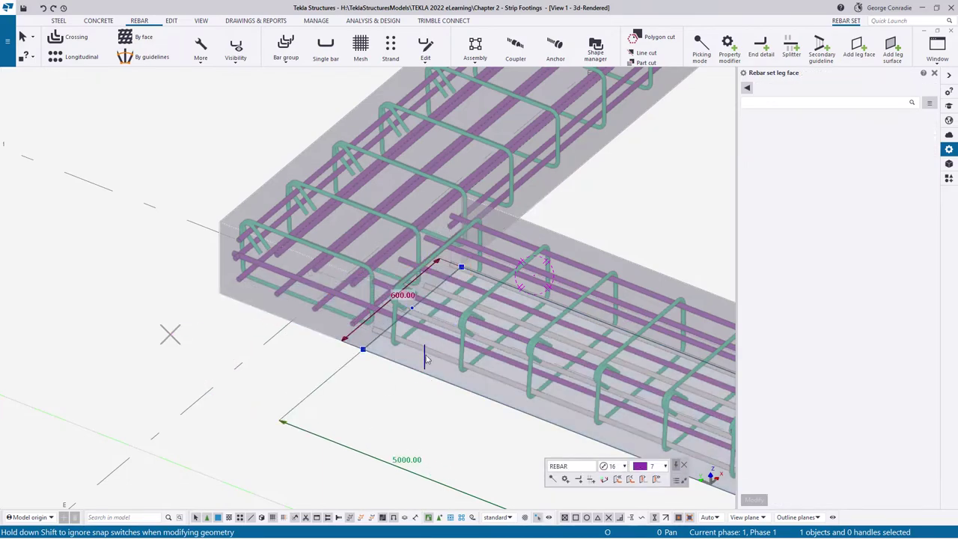
pyautogui.click(391, 407)
# Select the top longitudinal rebar set of the footing on grid E and delete its two leg face corner points at grid D.
pyautogui.keyDown('ctrl'); pyautogui.moveTo(393, 311); pyautogui.dragTo(403, 253, button='middle'); pyautogui.keyUp('ctrl')
pyautogui.click(403, 251)
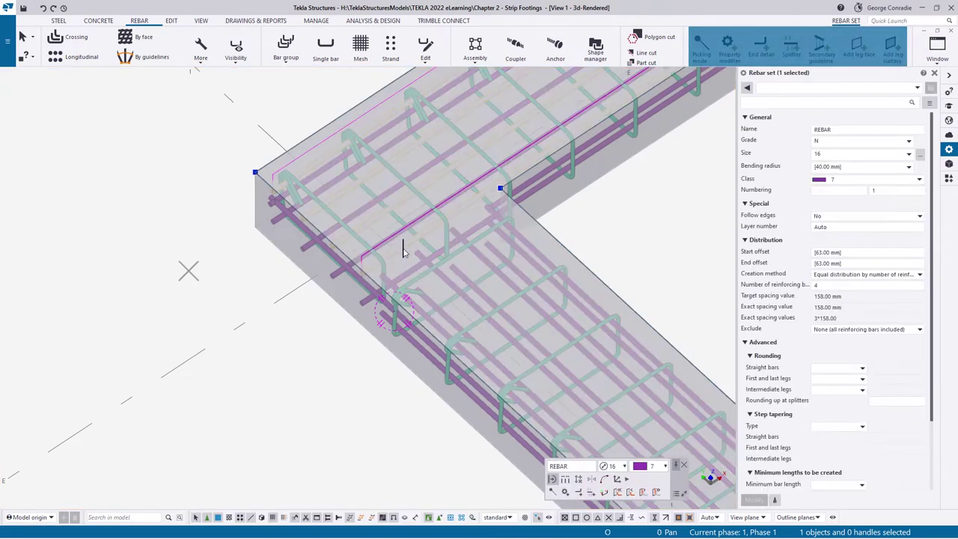
pyautogui.scroll(-3, 351, 280)
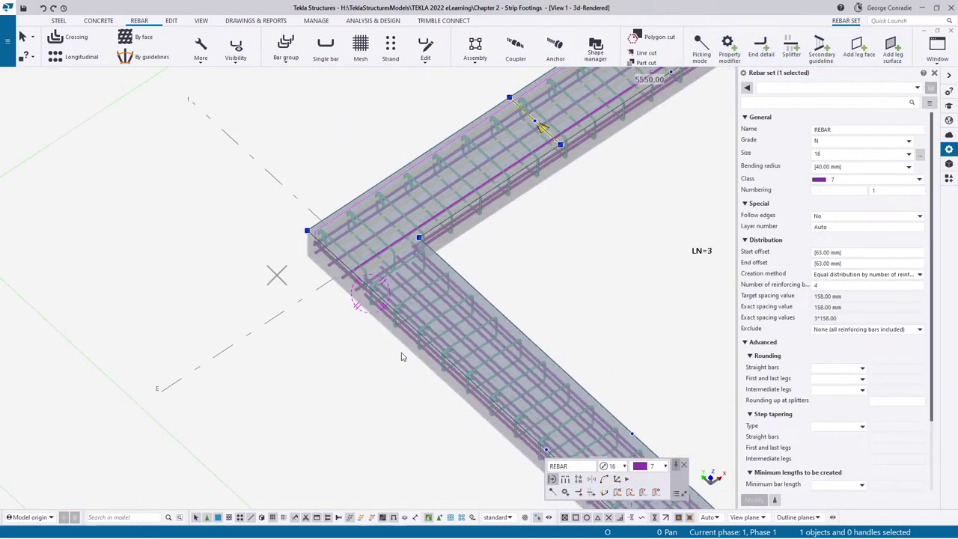
pyautogui.moveTo(400, 354); pyautogui.dragTo(245, 217, button='middle')
pyautogui.moveTo(573, 406); pyautogui.dragTo(443, 274, button='middle')
pyautogui.scroll(-1, 524, 312)
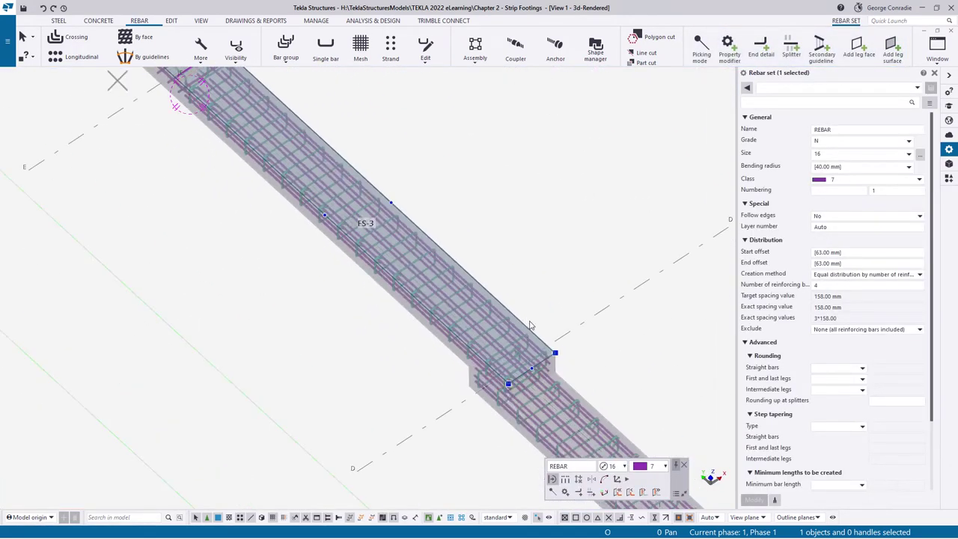
pyautogui.scroll(2, 530, 325)
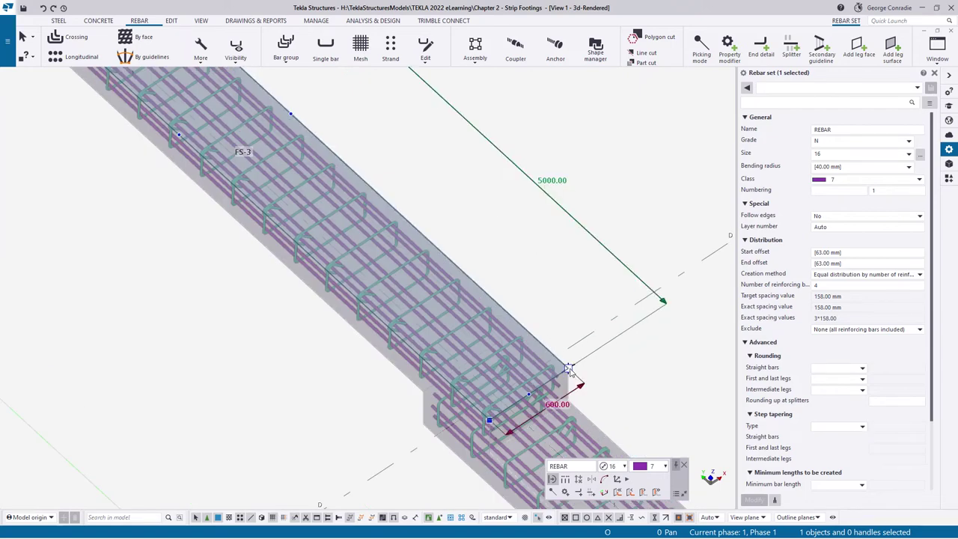
pyautogui.click(569, 370)
pyautogui.moveTo(489, 421)
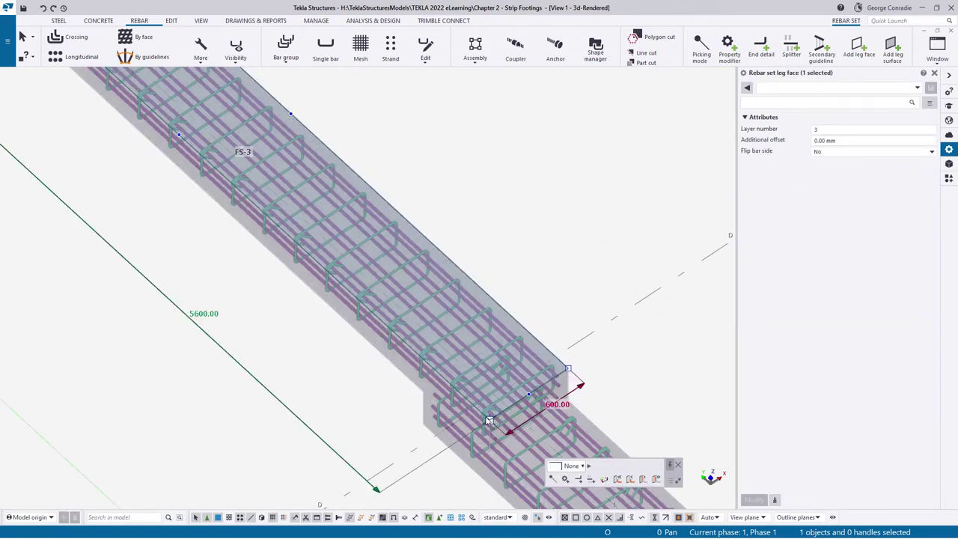
pyautogui.press('Delete')
# Extend the inner edge of the grid E footing's top leg face to 5600 mm, squaring its end at the outer footing corner.
pyautogui.moveTo(529, 219); pyautogui.dragTo(639, 423, button='middle')
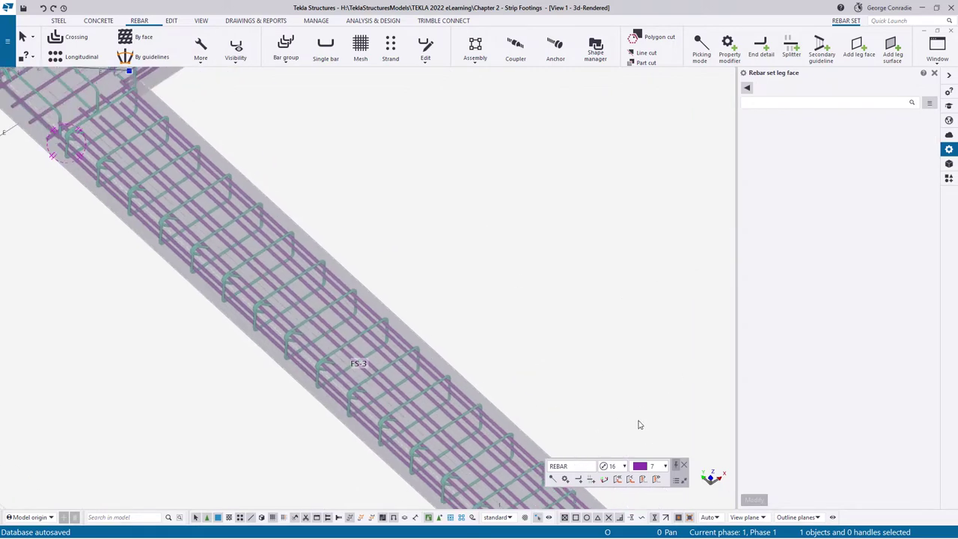
pyautogui.moveTo(410, 219); pyautogui.dragTo(606, 406, button='middle')
pyautogui.scroll(4, 223, 277)
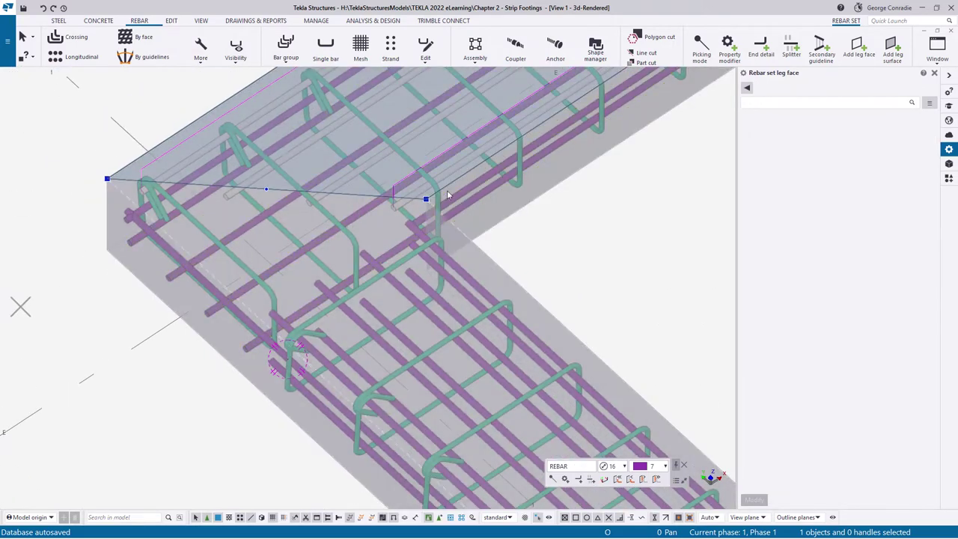
pyautogui.moveTo(481, 228)
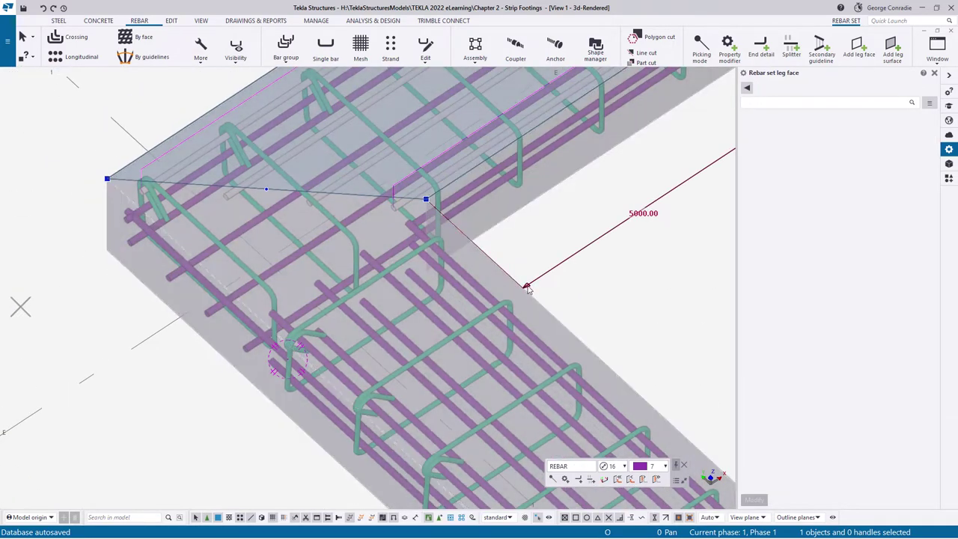
pyautogui.moveTo(526, 286); pyautogui.dragTo(108, 180)
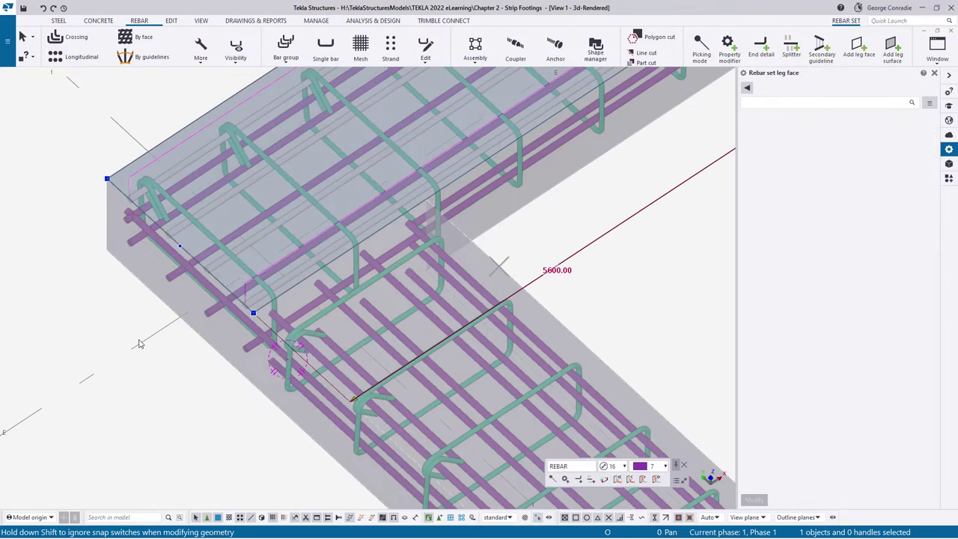
pyautogui.click(147, 376)
# Select the bottom longitudinal rebar set of the footing on grid E and delete its two leg face corner points at grid D.
pyautogui.scroll(-3, 199, 319)
pyautogui.click(212, 315)
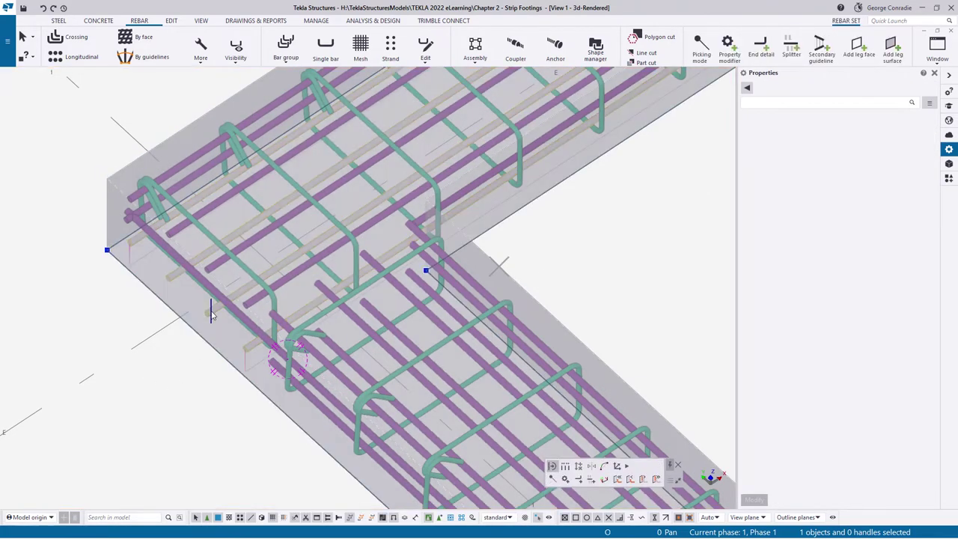
pyautogui.scroll(-2, 212, 314)
pyautogui.moveTo(222, 389); pyautogui.dragTo(176, 169, button='middle')
pyautogui.moveTo(356, 336); pyautogui.dragTo(202, 183, button='middle')
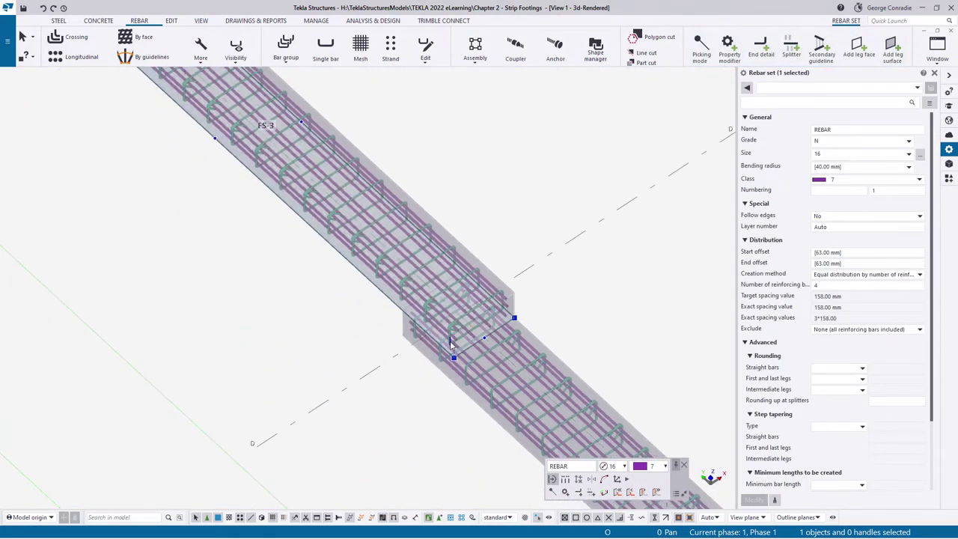
pyautogui.click(454, 359)
pyautogui.keyDown('shift'); pyautogui.click(514, 319); pyautogui.keyUp('shift')
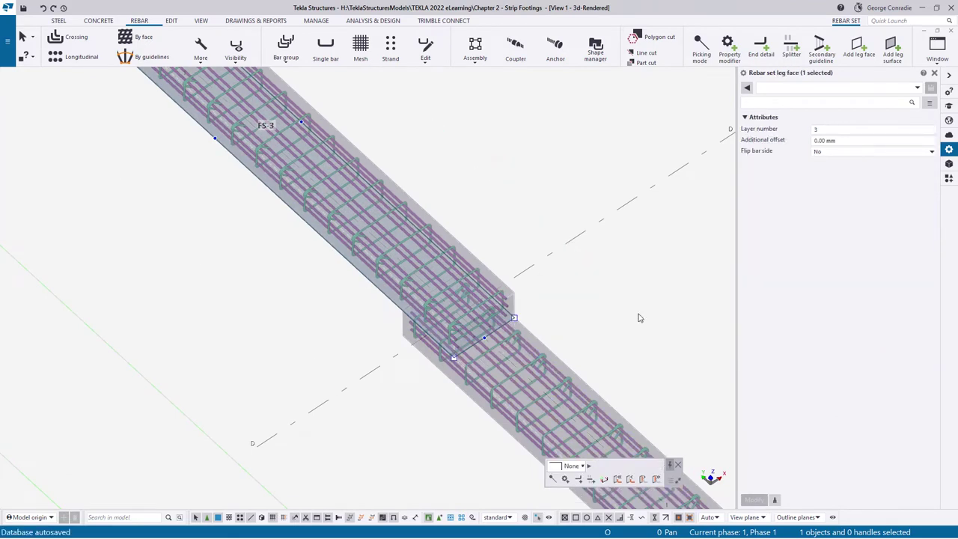
pyautogui.press('Delete')
# Extend the inner edge of the grid E footing's bottom leg face to 5600 mm, squaring its end at the outer footing corner.
pyautogui.moveTo(424, 136); pyautogui.dragTo(562, 358, button='middle')
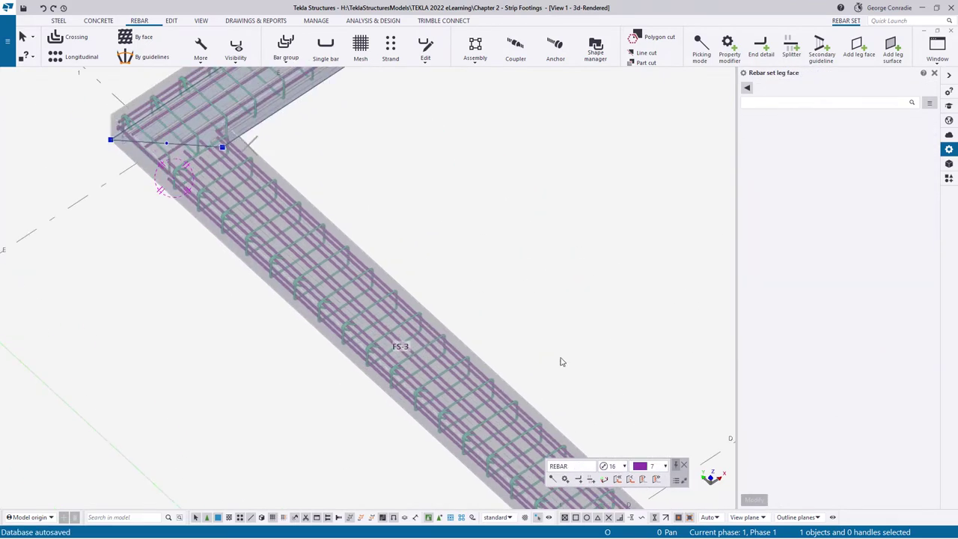
pyautogui.scroll(1, 196, 200)
pyautogui.scroll(1, 197, 202)
pyautogui.moveTo(196, 202); pyautogui.dragTo(315, 317, button='middle')
pyautogui.moveTo(397, 199)
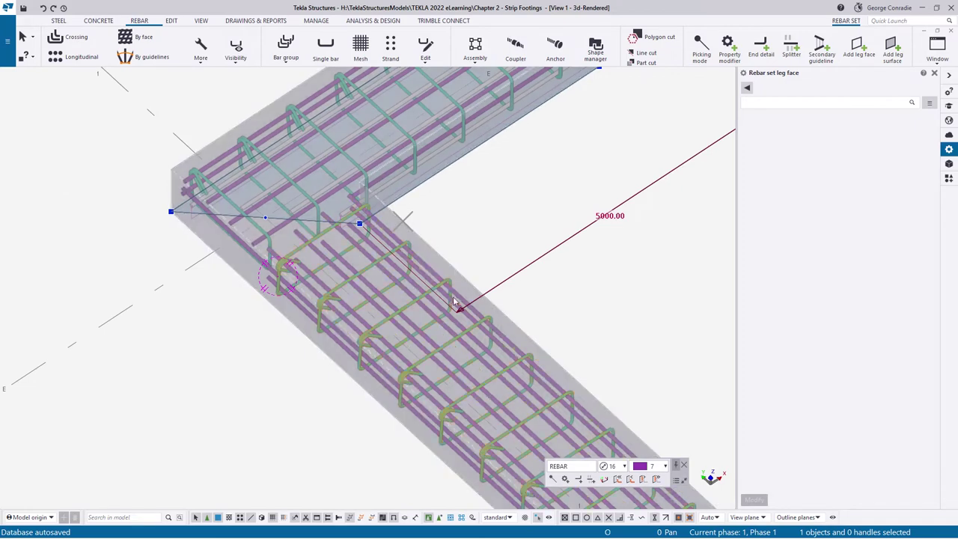
pyautogui.click(461, 313)
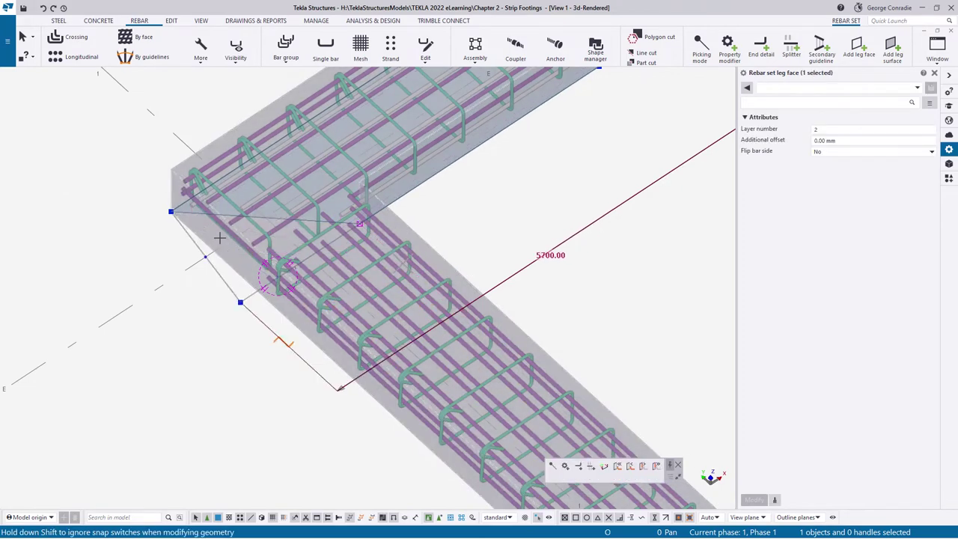
pyautogui.click(208, 323)
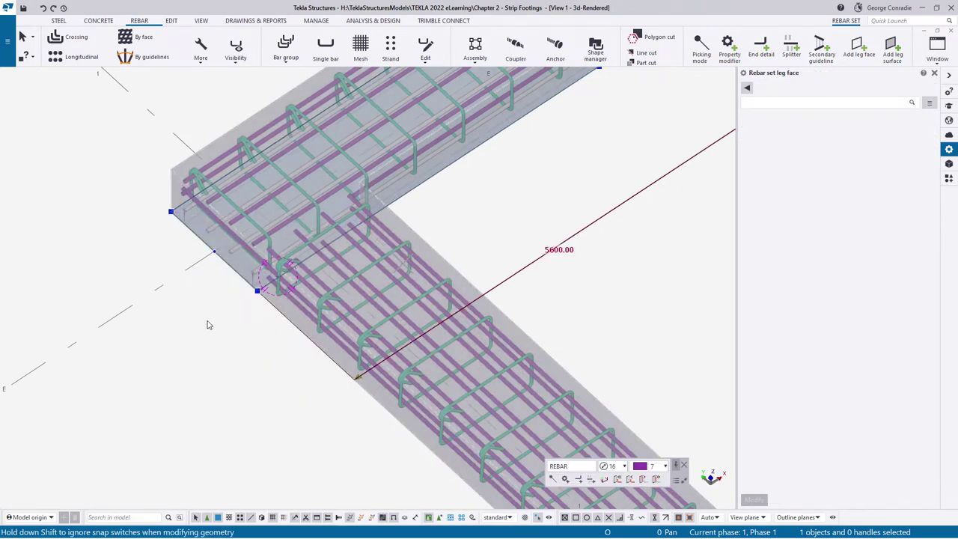
# Shorten the outer side-bar leg face of the grid 1 footing so it ends at the inner edge of the grid E footing.
pyautogui.keyDown('ctrl'); pyautogui.moveTo(242, 301); pyautogui.dragTo(361, 246, button='middle'); pyautogui.keyUp('ctrl')
pyautogui.scroll(2, 337, 257)
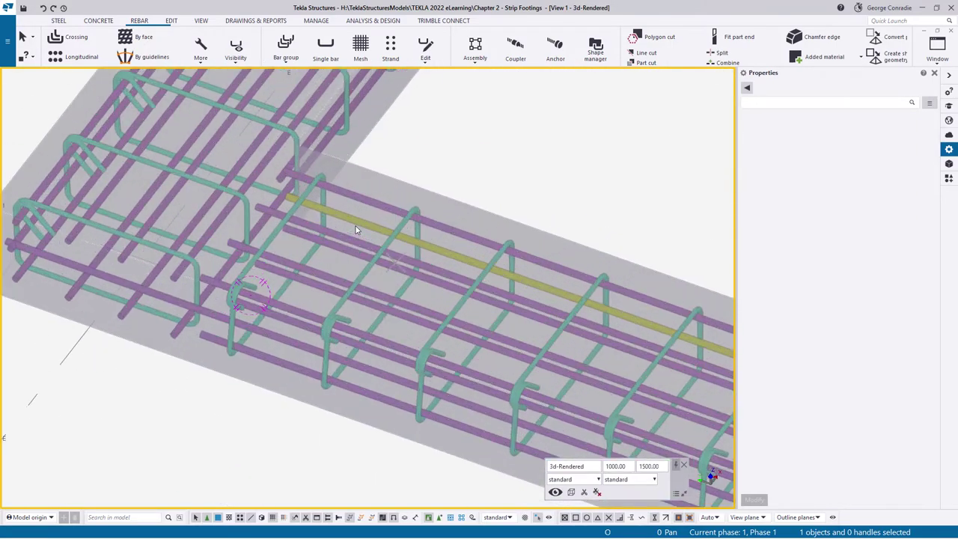
pyautogui.click(356, 227)
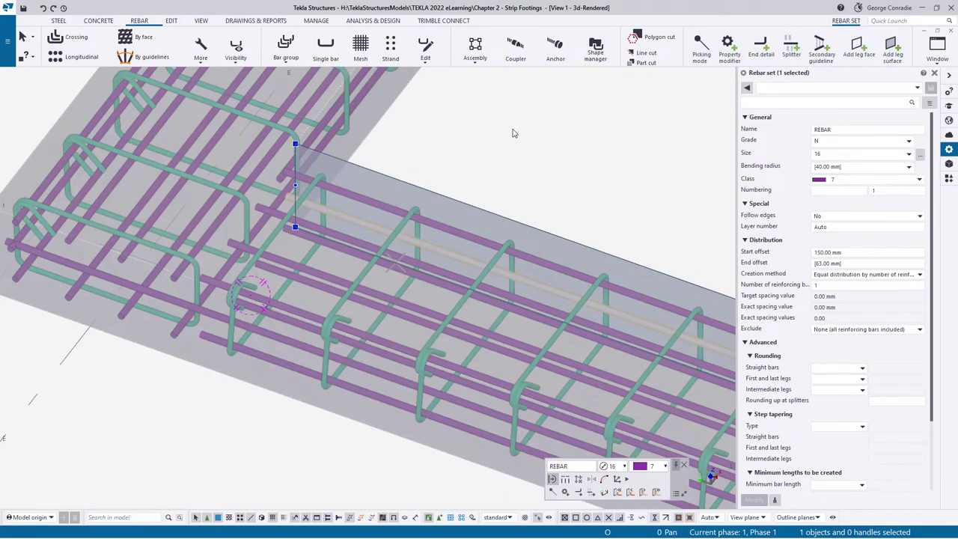
pyautogui.scroll(-3, 305, 291)
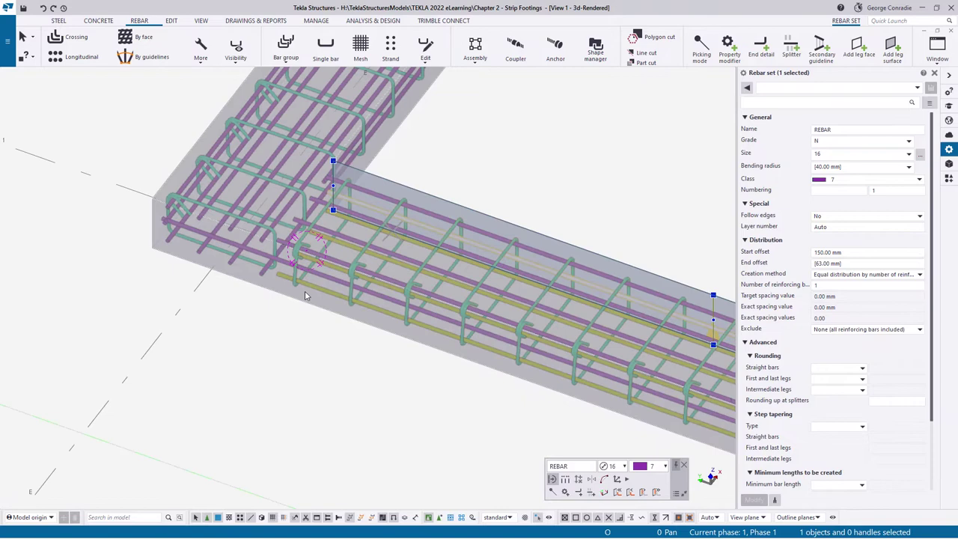
pyautogui.scroll(3, 266, 254)
pyautogui.click(266, 255)
pyautogui.keyDown('ctrl'); pyautogui.moveTo(131, 270); pyautogui.dragTo(121, 251, button='middle'); pyautogui.keyUp('ctrl')
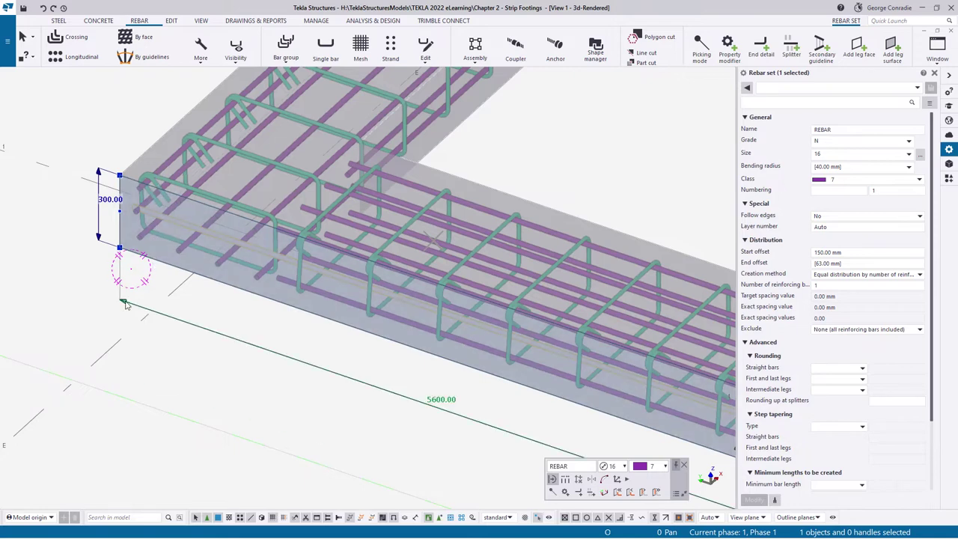
pyautogui.moveTo(124, 301); pyautogui.dragTo(360, 146)
pyautogui.click(279, 354)
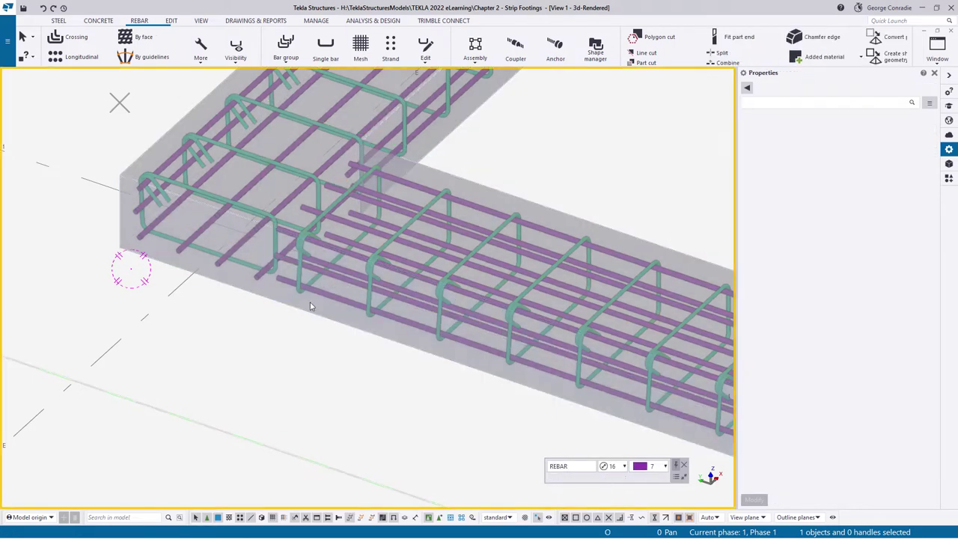
# Examine the rebar at the footing corner and along the adjoining strip footings.
pyautogui.keyDown('ctrl'); pyautogui.moveTo(315, 266); pyautogui.dragTo(267, 289, button='middle'); pyautogui.keyUp('ctrl')
pyautogui.scroll(-3, 345, 271)
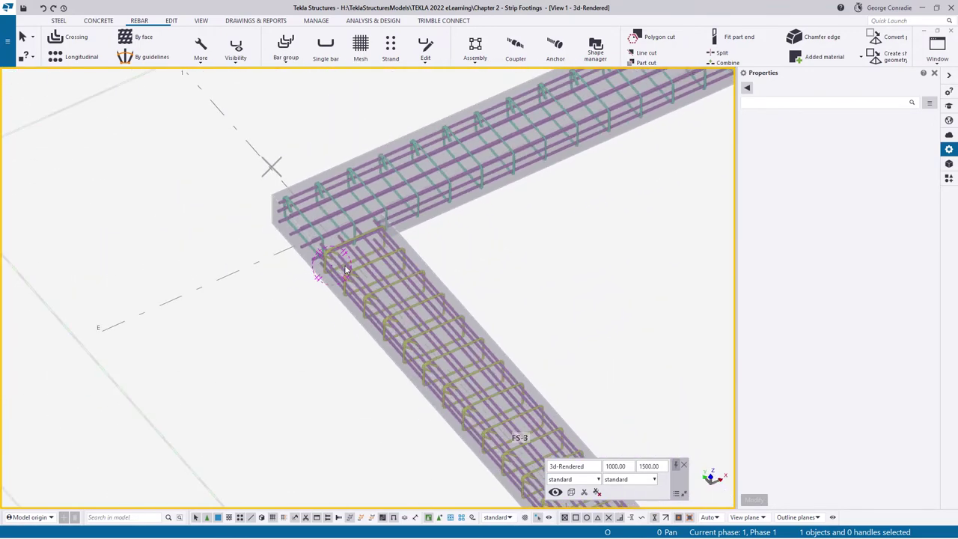
pyautogui.scroll(-2, 346, 270)
pyautogui.moveTo(485, 257); pyautogui.dragTo(387, 292, button='middle')
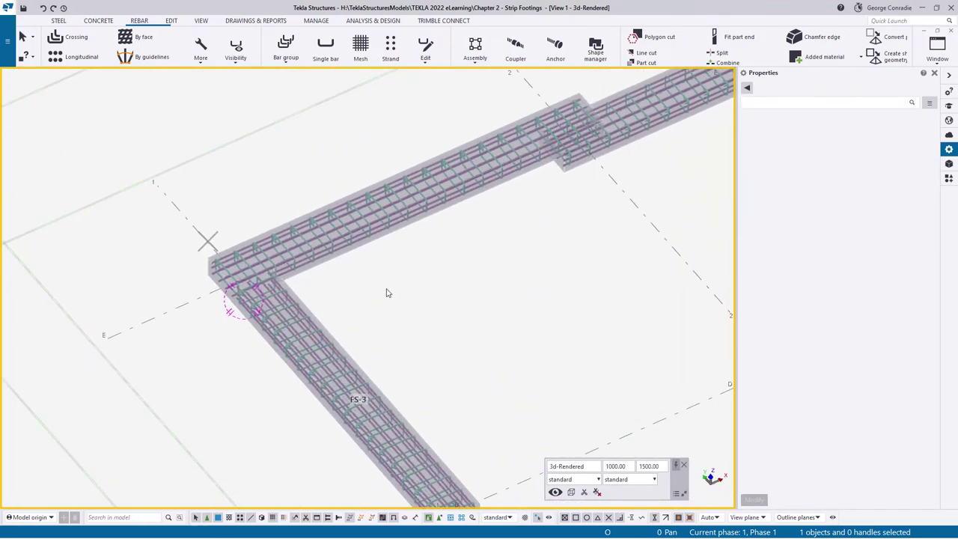
pyautogui.moveTo(524, 321); pyautogui.dragTo(422, 306, button='middle')
pyautogui.moveTo(253, 281); pyautogui.dragTo(409, 304, button='middle')
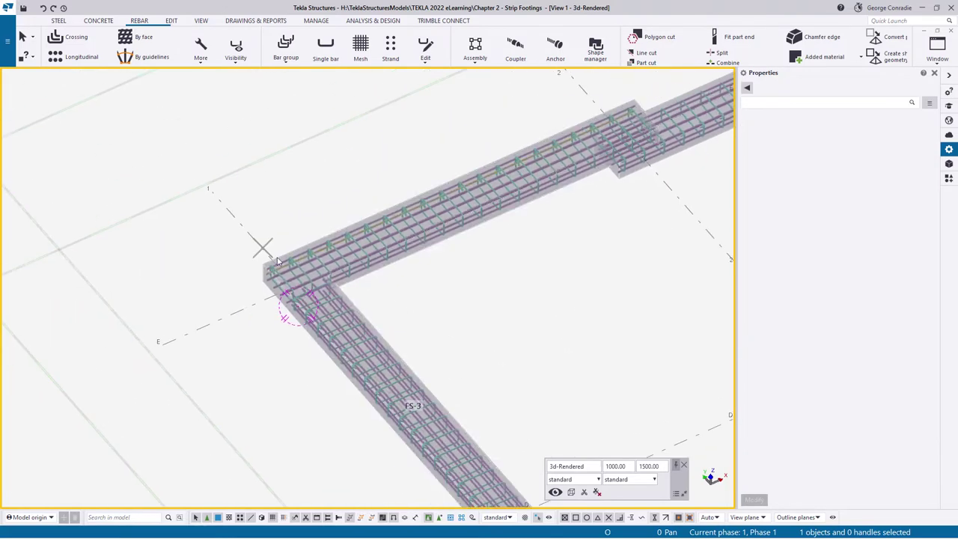
# Start a point-input rebar set in plan view at the corner of grids 1 and E, with an empty start offset and 2 reinforcing bars.
pyautogui.hotkey('ctrl', 'p')
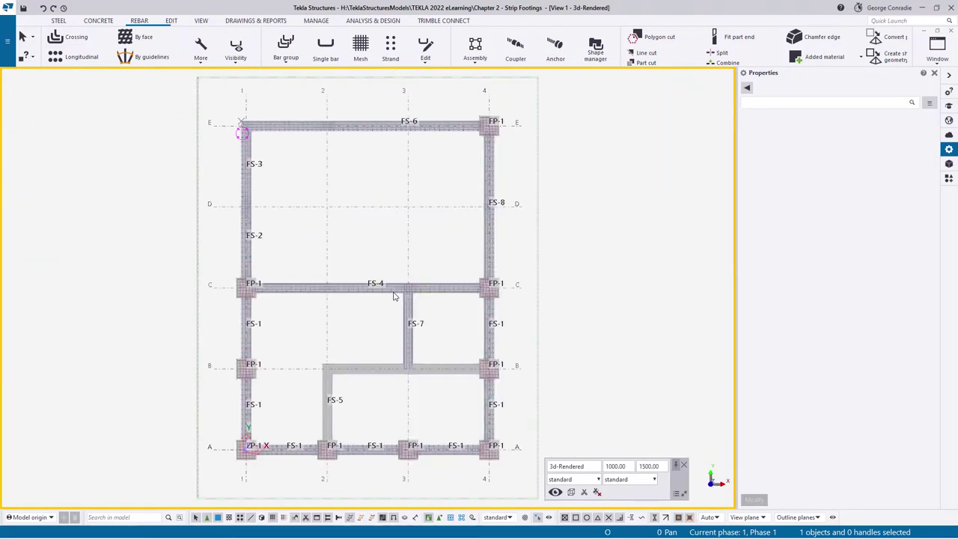
pyautogui.scroll(6, 251, 157)
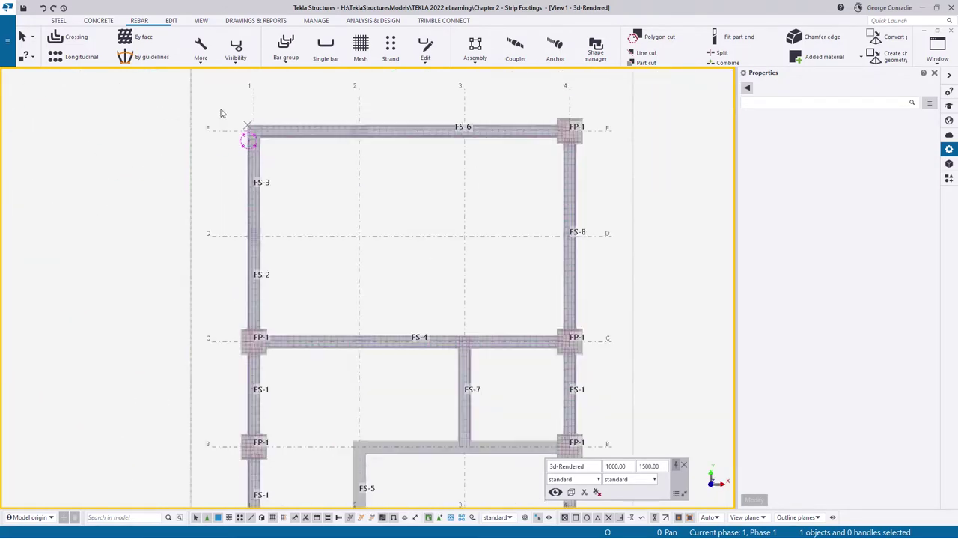
pyautogui.moveTo(264, 221); pyautogui.dragTo(348, 185, button='middle')
pyautogui.scroll(-1, 334, 165)
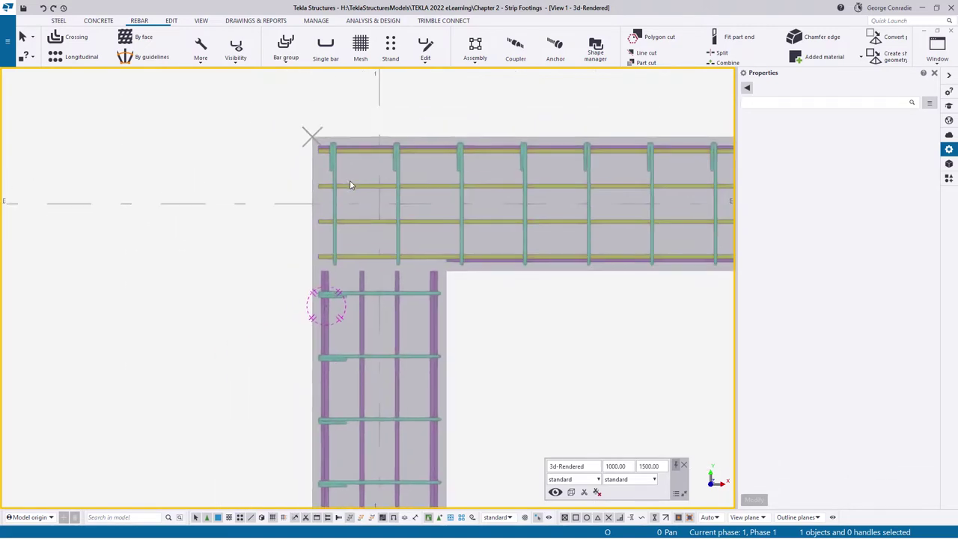
pyautogui.click(201, 51)
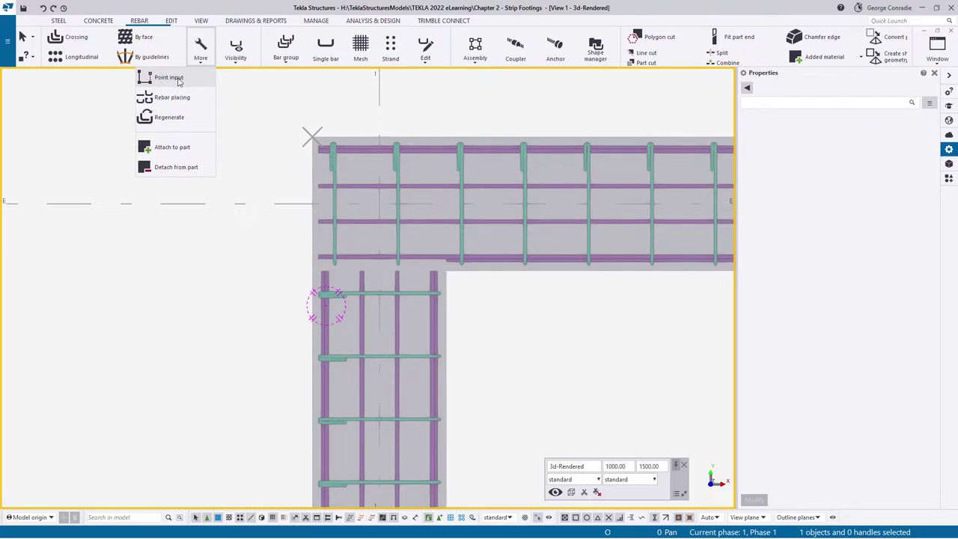
pyautogui.click(177, 80)
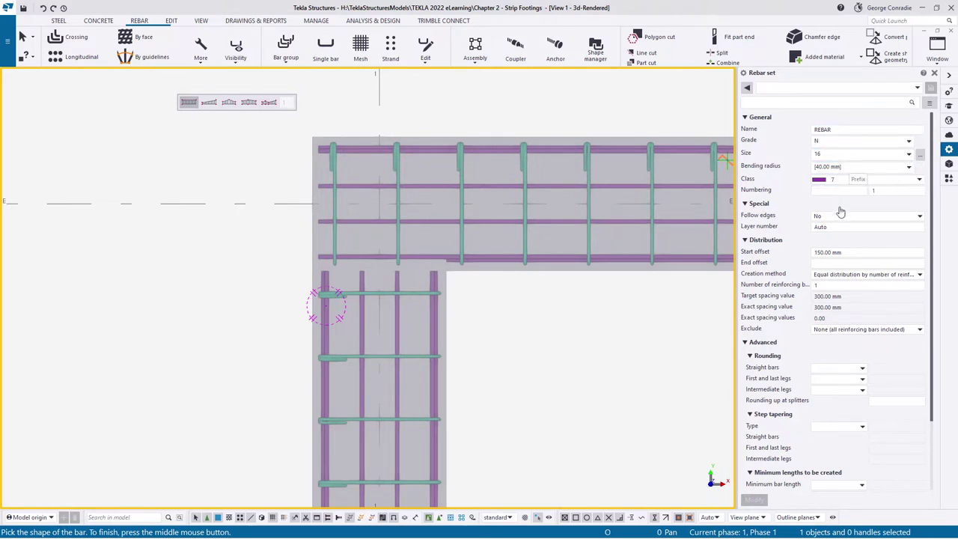
pyautogui.click(854, 253)
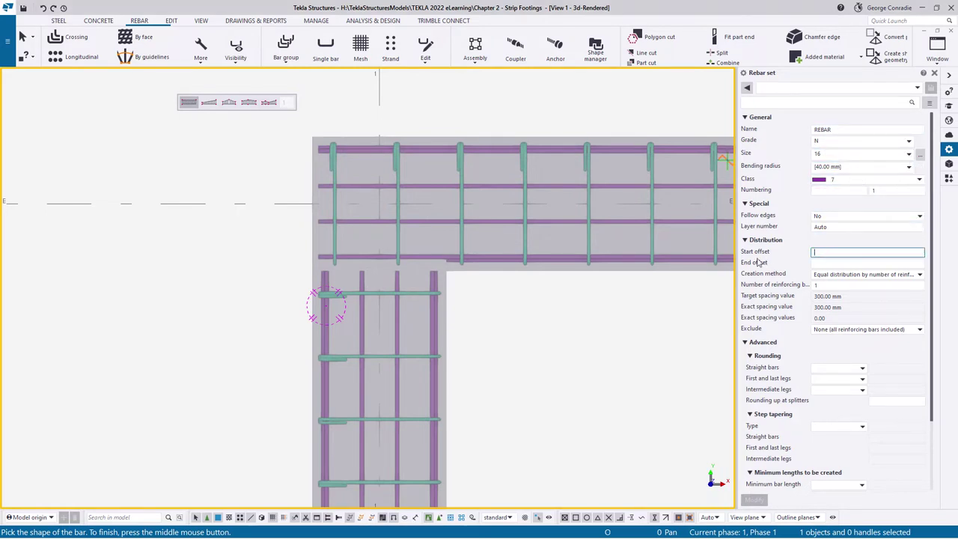
pyautogui.click(842, 285)
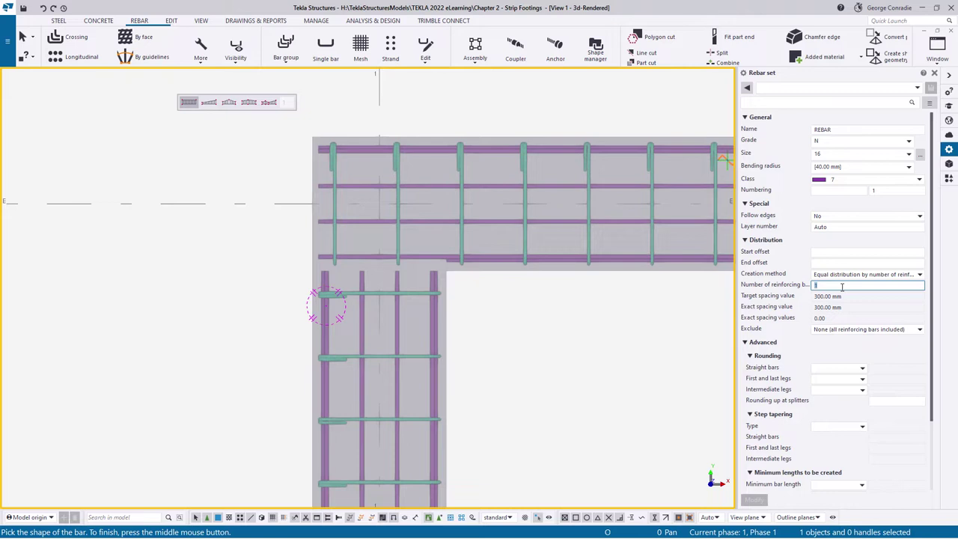
pyautogui.write('2')
# Define an L-shaped bar along the outer footing faces, running about 1 m along grid 1, around the outer corner and about 1 m along grid E.
pyautogui.moveTo(524, 384); pyautogui.dragTo(489, 368, button='middle')
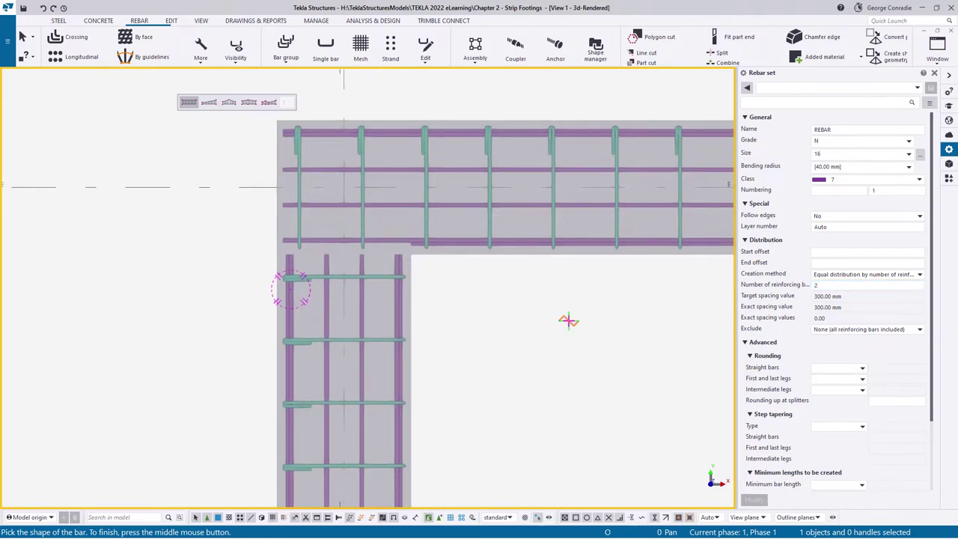
pyautogui.moveTo(388, 250); pyautogui.dragTo(435, 245, button='middle')
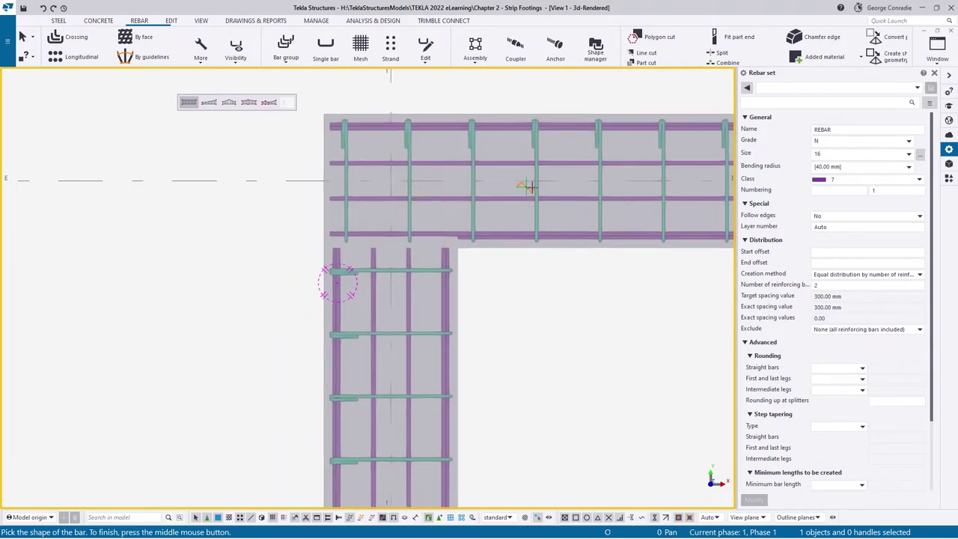
pyautogui.click(322, 334)
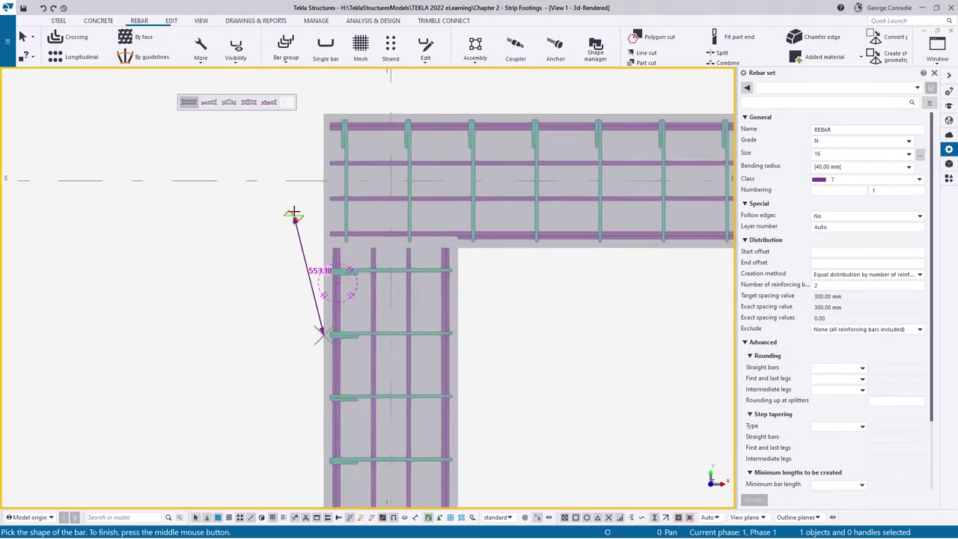
pyautogui.click(324, 113)
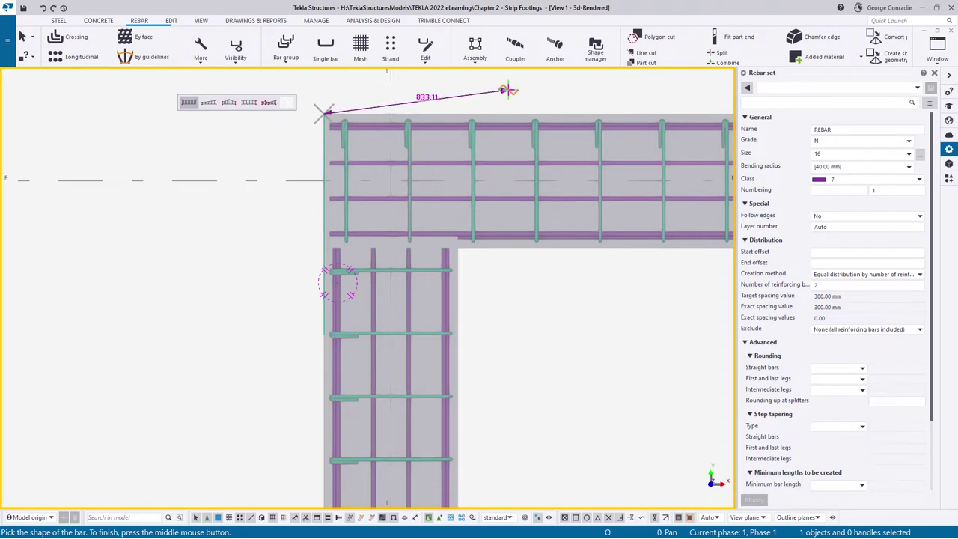
pyautogui.click(557, 112)
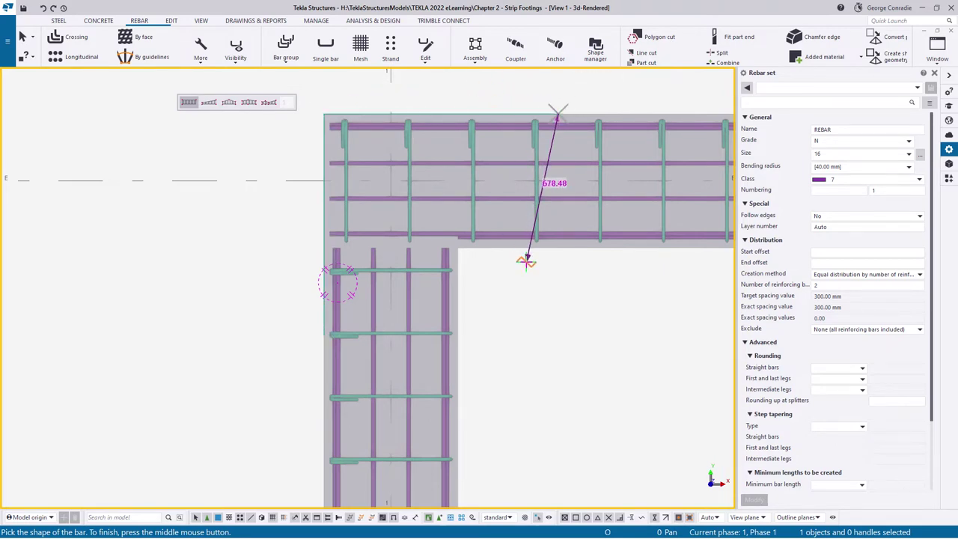
pyautogui.middleClick(558, 324)
# Distribute the L-bars over the 300 mm footing depth from the bottom to the top outer corner and end the command.
pyautogui.keyDown('ctrl'); pyautogui.moveTo(558, 319); pyautogui.dragTo(567, 203, button='middle'); pyautogui.keyUp('ctrl')
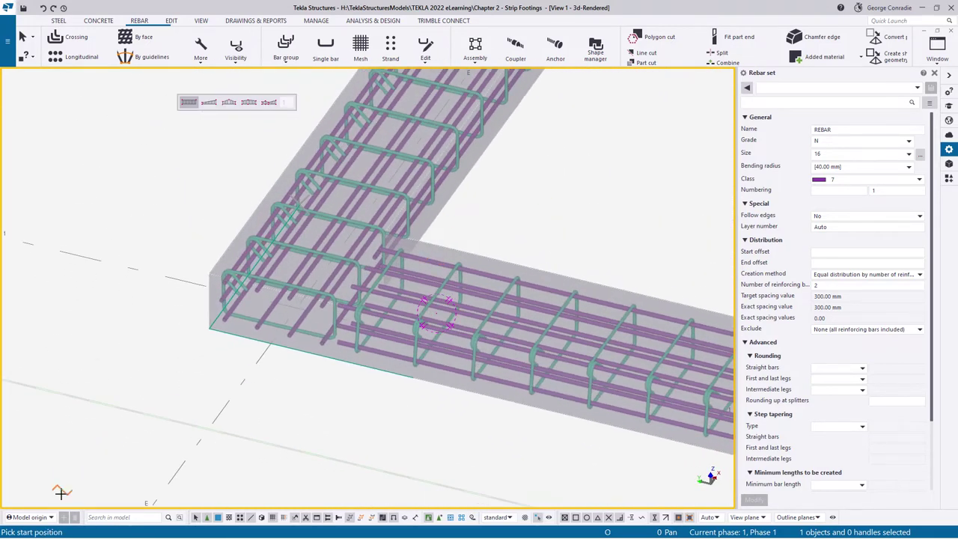
pyautogui.click(209, 328)
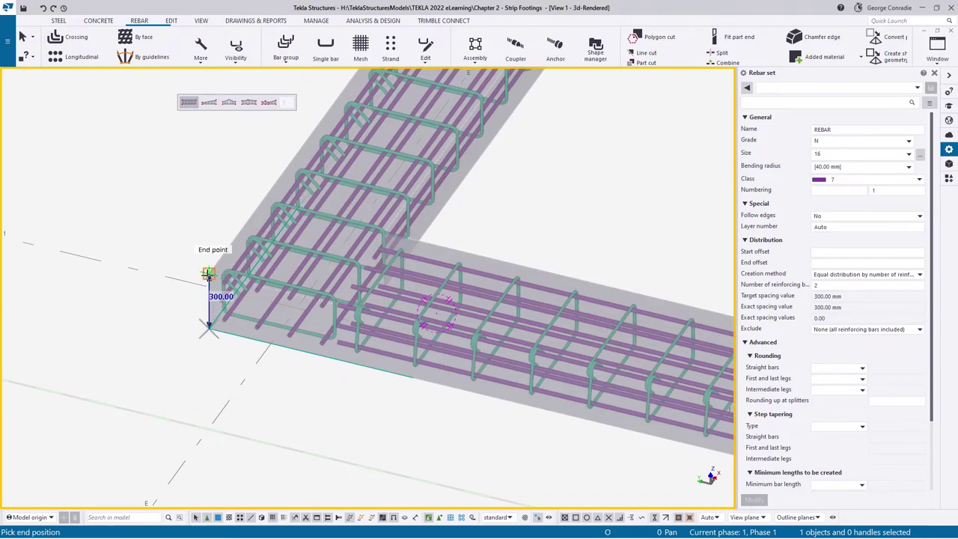
pyautogui.click(208, 275)
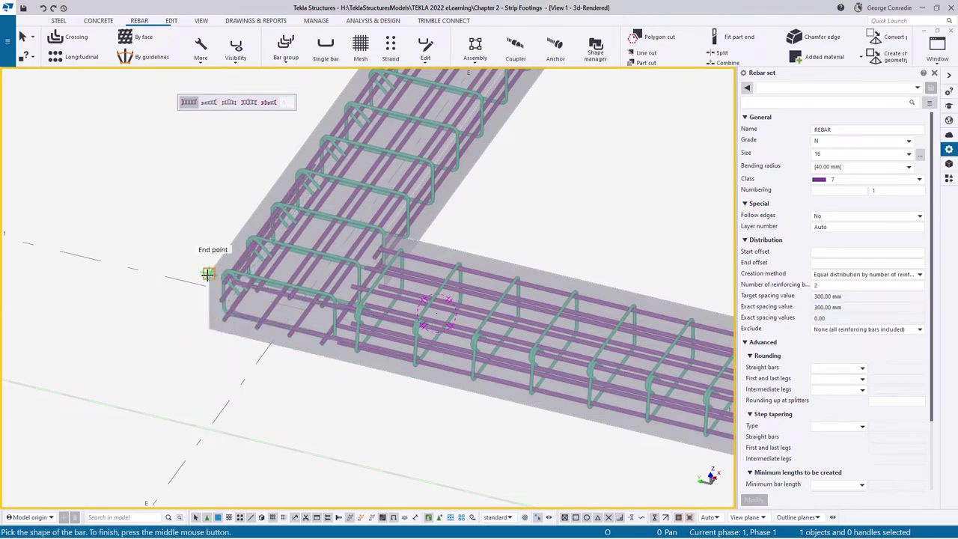
pyautogui.rightClick(172, 348)
pyautogui.click(196, 355)
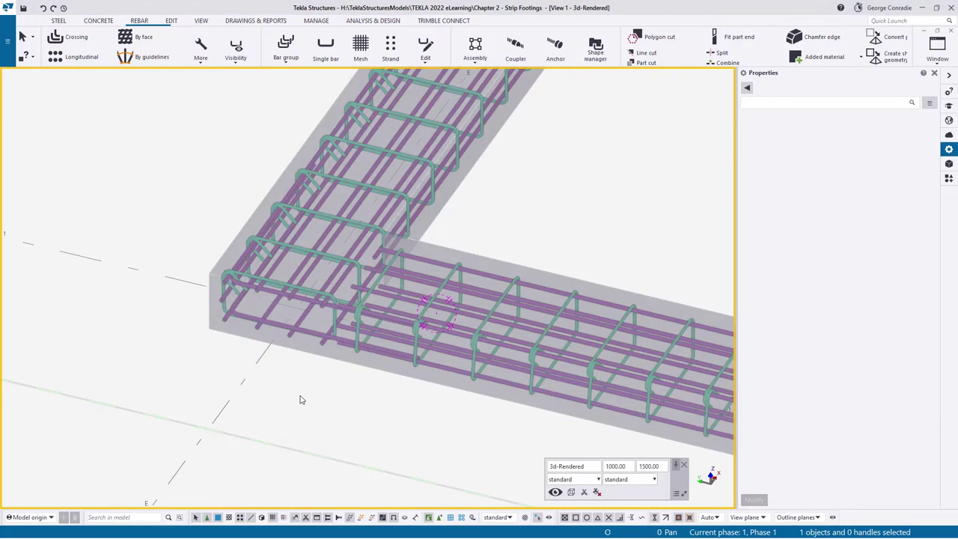
# Set the layer number to 2 for the L-bar set's leg face on the grid 1 footing.
pyautogui.keyDown('ctrl'); pyautogui.moveTo(313, 364); pyautogui.dragTo(456, 353, button='middle'); pyautogui.keyUp('ctrl')
pyautogui.scroll(5, 456, 353)
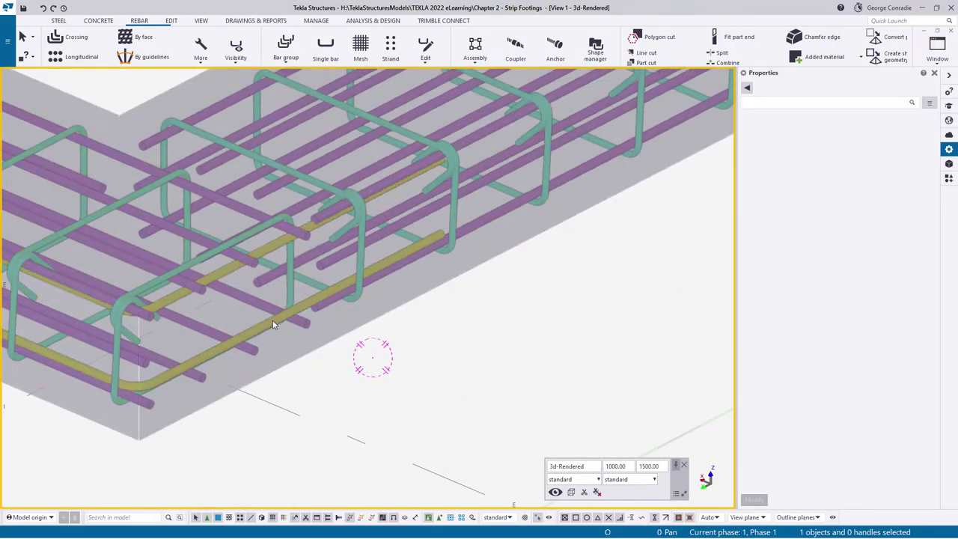
pyautogui.click(273, 324)
pyautogui.keyDown('ctrl'); pyautogui.moveTo(274, 324); pyautogui.dragTo(492, 244, button='middle'); pyautogui.keyUp('ctrl')
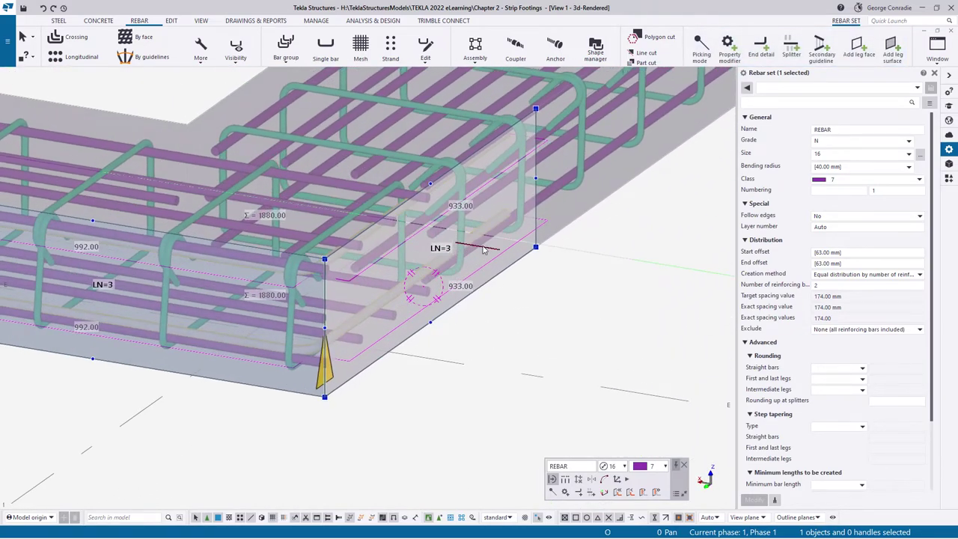
pyautogui.scroll(4, 482, 249)
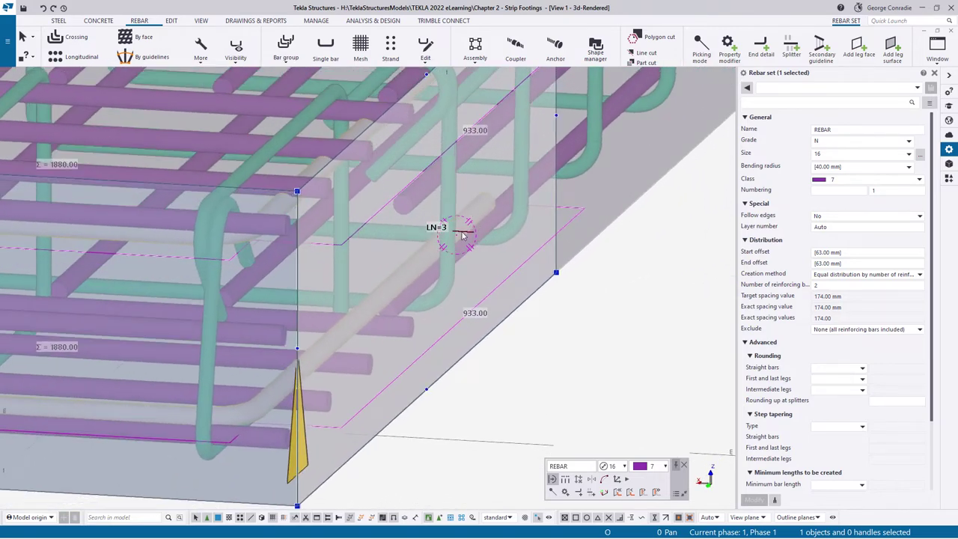
pyautogui.keyDown('ctrl'); pyautogui.moveTo(422, 259); pyautogui.dragTo(417, 238, button='middle'); pyautogui.keyUp('ctrl')
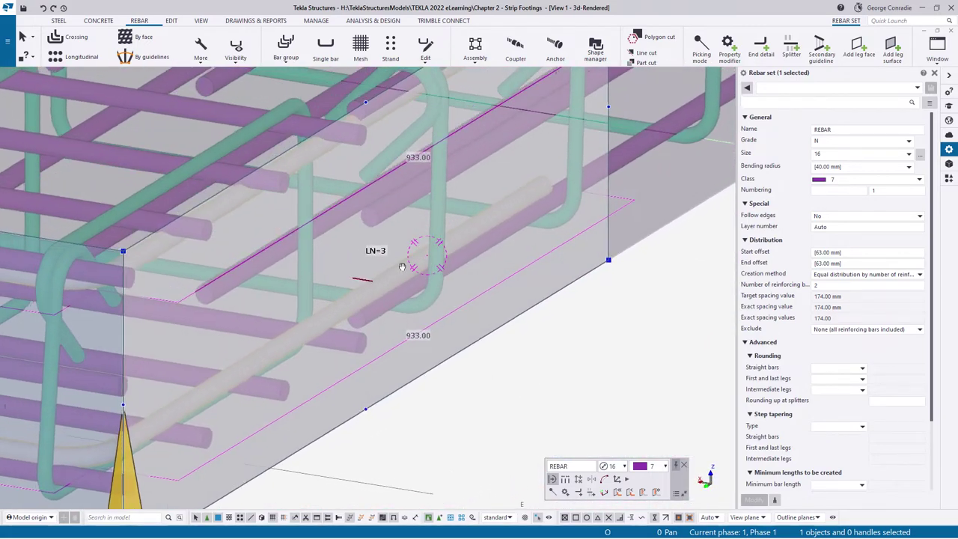
pyautogui.click(497, 191)
pyautogui.click(824, 130)
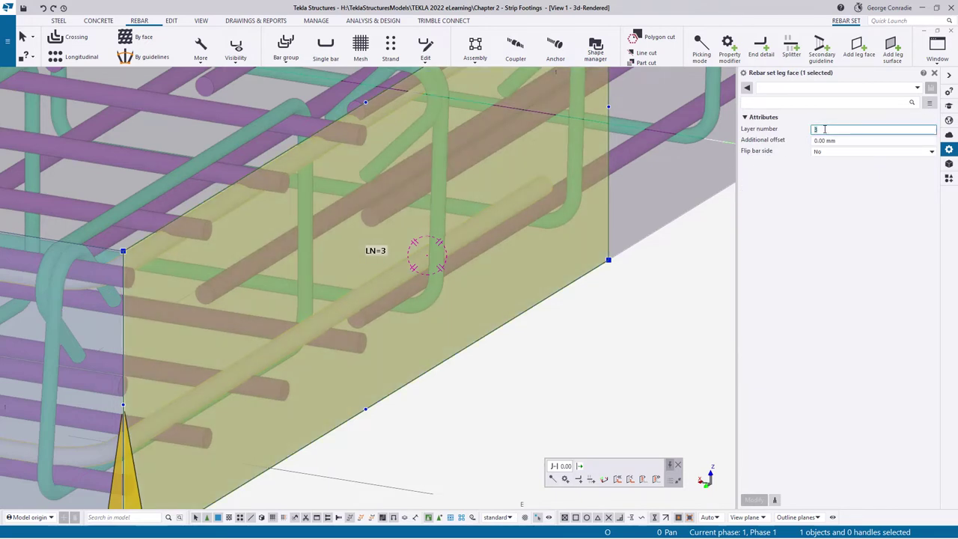
pyautogui.write('2')
pyautogui.press('Return')
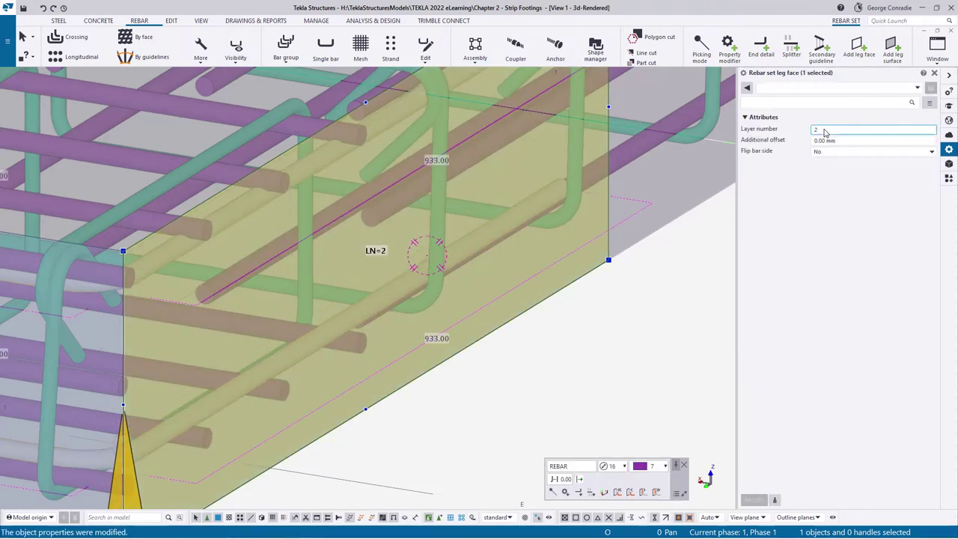
# Set the start and end offsets of the L-shaped corner bar set to 75 mm.
pyautogui.scroll(-2, 515, 287)
pyautogui.keyDown('ctrl'); pyautogui.moveTo(401, 201); pyautogui.dragTo(394, 170, button='middle'); pyautogui.keyUp('ctrl')
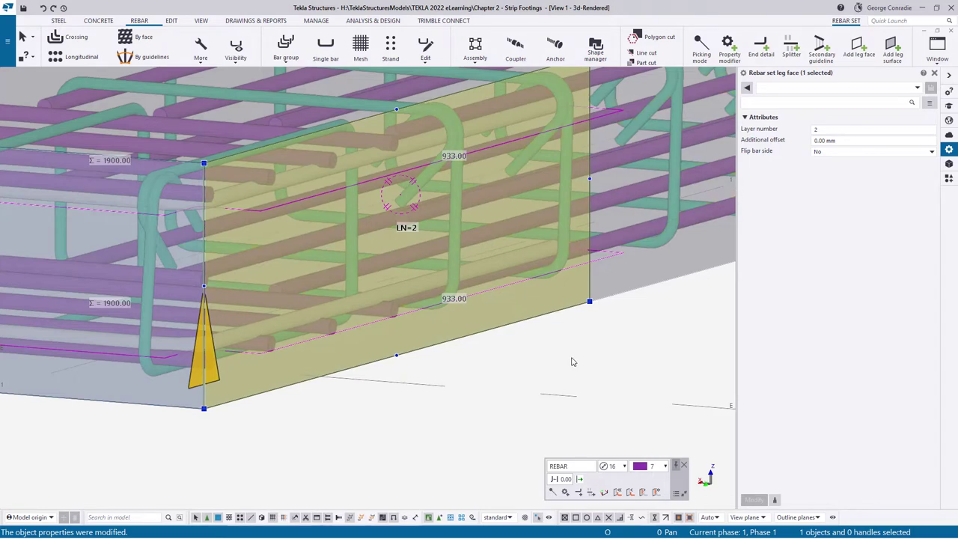
pyautogui.click(367, 370)
pyautogui.click(307, 314)
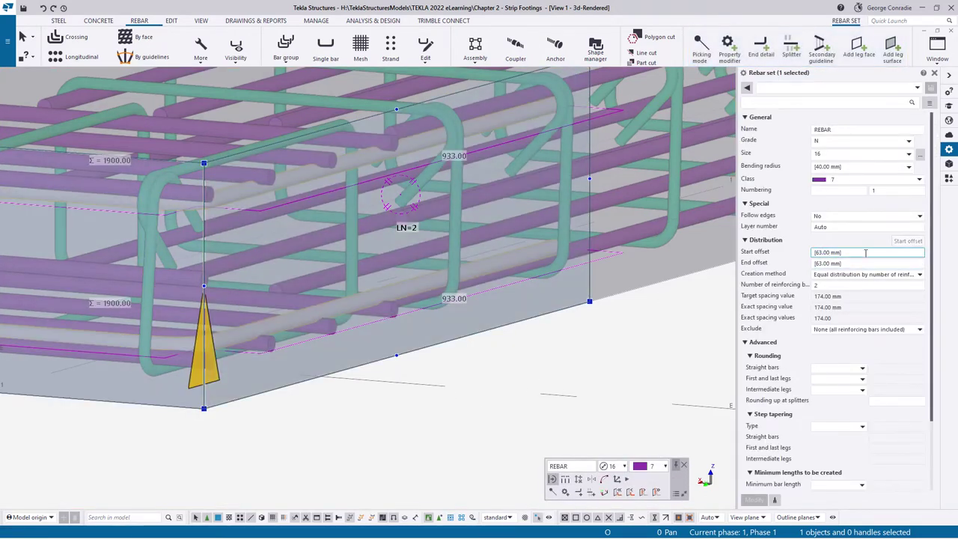
pyautogui.moveTo(849, 253); pyautogui.dragTo(789, 259)
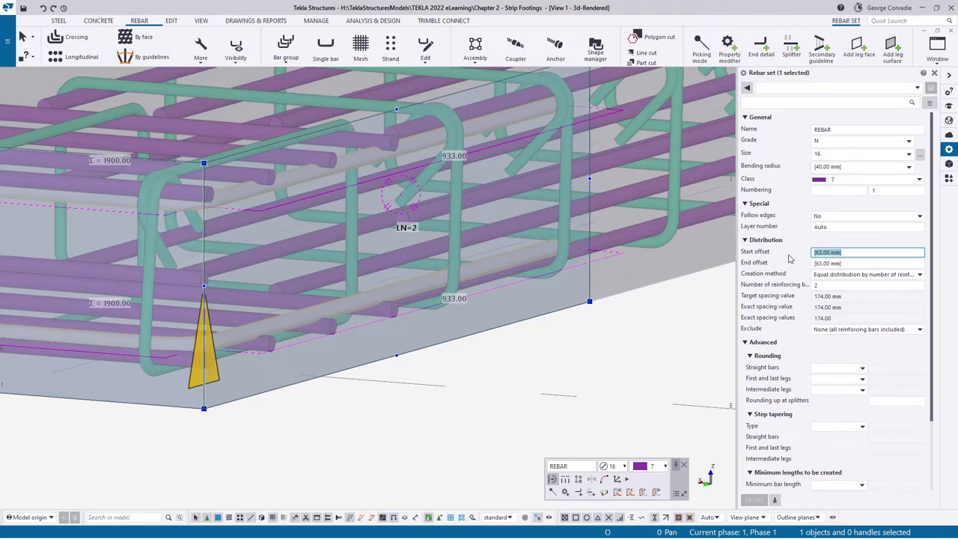
pyautogui.write('75')
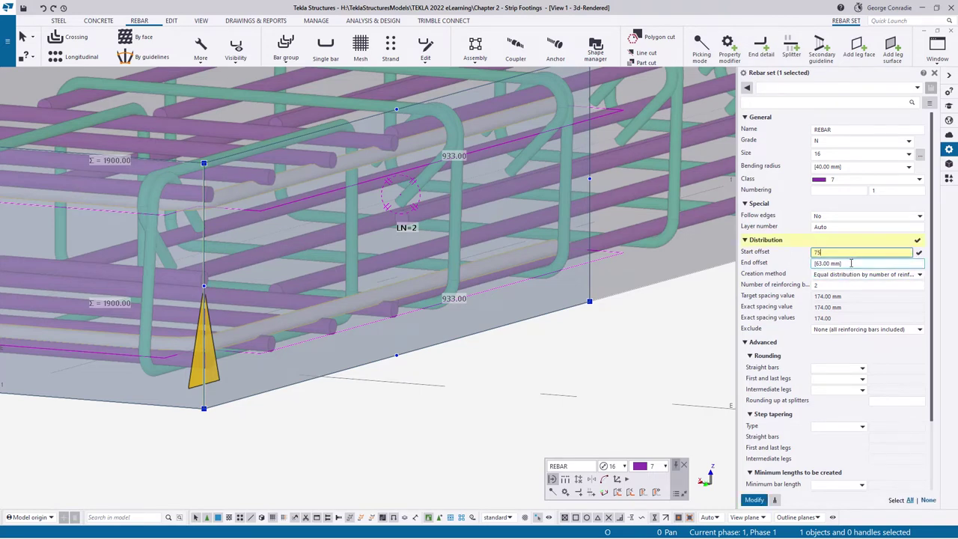
pyautogui.click(816, 263)
pyautogui.write('75')
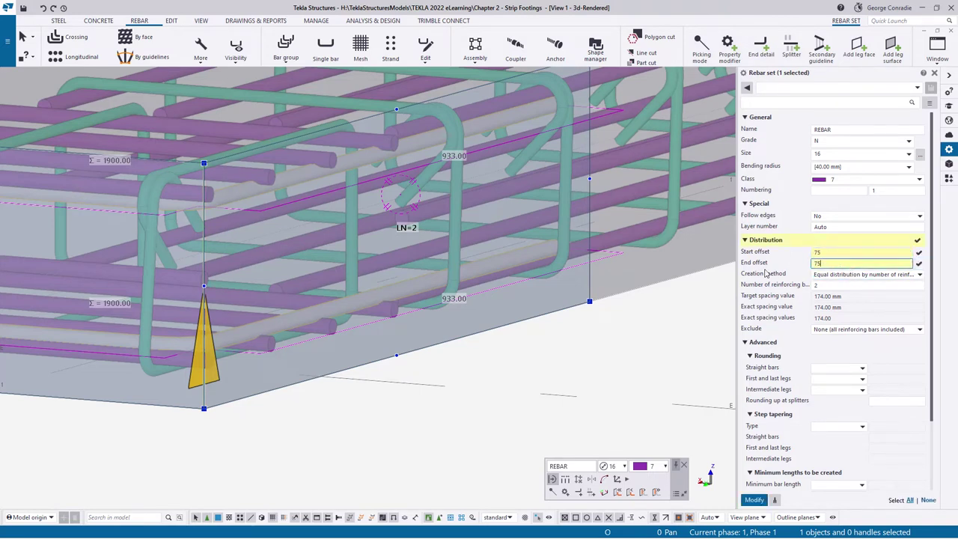
pyautogui.middleClick(765, 273)
pyautogui.click(486, 389)
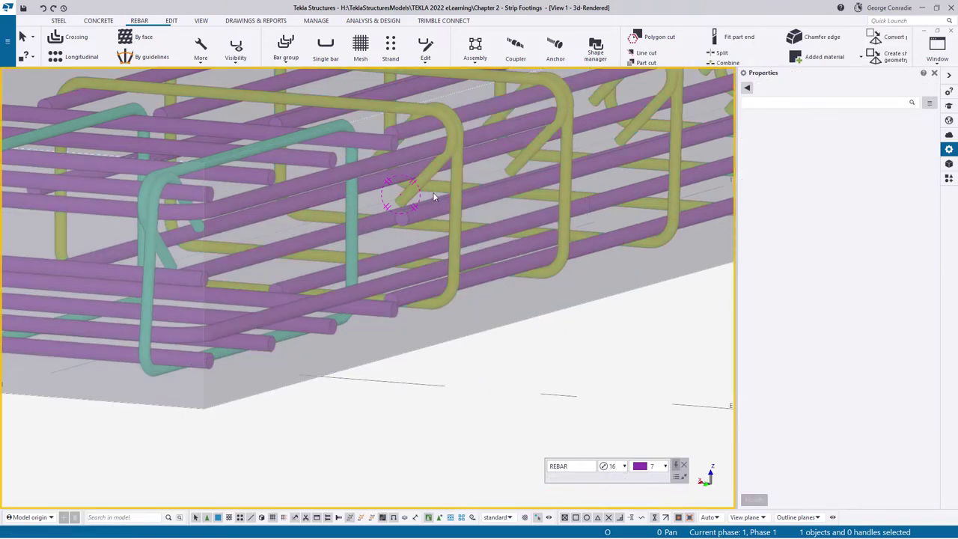
# Set both the start and end offsets of the L-shaped corner bar set to 80 mm.
pyautogui.keyDown('ctrl'); pyautogui.moveTo(352, 171); pyautogui.dragTo(373, 164, button='middle'); pyautogui.keyUp('ctrl')
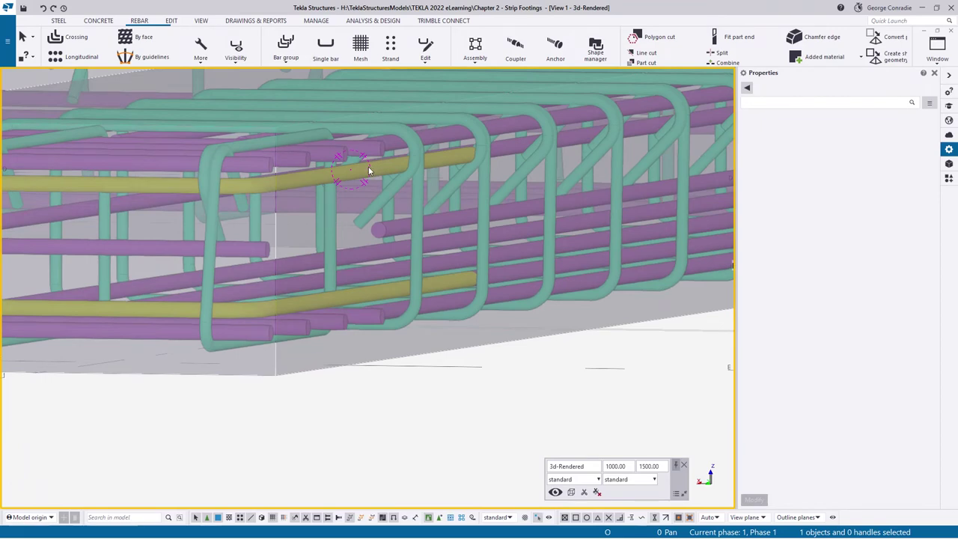
pyautogui.click(368, 166)
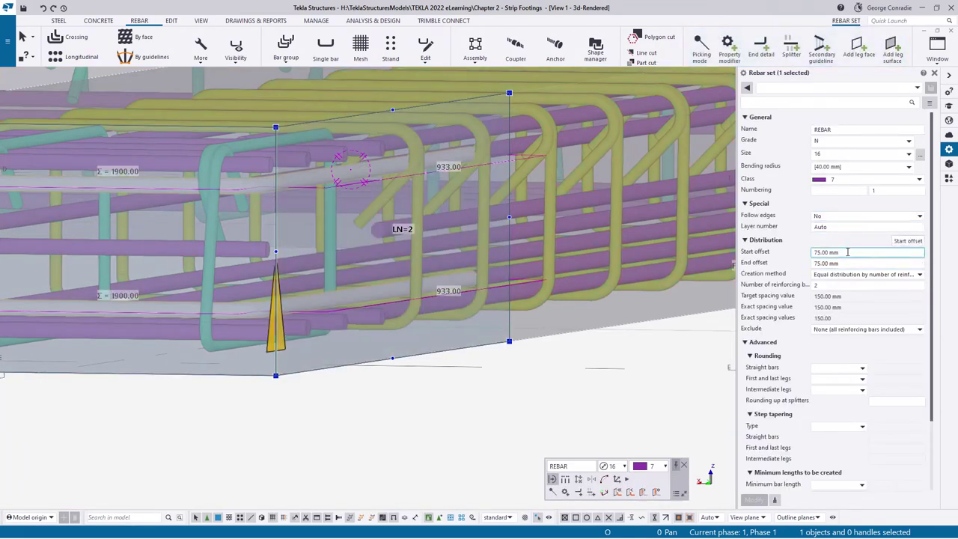
pyautogui.click(848, 252)
pyautogui.write('80')
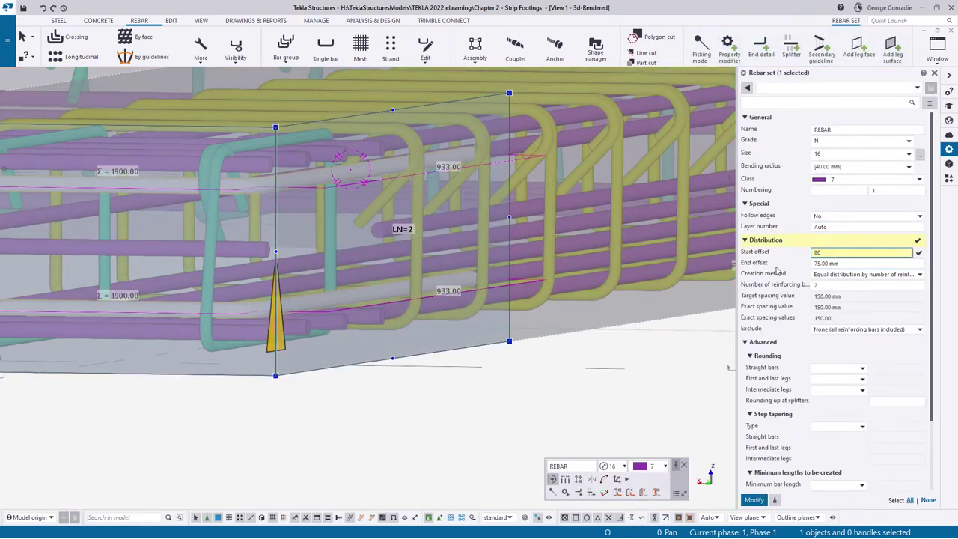
pyautogui.press('Tab')
pyautogui.write('80')
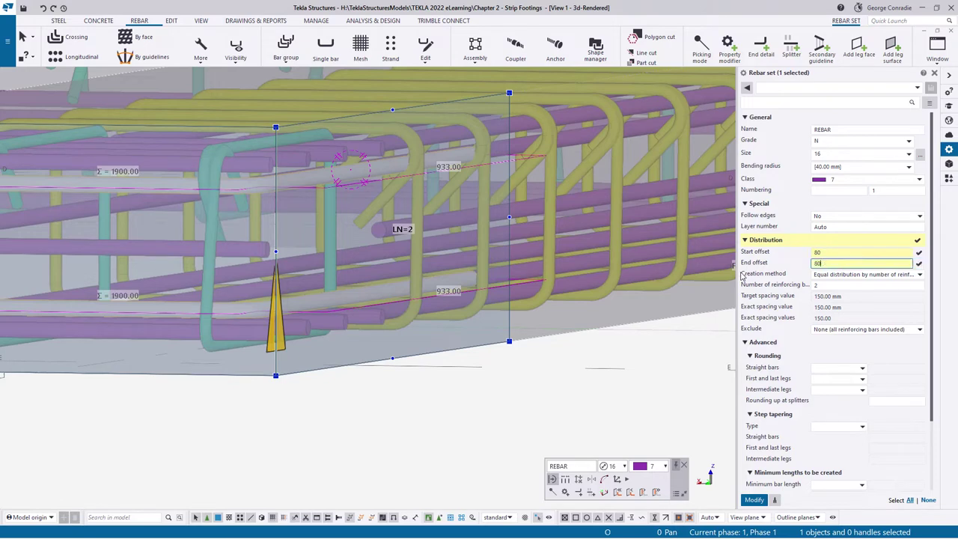
pyautogui.press('Return')
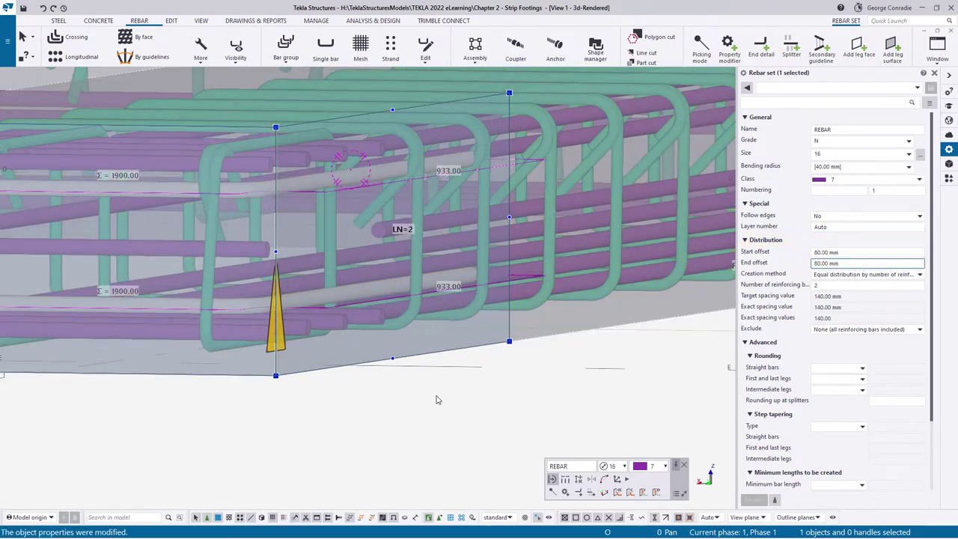
pyautogui.click(367, 414)
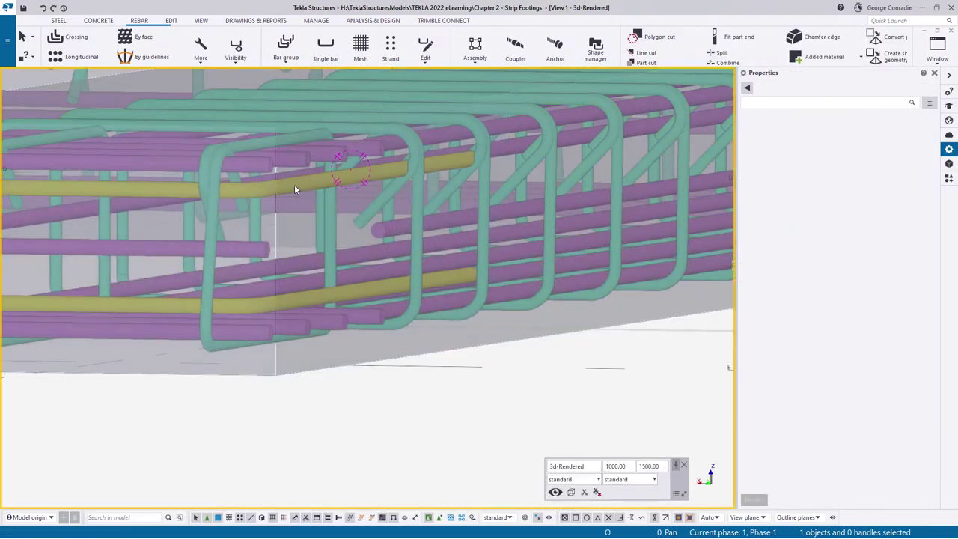
pyautogui.click(294, 187)
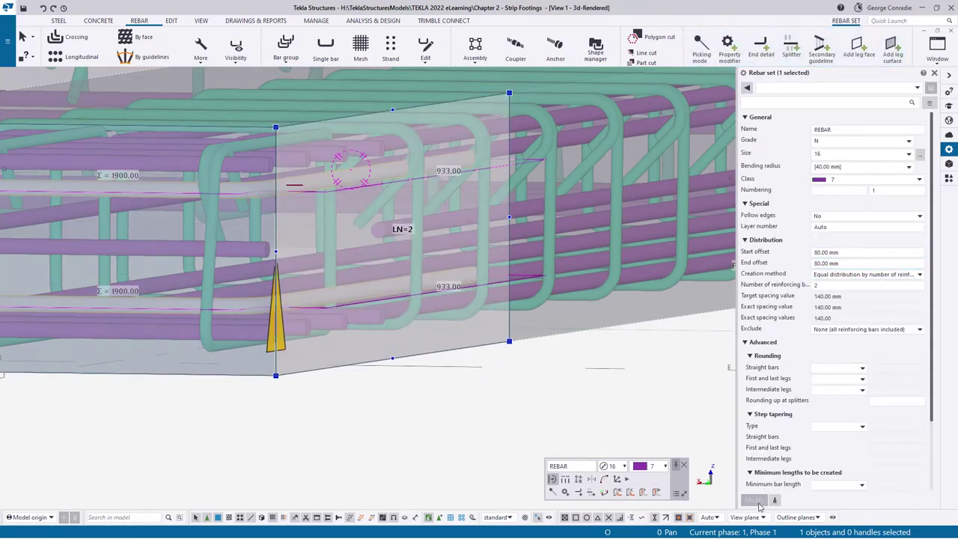
pyautogui.click(492, 433)
# Change the L-shaped corner bar set's start and end offsets to 70 mm each.
pyautogui.moveTo(309, 188)
pyautogui.keyDown('ctrl'); pyautogui.mouseDown(button='middle')
pyautogui.moveTo(329, 188)
pyautogui.moveTo(293, 192)
pyautogui.mouseUp(button='middle'); pyautogui.keyUp('ctrl')
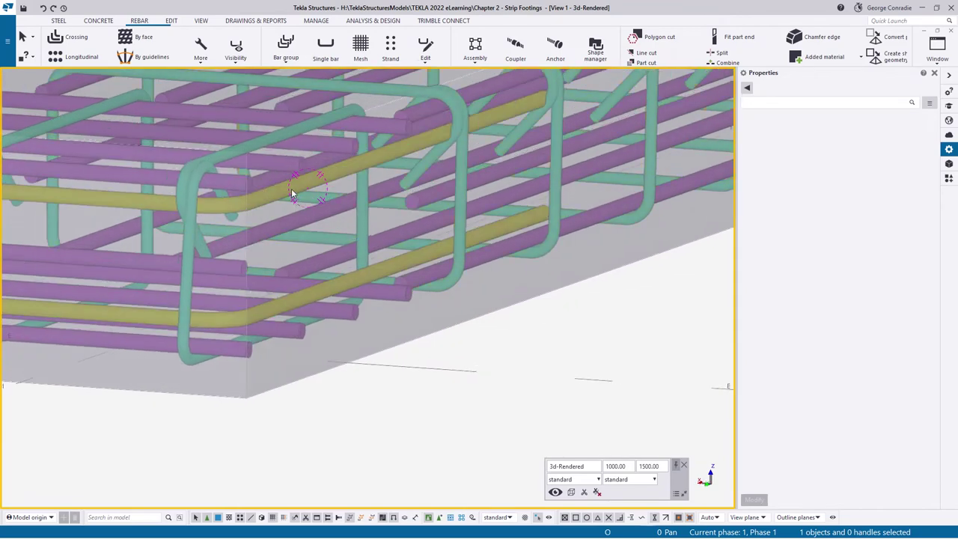
pyautogui.click(292, 188)
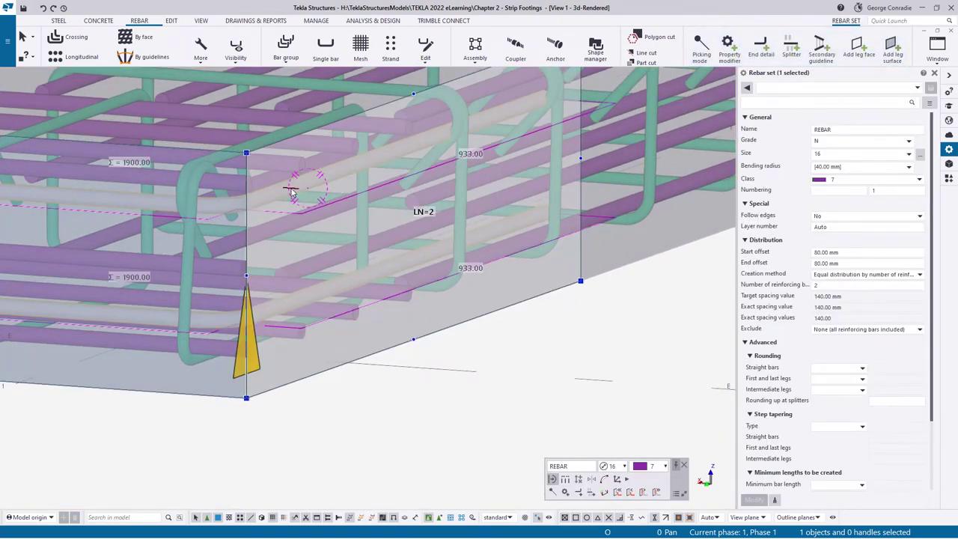
pyautogui.click(851, 254)
pyautogui.moveTo(851, 254); pyautogui.dragTo(757, 268)
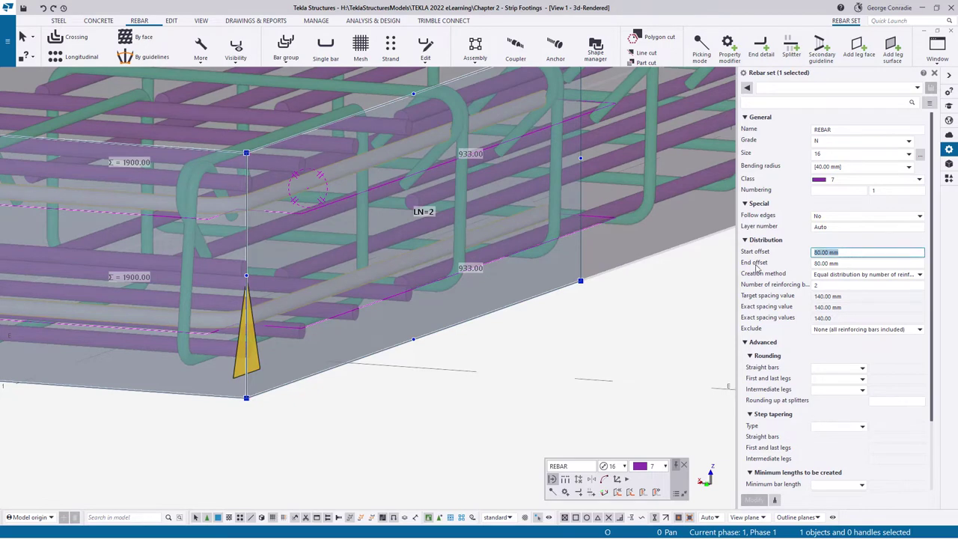
pyautogui.write('70')
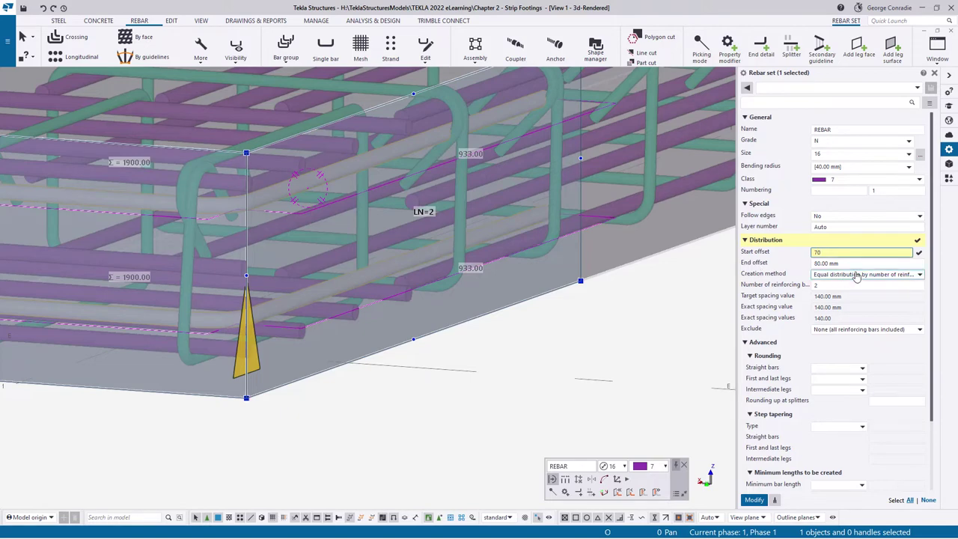
pyautogui.press('Tab')
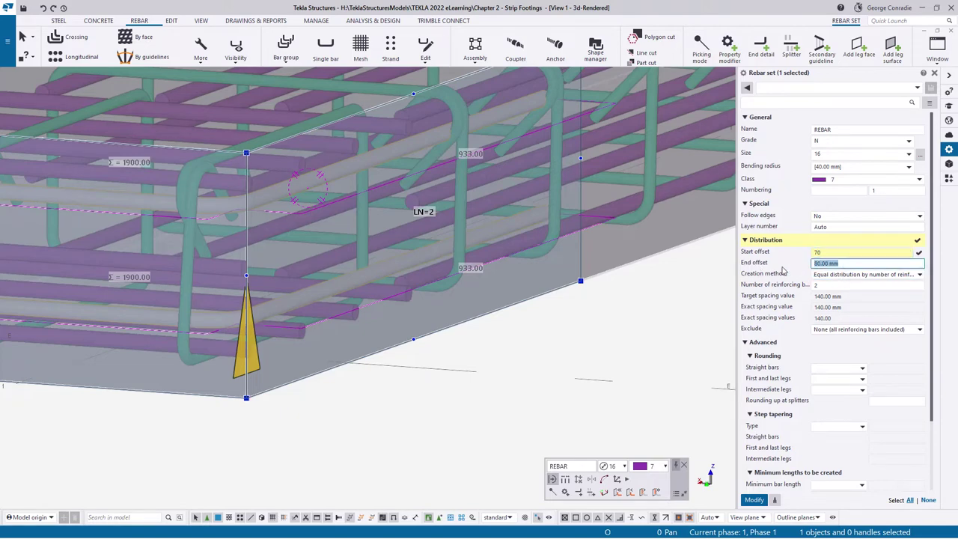
pyautogui.write('70')
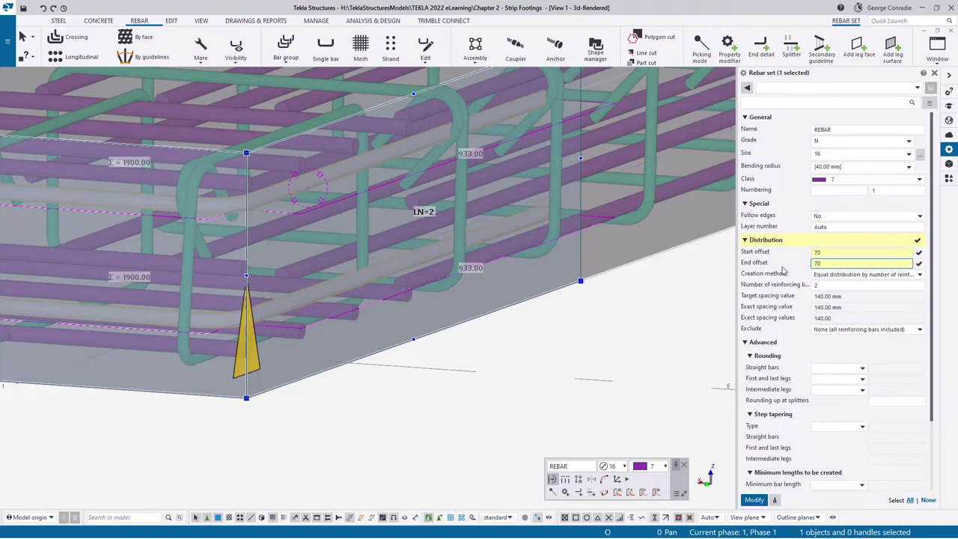
pyautogui.press('Return')
pyautogui.click(517, 397)
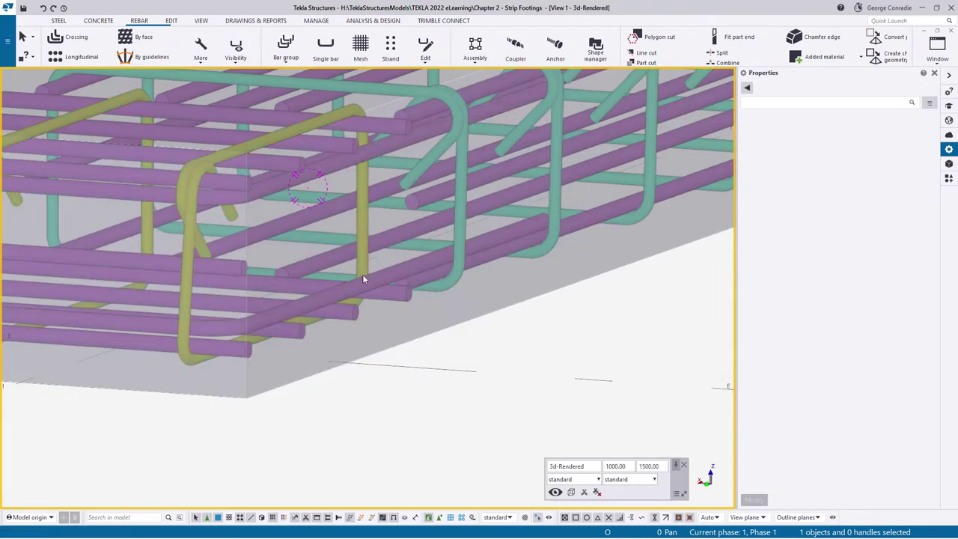
# Examine how the L-shaped corner bars sit against the longitudinal bars and stirrups at the footing corner.
pyautogui.keyDown('ctrl'); pyautogui.moveTo(362, 279); pyautogui.dragTo(383, 266, button='middle'); pyautogui.keyUp('ctrl')
pyautogui.scroll(3, 438, 116)
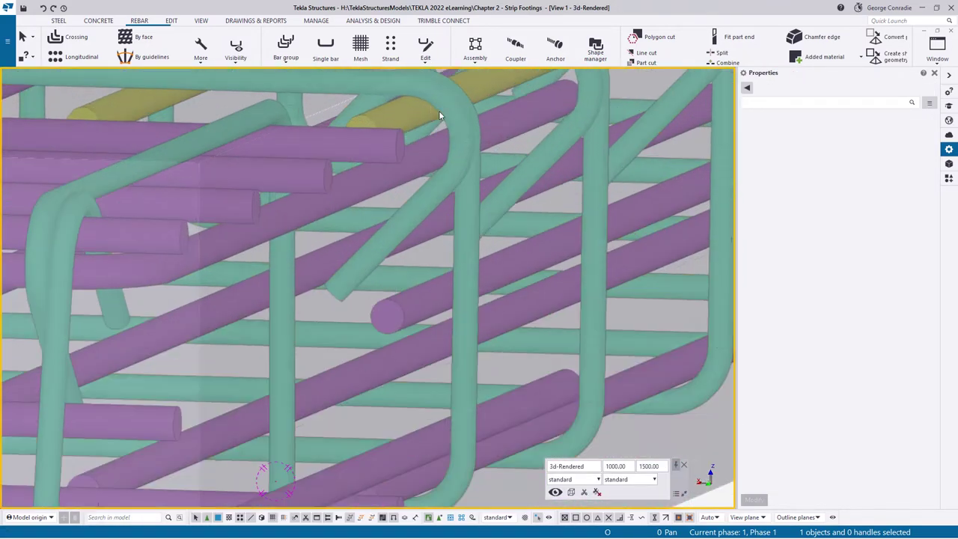
pyautogui.scroll(-2, 440, 119)
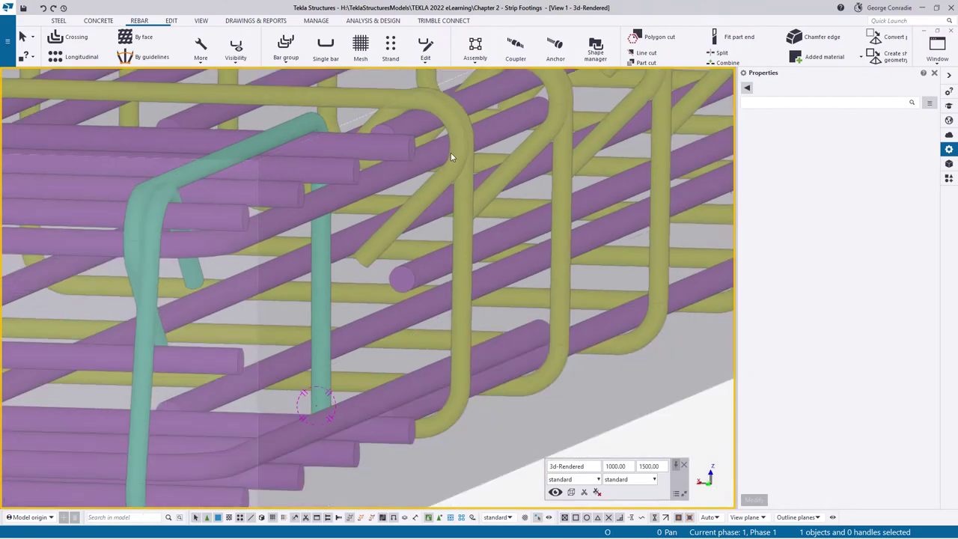
pyautogui.keyDown('ctrl'); pyautogui.moveTo(450, 152); pyautogui.dragTo(441, 142, button='middle'); pyautogui.keyUp('ctrl')
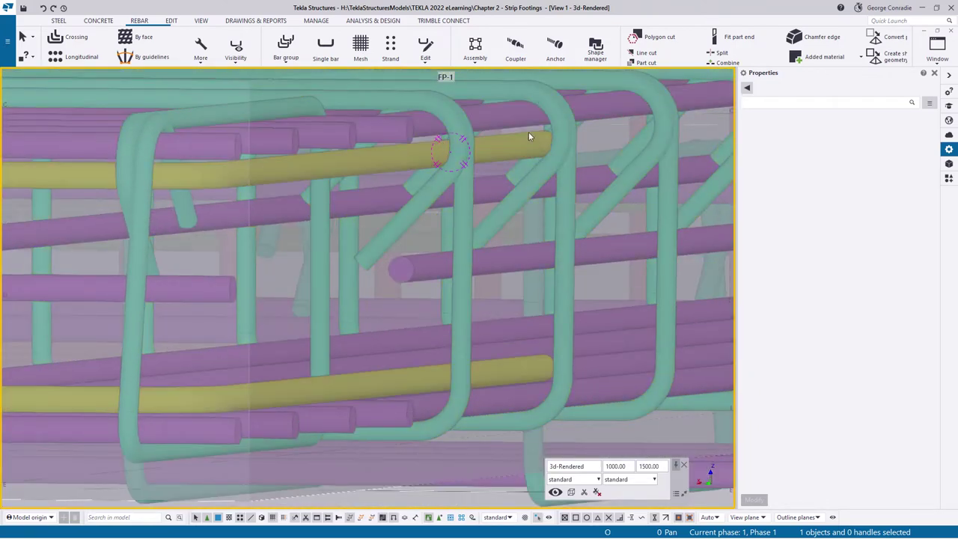
pyautogui.scroll(-1, 534, 151)
pyautogui.keyDown('ctrl'); pyautogui.moveTo(447, 315); pyautogui.dragTo(478, 360, button='middle'); pyautogui.keyUp('ctrl')
pyautogui.scroll(-2, 442, 328)
pyautogui.scroll(-2, 488, 334)
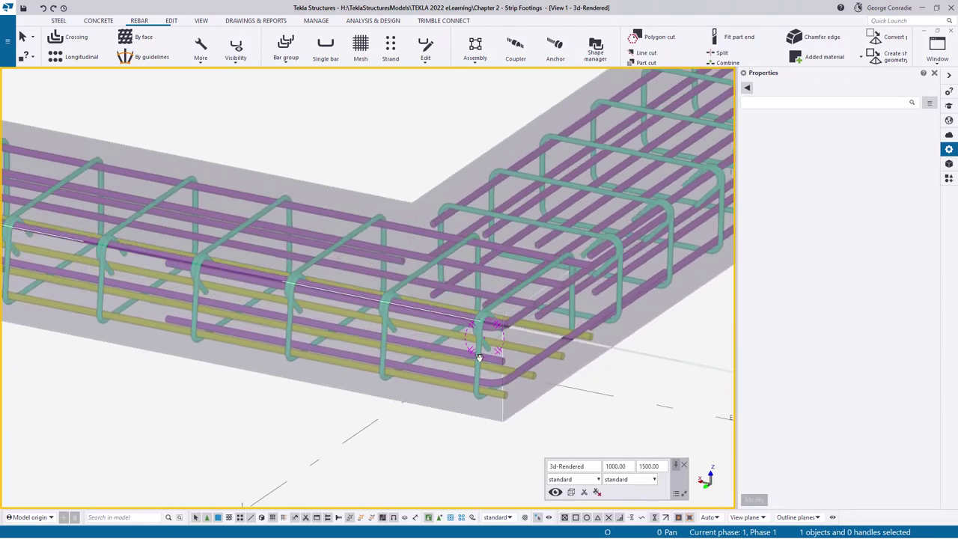
# Set the layer number to 2 for the L-bar set's leg face on the grid E footing.
pyautogui.click(450, 374)
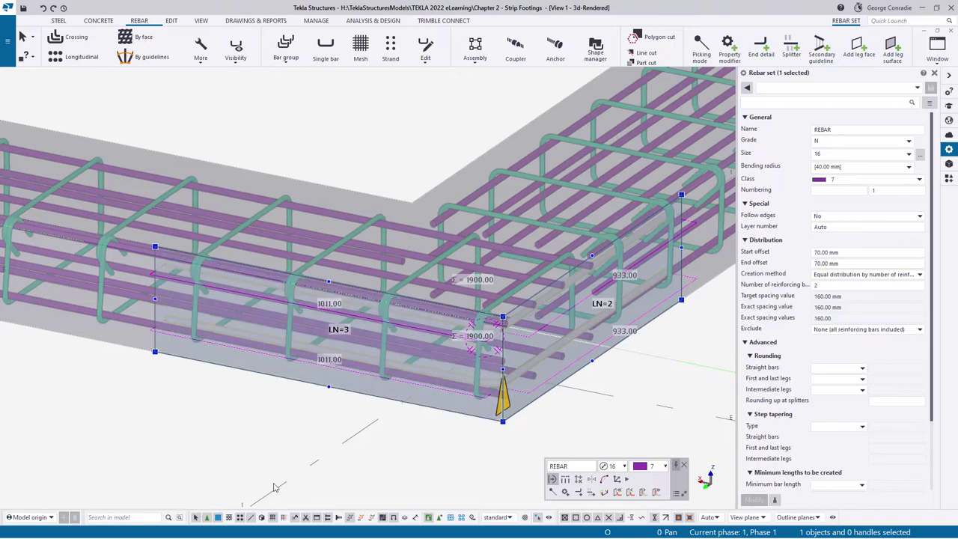
pyautogui.keyDown('ctrl'); pyautogui.moveTo(275, 449); pyautogui.dragTo(344, 360, button='middle'); pyautogui.keyUp('ctrl')
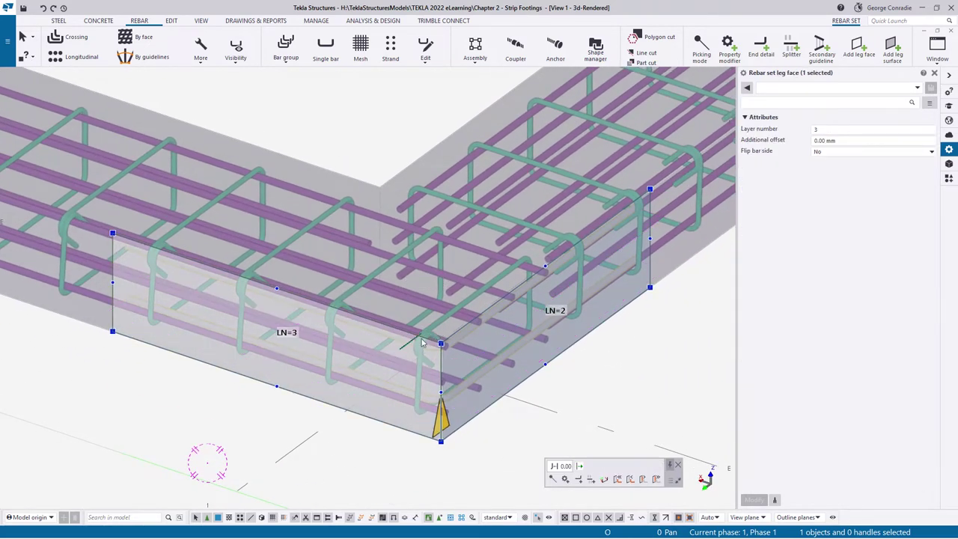
pyautogui.click(344, 361)
pyautogui.click(831, 129)
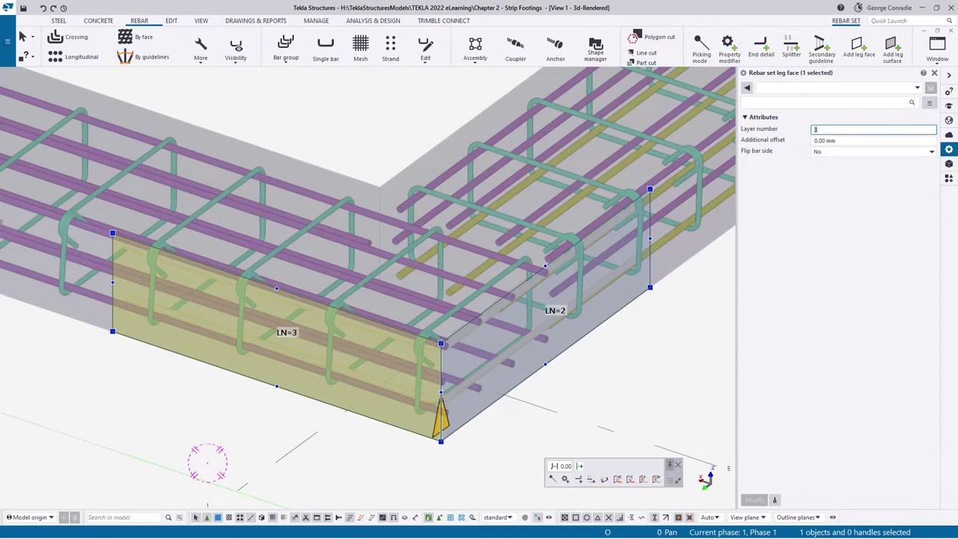
pyautogui.write('2')
pyautogui.press('Return')
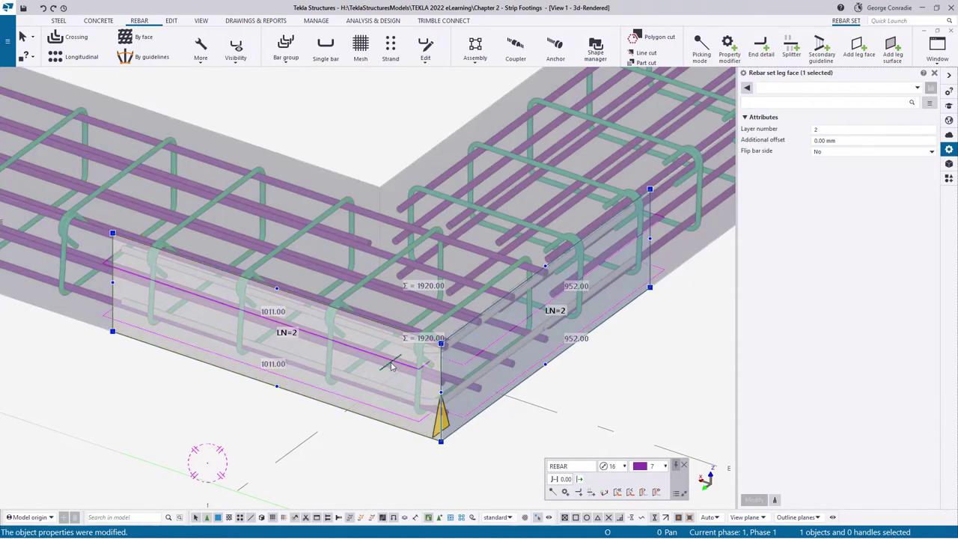
pyautogui.moveTo(541, 432); pyautogui.dragTo(515, 365, button='middle')
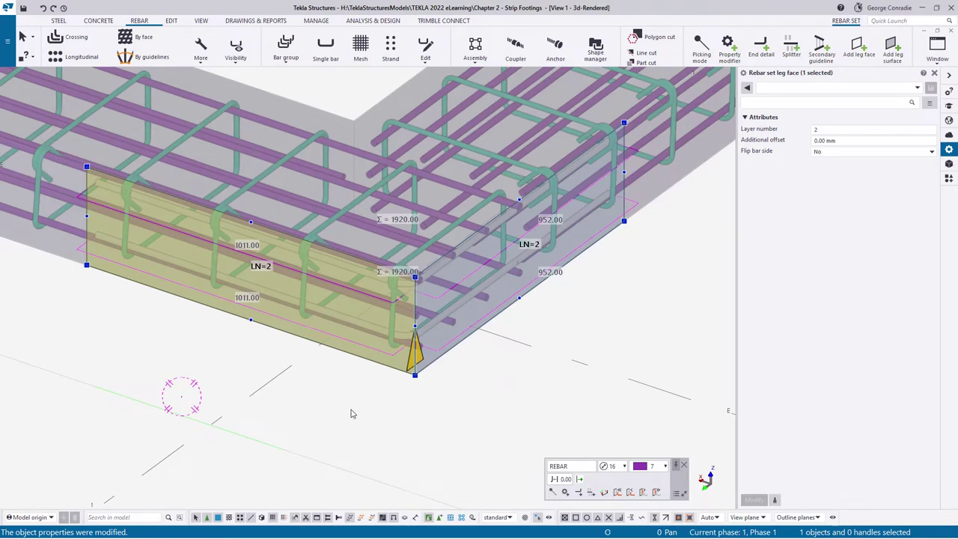
pyautogui.click(584, 295)
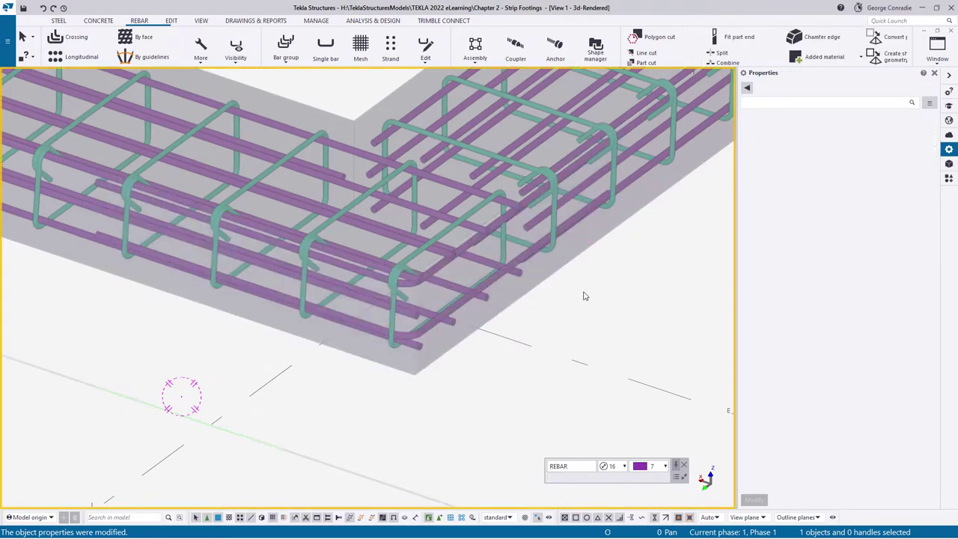
# Configure an end detail modifier for the L-shaped corner bars with blank end type, Leg length adjustment and a length of 1300 mm.
pyautogui.click(463, 306)
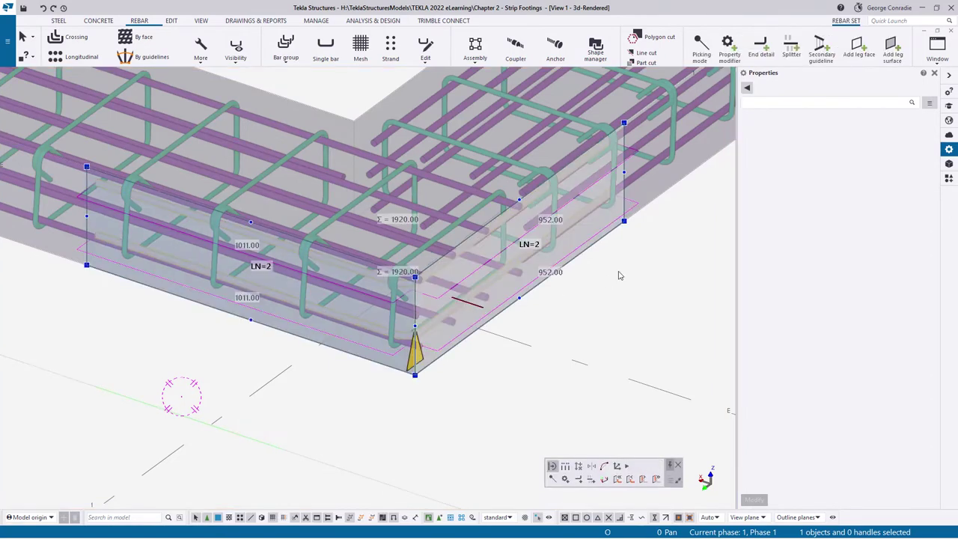
pyautogui.click(761, 44)
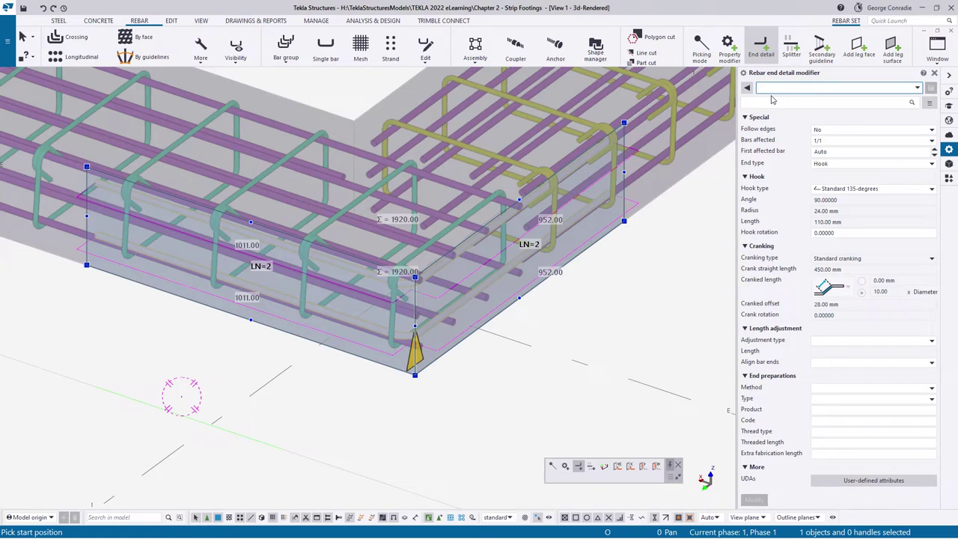
pyautogui.click(839, 163)
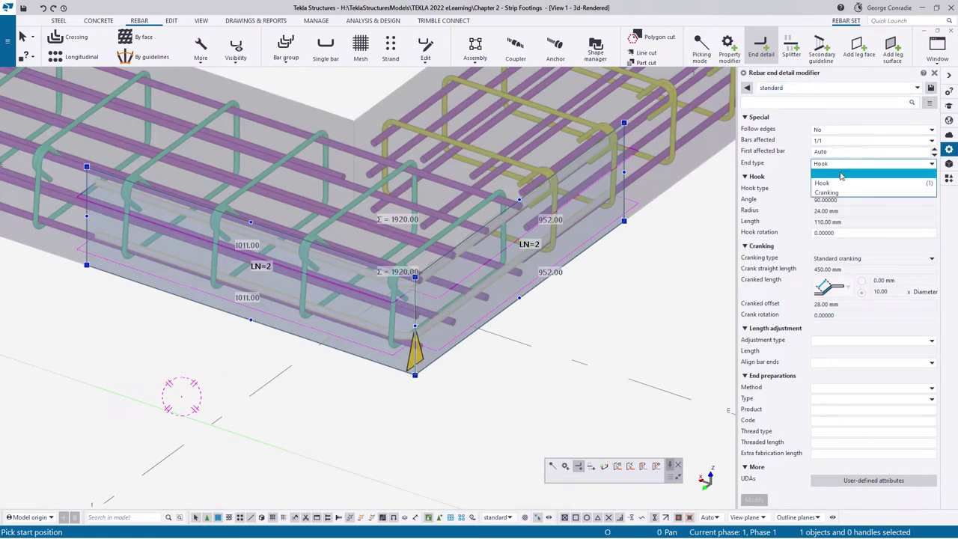
pyautogui.click(841, 175)
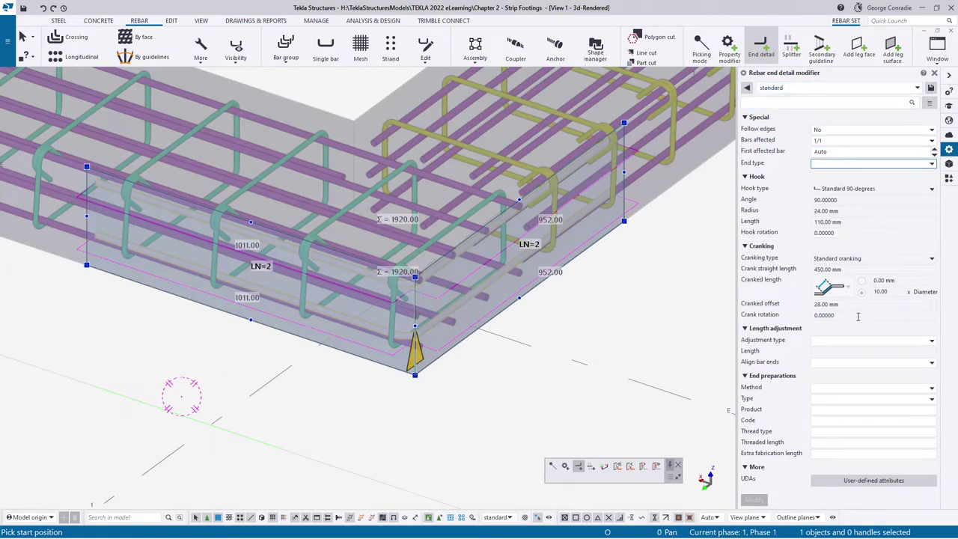
pyautogui.click(842, 341)
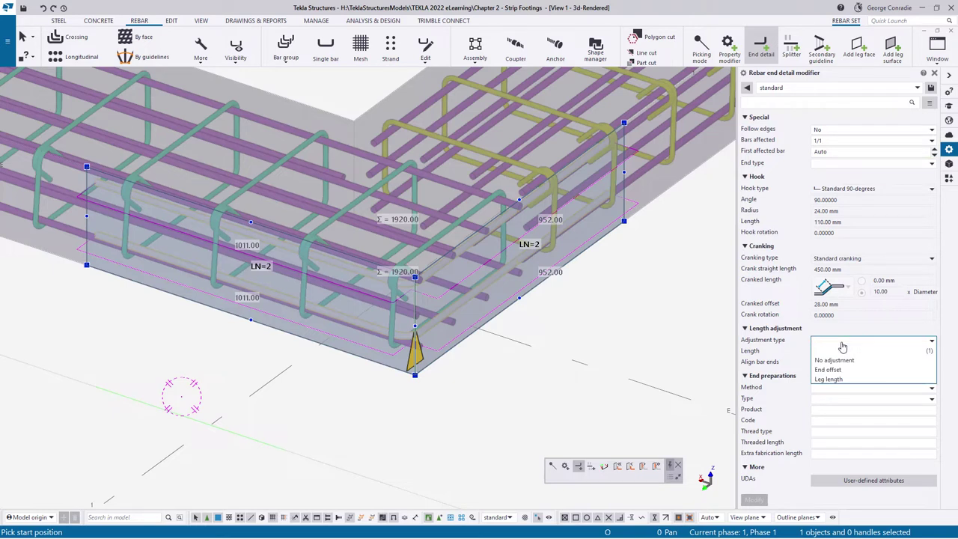
pyautogui.click(838, 380)
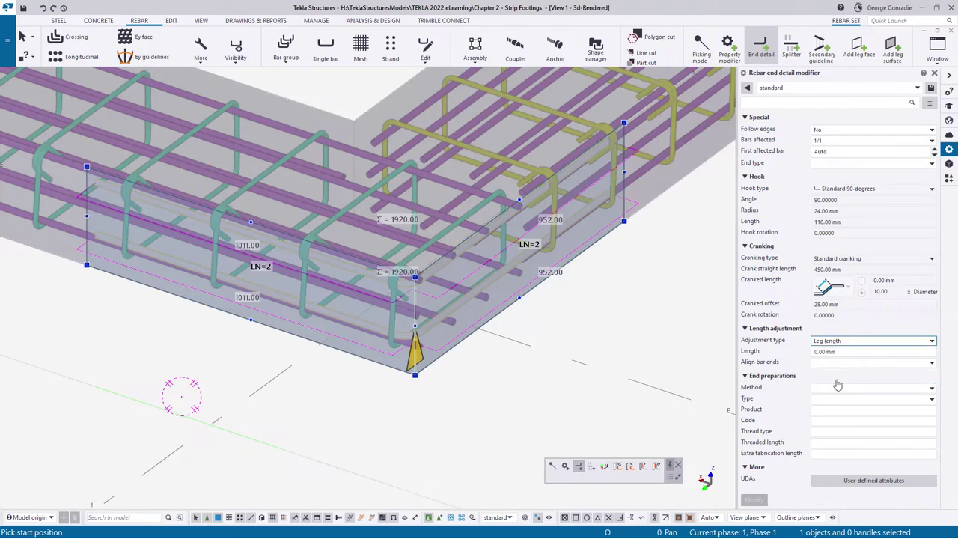
pyautogui.click(832, 352)
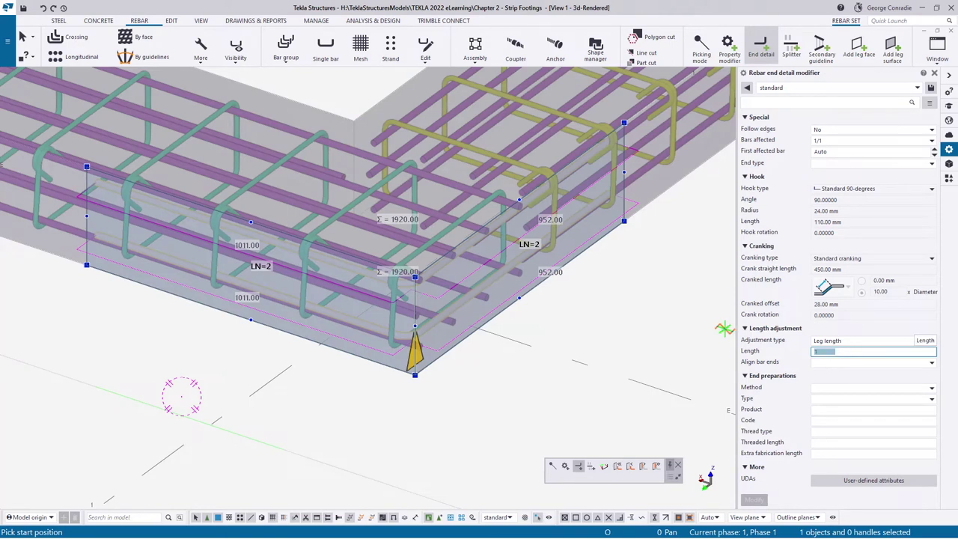
pyautogui.write('1300')
pyautogui.press('Tab')
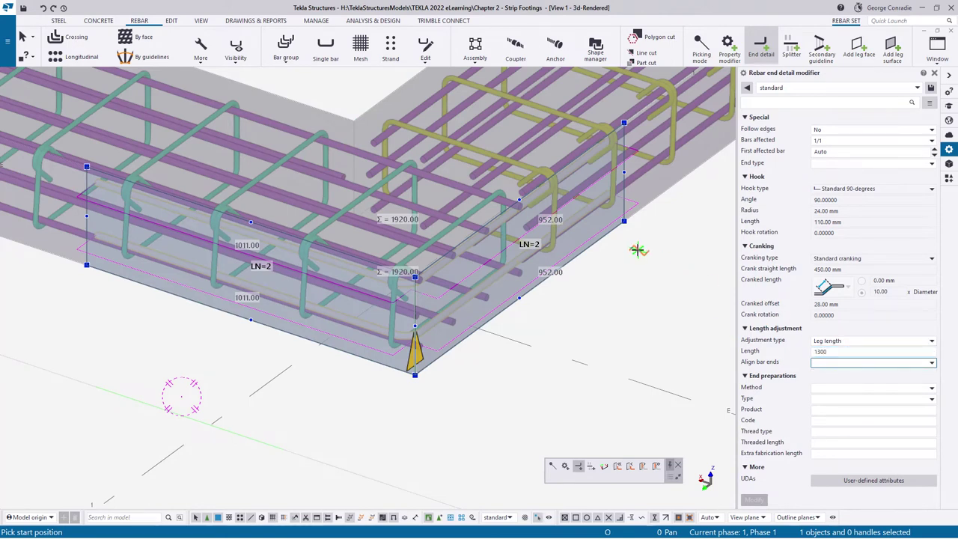
# Apply the 1300 mm leg length end detail near the free ends of both L-bar legs, and end the command.
pyautogui.click(613, 234)
pyautogui.click(605, 138)
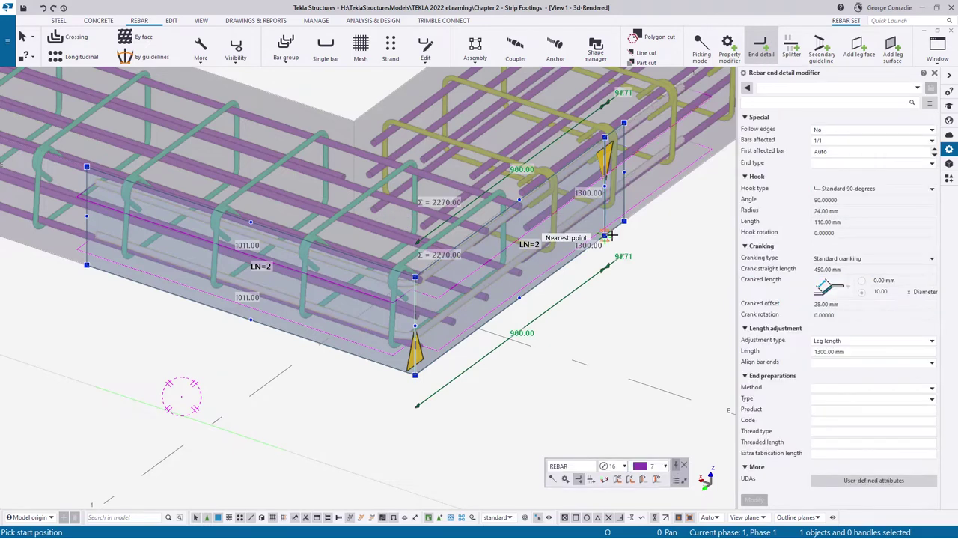
pyautogui.click(118, 277)
pyautogui.click(117, 177)
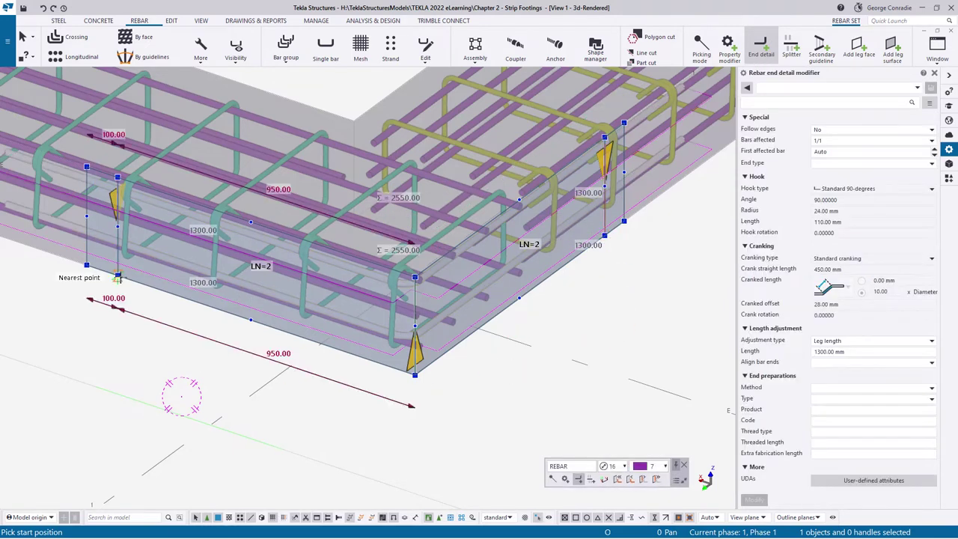
pyautogui.rightClick(198, 378)
pyautogui.click(235, 213)
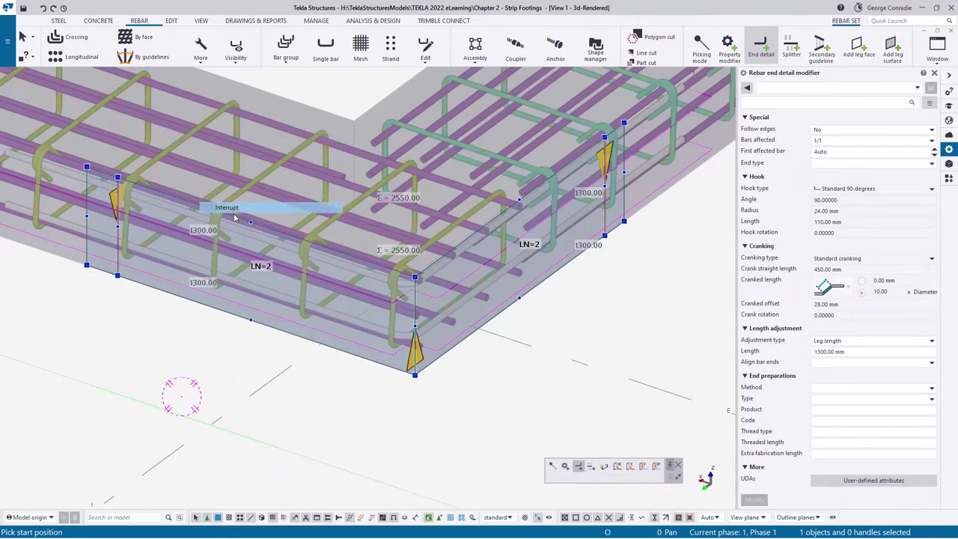
# Examine the adjusted L-bar legs and the reinforcement layout at the grid 1/E footing corner in 3D and plan.
pyautogui.moveTo(196, 363); pyautogui.dragTo(262, 363, button='middle')
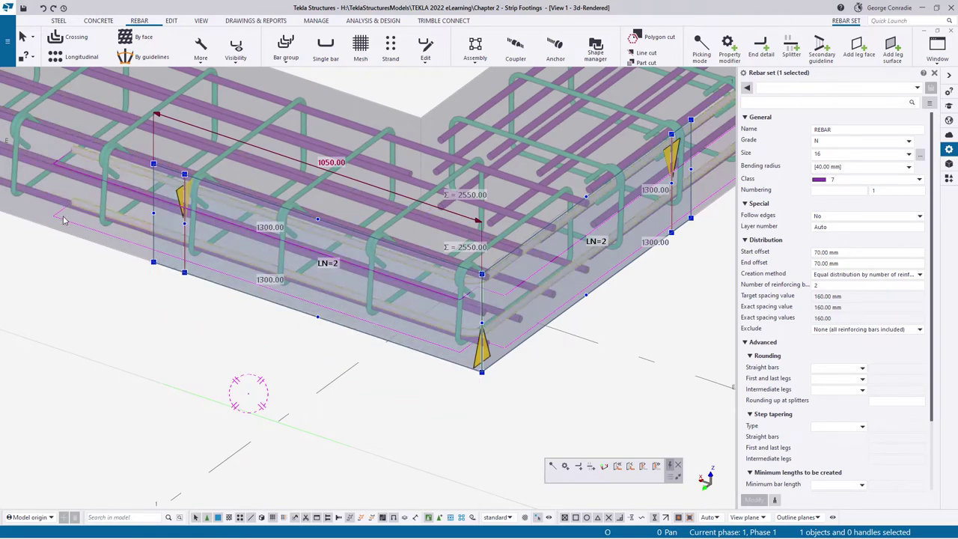
pyautogui.moveTo(485, 359); pyautogui.dragTo(701, 244)
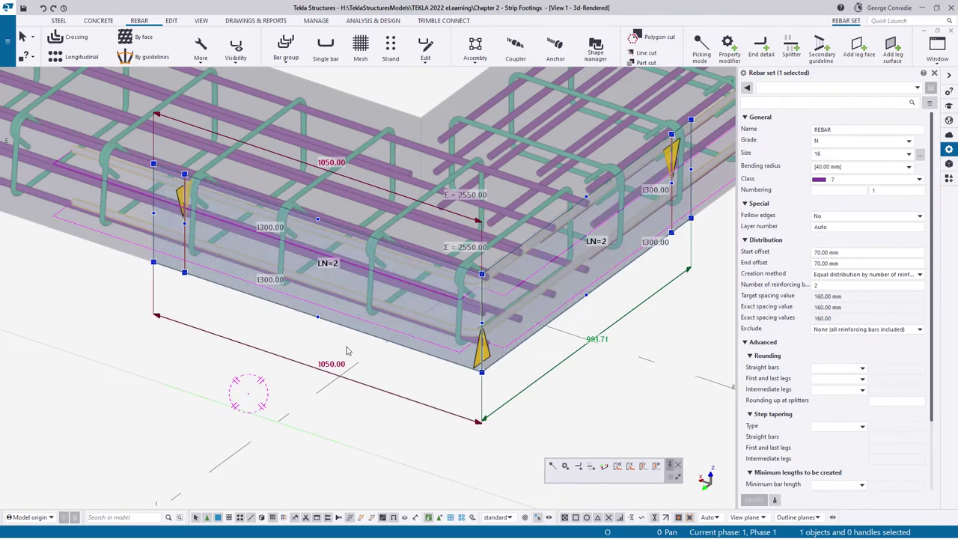
pyautogui.scroll(-1, 418, 350)
pyautogui.moveTo(525, 378); pyautogui.dragTo(453, 372, button='middle')
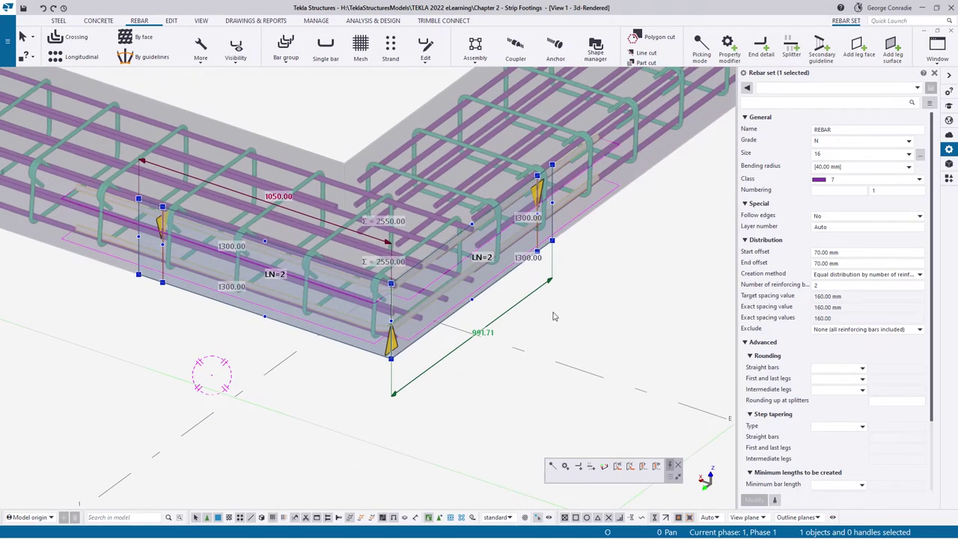
pyautogui.keyDown('ctrl'); pyautogui.moveTo(575, 270); pyautogui.dragTo(543, 247, button='middle'); pyautogui.keyUp('ctrl')
pyautogui.click(645, 295)
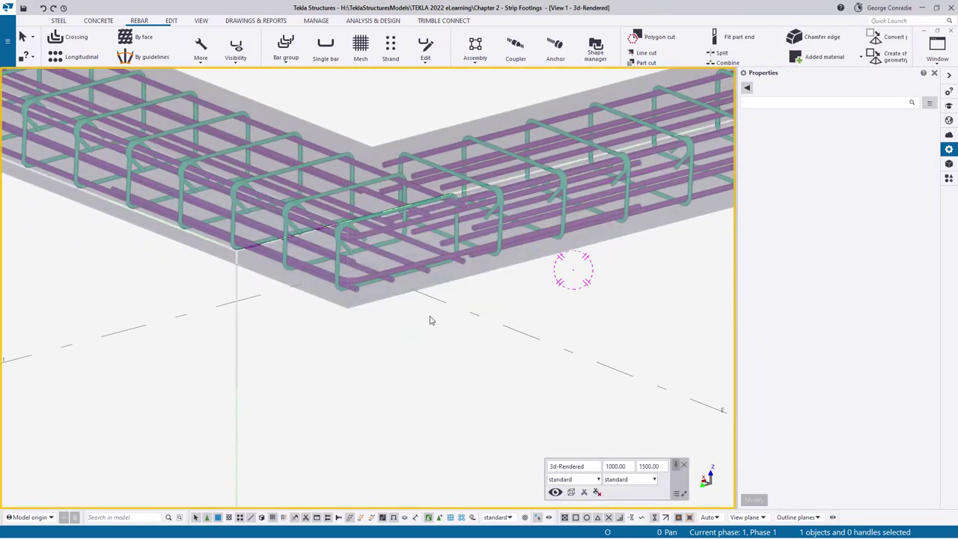
pyautogui.keyDown('ctrl'); pyautogui.moveTo(429, 320); pyautogui.dragTo(429, 347, button='middle'); pyautogui.keyUp('ctrl')
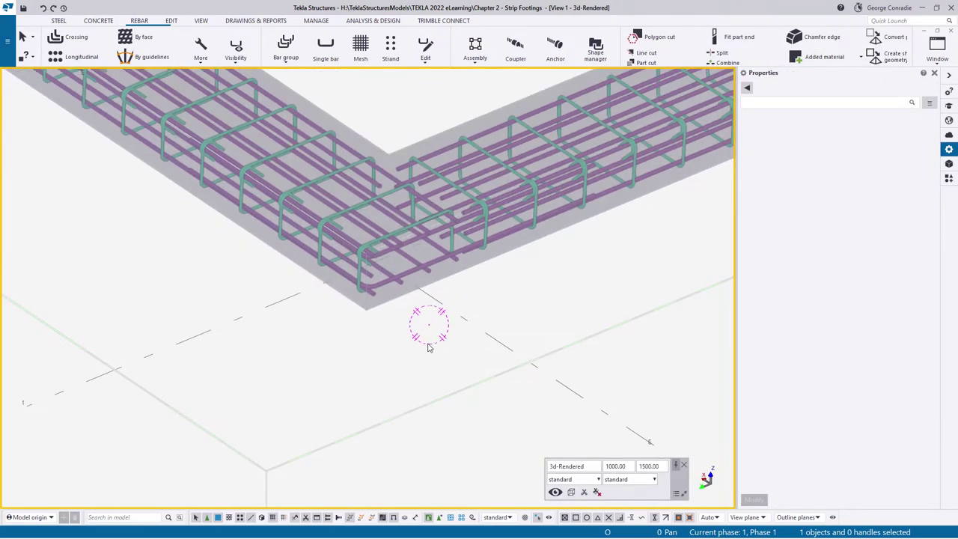
pyautogui.hotkey('ctrl', 'p')
pyautogui.scroll(10, 403, 209)
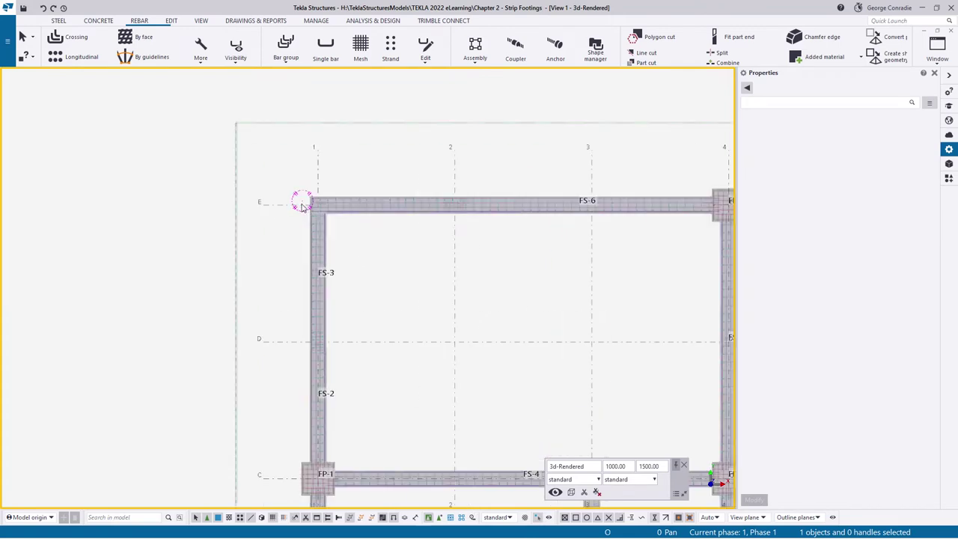
pyautogui.scroll(2, 341, 224)
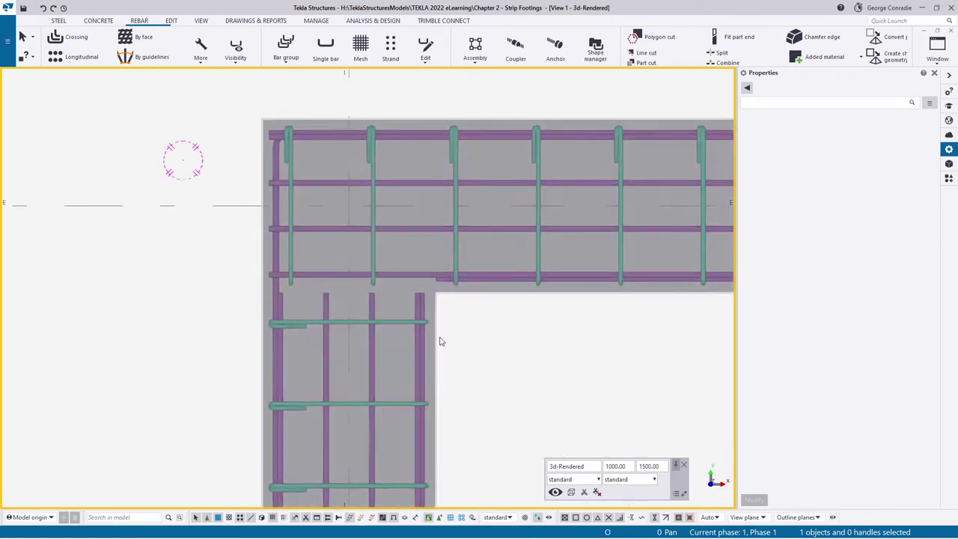
pyautogui.moveTo(445, 342); pyautogui.dragTo(400, 347, button='middle')
pyautogui.scroll(-2, 400, 346)
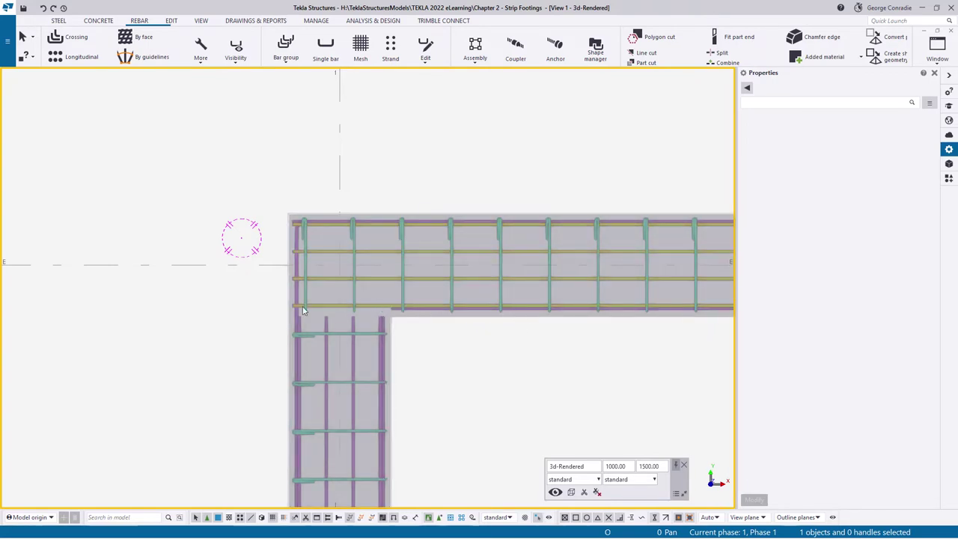
# Create an L-shaped rebar set by point input along footing FS-3's inner face and FS-6's outer face, distributed over the footing depth.
pyautogui.click(201, 61)
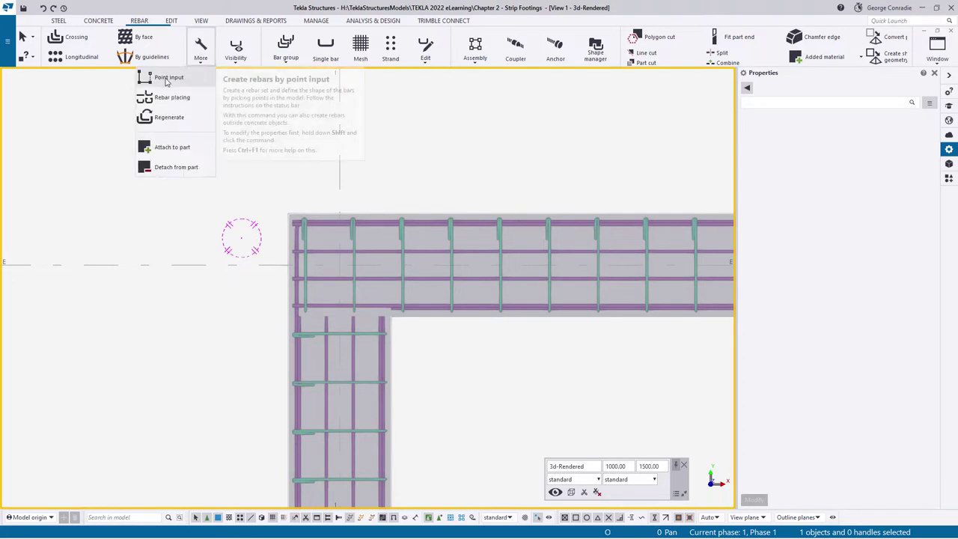
pyautogui.click(167, 78)
pyautogui.scroll(4, 427, 330)
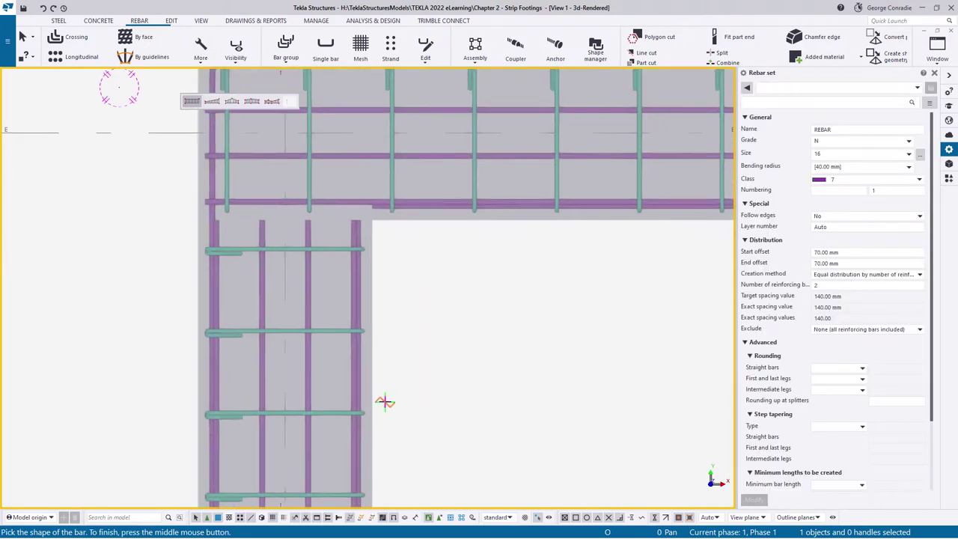
pyautogui.click(372, 399)
pyautogui.moveTo(428, 320); pyautogui.dragTo(429, 383, button='middle')
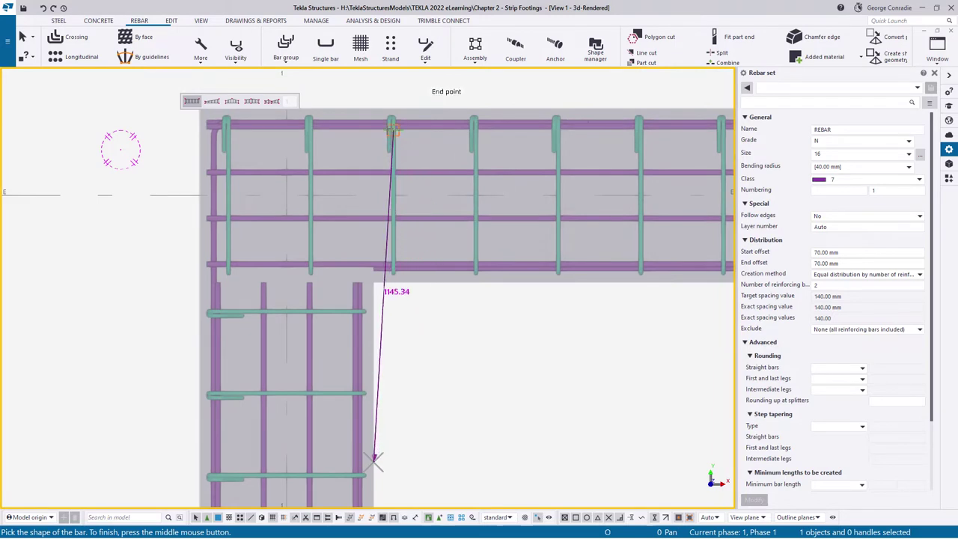
pyautogui.click(374, 105)
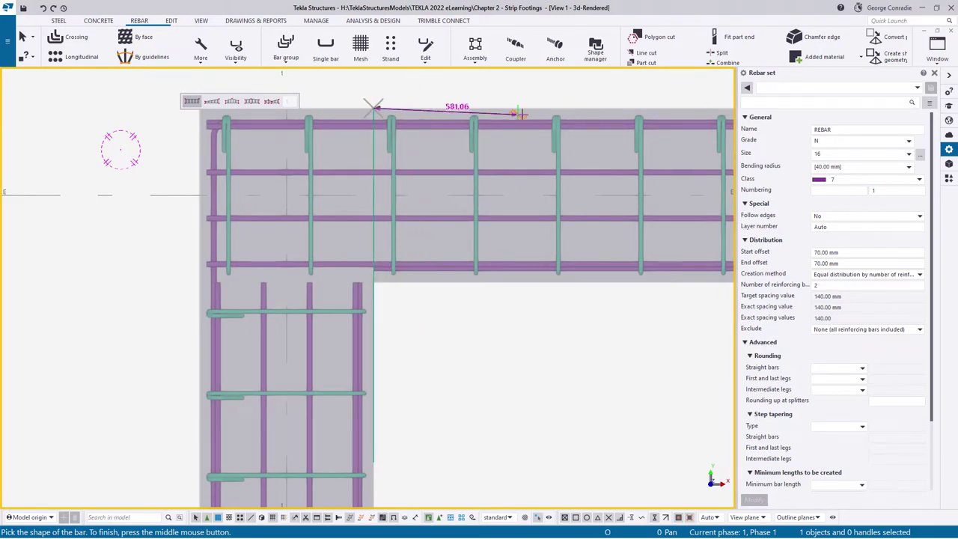
pyautogui.click(592, 106)
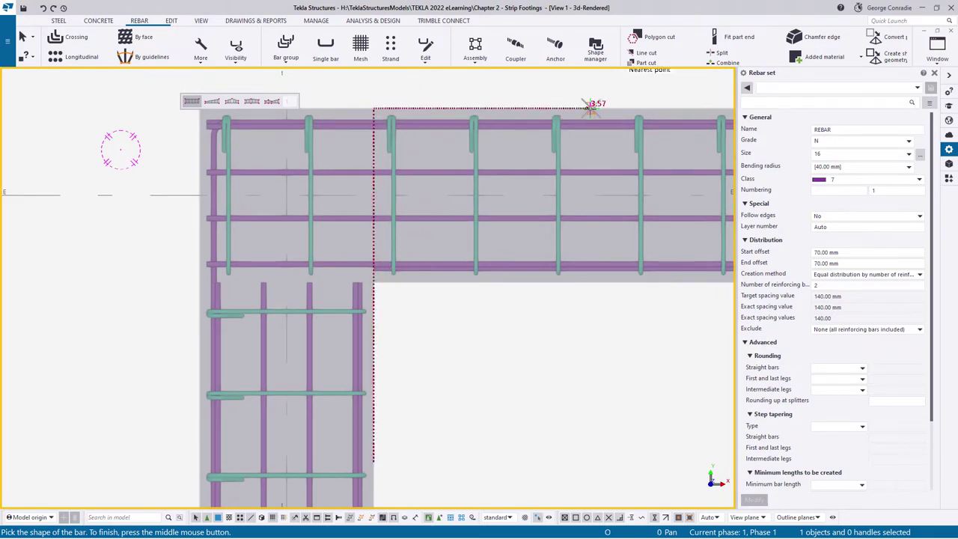
pyautogui.middleClick(524, 287)
pyautogui.hotkey('ctrl', 'p')
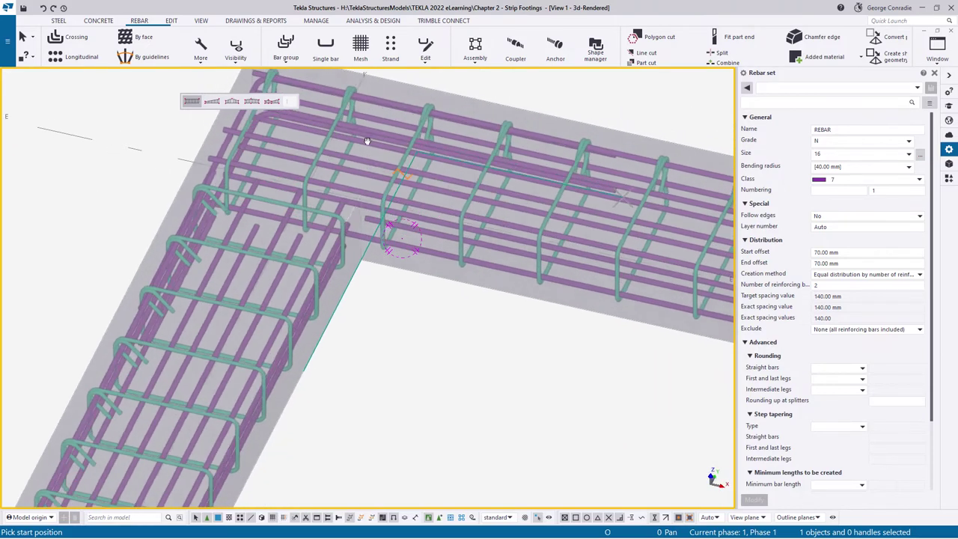
pyautogui.click(360, 258)
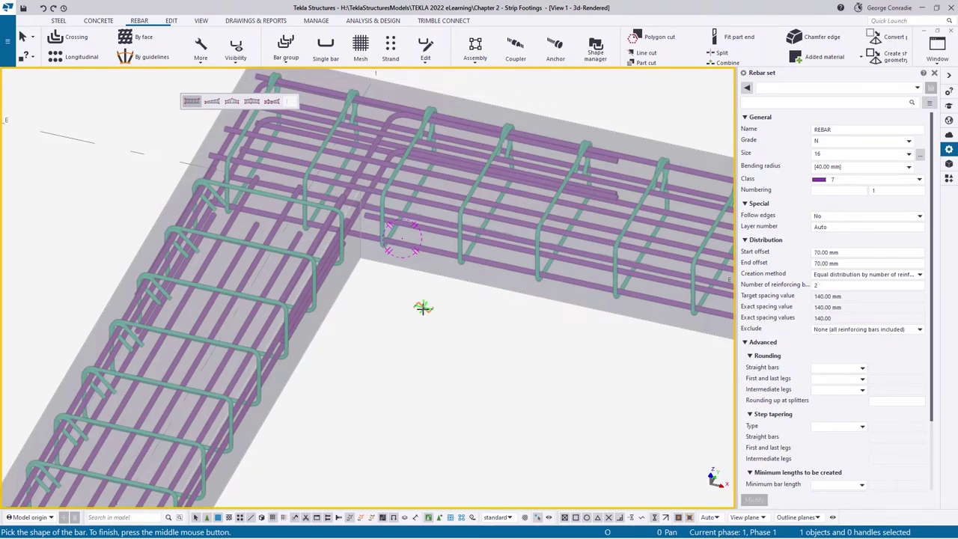
# Define a second L-shaped bar in plan along footing FS-6's inner face and FS-3's outer face.
pyautogui.moveTo(423, 307); pyautogui.dragTo(418, 357, button='middle')
pyautogui.hotkey('ctrl', 'p')
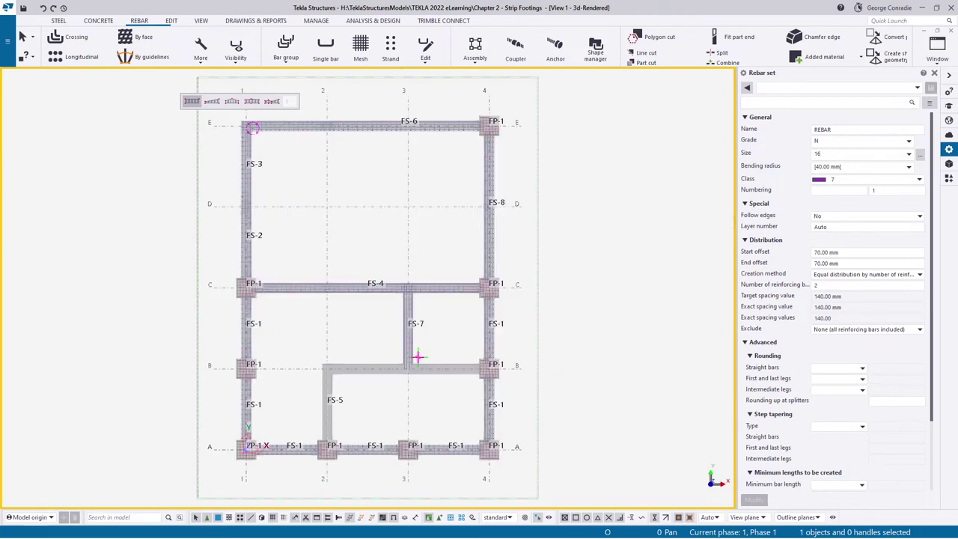
pyautogui.scroll(6, 329, 228)
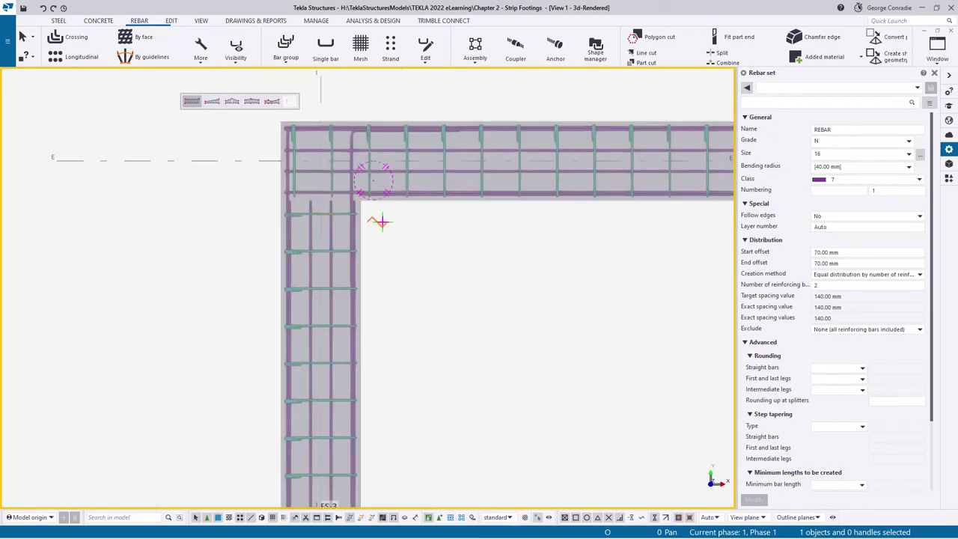
pyautogui.scroll(2, 469, 208)
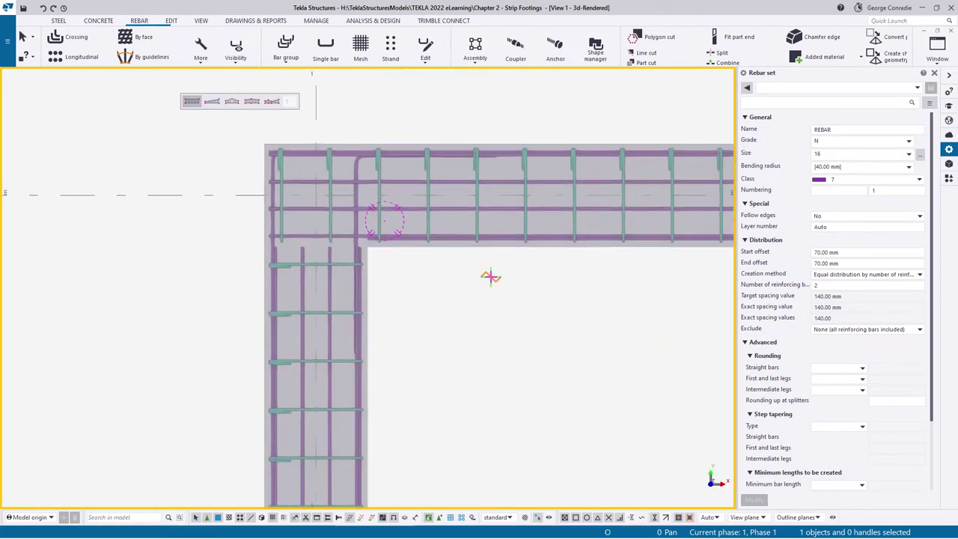
pyautogui.click(514, 238)
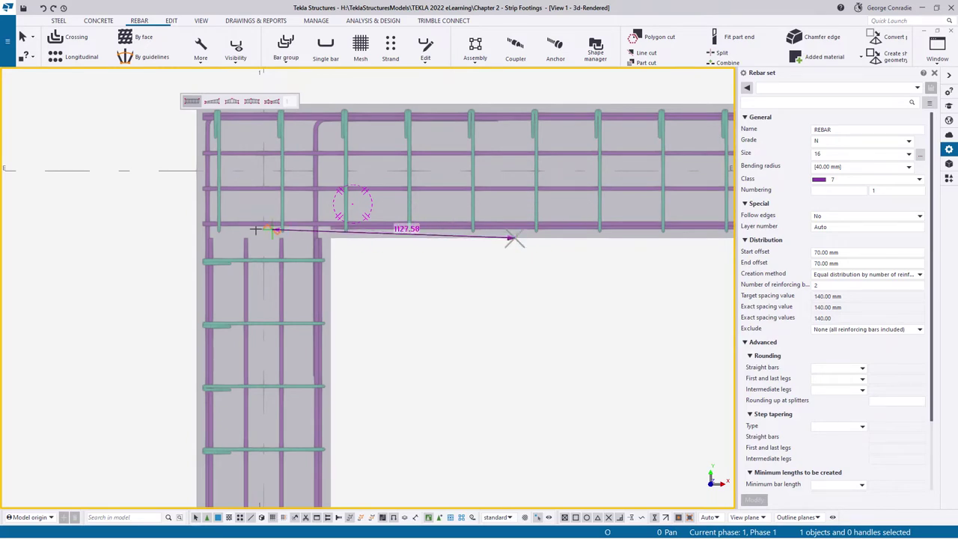
pyautogui.click(194, 238)
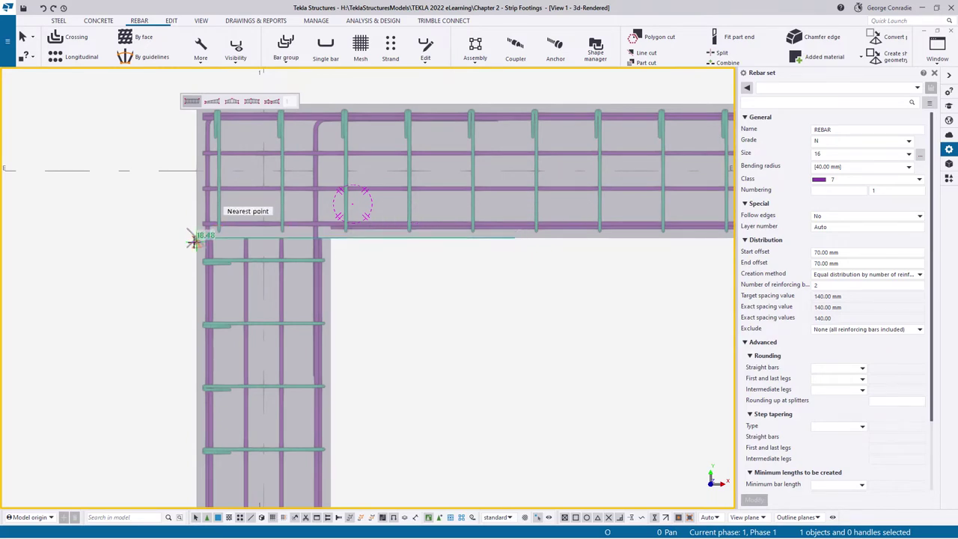
pyautogui.click(193, 386)
pyautogui.middleClick(392, 337)
# Distribute the second L-bar set over the footing depth at the inner corner, and end the point input command.
pyautogui.scroll(-2, 374, 336)
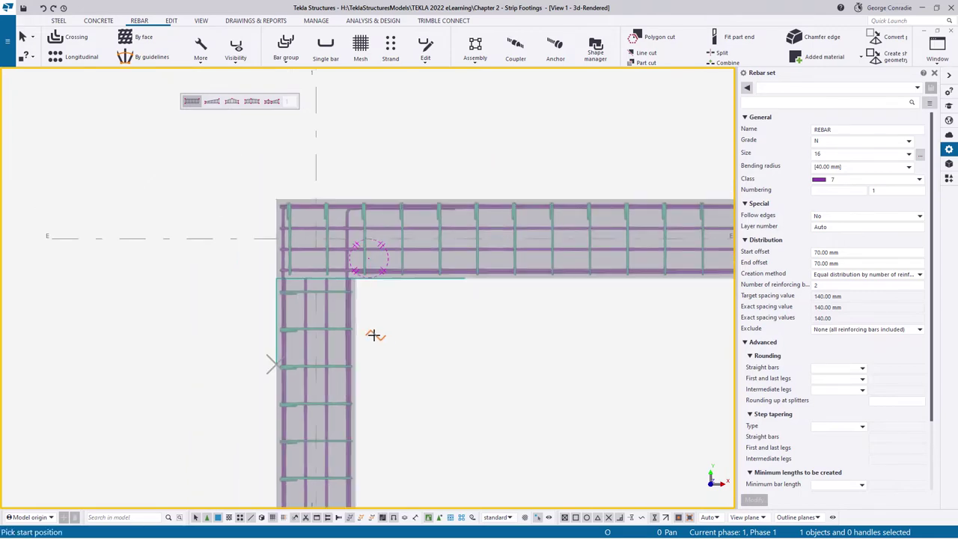
pyautogui.keyDown('ctrl'); pyautogui.moveTo(374, 336); pyautogui.dragTo(364, 293, button='middle'); pyautogui.keyUp('ctrl')
pyautogui.click(363, 292)
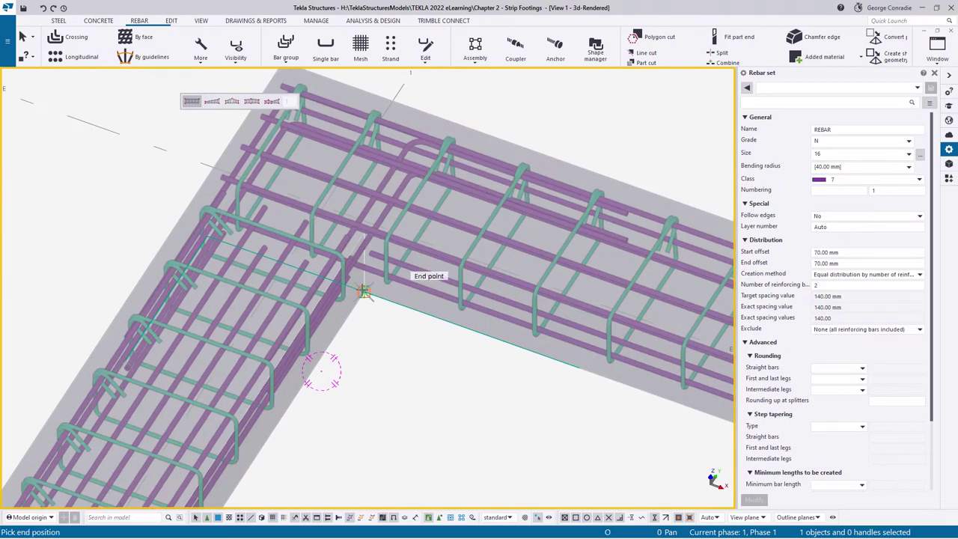
pyautogui.click(363, 233)
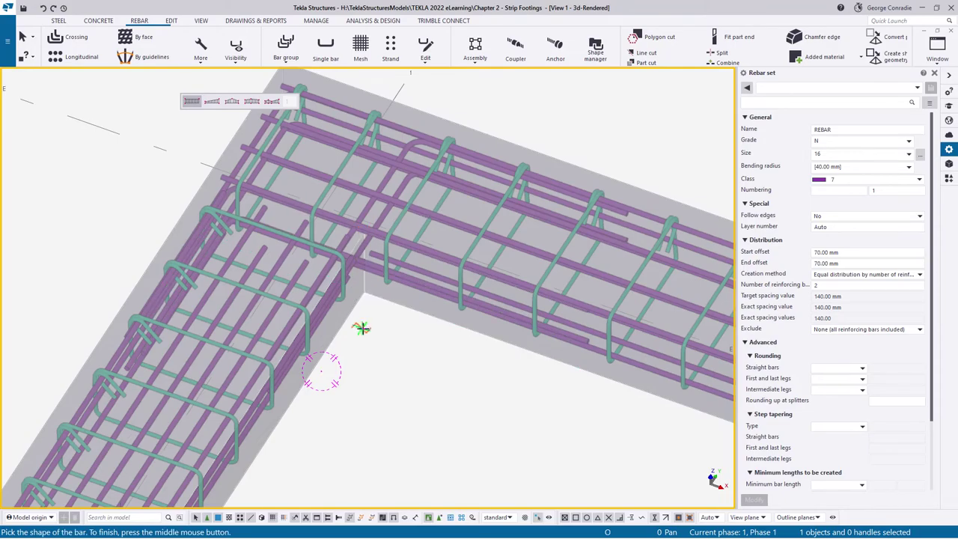
pyautogui.rightClick(357, 323)
pyautogui.click(396, 332)
pyautogui.keyDown('ctrl'); pyautogui.moveTo(400, 352); pyautogui.dragTo(449, 214, button='middle'); pyautogui.keyUp('ctrl')
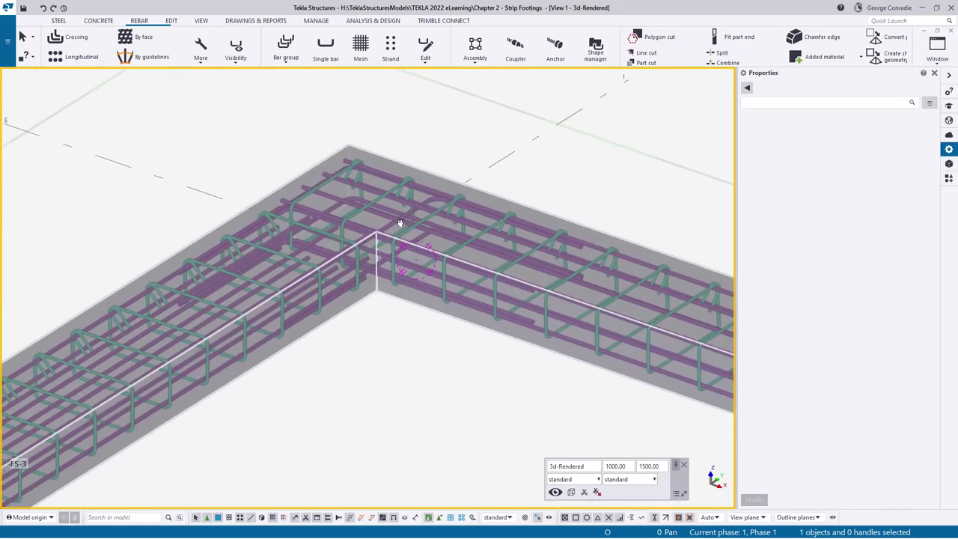
# Set the layer number to 2 for the first L-bar set's leg face along footing FS-3's inner face.
pyautogui.scroll(10, 471, 208)
pyautogui.click(319, 101)
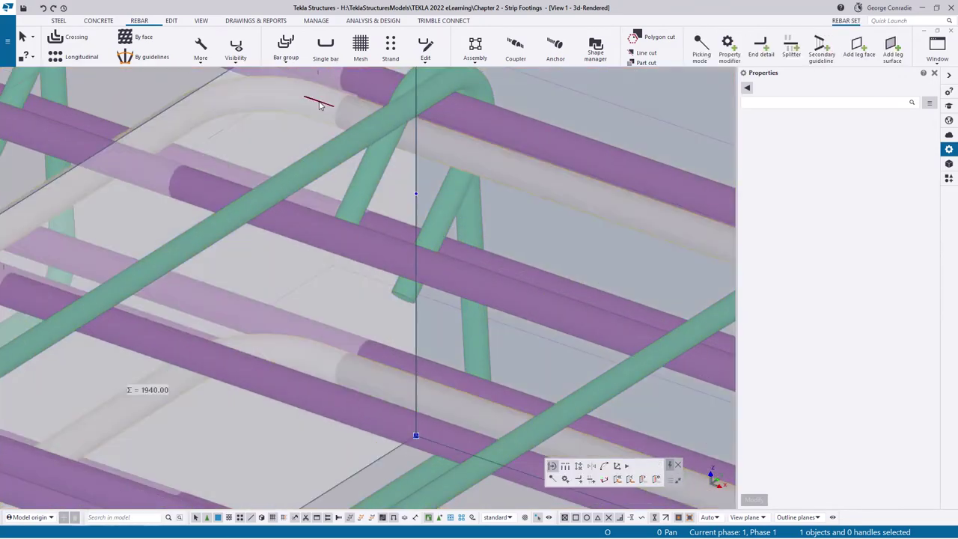
pyautogui.scroll(-6, 320, 101)
pyautogui.keyDown('ctrl'); pyautogui.moveTo(442, 153); pyautogui.dragTo(252, 142, button='middle'); pyautogui.keyUp('ctrl')
pyautogui.scroll(-2, 376, 178)
pyautogui.click(481, 190)
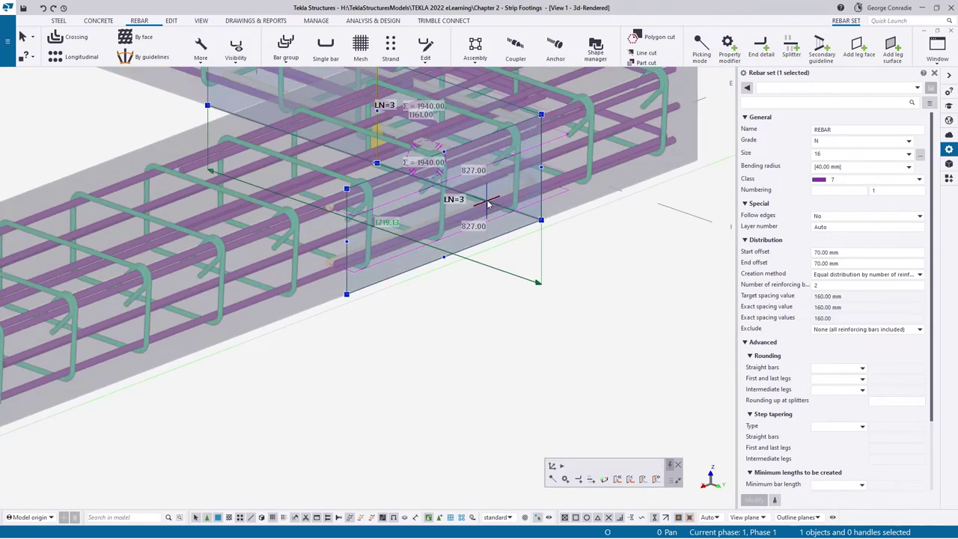
pyautogui.click(827, 130)
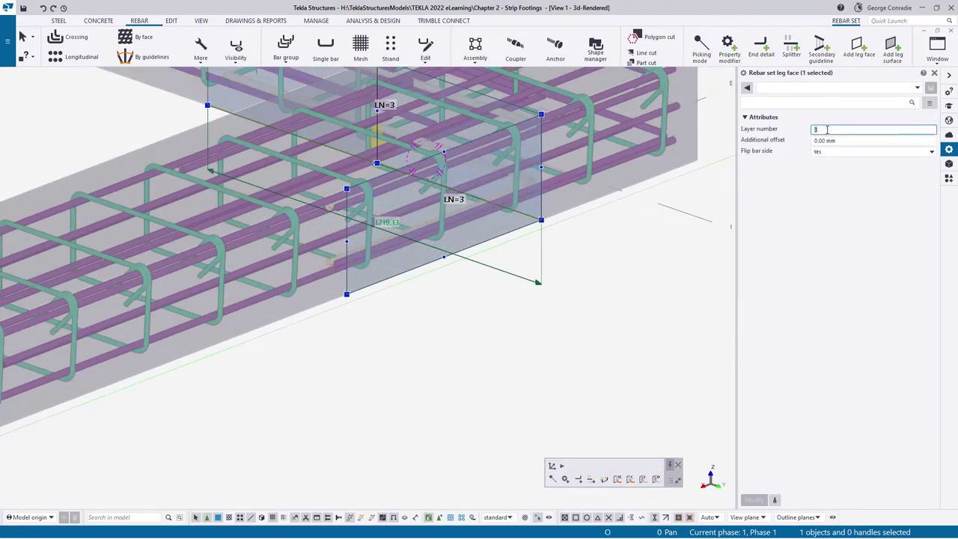
pyautogui.write('2')
pyautogui.press('Return')
# Set the layer number to 2 for the same L-bar set's leg face along footing FS-6's outer face.
pyautogui.scroll(3, 516, 163)
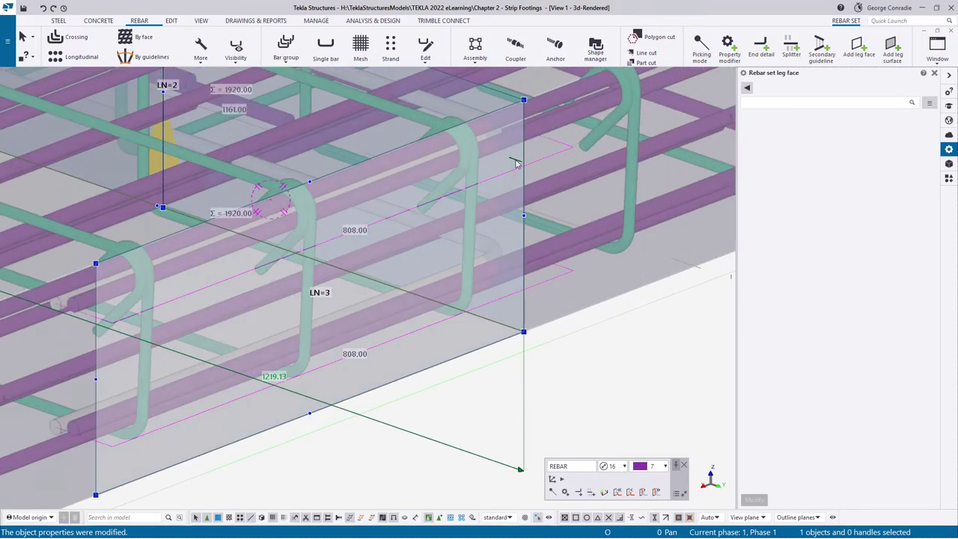
pyautogui.scroll(3, 515, 163)
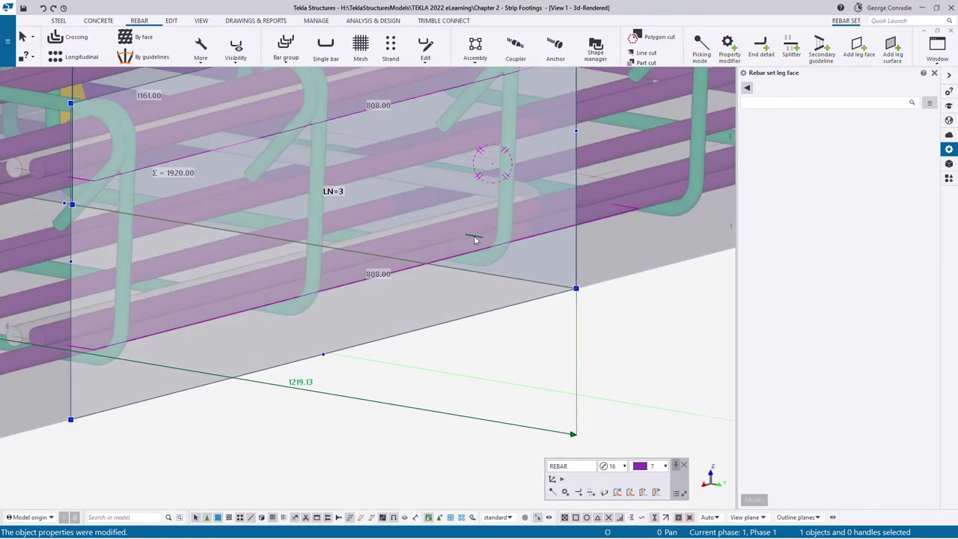
pyautogui.scroll(-3, 475, 235)
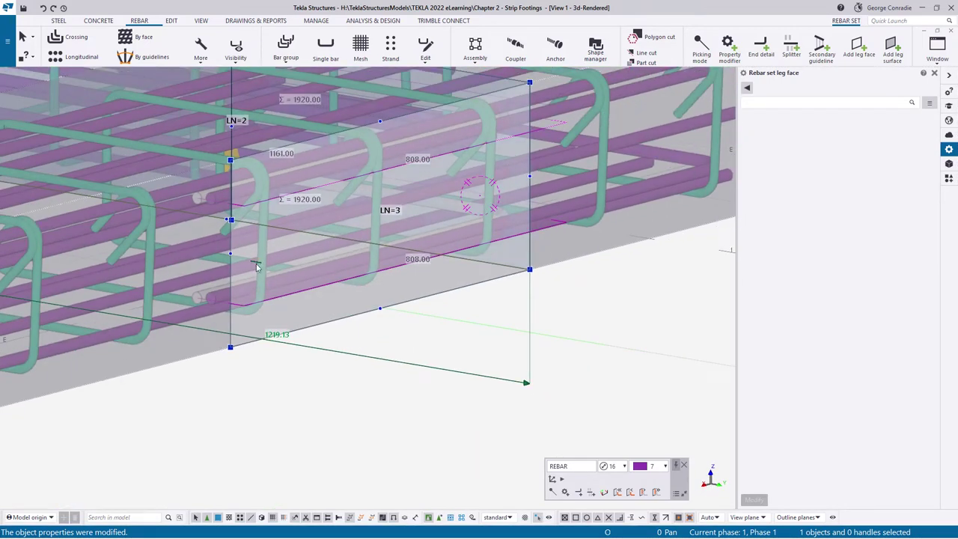
pyautogui.keyDown('ctrl'); pyautogui.moveTo(365, 266); pyautogui.dragTo(388, 364, button='middle'); pyautogui.keyUp('ctrl')
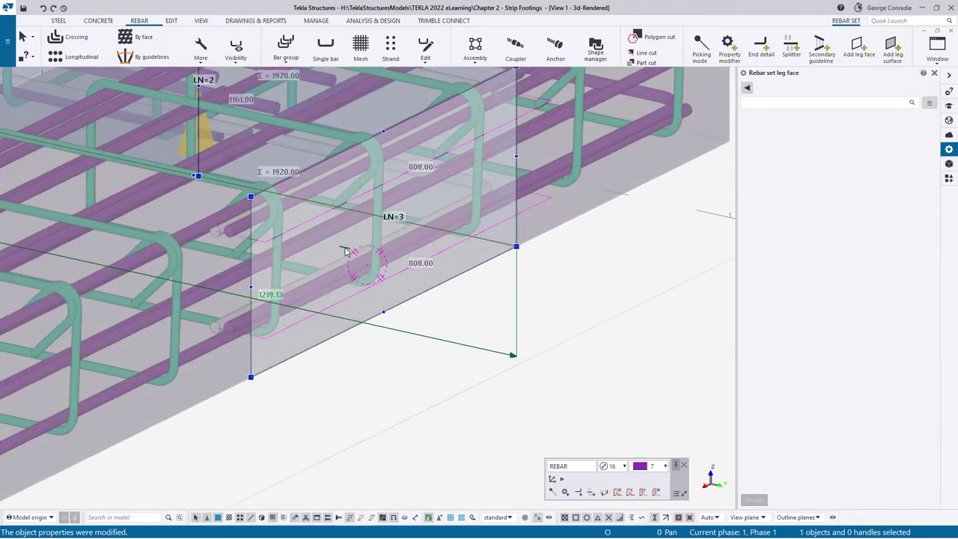
pyautogui.click(346, 252)
pyautogui.click(832, 131)
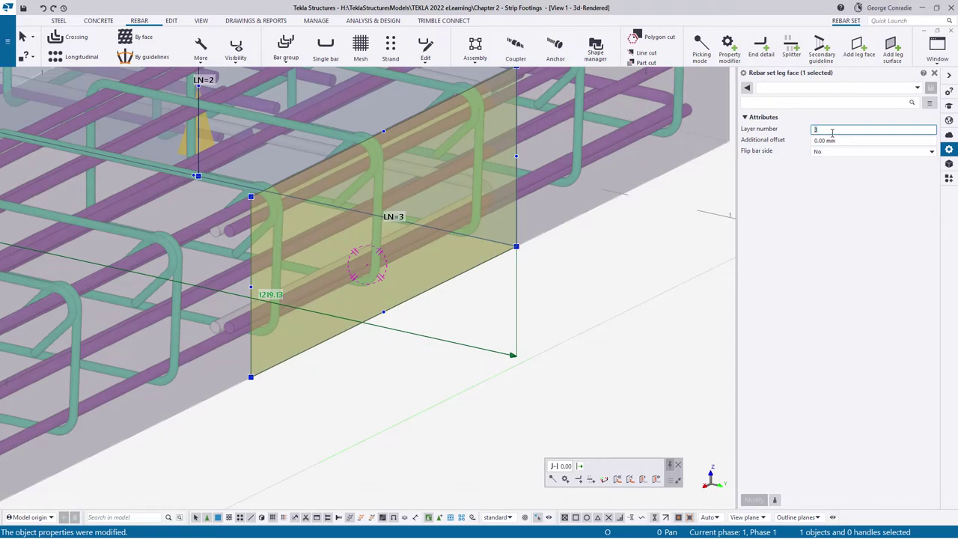
pyautogui.write('2')
pyautogui.press('Return')
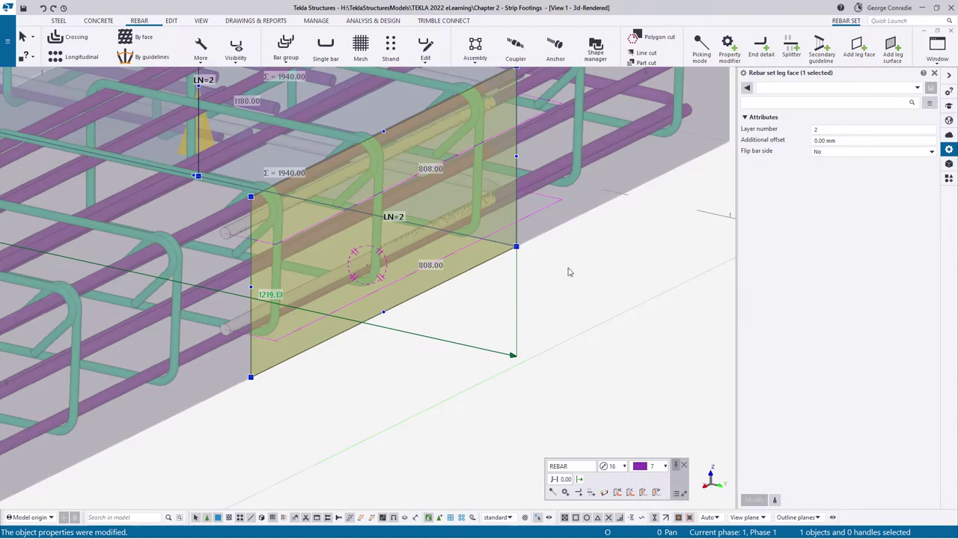
# Set both the start offset and end offset of this L-bar set to 90 mm.
pyautogui.moveTo(568, 268); pyautogui.dragTo(537, 330, button='middle')
pyautogui.keyDown('ctrl'); pyautogui.moveTo(547, 297); pyautogui.dragTo(545, 309, button='middle'); pyautogui.keyUp('ctrl')
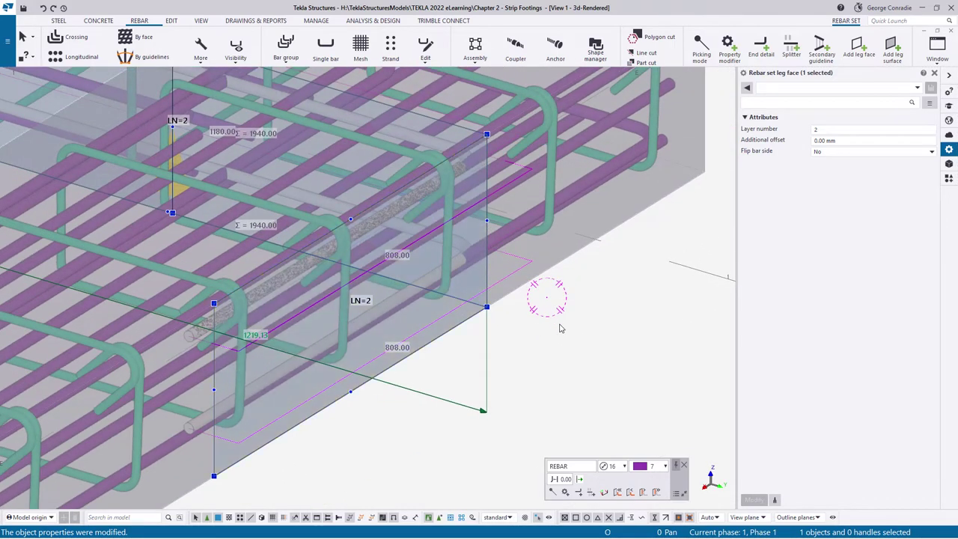
pyautogui.click(561, 328)
pyautogui.click(440, 146)
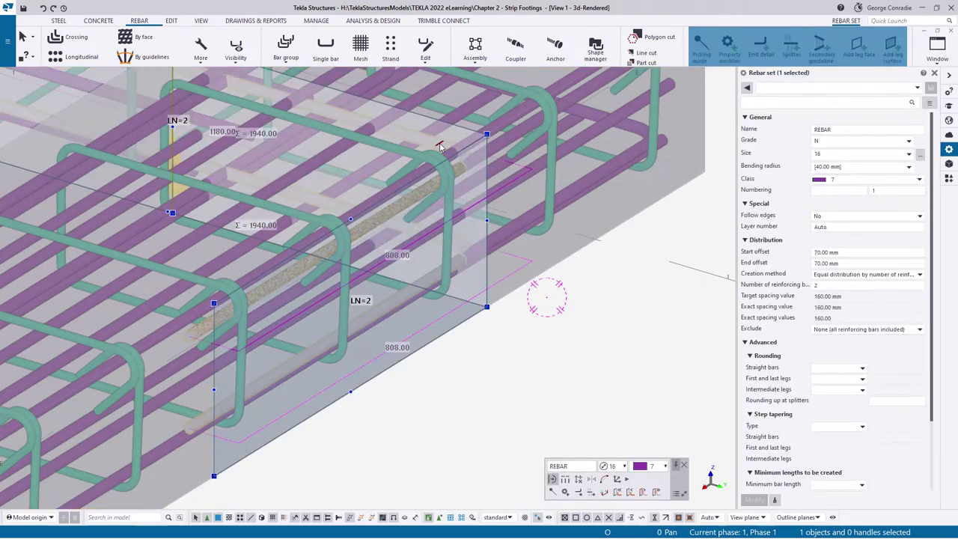
pyautogui.click(820, 252)
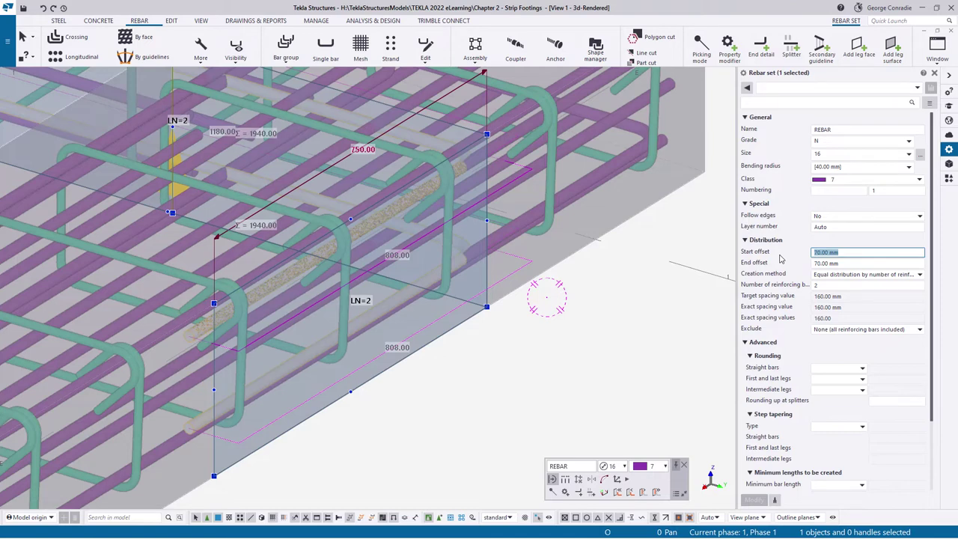
pyautogui.write('90')
pyautogui.press('Tab')
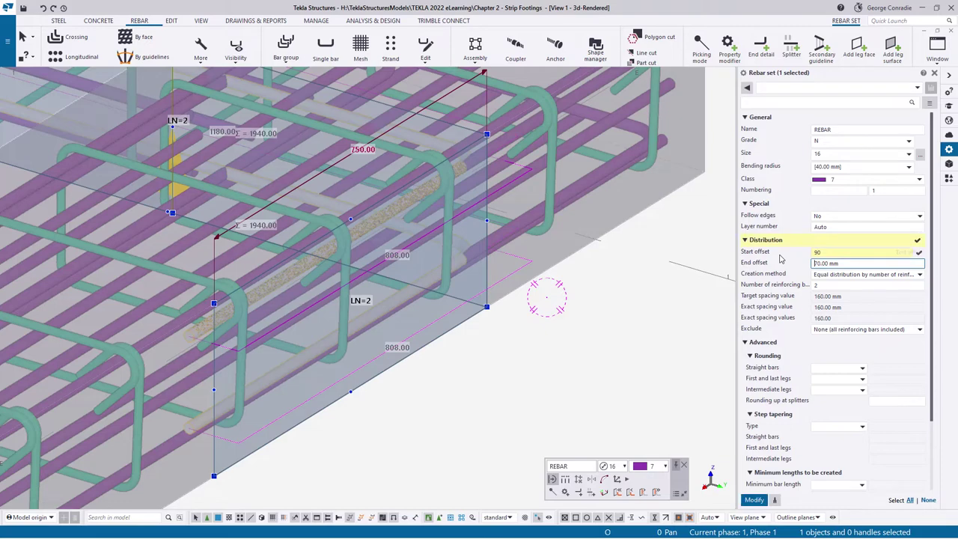
pyautogui.write('90')
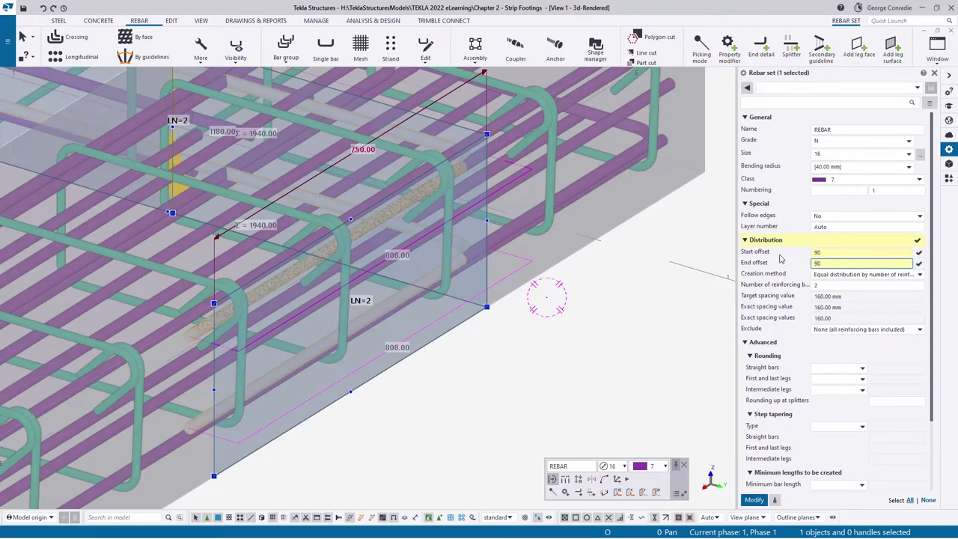
pyautogui.press('Return')
# Examine the adjusted L-bars among the footing bars and stirrups at the inner corner, then clear the selection.
pyautogui.keyDown('ctrl'); pyautogui.moveTo(269, 289); pyautogui.dragTo(509, 264, button='middle'); pyautogui.keyUp('ctrl')
pyautogui.moveTo(220, 280); pyautogui.dragTo(440, 267, button='middle')
pyautogui.scroll(2, 182, 192)
pyautogui.keyDown('ctrl'); pyautogui.moveTo(257, 194); pyautogui.dragTo(338, 206, button='middle'); pyautogui.keyUp('ctrl')
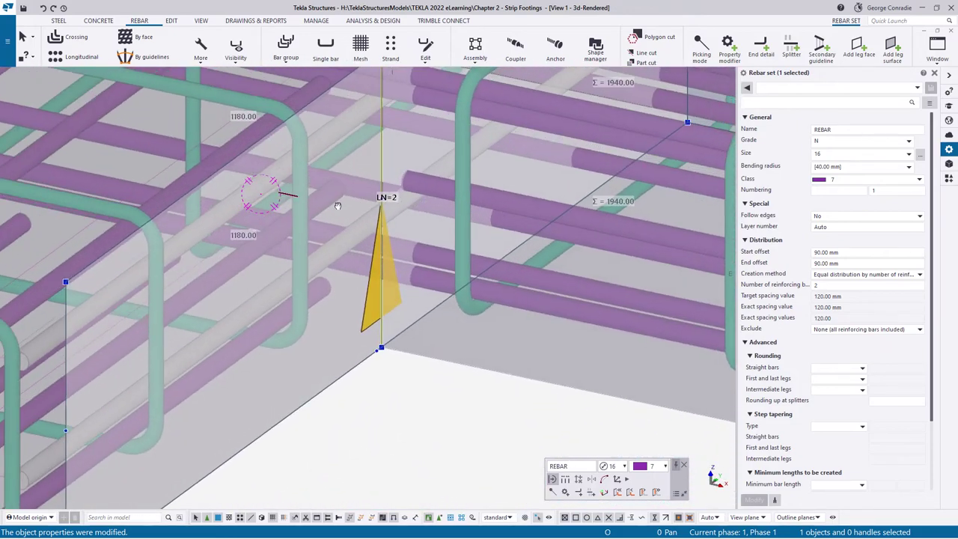
pyautogui.moveTo(182, 293); pyautogui.dragTo(336, 199, button='middle')
pyautogui.keyDown('ctrl'); pyautogui.moveTo(261, 252); pyautogui.dragTo(281, 243, button='middle'); pyautogui.keyUp('ctrl')
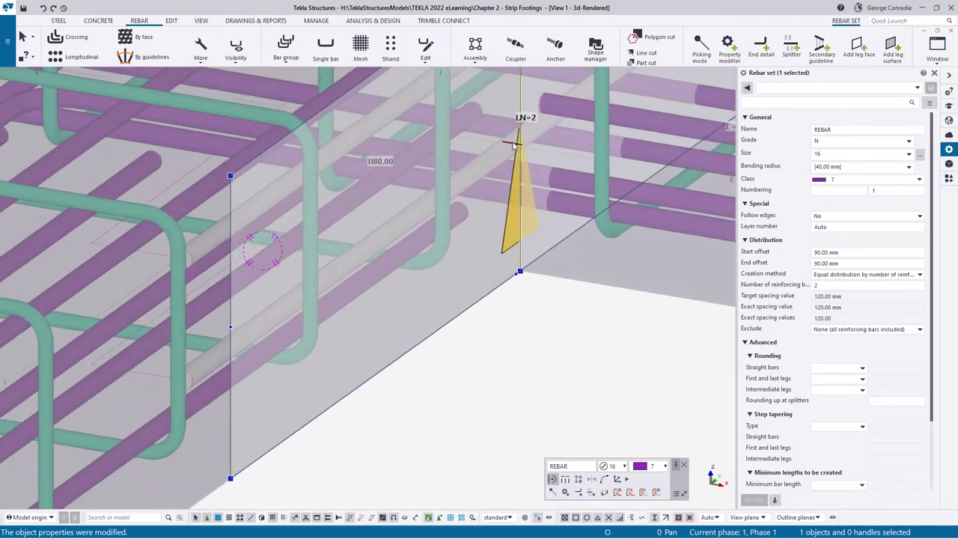
pyautogui.scroll(-3, 530, 119)
pyautogui.moveTo(530, 119); pyautogui.dragTo(382, 314, button='middle')
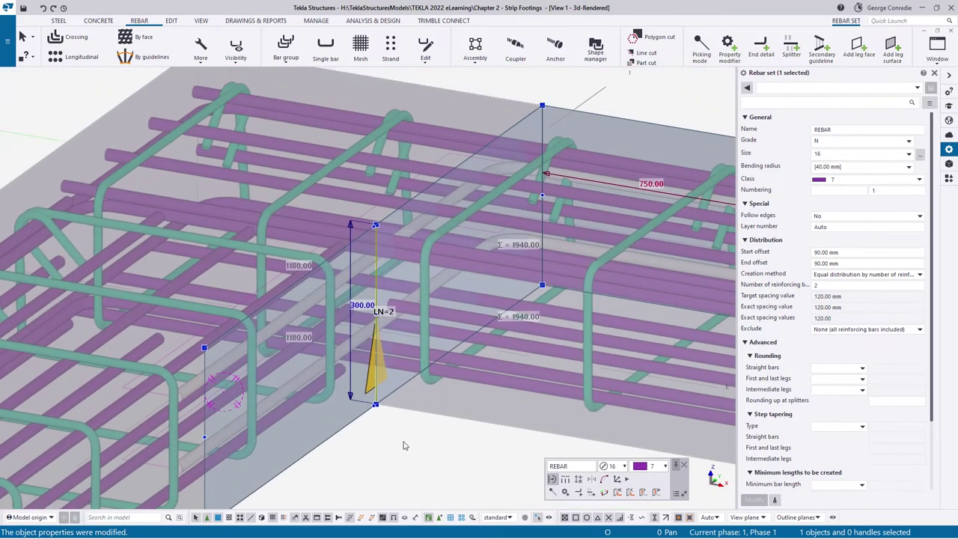
pyautogui.click(402, 424)
# Set the layer number to 2 for the second L-bar set's leg face along footing FS-6's inner face.
pyautogui.moveTo(431, 287); pyautogui.dragTo(412, 303, button='middle')
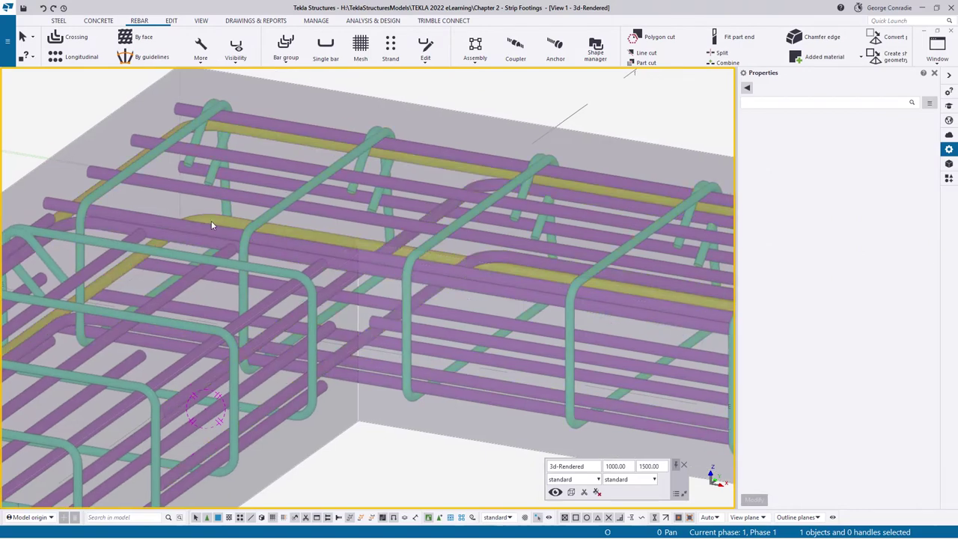
pyautogui.click(110, 228)
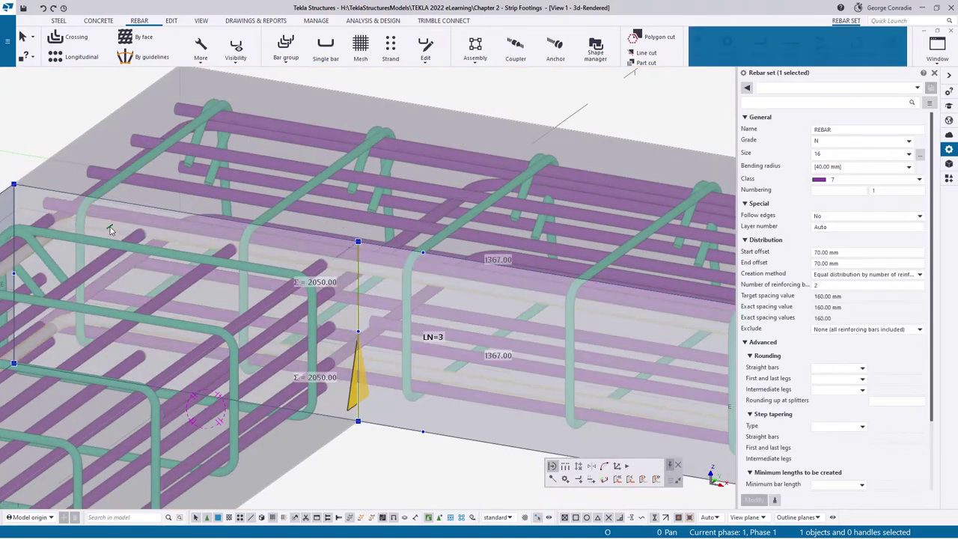
pyautogui.keyDown('ctrl'); pyautogui.moveTo(262, 240); pyautogui.dragTo(230, 255, button='middle'); pyautogui.keyUp('ctrl')
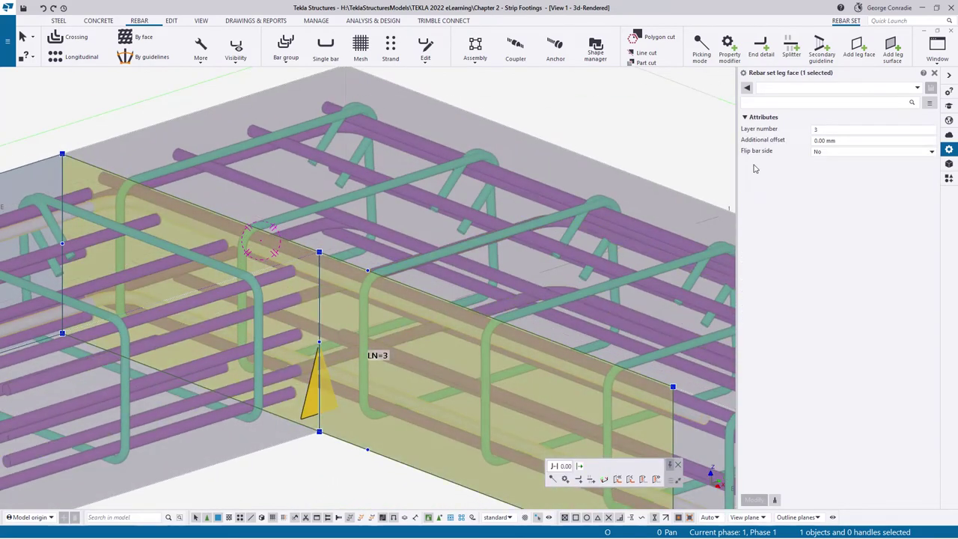
pyautogui.write('2')
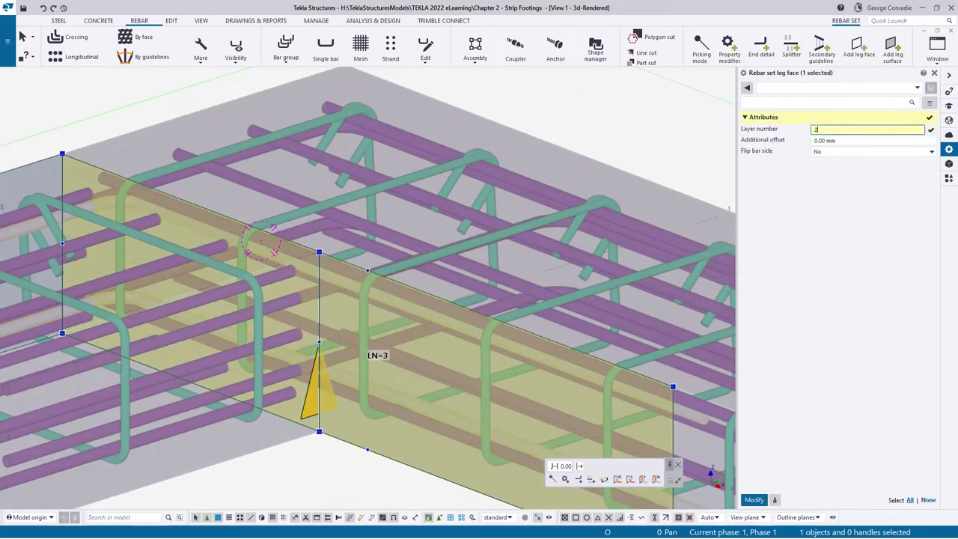
pyautogui.press('Return')
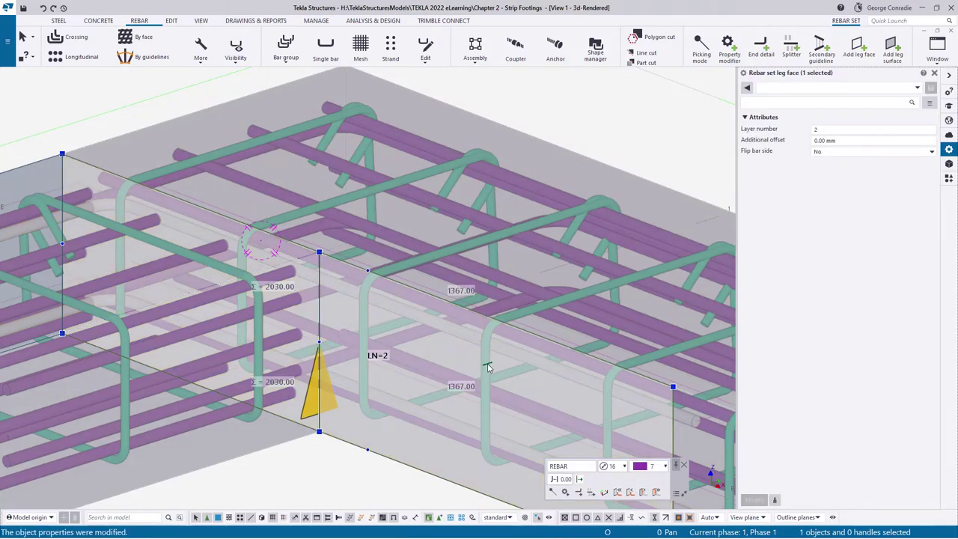
# Add an end detail modifier with a 1300 mm leg length to the second L-bar set's leg in footing FS-6.
pyautogui.keyDown('ctrl'); pyautogui.moveTo(488, 365); pyautogui.dragTo(578, 184, button='middle'); pyautogui.keyUp('ctrl')
pyautogui.keyDown('ctrl'); pyautogui.moveTo(287, 225); pyautogui.dragTo(299, 272, button='middle'); pyautogui.keyUp('ctrl')
pyautogui.scroll(-3, 461, 280)
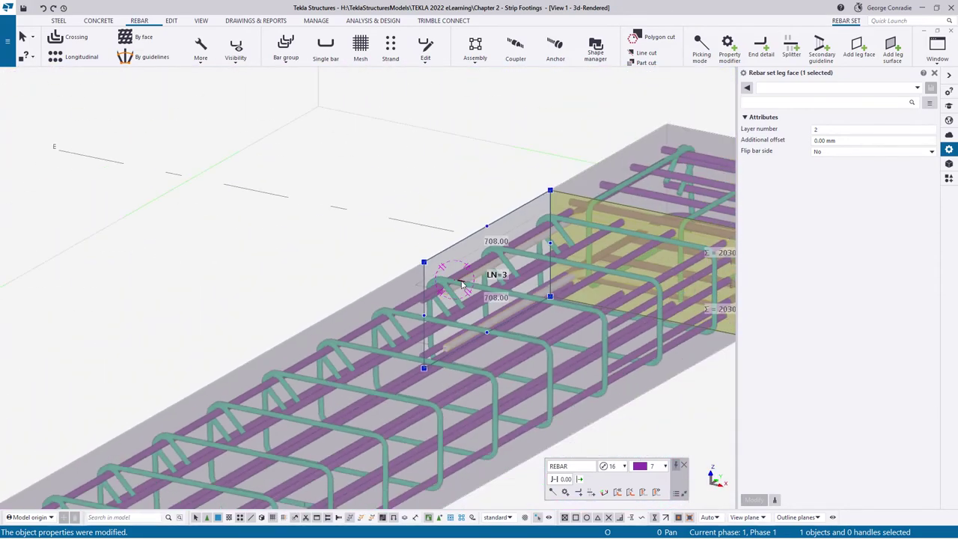
pyautogui.moveTo(537, 258); pyautogui.dragTo(367, 272, button='middle')
pyautogui.moveTo(490, 222); pyautogui.dragTo(368, 235, button='middle')
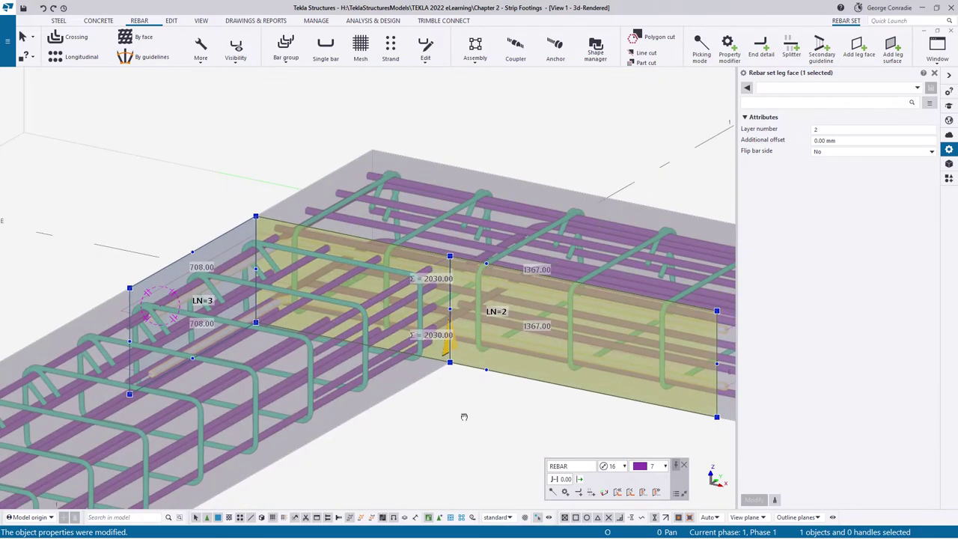
pyautogui.moveTo(464, 417); pyautogui.dragTo(421, 388, button='middle')
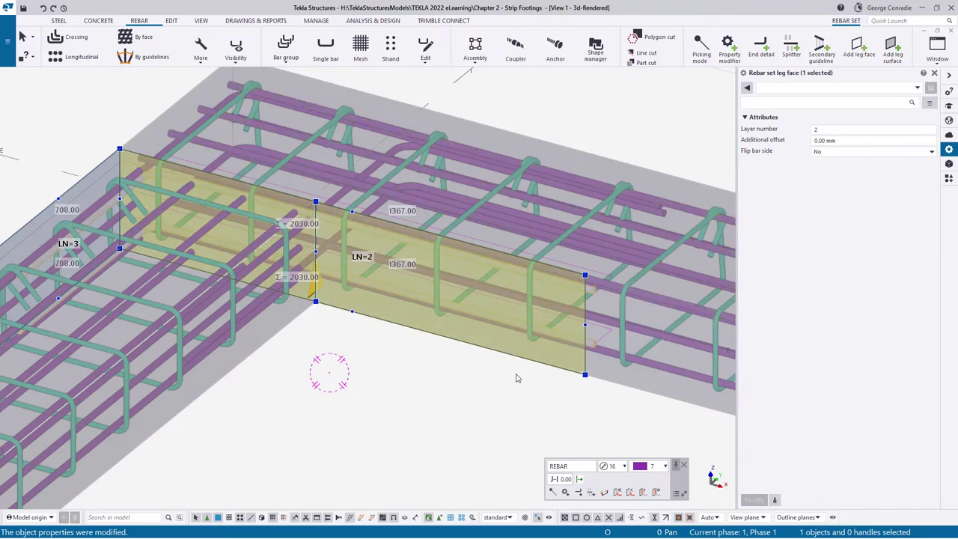
pyautogui.click(461, 389)
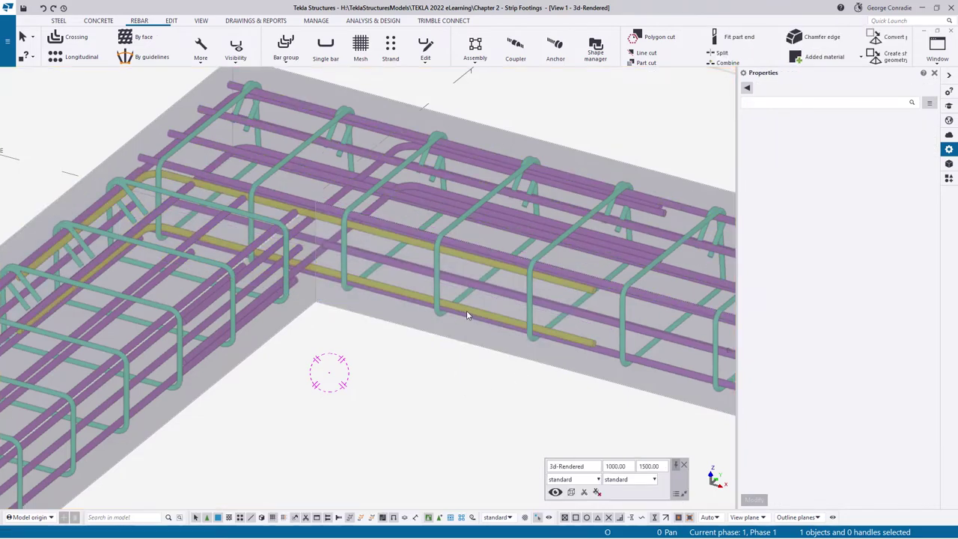
pyautogui.click(467, 310)
pyautogui.click(761, 47)
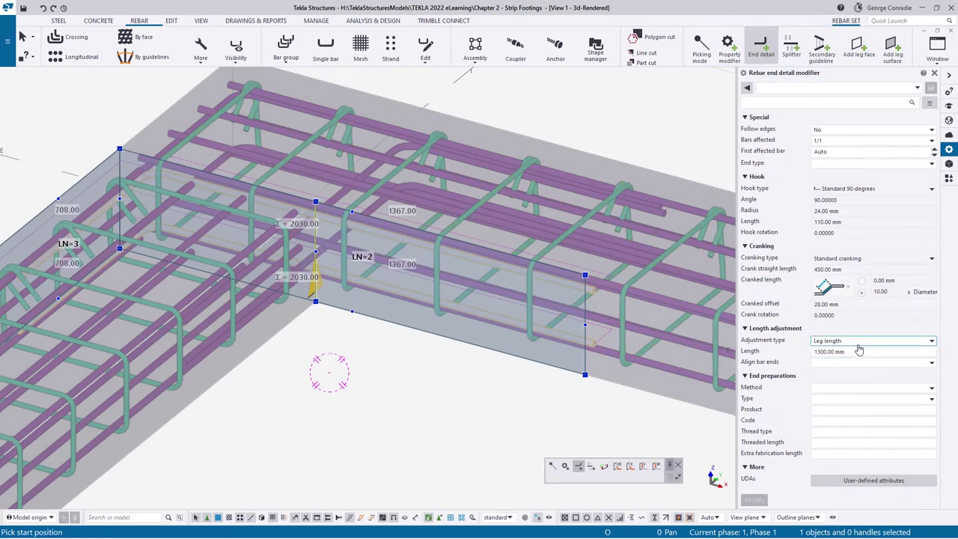
pyautogui.click(544, 366)
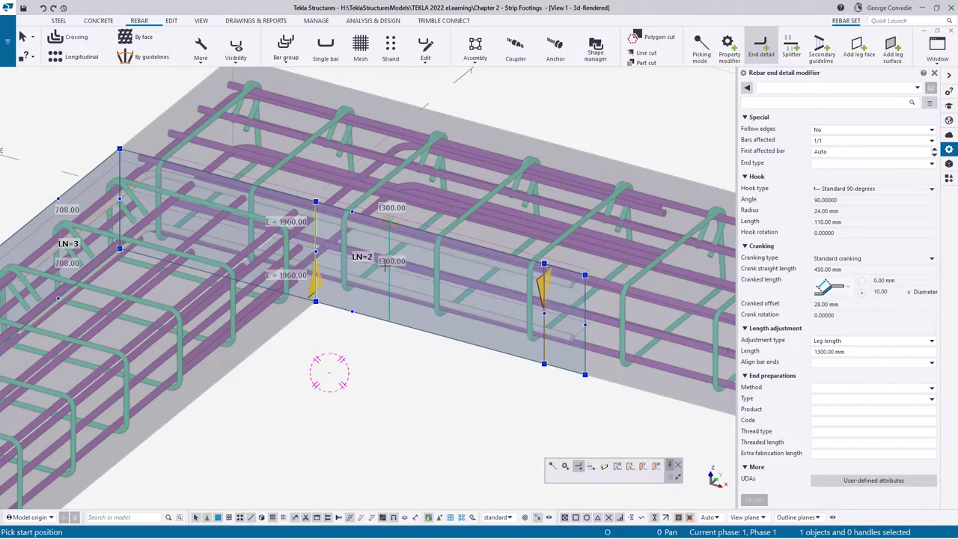
# Add a 1300 mm leg length end detail to the second L-bar set's leg in footing FS-3, and end the command.
pyautogui.moveTo(227, 330); pyautogui.dragTo(476, 278, button='middle')
pyautogui.keyDown('ctrl'); pyautogui.moveTo(286, 266); pyautogui.dragTo(462, 286, button='middle'); pyautogui.keyUp('ctrl')
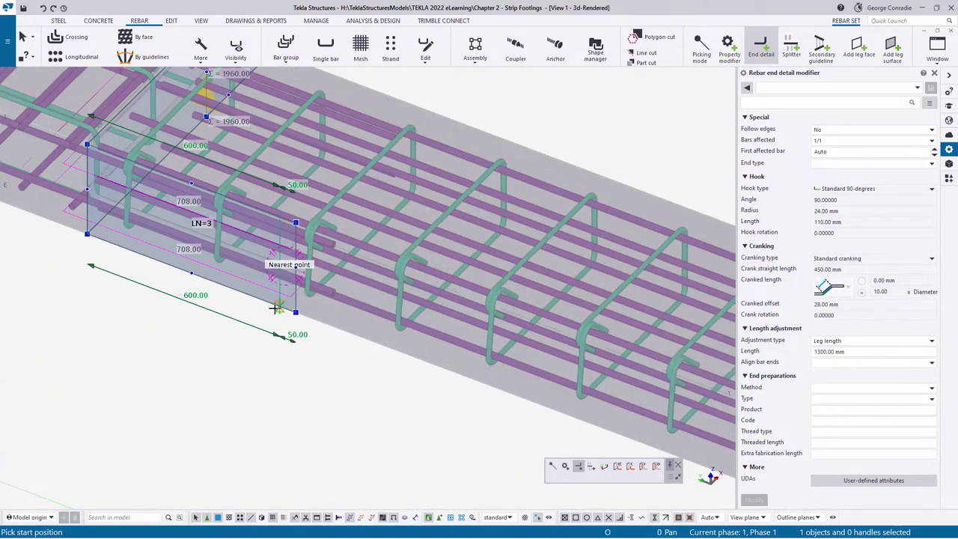
pyautogui.click(277, 310)
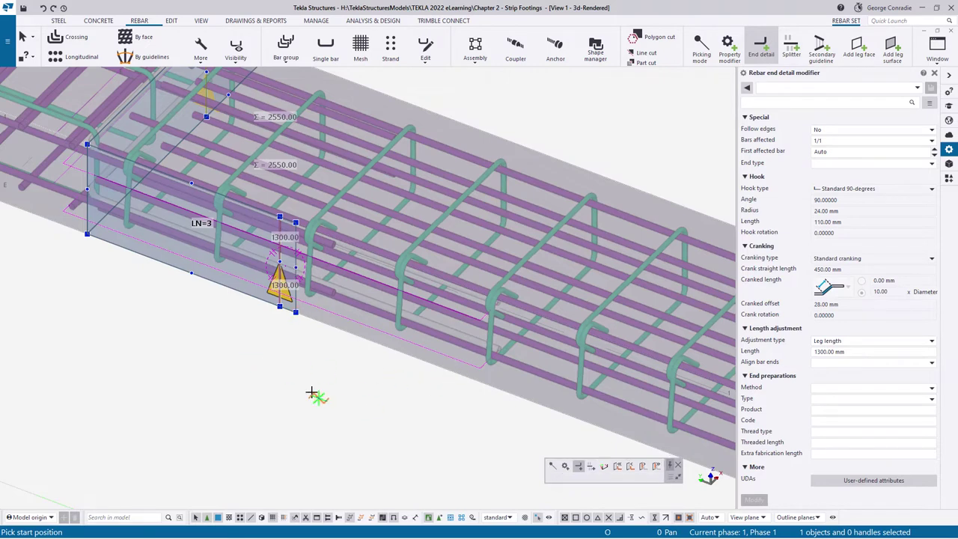
pyautogui.scroll(-3, 225, 359)
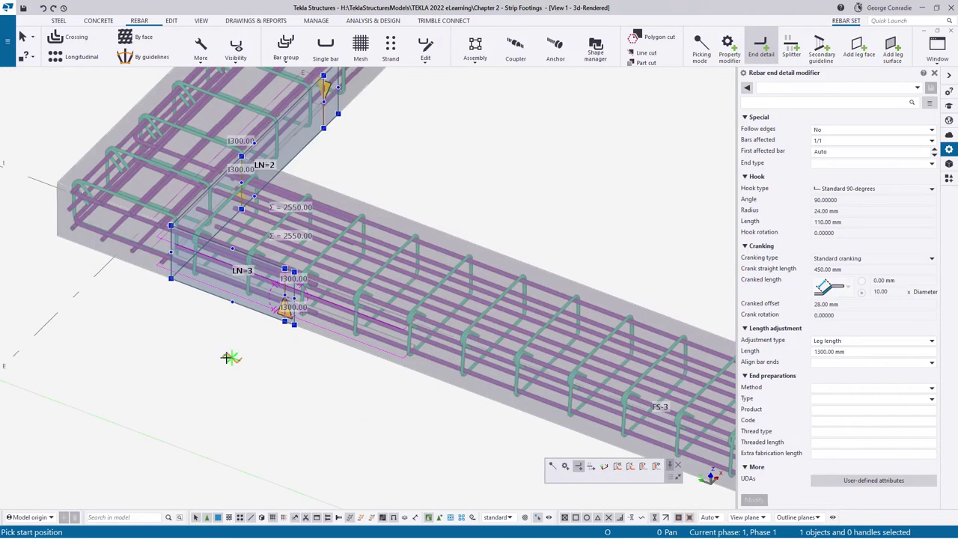
pyautogui.rightClick(216, 361)
pyautogui.click(240, 365)
# Add an end detail modifier with a 1300 mm leg length to the first L-bar set's leg along footing FS-6's outer face.
pyautogui.scroll(2, 149, 248)
pyautogui.scroll(6, 150, 243)
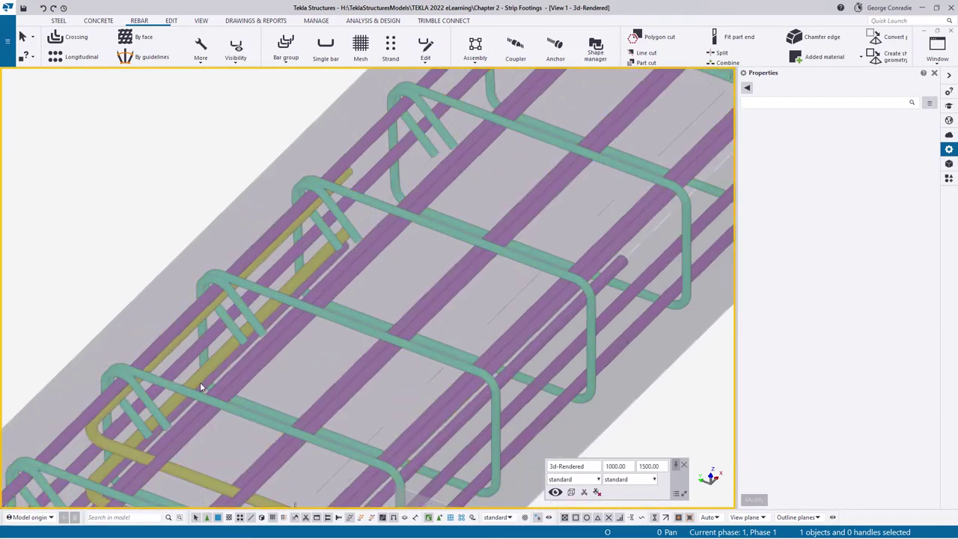
pyautogui.click(118, 447)
pyautogui.scroll(-3, 160, 373)
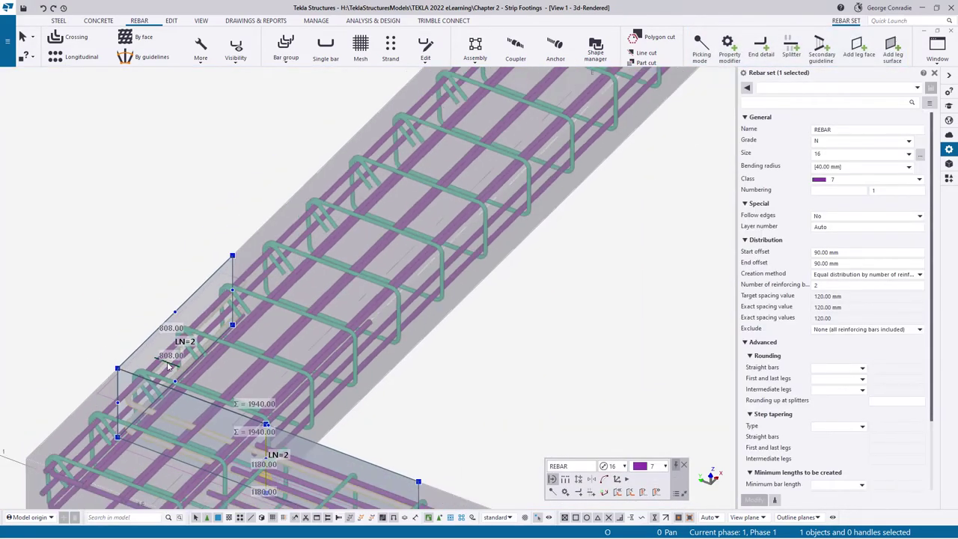
pyautogui.keyDown('ctrl'); pyautogui.moveTo(162, 367); pyautogui.dragTo(330, 372, button='middle'); pyautogui.keyUp('ctrl')
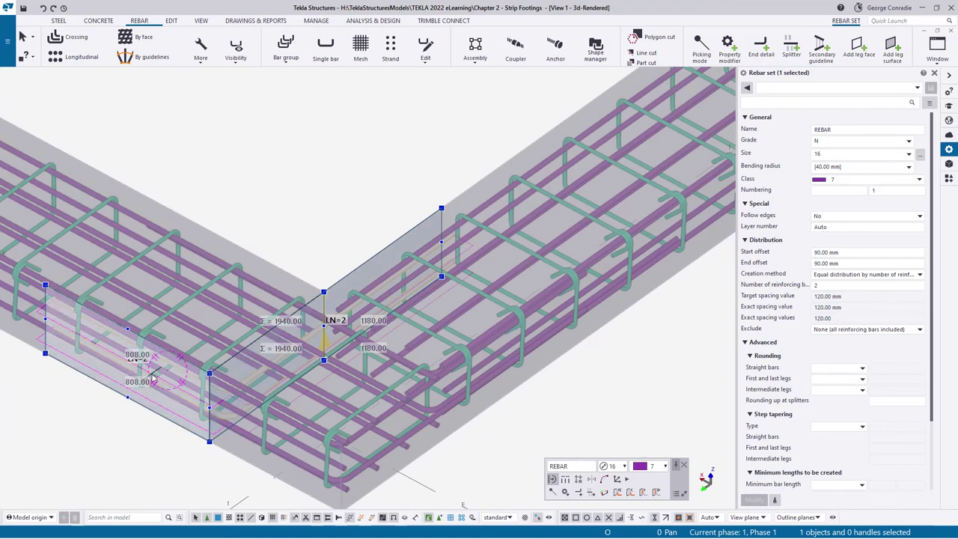
pyautogui.scroll(3, 142, 386)
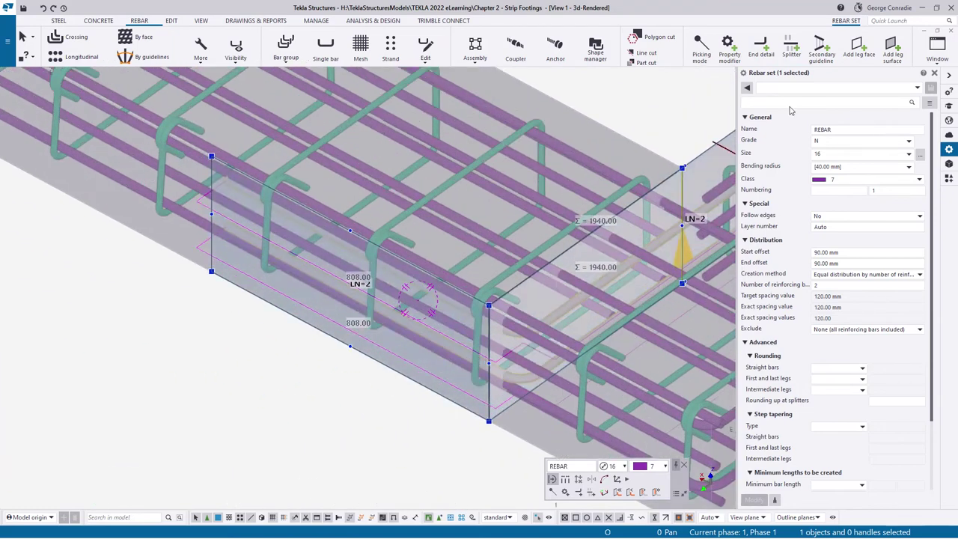
pyautogui.click(762, 51)
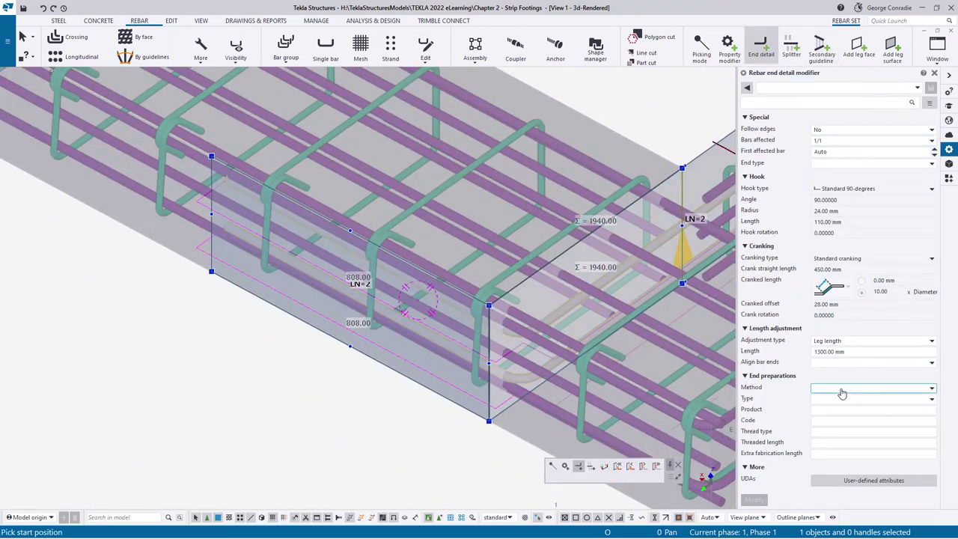
pyautogui.click(234, 287)
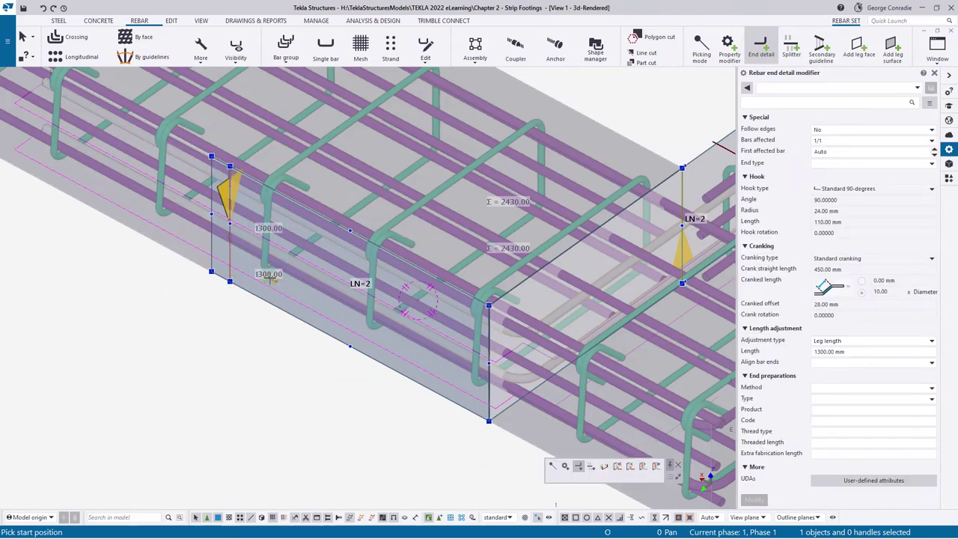
# Add a 1300 mm leg length end detail to the first L-bar set's leg along footing FS-3's inner face, and end the command.
pyautogui.moveTo(431, 248); pyautogui.dragTo(216, 334, button='middle')
pyautogui.keyDown('ctrl'); pyautogui.moveTo(422, 265); pyautogui.dragTo(621, 251, button='middle'); pyautogui.keyUp('ctrl')
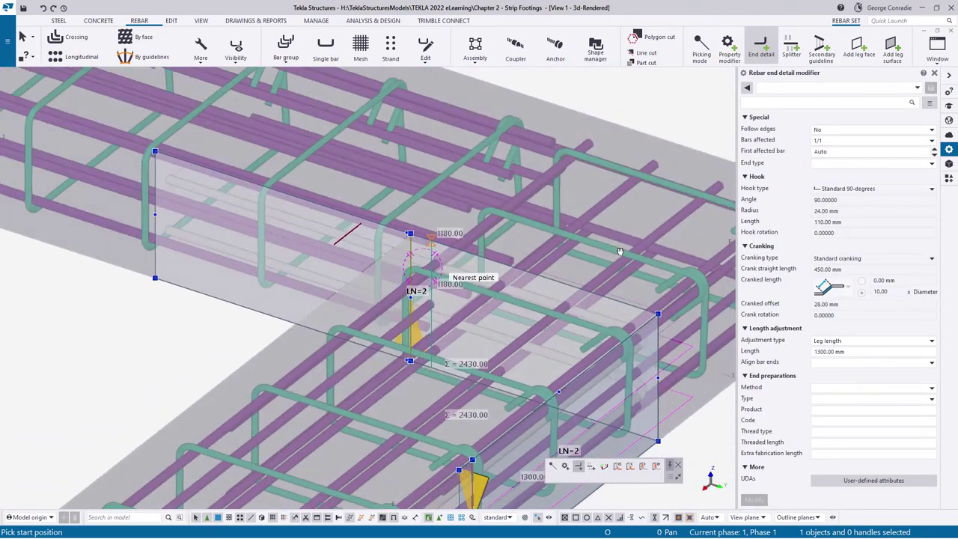
pyautogui.click(197, 294)
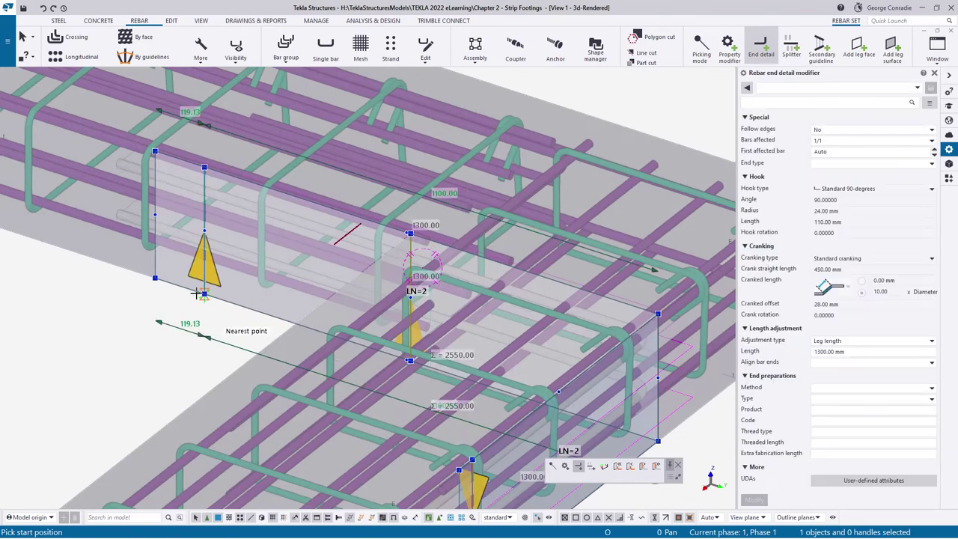
pyautogui.rightClick(143, 307)
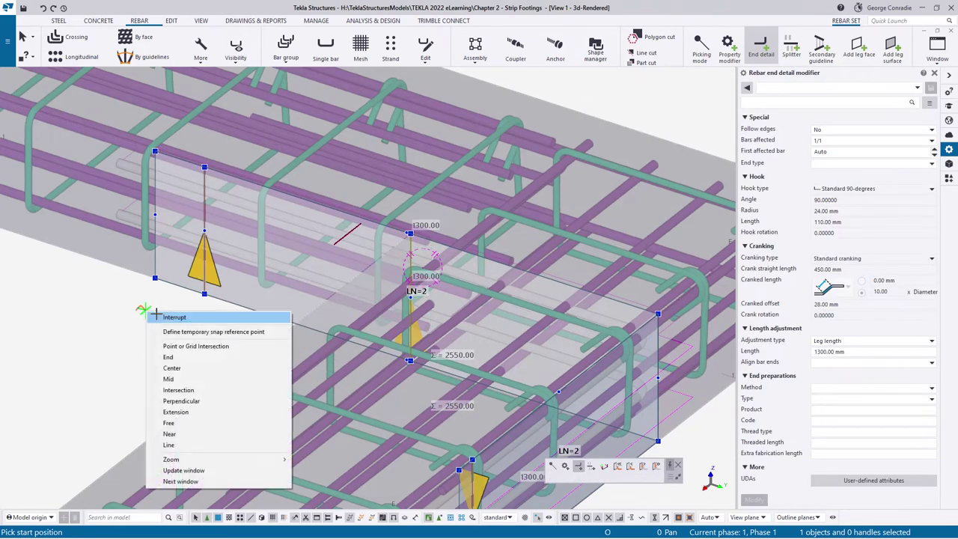
pyautogui.click(157, 313)
# Start a point-picked rebar set at the FS-2/FS-3 step on grid D and clear its start and end offsets.
pyautogui.scroll(-5, 377, 268)
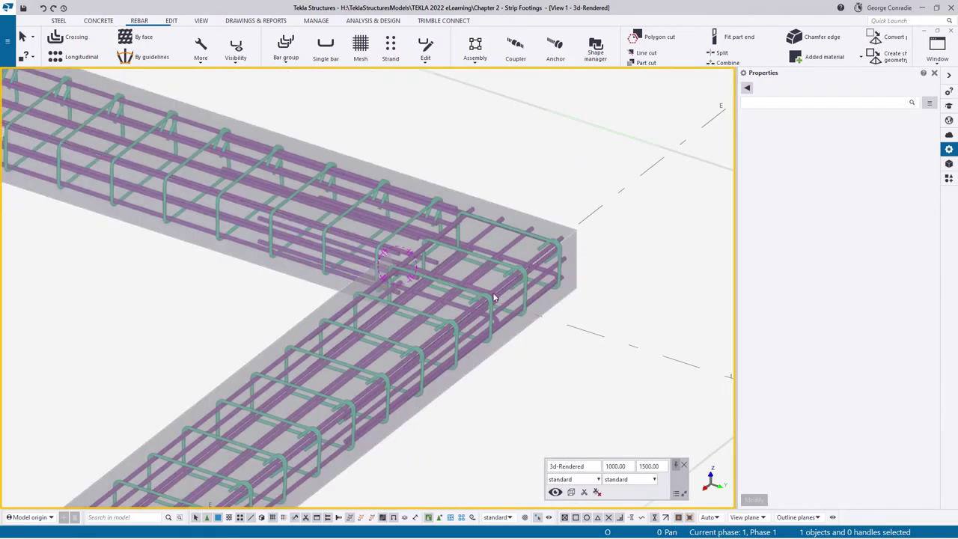
pyautogui.scroll(-5, 558, 301)
pyautogui.keyDown('ctrl'); pyautogui.moveTo(514, 329); pyautogui.dragTo(573, 332, button='middle'); pyautogui.keyUp('ctrl')
pyautogui.scroll(2, 472, 352)
pyautogui.scroll(-3, 473, 352)
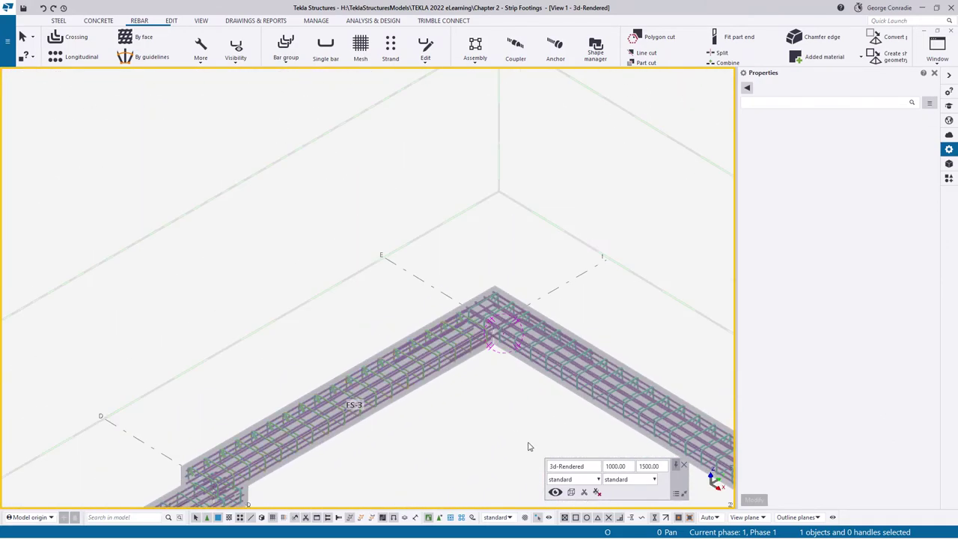
pyautogui.moveTo(531, 445); pyautogui.dragTo(483, 263, button='middle')
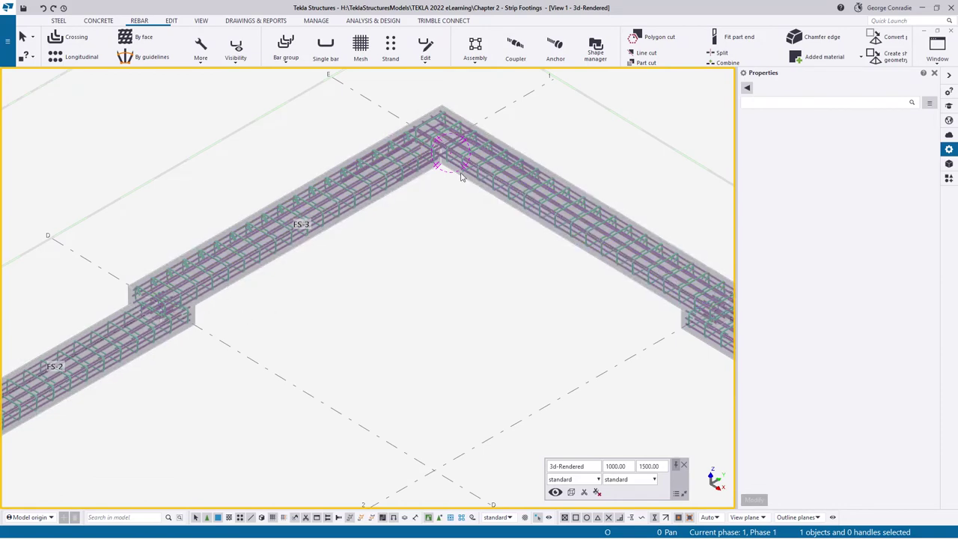
pyautogui.keyDown('ctrl'); pyautogui.moveTo(161, 310); pyautogui.dragTo(366, 280, button='middle'); pyautogui.keyUp('ctrl')
pyautogui.scroll(5, 127, 336)
pyautogui.moveTo(128, 337); pyautogui.dragTo(452, 260, button='middle')
pyautogui.scroll(6, 391, 191)
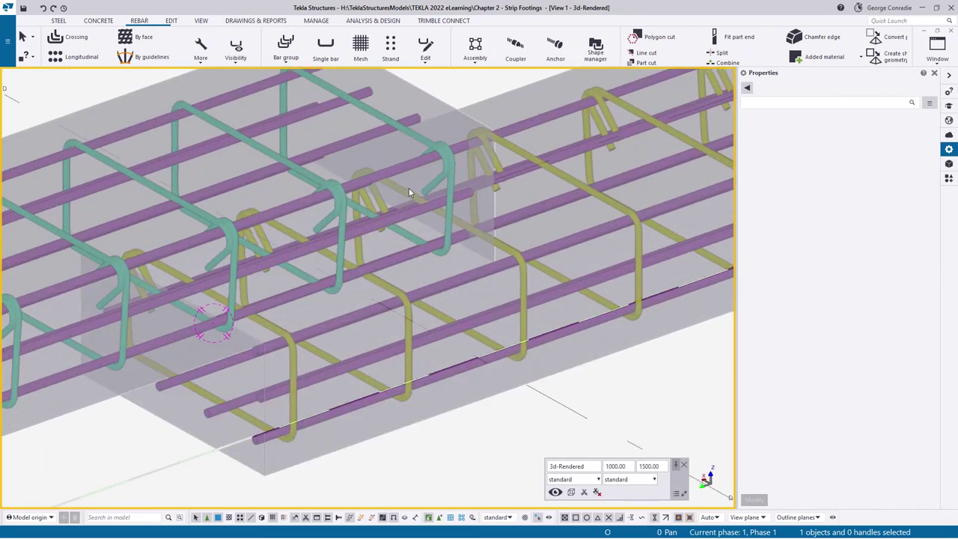
pyautogui.click(200, 60)
pyautogui.click(170, 78)
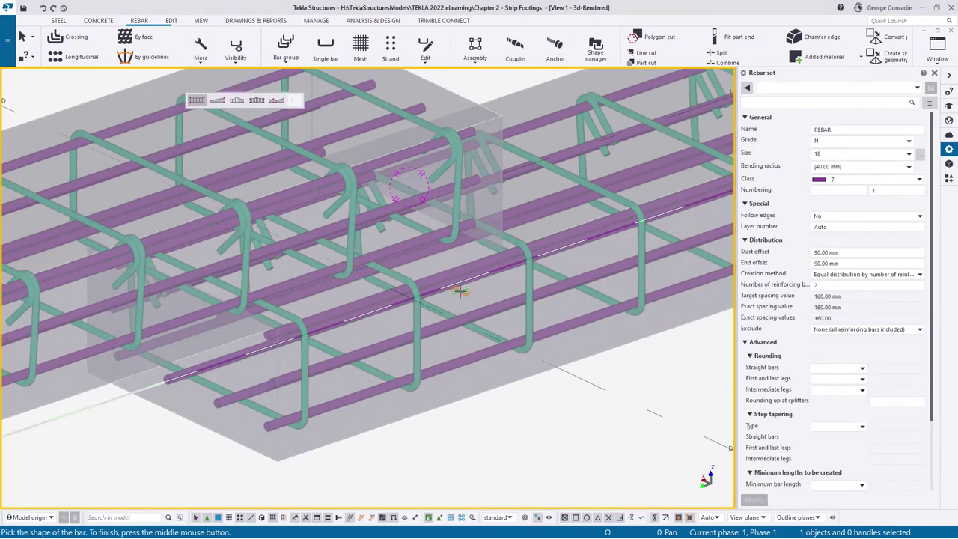
pyautogui.scroll(-2, 460, 292)
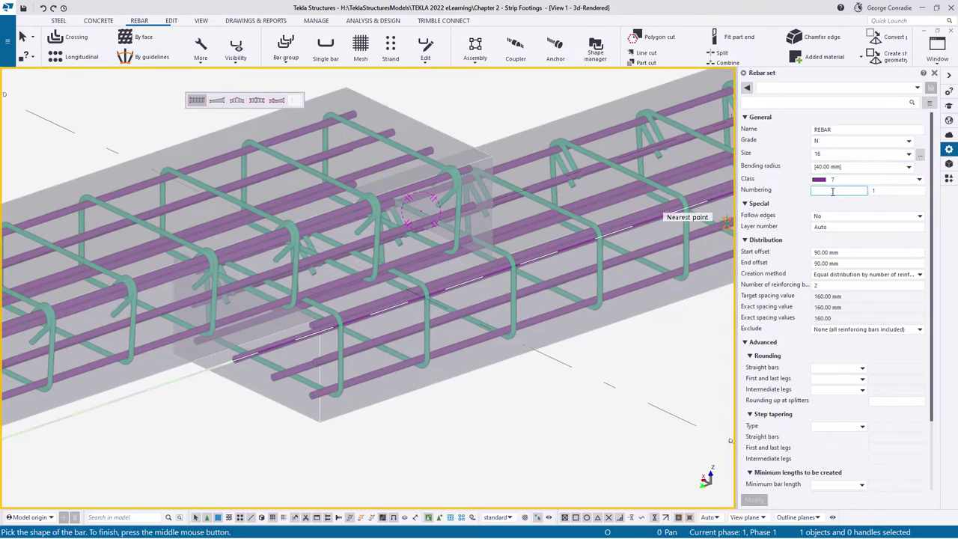
pyautogui.click(849, 254)
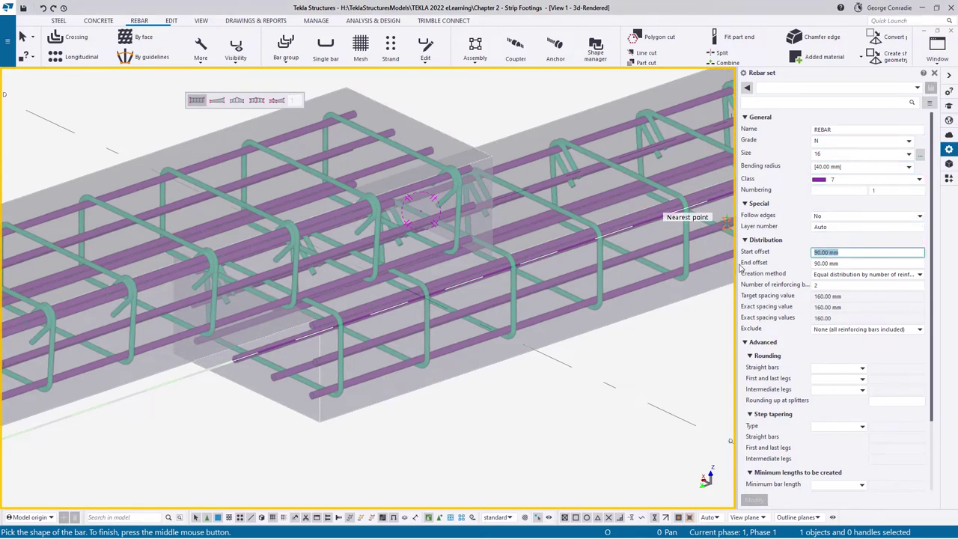
pyautogui.click(828, 286)
pyautogui.moveTo(547, 356); pyautogui.dragTo(547, 371, button='middle')
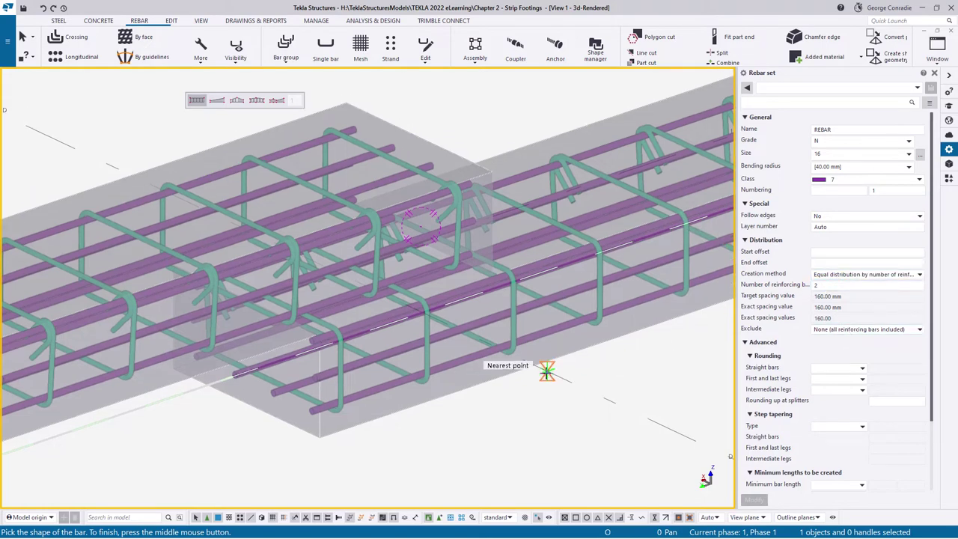
pyautogui.scroll(3, 347, 218)
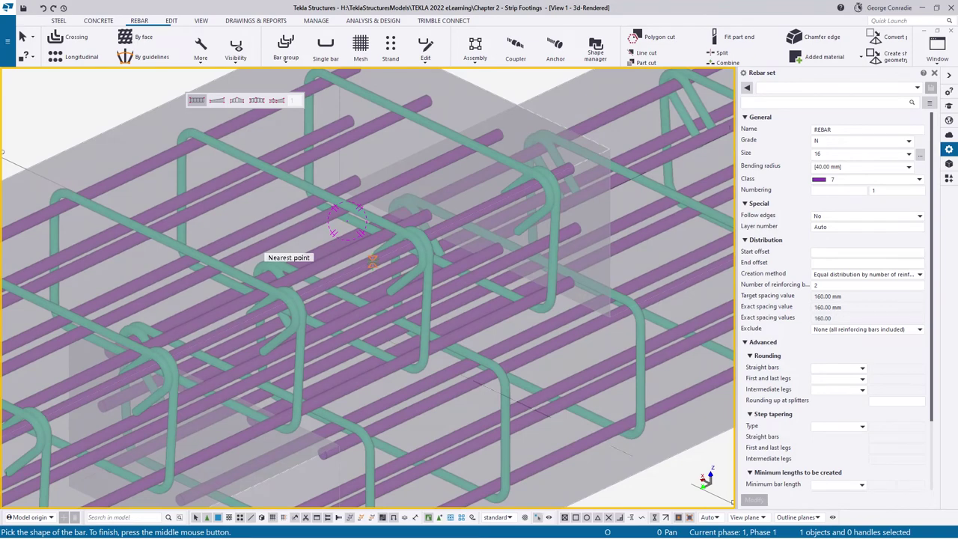
pyautogui.click(610, 146)
pyautogui.moveTo(608, 339); pyautogui.dragTo(594, 217, button='middle')
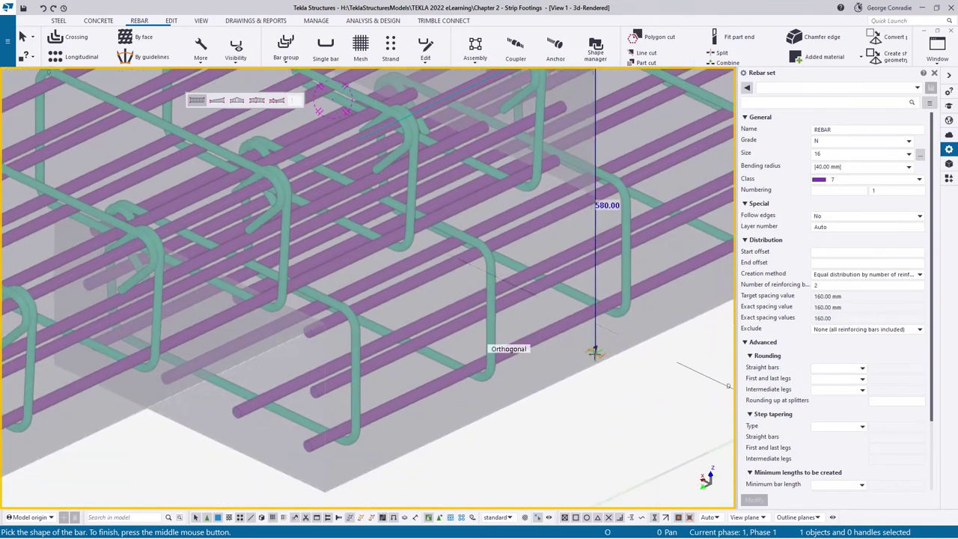
pyautogui.scroll(-2, 595, 364)
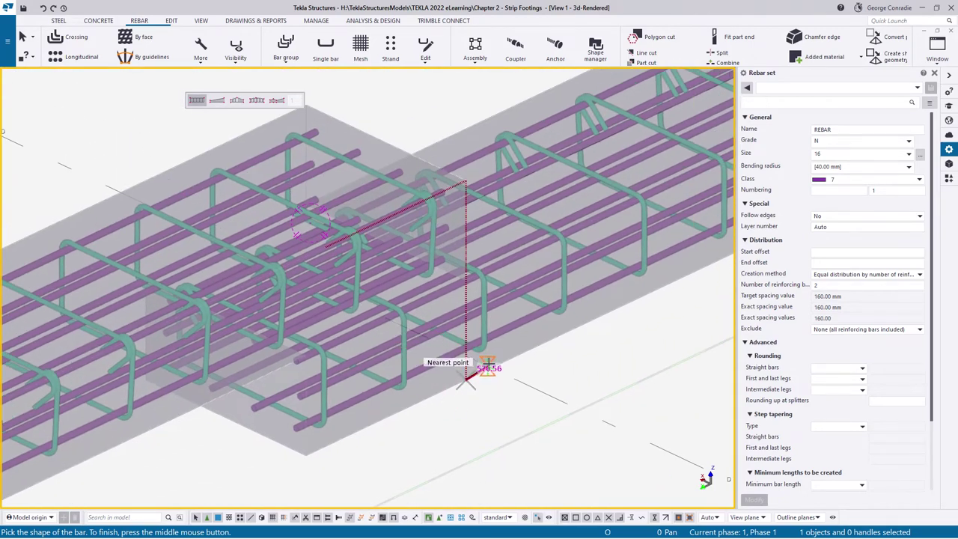
pyautogui.click(467, 376)
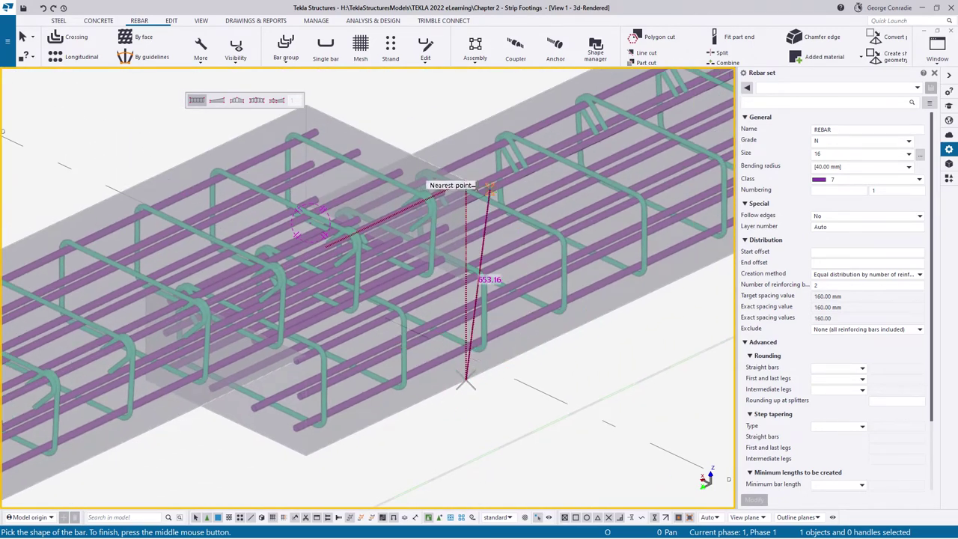
pyautogui.scroll(1, 457, 241)
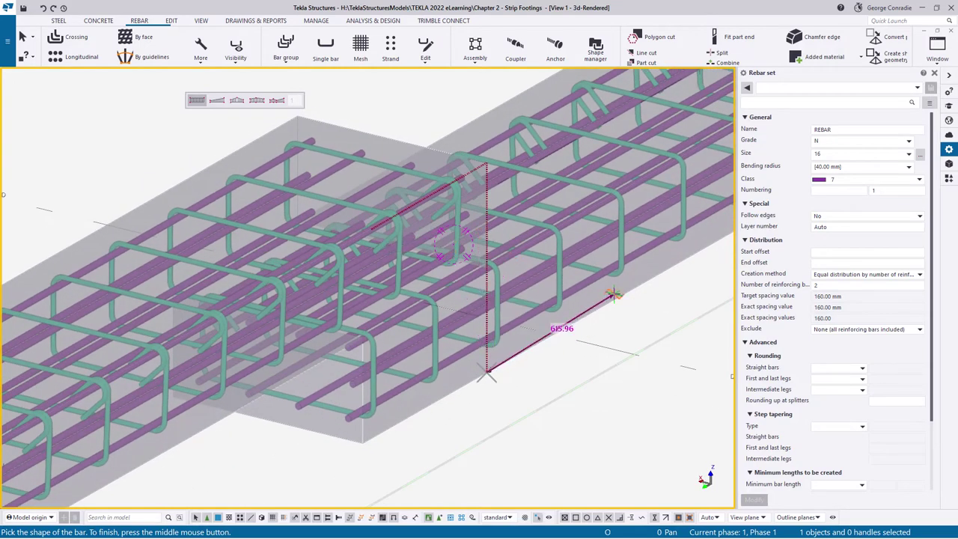
pyautogui.rightClick(547, 359)
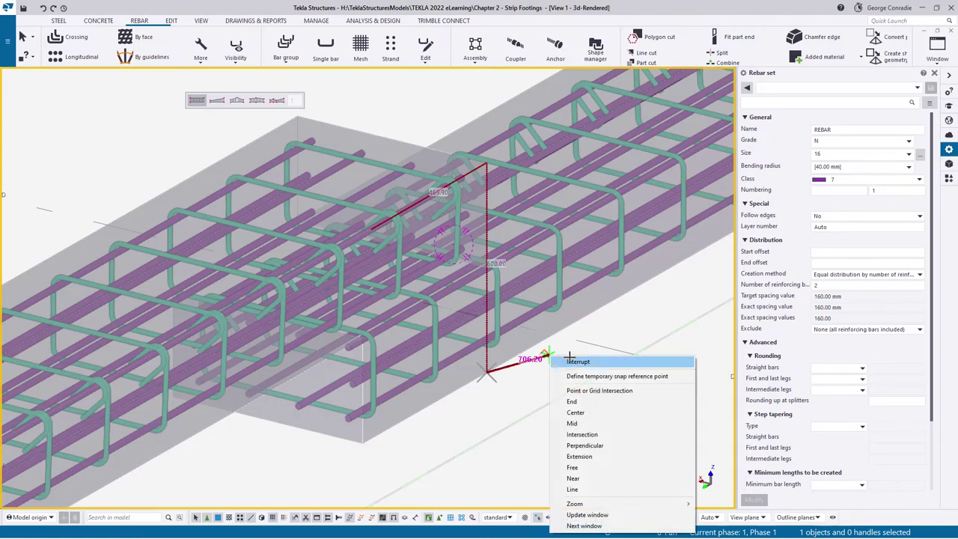
pyautogui.click(568, 362)
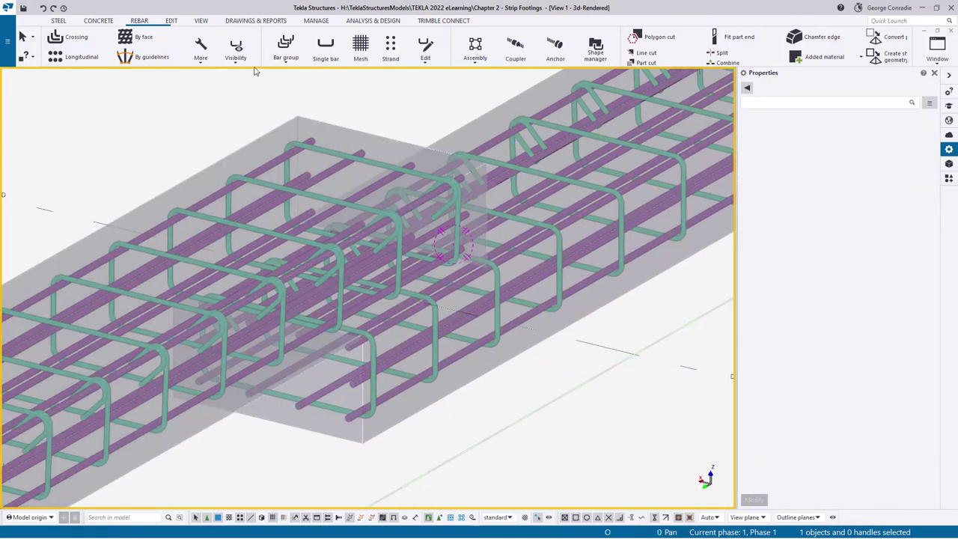
# Define a Z-shaped rebar set profile along the upper footing's top edge, down its end face, and along the lower footing's bottom edge.
pyautogui.click(201, 53)
pyautogui.click(169, 80)
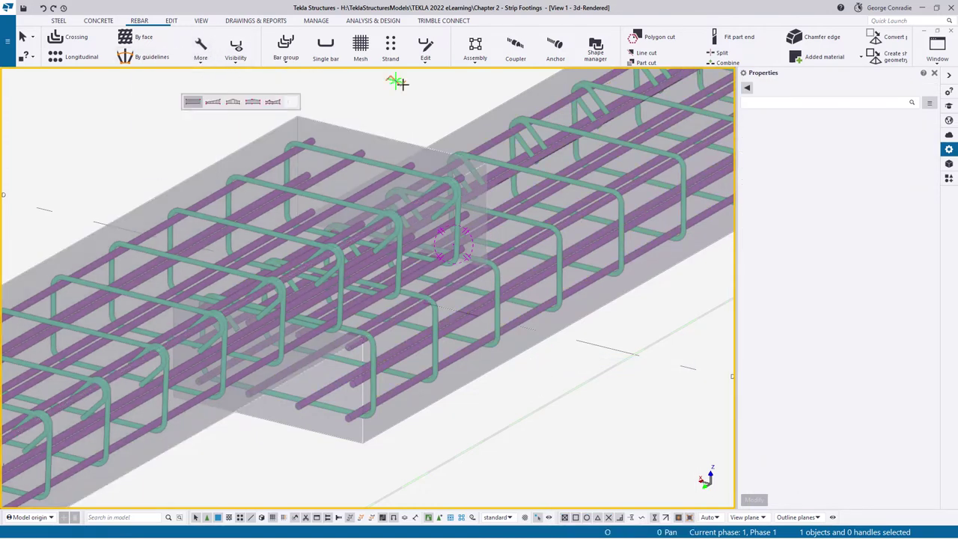
pyautogui.keyDown('ctrl'); pyautogui.moveTo(441, 175); pyautogui.dragTo(499, 244, button='middle'); pyautogui.keyUp('ctrl')
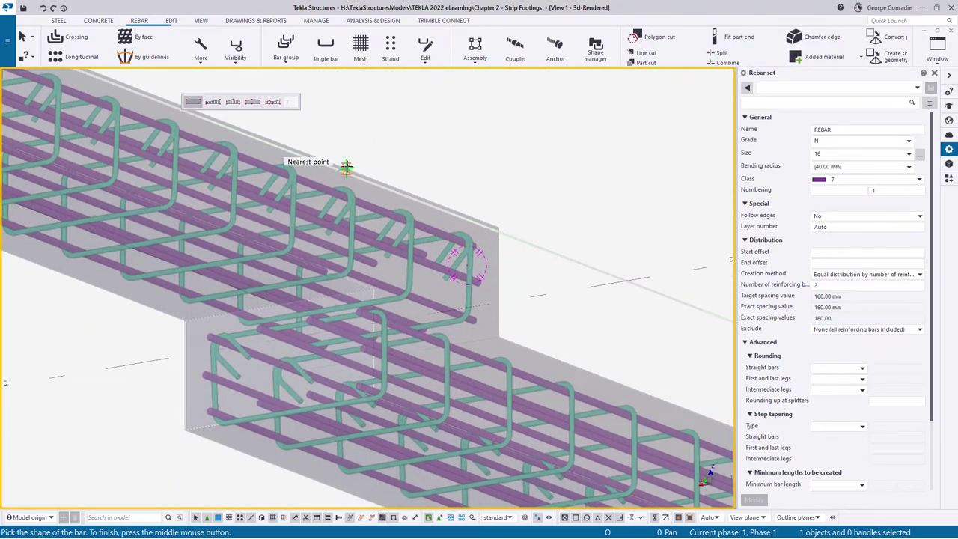
pyautogui.click(499, 228)
pyautogui.moveTo(520, 376); pyautogui.dragTo(513, 255, button='middle')
pyautogui.keyDown('ctrl'); pyautogui.moveTo(494, 320); pyautogui.dragTo(494, 390, button='middle'); pyautogui.keyUp('ctrl')
pyautogui.click(491, 351)
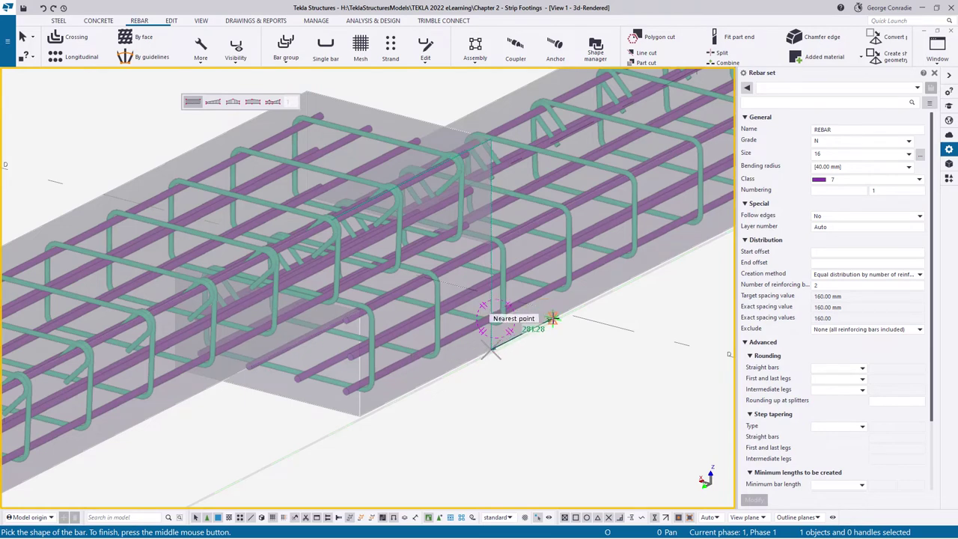
pyautogui.click(634, 277)
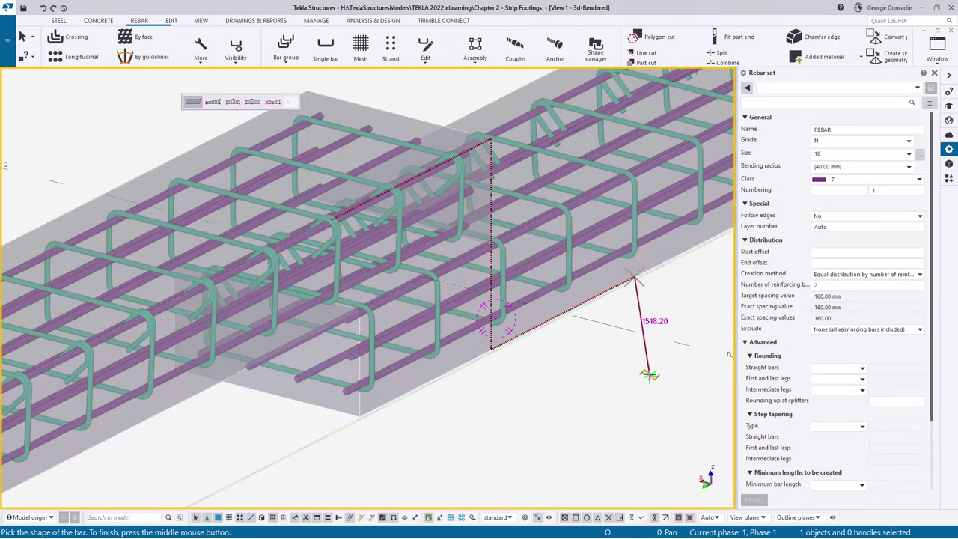
pyautogui.middleClick(685, 253)
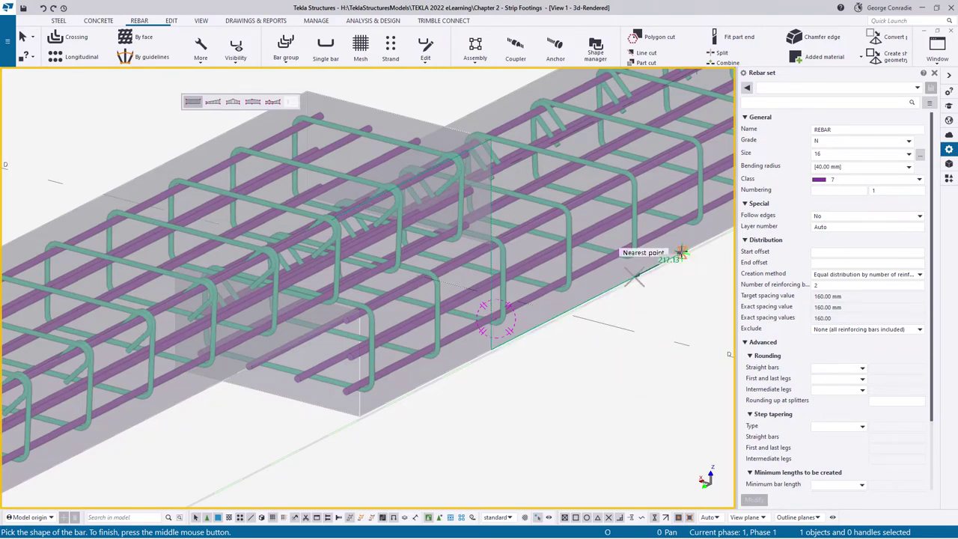
pyautogui.middleClick(601, 368)
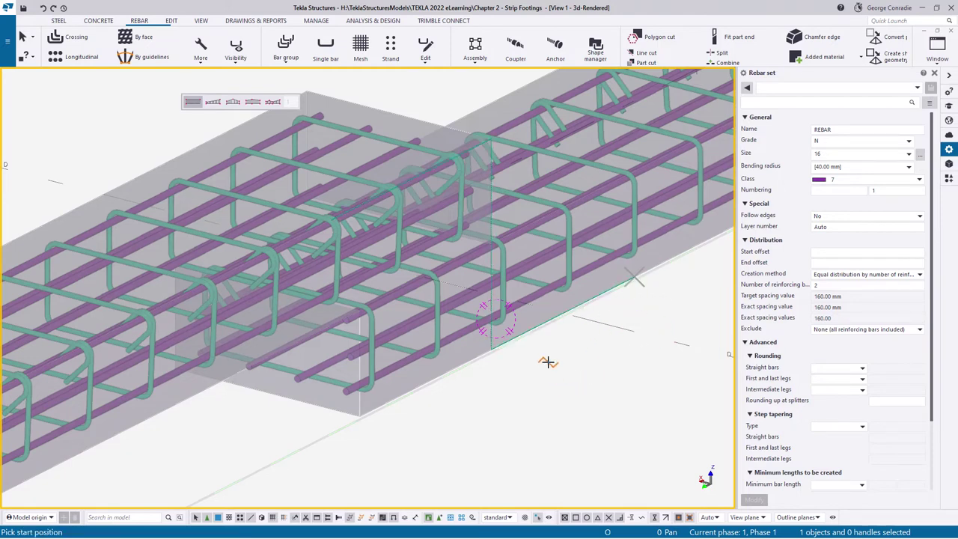
# Distribute the Z-shaped bars across the full 600 mm footing width at the upper end face, and end the command.
pyautogui.moveTo(548, 362); pyautogui.dragTo(545, 439, button='middle')
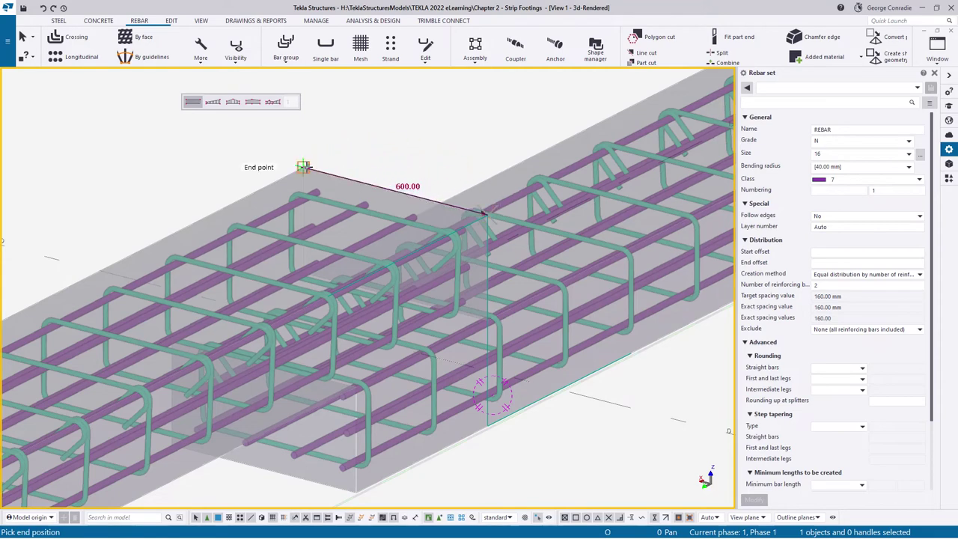
pyautogui.click(303, 166)
pyautogui.rightClick(377, 128)
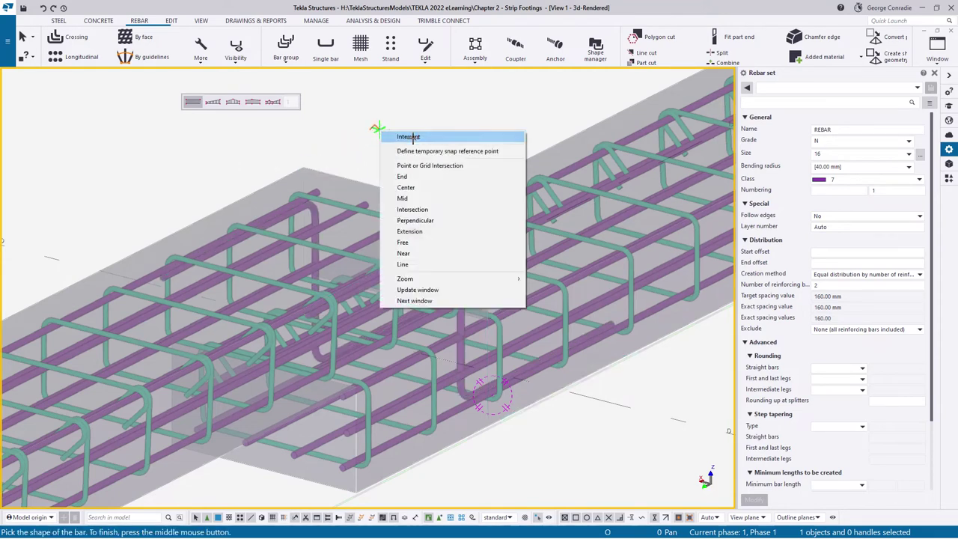
pyautogui.click(389, 137)
# Set the layer number of the Z-shaped rebar set's upper footing top leg face to 2.
pyautogui.click(574, 392)
pyautogui.scroll(-1, 567, 377)
pyautogui.keyDown('ctrl'); pyautogui.moveTo(550, 352); pyautogui.dragTo(210, 288, button='middle'); pyautogui.keyUp('ctrl')
pyautogui.scroll(10, 210, 288)
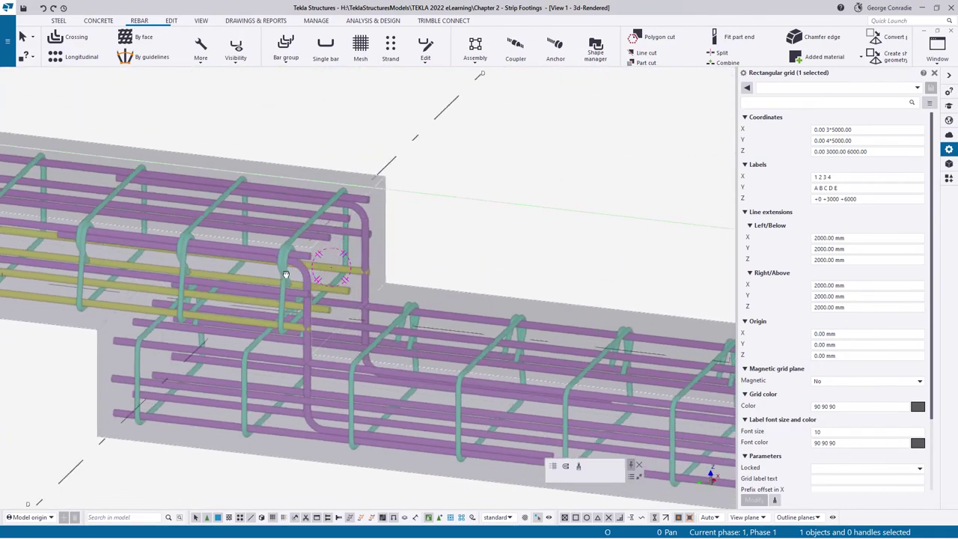
pyautogui.scroll(5, 276, 262)
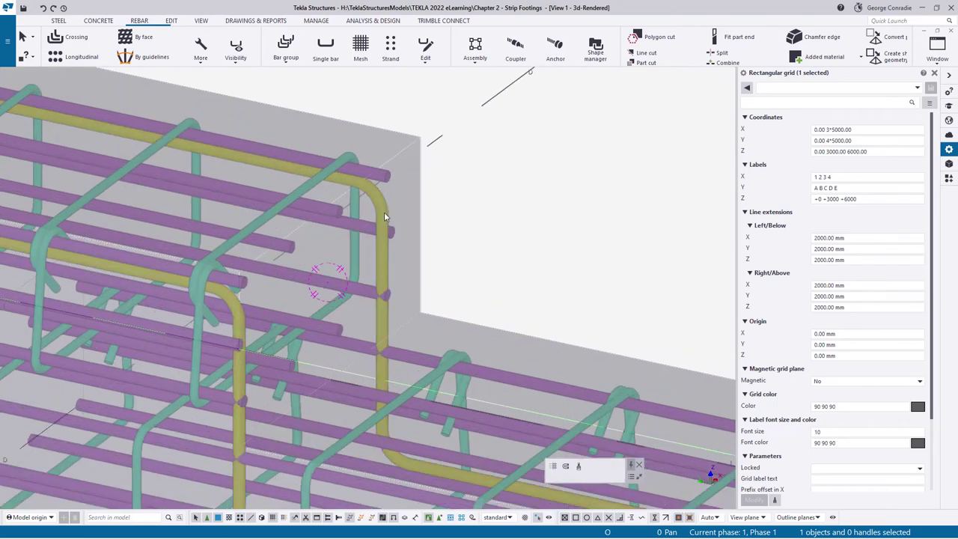
pyautogui.click(384, 212)
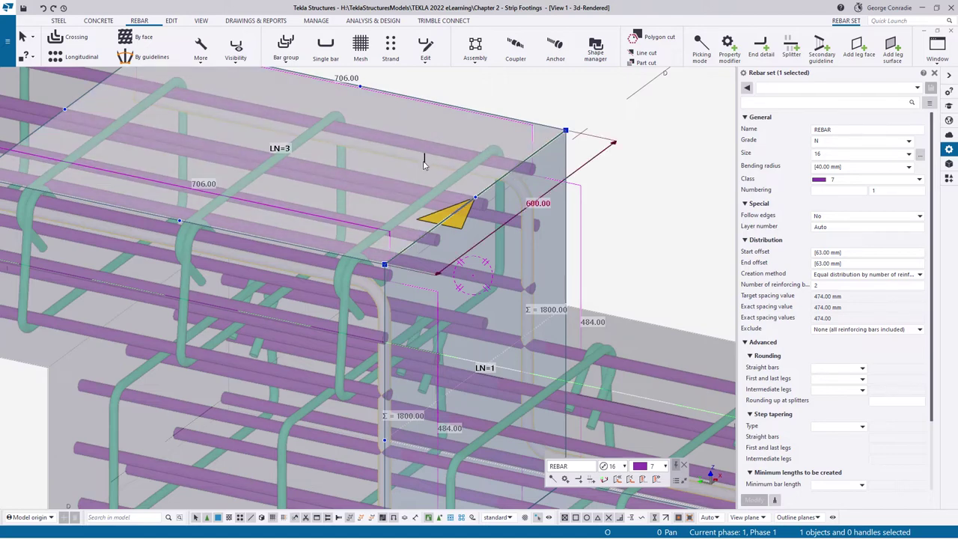
pyautogui.click(383, 172)
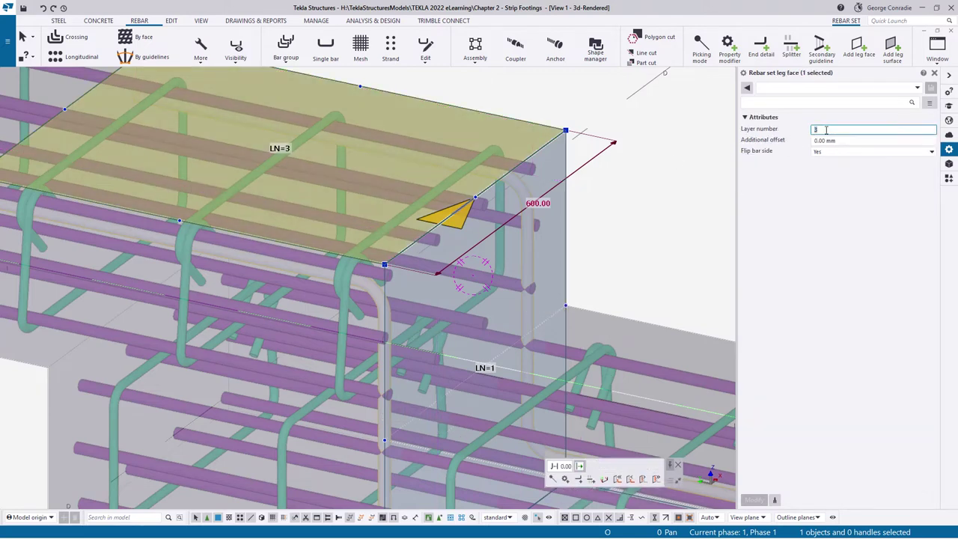
pyautogui.write('2')
pyautogui.press('Return')
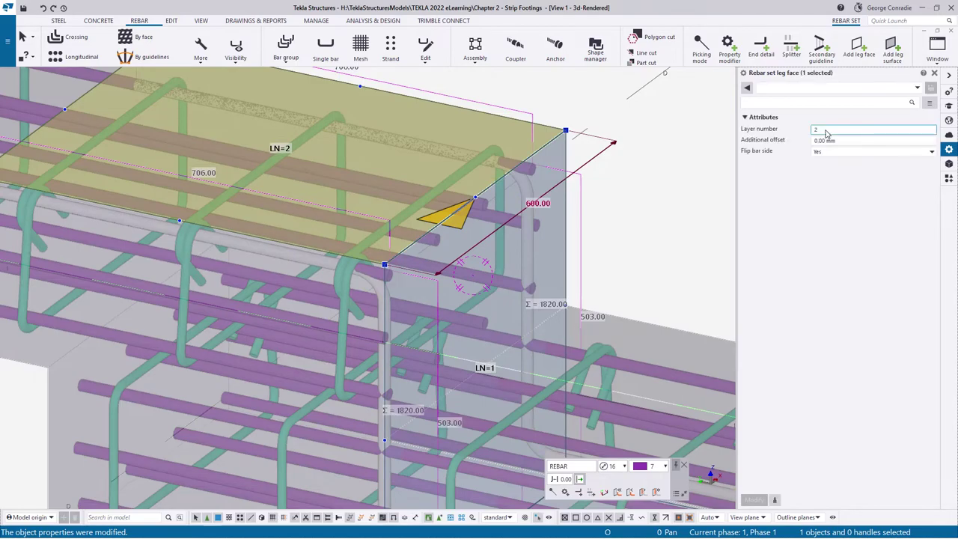
# Set the layer number of the Z-shaped set's lower footing bottom leg face to 2.
pyautogui.moveTo(566, 353); pyautogui.dragTo(487, 196, button='middle')
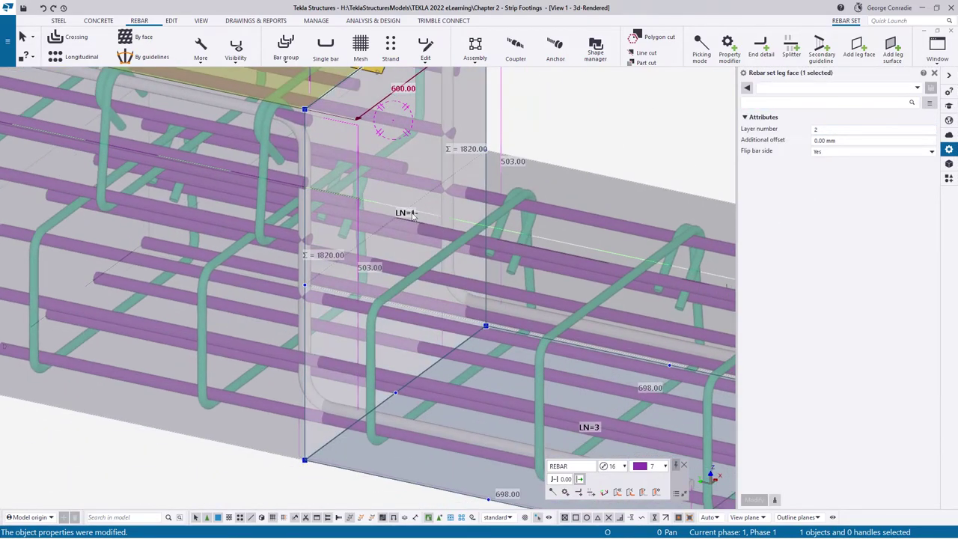
pyautogui.moveTo(410, 215)
pyautogui.keyDown('ctrl'); pyautogui.mouseDown(button='middle')
pyautogui.moveTo(479, 187)
pyautogui.moveTo(408, 225)
pyautogui.mouseUp(button='middle'); pyautogui.keyUp('ctrl')
pyautogui.moveTo(437, 438); pyautogui.dragTo(423, 259, button='middle')
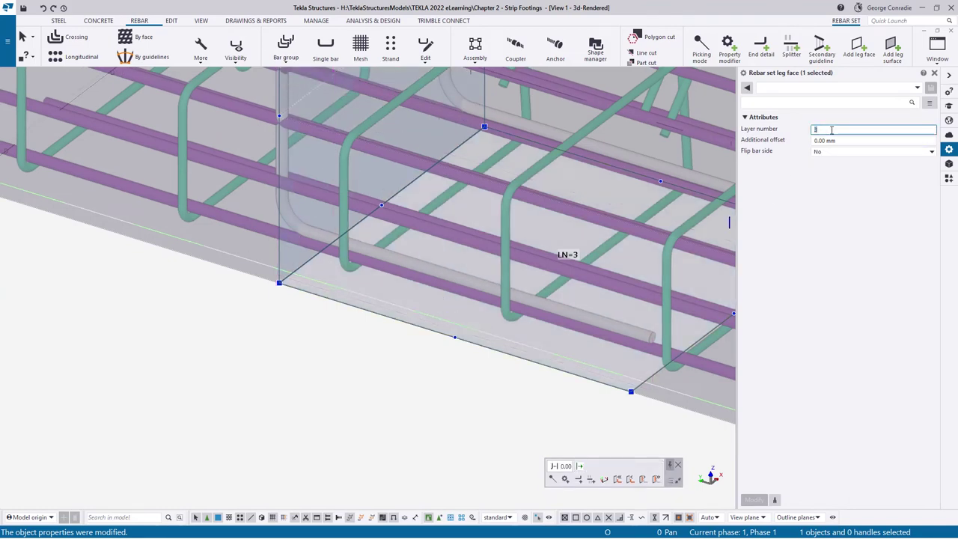
pyautogui.write('2')
pyautogui.press('Return')
# Set the Z-shaped rebar set's start and end distribution offsets to 100 mm.
pyautogui.scroll(-2, 460, 228)
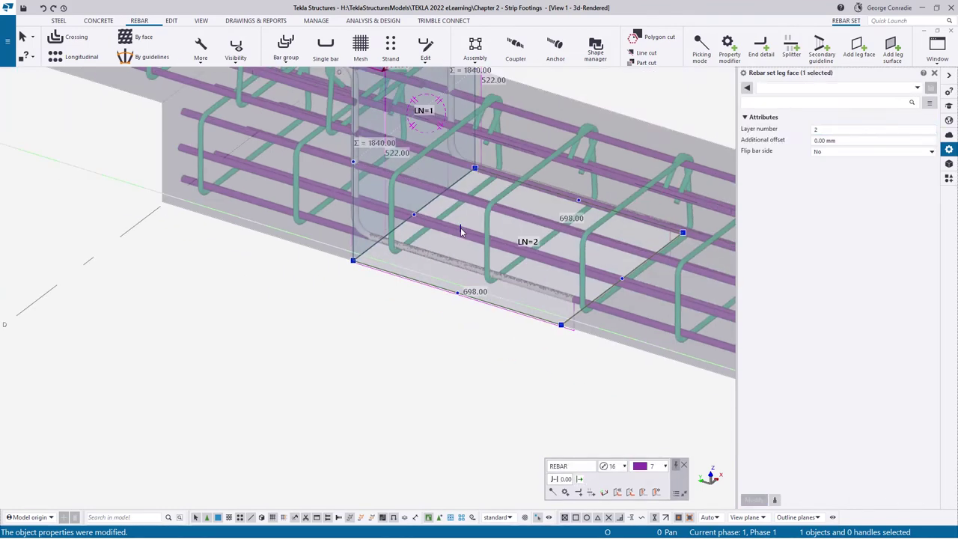
pyautogui.keyDown('ctrl'); pyautogui.moveTo(425, 243); pyautogui.dragTo(358, 373, button='middle'); pyautogui.keyUp('ctrl')
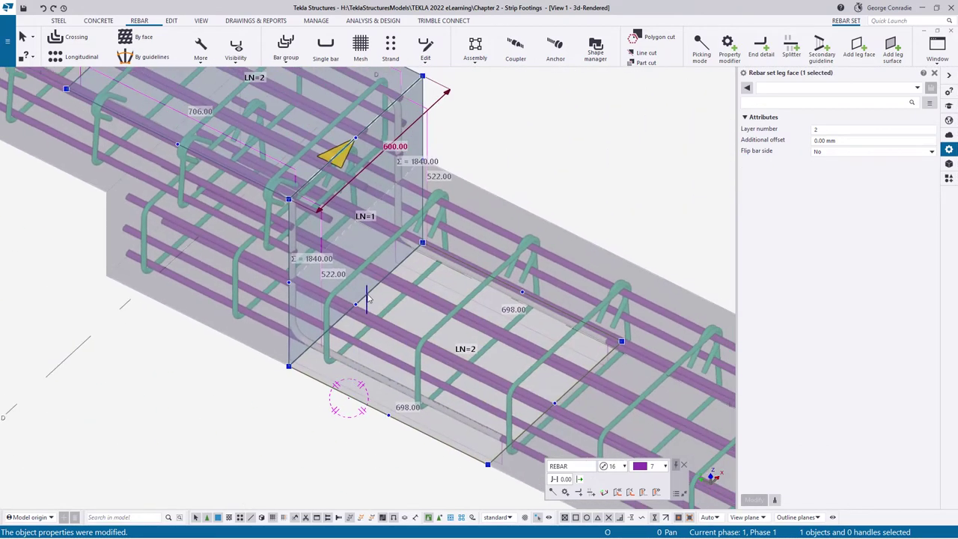
pyautogui.keyDown('ctrl'); pyautogui.moveTo(327, 210); pyautogui.dragTo(330, 323, button='middle'); pyautogui.keyUp('ctrl')
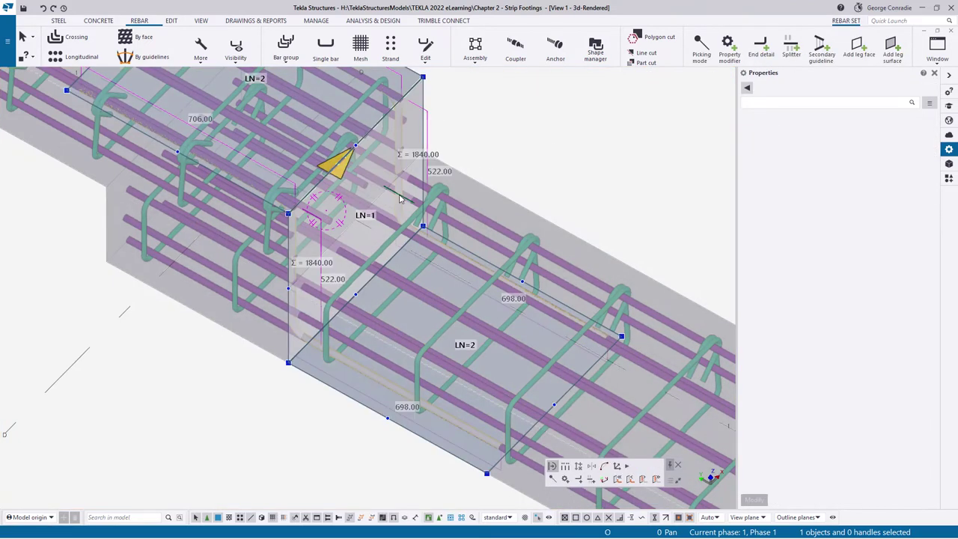
pyautogui.click(399, 195)
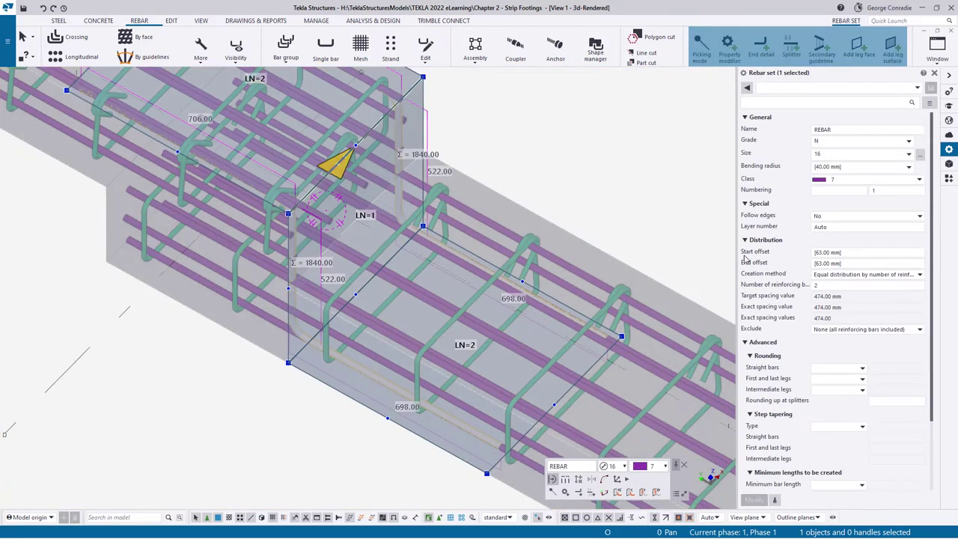
pyautogui.click(834, 252)
pyautogui.moveTo(852, 252); pyautogui.dragTo(765, 262)
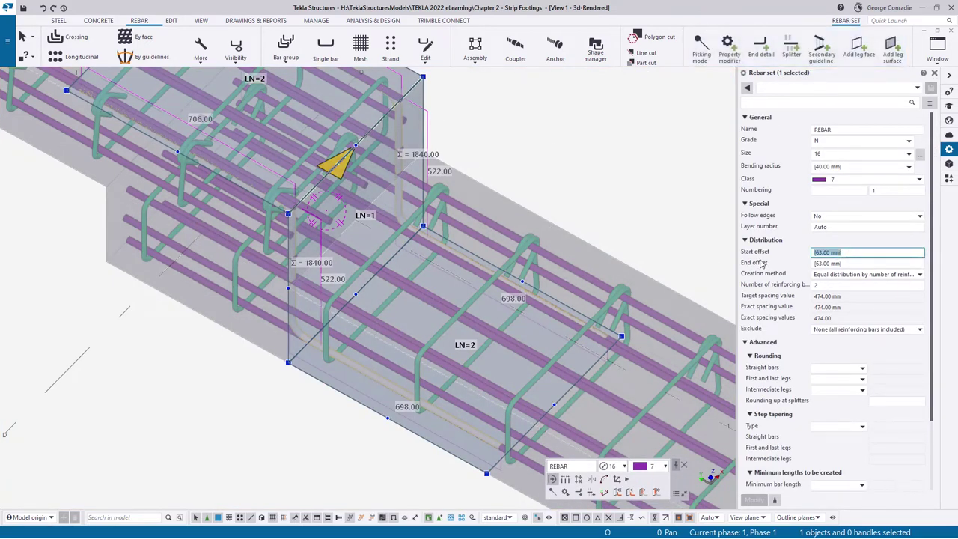
pyautogui.write('100')
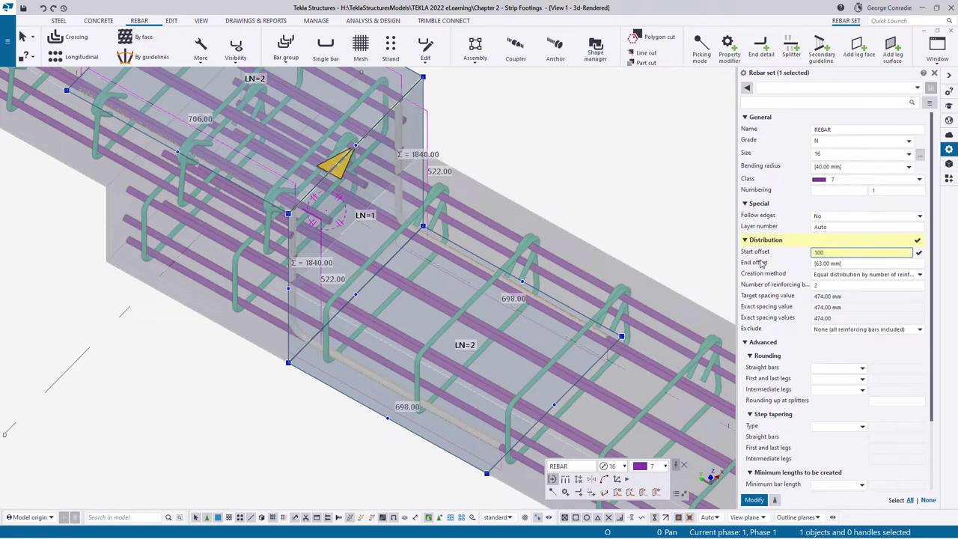
pyautogui.press('Tab')
pyautogui.write('1')
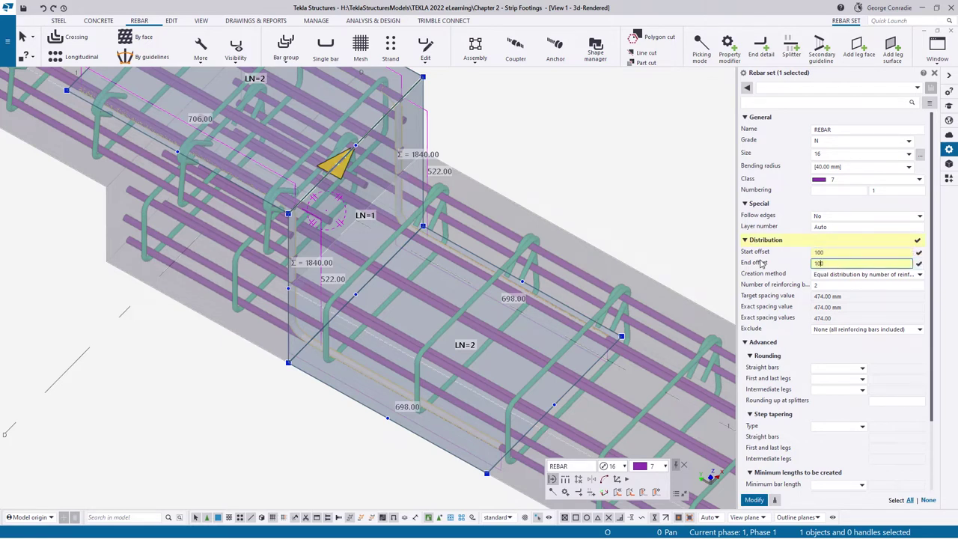
pyautogui.press('Return')
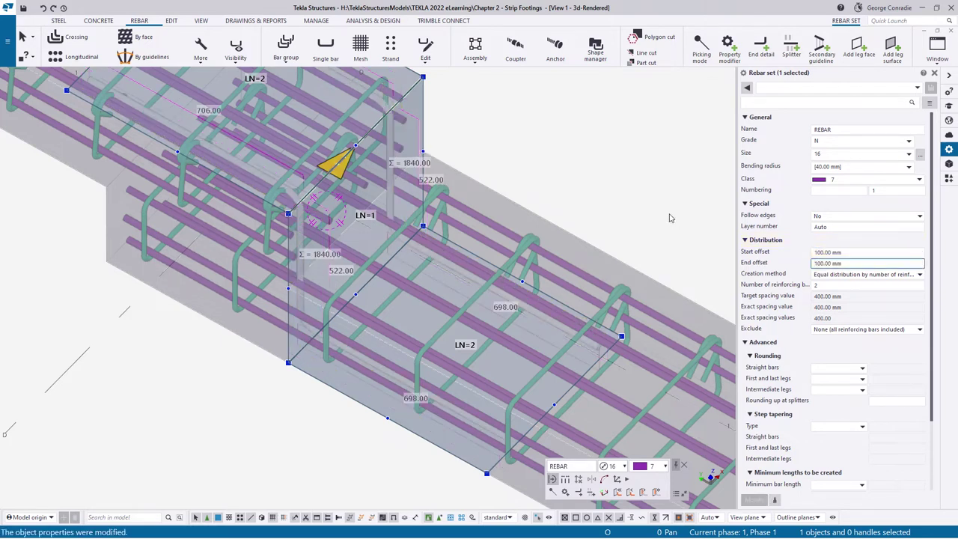
# Set the Z-shaped rebar set's start and end distribution offsets to 90 mm.
pyautogui.click(533, 177)
pyautogui.moveTo(280, 258)
pyautogui.keyDown('ctrl'); pyautogui.mouseDown(button='middle')
pyautogui.moveTo(272, 280)
pyautogui.moveTo(285, 248)
pyautogui.mouseUp(button='middle'); pyautogui.keyUp('ctrl')
pyautogui.scroll(4, 405, 406)
pyautogui.moveTo(436, 431)
pyautogui.mouseDown(button='middle')
pyautogui.moveTo(355, 338)
pyautogui.moveTo(333, 339)
pyautogui.moveTo(351, 335)
pyautogui.moveTo(397, 364)
pyautogui.moveTo(421, 347)
pyautogui.moveTo(498, 336)
pyautogui.moveTo(534, 355)
pyautogui.mouseUp(button='middle')
pyautogui.moveTo(329, 370); pyautogui.dragTo(455, 398, button='middle')
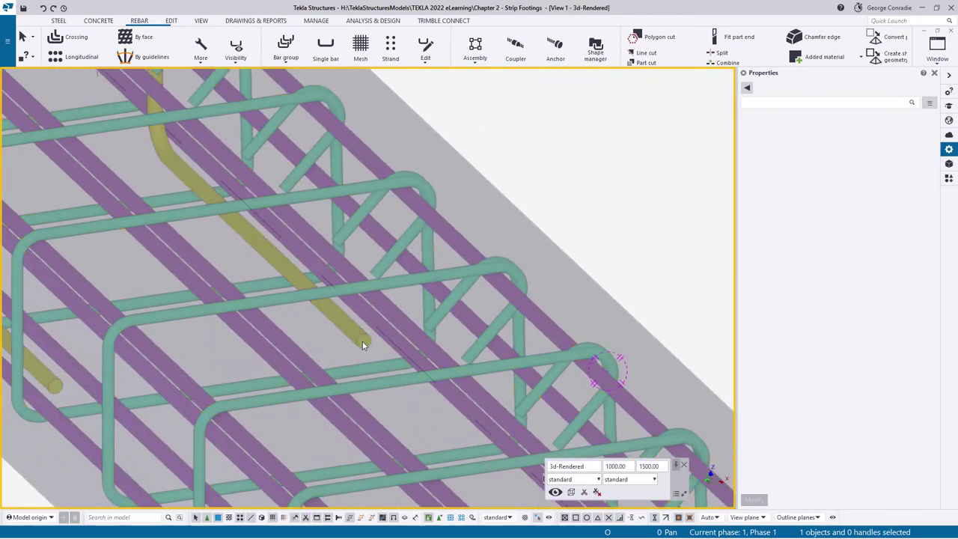
pyautogui.click(363, 344)
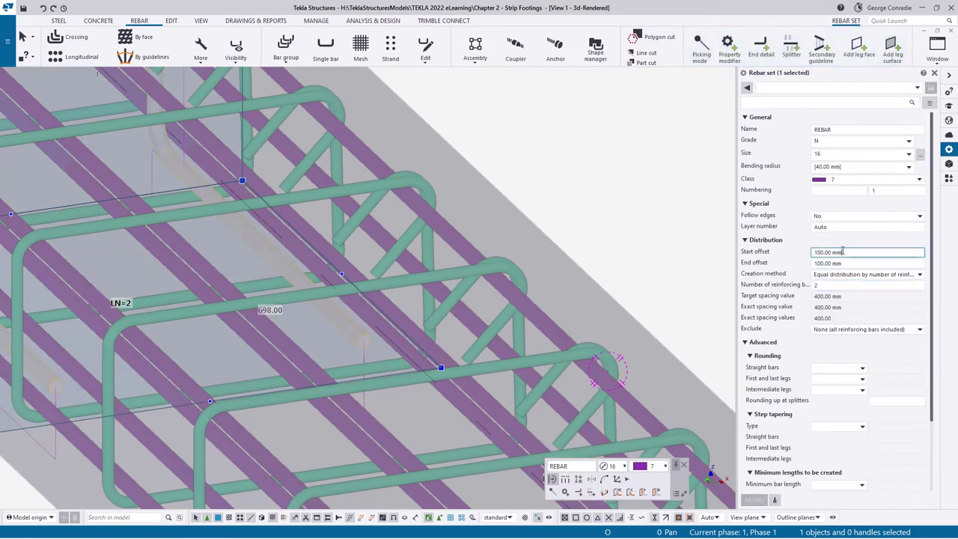
pyautogui.write('90')
pyautogui.press('Tab')
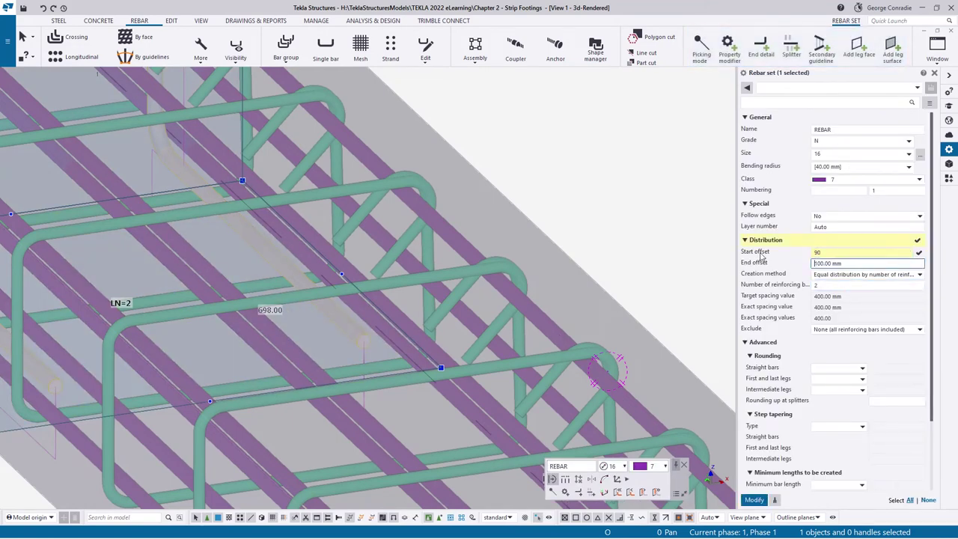
pyautogui.write('90')
pyautogui.press('Return')
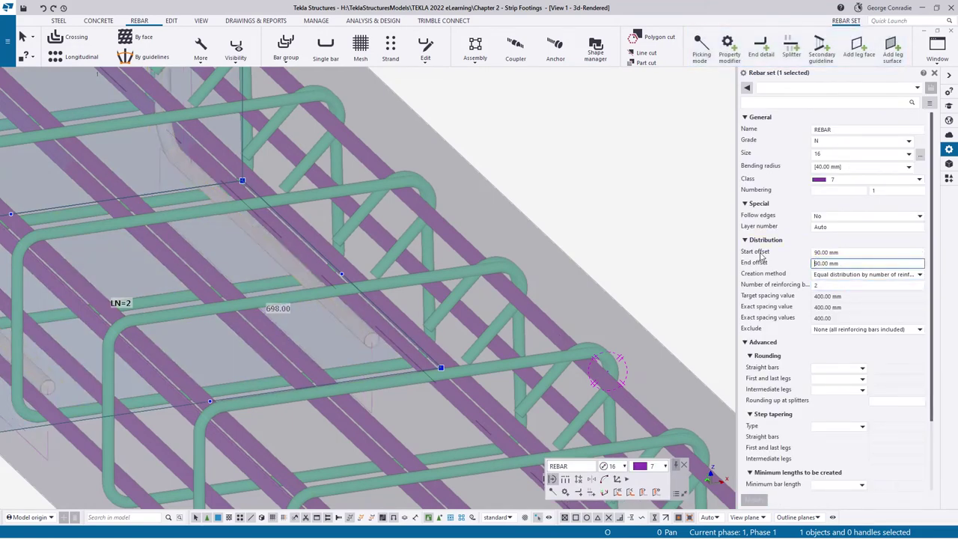
# Examine how the Z-shaped bars sit against the stirrups and longitudinal bars at the footing step.
pyautogui.click(531, 204)
pyautogui.scroll(-2, 379, 284)
pyautogui.keyDown('ctrl'); pyautogui.moveTo(379, 283); pyautogui.dragTo(320, 264, button='middle'); pyautogui.keyUp('ctrl')
pyautogui.scroll(10, 319, 266)
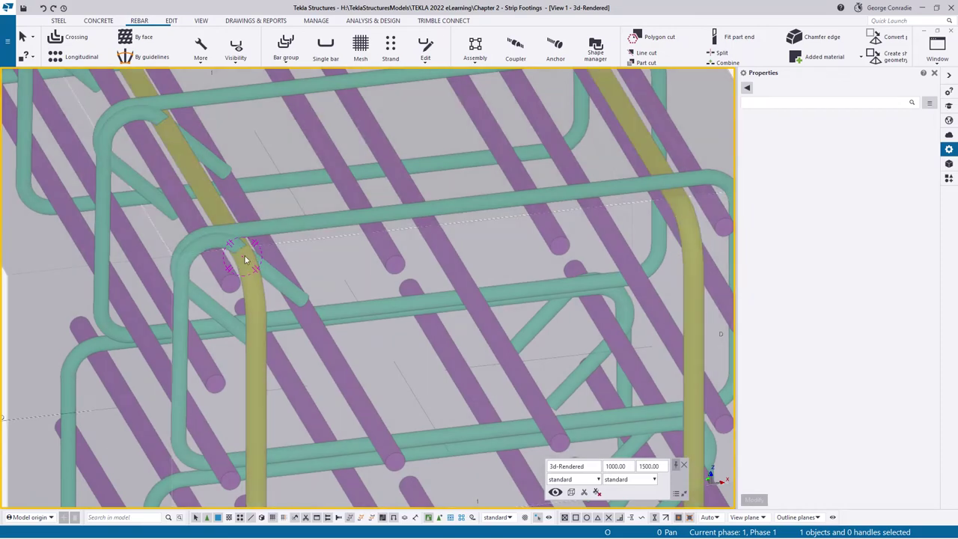
pyautogui.click(237, 250)
pyautogui.scroll(-5, 238, 244)
pyautogui.scroll(4, 256, 259)
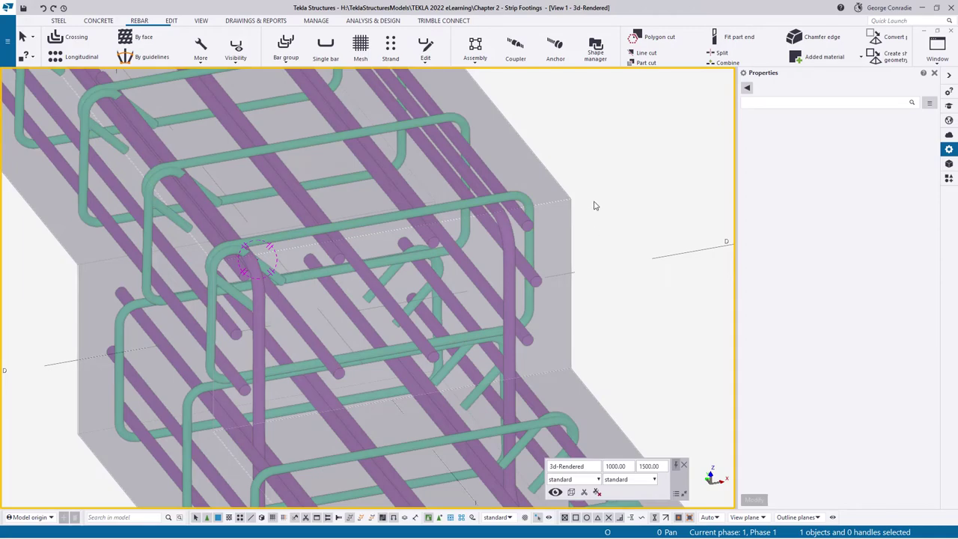
pyautogui.scroll(-3, 595, 205)
pyautogui.keyDown('ctrl'); pyautogui.moveTo(483, 210); pyautogui.dragTo(487, 389, button='middle'); pyautogui.keyUp('ctrl')
pyautogui.scroll(3, 479, 367)
# Add a 700 mm leg length end detail to the Z-shaped set's bottom leg in the lower footing, and end the command.
pyautogui.click(457, 333)
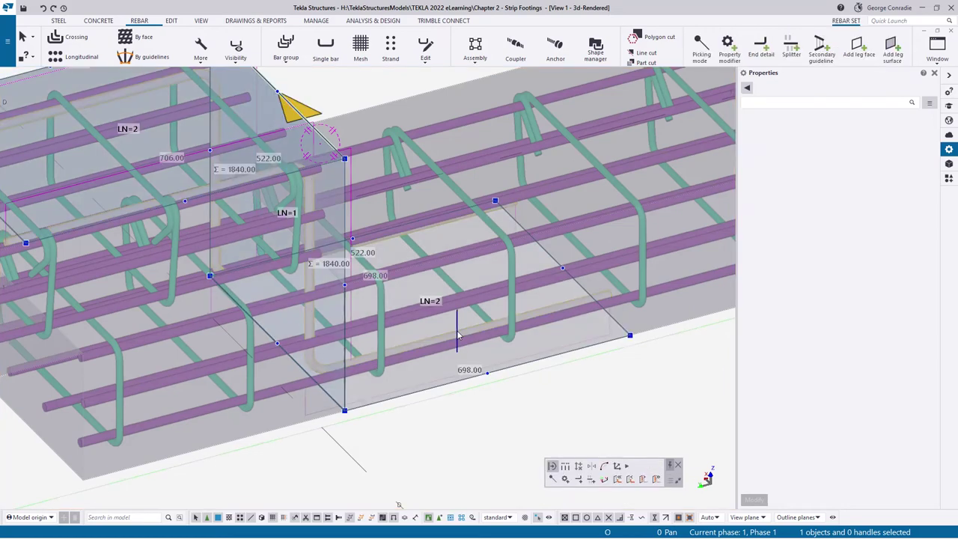
pyautogui.click(761, 45)
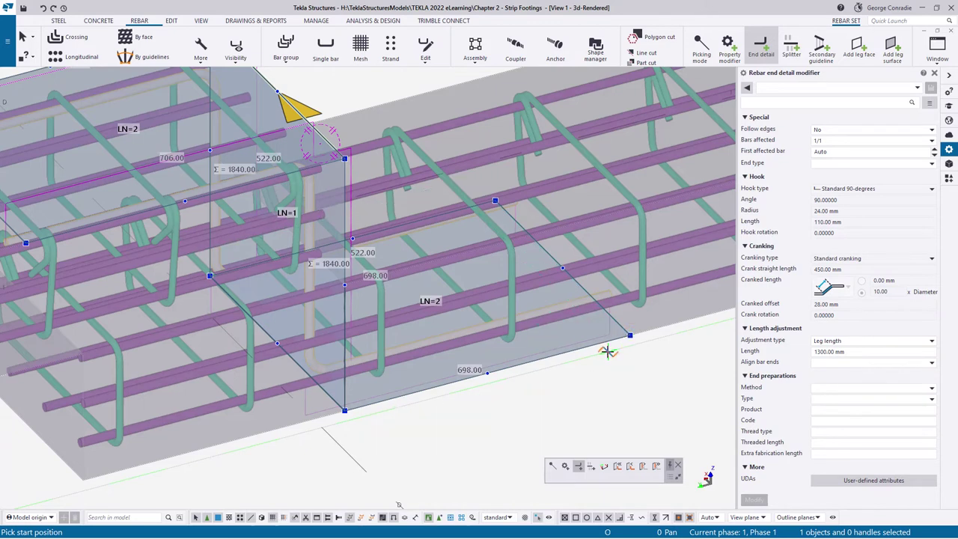
pyautogui.click(843, 351)
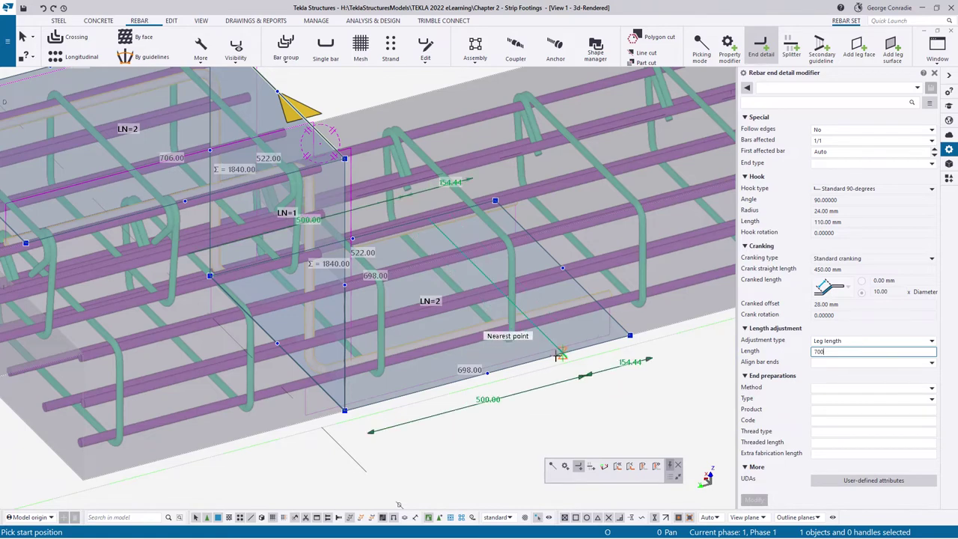
pyautogui.write('700')
pyautogui.press('Return')
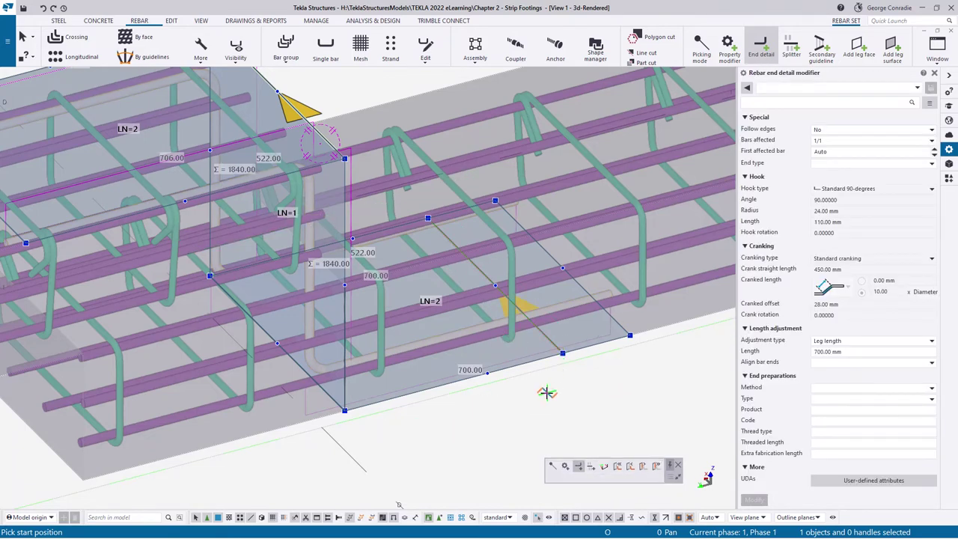
pyautogui.keyDown('ctrl'); pyautogui.moveTo(545, 395); pyautogui.dragTo(542, 406, button='middle'); pyautogui.keyUp('ctrl')
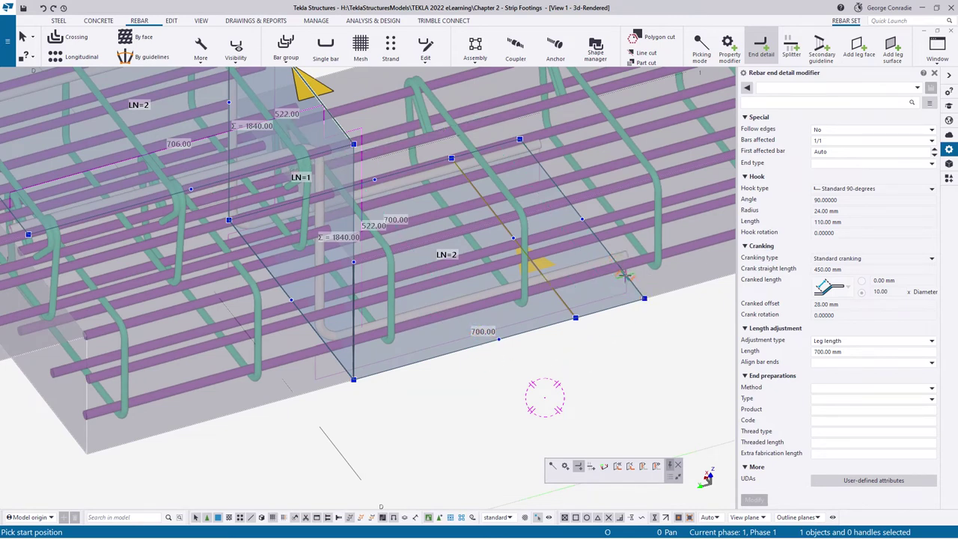
pyautogui.scroll(-1, 487, 389)
pyautogui.moveTo(454, 409); pyautogui.dragTo(510, 413, button='middle')
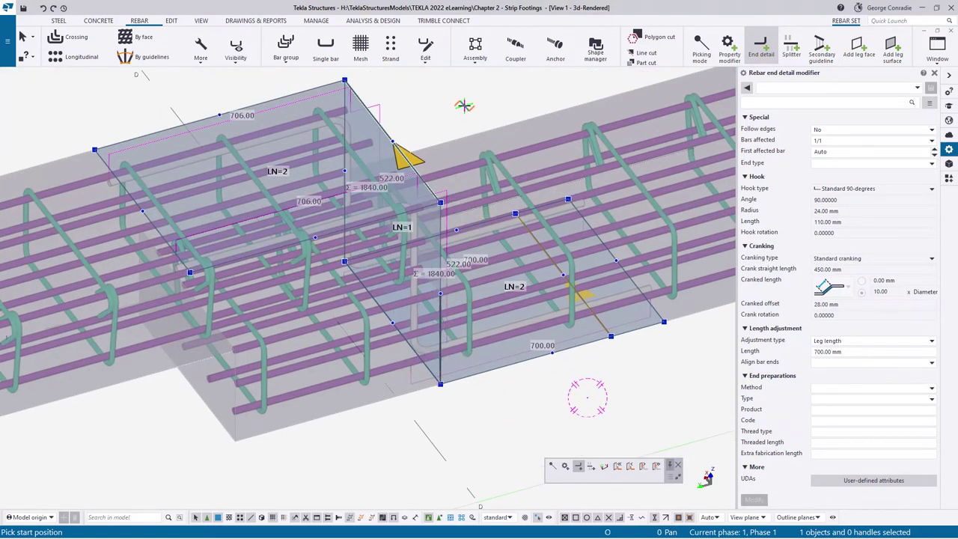
pyautogui.rightClick(465, 106)
pyautogui.click(482, 111)
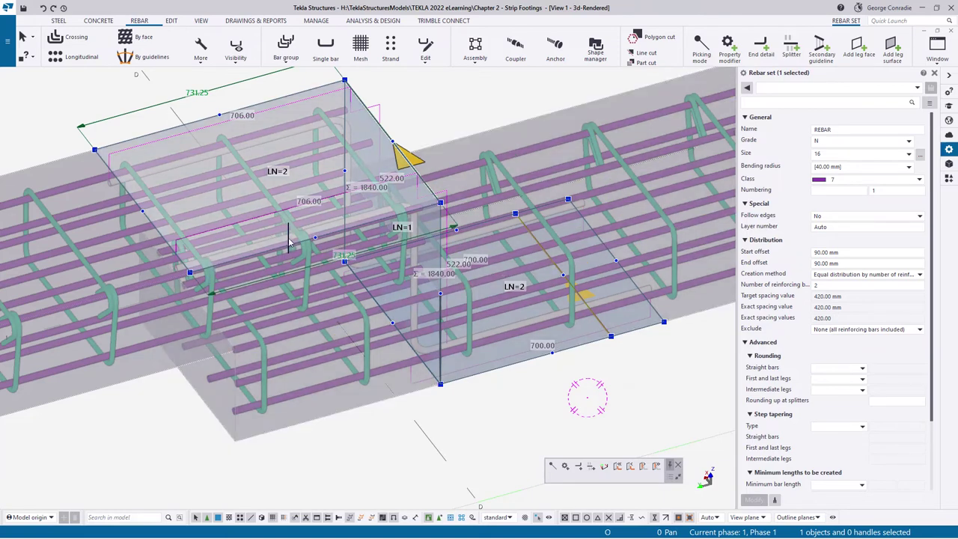
# Add a 500 mm leg length end detail to the Z-shaped set's top leg in the upper footing, and end the command.
pyautogui.moveTo(291, 241); pyautogui.dragTo(303, 283, button='middle')
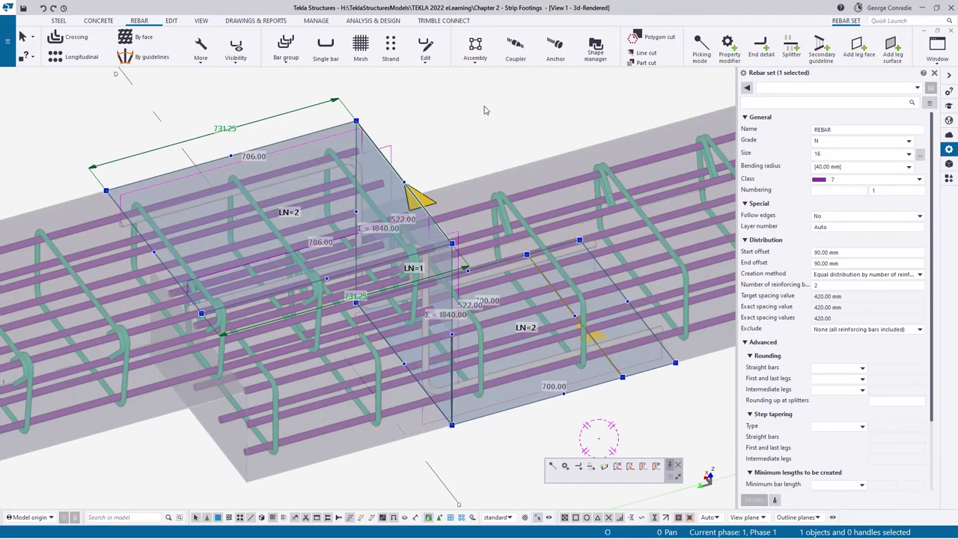
pyautogui.click(614, 101)
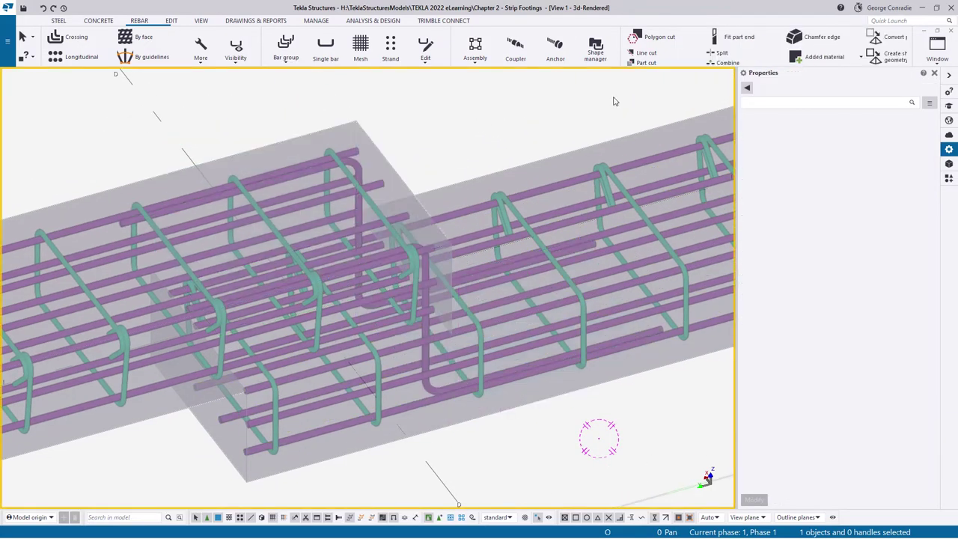
pyautogui.click(356, 171)
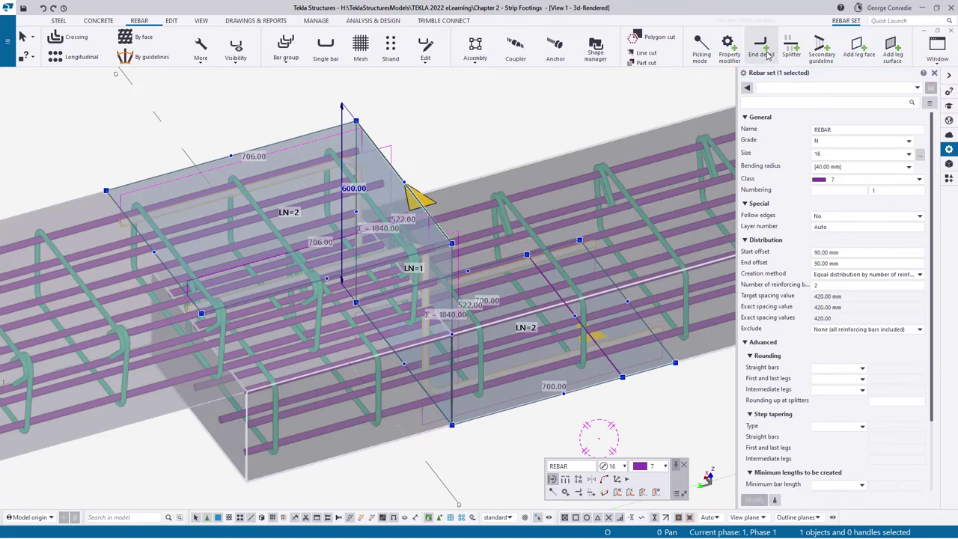
pyautogui.click(760, 48)
pyautogui.click(846, 351)
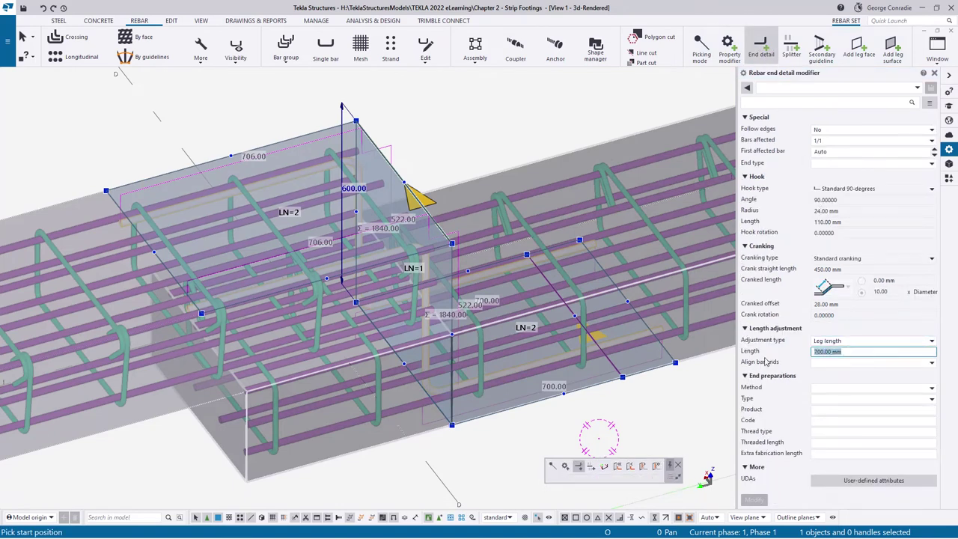
pyautogui.write('500')
pyautogui.press('Tab')
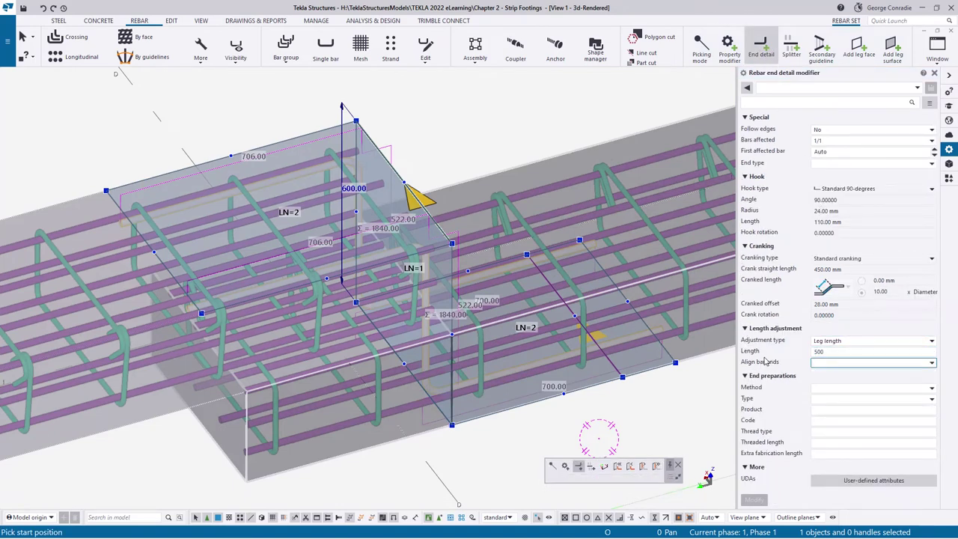
pyautogui.click(184, 168)
pyautogui.rightClick(417, 129)
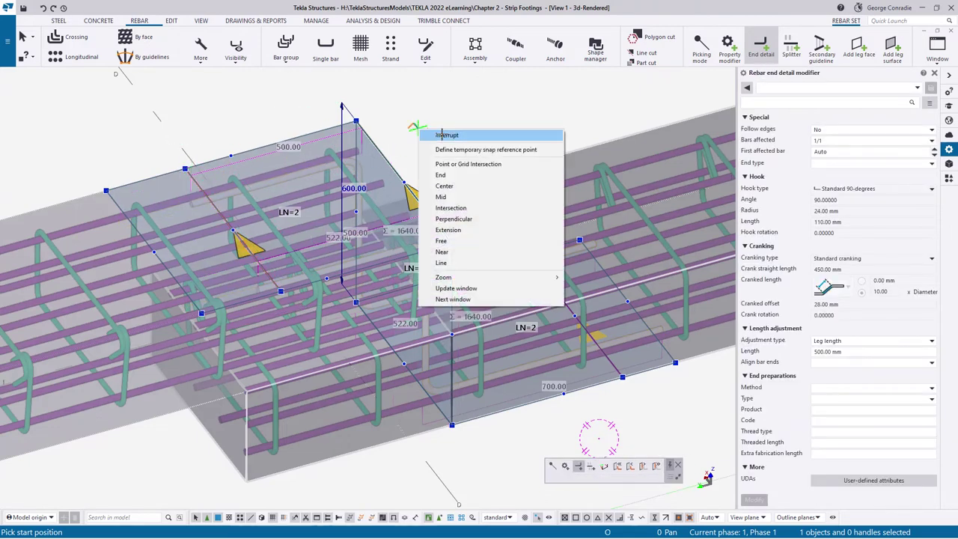
pyautogui.click(447, 134)
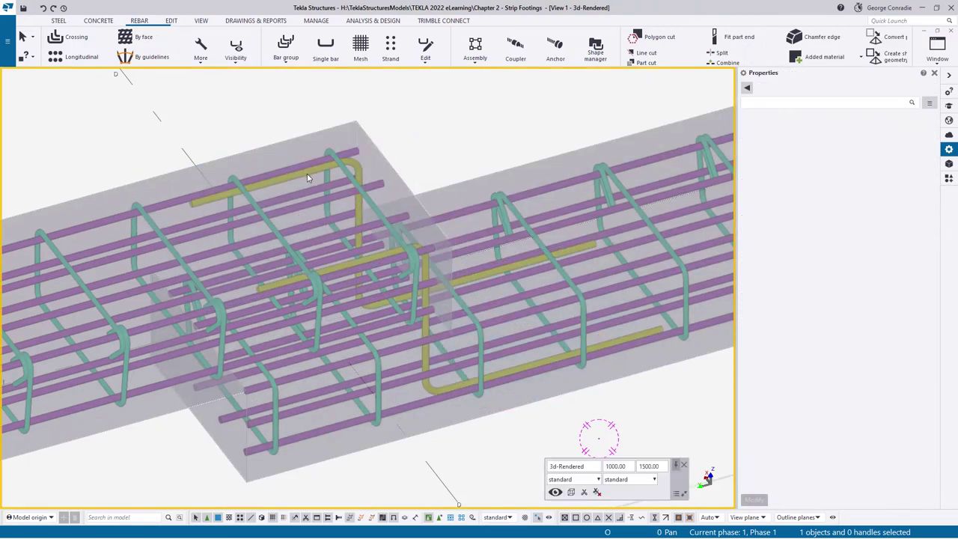
# Select the Z-shaped rebar set and hide the rebar sets' leg faces.
pyautogui.click(307, 174)
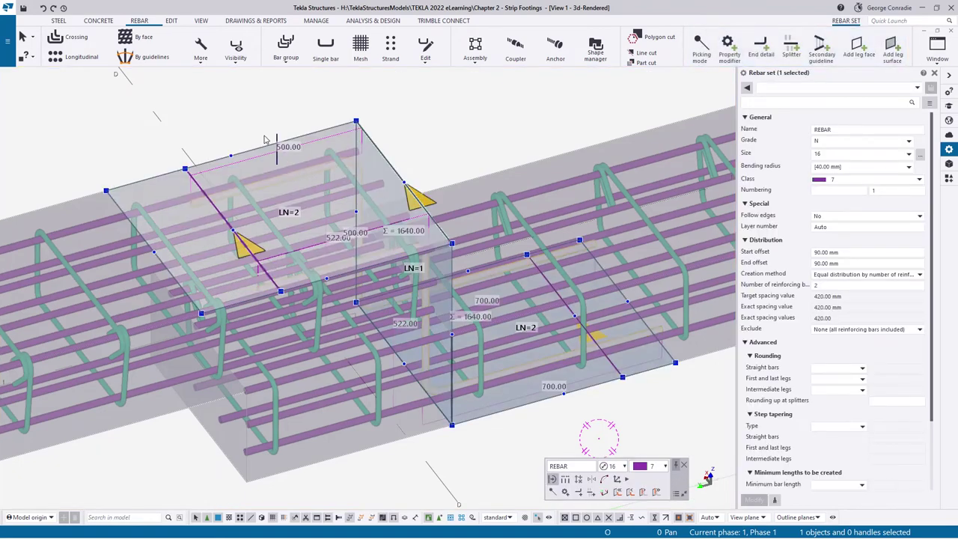
pyautogui.click(231, 58)
pyautogui.click(212, 76)
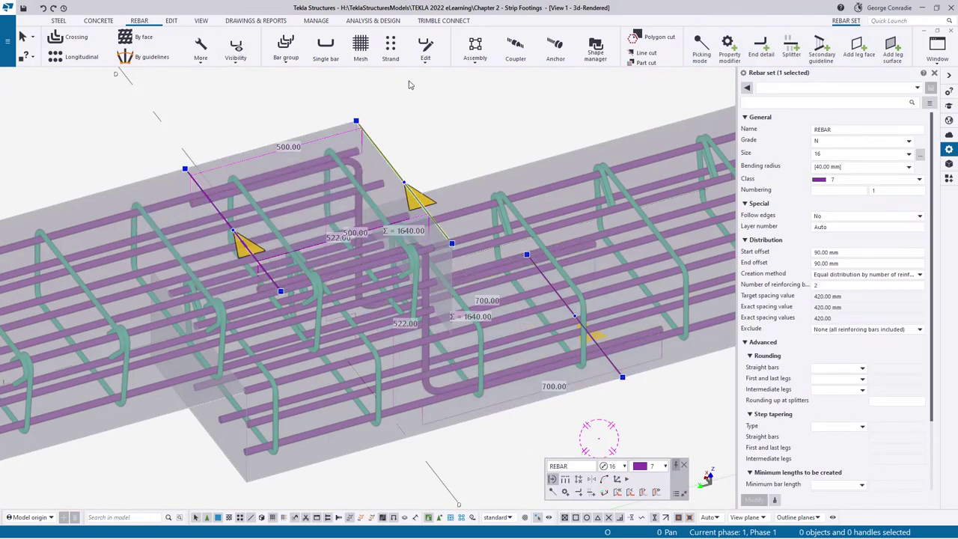
# Make one linear copy of the Z-shaped rebar set 600 mm along Y, to the other end of the footing overlap, and end the command.
pyautogui.click(573, 252)
pyautogui.keyDown('ctrl'); pyautogui.moveTo(485, 335); pyautogui.dragTo(512, 323, button='middle'); pyautogui.keyUp('ctrl')
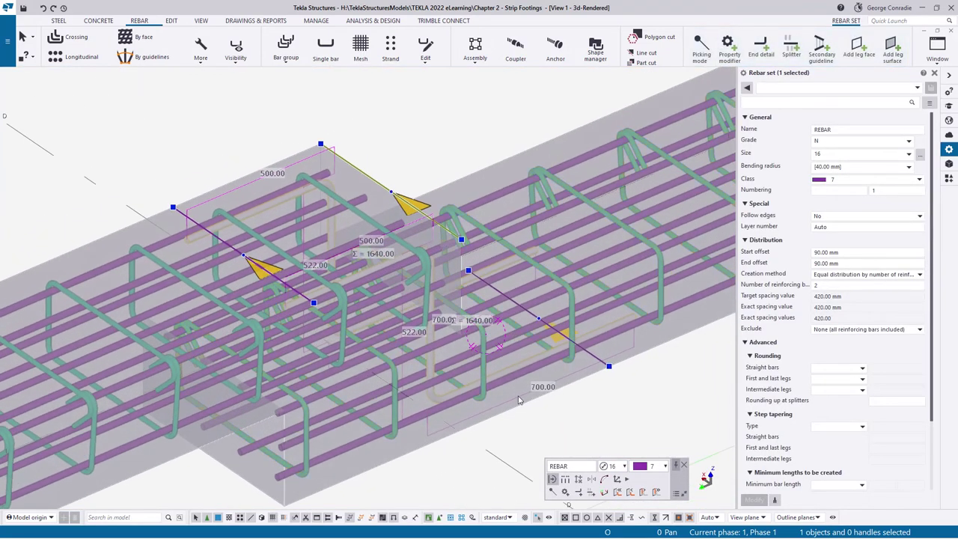
pyautogui.moveTo(518, 389); pyautogui.dragTo(523, 326, button='middle')
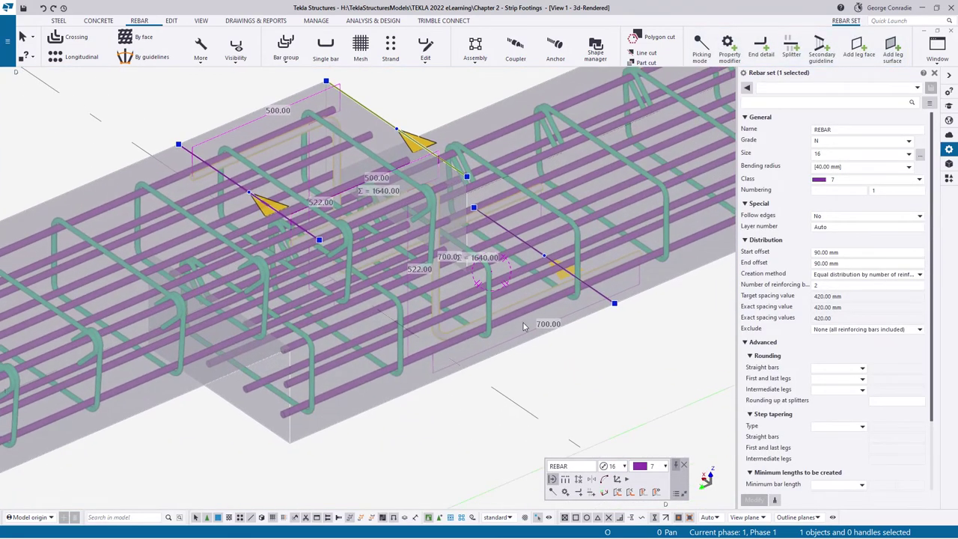
pyautogui.rightClick(471, 362)
pyautogui.moveTo(520, 152)
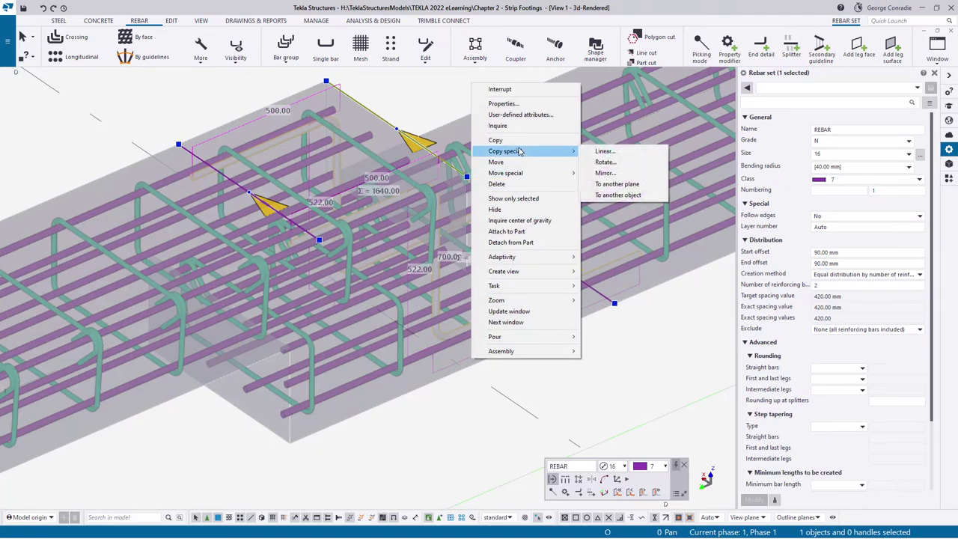
pyautogui.click(596, 154)
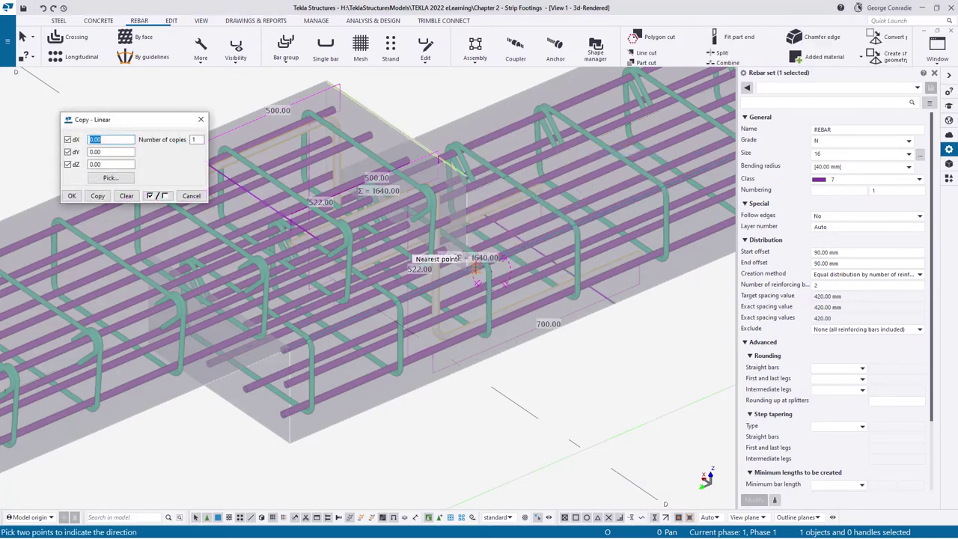
pyautogui.click(468, 271)
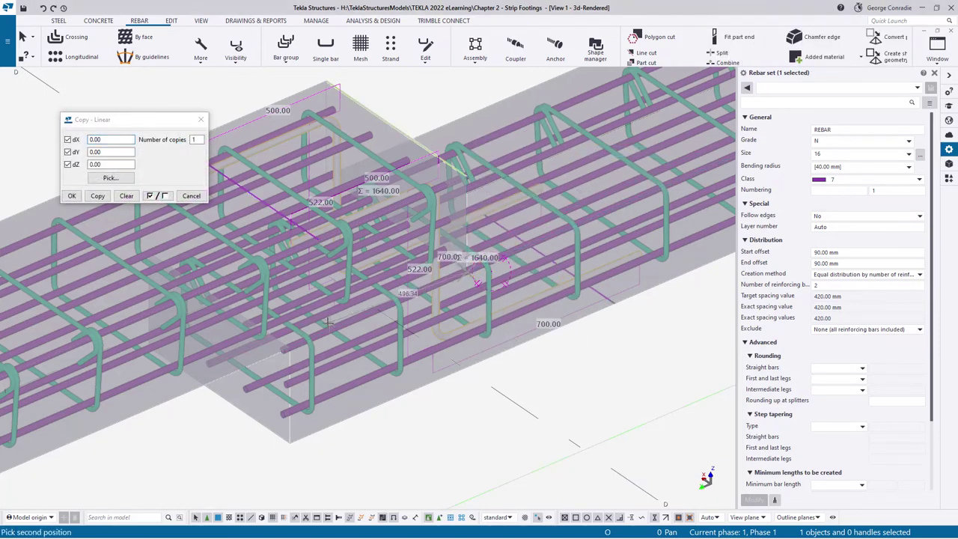
pyautogui.click(292, 351)
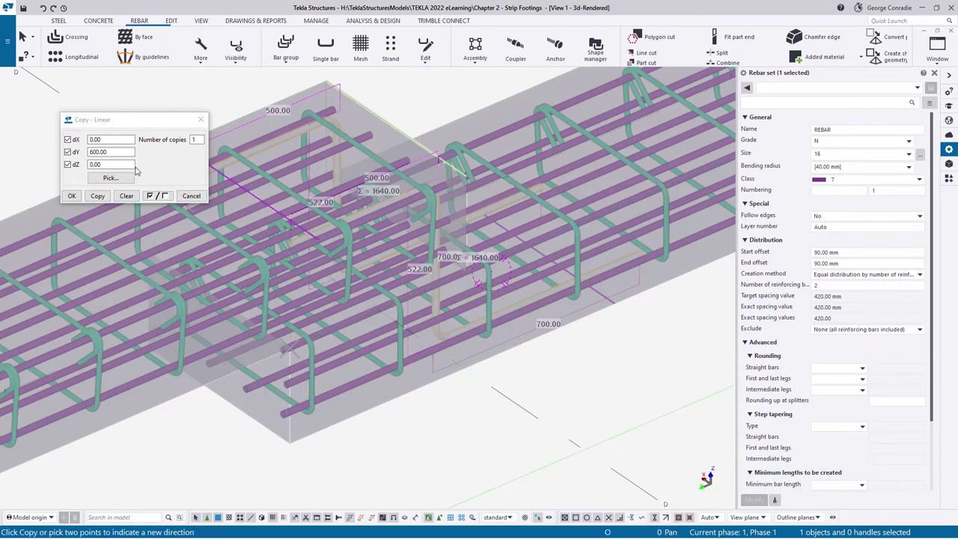
pyautogui.click(99, 196)
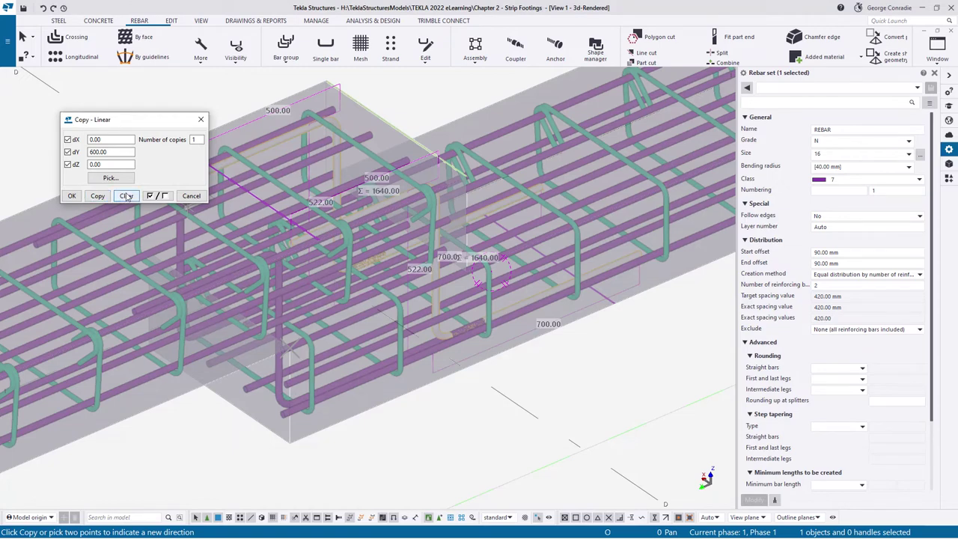
pyautogui.click(190, 195)
pyautogui.rightClick(441, 103)
pyautogui.click(457, 112)
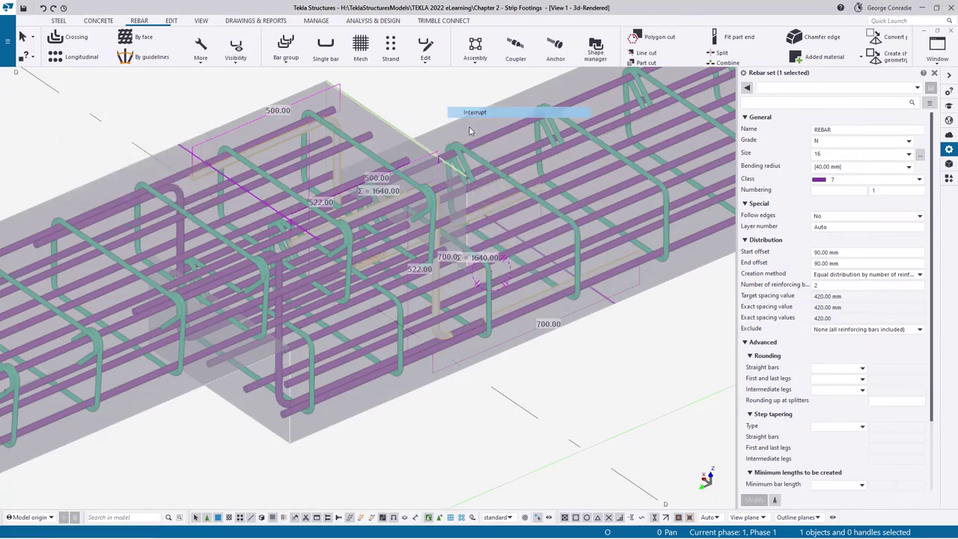
pyautogui.click(438, 364)
# Set the leg length of the copied Z-shaped set's bottom end detail to 500 mm.
pyautogui.keyDown('ctrl'); pyautogui.moveTo(405, 372); pyautogui.dragTo(393, 377, button='middle'); pyautogui.keyUp('ctrl')
pyautogui.scroll(3, 325, 406)
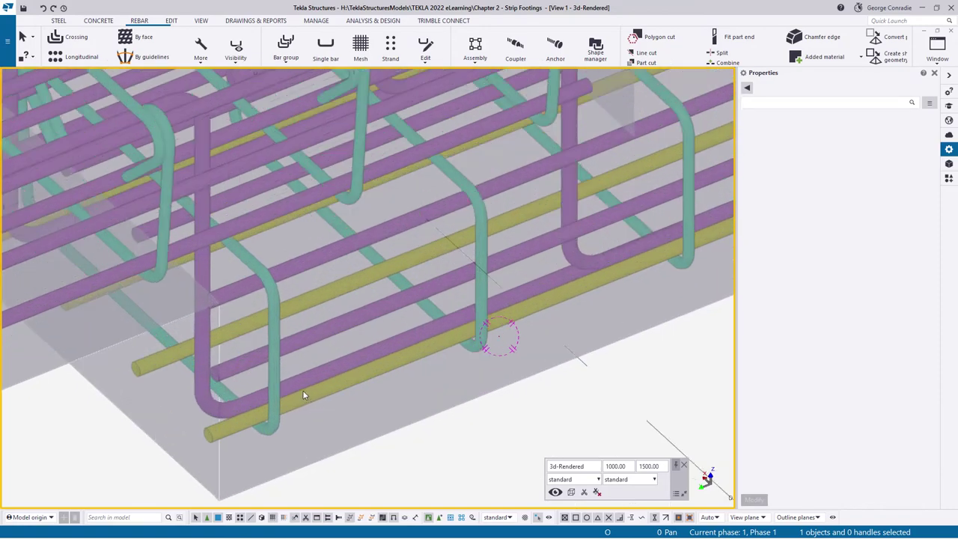
pyautogui.moveTo(302, 384)
pyautogui.keyDown('ctrl'); pyautogui.mouseDown(button='middle')
pyautogui.moveTo(338, 319)
pyautogui.moveTo(304, 387)
pyautogui.mouseUp(button='middle'); pyautogui.keyUp('ctrl')
pyautogui.scroll(-3, 313, 386)
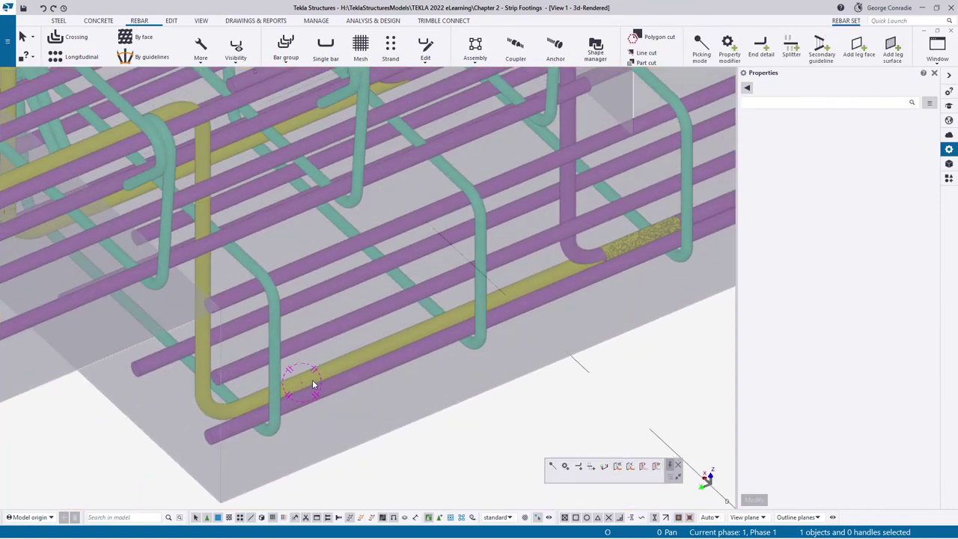
pyautogui.click(321, 381)
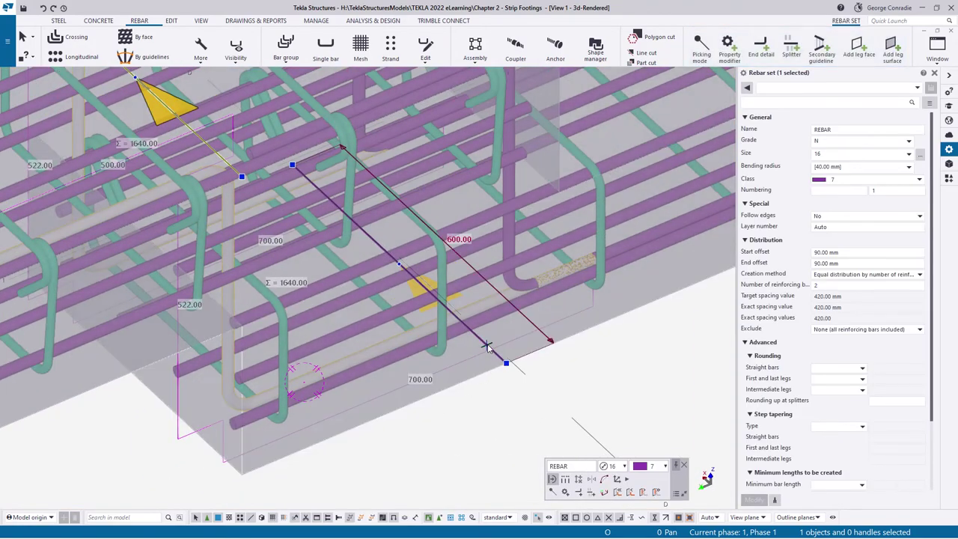
pyautogui.click(487, 346)
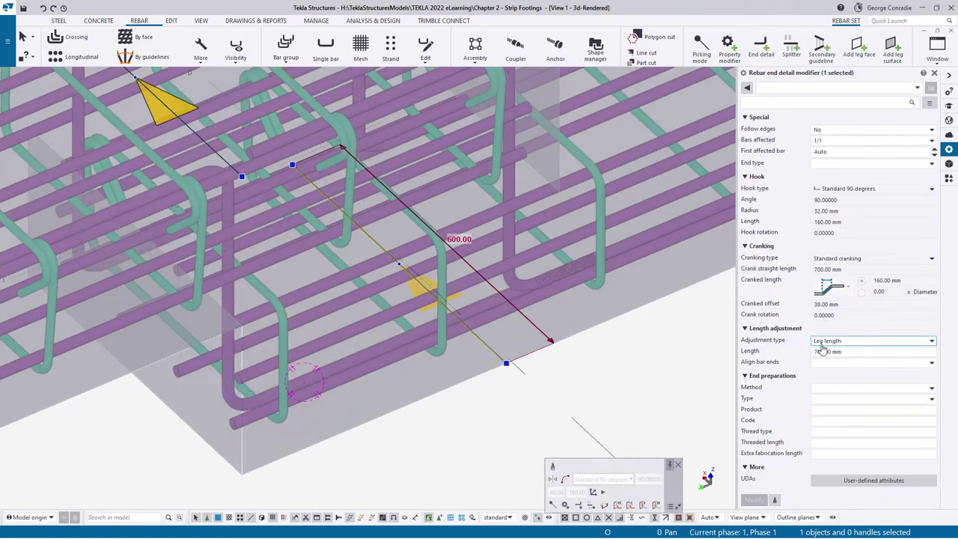
pyautogui.click(854, 351)
pyautogui.write('500')
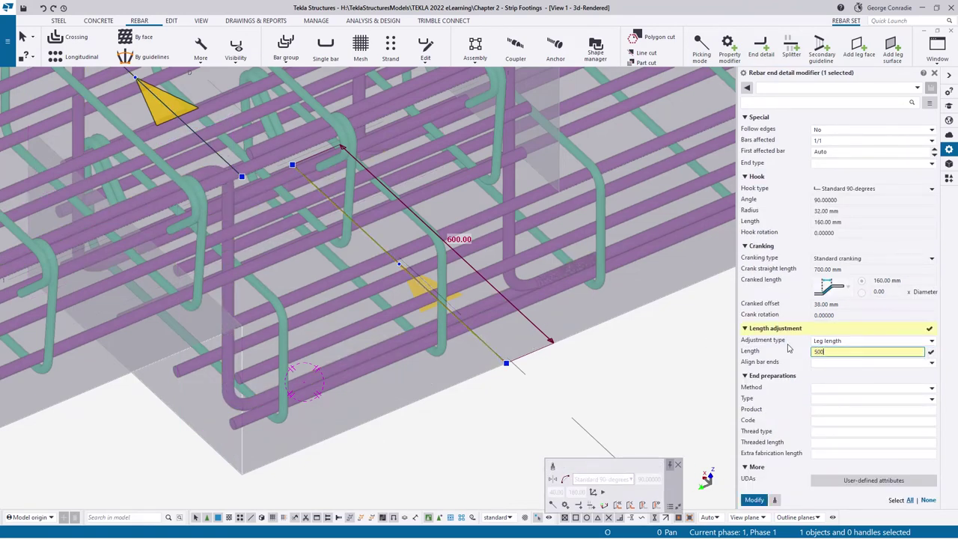
pyautogui.press('Return')
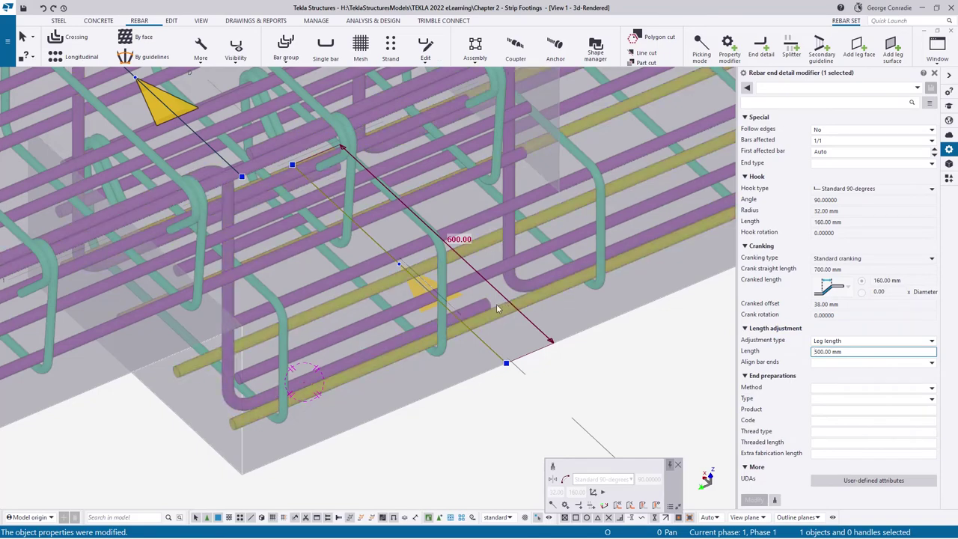
# Set the leg length of the copied Z-shaped set's top end detail in the upper footing to 700 mm, and clear the selection.
pyautogui.scroll(-3, 497, 308)
pyautogui.moveTo(205, 234); pyautogui.dragTo(307, 221, button='middle')
pyautogui.click(289, 277)
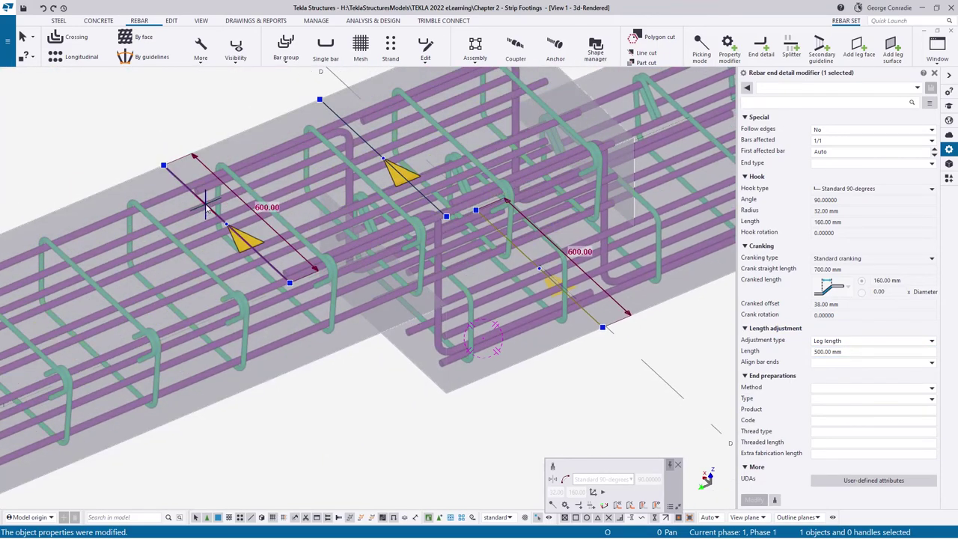
pyautogui.click(824, 351)
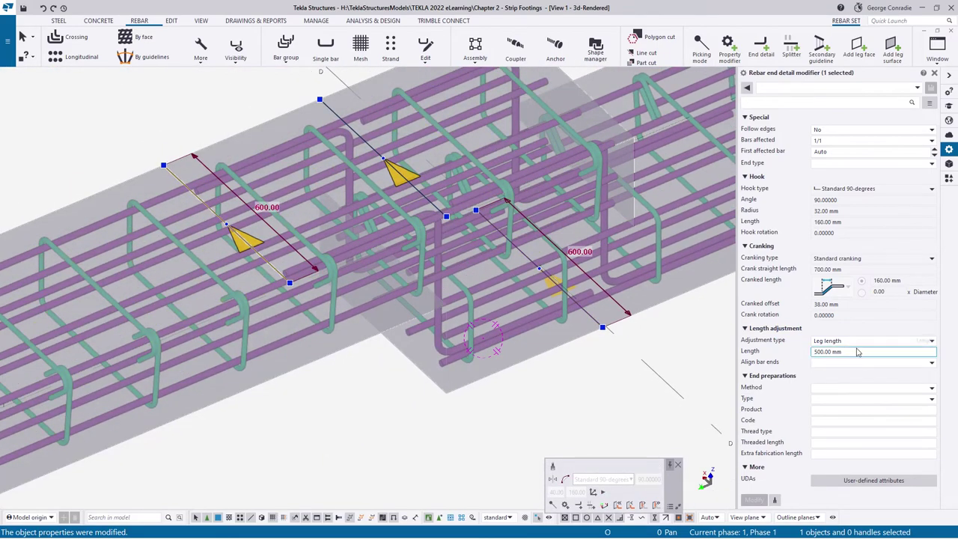
pyautogui.write('700')
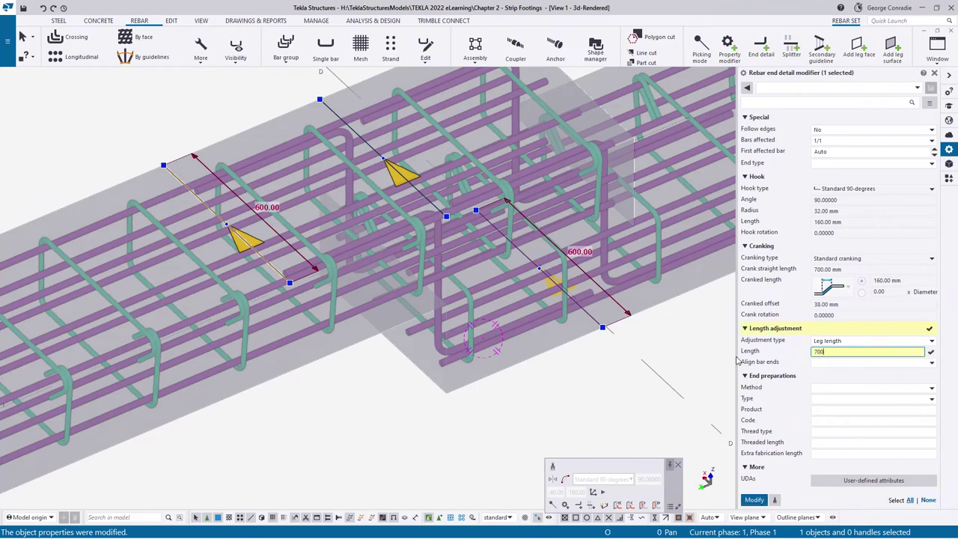
pyautogui.press('Return')
pyautogui.click(377, 443)
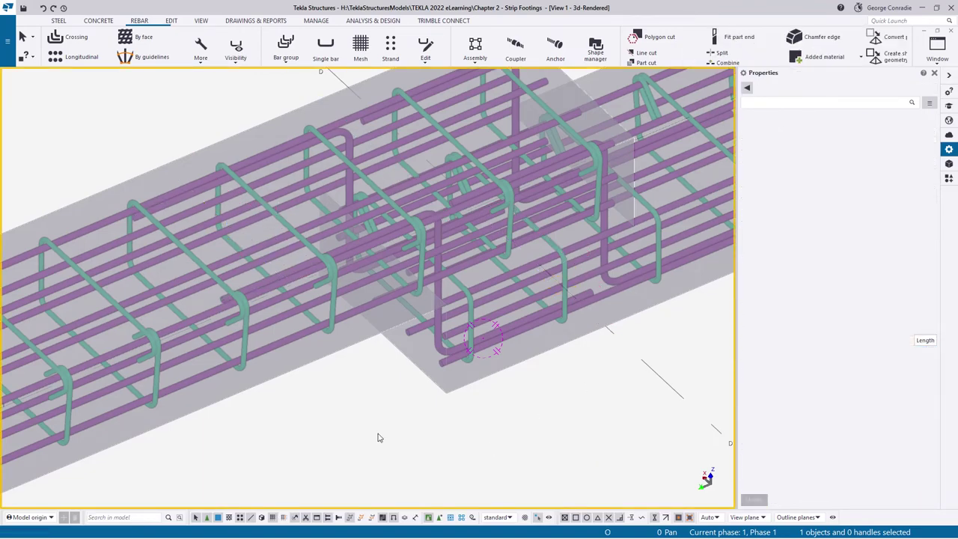
# Examine the footing layout and the Z-shaped bars at the grid D step in 3D and in plan.
pyautogui.scroll(-4, 378, 436)
pyautogui.keyDown('ctrl'); pyautogui.moveTo(379, 436); pyautogui.dragTo(394, 310, button='middle'); pyautogui.keyUp('ctrl')
pyautogui.scroll(-3, 479, 335)
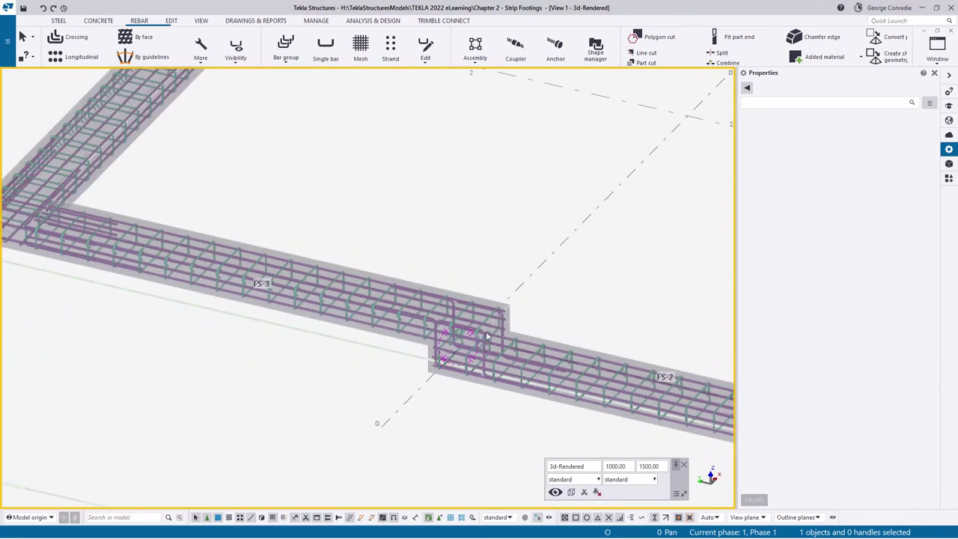
pyautogui.scroll(-3, 474, 289)
pyautogui.moveTo(370, 178); pyautogui.dragTo(355, 266, button='middle')
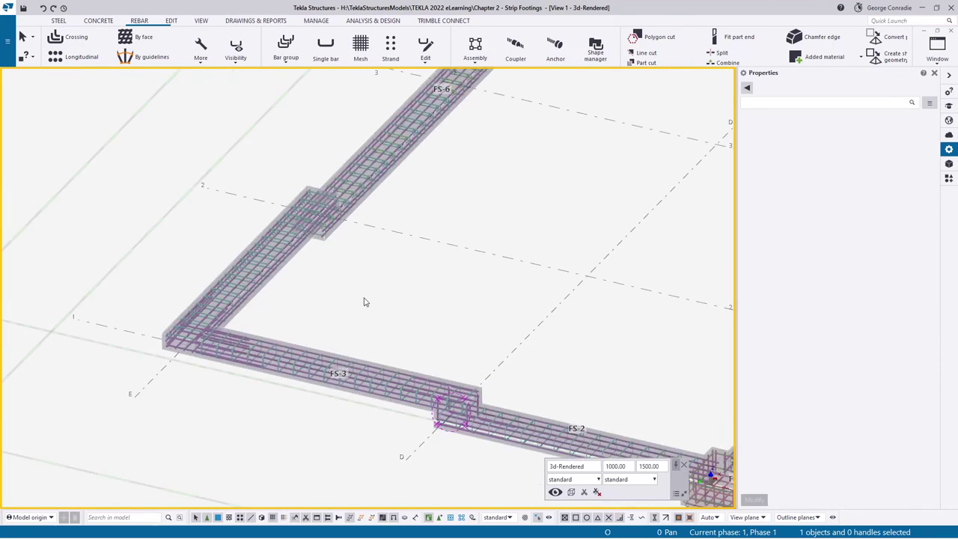
pyautogui.hotkey('ctrl', 'p')
pyautogui.scroll(6, 306, 225)
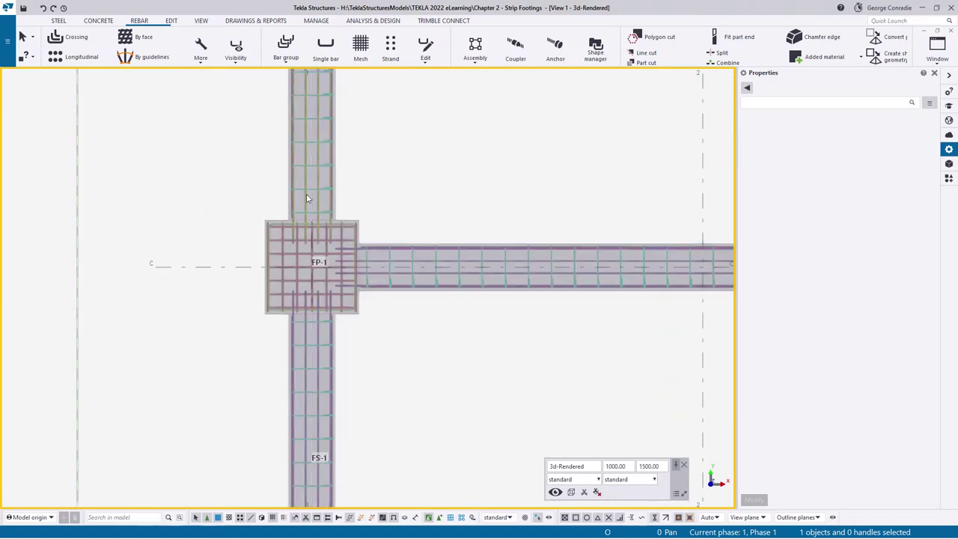
pyautogui.moveTo(319, 235); pyautogui.dragTo(329, 366, button='middle')
pyautogui.moveTo(396, 163); pyautogui.dragTo(387, 374, button='middle')
pyautogui.moveTo(402, 187); pyautogui.dragTo(414, 414, button='middle')
pyautogui.moveTo(426, 379); pyautogui.dragTo(439, 232, button='middle')
pyautogui.scroll(5, 348, 180)
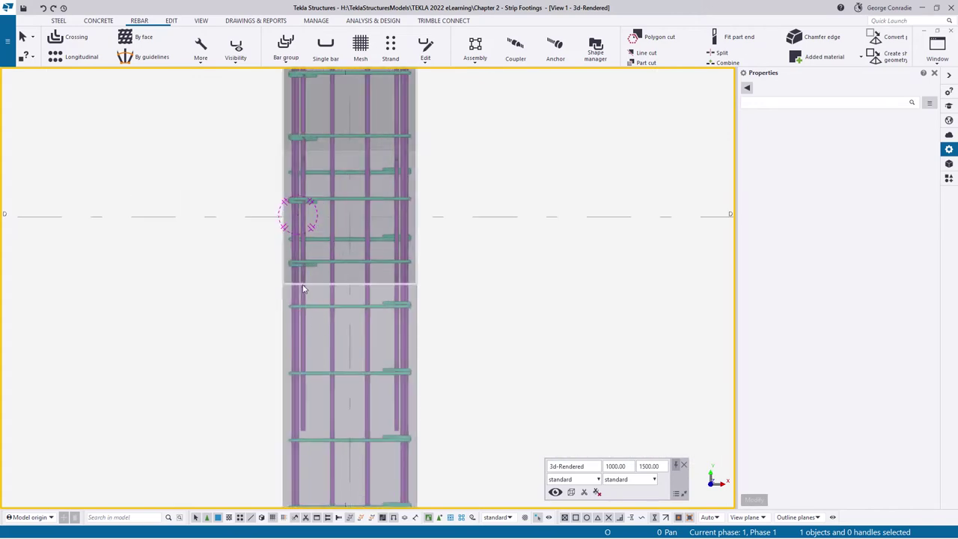
# Make one copy of both Z-shaped rebar sets at grid D, rotated 90° around Z about the grid 1/E intersection, and end the command.
pyautogui.keyDown('ctrl'); pyautogui.moveTo(303, 310); pyautogui.dragTo(416, 218, button='middle'); pyautogui.keyUp('ctrl')
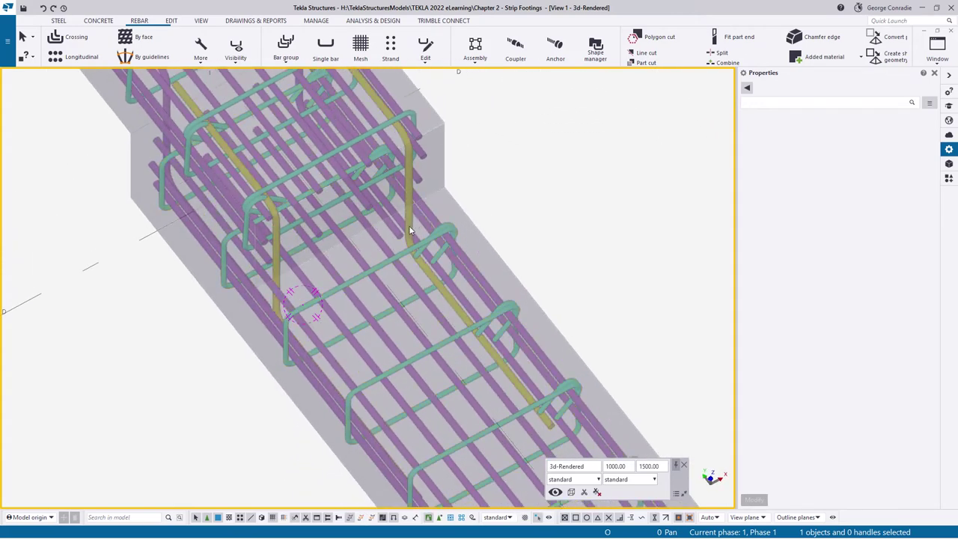
pyautogui.click(409, 225)
pyautogui.scroll(2, 418, 278)
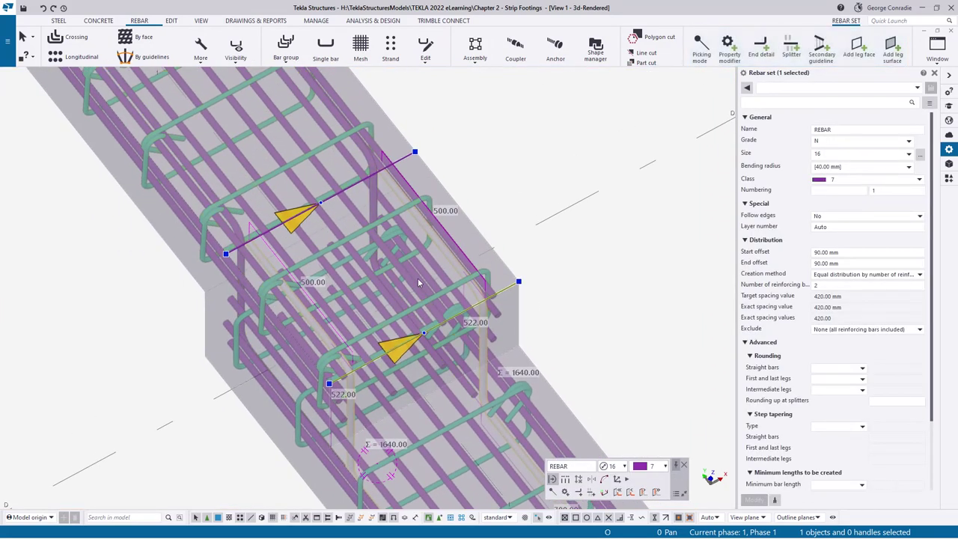
pyautogui.click(376, 187)
pyautogui.scroll(-1, 505, 195)
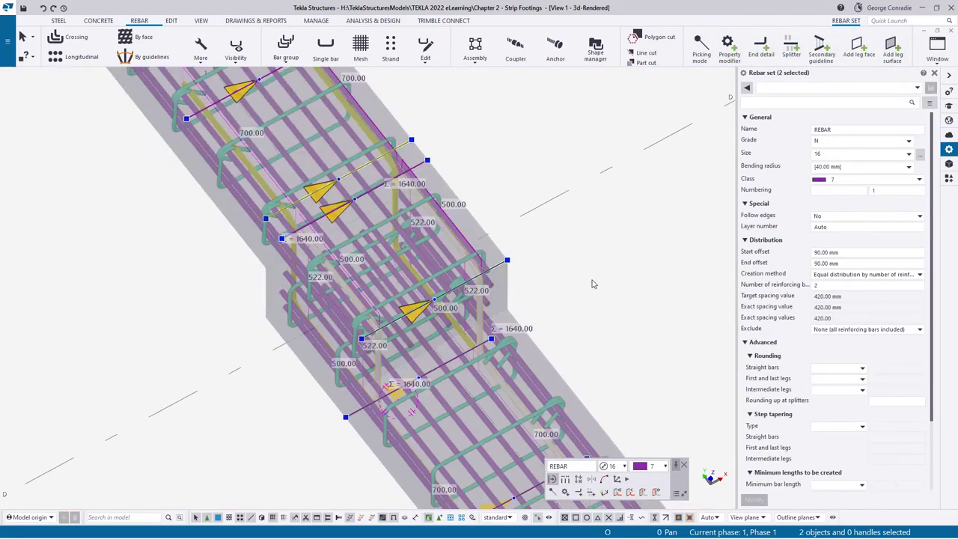
pyautogui.scroll(-1, 593, 283)
pyautogui.moveTo(596, 279); pyautogui.dragTo(550, 272, button='middle')
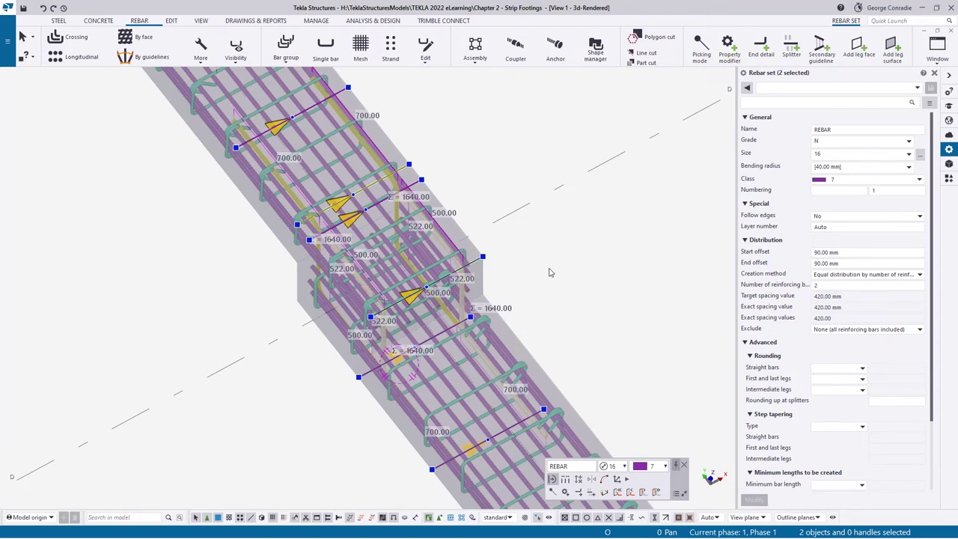
pyautogui.hotkey('ctrl', 'p')
pyautogui.scroll(3, 238, 126)
pyautogui.scroll(2, 238, 126)
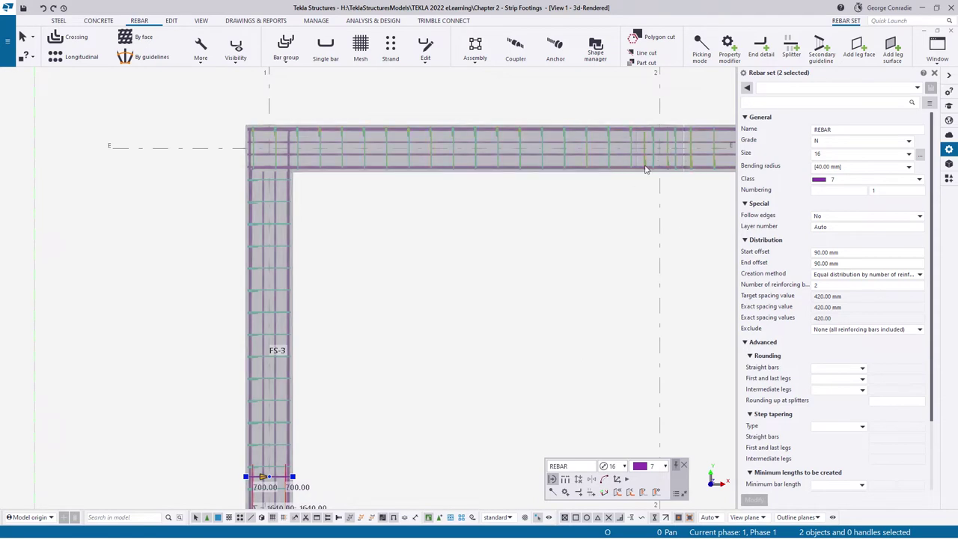
pyautogui.scroll(-1, 533, 257)
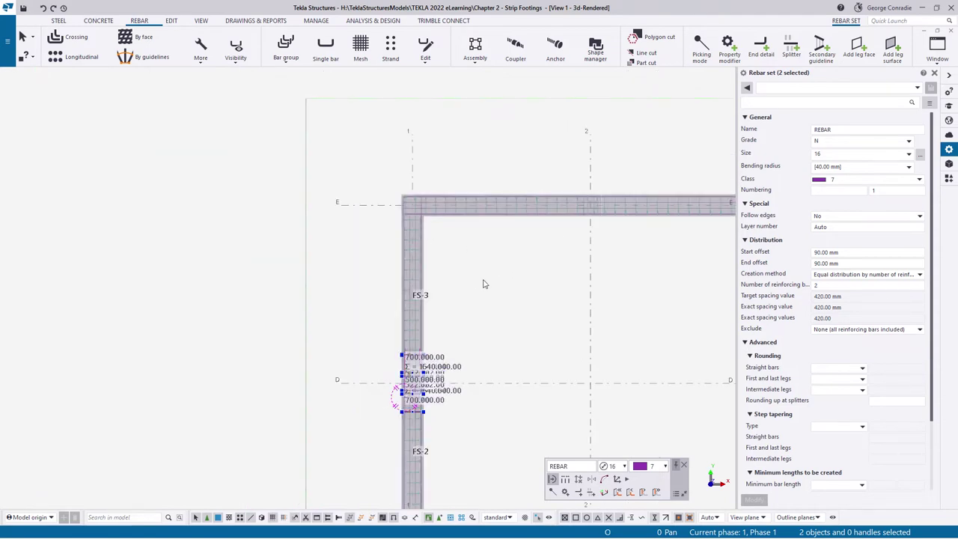
pyautogui.scroll(4, 485, 283)
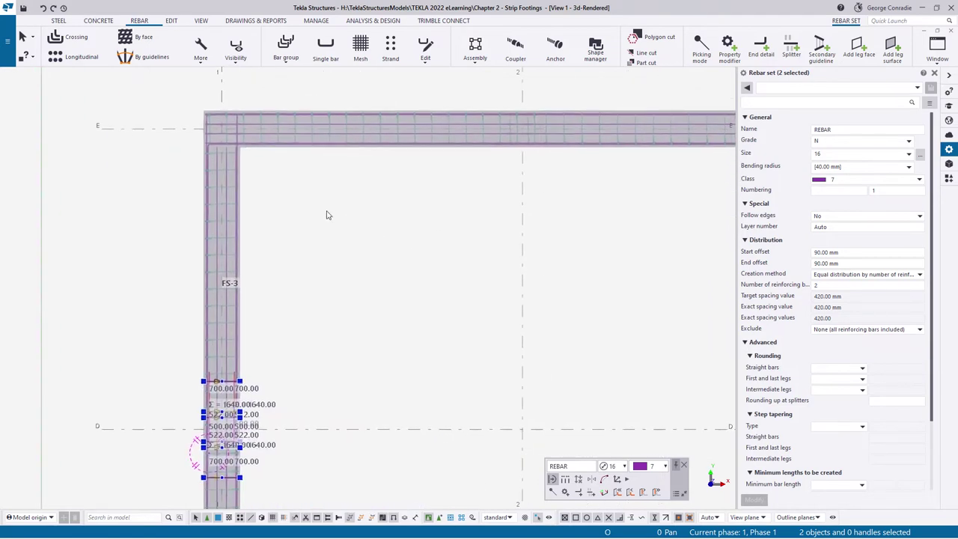
pyautogui.rightClick(327, 215)
pyautogui.moveTo(361, 281)
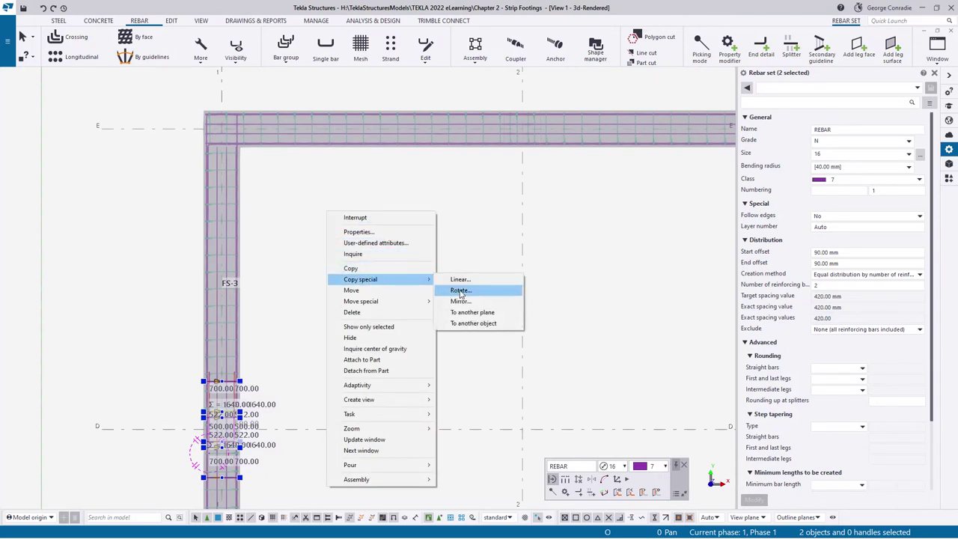
pyautogui.click(461, 291)
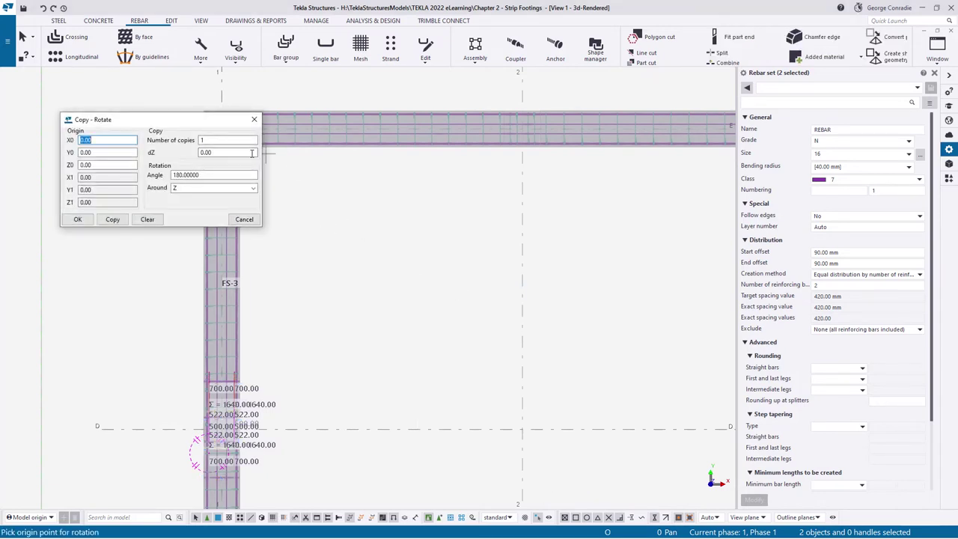
pyautogui.scroll(5, 348, 180)
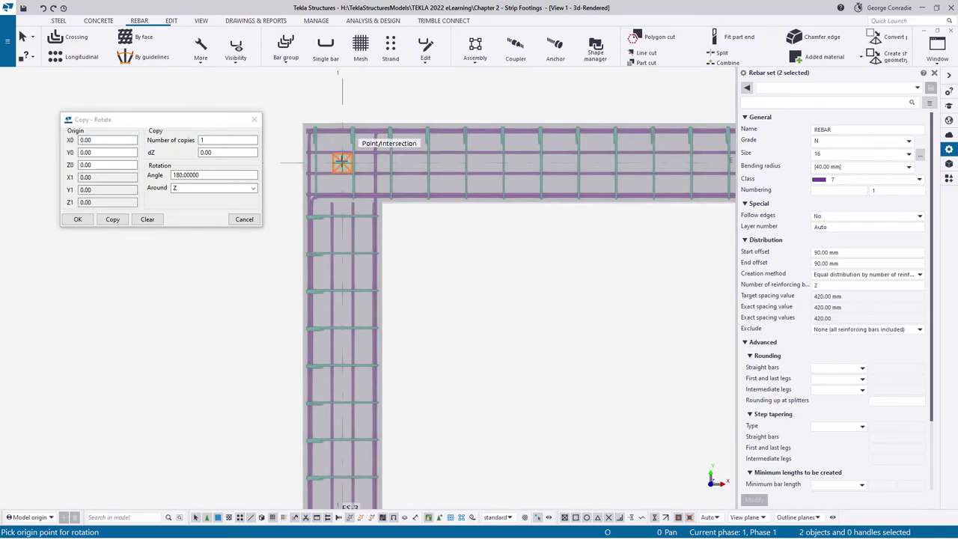
pyautogui.click(342, 164)
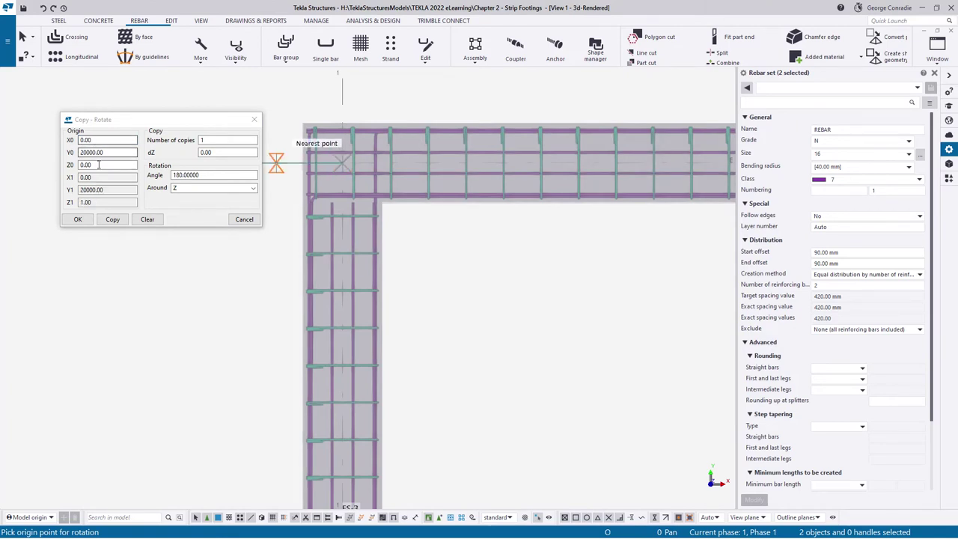
pyautogui.click(214, 140)
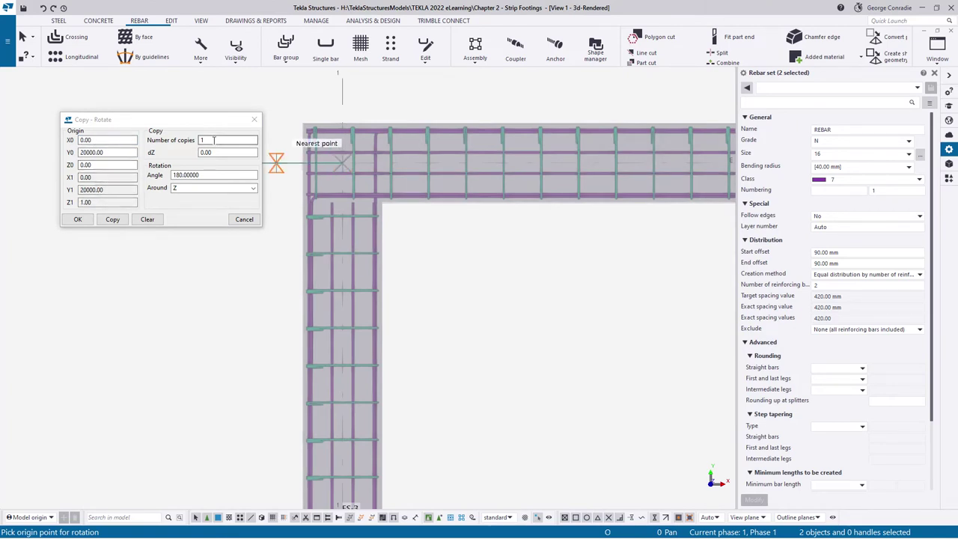
pyautogui.doubleClick(212, 174)
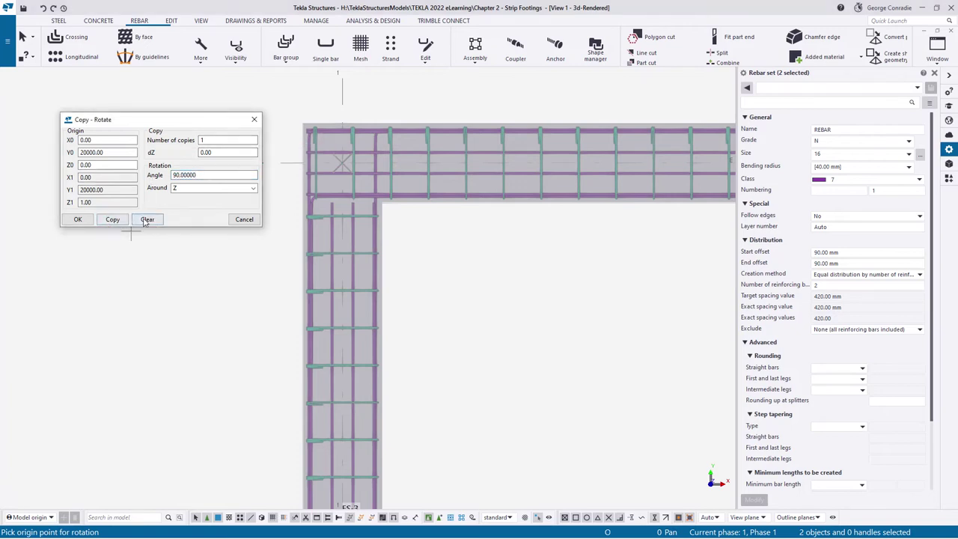
pyautogui.click(242, 220)
pyautogui.rightClick(228, 241)
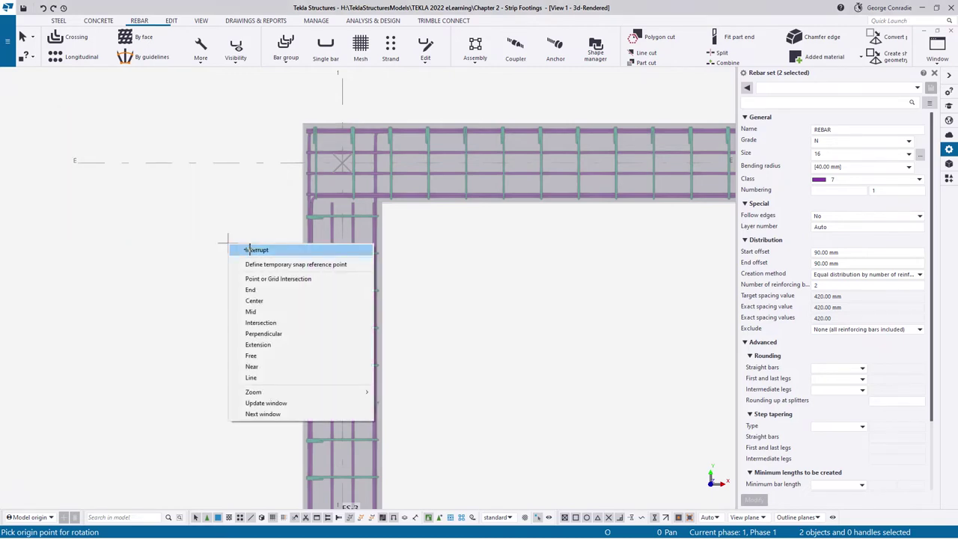
pyautogui.click(249, 249)
# Examine the footing step at grid 2 along grid E and the reinforcement layout of all strip footings in 3D.
pyautogui.scroll(-2, 248, 251)
pyautogui.moveTo(461, 280); pyautogui.dragTo(207, 294, button='middle')
pyautogui.moveTo(489, 280); pyautogui.dragTo(358, 286, button='middle')
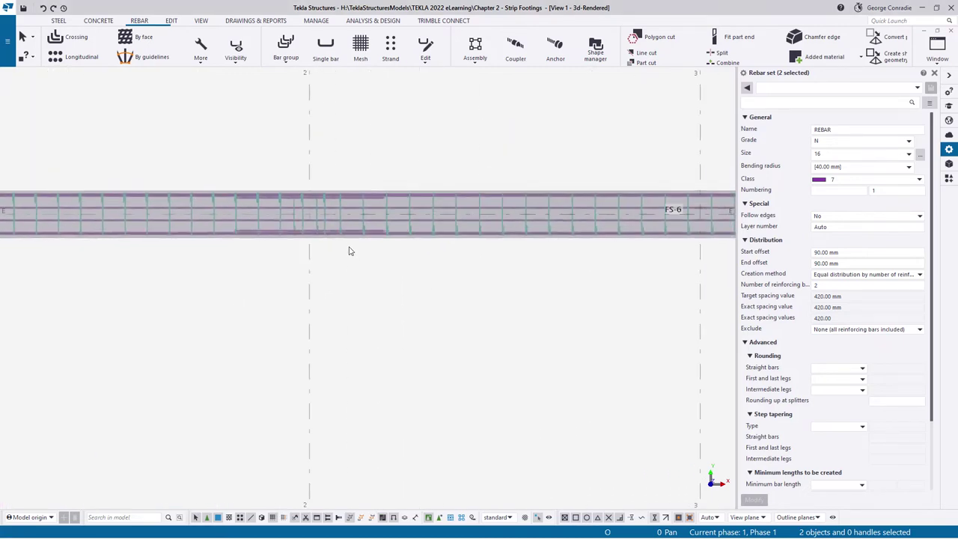
pyautogui.keyDown('ctrl'); pyautogui.moveTo(348, 250); pyautogui.dragTo(402, 207, button='middle'); pyautogui.keyUp('ctrl')
pyautogui.scroll(-5, 404, 214)
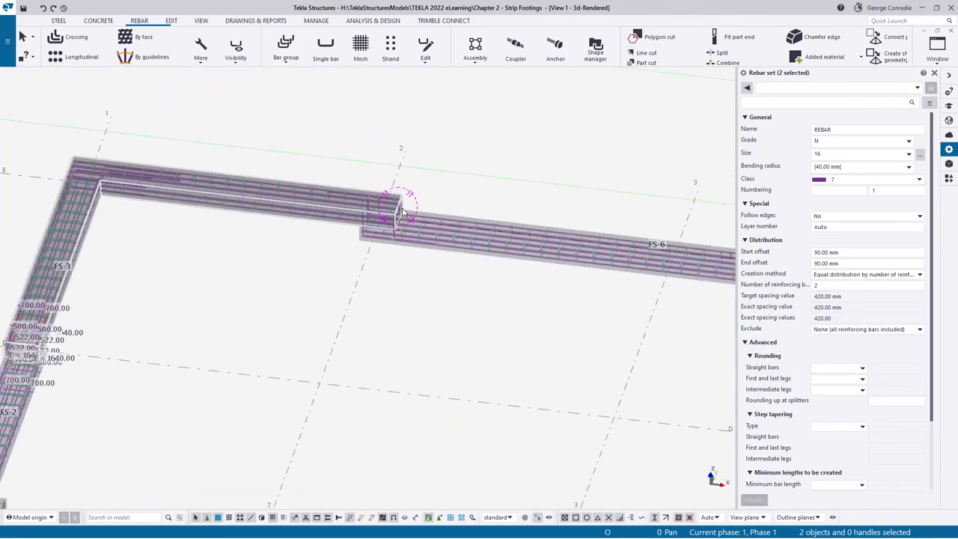
pyautogui.scroll(-3, 402, 212)
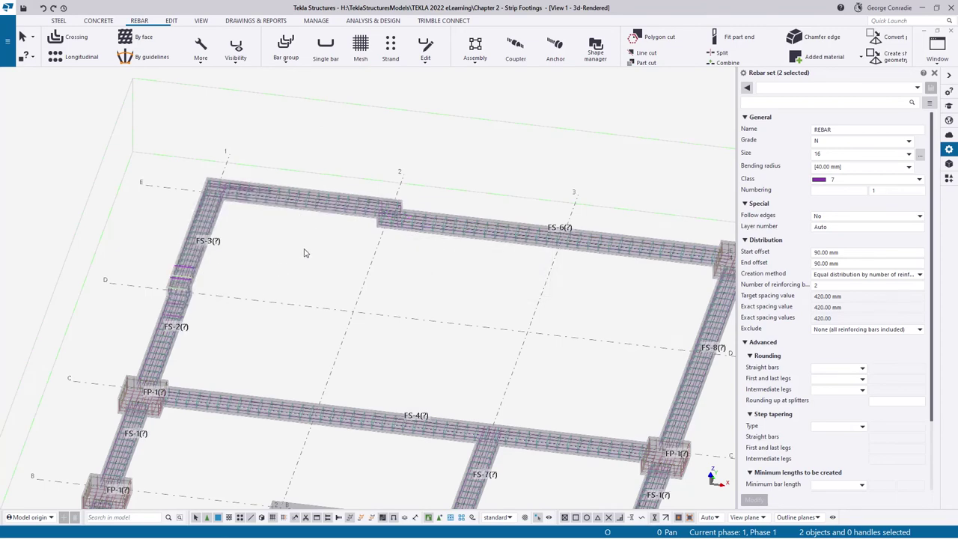
pyautogui.scroll(-4, 305, 253)
pyautogui.moveTo(351, 295); pyautogui.dragTo(353, 191, button='middle')
pyautogui.scroll(4, 332, 335)
pyautogui.moveTo(341, 306)
pyautogui.keyDown('ctrl'); pyautogui.mouseDown(button='middle')
pyautogui.moveTo(438, 298)
pyautogui.moveTo(290, 353)
pyautogui.moveTo(578, 295)
pyautogui.mouseUp(button='middle'); pyautogui.keyUp('ctrl')
pyautogui.scroll(-2, 289, 353)
pyautogui.moveTo(578, 294); pyautogui.dragTo(524, 315, button='middle')
pyautogui.moveTo(438, 330); pyautogui.dragTo(557, 307, button='middle')
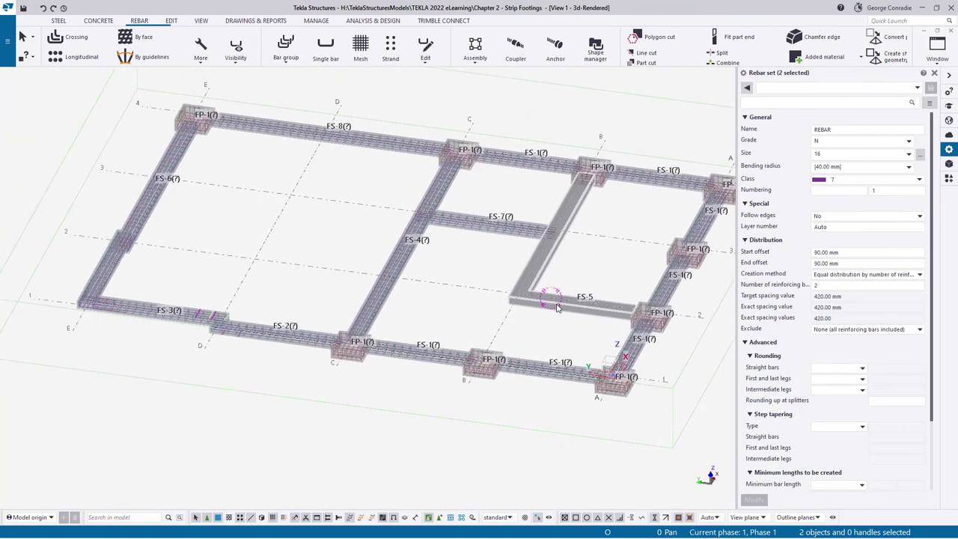
pyautogui.scroll(5, 335, 313)
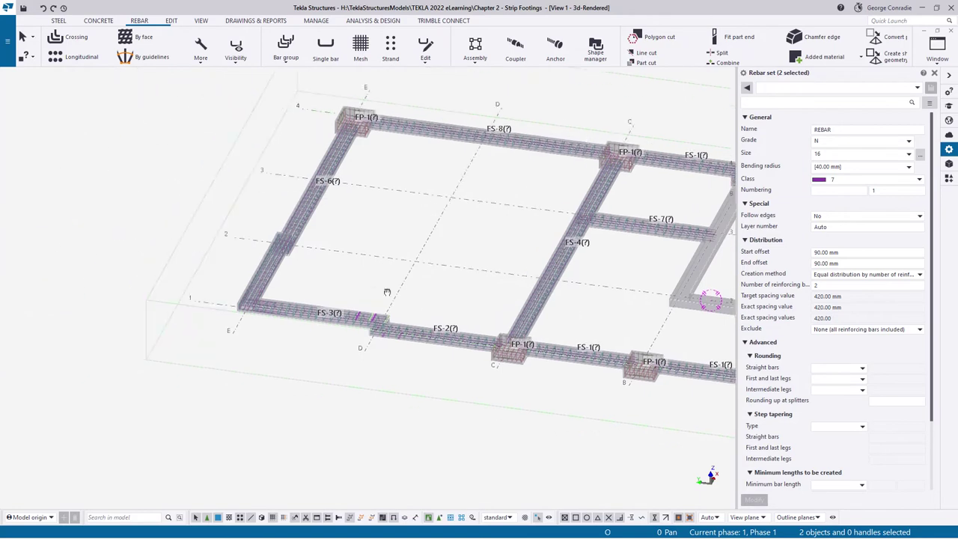
pyautogui.scroll(8, 336, 320)
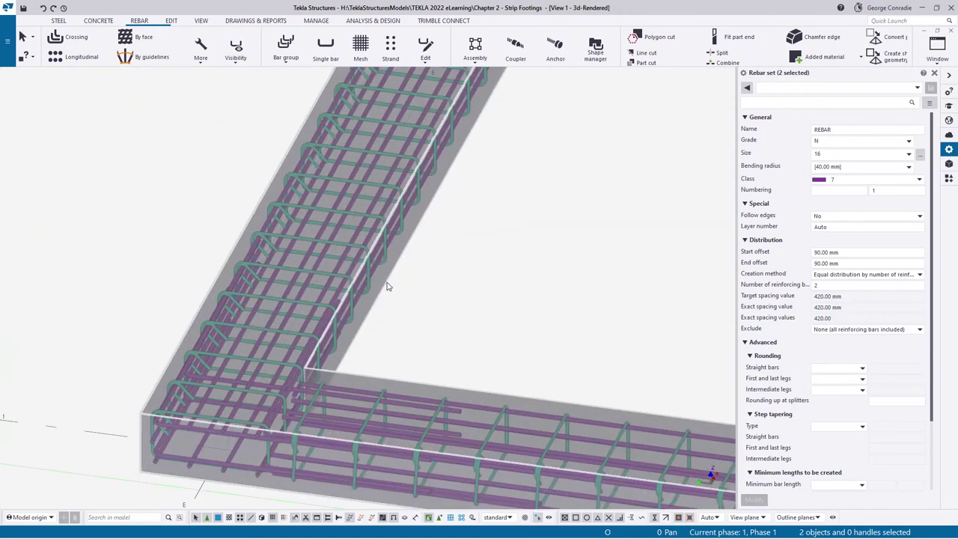
pyautogui.click(381, 255)
pyautogui.scroll(3, 366, 263)
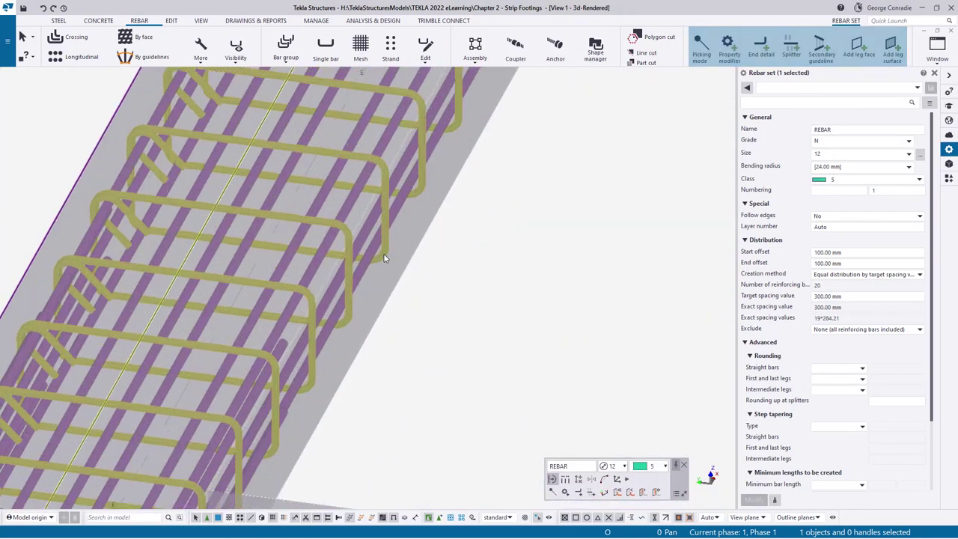
pyautogui.keyDown('ctrl'); pyautogui.click(364, 264); pyautogui.keyUp('ctrl')
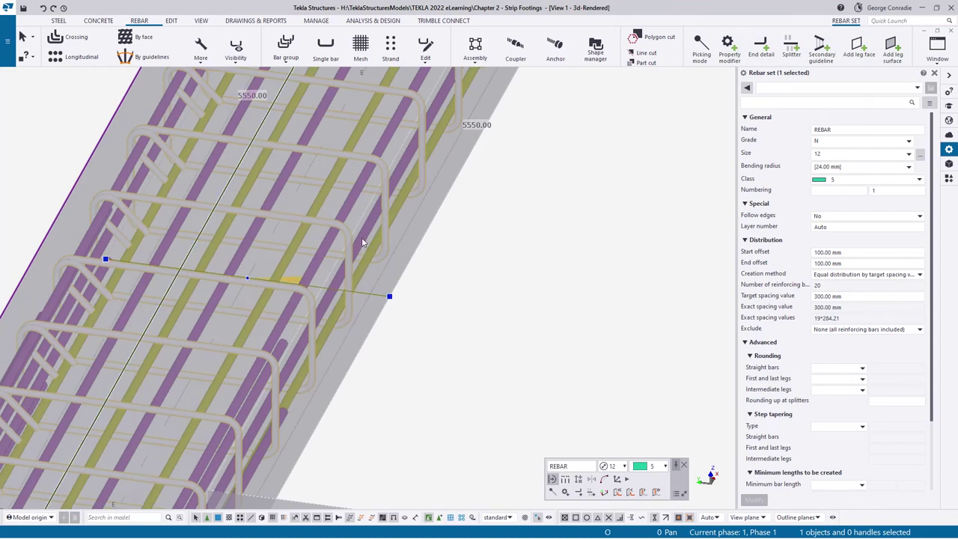
pyautogui.keyDown('ctrl'); pyautogui.click(352, 214); pyautogui.keyUp('ctrl')
pyautogui.keyDown('ctrl'); pyautogui.click(347, 208); pyautogui.keyUp('ctrl')
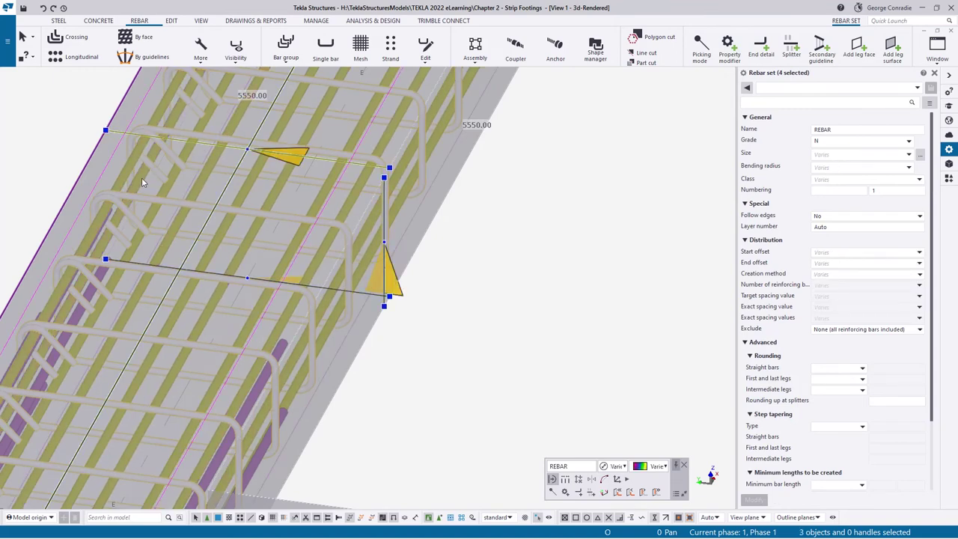
pyautogui.keyDown('ctrl'); pyautogui.click(144, 182); pyautogui.keyUp('ctrl')
pyautogui.scroll(-2, 298, 202)
pyautogui.moveTo(388, 325); pyautogui.dragTo(390, 161, button='middle')
pyautogui.moveTo(543, 216); pyautogui.dragTo(412, 159, button='middle')
pyautogui.scroll(2, 409, 204)
pyautogui.keyDown('ctrl'); pyautogui.click(388, 213); pyautogui.keyUp('ctrl')
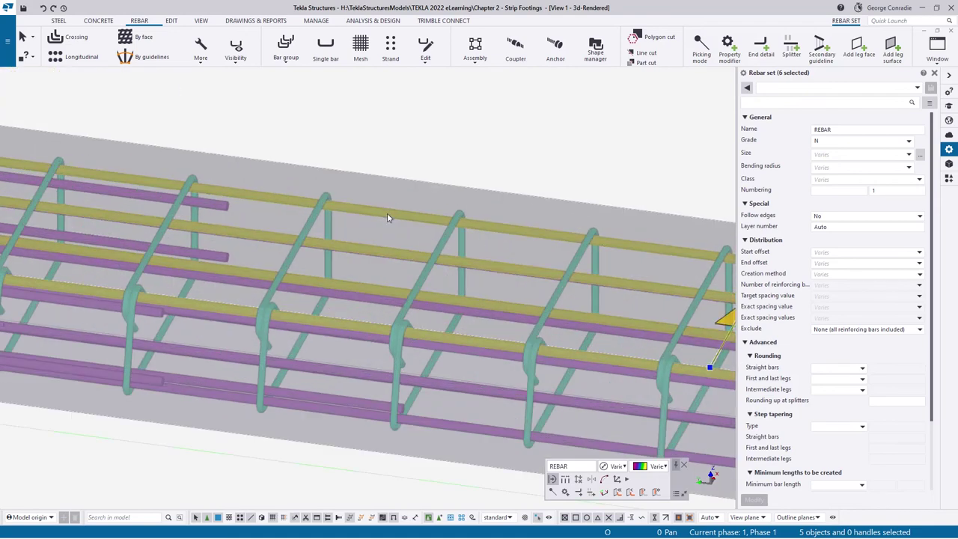
pyautogui.keyDown('ctrl'); pyautogui.click(377, 272); pyautogui.keyUp('ctrl')
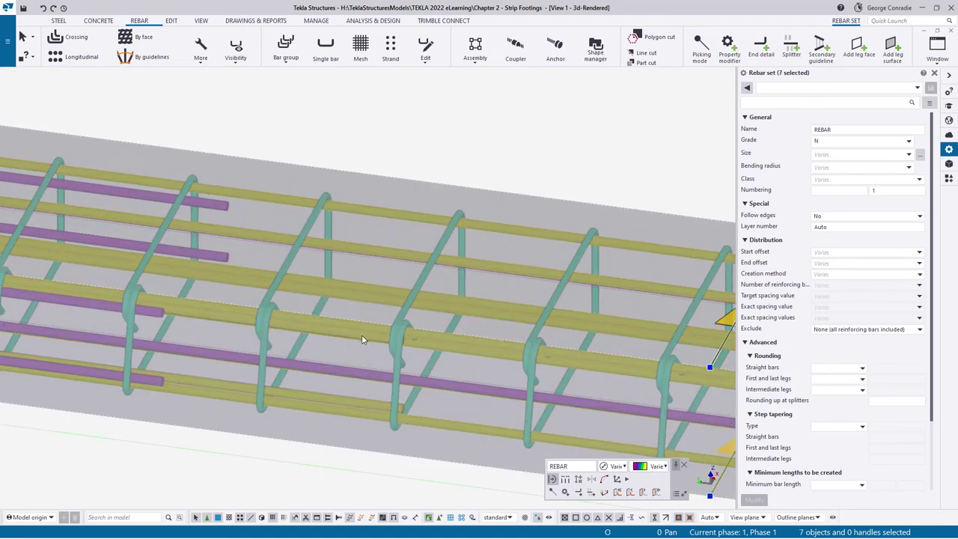
pyautogui.keyDown('ctrl'); pyautogui.click(442, 389); pyautogui.keyUp('ctrl')
pyautogui.scroll(-4, 441, 391)
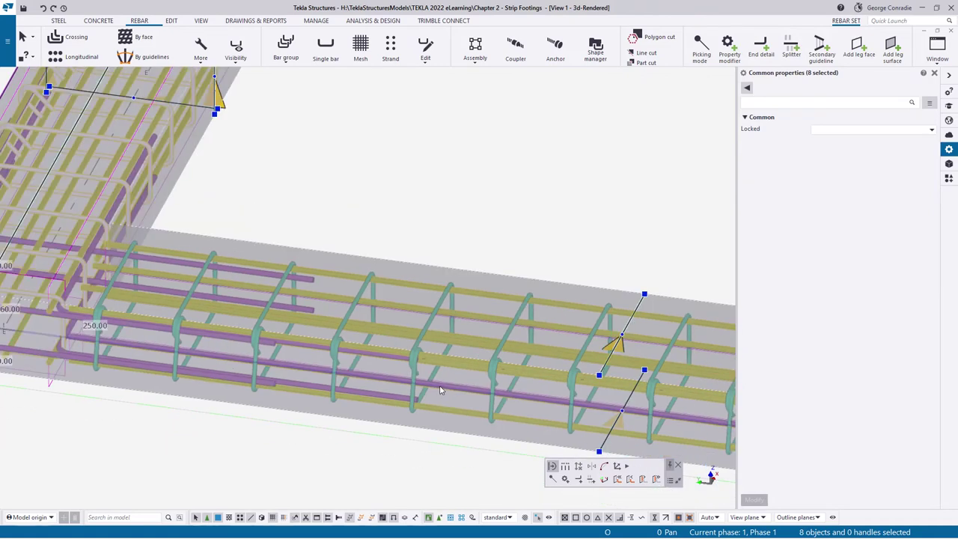
pyautogui.moveTo(440, 391); pyautogui.dragTo(445, 395, button='middle')
pyautogui.scroll(-2, 423, 300)
pyautogui.moveTo(423, 300); pyautogui.dragTo(449, 389, button='middle')
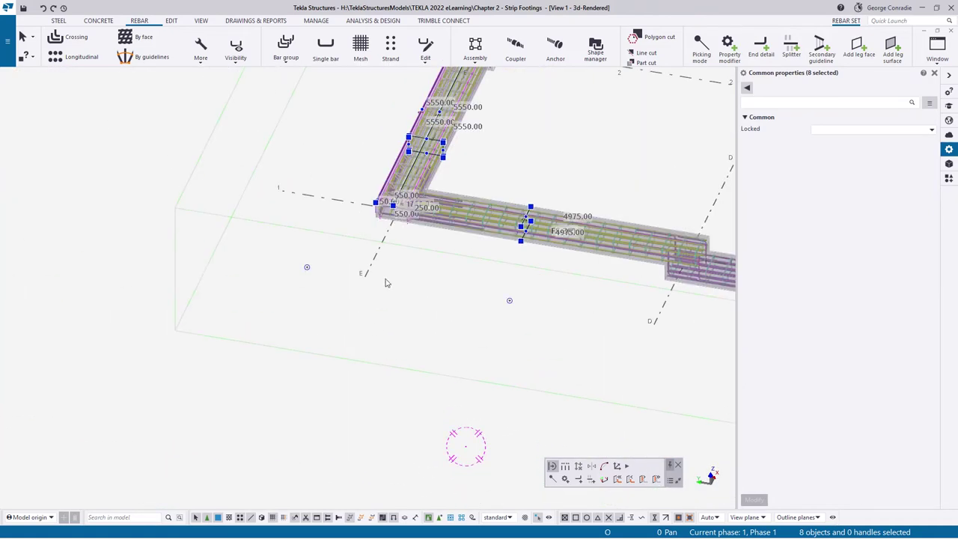
pyautogui.moveTo(387, 282); pyautogui.dragTo(320, 315, button='middle')
pyautogui.scroll(4, 441, 287)
pyautogui.click(438, 234)
# Select the bottom, top and side longitudinal bar sets and the stirrup set in the FS-3 footing leg along grid 1.
pyautogui.scroll(4, 438, 235)
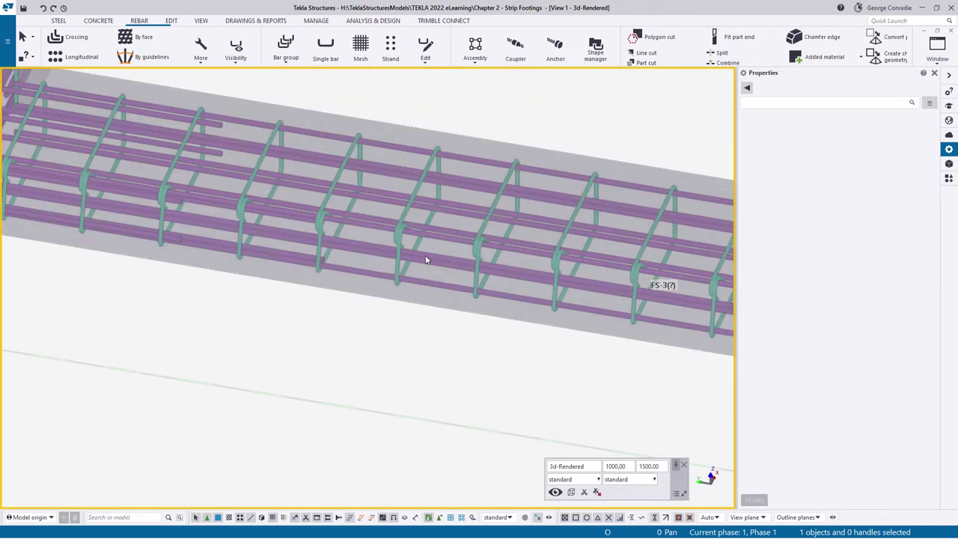
pyautogui.scroll(-2, 424, 315)
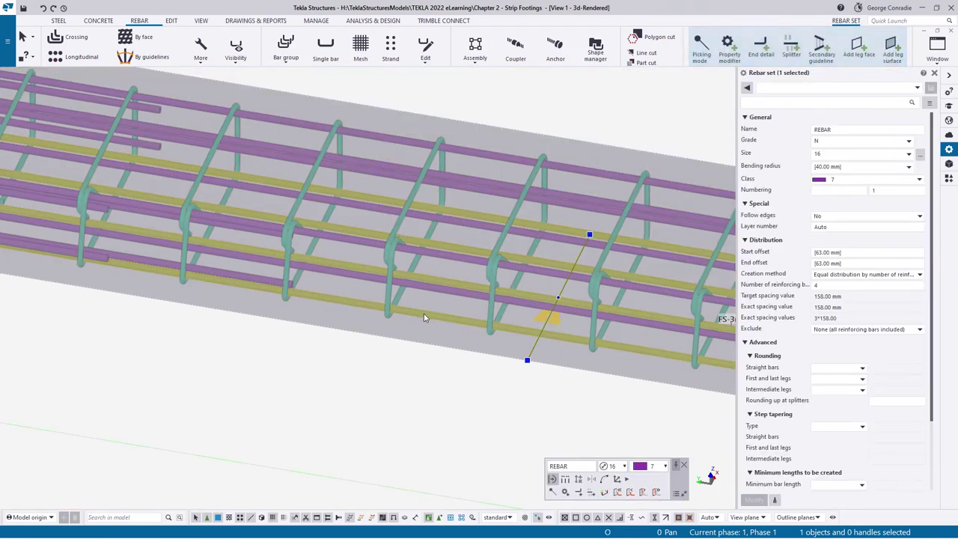
pyautogui.keyDown('ctrl'); pyautogui.moveTo(426, 304); pyautogui.dragTo(418, 321, button='middle'); pyautogui.keyUp('ctrl')
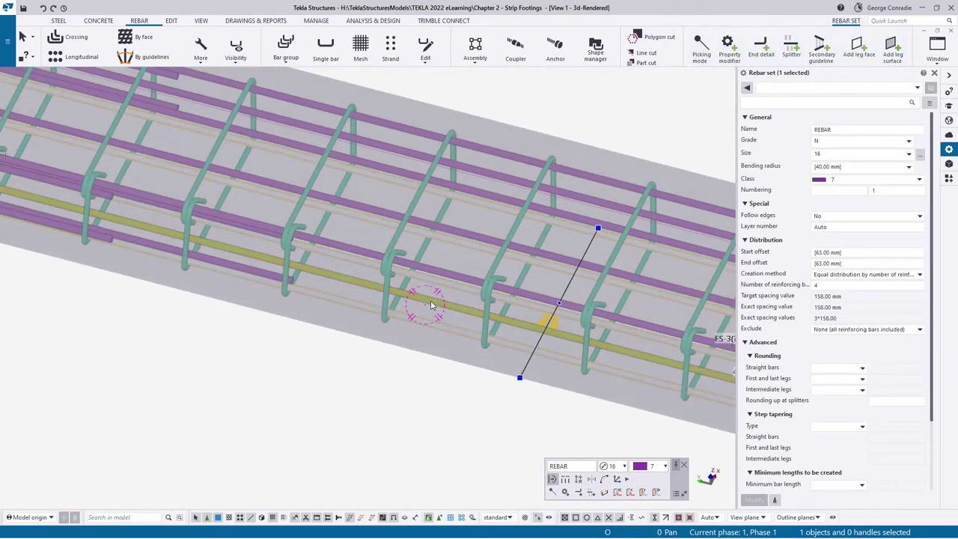
pyautogui.keyDown('ctrl'); pyautogui.click(430, 303); pyautogui.keyUp('ctrl')
pyautogui.keyDown('ctrl'); pyautogui.click(495, 155); pyautogui.keyUp('ctrl')
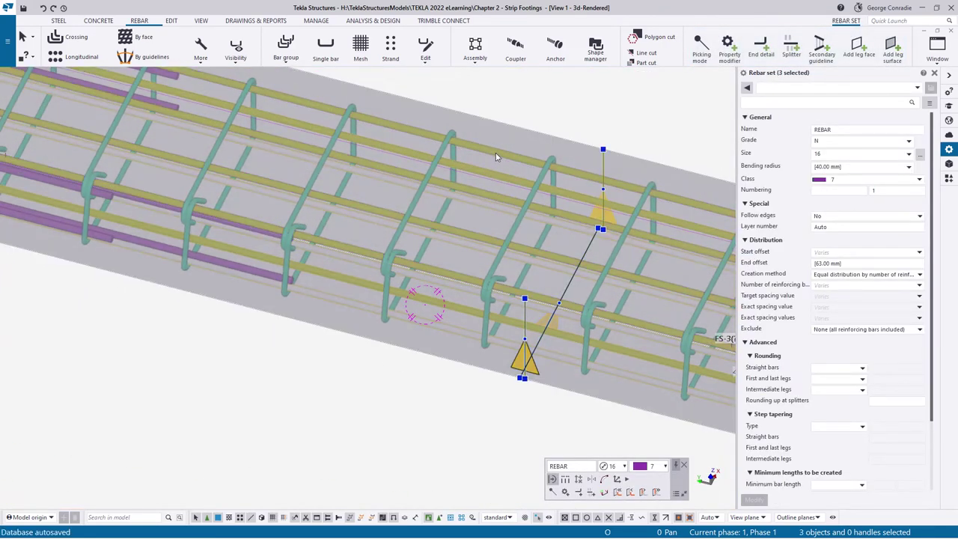
pyautogui.keyDown('ctrl'); pyautogui.click(450, 152); pyautogui.keyUp('ctrl')
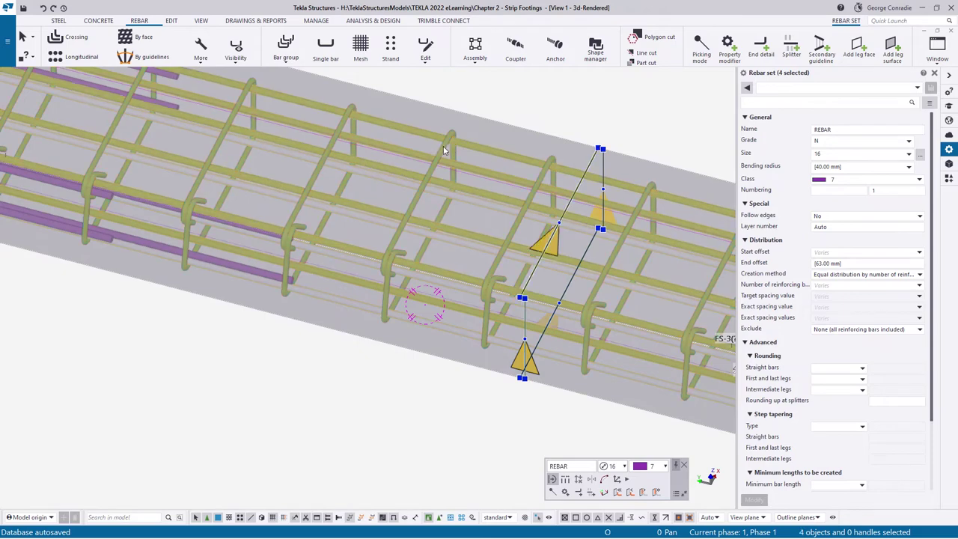
pyautogui.keyDown('ctrl'); pyautogui.click(443, 150); pyautogui.keyUp('ctrl')
# Add the stirrup set and the top, bottom and both side longitudinal bar sets in FS-3's grid E leg to the selection.
pyautogui.scroll(-3, 443, 150)
pyautogui.moveTo(322, 117); pyautogui.dragTo(456, 364, button='middle')
pyautogui.scroll(3, 324, 149)
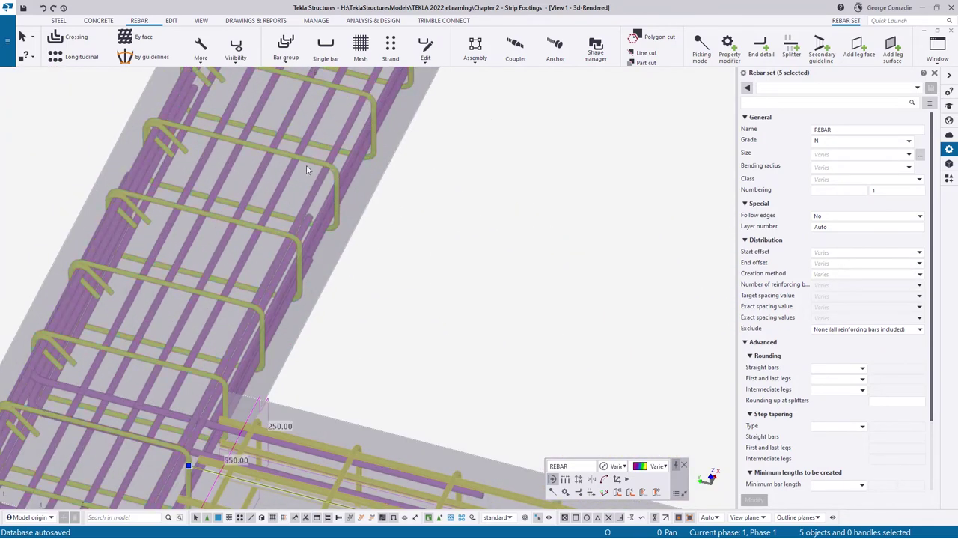
pyautogui.keyDown('ctrl'); pyautogui.click(284, 139); pyautogui.keyUp('ctrl')
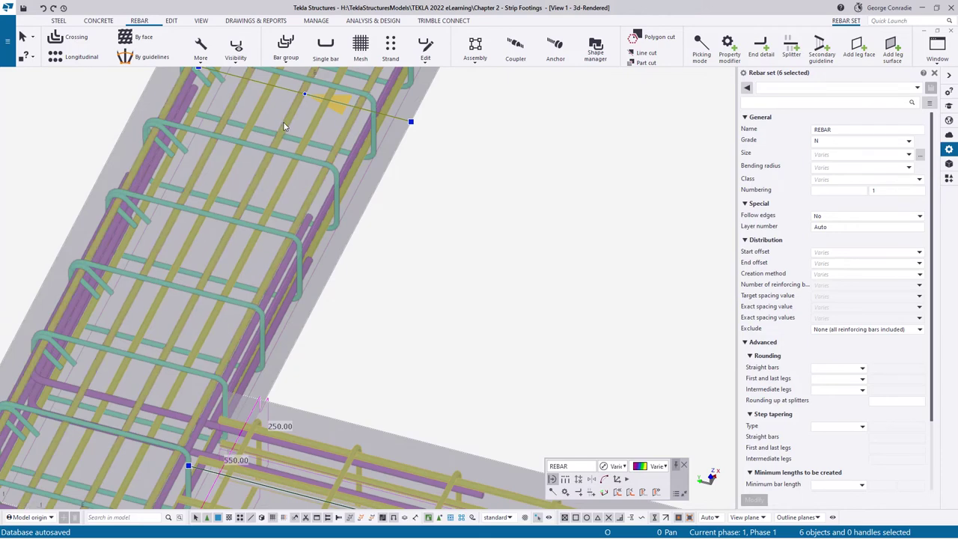
pyautogui.keyDown('ctrl'); pyautogui.click(289, 126); pyautogui.keyUp('ctrl')
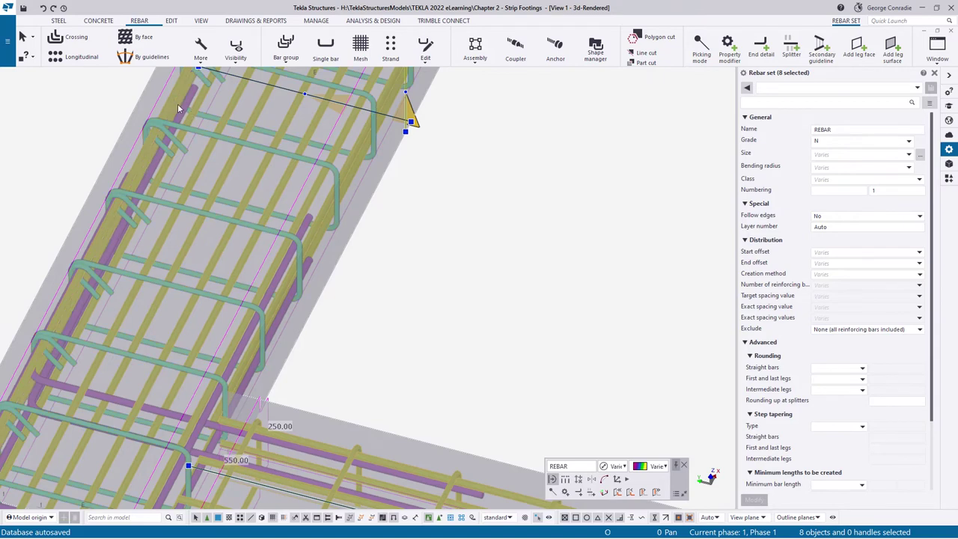
pyautogui.moveTo(191, 185); pyautogui.dragTo(182, 380, button='middle')
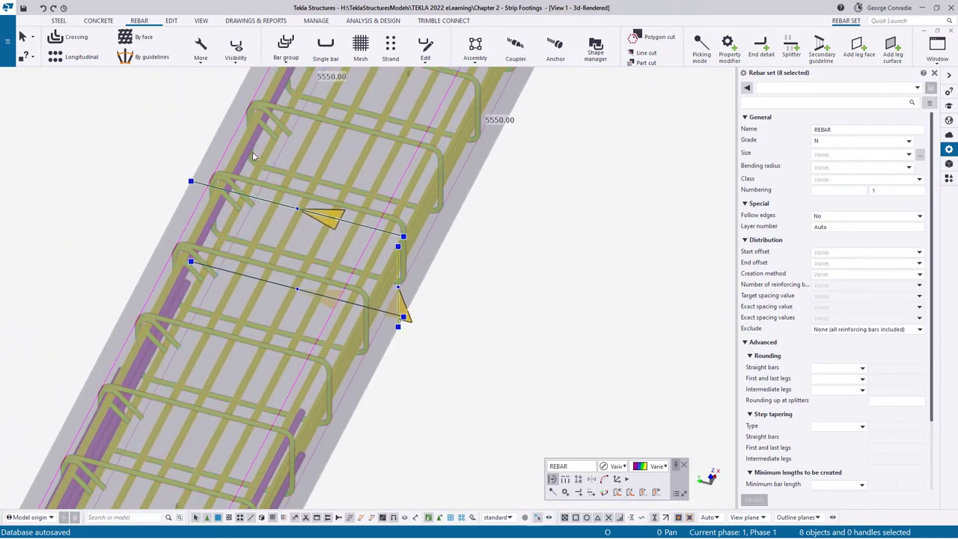
pyautogui.keyDown('ctrl'); pyautogui.click(360, 134); pyautogui.keyUp('ctrl')
pyautogui.scroll(-4, 494, 252)
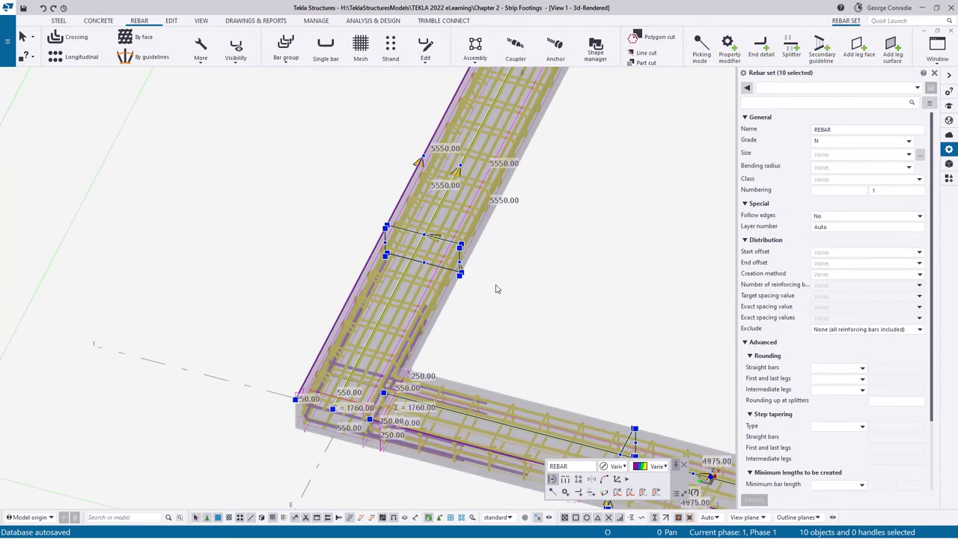
# Copy the selected rebar sets from the L-shaped FS-3 footing to the L-shaped FS-5 footing at grids B and 2, and end the command.
pyautogui.keyDown('ctrl'); pyautogui.moveTo(497, 280); pyautogui.dragTo(380, 315, button='middle'); pyautogui.keyUp('ctrl')
pyautogui.scroll(-2, 375, 333)
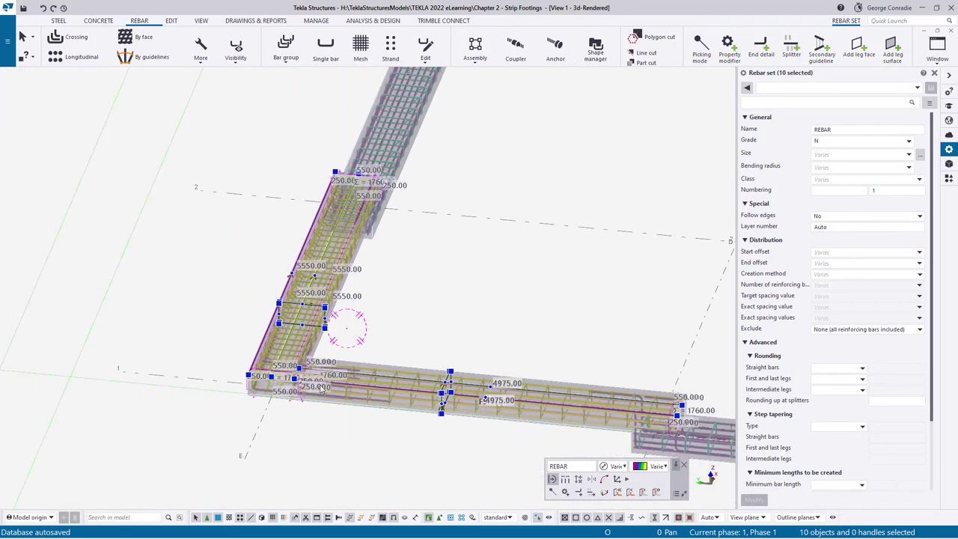
pyautogui.scroll(-2, 299, 411)
pyautogui.keyDown('ctrl'); pyautogui.moveTo(308, 411); pyautogui.dragTo(324, 407, button='middle'); pyautogui.keyUp('ctrl')
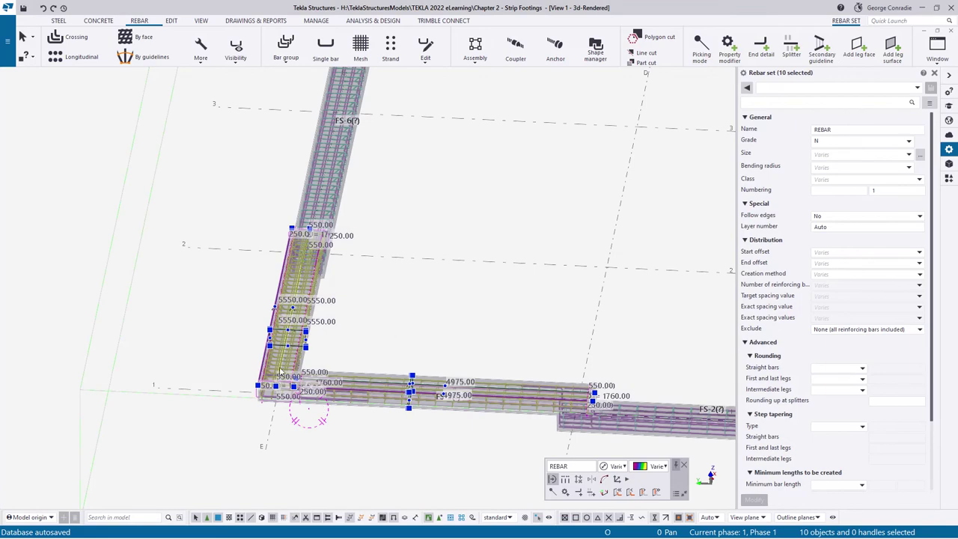
pyautogui.scroll(5, 260, 389)
pyautogui.scroll(3, 260, 388)
pyautogui.rightClick(179, 292)
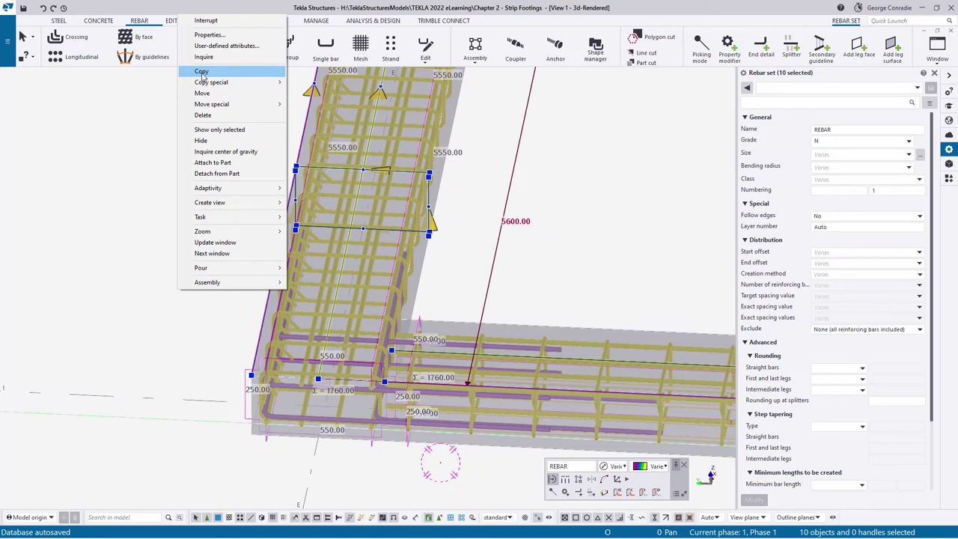
pyautogui.moveTo(208, 84)
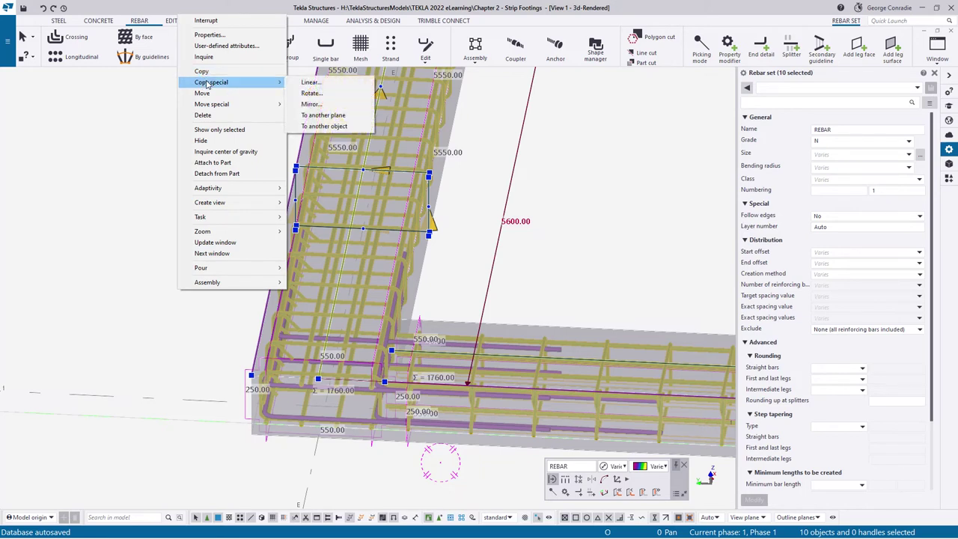
pyautogui.click(325, 126)
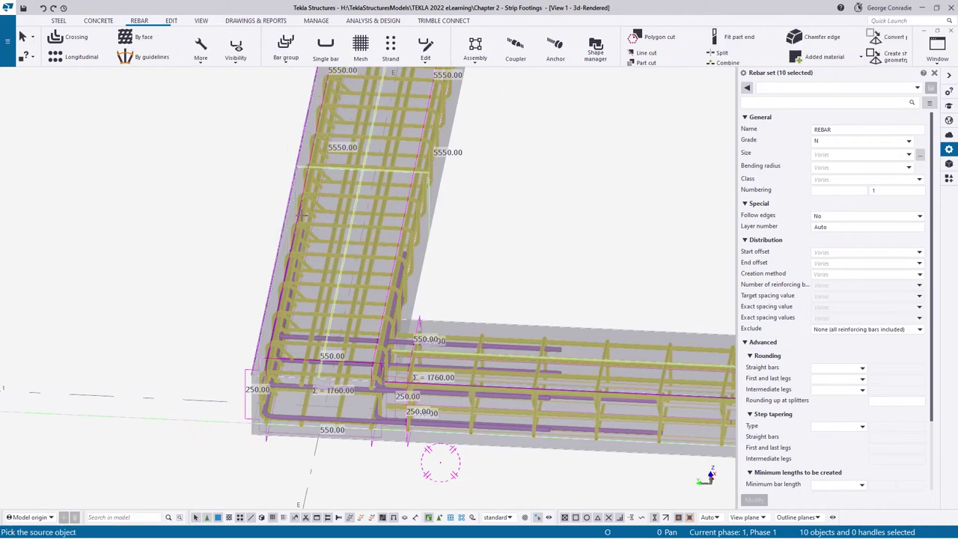
pyautogui.click(258, 436)
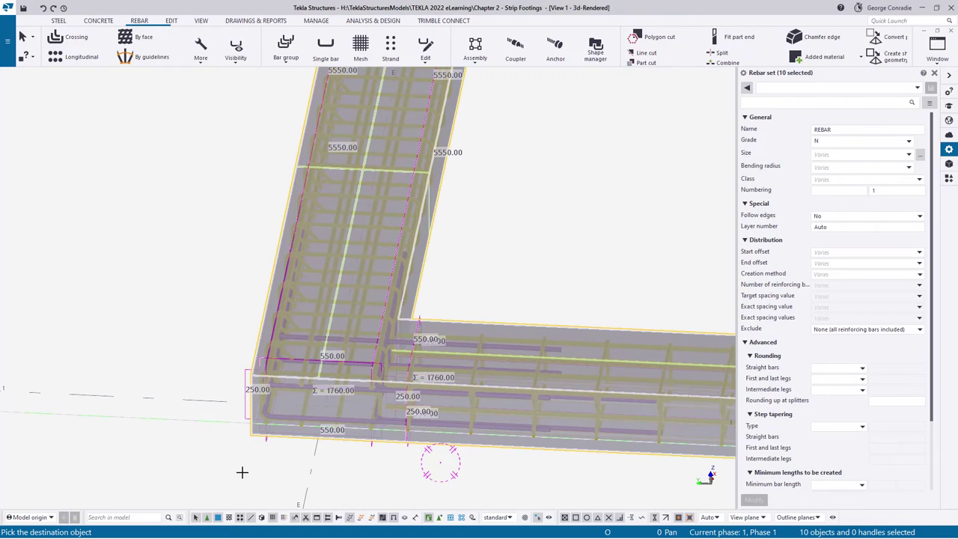
pyautogui.scroll(-3, 242, 472)
pyautogui.moveTo(490, 338); pyautogui.dragTo(148, 404, button='middle')
pyautogui.moveTo(441, 345); pyautogui.dragTo(184, 377, button='middle')
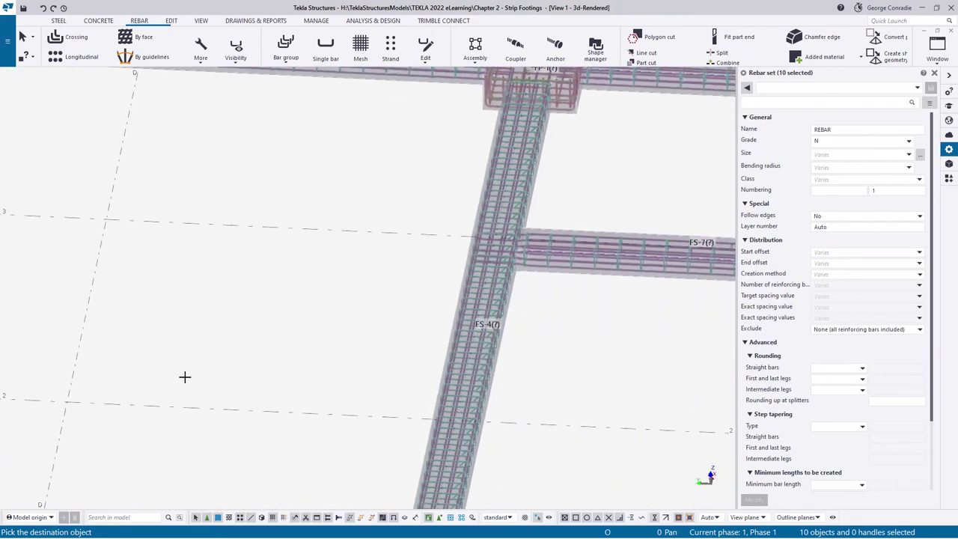
pyautogui.moveTo(337, 377); pyautogui.dragTo(46, 244, button='middle')
pyautogui.scroll(3, 509, 349)
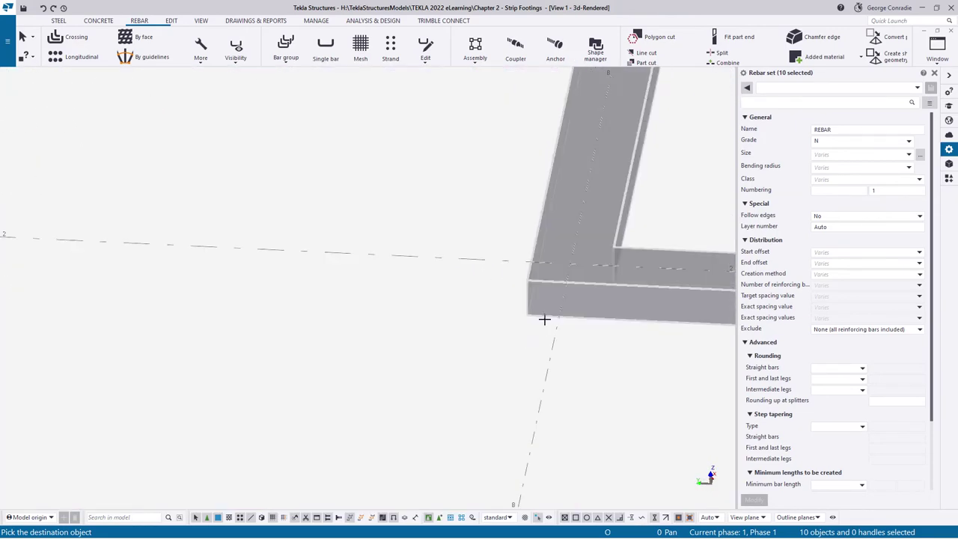
pyautogui.scroll(-5, 509, 334)
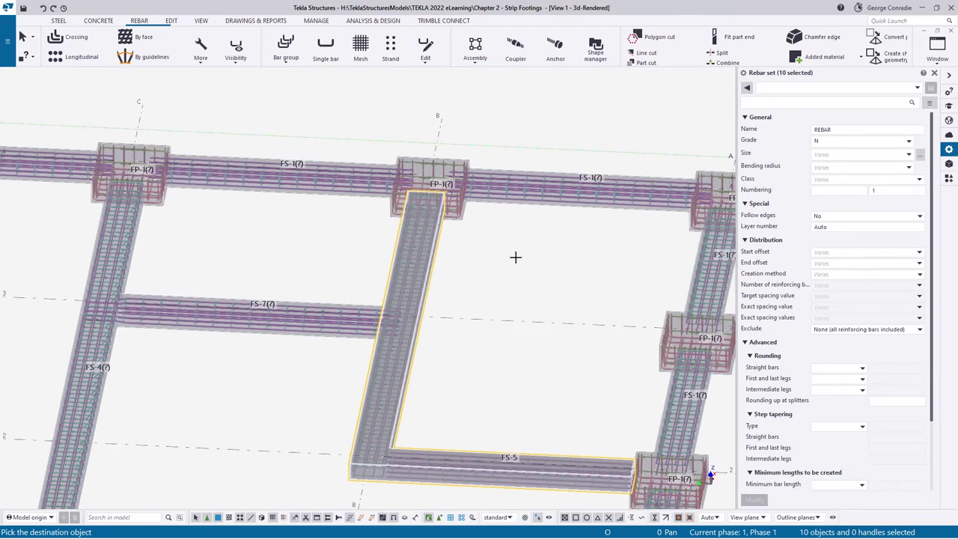
pyautogui.rightClick(516, 257)
pyautogui.click(534, 265)
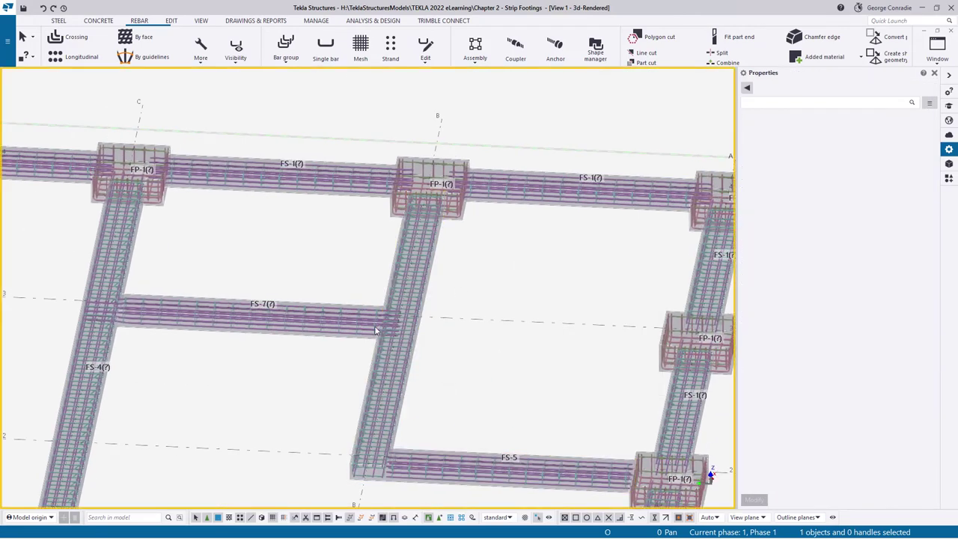
# Turn on leg face visibility and check the bottom longitudinal bar set's leg face in FS-5's grid B leg, ending with the set deselected.
pyautogui.keyDown('ctrl'); pyautogui.moveTo(378, 332); pyautogui.dragTo(330, 378, button='middle'); pyautogui.keyUp('ctrl')
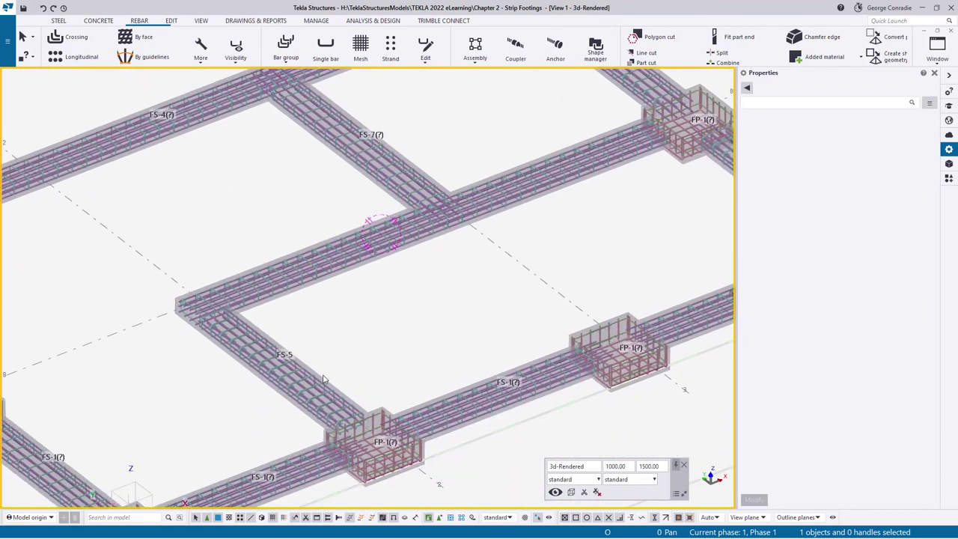
pyautogui.scroll(4, 259, 319)
pyautogui.keyDown('ctrl'); pyautogui.moveTo(234, 312); pyautogui.dragTo(95, 356, button='middle'); pyautogui.keyUp('ctrl')
pyautogui.scroll(2, 296, 309)
pyautogui.keyDown('ctrl'); pyautogui.moveTo(298, 312); pyautogui.dragTo(390, 312, button='middle'); pyautogui.keyUp('ctrl')
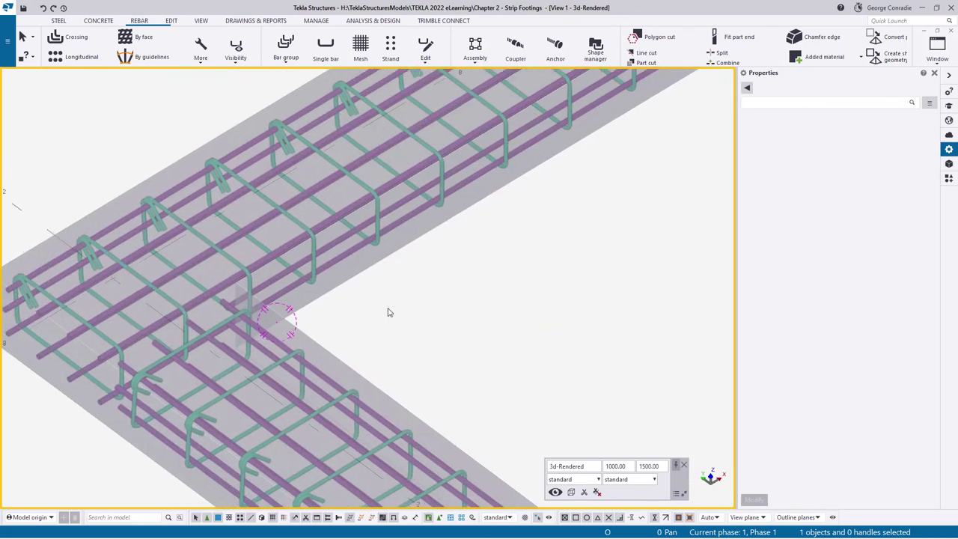
pyautogui.click(342, 264)
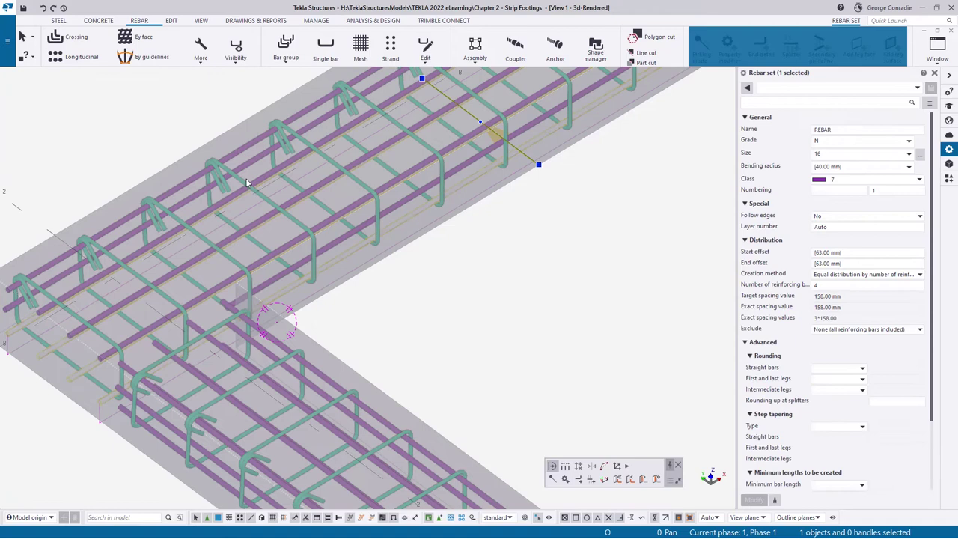
pyautogui.click(234, 57)
pyautogui.click(209, 79)
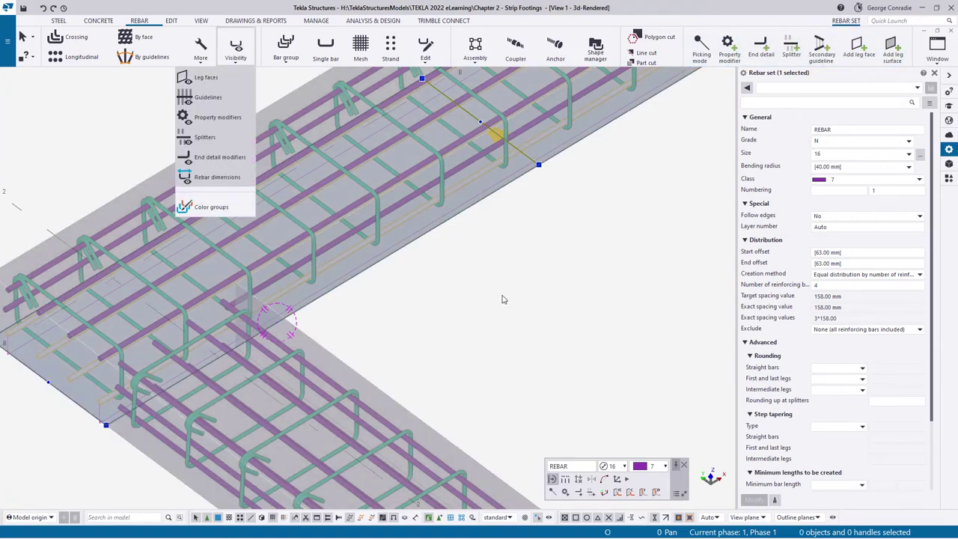
pyautogui.scroll(-5, 502, 299)
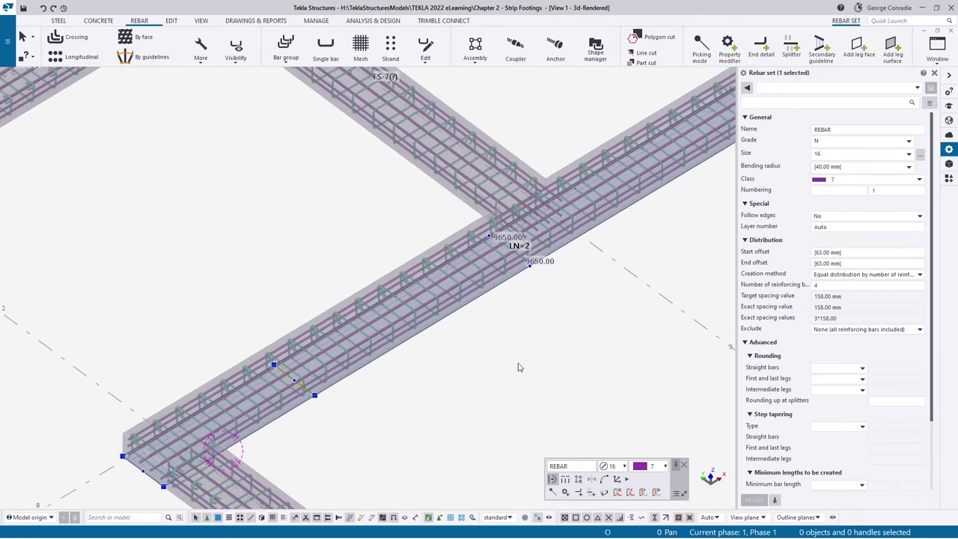
pyautogui.moveTo(519, 367); pyautogui.dragTo(306, 457, button='middle')
pyautogui.moveTo(395, 413); pyautogui.dragTo(505, 265, button='middle')
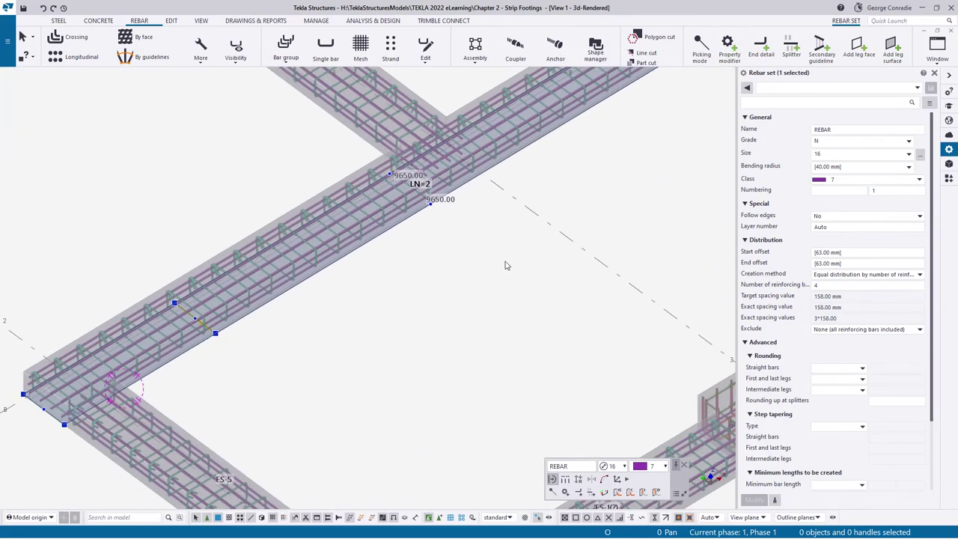
pyautogui.moveTo(329, 379); pyautogui.dragTo(391, 256, button='middle')
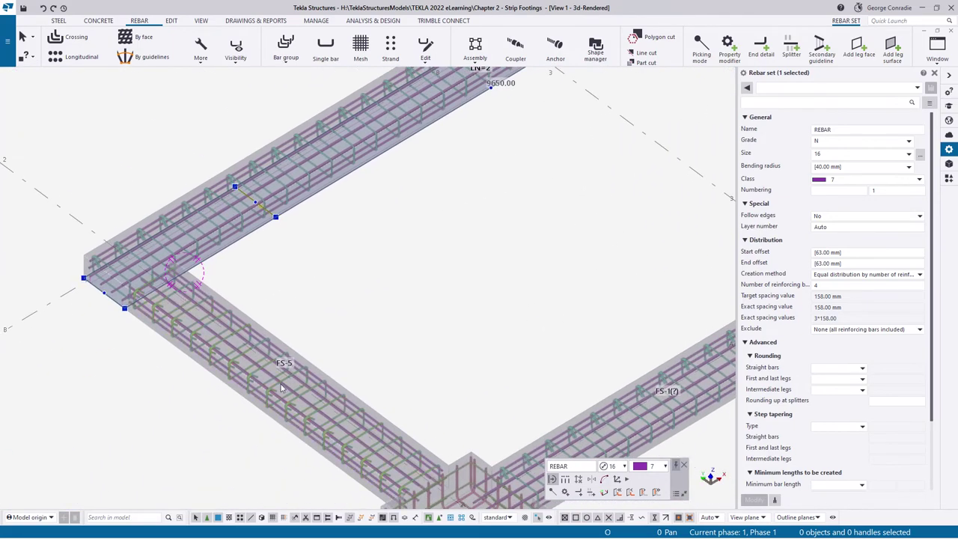
pyautogui.click(363, 270)
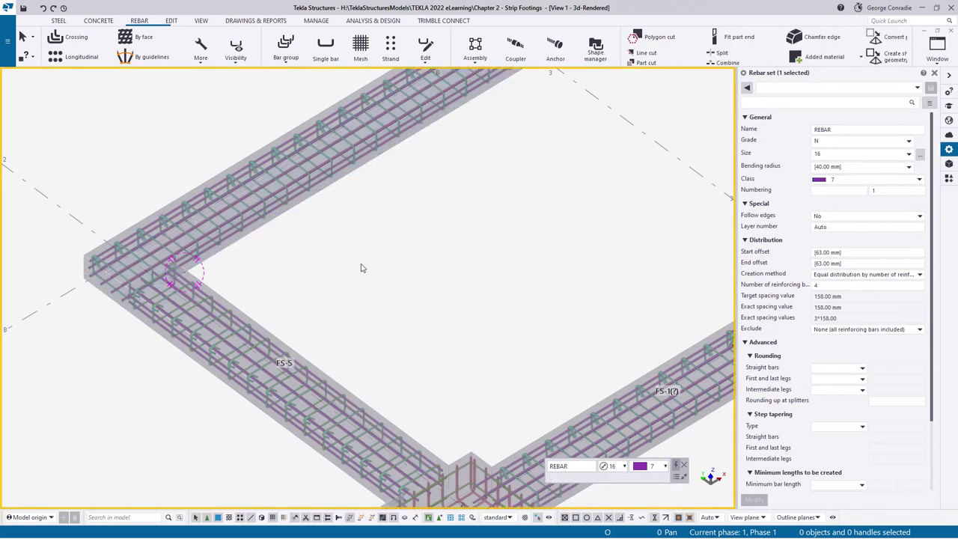
# Select the bottom and top longitudinal bar sets in footing FS-7 where it meets the FS-5 footing at grid B.
pyautogui.scroll(-5, 374, 259)
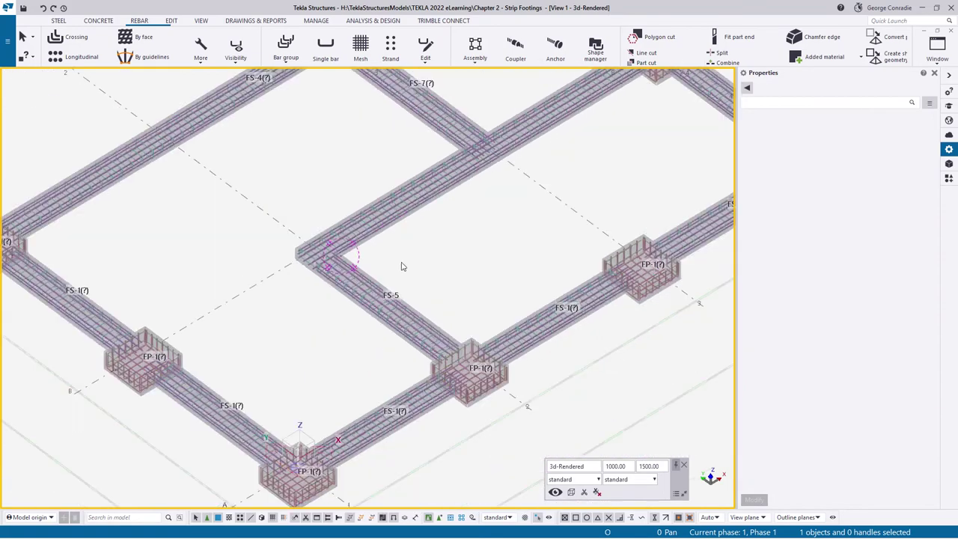
pyautogui.moveTo(487, 216); pyautogui.dragTo(354, 332, button='middle')
pyautogui.scroll(2, 215, 384)
pyautogui.scroll(5, 195, 396)
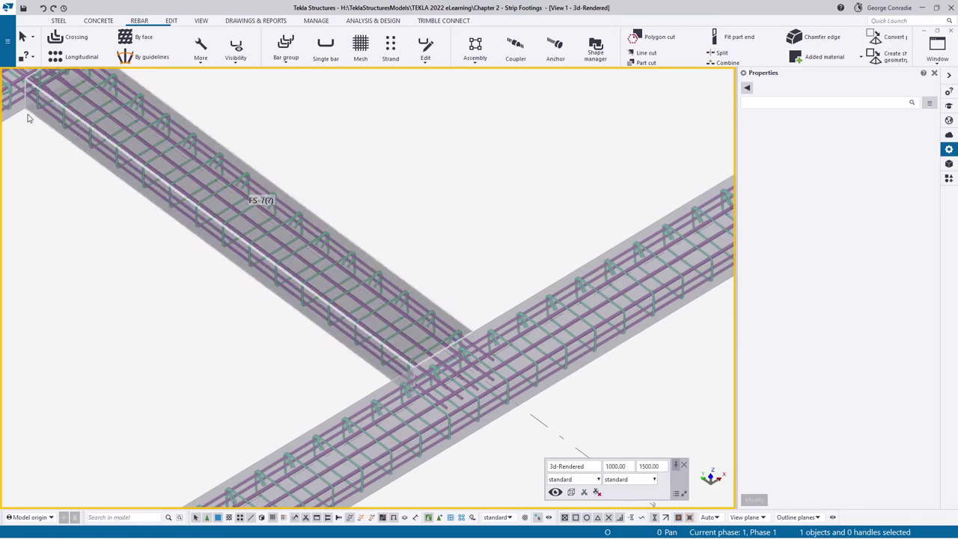
pyautogui.scroll(3, 467, 373)
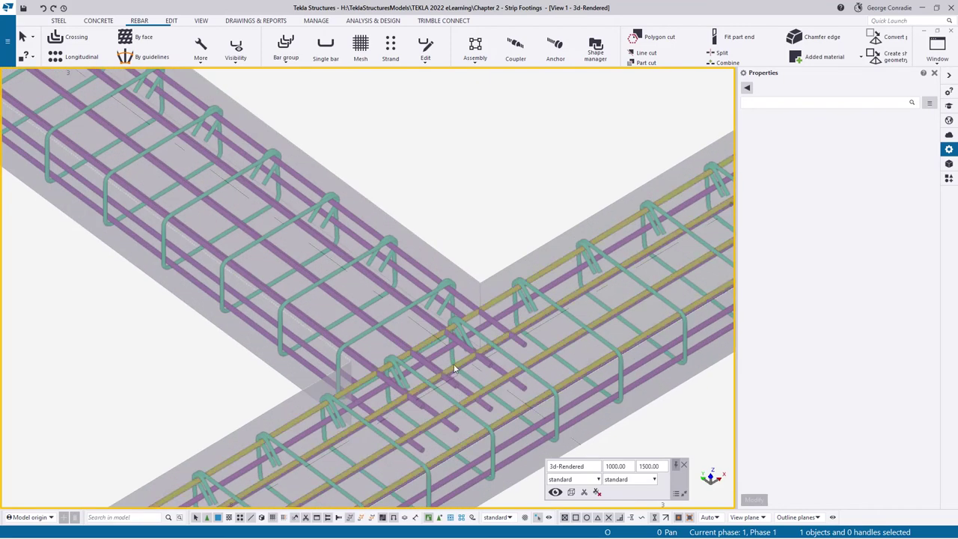
pyautogui.scroll(-3, 459, 365)
pyautogui.moveTo(14, 146); pyautogui.dragTo(474, 285, button='middle')
pyautogui.scroll(6, 461, 266)
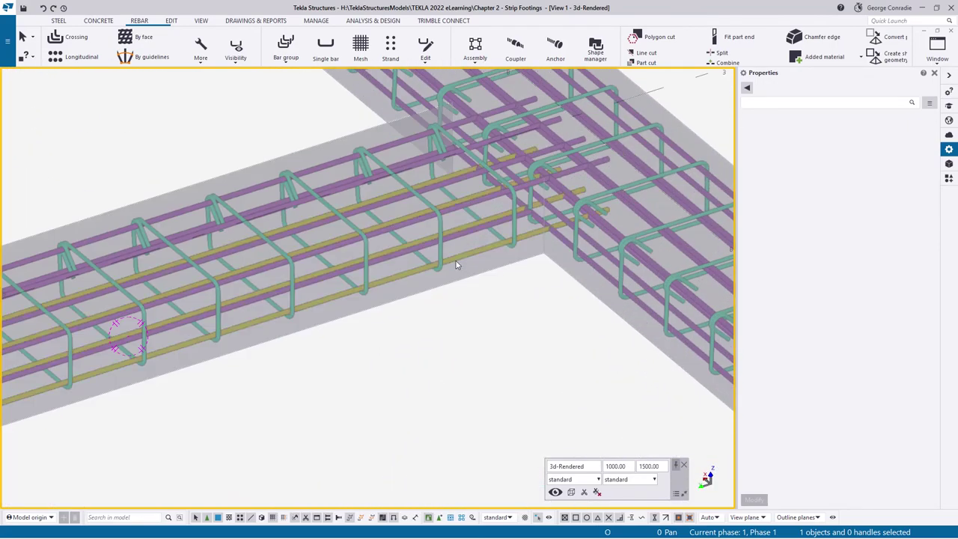
pyautogui.click(465, 254)
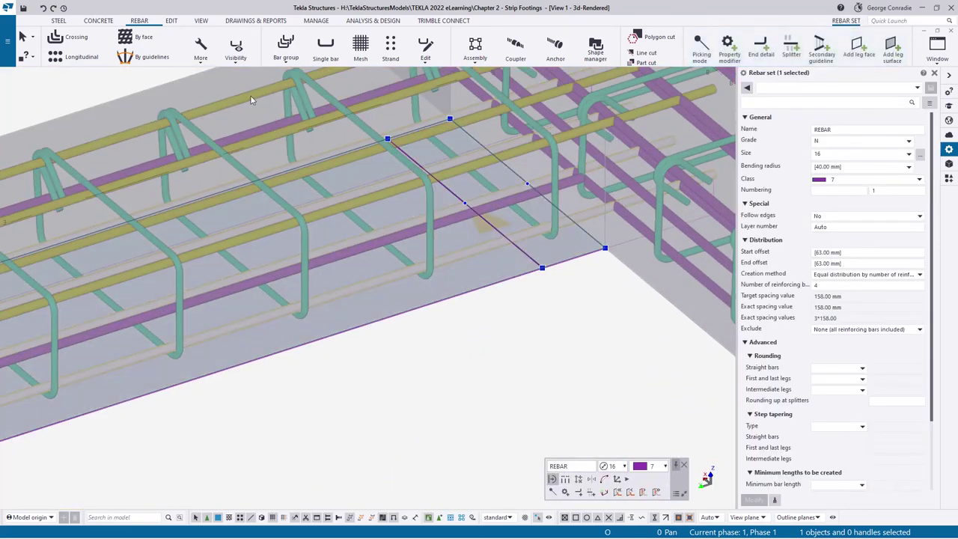
pyautogui.keyDown('ctrl'); pyautogui.click(250, 98); pyautogui.keyUp('ctrl')
# Copy the top bars' custom cranking with 550 mm end offset from FS-7's grid C end to the top and bottom end detail modifiers at grid B.
pyautogui.scroll(-3, 308, 218)
pyautogui.moveTo(353, 288); pyautogui.dragTo(614, 230, button='middle')
pyautogui.moveTo(298, 335); pyautogui.dragTo(614, 242, button='middle')
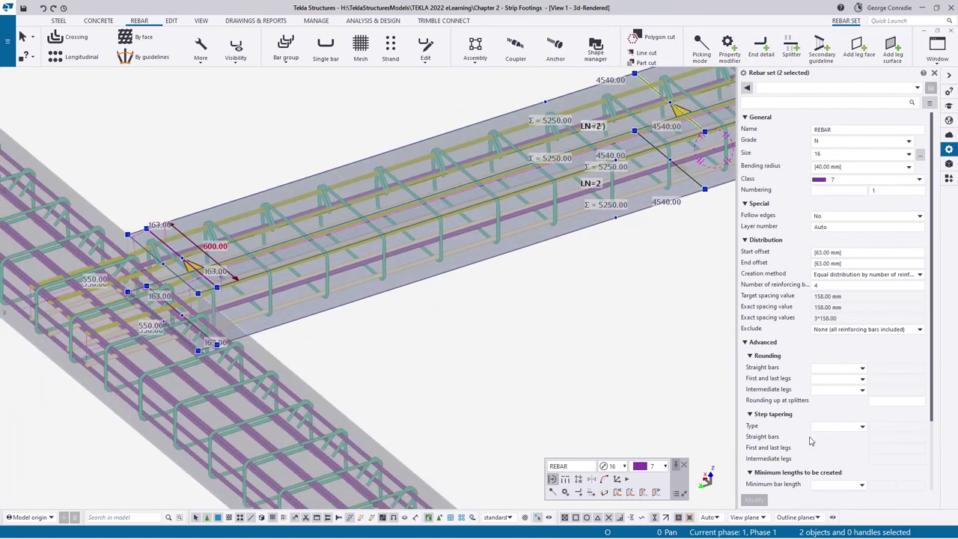
pyautogui.click(208, 279)
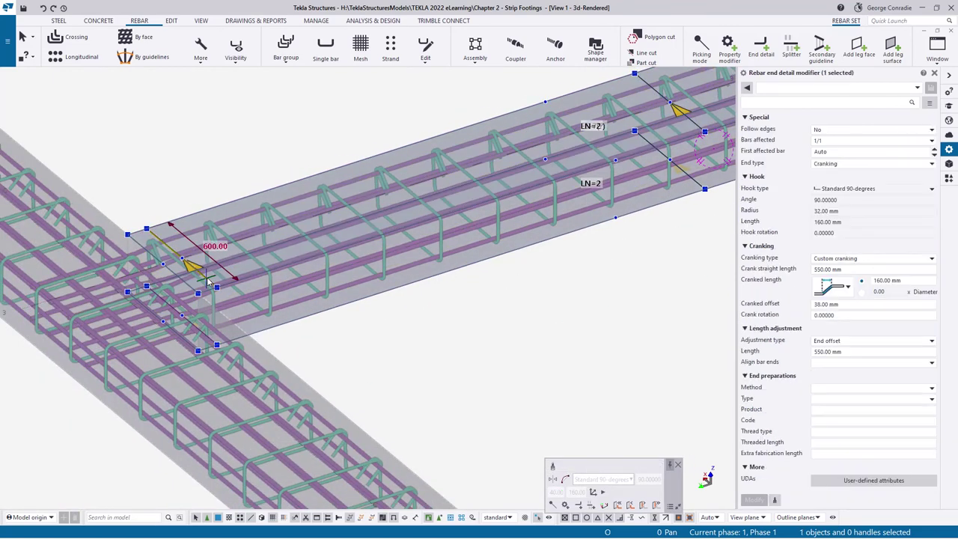
pyautogui.click(775, 500)
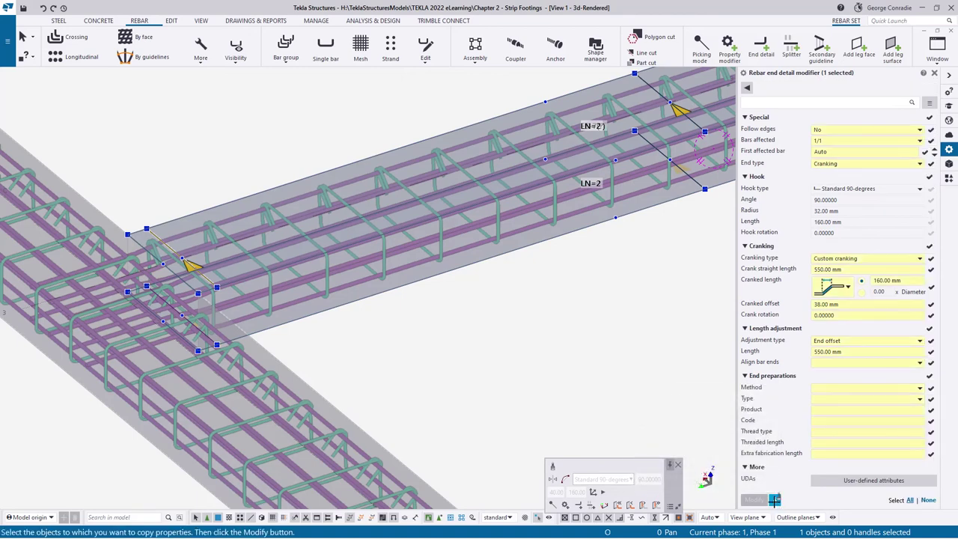
pyautogui.scroll(3, 606, 307)
pyautogui.scroll(3, 527, 239)
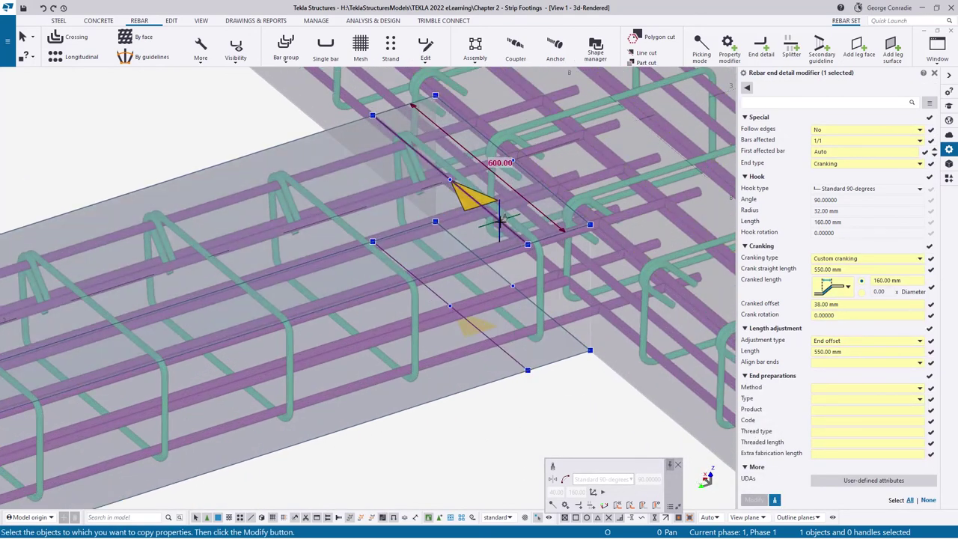
pyautogui.click(507, 346)
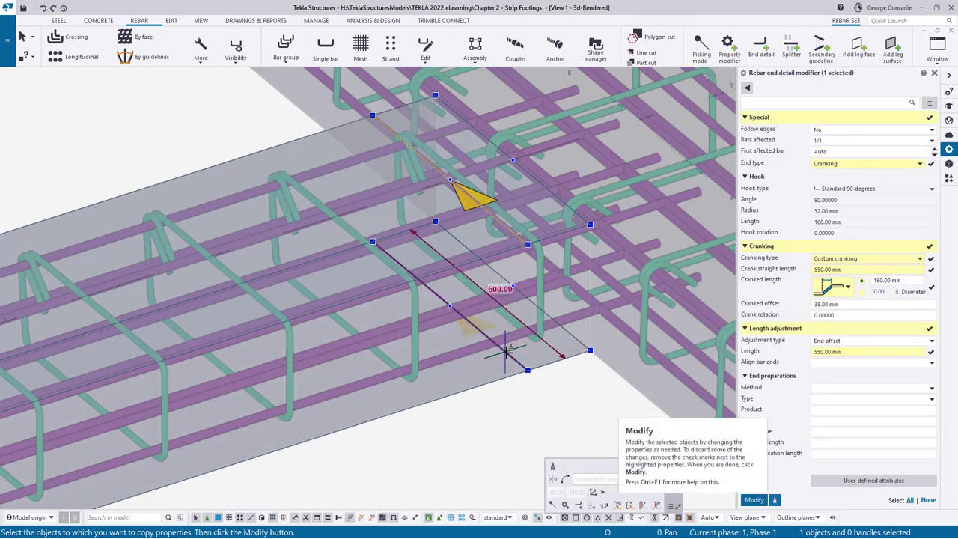
pyautogui.click(755, 501)
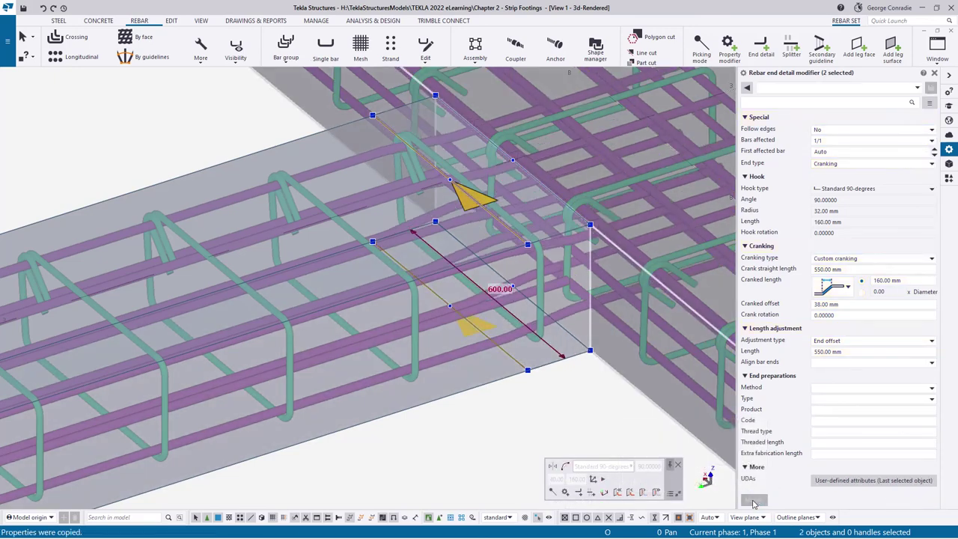
pyautogui.rightClick(506, 400)
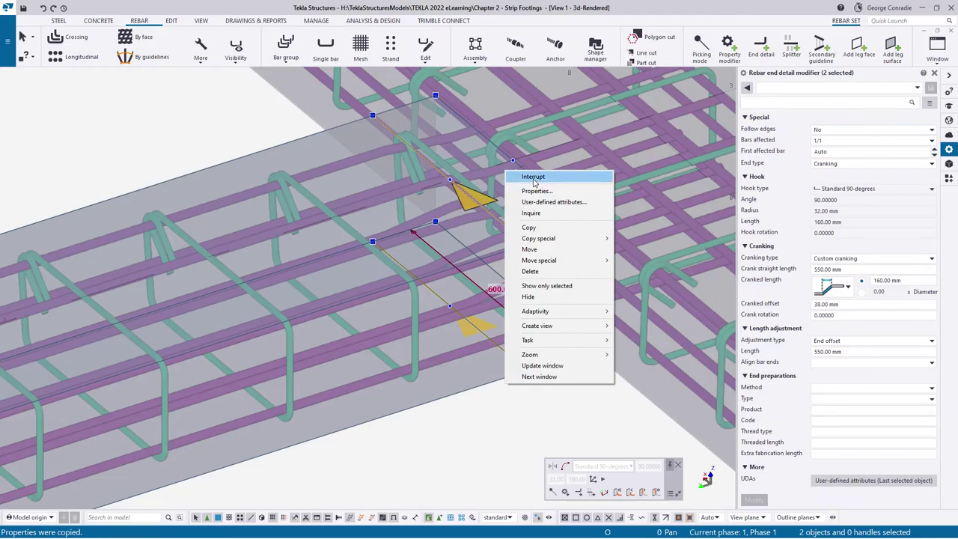
# End the property copying and deselect the end detail modifiers at FS-7's grid B end.
pyautogui.click(524, 176)
pyautogui.scroll(-2, 534, 421)
pyautogui.click(516, 438)
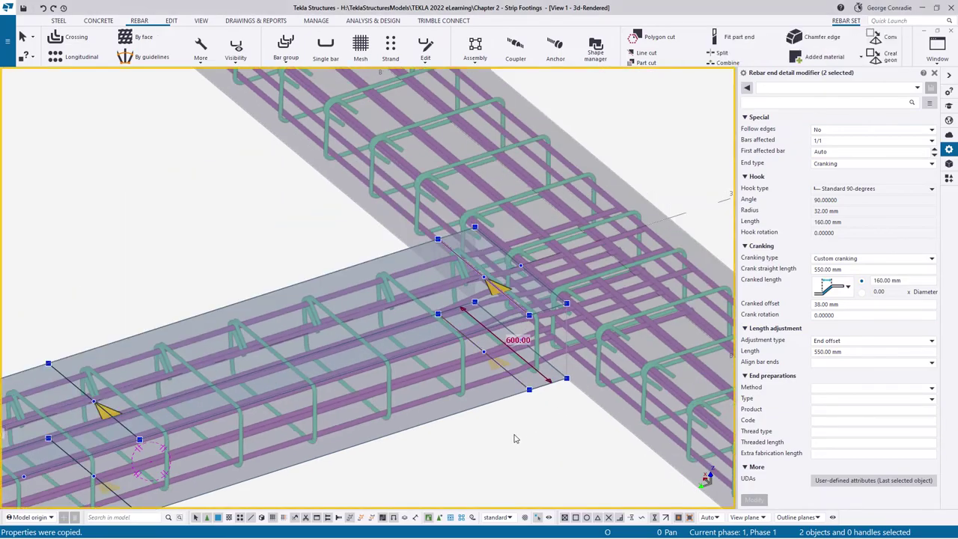
pyautogui.keyDown('ctrl'); pyautogui.moveTo(483, 360); pyautogui.dragTo(421, 362, button='middle'); pyautogui.keyUp('ctrl')
pyautogui.moveTo(647, 347); pyautogui.dragTo(605, 393, button='middle')
pyautogui.scroll(-3, 606, 393)
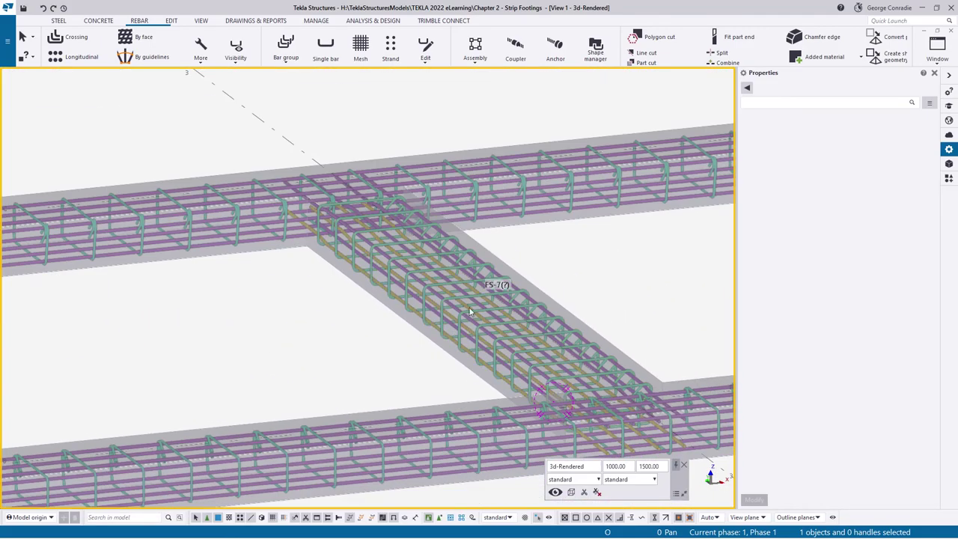
# Inquire FS-7's bottom longitudinal bar set to check its shape code and dimensions in the bending list, ending with the set deselected.
pyautogui.click(359, 244)
pyautogui.keyDown('ctrl'); pyautogui.moveTo(374, 249); pyautogui.dragTo(430, 278, button='middle'); pyautogui.keyUp('ctrl')
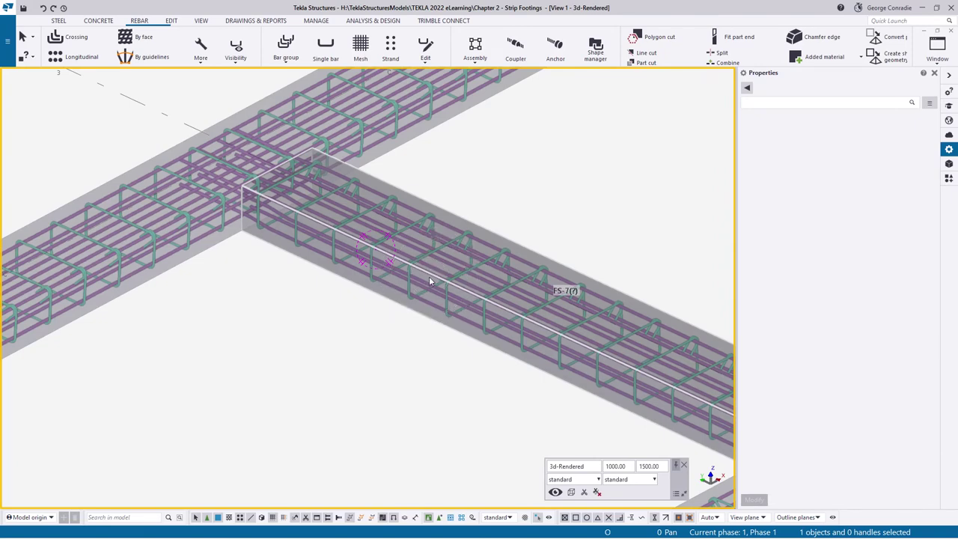
pyautogui.keyDown('ctrl'); pyautogui.moveTo(430, 265); pyautogui.dragTo(449, 328, button='middle'); pyautogui.keyUp('ctrl')
pyautogui.scroll(3, 449, 330)
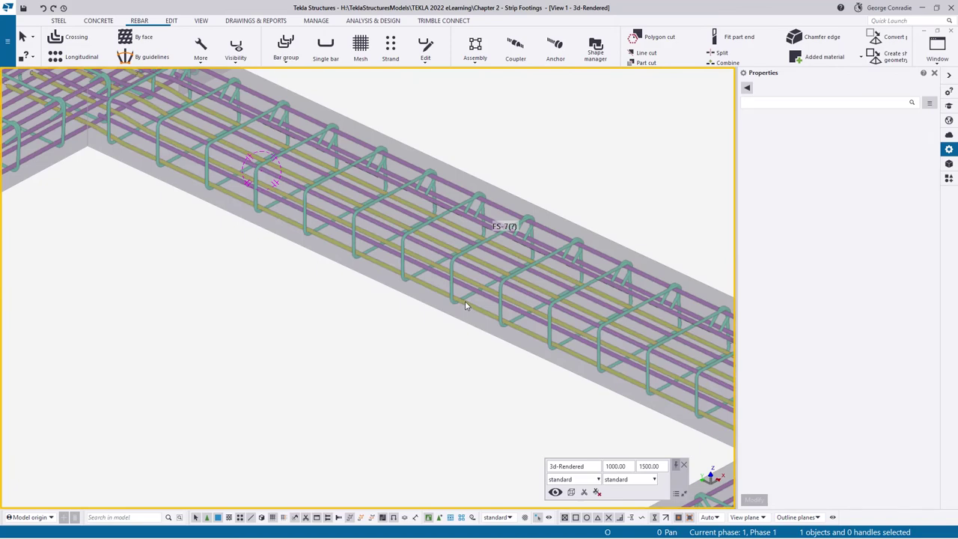
pyautogui.scroll(-4, 465, 301)
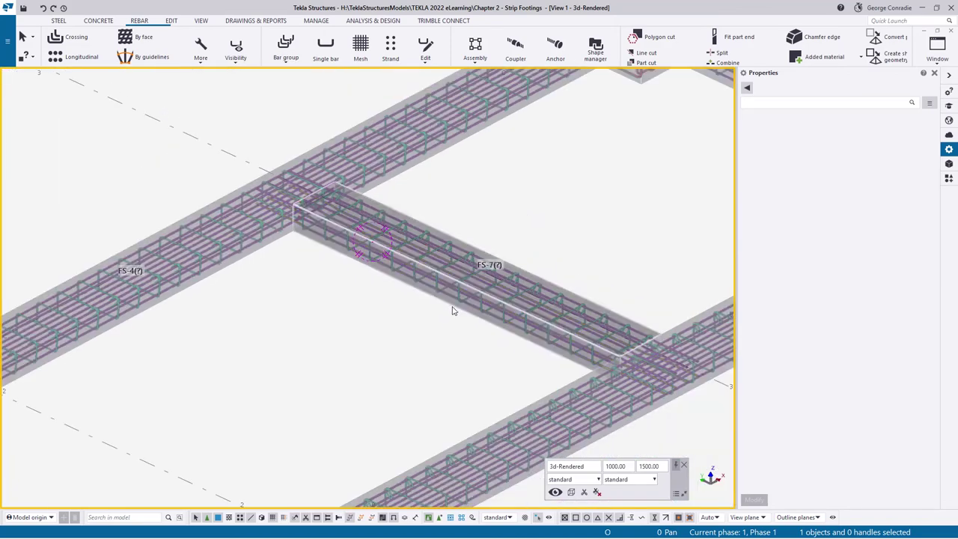
pyautogui.scroll(-6, 459, 305)
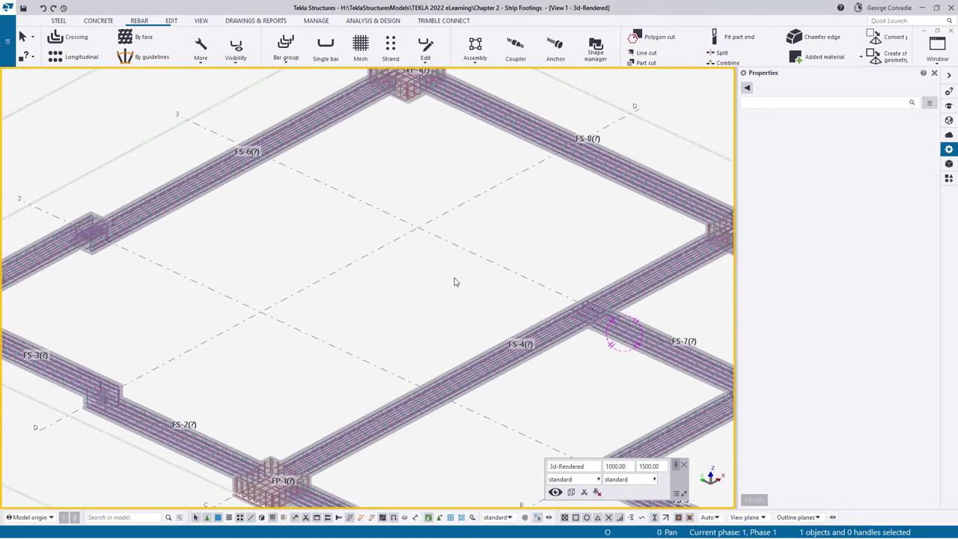
pyautogui.moveTo(542, 399); pyautogui.dragTo(390, 285, button='middle')
pyautogui.scroll(8, 445, 324)
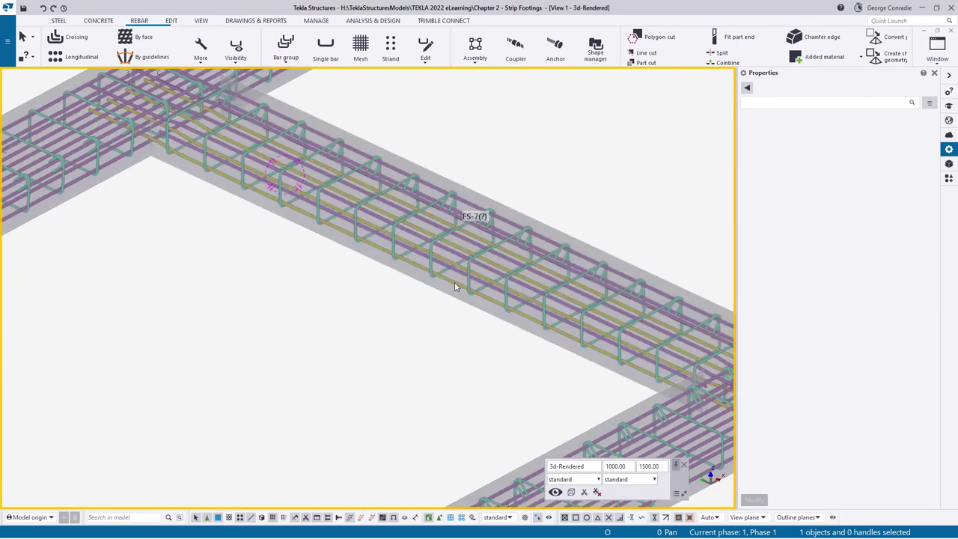
pyautogui.click(454, 285)
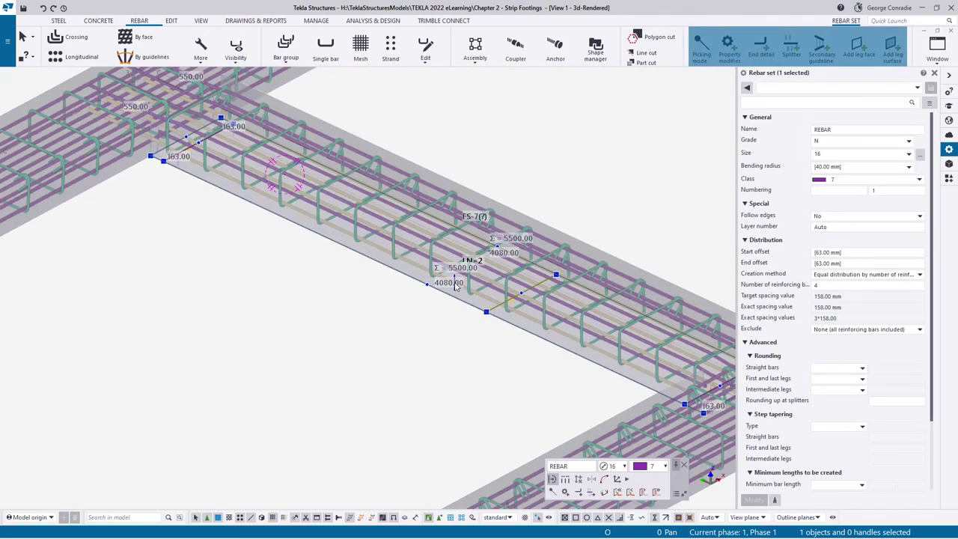
pyautogui.rightClick(455, 285)
pyautogui.click(494, 49)
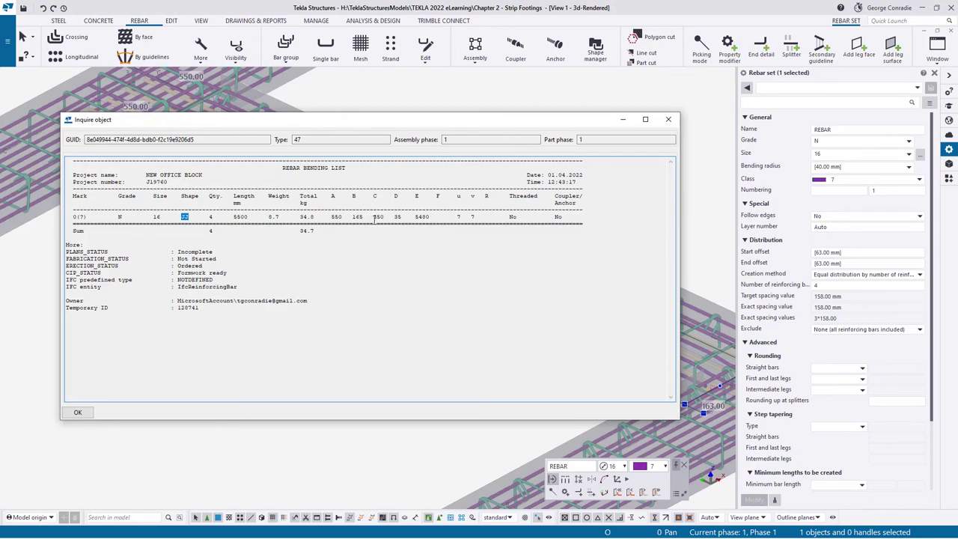
pyautogui.click(668, 119)
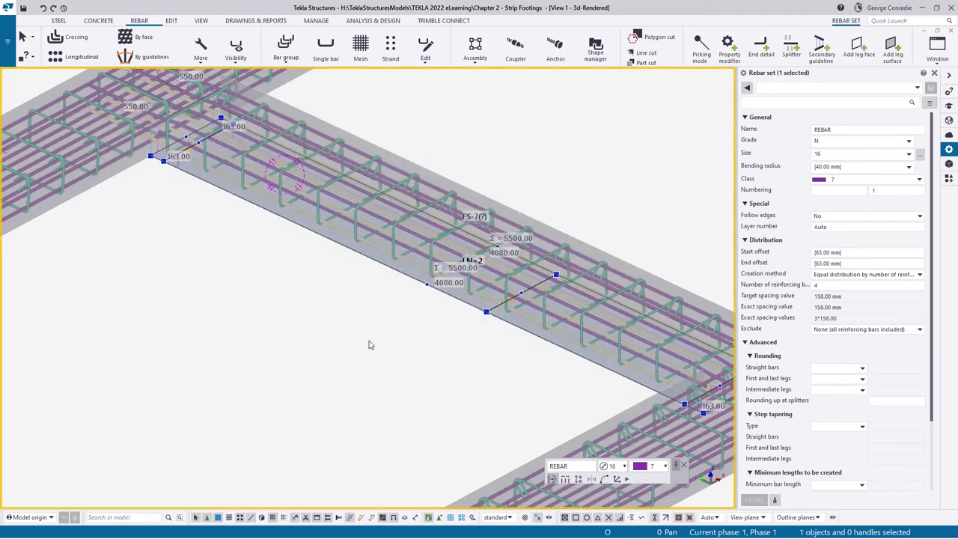
pyautogui.press('Escape')
# Select the bottom longitudinal bar set of FS-5's grid B leg where it meets the FP-1 pad footing.
pyautogui.scroll(-3, 369, 345)
pyautogui.scroll(2, 396, 336)
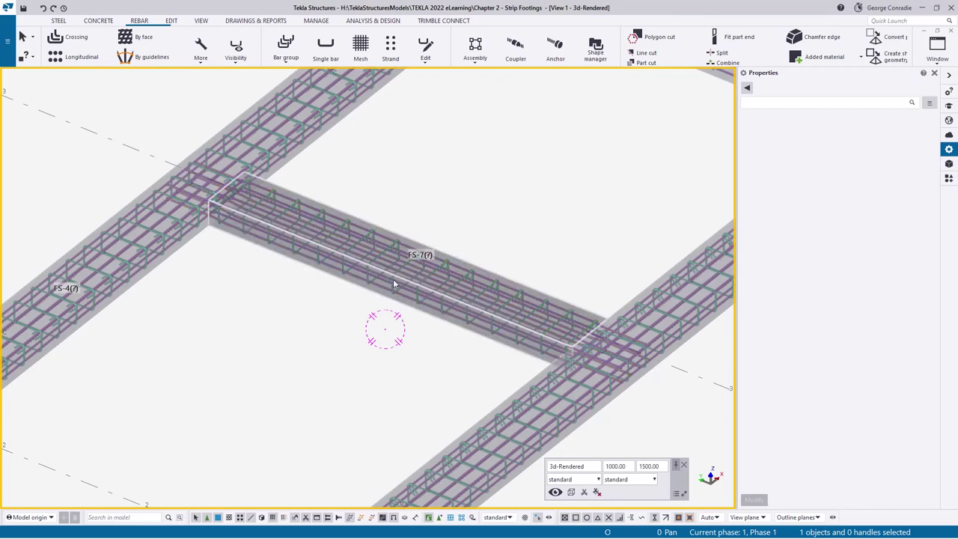
pyautogui.scroll(-3, 475, 341)
pyautogui.moveTo(265, 473); pyautogui.dragTo(421, 308, button='middle')
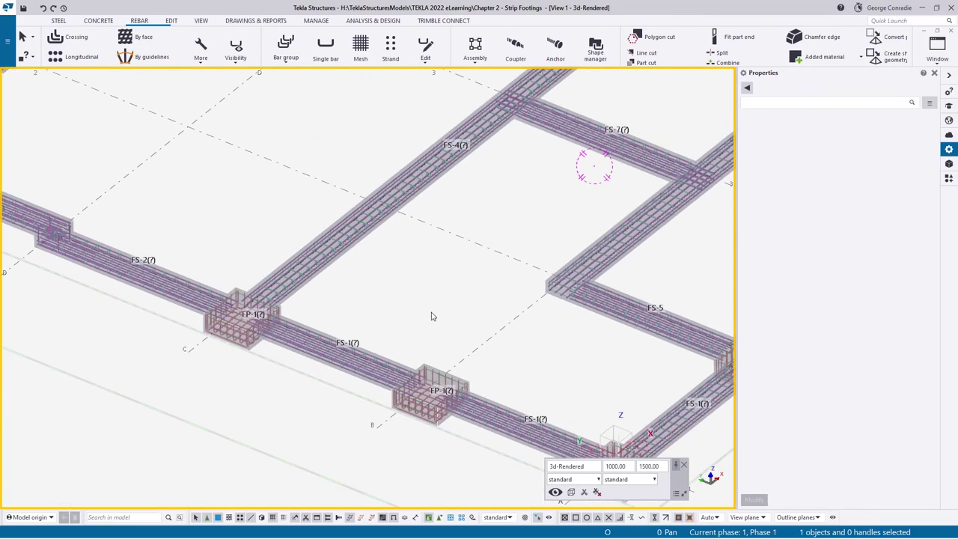
pyautogui.scroll(-2, 451, 288)
pyautogui.scroll(5, 442, 359)
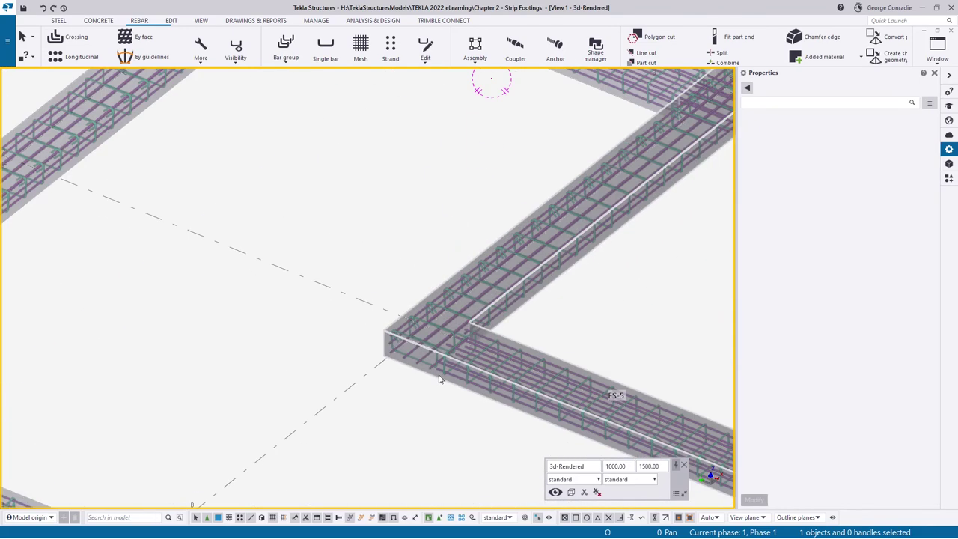
pyautogui.moveTo(573, 286); pyautogui.dragTo(211, 496, button='middle')
pyautogui.moveTo(593, 218); pyautogui.dragTo(423, 364, button='middle')
pyautogui.scroll(3, 472, 284)
pyautogui.keyDown('ctrl'); pyautogui.moveTo(471, 253); pyautogui.dragTo(452, 268, button='middle'); pyautogui.keyUp('ctrl')
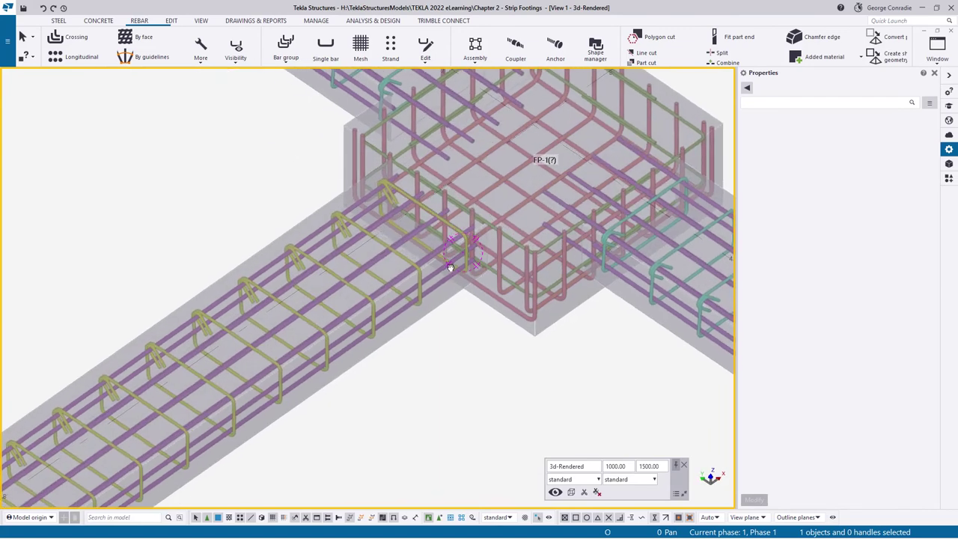
pyautogui.scroll(3, 453, 277)
pyautogui.click(453, 278)
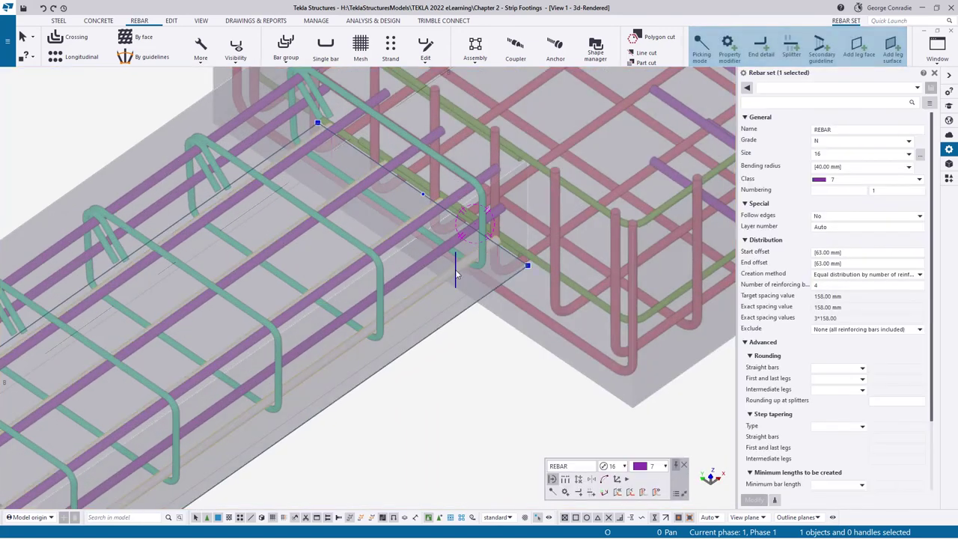
# Add an end detail modifier with blank end type and 300 mm end offset to the bottom bars at the pad, and end the command.
pyautogui.click(761, 49)
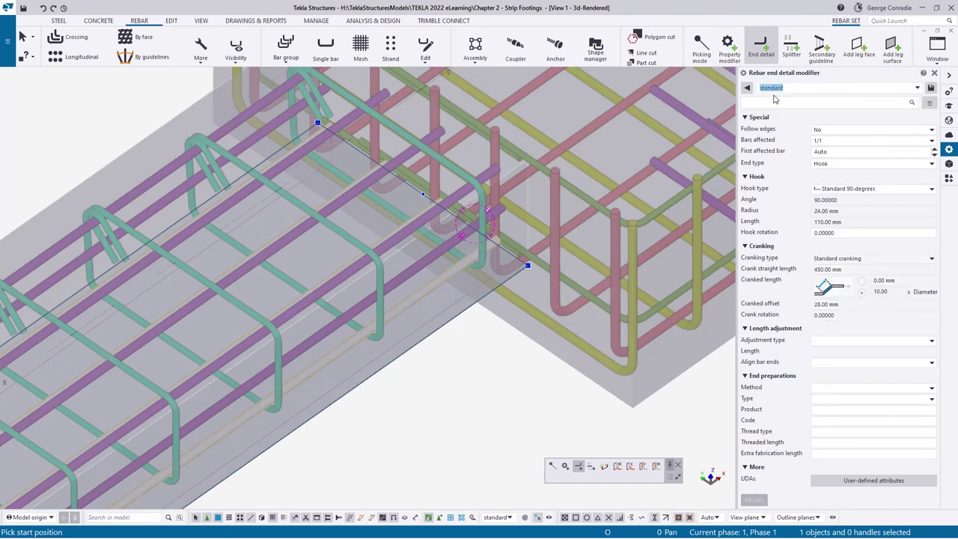
pyautogui.click(779, 87)
pyautogui.click(779, 98)
pyautogui.click(854, 163)
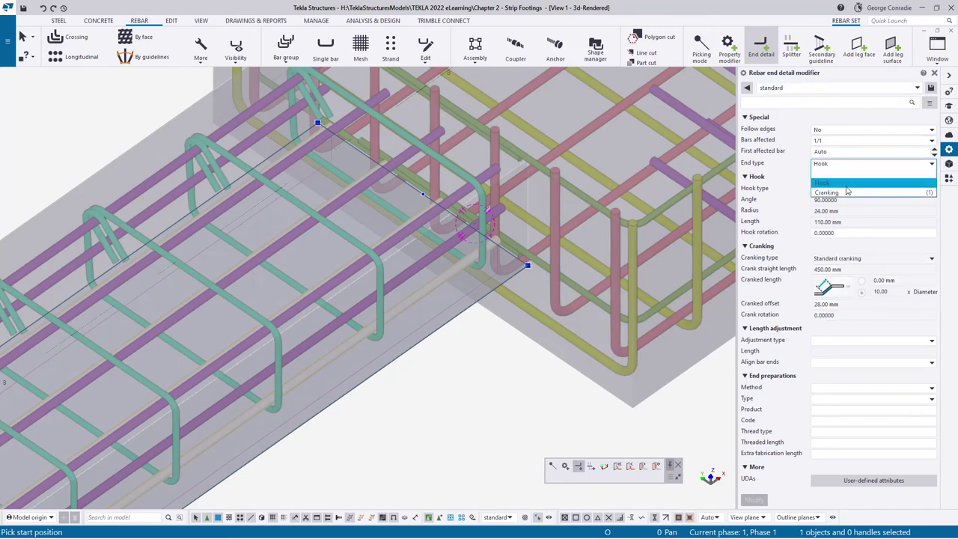
pyautogui.click(847, 182)
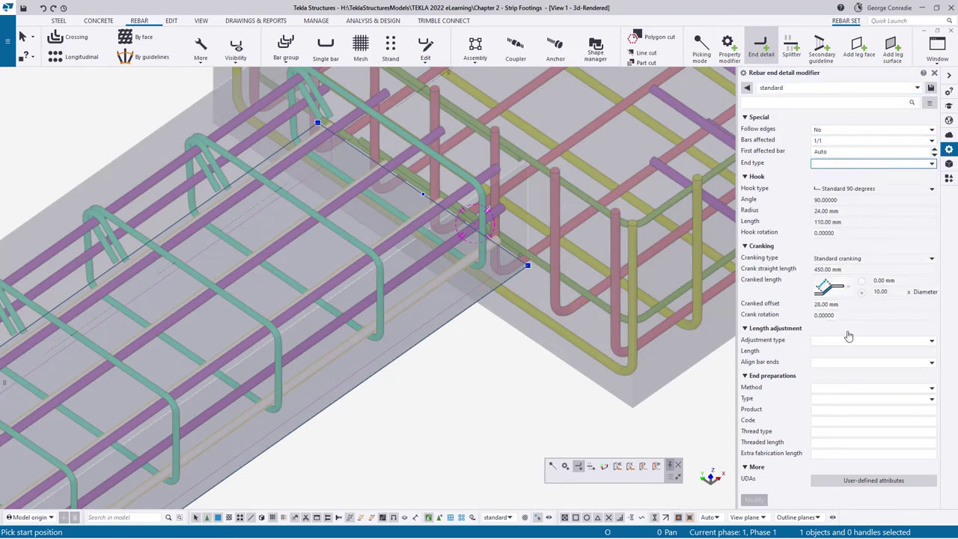
pyautogui.click(838, 342)
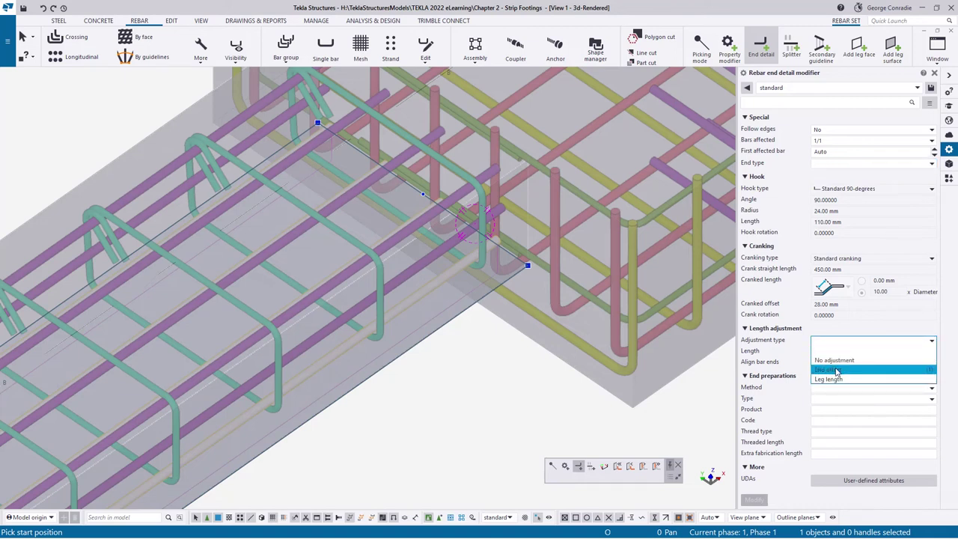
pyautogui.click(837, 370)
pyautogui.click(829, 351)
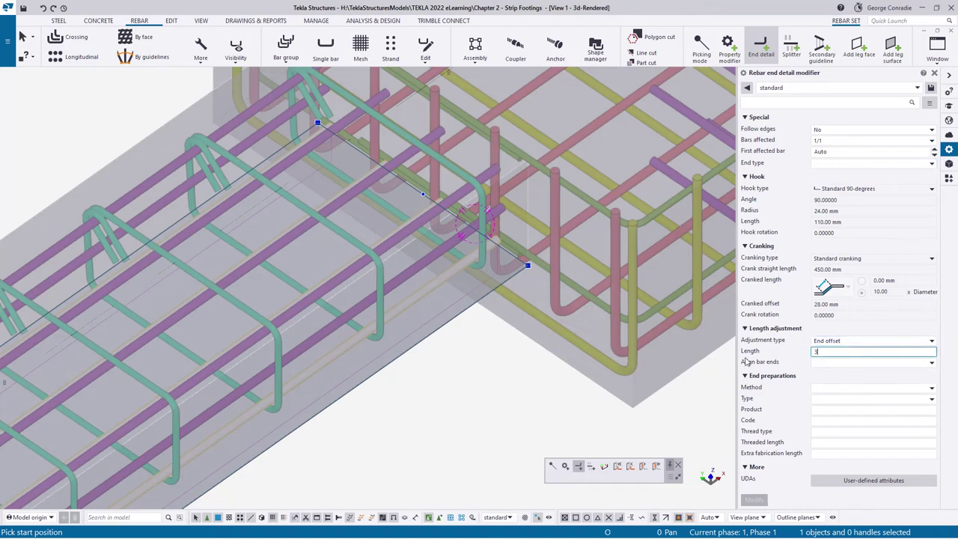
pyautogui.write('300')
pyautogui.press('Tab')
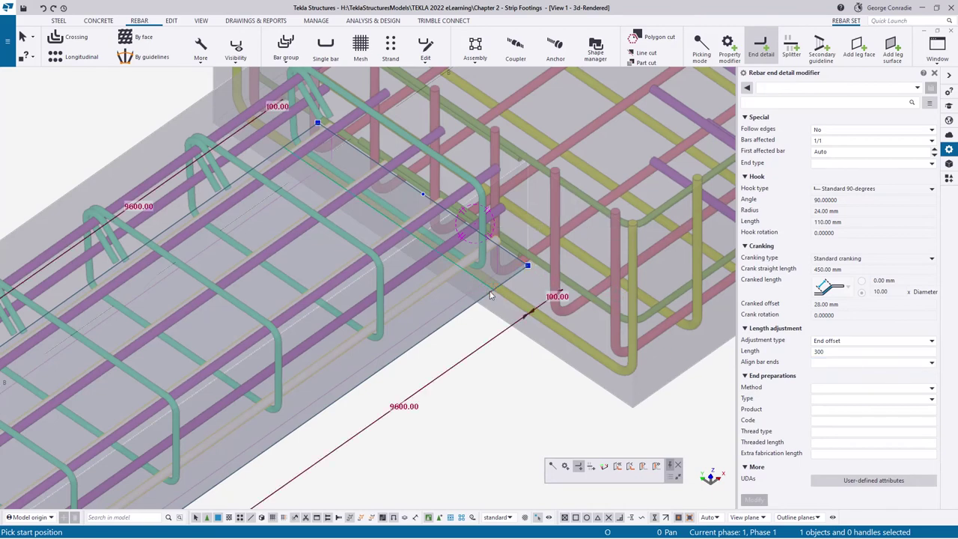
pyautogui.click(492, 290)
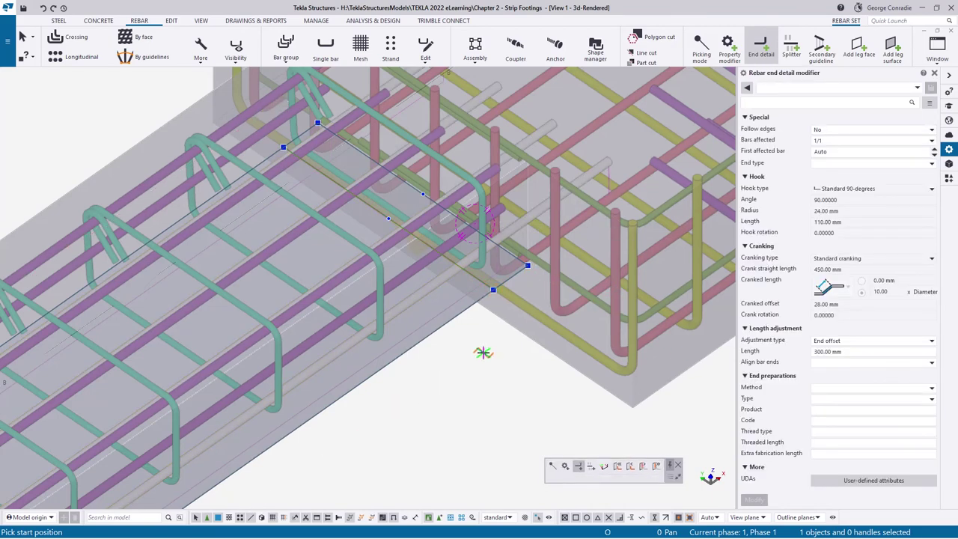
pyautogui.rightClick(483, 353)
pyautogui.click(498, 364)
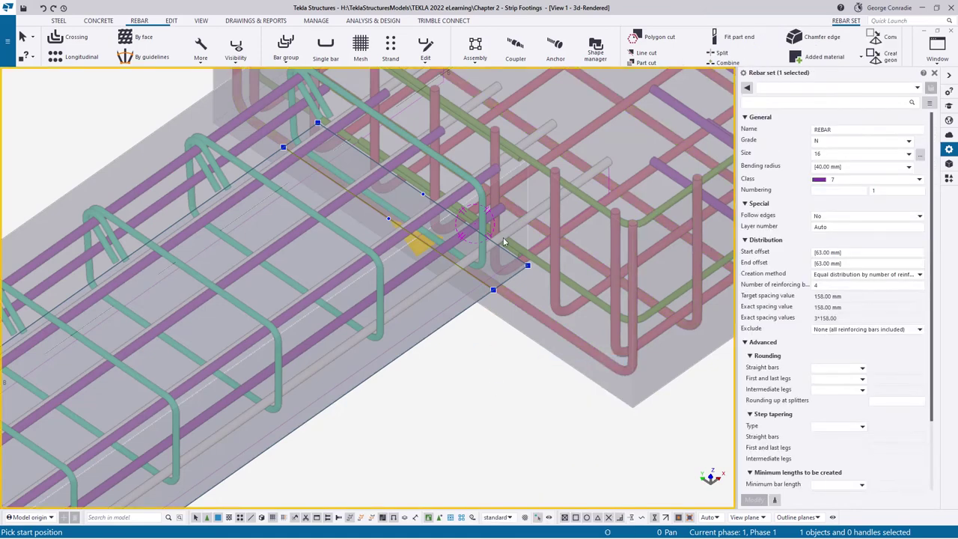
# Add the same 300 mm end offset modifier to the top longitudinal bars of FS-5's grid B leg at the pad, then deselect.
pyautogui.click(490, 173)
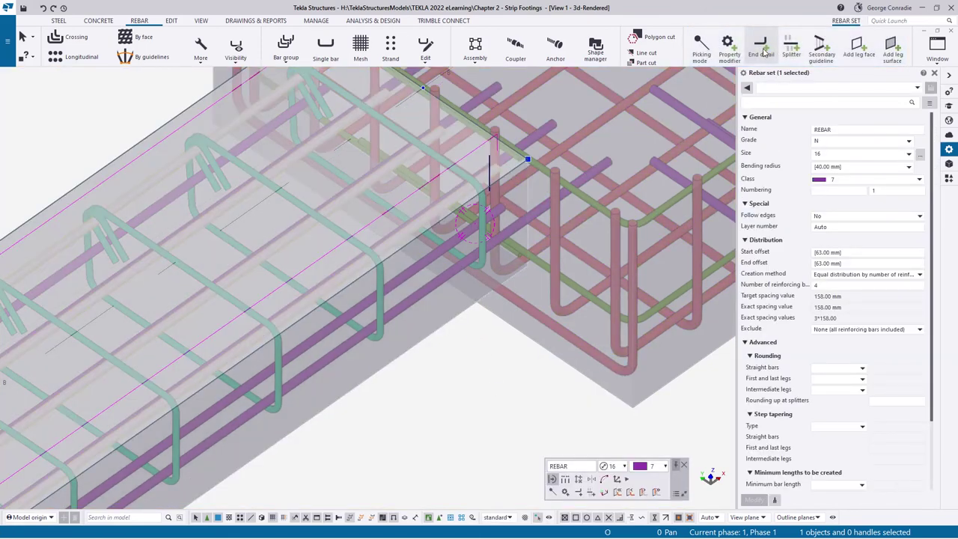
pyautogui.click(761, 46)
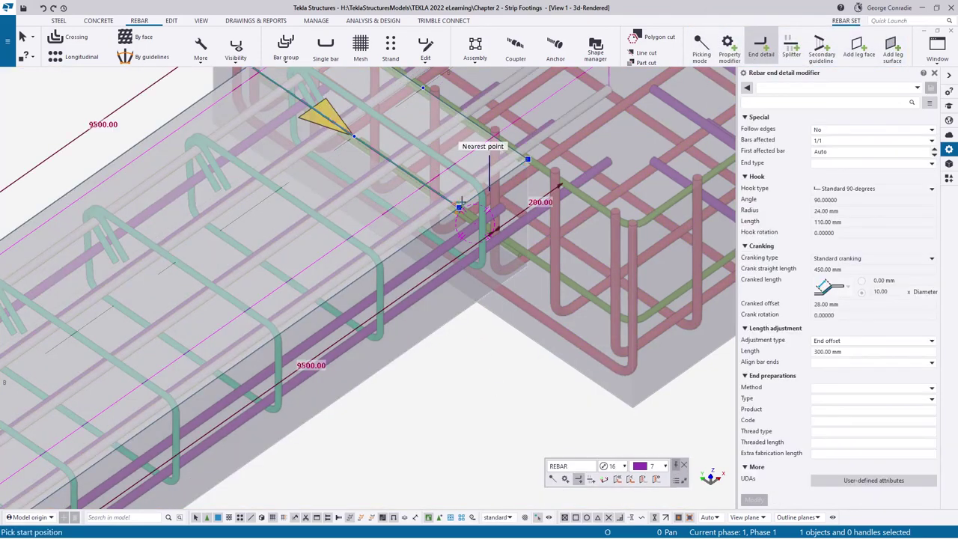
pyautogui.rightClick(484, 306)
pyautogui.click(504, 314)
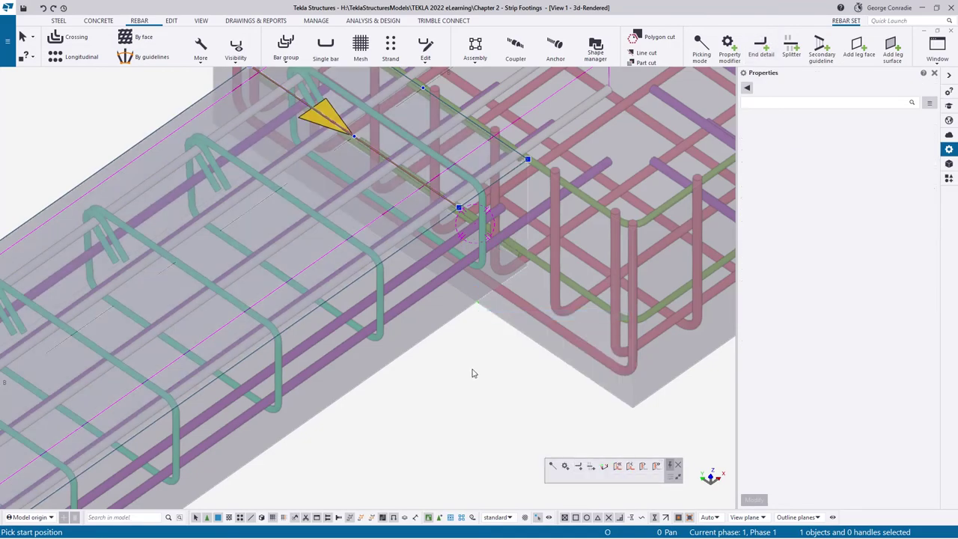
pyautogui.click(473, 373)
# Add a 300 mm end offset modifier to the bottom longitudinal bars of FS-5's grid 2 leg where it meets the FP-1 pad footing.
pyautogui.scroll(-2, 508, 330)
pyautogui.keyDown('ctrl'); pyautogui.moveTo(496, 297); pyautogui.dragTo(377, 271, button='middle'); pyautogui.keyUp('ctrl')
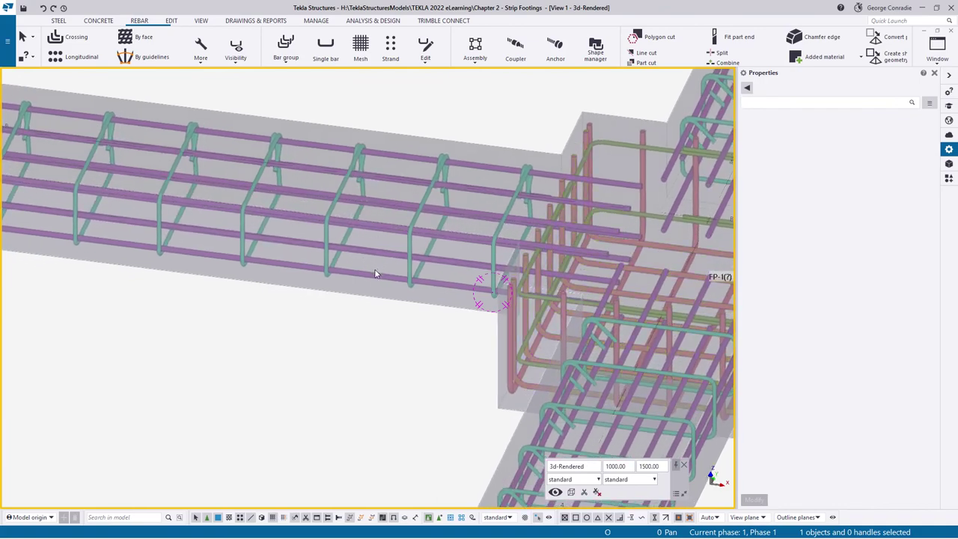
pyautogui.scroll(1, 367, 306)
pyautogui.moveTo(367, 306); pyautogui.dragTo(672, 342, button='middle')
pyautogui.scroll(-3, 672, 342)
pyautogui.moveTo(221, 362); pyautogui.dragTo(527, 306, button='middle')
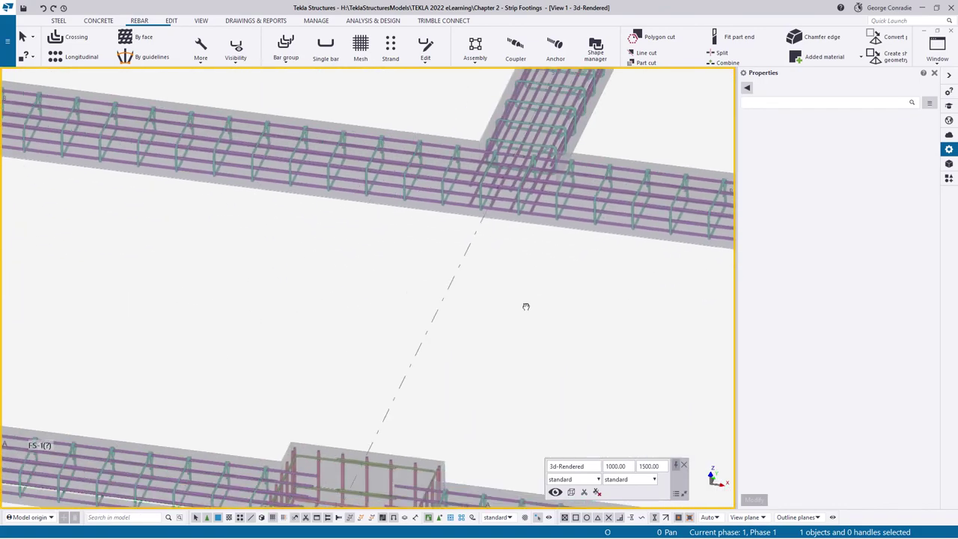
pyautogui.moveTo(263, 342); pyautogui.dragTo(563, 289, button='middle')
pyautogui.keyDown('ctrl'); pyautogui.moveTo(275, 308); pyautogui.dragTo(556, 297, button='middle'); pyautogui.keyUp('ctrl')
pyautogui.scroll(6, 487, 334)
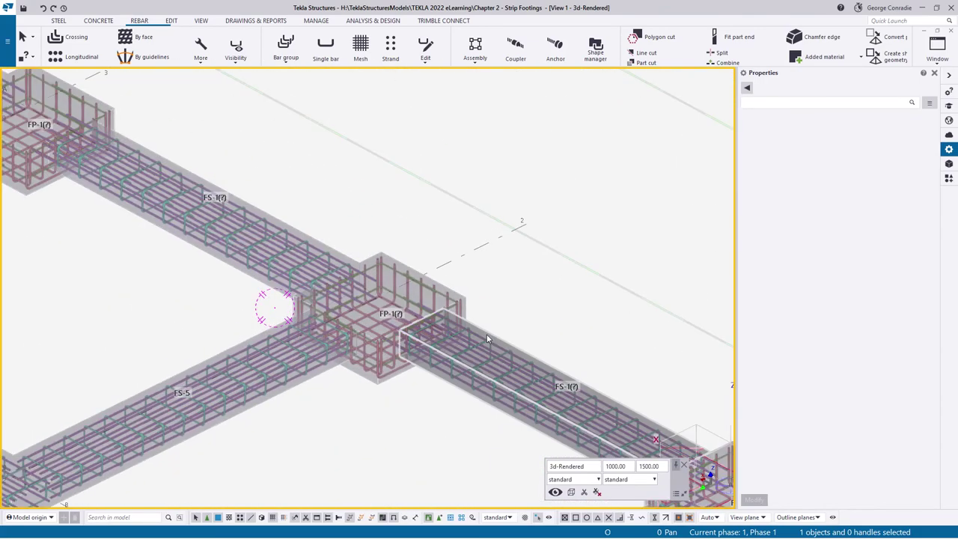
pyautogui.click(317, 332)
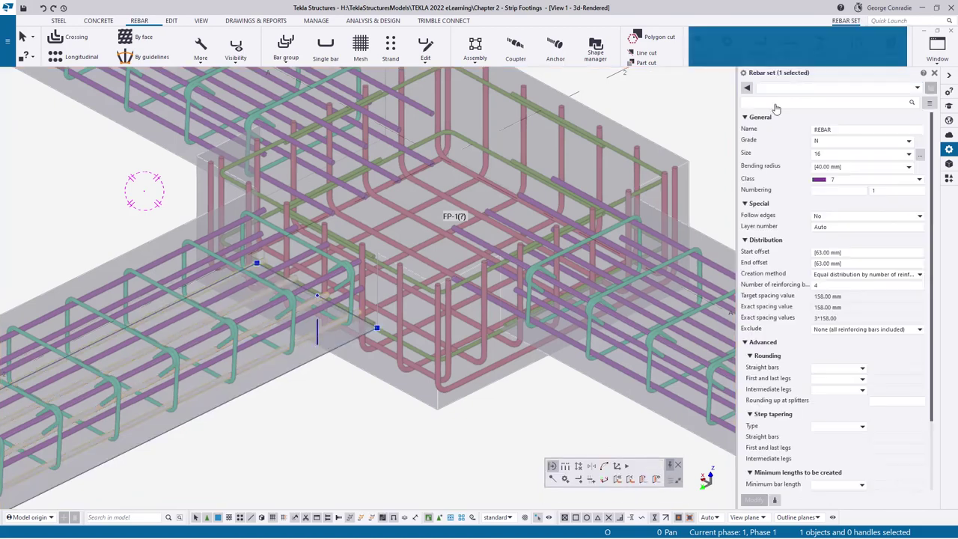
pyautogui.click(762, 51)
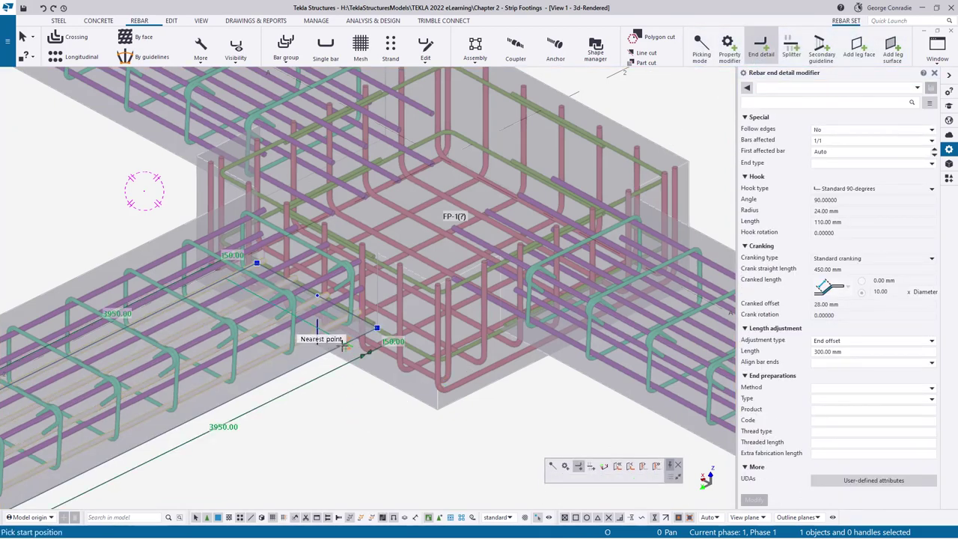
pyautogui.rightClick(344, 225)
pyautogui.click(372, 230)
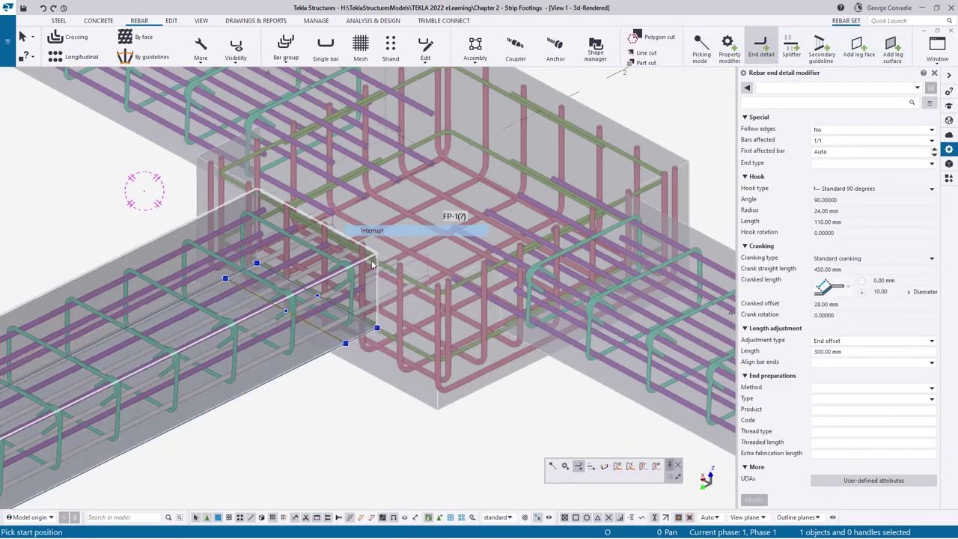
# Add a 300 mm end offset modifier to the top longitudinal bars of FS-5's grid 2 leg at the FP-1 pad footing.
pyautogui.click(223, 229)
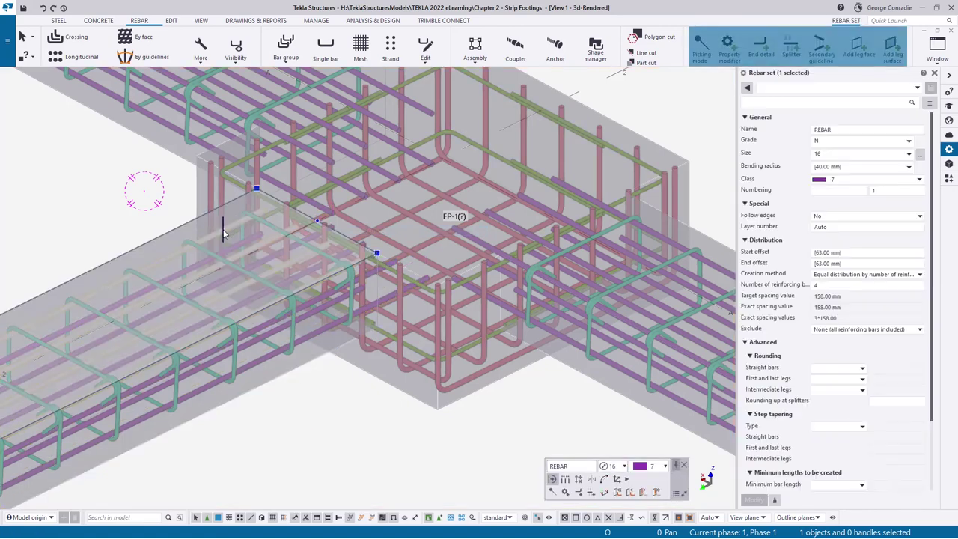
pyautogui.click(760, 48)
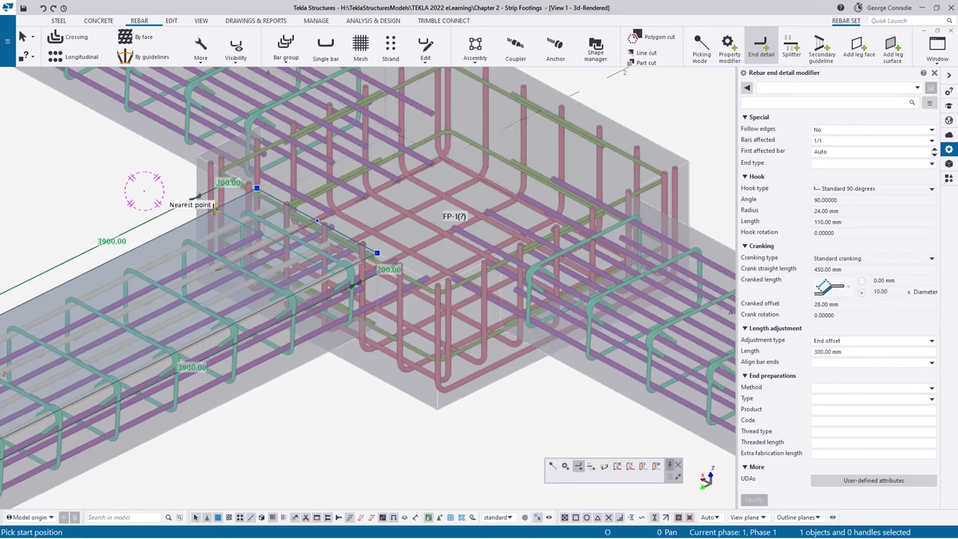
pyautogui.rightClick(323, 384)
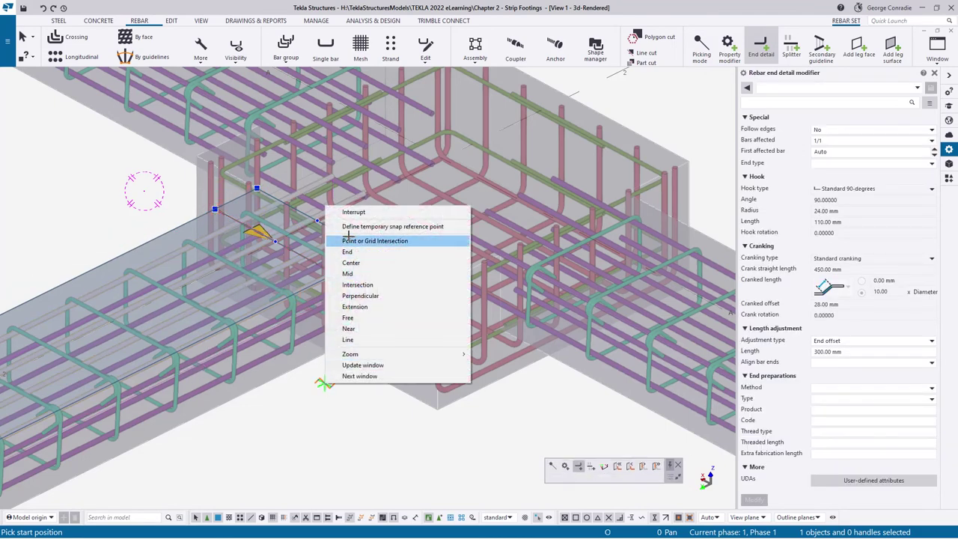
pyautogui.click(353, 212)
# Select the three L-shaped side lap bar sets at the grid E/1 corner between FS-3 and FS-6.
pyautogui.scroll(-10, 501, 319)
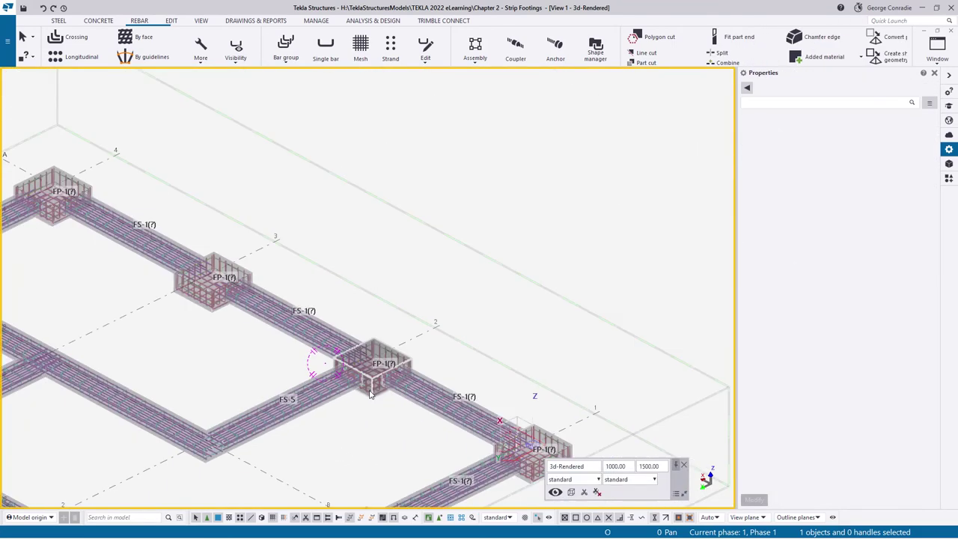
pyautogui.scroll(3, 433, 350)
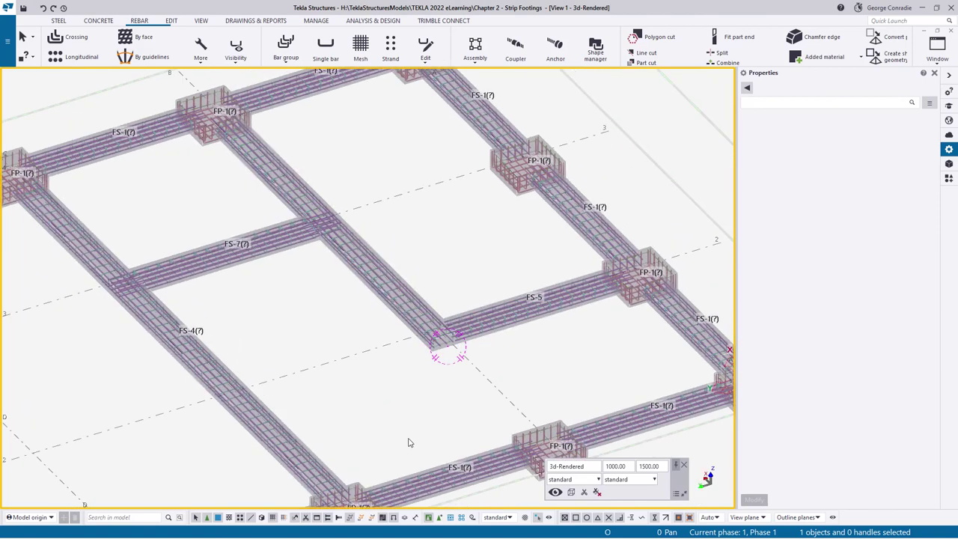
pyautogui.scroll(10, 409, 442)
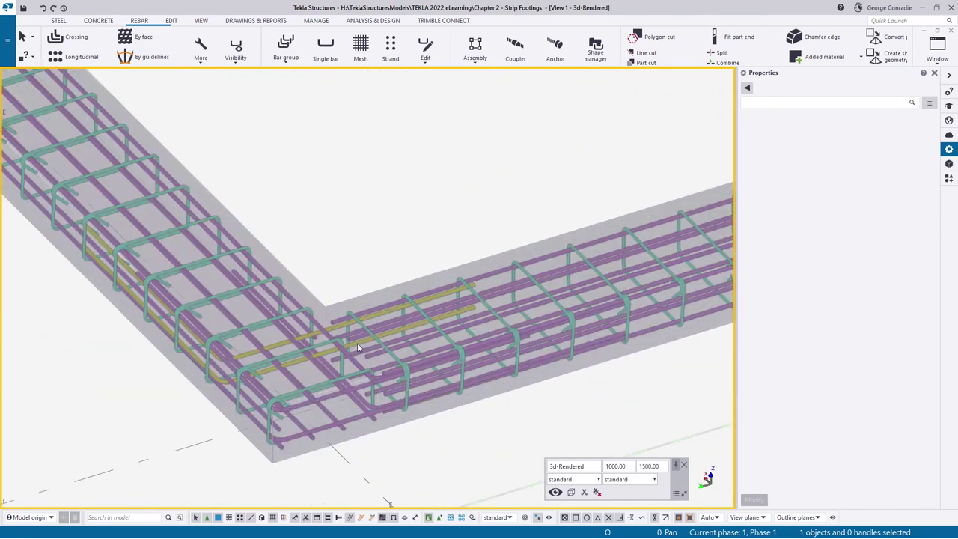
pyautogui.scroll(2, 357, 343)
pyautogui.click(337, 312)
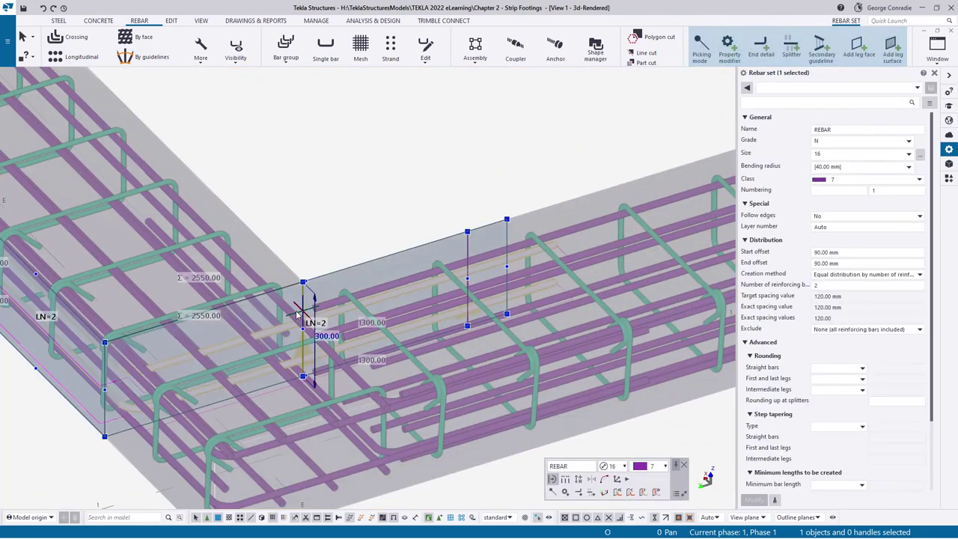
pyautogui.scroll(2, 262, 314)
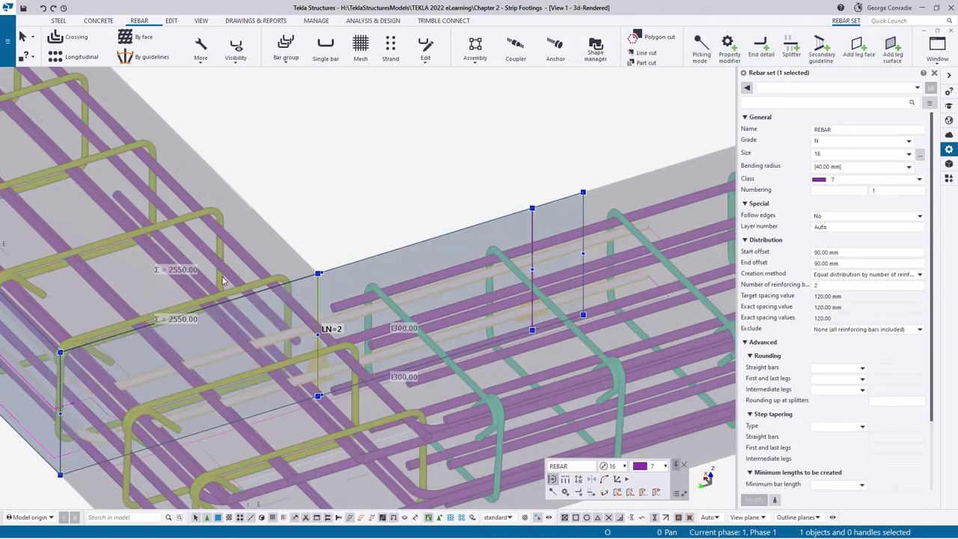
pyautogui.keyDown('ctrl'); pyautogui.click(177, 259); pyautogui.keyUp('ctrl')
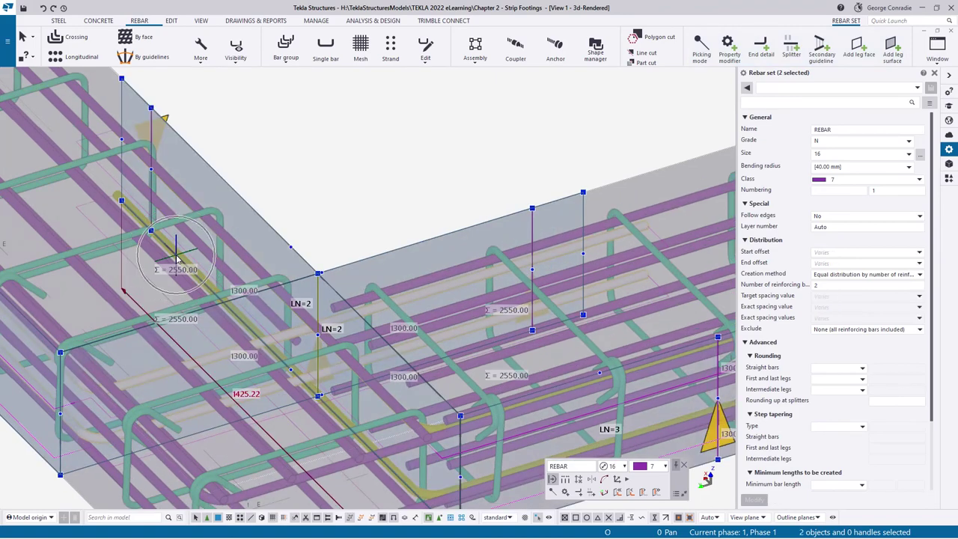
pyautogui.scroll(-2, 175, 255)
pyautogui.keyDown('ctrl'); pyautogui.moveTo(283, 319); pyautogui.dragTo(293, 268, button='middle'); pyautogui.keyUp('ctrl')
pyautogui.scroll(-2, 292, 268)
pyautogui.scroll(5, 192, 397)
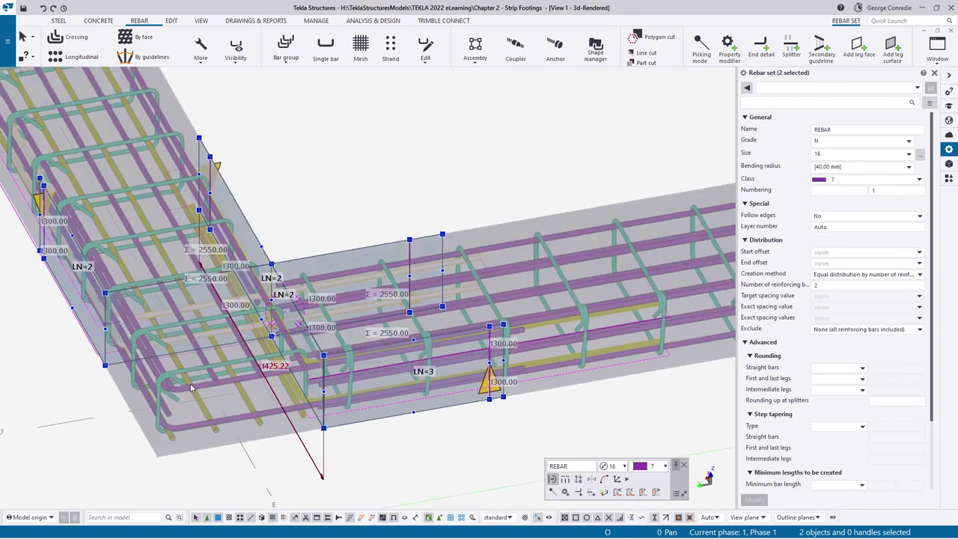
pyautogui.keyDown('ctrl'); pyautogui.click(192, 397); pyautogui.keyUp('ctrl')
pyautogui.scroll(-3, 191, 397)
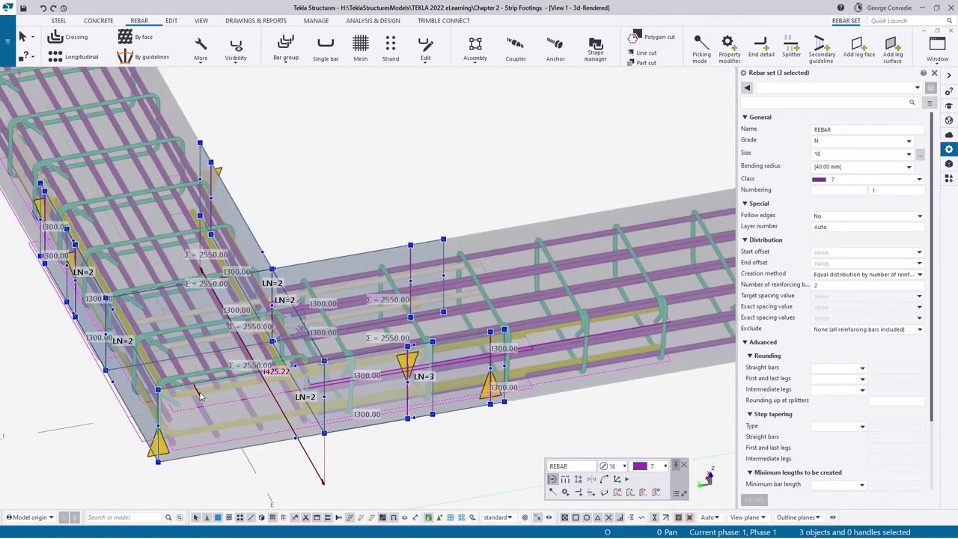
# Copy the selected corner lap bars from the outer top corner at grid E/1 to FS-5's matching corner at grid B/2, then deselect.
pyautogui.rightClick(358, 182)
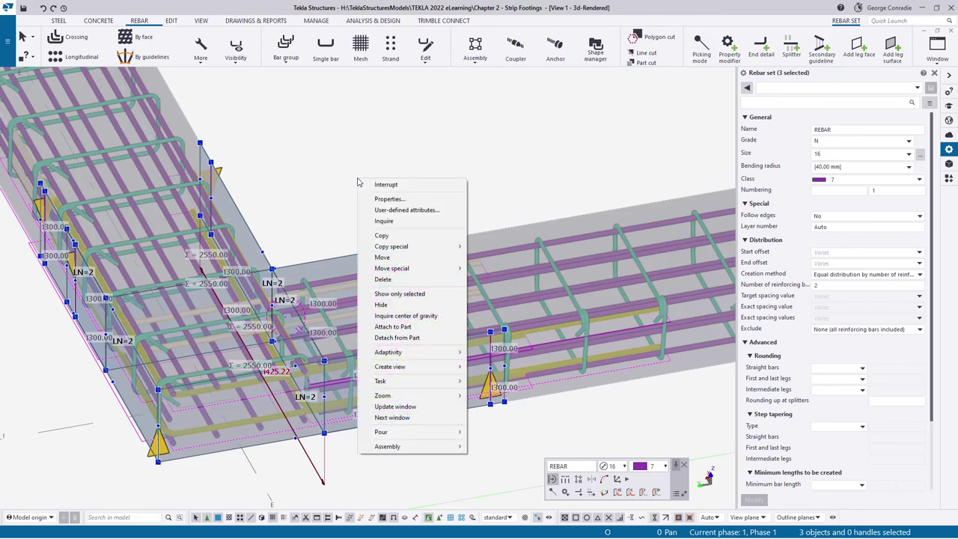
pyautogui.click(403, 236)
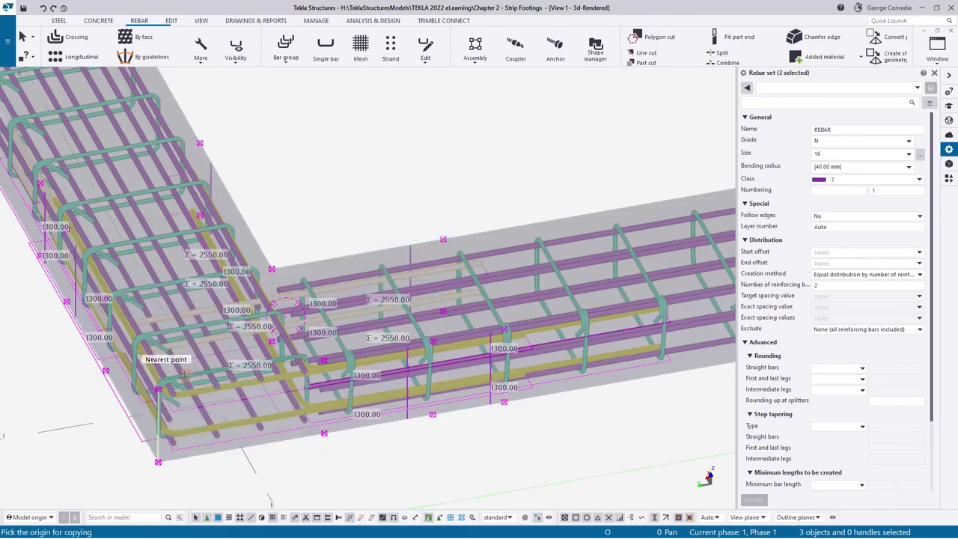
pyautogui.click(158, 389)
pyautogui.scroll(-3, 158, 389)
pyautogui.moveTo(434, 255); pyautogui.dragTo(179, 428, button='middle')
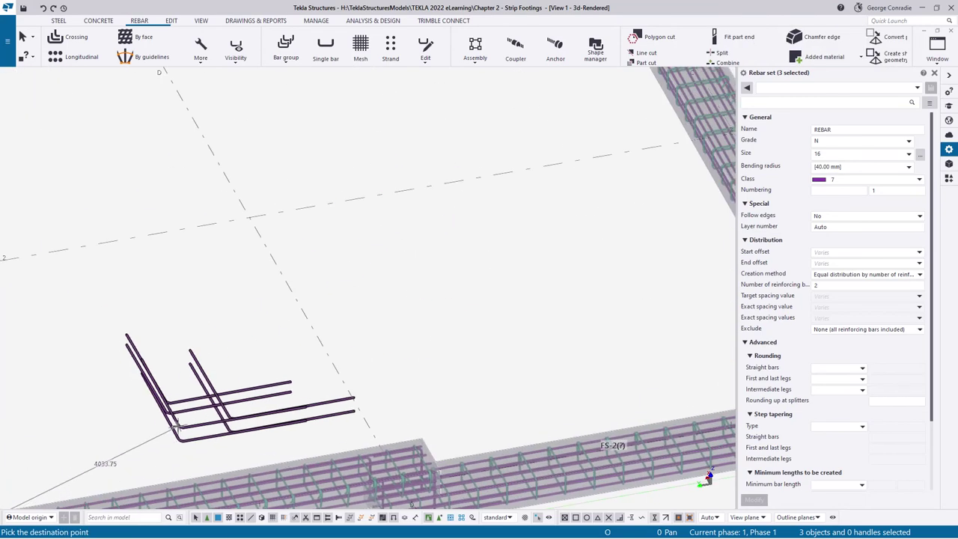
pyautogui.moveTo(430, 331); pyautogui.dragTo(22, 338, button='middle')
pyautogui.moveTo(389, 250); pyautogui.dragTo(9, 361, button='middle')
pyautogui.scroll(6, 378, 262)
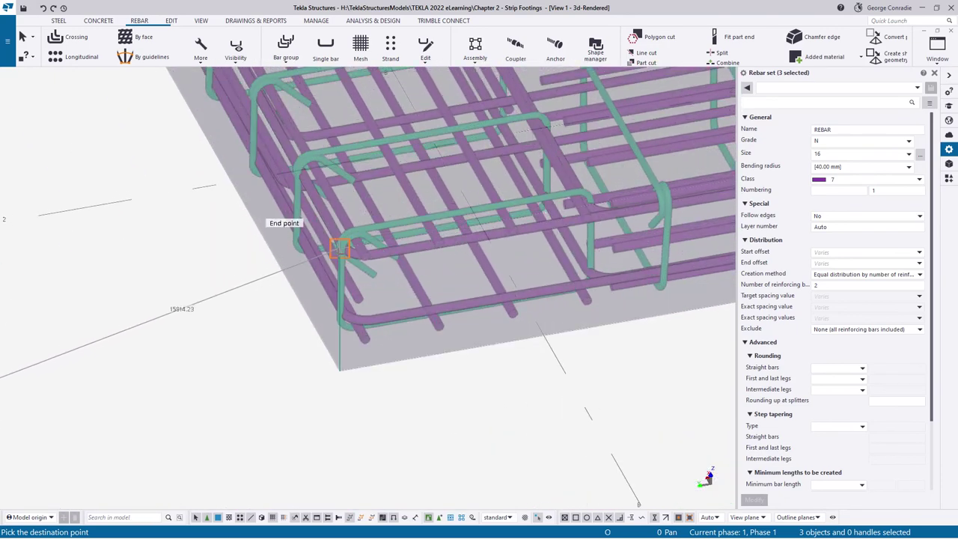
pyautogui.rightClick(257, 342)
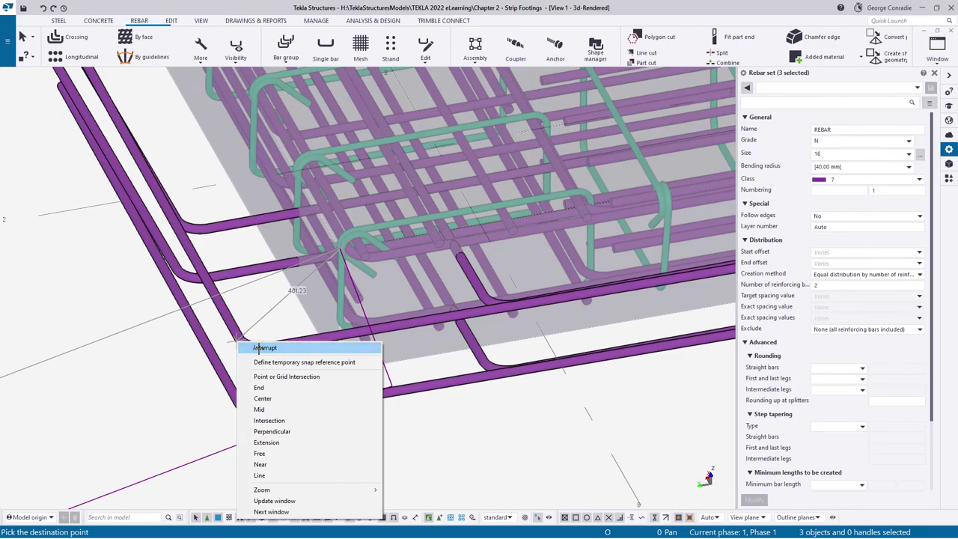
pyautogui.click(259, 348)
pyautogui.click(422, 449)
# Examine the copied lap bars at FS-5's corner from several angles and review the whole reinforced footing layout.
pyautogui.scroll(-4, 423, 378)
pyautogui.keyDown('ctrl'); pyautogui.moveTo(442, 336); pyautogui.dragTo(365, 271, button='middle'); pyautogui.keyUp('ctrl')
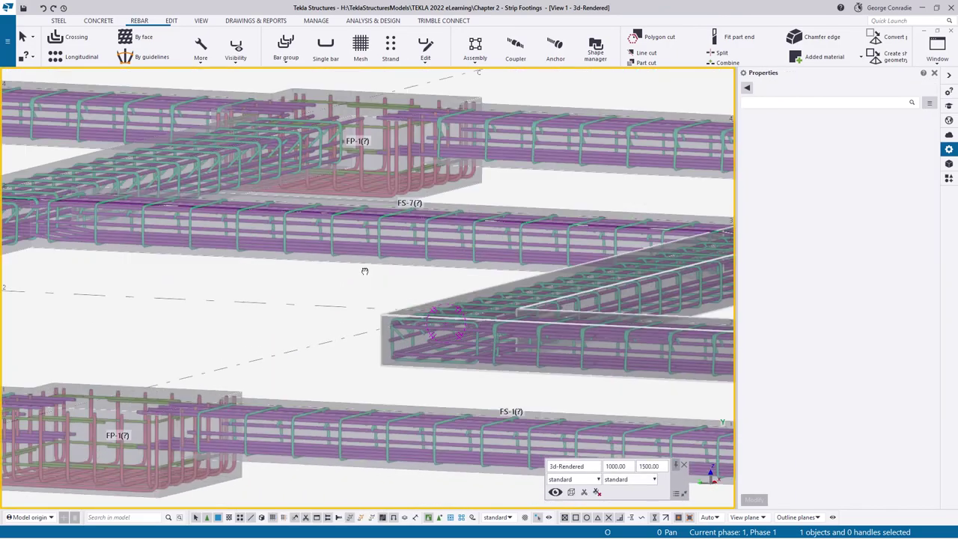
pyautogui.scroll(10, 307, 312)
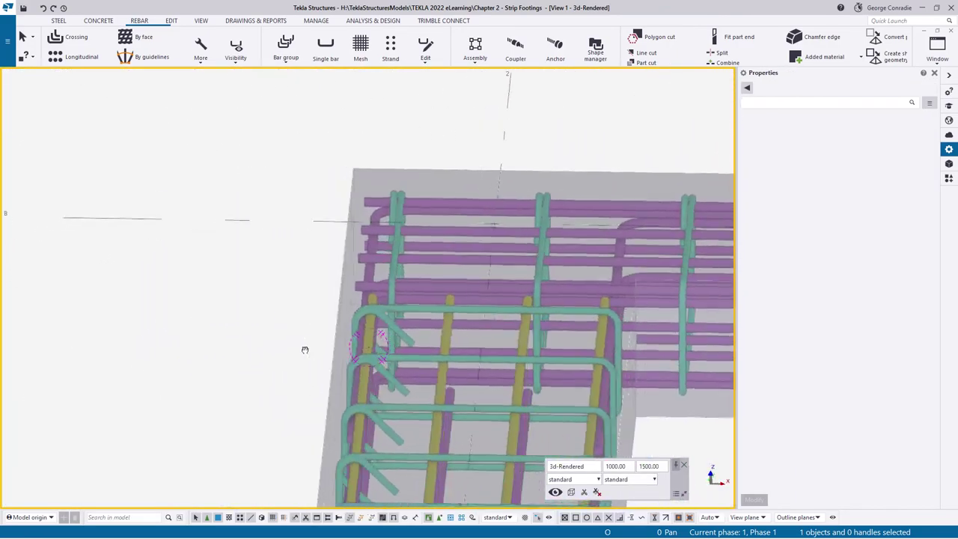
pyautogui.keyDown('ctrl'); pyautogui.moveTo(304, 350); pyautogui.dragTo(218, 355, button='middle'); pyautogui.keyUp('ctrl')
pyautogui.scroll(-3, 432, 342)
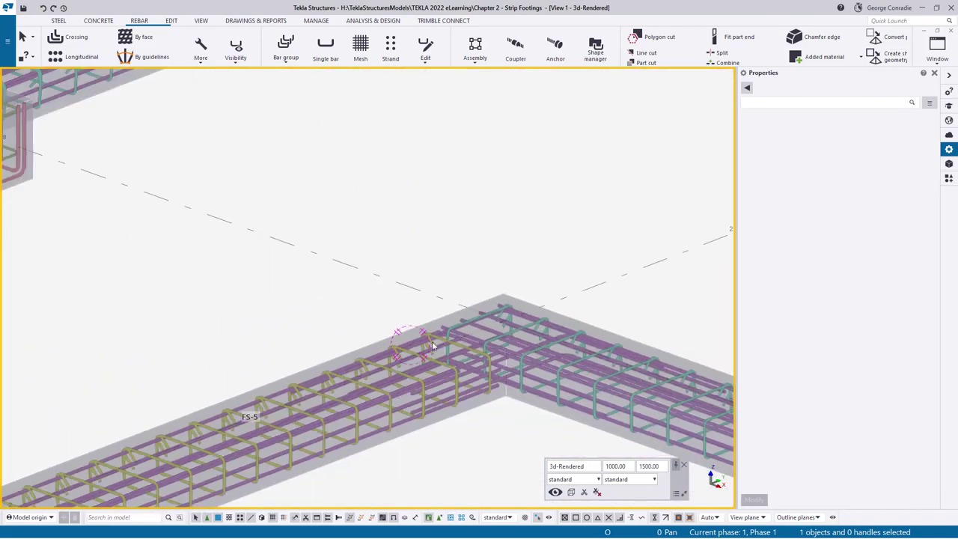
pyautogui.keyDown('ctrl'); pyautogui.moveTo(515, 346); pyautogui.dragTo(591, 383, button='middle'); pyautogui.keyUp('ctrl')
pyautogui.moveTo(615, 387); pyautogui.dragTo(486, 320, button='middle')
pyautogui.scroll(-5, 486, 318)
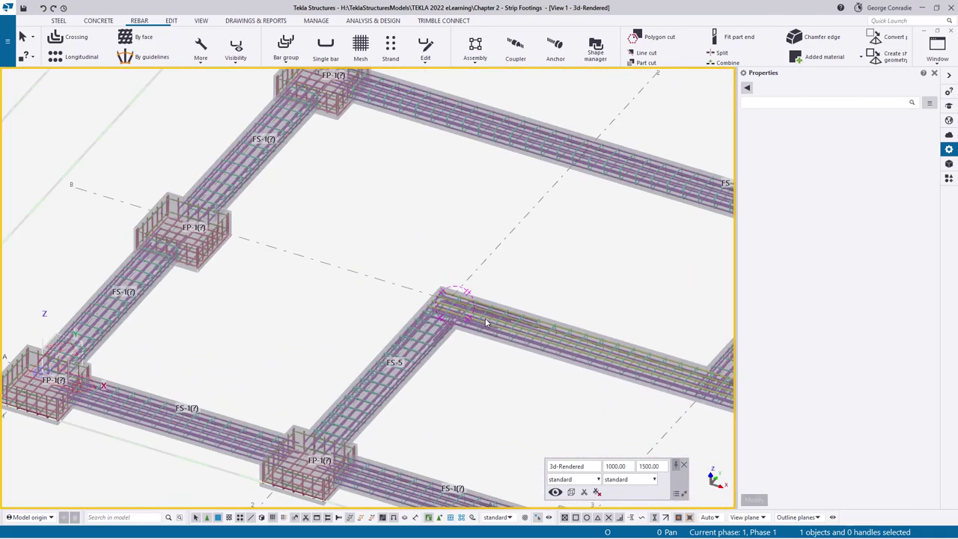
pyautogui.scroll(-3, 486, 318)
pyautogui.moveTo(556, 369); pyautogui.dragTo(335, 360, button='middle')
pyautogui.scroll(-3, 336, 359)
pyautogui.keyDown('ctrl'); pyautogui.moveTo(366, 328); pyautogui.dragTo(489, 323, button='middle'); pyautogui.keyUp('ctrl')
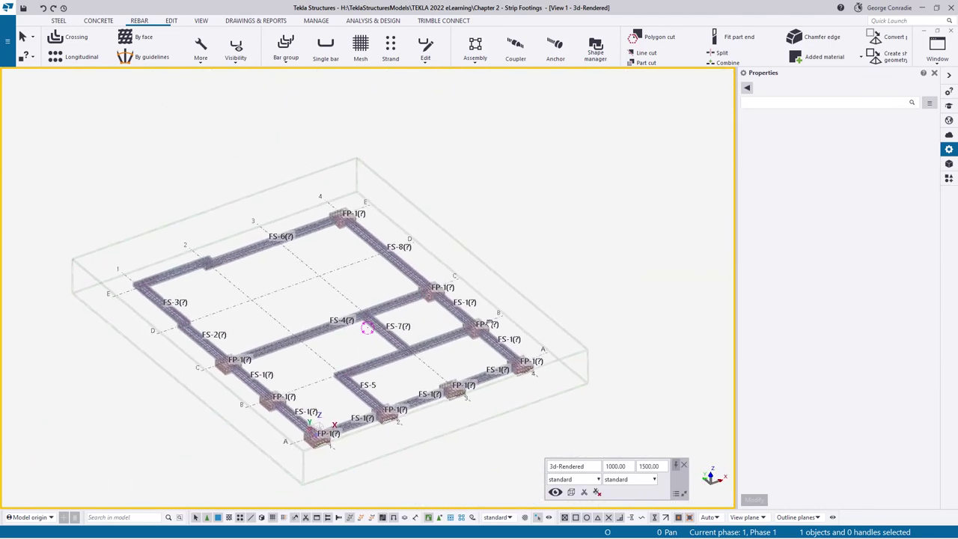
pyautogui.scroll(3, 335, 349)
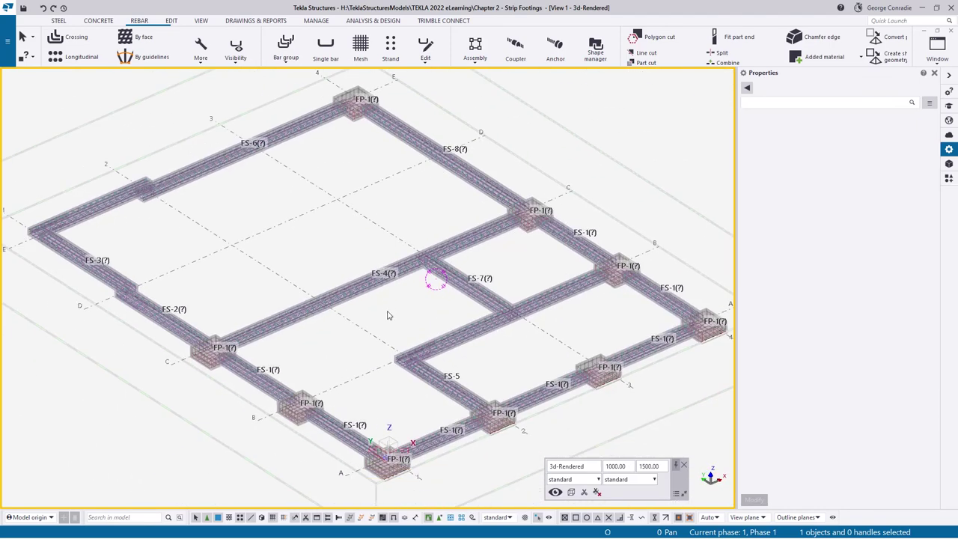
pyautogui.scroll(1, 275, 368)
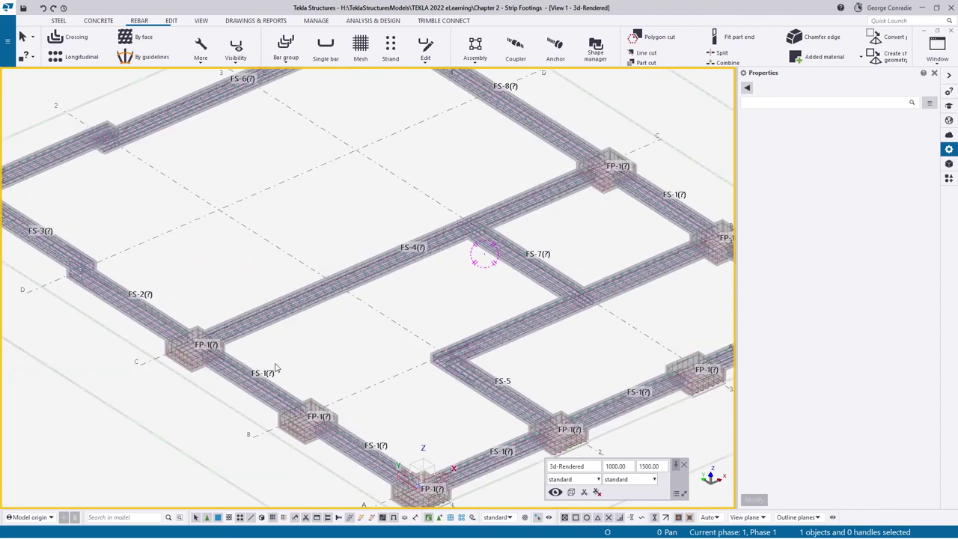
pyautogui.scroll(-1, 276, 369)
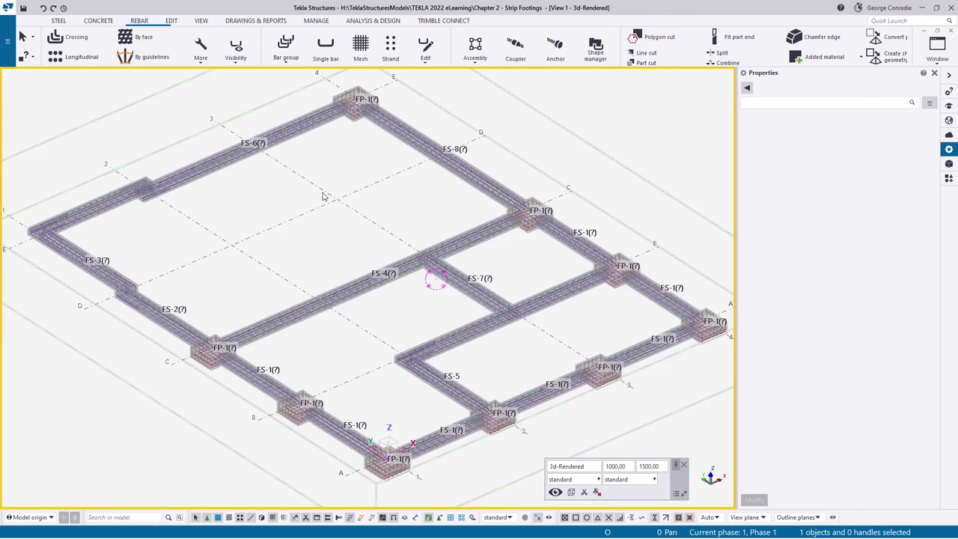
# Number the modified objects in the model.
pyautogui.click(260, 22)
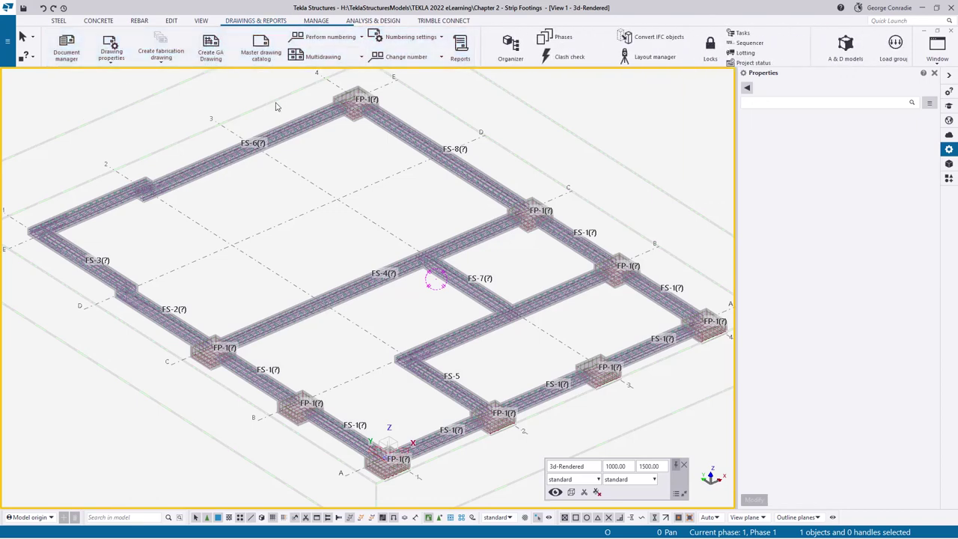
pyautogui.click(362, 37)
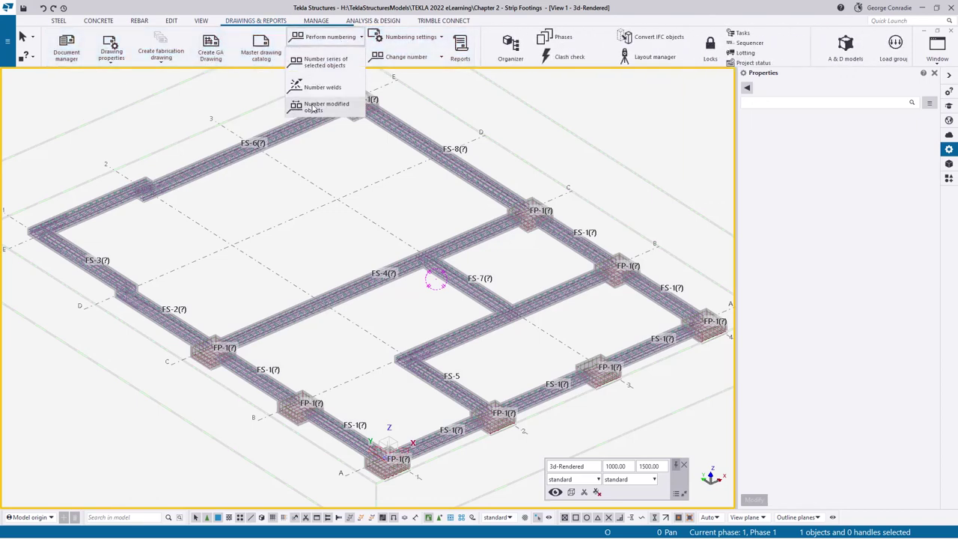
pyautogui.click(318, 105)
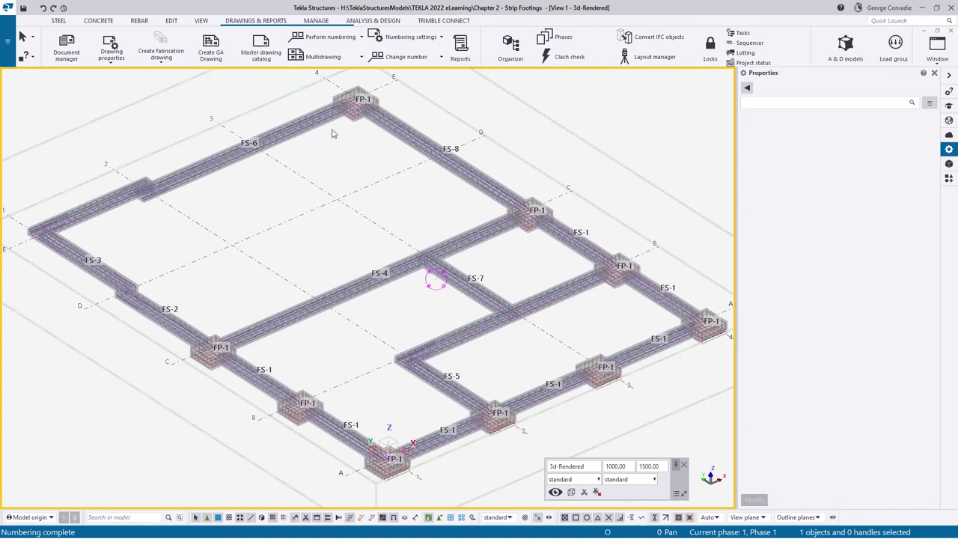
# Open the Report dialog and place it clear of the footing model.
pyautogui.scroll(-2, 276, 214)
pyautogui.moveTo(319, 216); pyautogui.dragTo(348, 218, button='middle')
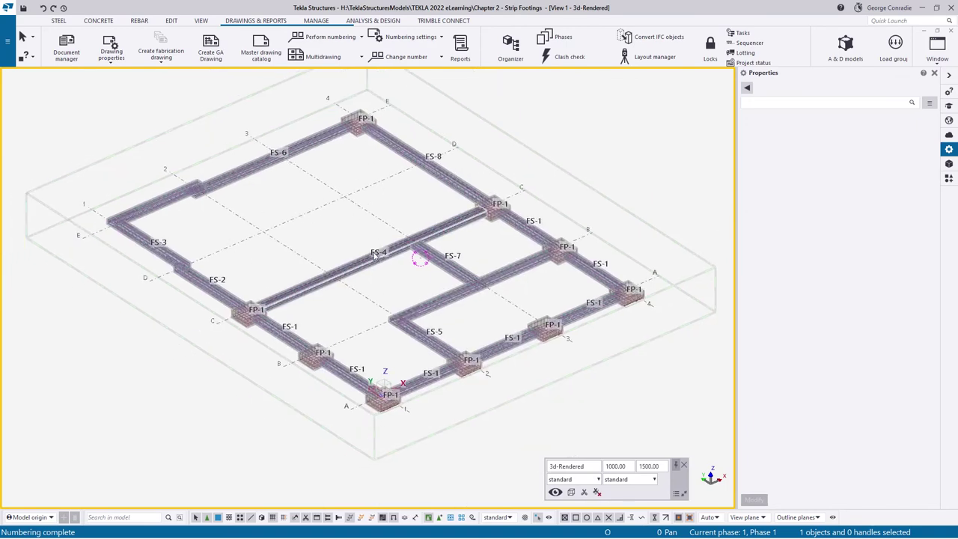
pyautogui.scroll(-2, 378, 257)
pyautogui.moveTo(359, 229); pyautogui.dragTo(228, 196, button='middle')
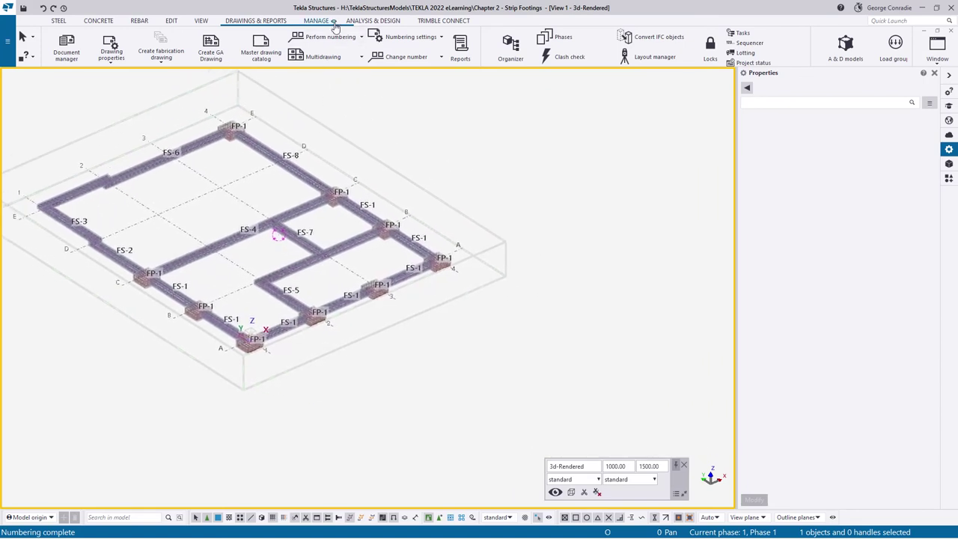
pyautogui.click(461, 50)
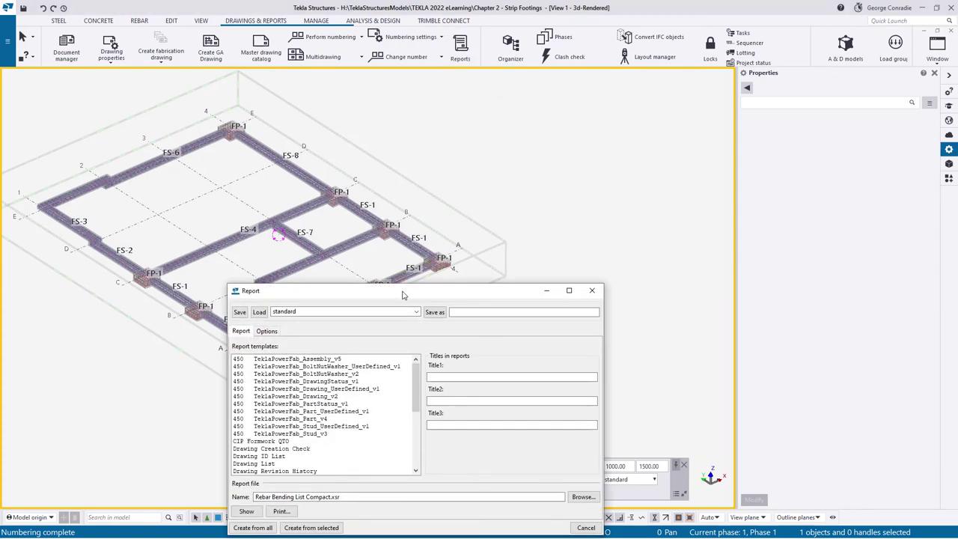
pyautogui.moveTo(402, 294); pyautogui.dragTo(701, 90)
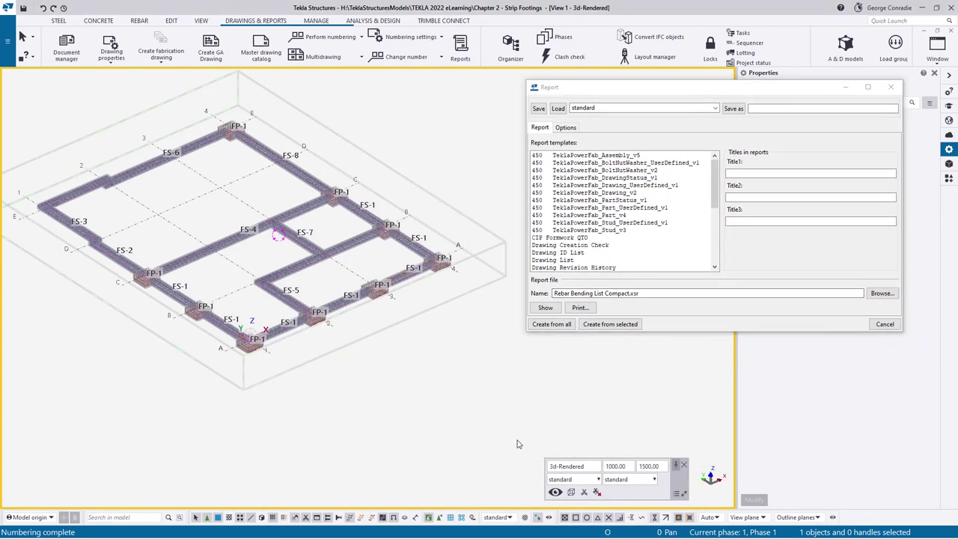
# Set the selection filter to Reo - Rebar and select all reinforcement in the footing model.
pyautogui.click(509, 517)
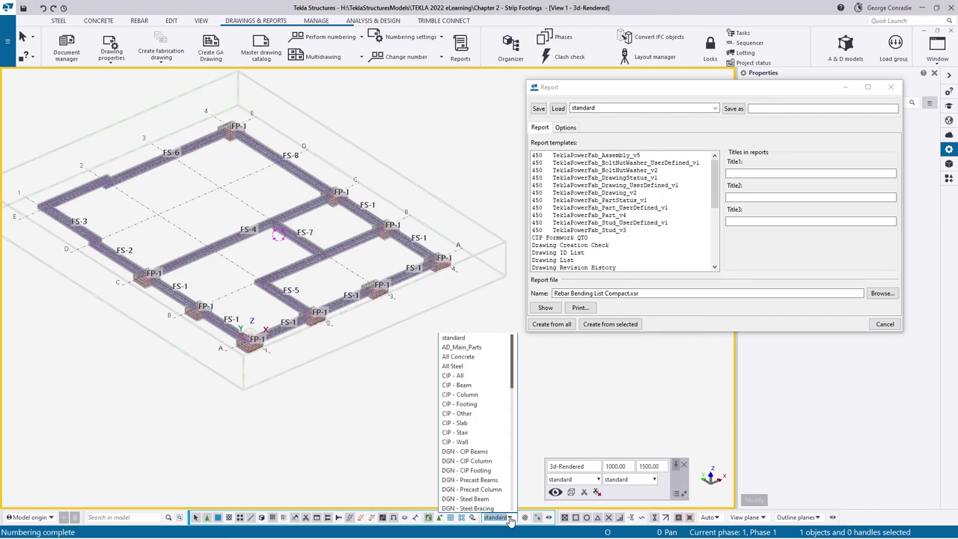
pyautogui.scroll(-6, 470, 449)
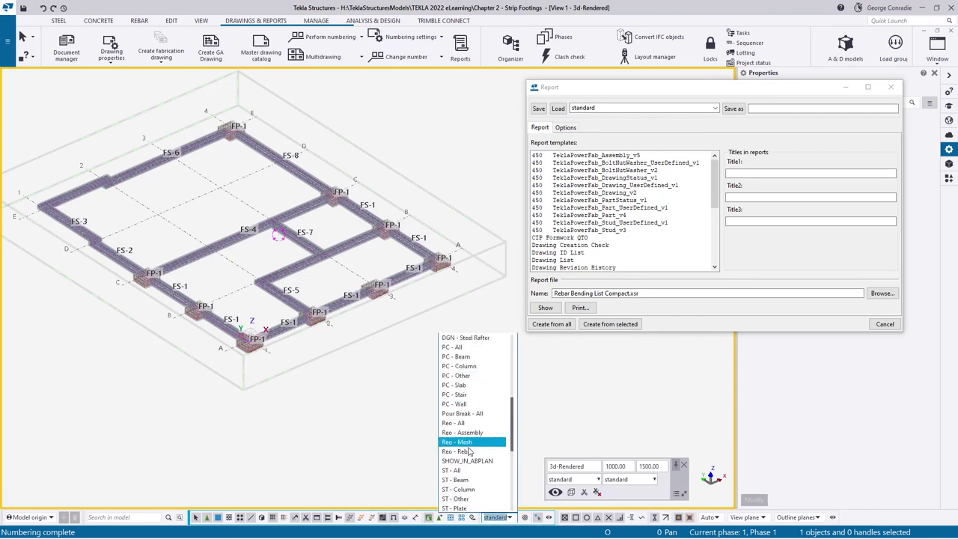
pyautogui.click(462, 452)
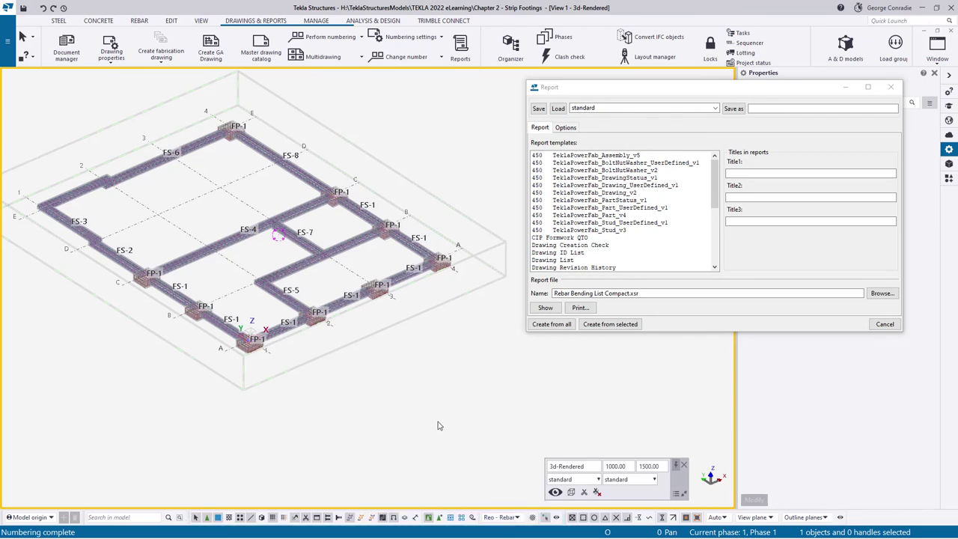
pyautogui.scroll(-2, 374, 378)
pyautogui.moveTo(86, 106); pyautogui.dragTo(488, 407)
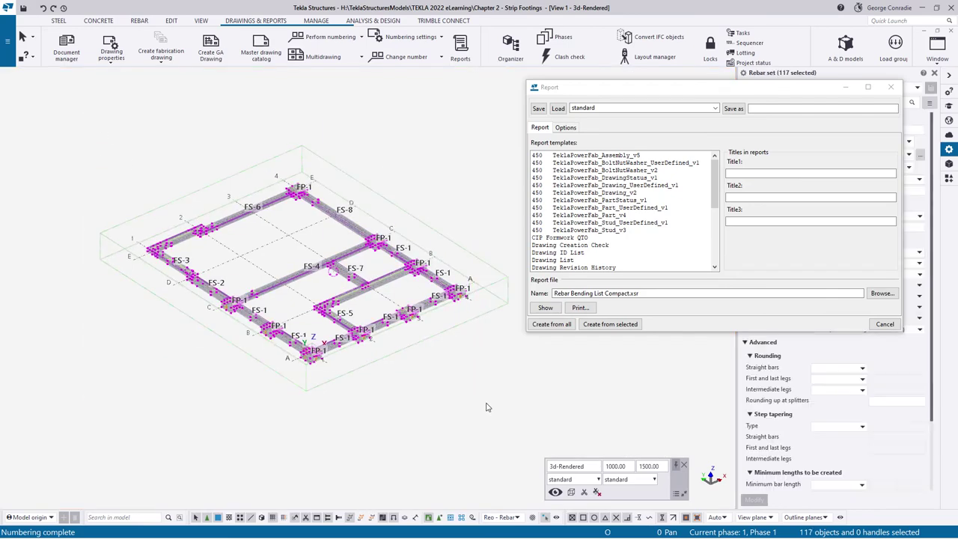
# Choose the Rebar Bending List Compact report template and set the report to show on dialog.
pyautogui.moveTo(682, 96); pyautogui.dragTo(637, 69)
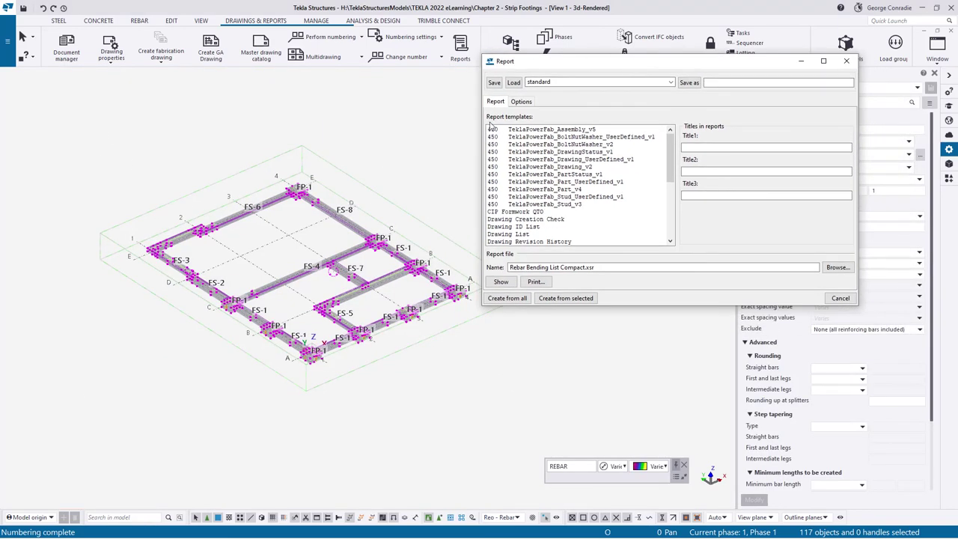
pyautogui.moveTo(672, 150); pyautogui.dragTo(677, 215)
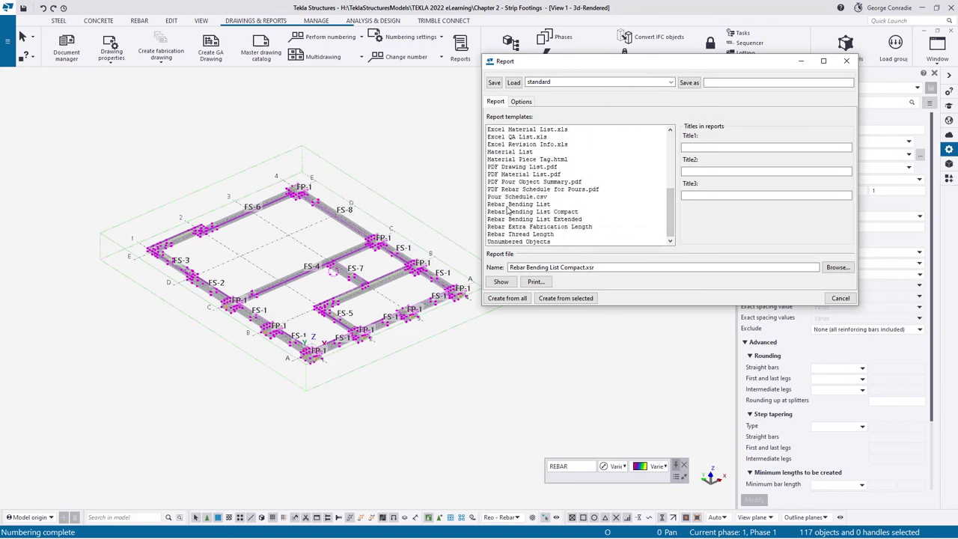
pyautogui.click(543, 215)
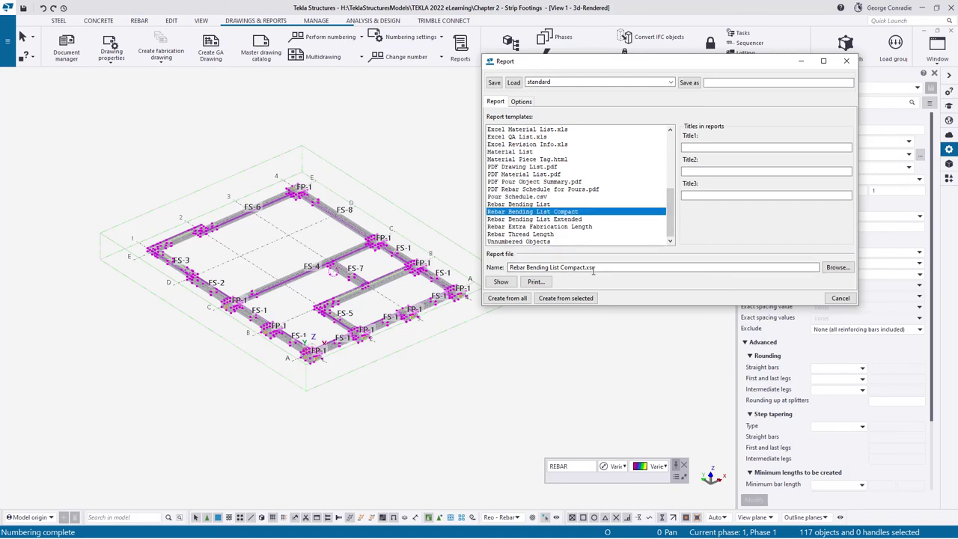
pyautogui.click(521, 101)
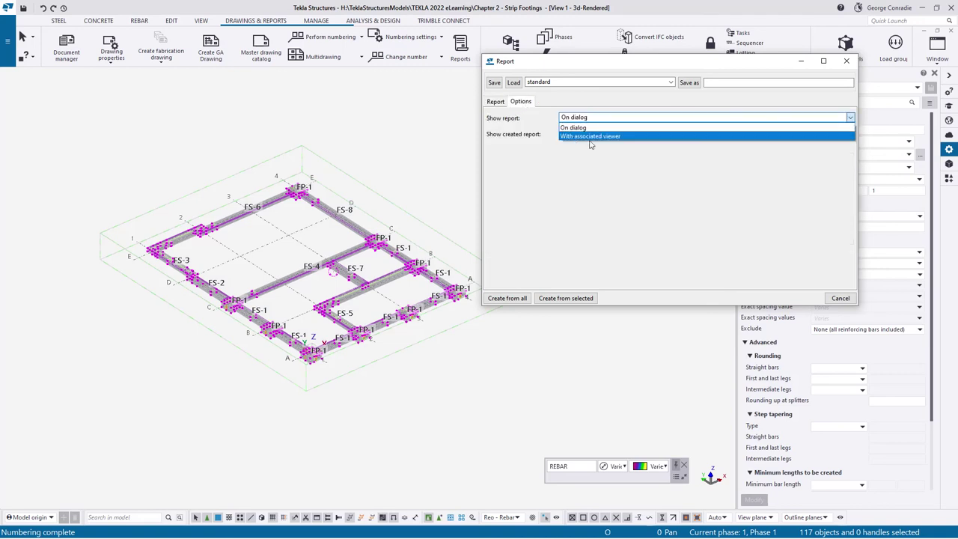
pyautogui.click(590, 128)
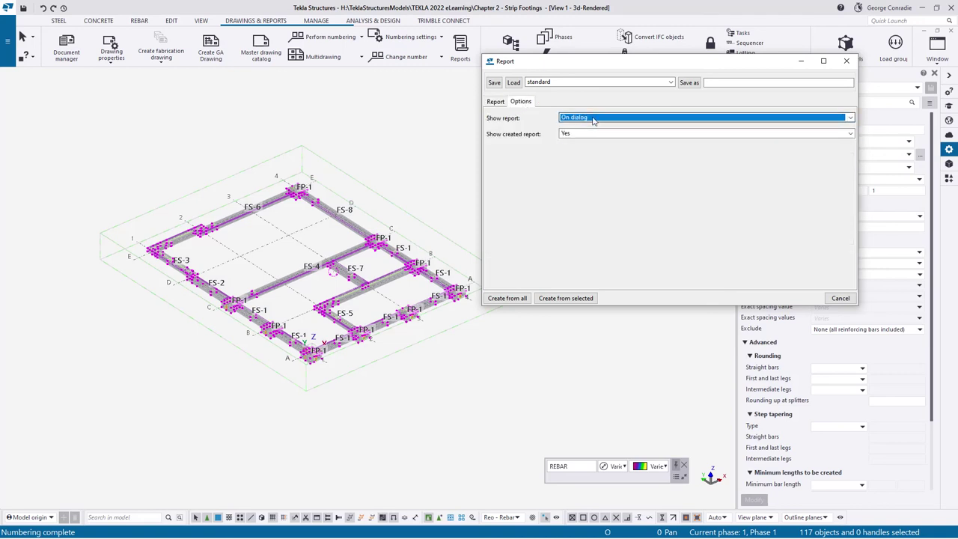
# Create the Rebar Bending List Compact report from the selected reinforcement, replacing the existing report file.
pyautogui.click(496, 102)
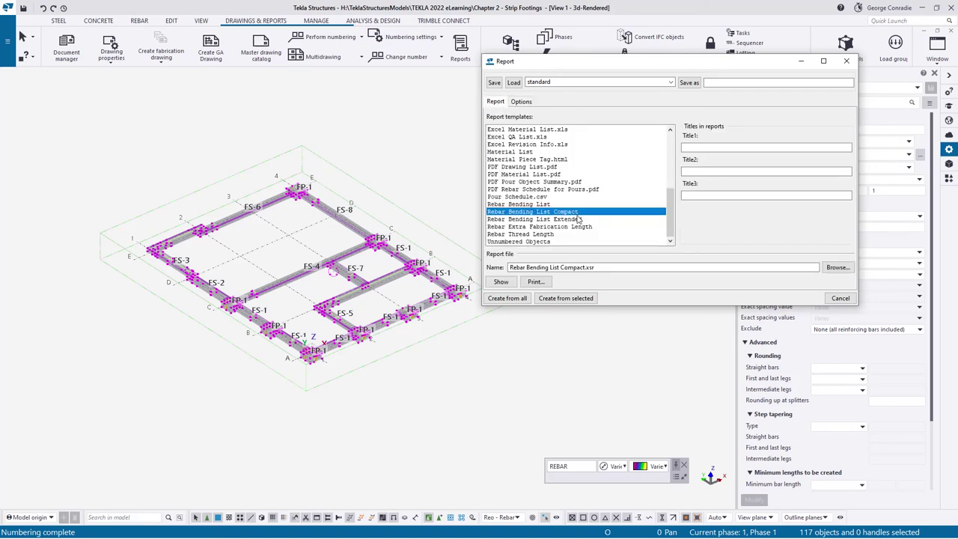
pyautogui.click(570, 300)
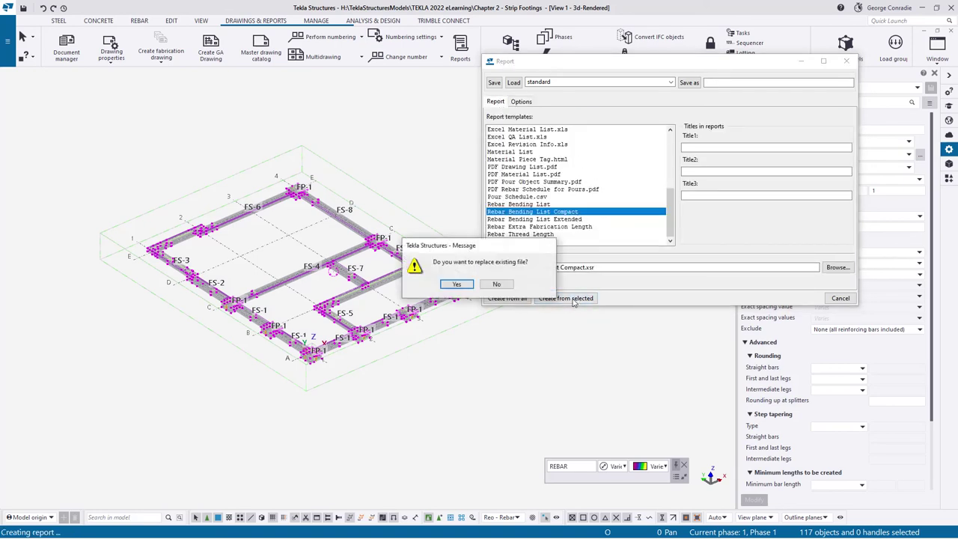
pyautogui.click(458, 287)
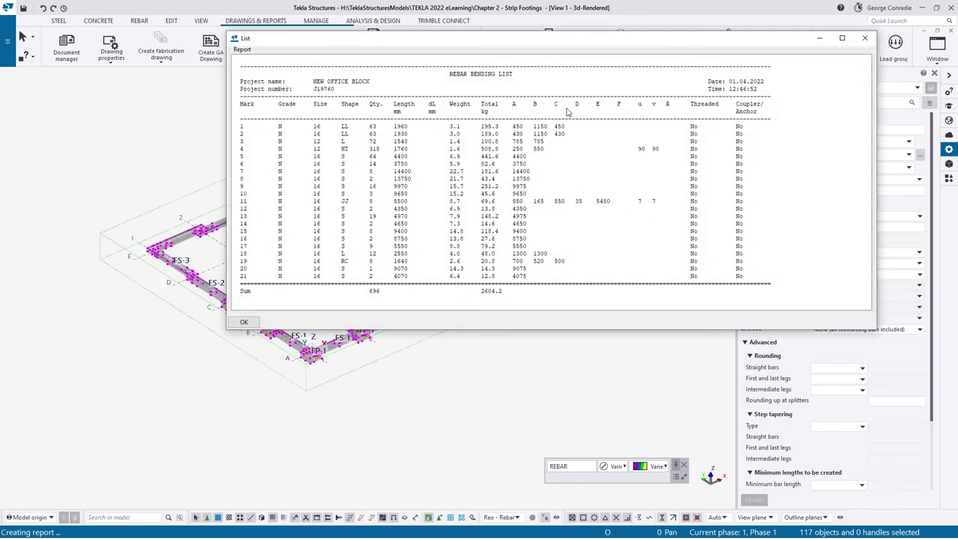
# Review the rebar bending list alongside the footing model, checking marks, sizes, shapes, quantities, lengths and weights, and close the list.
pyautogui.moveTo(560, 43); pyautogui.dragTo(461, 46)
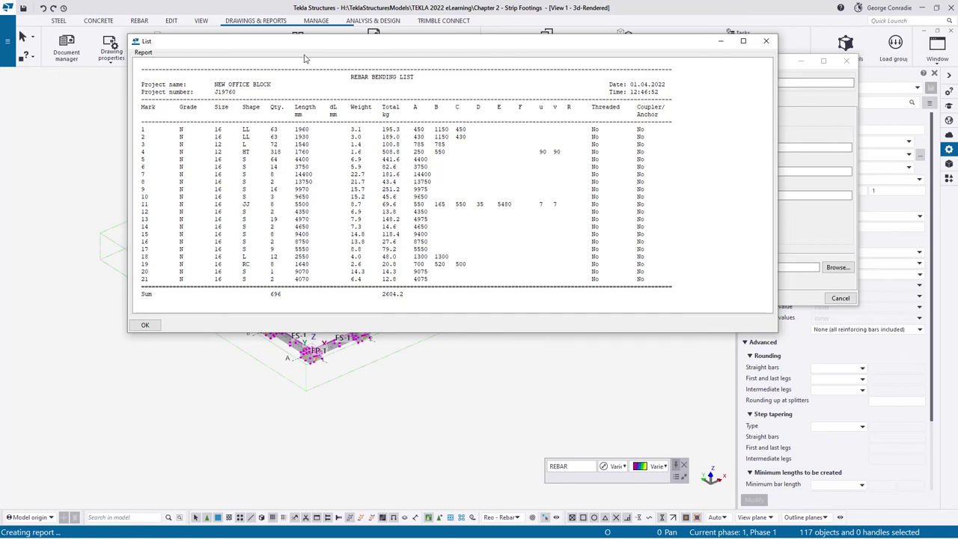
pyautogui.moveTo(310, 47); pyautogui.dragTo(596, 53)
pyautogui.moveTo(363, 218); pyautogui.dragTo(291, 156, button='middle')
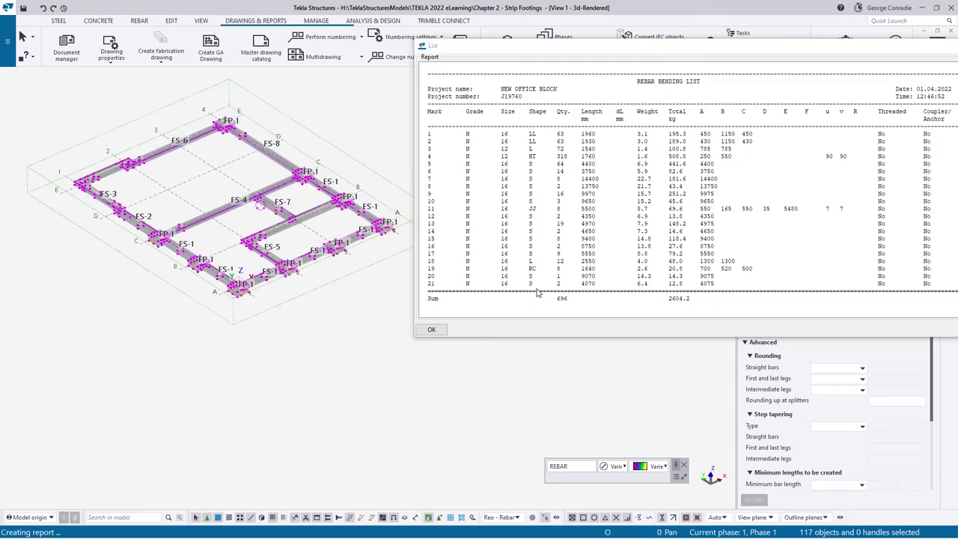
pyautogui.moveTo(645, 49); pyautogui.dragTo(583, 48)
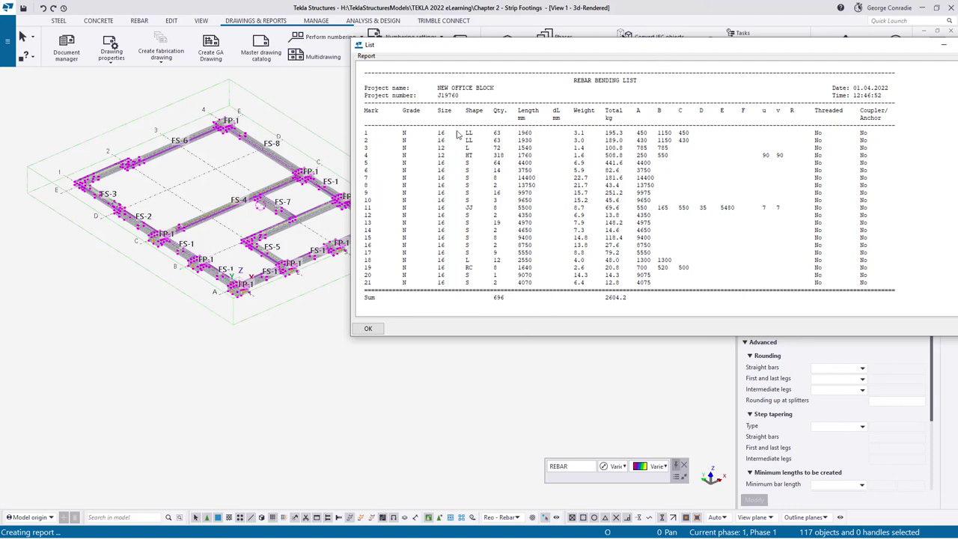
pyautogui.moveTo(307, 341); pyautogui.dragTo(278, 301, button='middle')
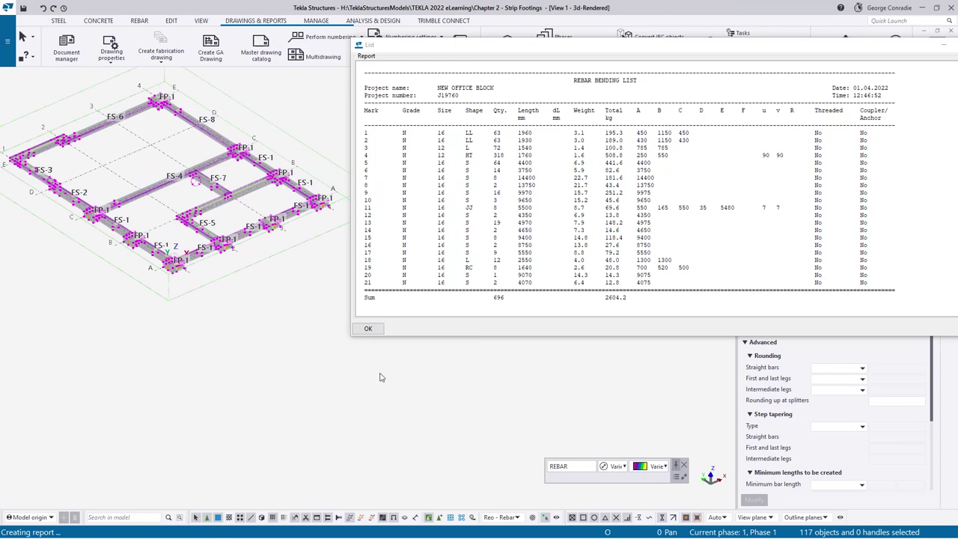
pyautogui.moveTo(619, 54); pyautogui.dragTo(411, 83)
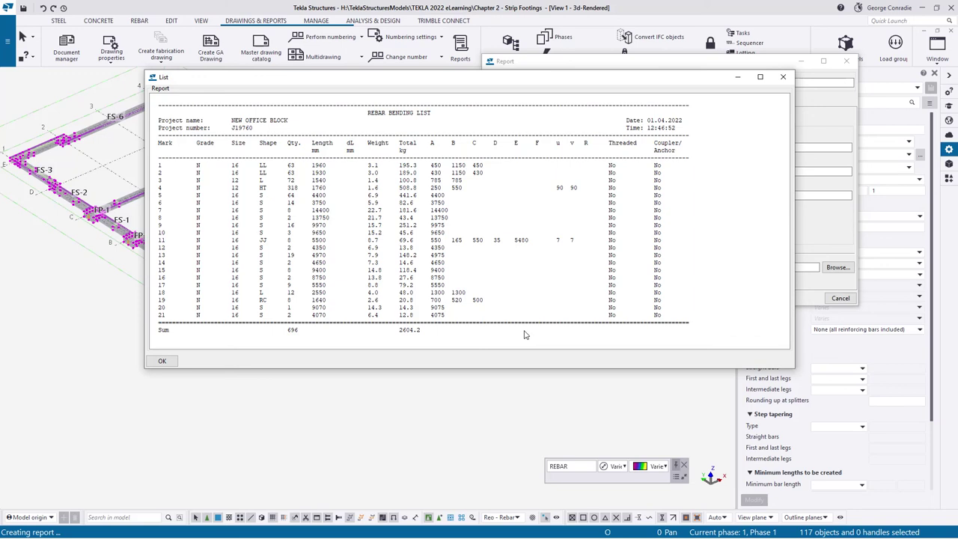
pyautogui.click(167, 364)
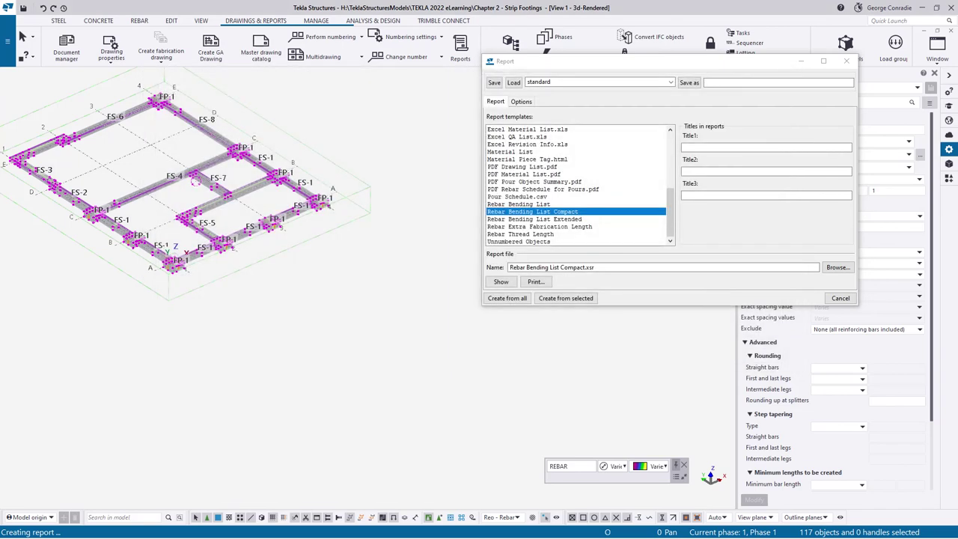